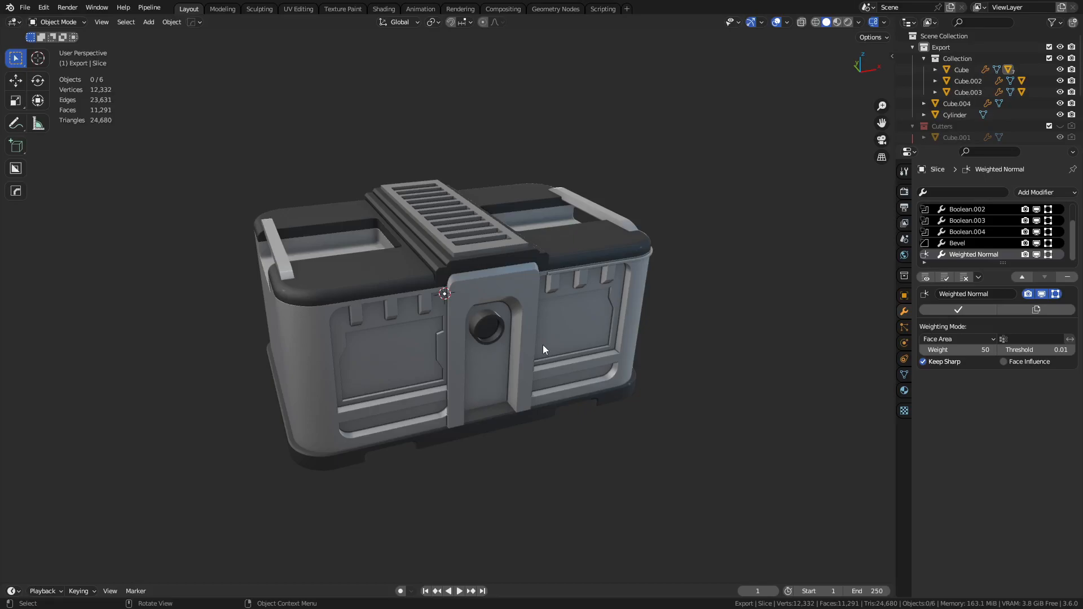
With the Annotate tool, draw a vertical dividing line through the crate and handwrite an underlined heading PRODUCTION on its right side.
mouse_move(536, 346)
middle_down()
mouse_move(518, 337)
mouse_move(515, 317)
mouse_move(538, 344)
mouse_move(525, 340)
middle_up()
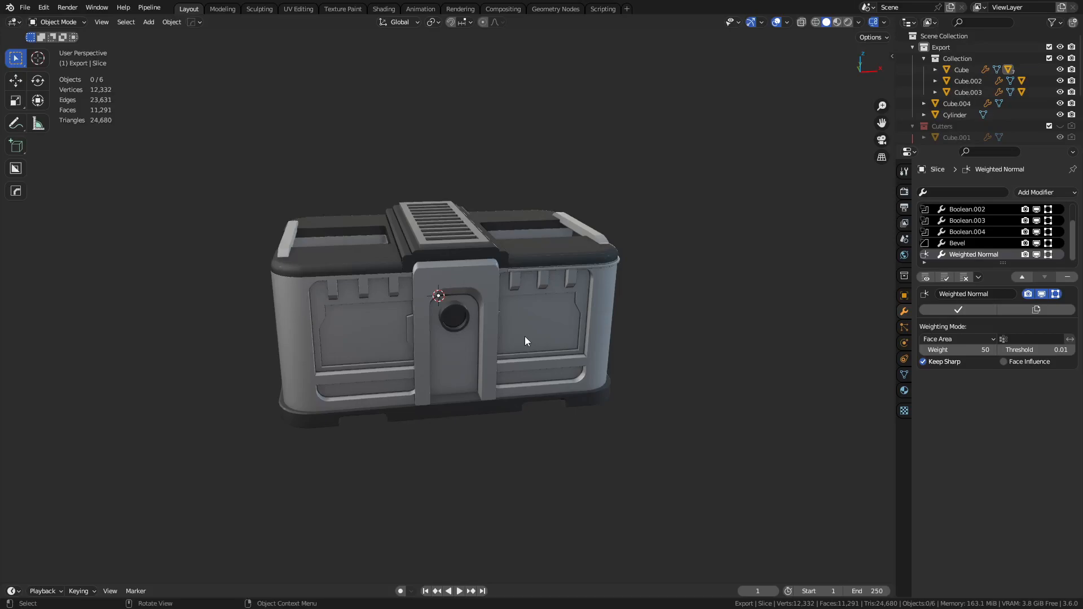
click(17, 124)
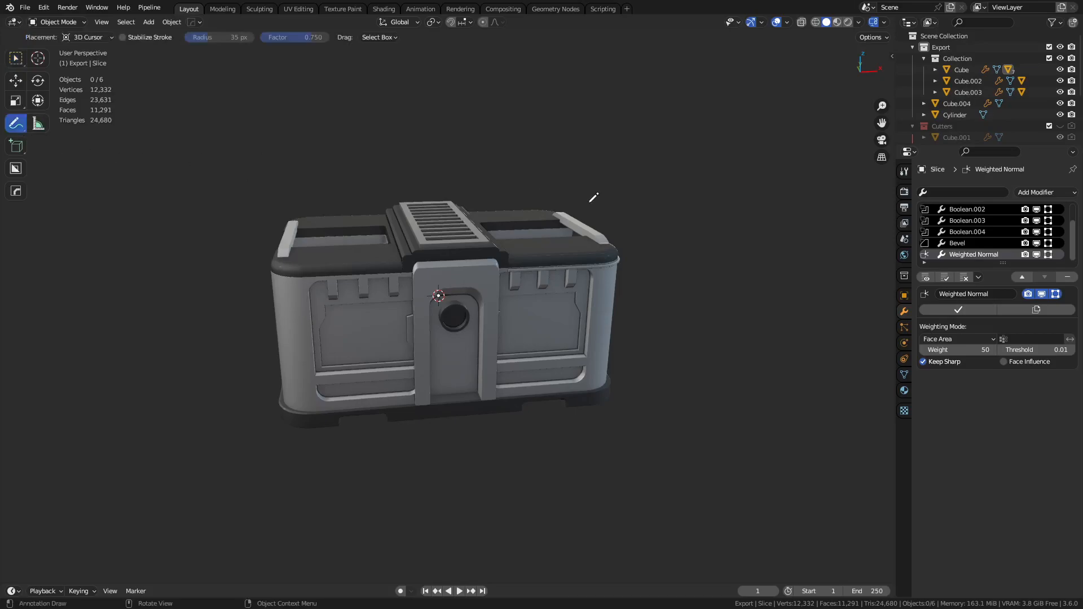
drag(449, 69, 452, 487)
drag(564, 78, 566, 104)
mouse_move(564, 78)
mouse_down()
mouse_move(567, 90)
mouse_move(593, 79)
mouse_move(592, 100)
mouse_move(611, 100)
mouse_move(620, 79)
mouse_move(637, 94)
mouse_move(675, 74)
mouse_move(690, 88)
mouse_up()
mouse_move(702, 72)
mouse_down()
mouse_move(705, 87)
mouse_move(709, 71)
mouse_up()
mouse_move(716, 70)
mouse_down()
mouse_move(722, 85)
mouse_move(777, 66)
mouse_up()
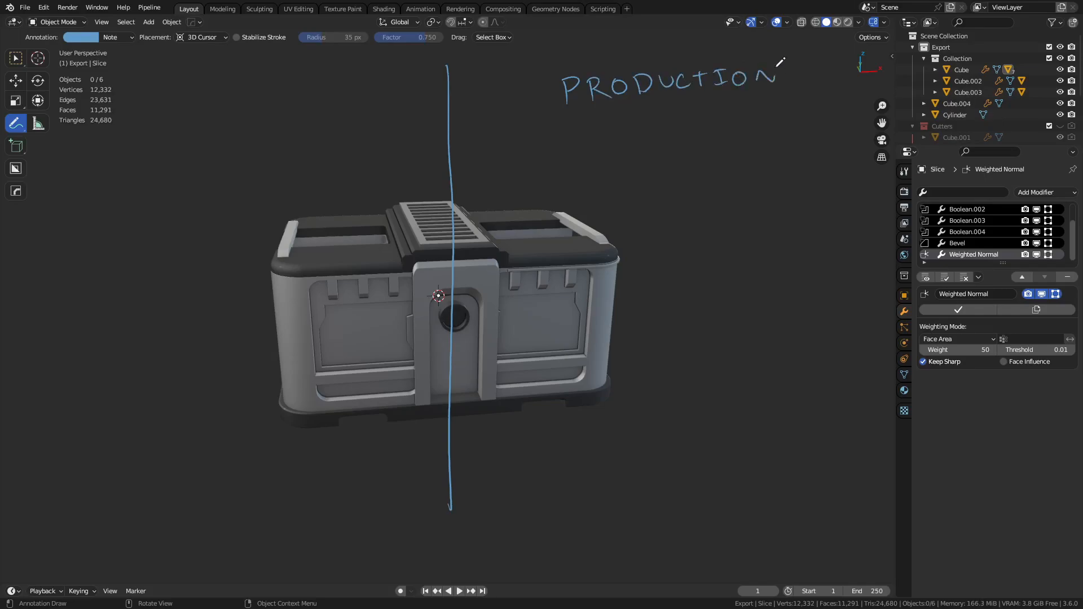
drag(505, 120, 828, 77)
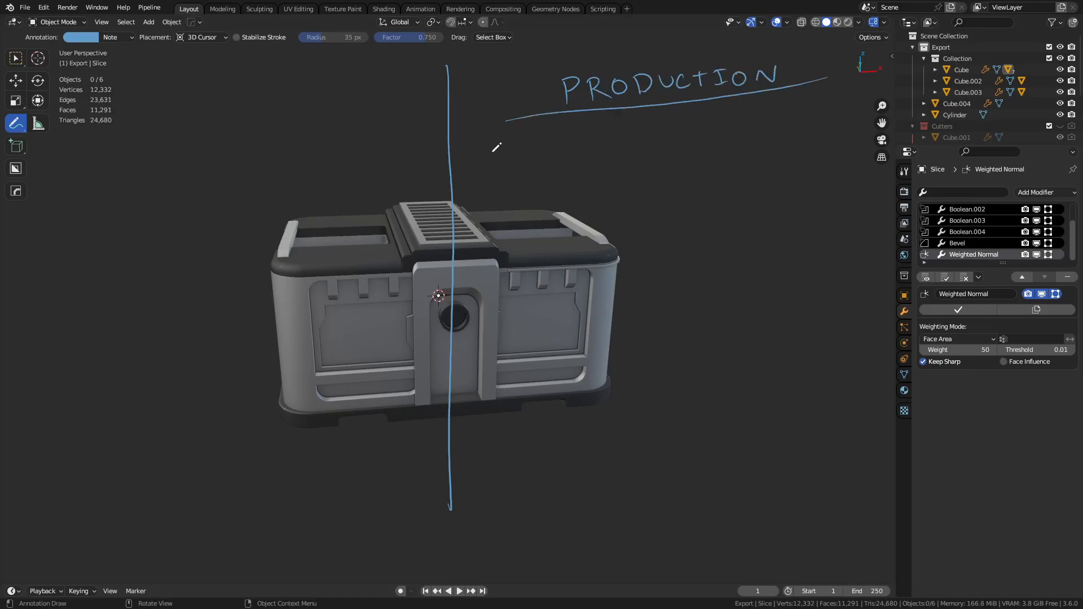
Handwrite the list REF, CONCEPT, SCAN and CAD below the PRODUCTION heading, close to the dividing line.
mouse_move(486, 135)
mouse_down()
mouse_move(486, 148)
mouse_move(510, 134)
mouse_move(510, 144)
mouse_up()
mouse_move(511, 133)
mouse_down()
mouse_move(520, 132)
mouse_move(487, 167)
mouse_move(535, 157)
mouse_up()
drag(538, 153, 539, 156)
drag(545, 148, 556, 149)
mouse_move(492, 177)
mouse_down()
mouse_move(485, 187)
mouse_move(538, 168)
mouse_move(501, 203)
mouse_up()
mouse_move(513, 201)
mouse_down()
mouse_move(518, 190)
mouse_move(529, 201)
mouse_up()
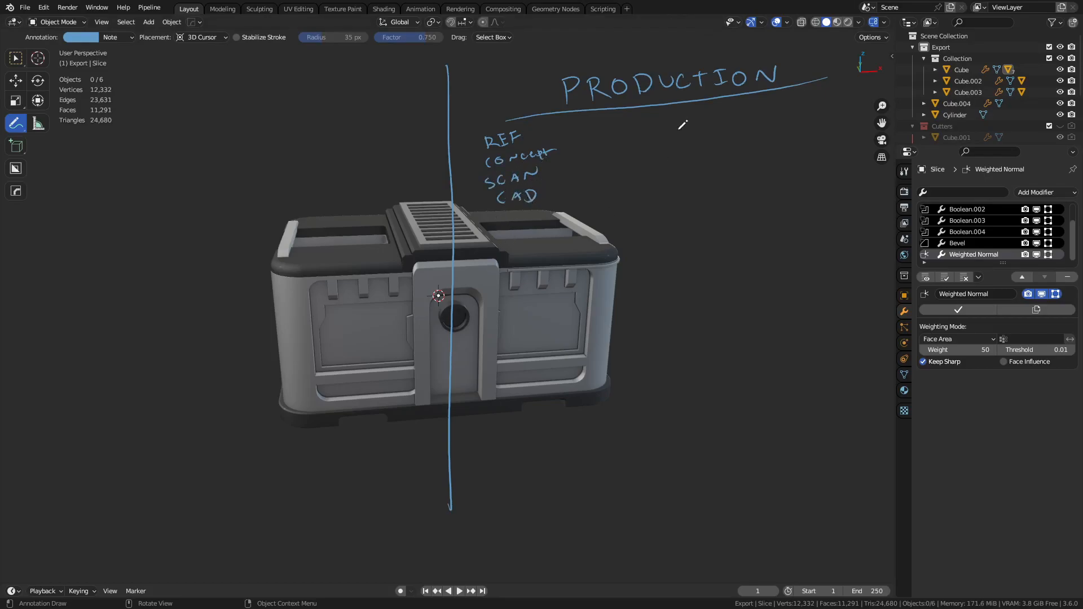
Start a bulleted list under PRODUCTION with the handwritten entries HP, LP and UV.
mouse_move(658, 125)
mouse_down()
mouse_move(656, 140)
mouse_move(671, 131)
mouse_up()
mouse_move(672, 123)
mouse_down()
mouse_move(680, 192)
mouse_move(688, 179)
mouse_up()
click(650, 167)
click(658, 193)
mouse_move(693, 179)
mouse_down()
mouse_move(700, 191)
mouse_move(712, 178)
mouse_up()
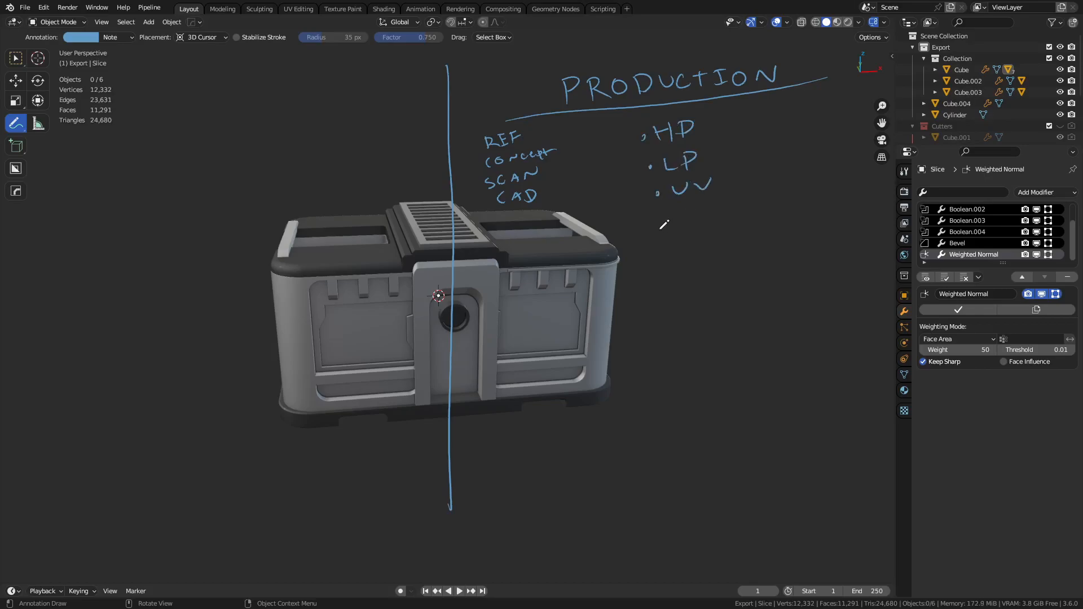
Add the handwritten bullets BAKE and MAT below UV in the production list.
mouse_move(680, 213)
mouse_down()
mouse_move(679, 231)
mouse_move(713, 226)
mouse_up()
drag(724, 212, 732, 224)
drag(731, 211, 741, 214)
drag(734, 225, 746, 221)
drag(683, 268, 714, 260)
mouse_move(727, 259)
mouse_down()
mouse_move(733, 252)
mouse_move(730, 263)
mouse_up()
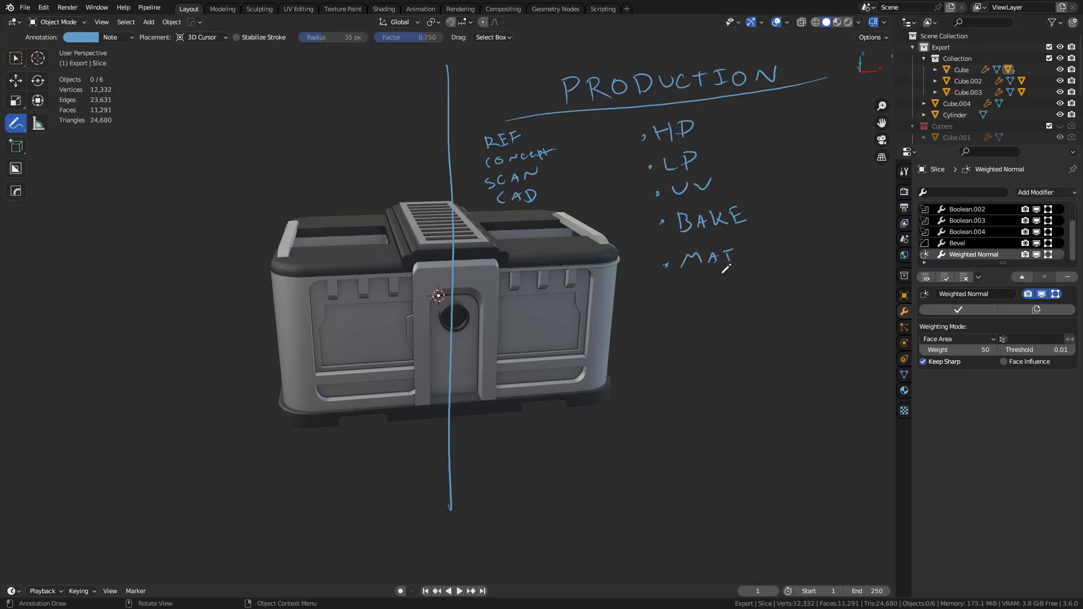
Add the handwritten bullets RIG and ANIMATE below MAT, undoing the surplus stroke.
mouse_move(668, 297)
mouse_down()
mouse_move(696, 304)
mouse_move(729, 288)
mouse_move(719, 294)
mouse_up()
click(671, 330)
mouse_move(686, 335)
mouse_down()
mouse_move(748, 323)
mouse_move(750, 310)
mouse_move(796, 304)
mouse_move(798, 314)
mouse_up()
key(ctrl+z)
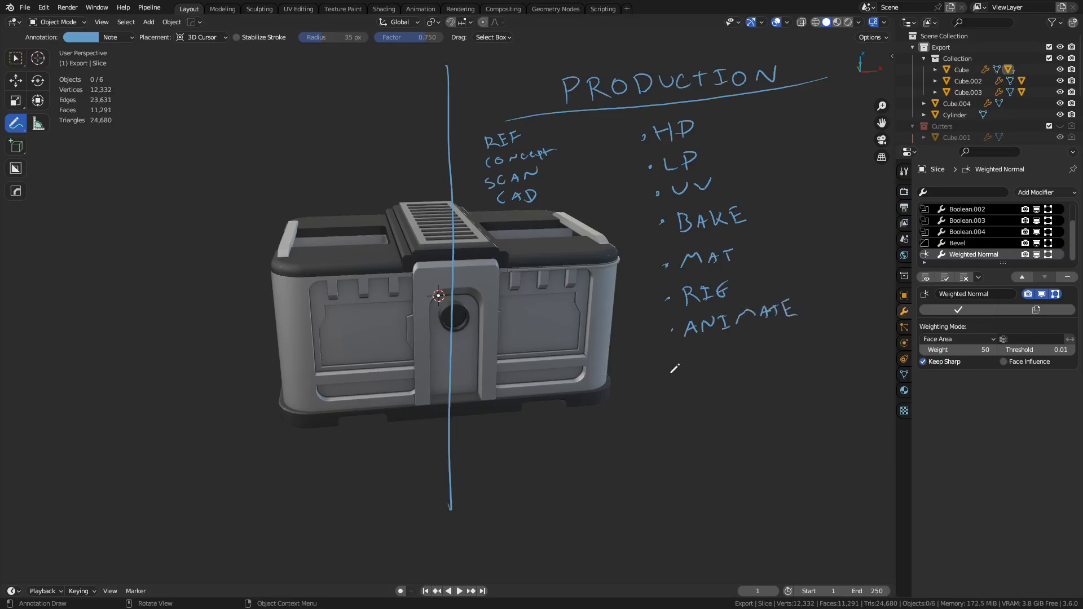
Finish the production list with the handwritten bullets GAME and LOD.
click(680, 361)
click(671, 332)
drag(700, 356, 769, 356)
click(688, 409)
drag(705, 395, 731, 409)
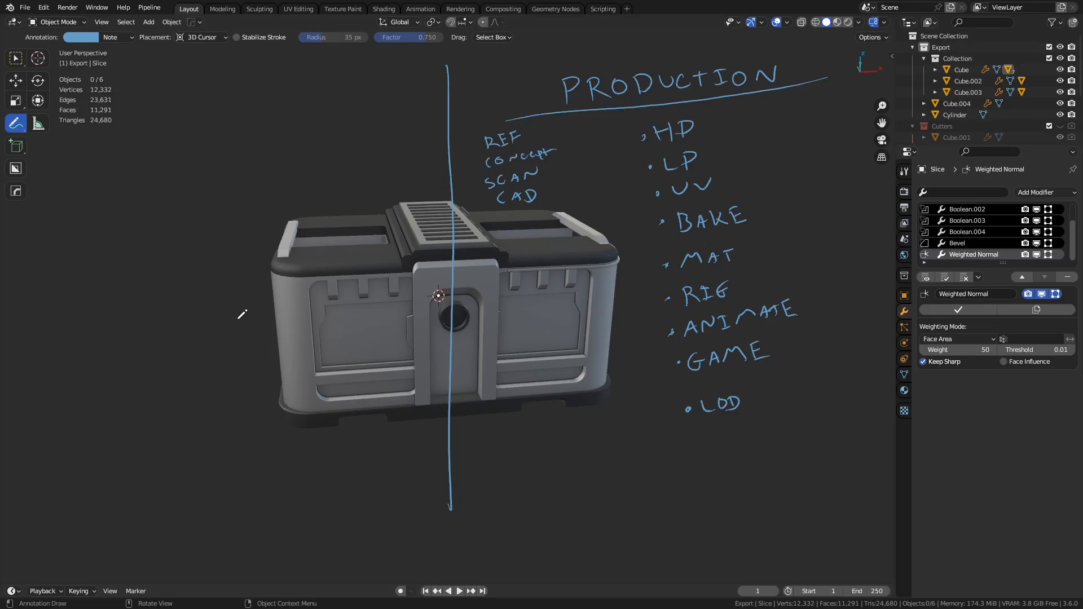
Handwrite an underlined heading PRE-PRODUCTION on the other side of the divider and add a short cross stroke near the divider's upper end.
mouse_move(123, 137)
mouse_down()
mouse_move(126, 160)
mouse_move(125, 151)
mouse_move(142, 151)
mouse_up()
drag(139, 135, 161, 150)
mouse_move(160, 129)
mouse_down()
mouse_move(171, 143)
mouse_move(170, 121)
mouse_move(175, 134)
mouse_up()
mouse_move(170, 146)
mouse_down()
mouse_move(194, 127)
mouse_move(211, 135)
mouse_up()
mouse_move(202, 118)
mouse_down()
mouse_move(216, 114)
mouse_move(209, 127)
mouse_move(226, 128)
mouse_up()
key(ctrl+z)
drag(222, 112, 260, 125)
mouse_move(259, 112)
mouse_down()
mouse_move(263, 124)
mouse_move(292, 103)
mouse_move(299, 111)
mouse_up()
mouse_move(311, 96)
mouse_down()
mouse_move(312, 108)
mouse_move(327, 105)
mouse_move(378, 76)
mouse_up()
mouse_move(102, 177)
mouse_down()
mouse_move(488, 92)
mouse_move(426, 112)
mouse_move(430, 120)
mouse_up()
drag(418, 117, 418, 101)
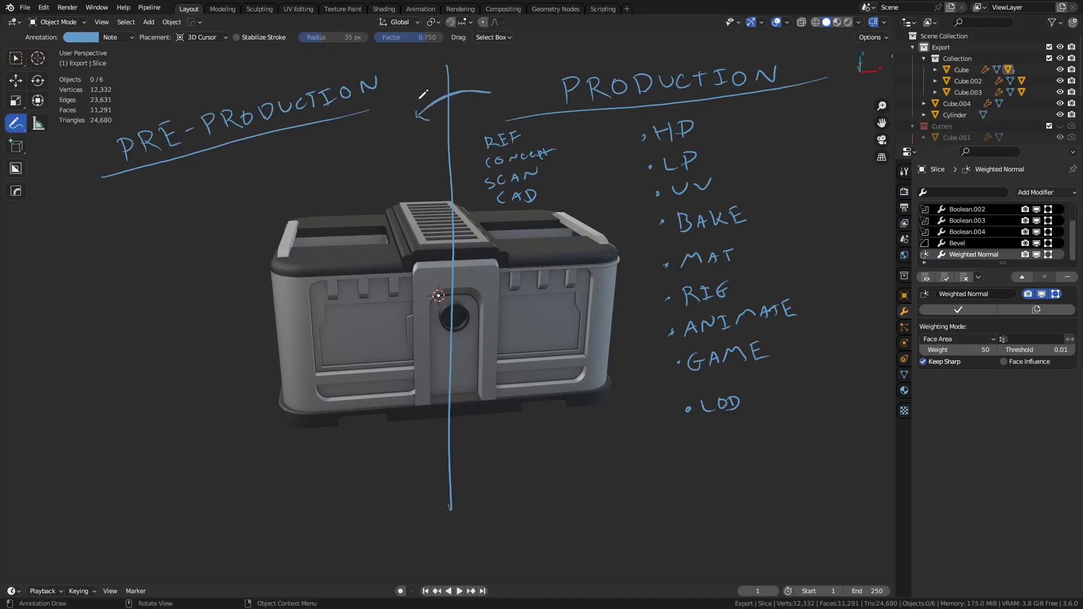
mouse_move(484, 85)
mouse_down()
mouse_move(480, 106)
mouse_move(418, 103)
mouse_move(420, 112)
mouse_move(483, 92)
mouse_up()
Begin a bulleted list under PRE-PRODUCTION with the handwritten entries FORM, FUNCTION and COMPOSITION.
drag(104, 209, 188, 195)
drag(92, 254, 219, 212)
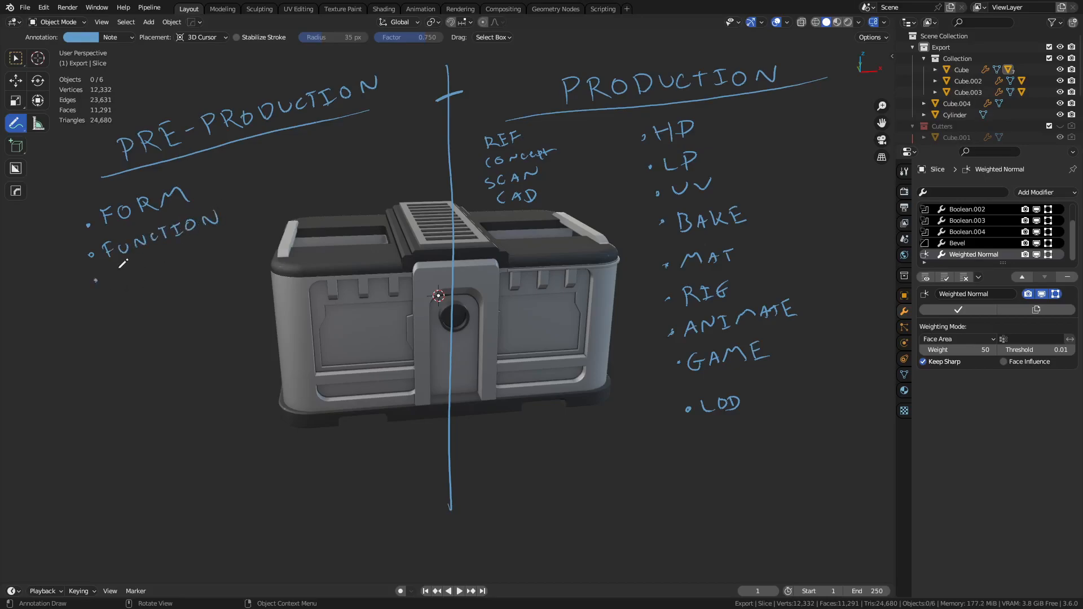
mouse_move(106, 270)
mouse_down()
mouse_move(112, 285)
mouse_move(229, 242)
mouse_up()
Add the handwritten bullets 1 2 3 SHAPES, PATTERN and FLOW to the pre-production list.
click(101, 316)
mouse_move(117, 305)
mouse_down()
mouse_move(114, 317)
mouse_move(151, 305)
mouse_move(217, 264)
mouse_move(239, 266)
mouse_move(242, 277)
mouse_up()
click(103, 354)
mouse_move(115, 350)
mouse_down()
mouse_move(120, 340)
mouse_move(142, 346)
mouse_move(164, 319)
mouse_move(179, 333)
mouse_move(205, 308)
mouse_up()
click(109, 386)
mouse_move(127, 364)
mouse_down()
mouse_move(123, 383)
mouse_move(197, 337)
mouse_up()
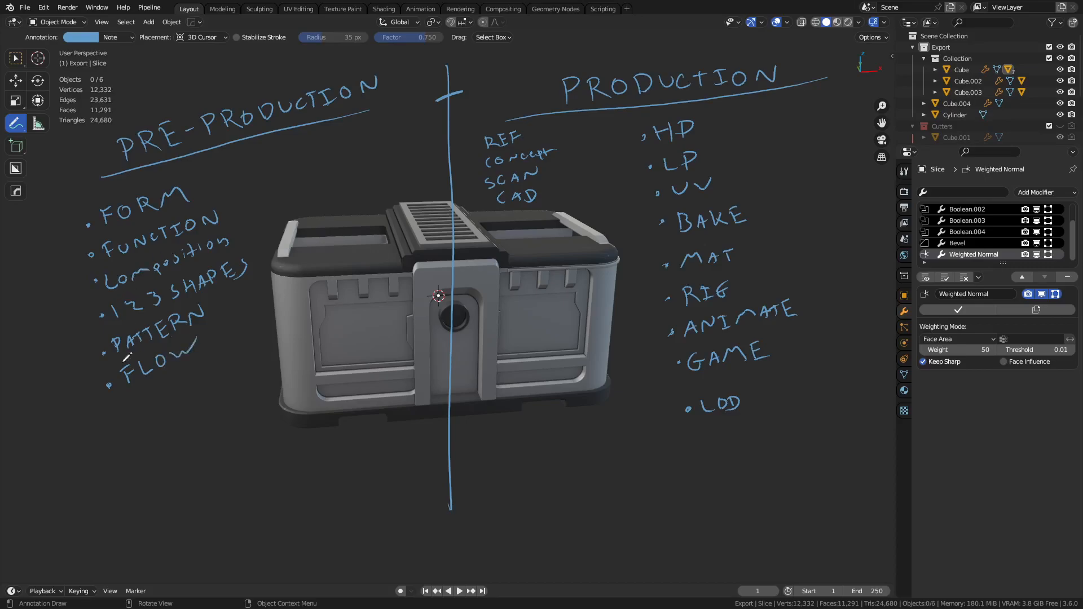
Draw a separator line below FLOW and handwrite MEDIUM, 3D CONCEPT and 2D DRAWING beneath it.
drag(129, 404, 236, 351)
mouse_move(104, 444)
mouse_down()
mouse_move(112, 431)
mouse_move(142, 429)
mouse_move(162, 404)
mouse_move(170, 418)
mouse_move(189, 392)
mouse_up()
drag(185, 410, 215, 393)
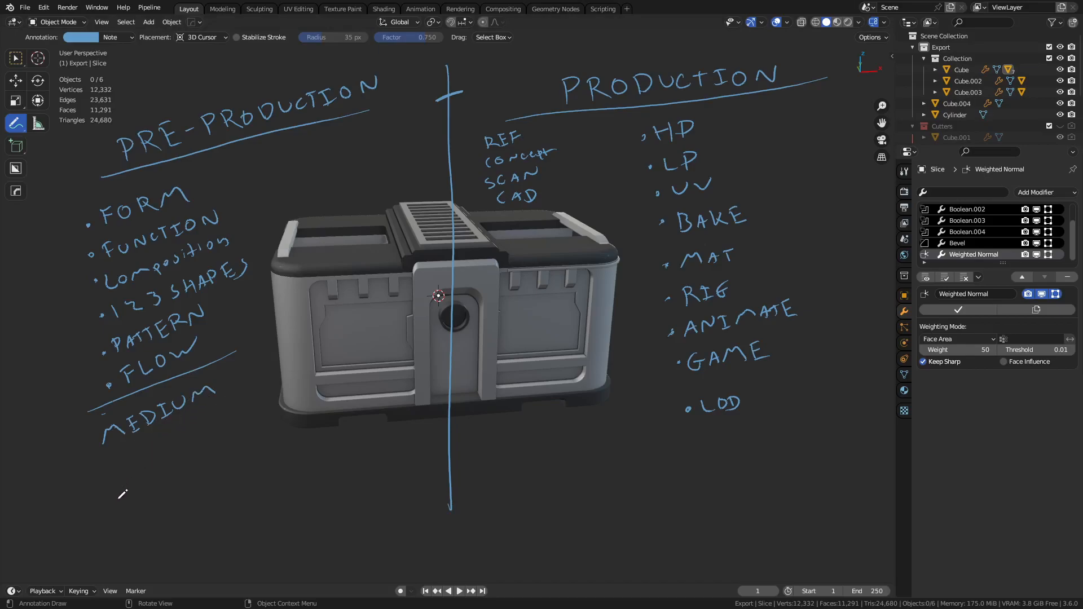
mouse_move(102, 466)
mouse_down()
mouse_move(117, 468)
mouse_move(108, 487)
mouse_move(189, 440)
mouse_move(224, 428)
mouse_move(232, 438)
mouse_up()
drag(223, 426, 238, 417)
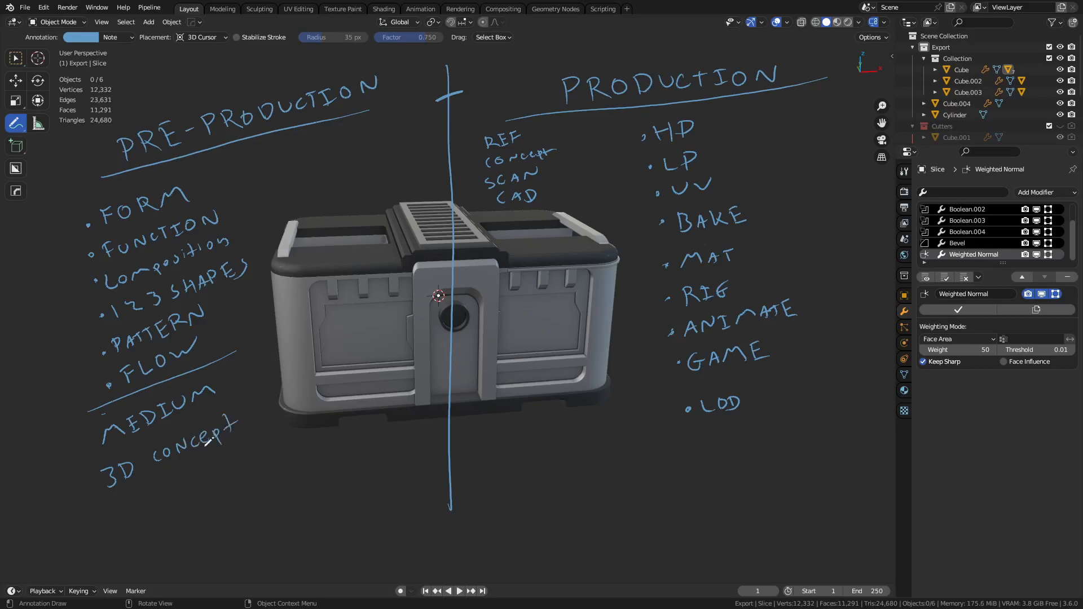
drag(115, 497, 137, 509)
mouse_move(167, 476)
mouse_down()
mouse_move(181, 490)
mouse_move(188, 474)
mouse_move(212, 476)
mouse_move(232, 453)
mouse_move(241, 463)
mouse_move(252, 436)
mouse_move(264, 445)
mouse_up()
Handwrite ANSWERS and an encircled PROMPT below 2D DRAWING, and emphasize them with several slanted underlines.
mouse_move(213, 526)
mouse_down()
mouse_move(315, 452)
mouse_move(325, 466)
mouse_up()
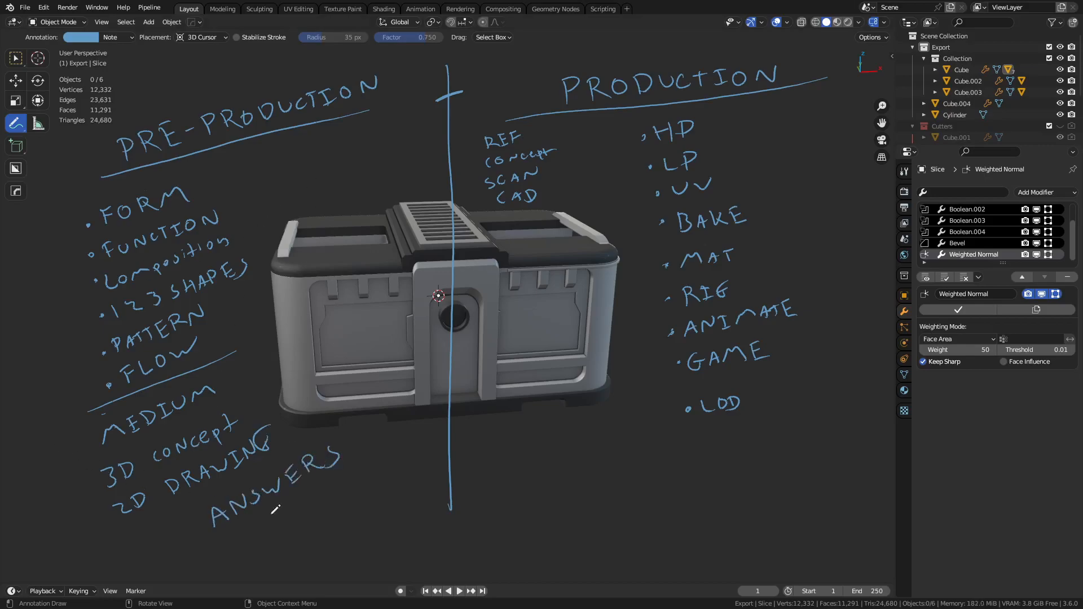
mouse_move(277, 524)
mouse_down()
mouse_move(291, 516)
mouse_move(310, 544)
mouse_move(308, 524)
mouse_move(334, 507)
mouse_move(343, 518)
mouse_move(356, 498)
mouse_move(370, 508)
mouse_move(405, 481)
mouse_up()
drag(396, 486, 396, 507)
mouse_move(265, 568)
mouse_down()
mouse_move(409, 480)
mouse_move(232, 541)
mouse_move(307, 550)
mouse_up()
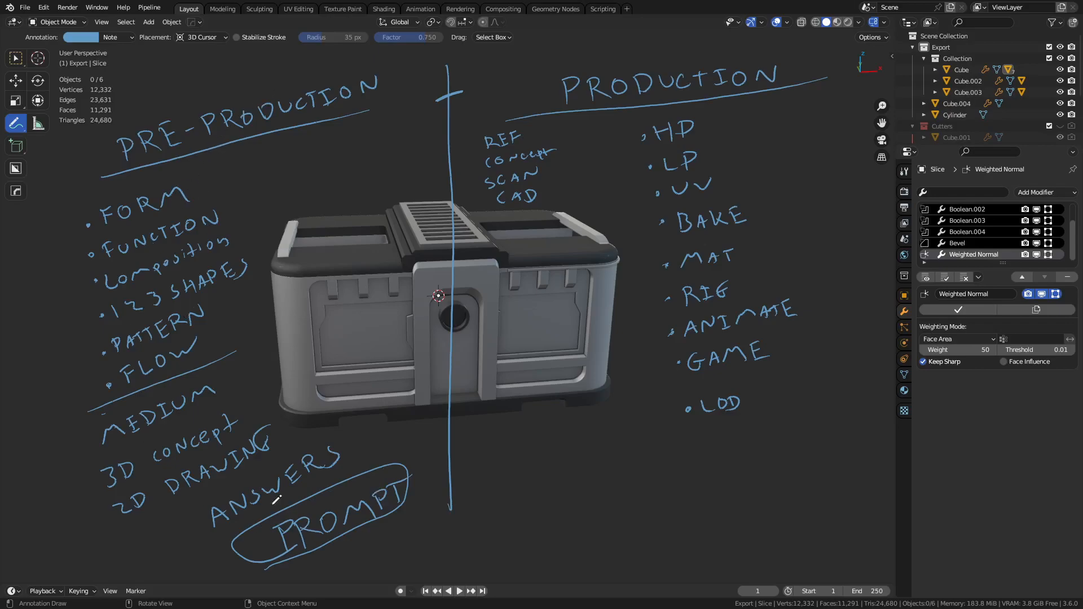
drag(204, 551, 374, 456)
drag(230, 538, 376, 455)
drag(273, 526, 364, 474)
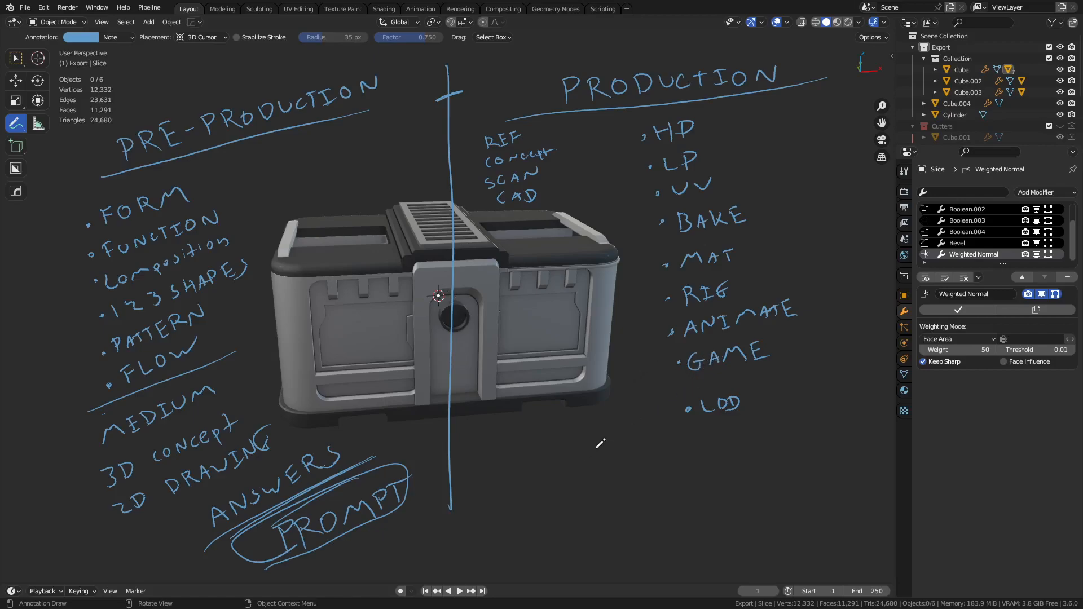
Draw a slanted timeline below the crate with an arrowhead near the divider and an X at its far end.
key(n)
key(n)
drag(484, 540, 621, 495)
drag(495, 548, 487, 523)
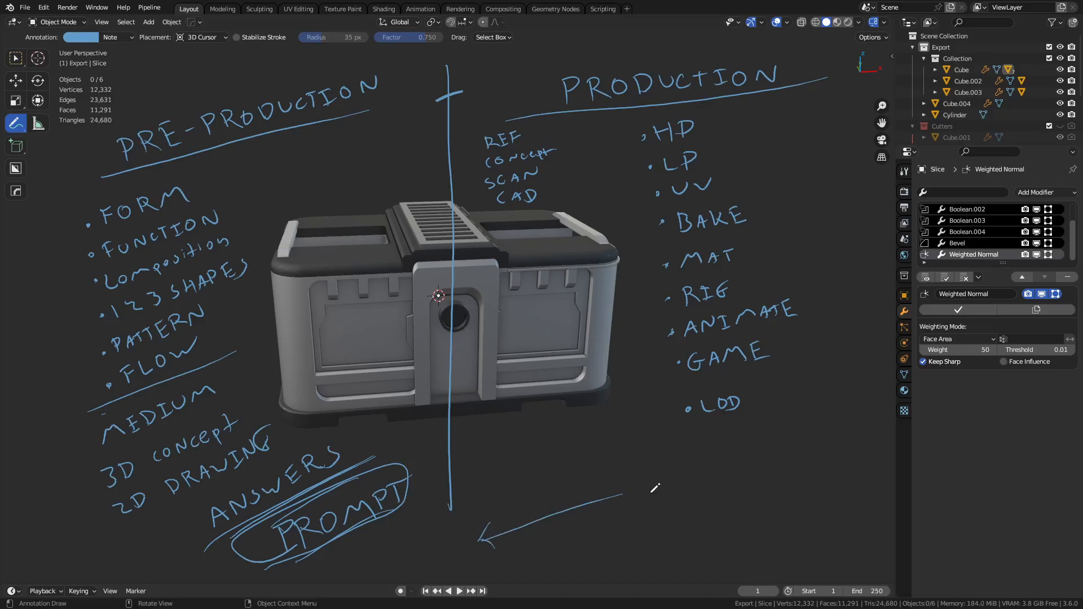
drag(617, 488, 632, 502)
Handwrite the label ITERATION above the slanted timeline arrow.
mouse_move(484, 479)
mouse_down()
mouse_move(485, 492)
mouse_move(486, 478)
mouse_up()
drag(481, 493, 500, 475)
mouse_move(500, 472)
mouse_down()
mouse_move(504, 484)
mouse_move(507, 468)
mouse_up()
drag(502, 476, 515, 479)
mouse_move(514, 464)
mouse_down()
mouse_move(523, 477)
mouse_move(550, 452)
mouse_up()
mouse_move(543, 454)
mouse_down()
mouse_move(545, 468)
mouse_move(592, 440)
mouse_up()
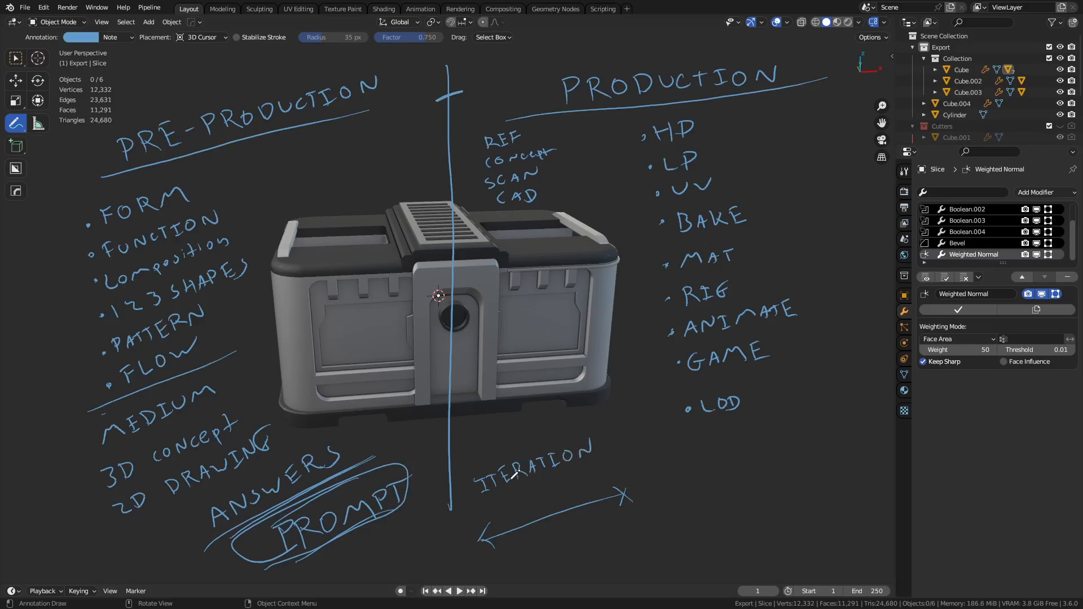
Outline the crate's overall body and its left front panel, and add the first two marks on the iteration timeline.
mouse_move(282, 428)
mouse_down()
mouse_move(497, 403)
mouse_move(597, 305)
mouse_move(561, 212)
mouse_move(291, 231)
mouse_move(295, 427)
mouse_up()
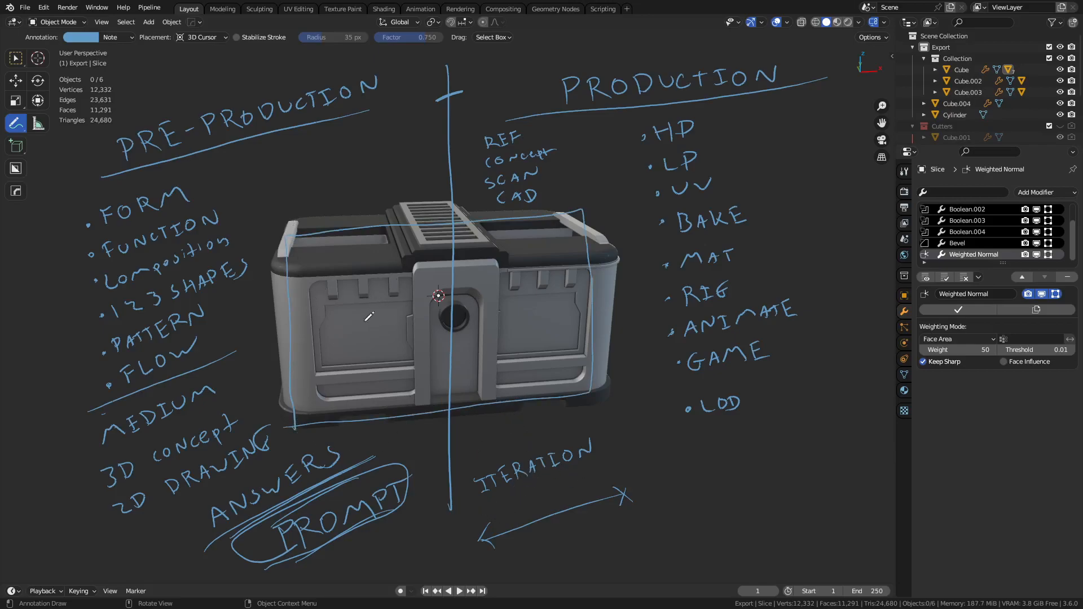
drag(507, 531, 503, 545)
mouse_move(317, 302)
mouse_down()
mouse_move(401, 367)
mouse_move(337, 282)
mouse_move(408, 321)
mouse_move(378, 404)
mouse_up()
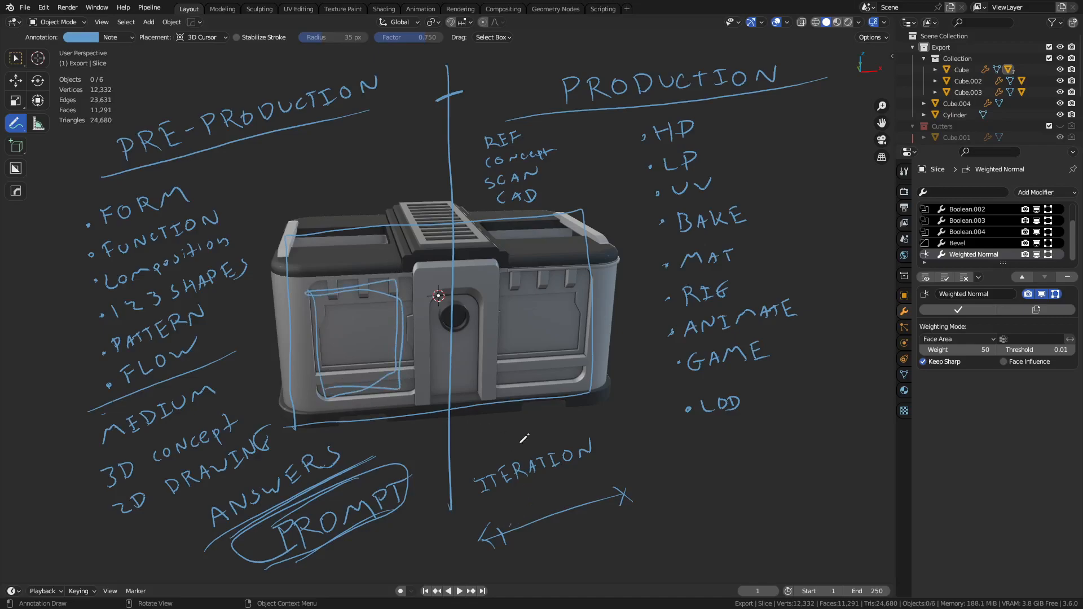
drag(515, 522, 529, 534)
Sketch guide lines over the crate's lid along the side recesses, the central grille and the right handle bar.
mouse_move(291, 249)
mouse_down()
mouse_move(401, 238)
mouse_move(411, 256)
mouse_up()
mouse_move(437, 202)
mouse_down()
mouse_move(479, 241)
mouse_move(573, 236)
mouse_up()
drag(490, 229, 565, 217)
drag(556, 205, 597, 247)
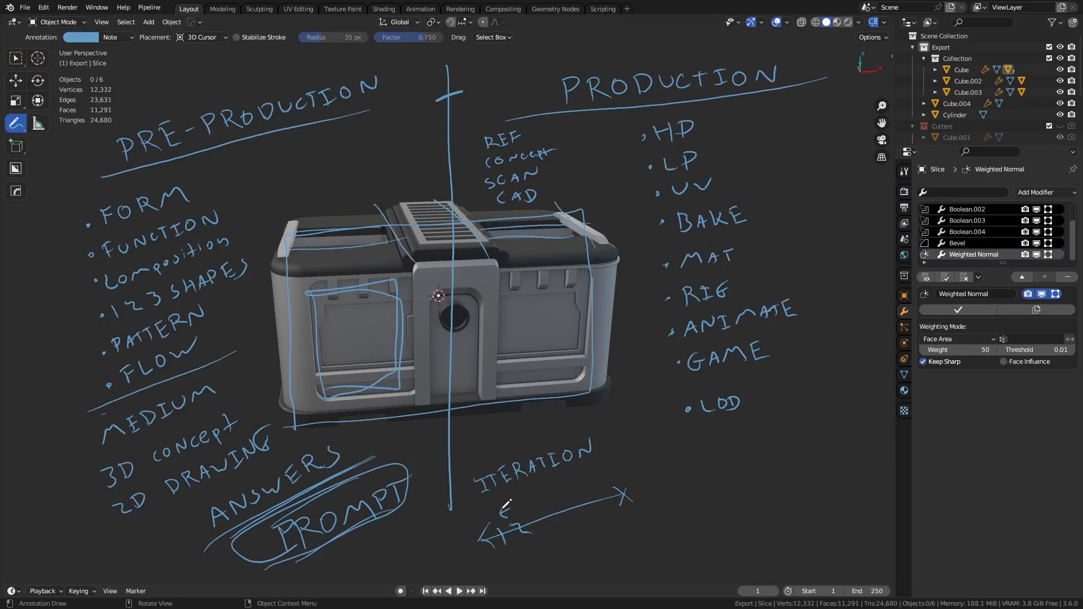
Draw circular arrows above the crate, more marks and small arrows along the iteration timeline, and a row of 7-shaped marks beneath it.
drag(510, 499, 509, 507)
mouse_move(377, 172)
mouse_down()
mouse_move(397, 131)
mouse_move(414, 186)
mouse_up()
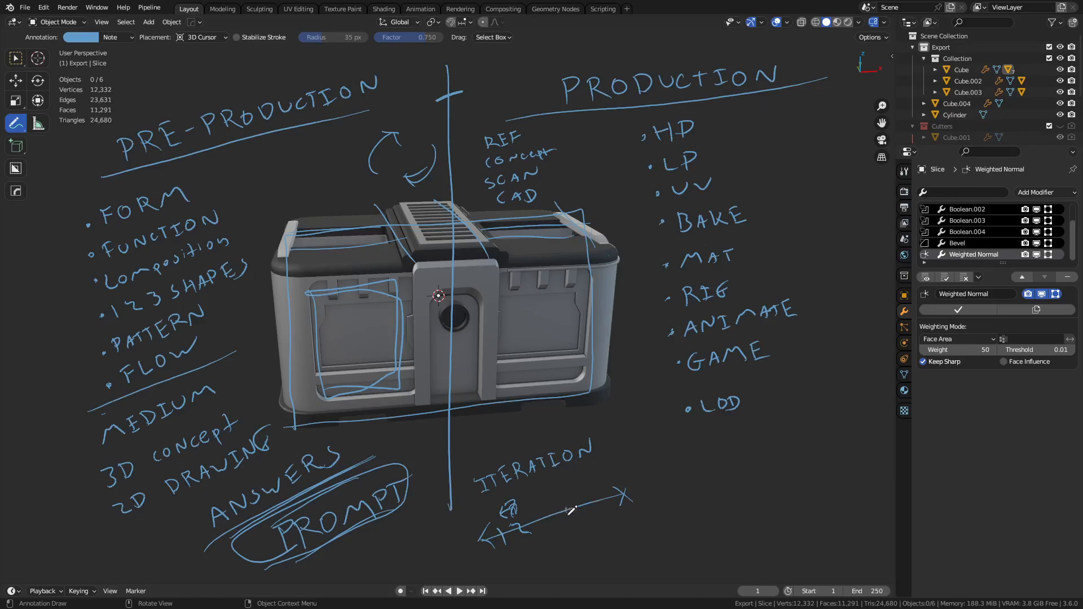
drag(546, 514, 543, 524)
mouse_move(594, 497)
mouse_down()
mouse_move(591, 507)
mouse_move(543, 495)
mouse_move(558, 499)
mouse_up()
mouse_move(572, 489)
mouse_down()
mouse_move(589, 486)
mouse_move(580, 492)
mouse_up()
mouse_move(512, 563)
mouse_down()
mouse_move(531, 562)
mouse_move(525, 581)
mouse_move(581, 563)
mouse_move(612, 533)
mouse_move(605, 552)
mouse_move(623, 549)
mouse_move(571, 580)
mouse_up()
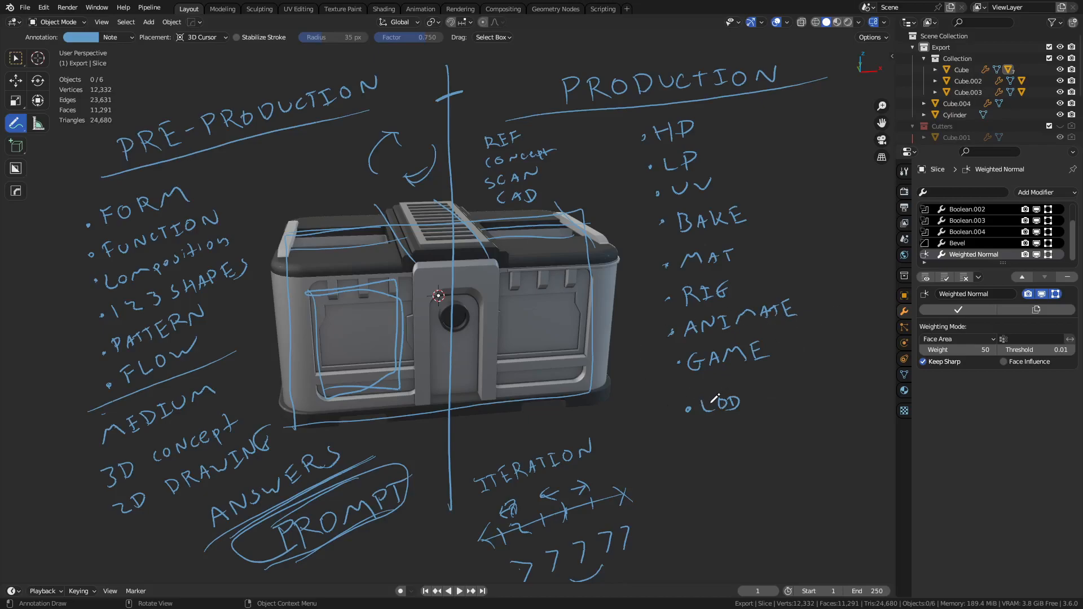
Disable In Front for the Note annotation layer, add a new layer, hide Note, and set the new layer's color to red.
key(n)
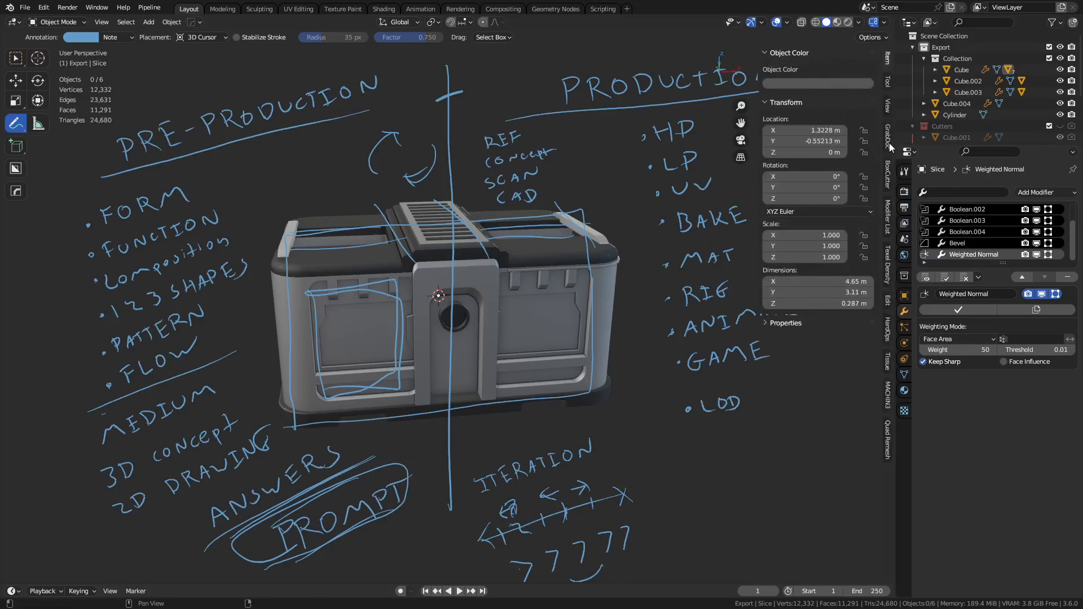
click(888, 104)
click(838, 394)
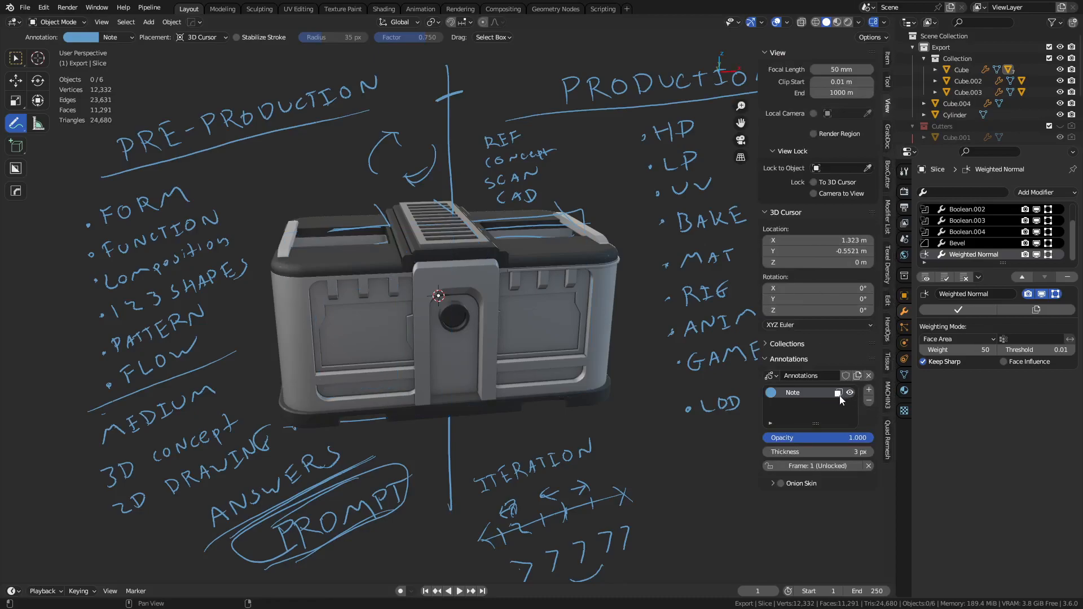
click(869, 390)
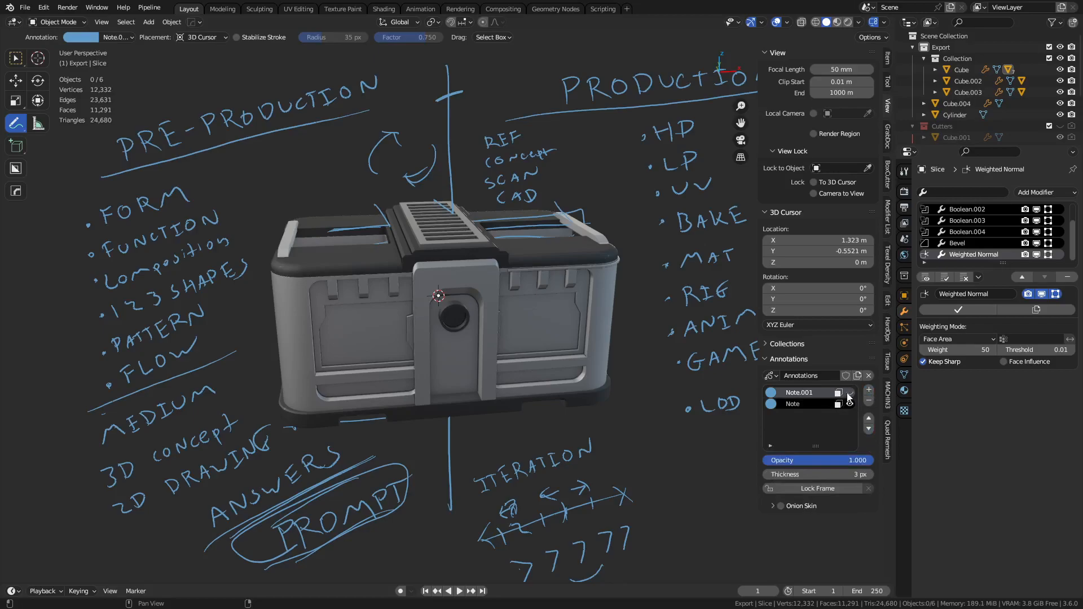
click(849, 404)
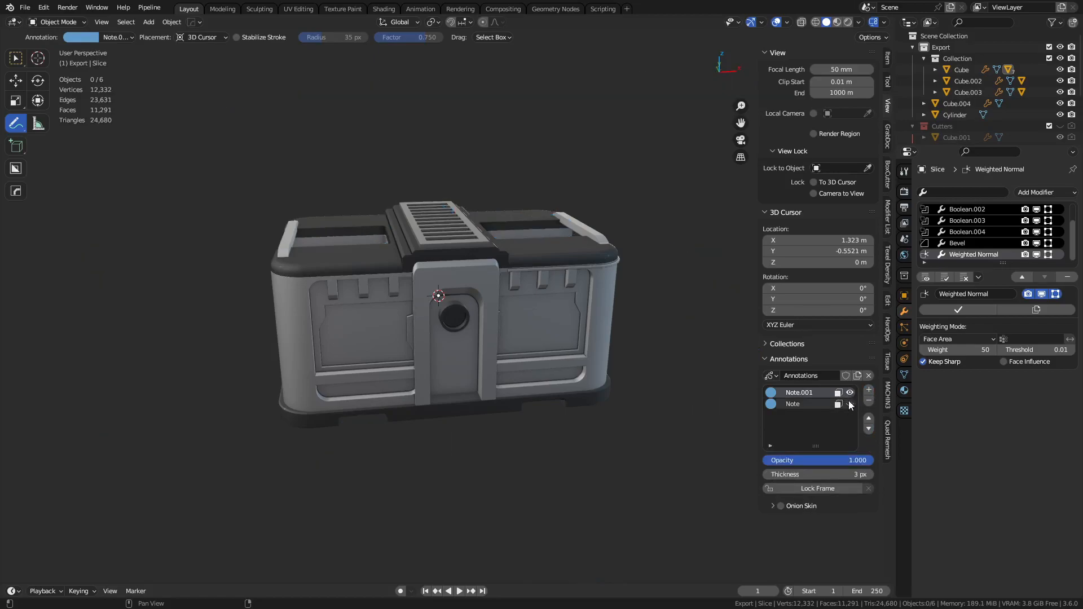
click(771, 392)
drag(778, 321, 750, 324)
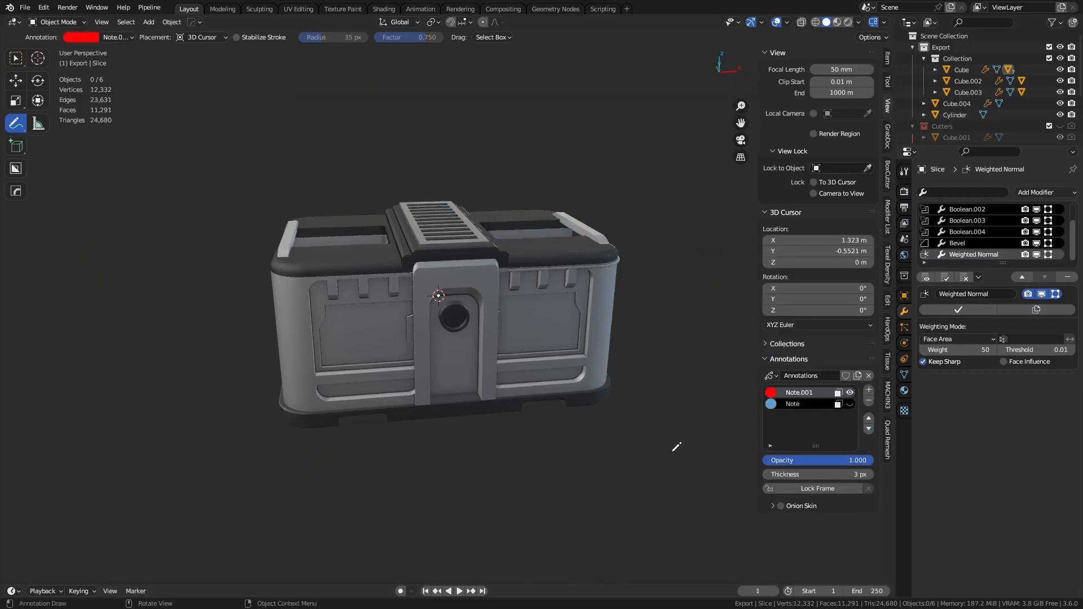
mouse_move(579, 397)
middle_down()
mouse_move(586, 418)
mouse_move(617, 443)
mouse_move(602, 447)
middle_up()
drag(389, 226, 490, 355)
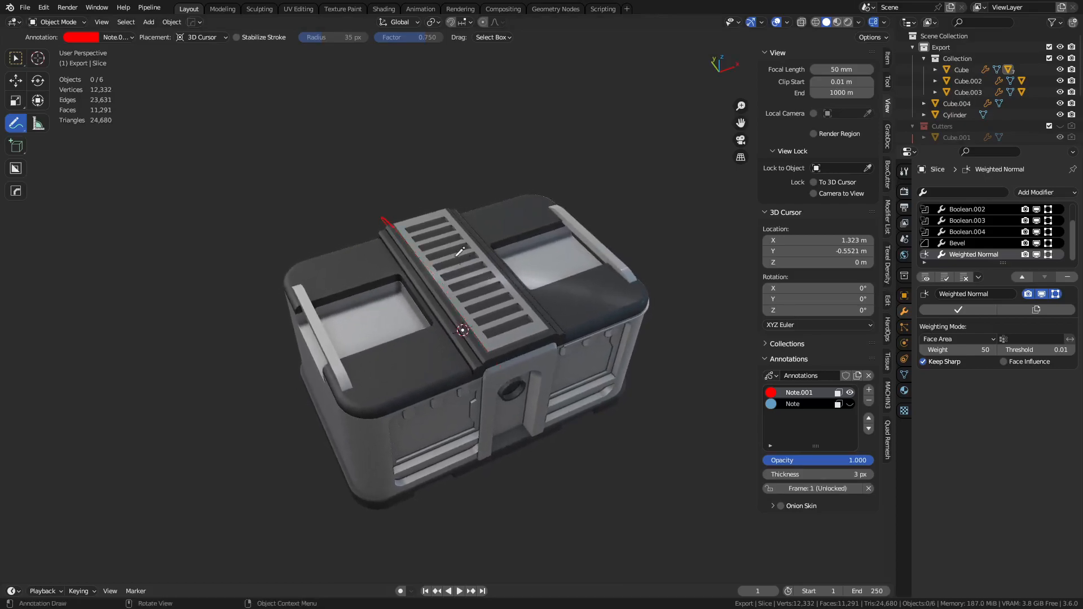
key(ctrl+z)
Set the annotation placement to Surface and trace both long sides of the lid's central grille in red.
click(208, 38)
click(221, 78)
drag(397, 230, 471, 347)
middle_drag(517, 293, 476, 280)
drag(475, 223, 487, 403)
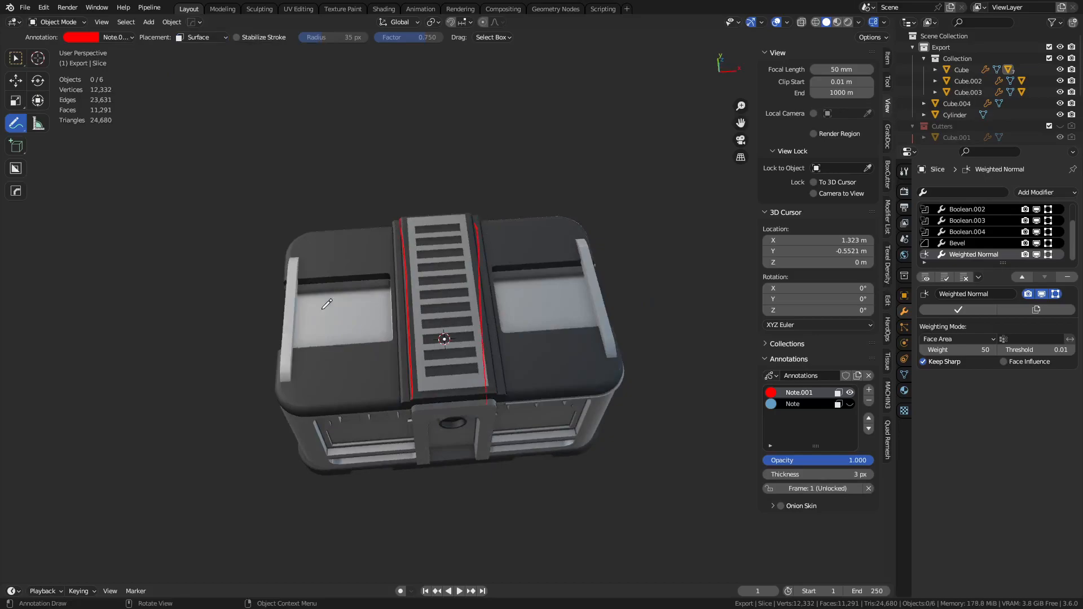
Trace the two handle bars, the edges of both lid recesses and the outer perimeter of the crate's lid in red.
drag(298, 258, 295, 395)
drag(574, 236, 605, 376)
drag(498, 331, 601, 323)
drag(300, 344, 393, 337)
drag(303, 279, 405, 275)
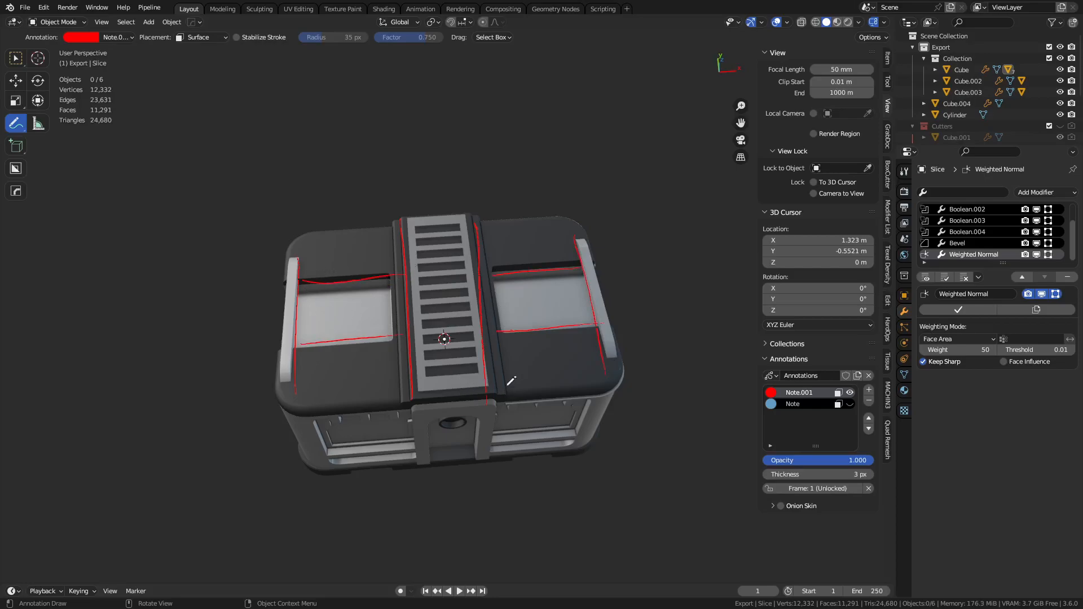
mouse_move(282, 395)
mouse_down()
mouse_move(569, 381)
mouse_move(597, 275)
mouse_move(485, 219)
mouse_move(288, 257)
mouse_move(283, 418)
mouse_up()
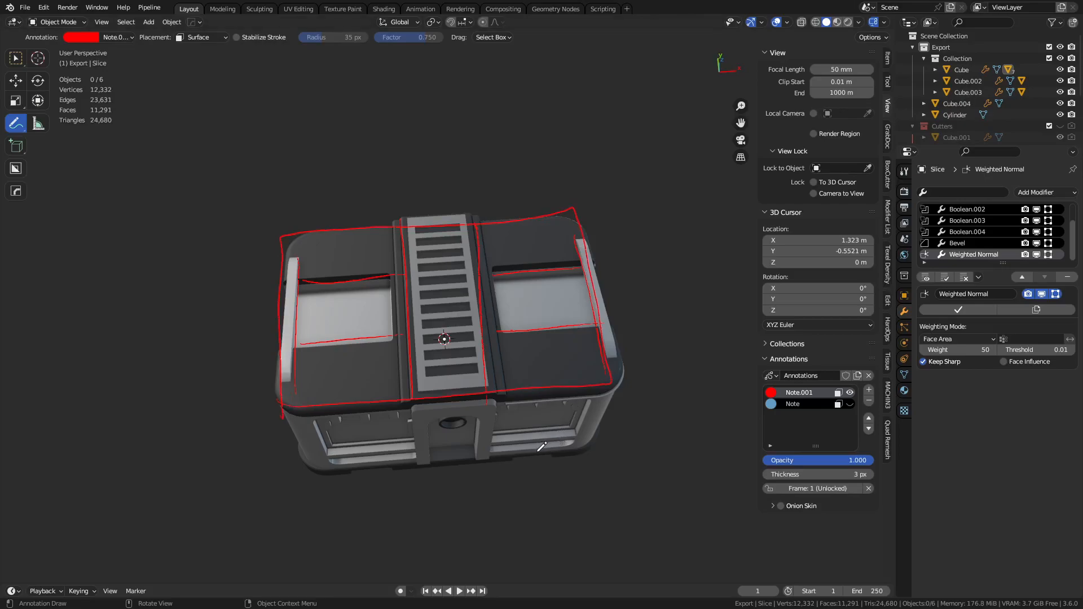
Trace the two vertical edges of the crate's front center frame in red, from the lid down to the base.
middle_drag(553, 440, 586, 416)
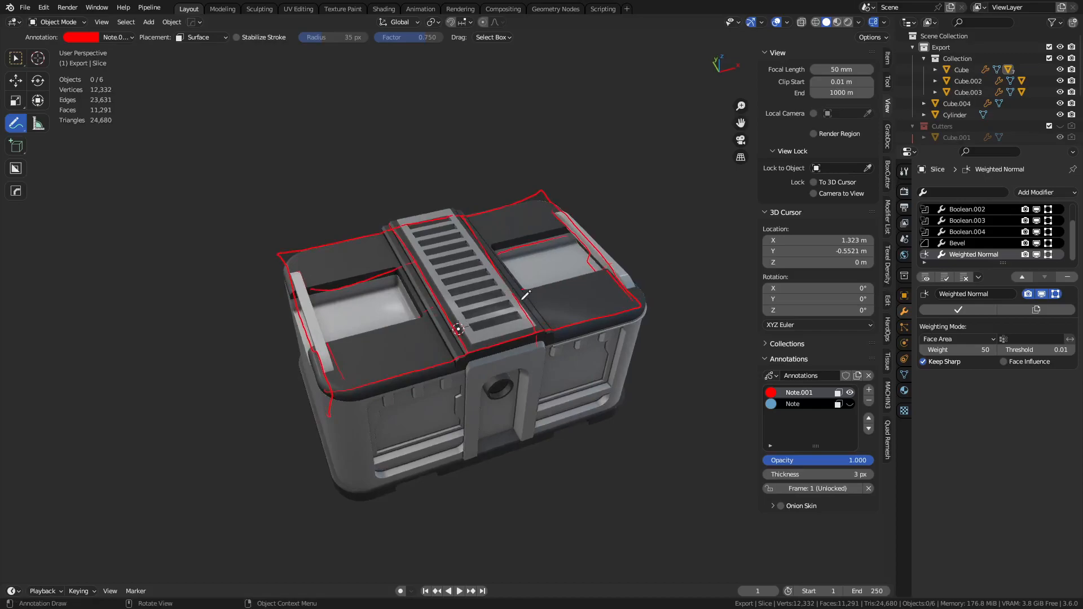
middle_drag(517, 368, 510, 347)
drag(450, 264, 458, 436)
drag(528, 263, 536, 415)
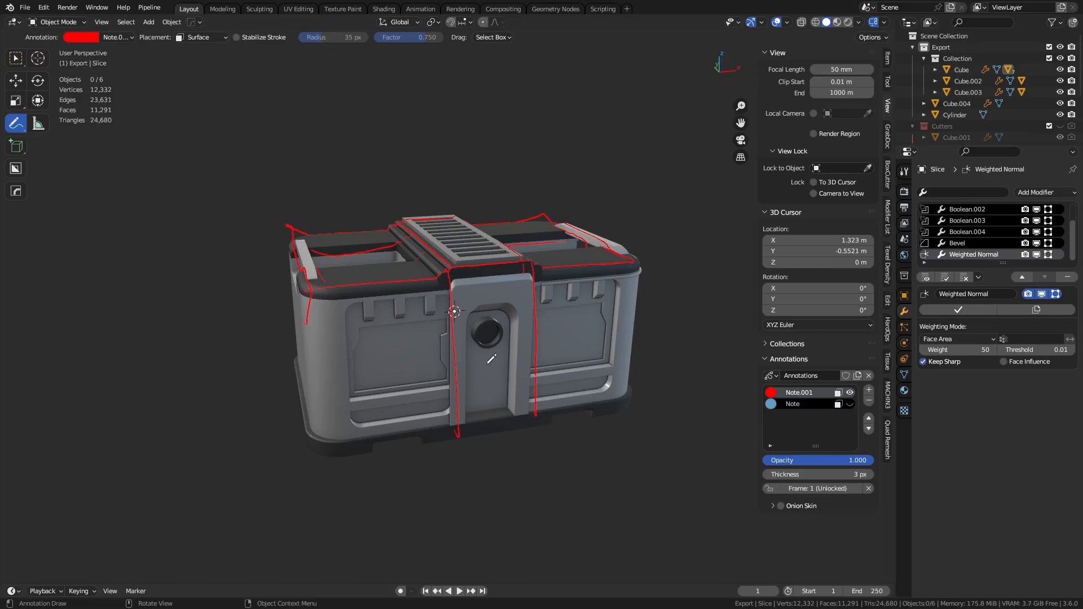
Trace the two front side panels, both lower slots, the body's outer edges and the base line of the crate in red.
mouse_move(345, 317)
mouse_down()
mouse_move(349, 352)
mouse_move(456, 376)
mouse_move(346, 314)
mouse_up()
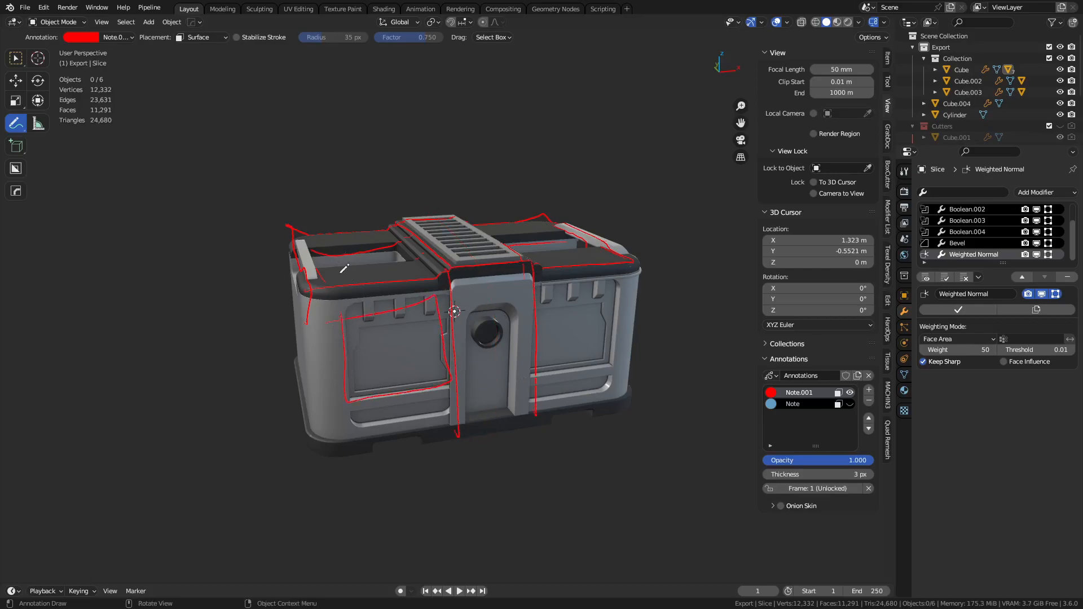
mouse_move(354, 412)
mouse_down()
mouse_move(435, 414)
mouse_move(370, 416)
mouse_up()
mouse_move(529, 389)
mouse_down()
mouse_move(550, 400)
mouse_move(537, 387)
mouse_up()
mouse_move(540, 308)
mouse_down()
mouse_move(622, 302)
mouse_move(573, 359)
mouse_move(633, 286)
mouse_move(550, 350)
mouse_up()
mouse_move(310, 312)
mouse_down()
mouse_move(321, 414)
mouse_move(489, 433)
mouse_move(627, 408)
mouse_move(638, 333)
mouse_up()
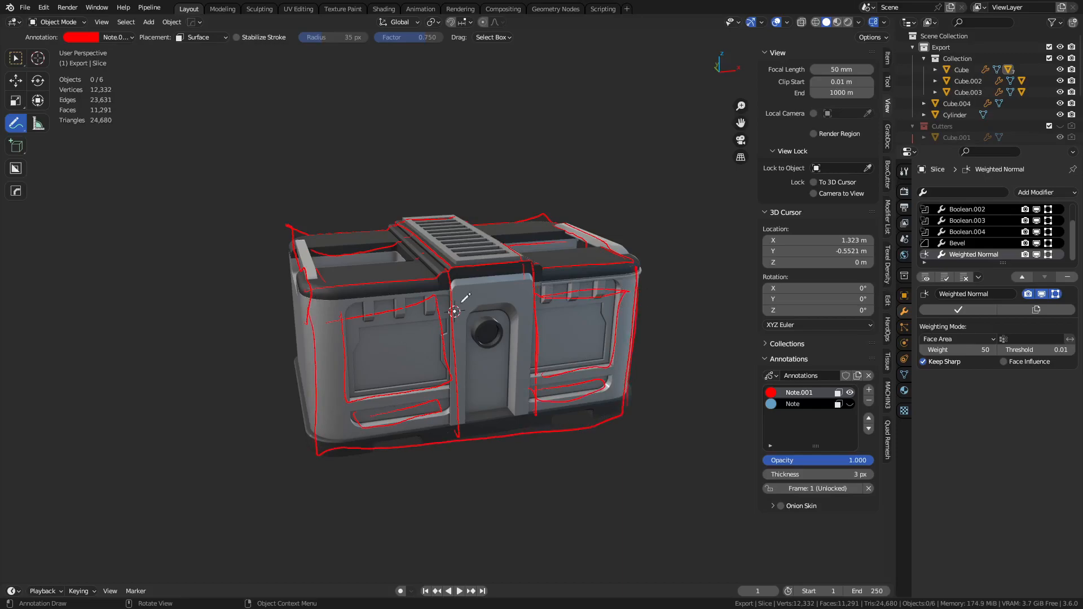
drag(329, 442, 670, 389)
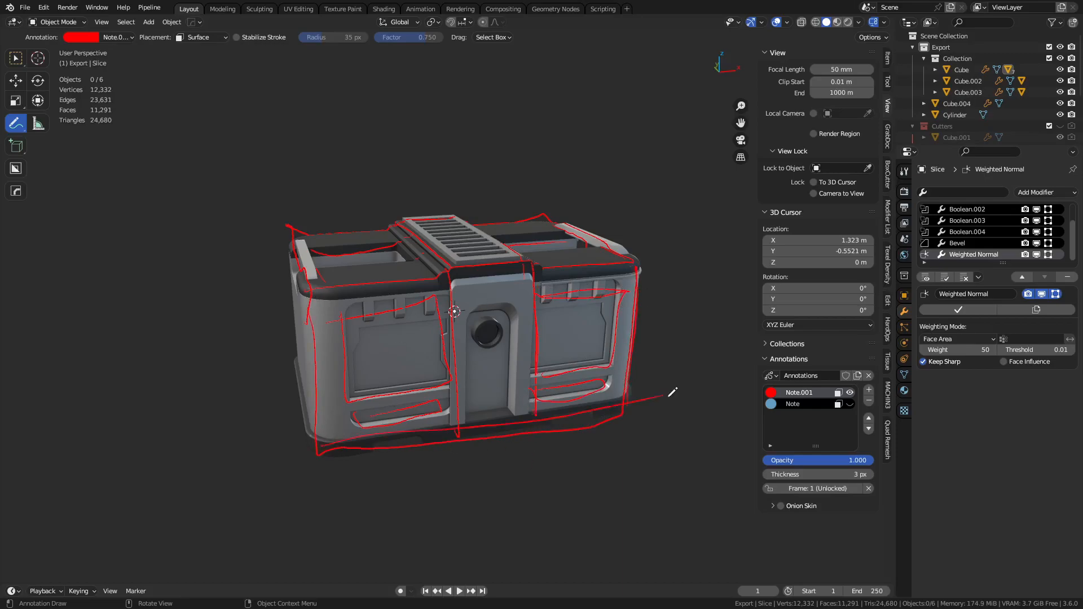
Delete both annotation layers, Note.001 and Note, leaving the crate unmarked.
mouse_move(576, 397)
middle_down()
mouse_move(587, 429)
mouse_move(589, 389)
middle_up()
mouse_move(556, 299)
ctrl+mouse_down()
mouse_move(565, 160)
mouse_move(342, 219)
mouse_move(337, 261)
mouse_move(406, 346)
mouse_move(493, 418)
mouse_move(518, 417)
ctrl+mouse_up()
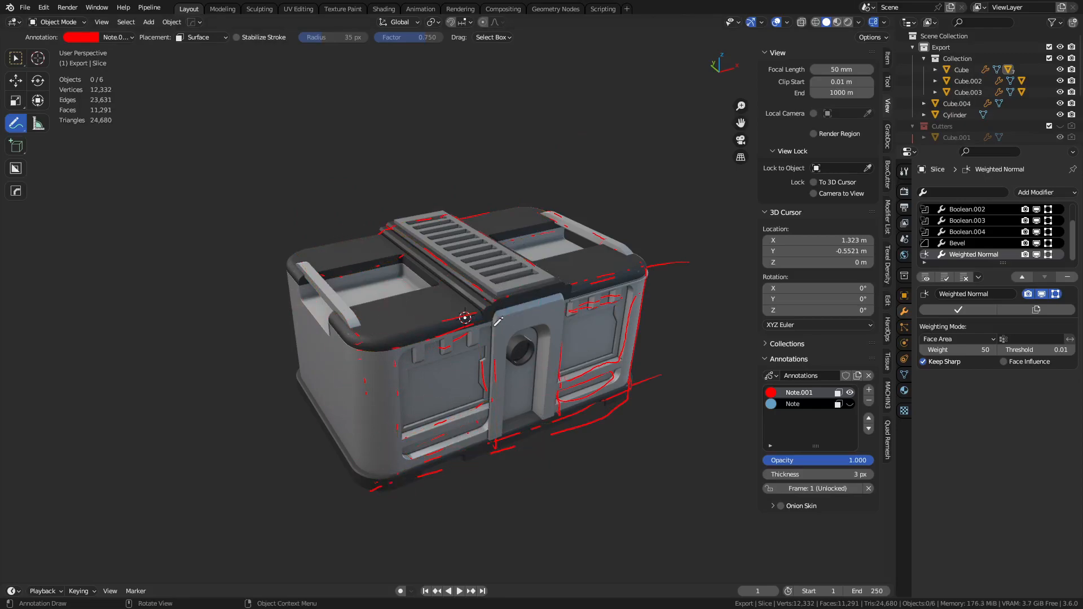
click(869, 400)
click(868, 400)
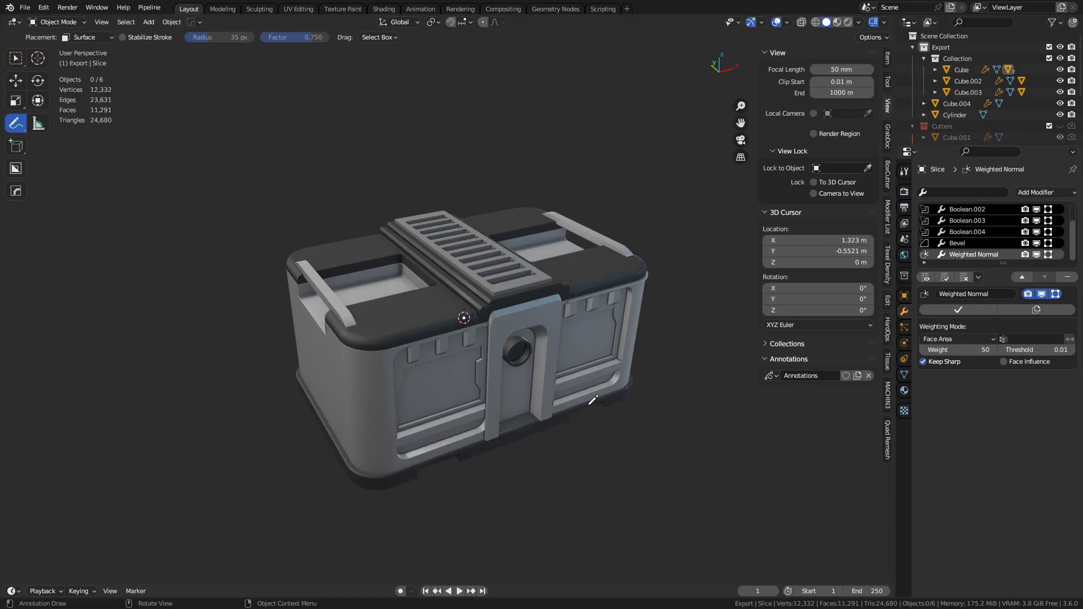
middle_drag(565, 398, 558, 401)
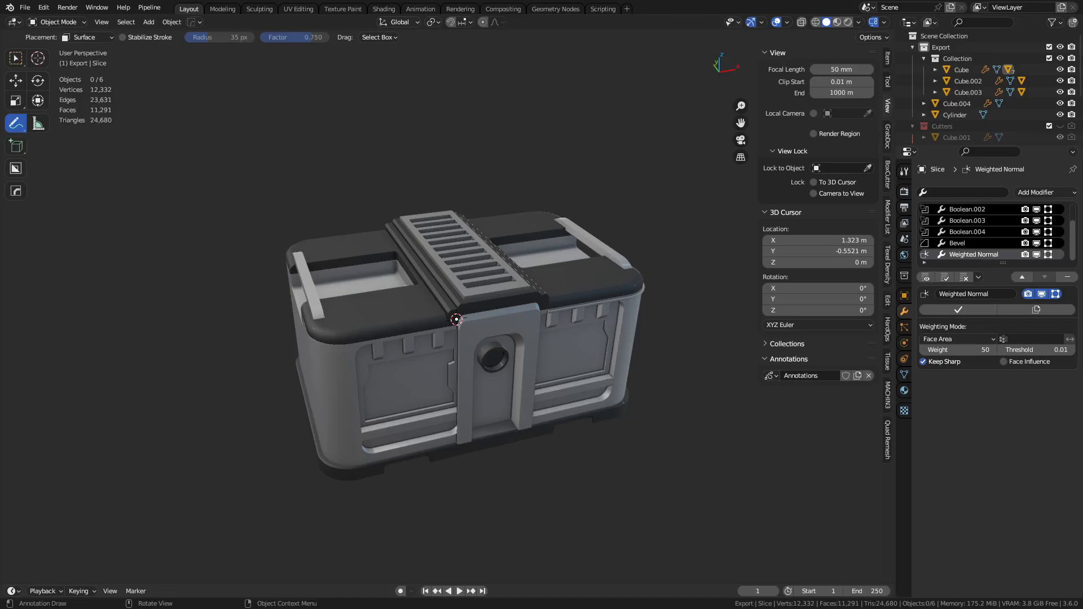
Switch to Krita, move the Lazy Nezumi Pro window off the workspace and turn on full-screen mode.
key(alt+Tab)
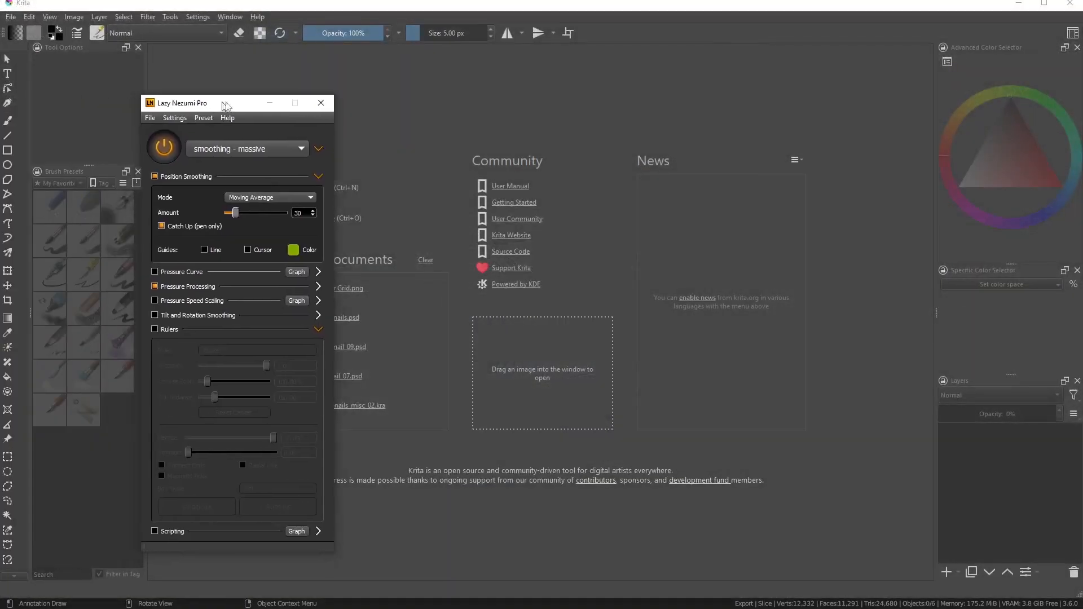
drag(227, 104, 241, 102)
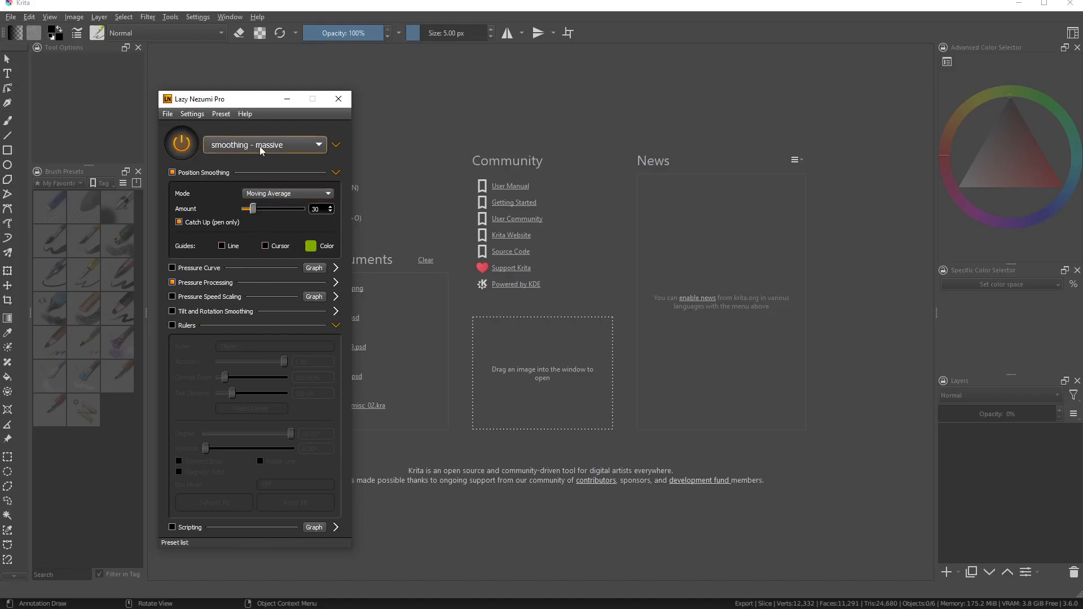
drag(256, 97, 0, 147)
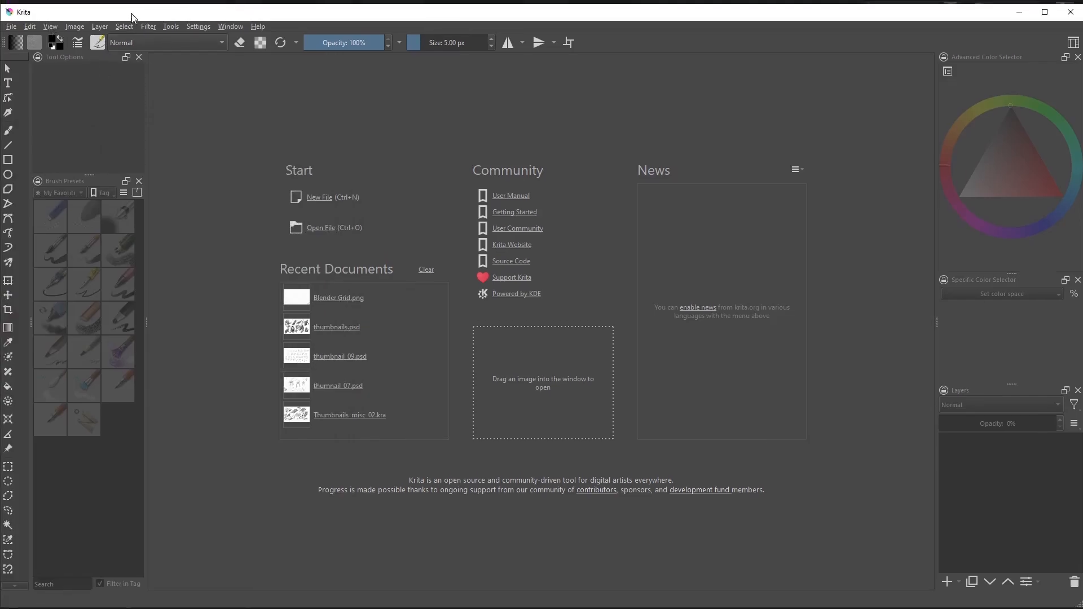
click(55, 17)
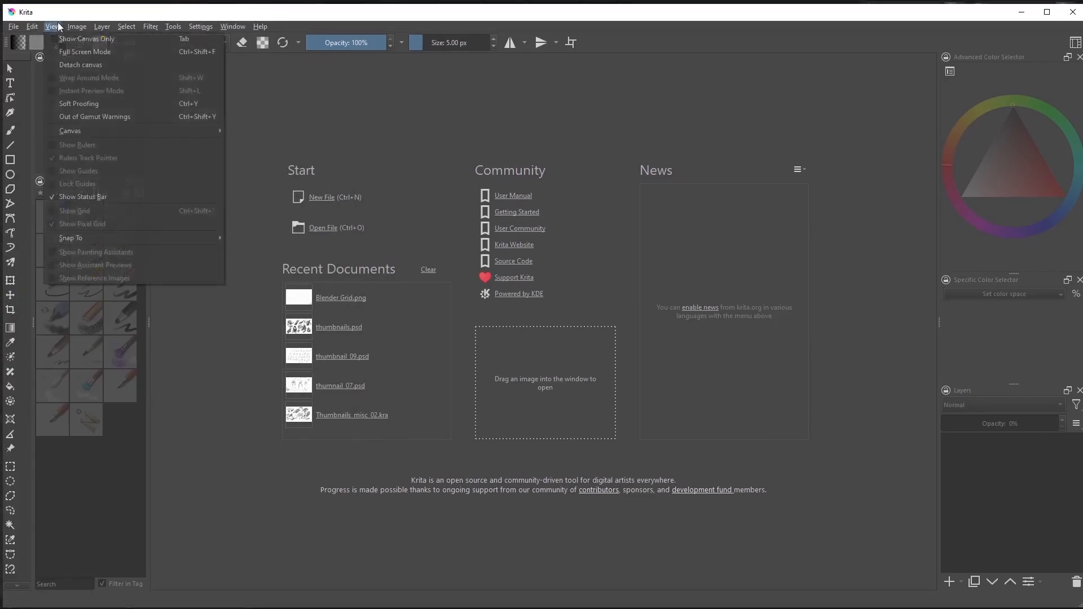
click(113, 52)
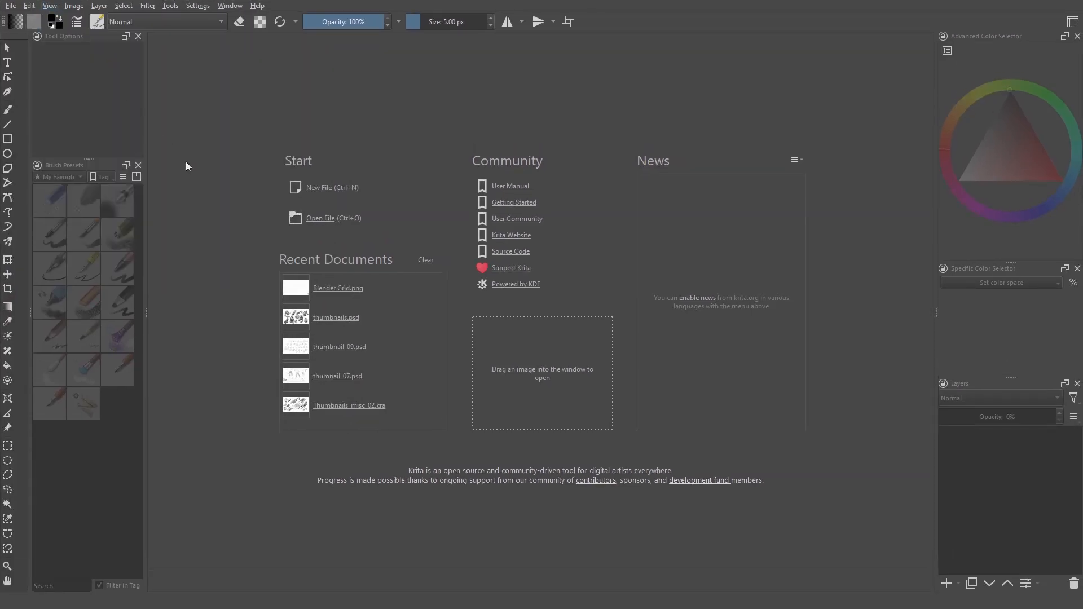
Create a new canvas, make a test mark with the Ink-3 Gpen brush and turn Lazy Nezumi smoothing off.
click(317, 189)
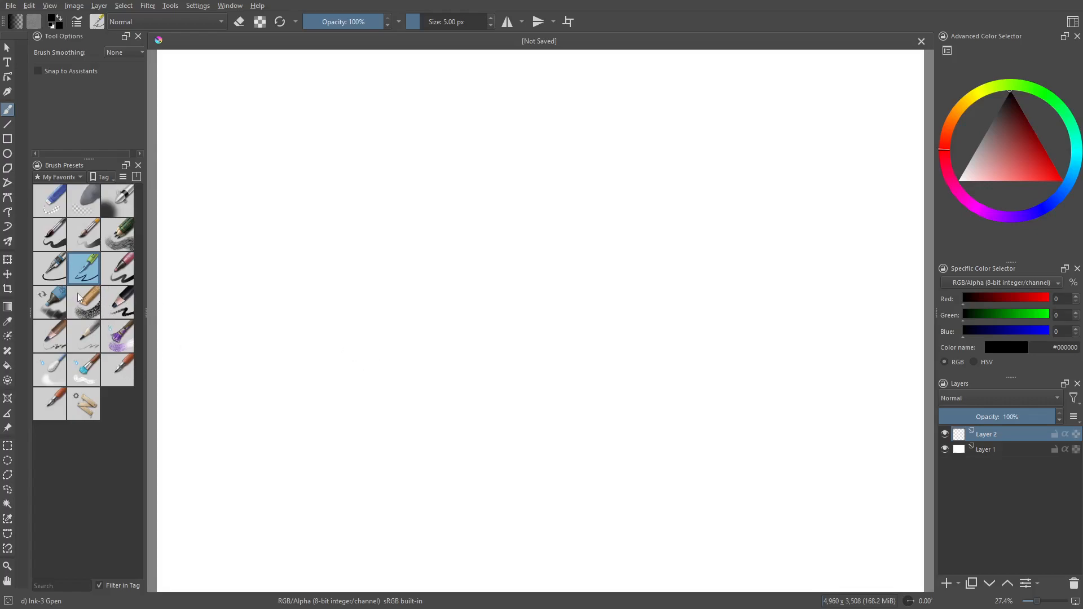
click(253, 332)
key(ctrl)
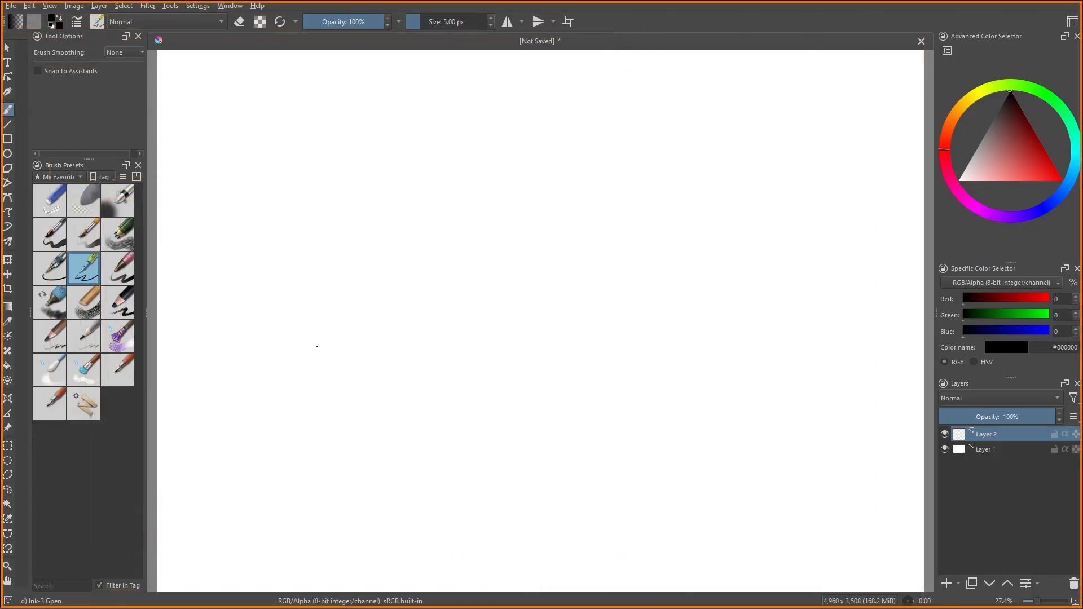
key(ctrl+F1)
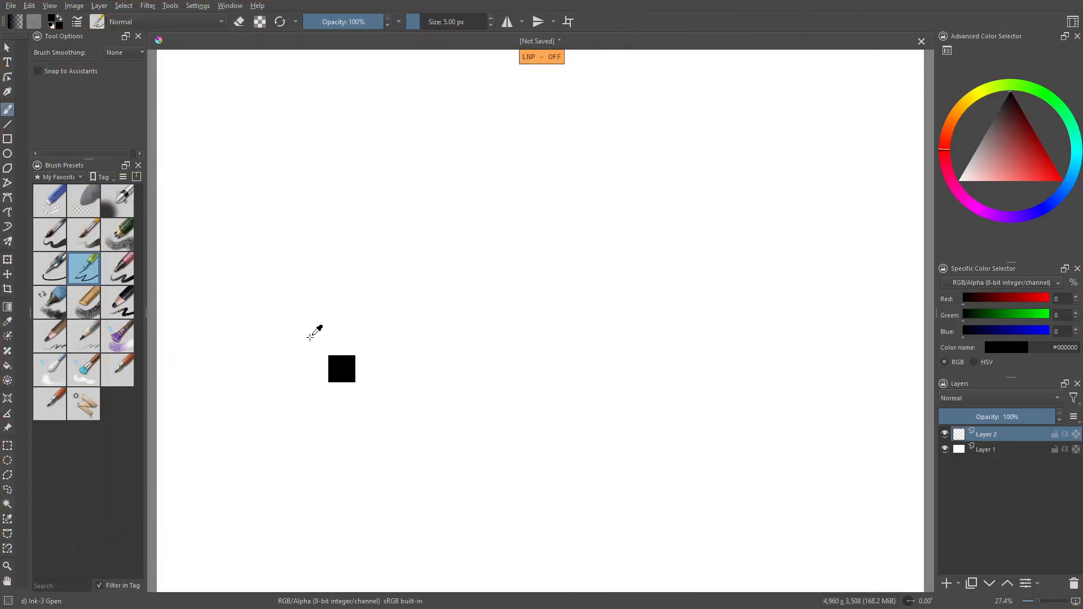
Set Layer 2's opacity to 12% and start a faint diagonal form with the Marker Dry brush at about 103 px.
click(61, 317)
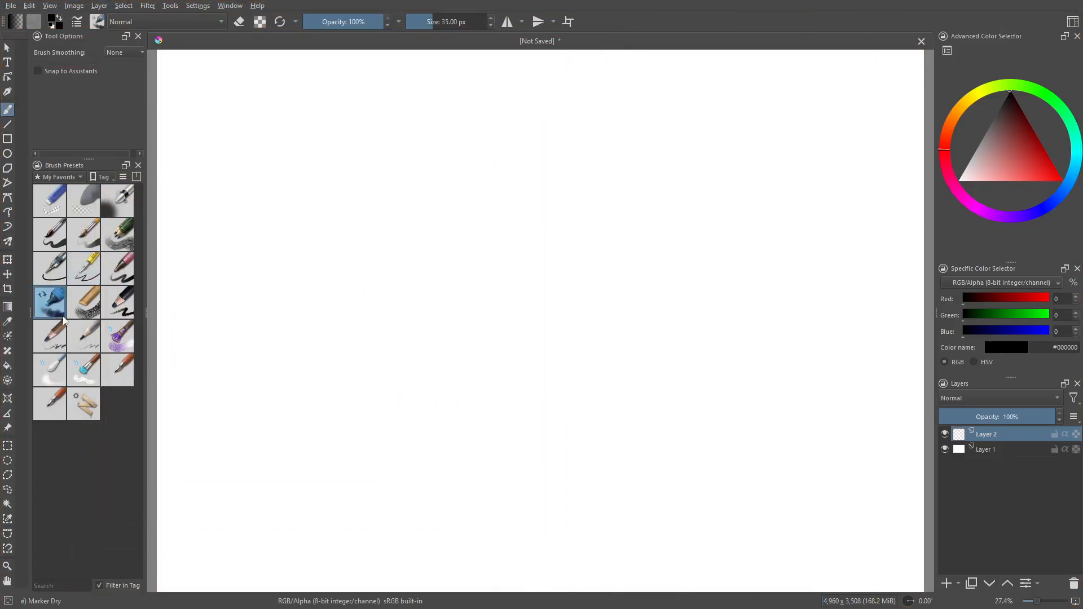
click(952, 417)
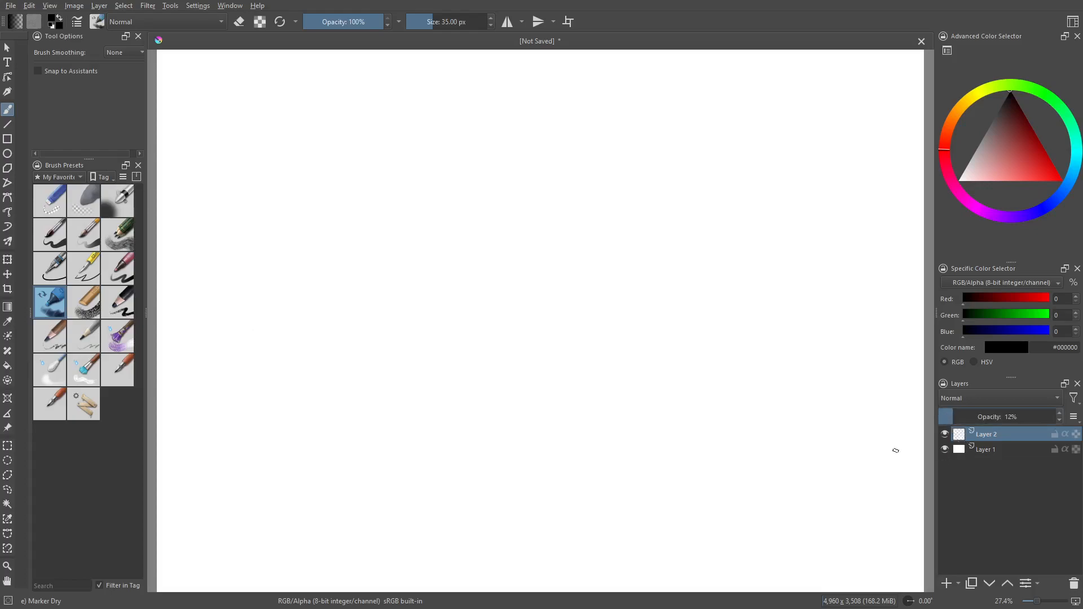
mouse_move(389, 311)
shift+mouse_down()
mouse_move(421, 312)
mouse_move(411, 322)
mouse_move(468, 316)
mouse_move(459, 326)
shift+mouse_up()
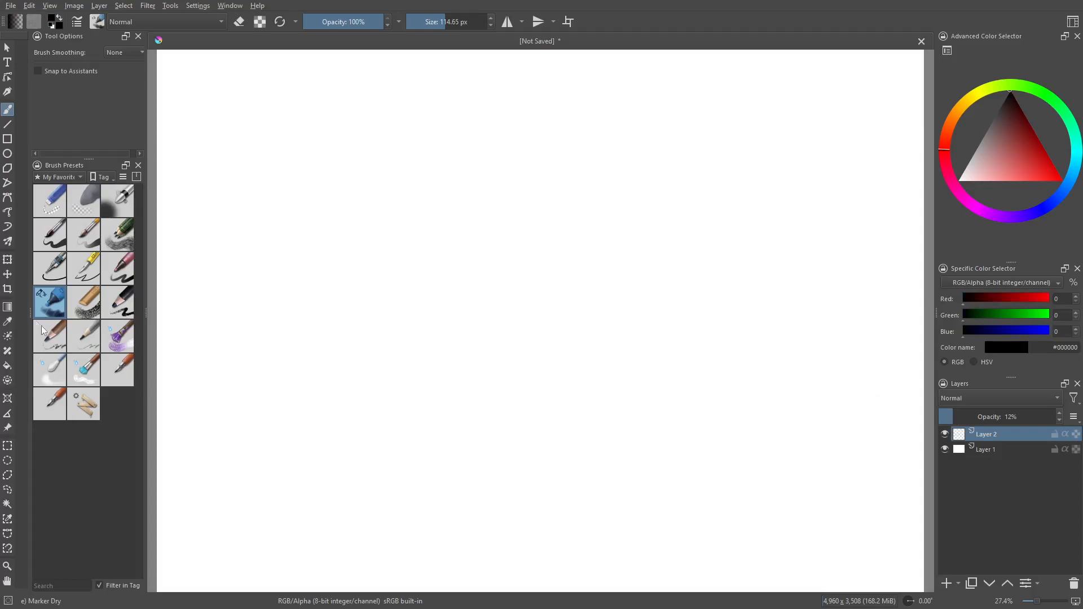
mouse_move(440, 311)
shift+mouse_down()
mouse_move(546, 259)
mouse_move(577, 259)
mouse_move(467, 273)
mouse_move(452, 331)
mouse_move(506, 261)
mouse_move(500, 246)
shift+mouse_up()
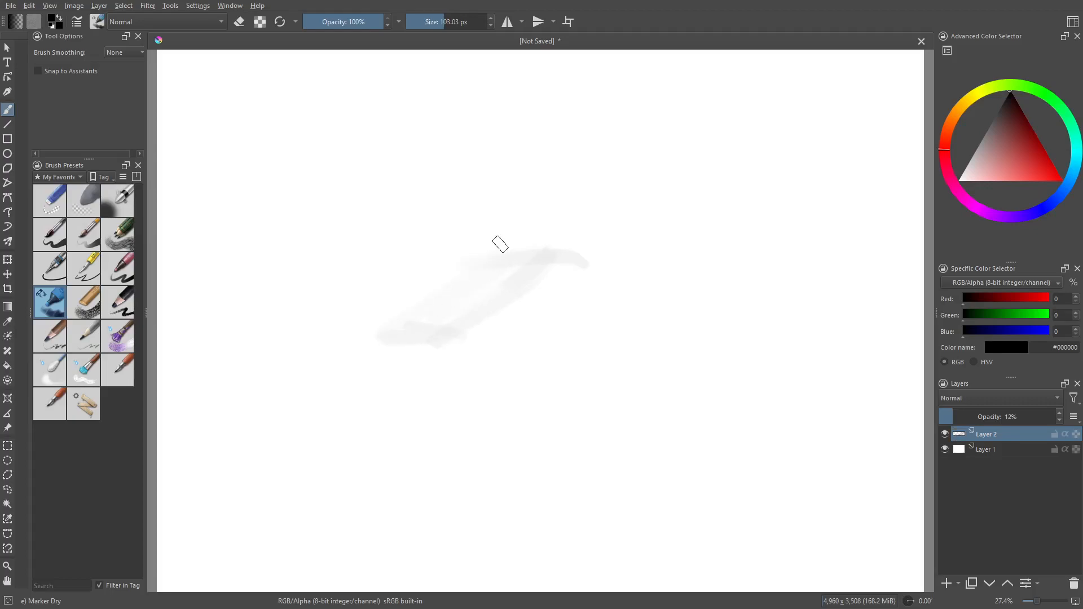
Block in the wide arched rear form and the sides and lower edge of the box-shaped nose with faint marker strokes.
drag(404, 245, 688, 229)
mouse_move(576, 247)
mouse_down()
mouse_move(628, 242)
mouse_move(404, 246)
mouse_up()
mouse_move(564, 268)
mouse_down()
mouse_move(459, 357)
mouse_move(519, 338)
mouse_up()
mouse_move(449, 349)
mouse_down()
mouse_move(394, 356)
mouse_move(474, 375)
mouse_move(398, 356)
mouse_up()
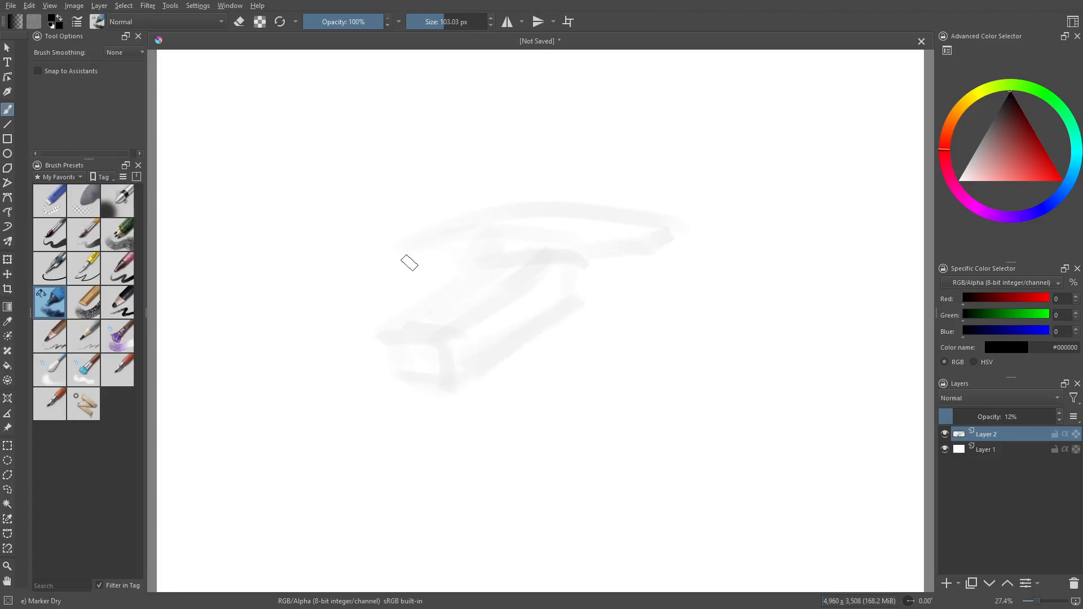
Rough in the rounded masses at both ends of the rear form, the center hump and the nose's square front face.
mouse_move(653, 217)
mouse_down()
mouse_move(624, 237)
mouse_move(648, 242)
mouse_move(616, 248)
mouse_up()
mouse_move(550, 254)
mouse_down()
mouse_move(526, 222)
mouse_move(535, 229)
mouse_move(481, 249)
mouse_up()
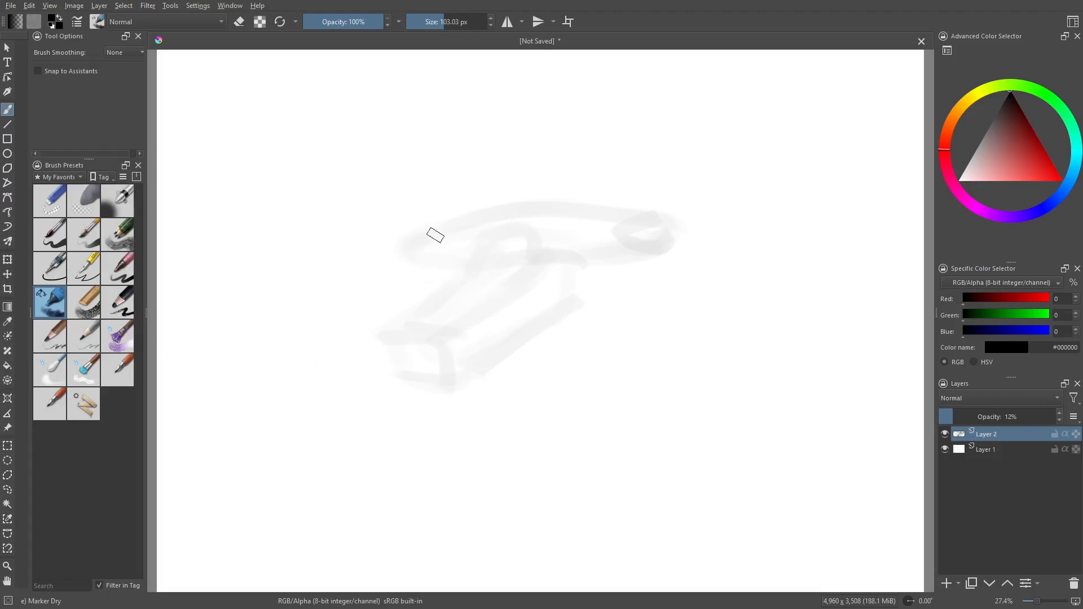
mouse_move(421, 229)
mouse_down()
mouse_move(450, 225)
mouse_move(404, 241)
mouse_move(428, 260)
mouse_move(462, 262)
mouse_up()
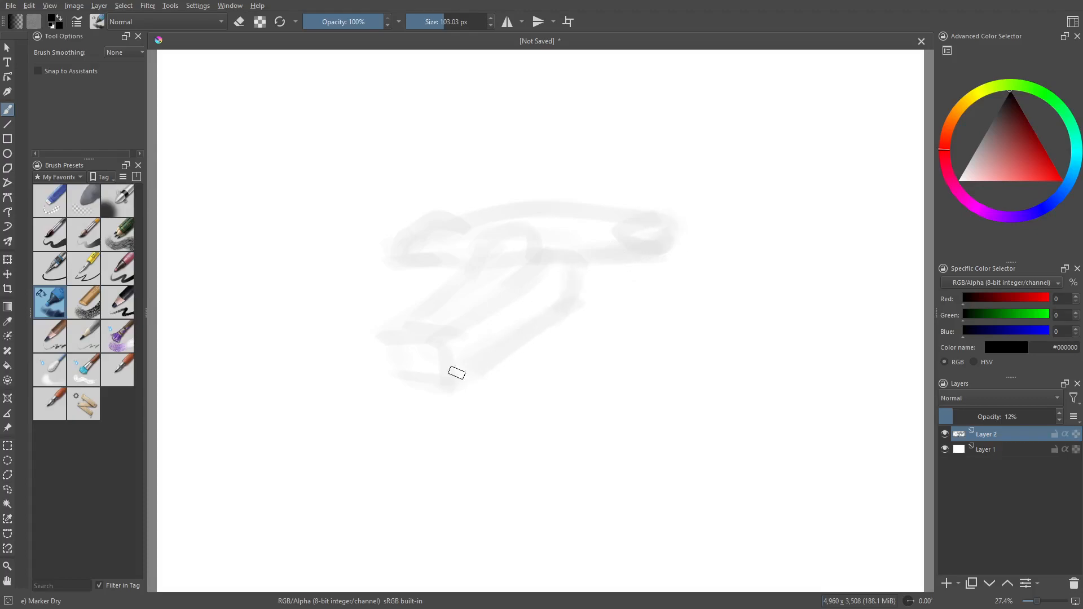
drag(390, 348, 480, 384)
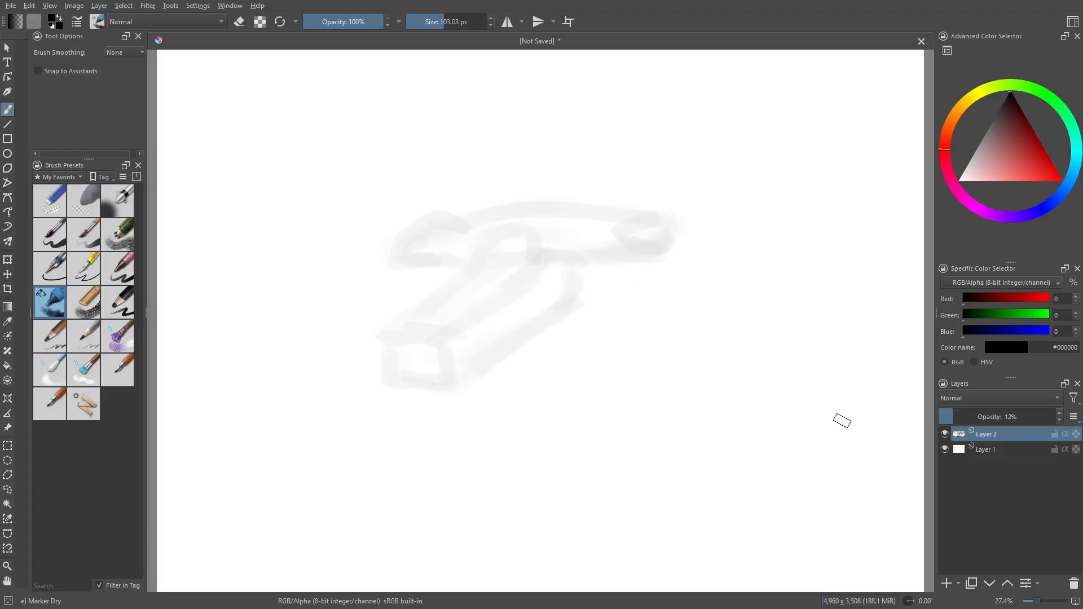
Add a paint layer above the rough sketch, choose the Basic-5 Size brush and turn Lazy Nezumi smoothing on.
click(947, 583)
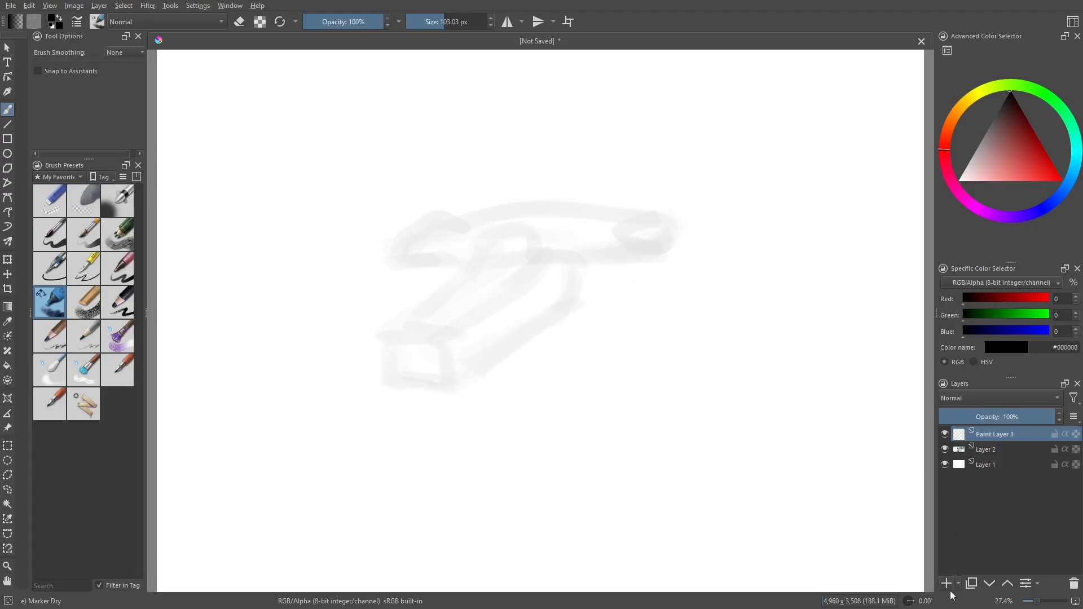
click(53, 237)
mouse_move(322, 241)
mouse_down()
mouse_move(359, 195)
mouse_move(350, 254)
mouse_up()
key(ctrl+z)
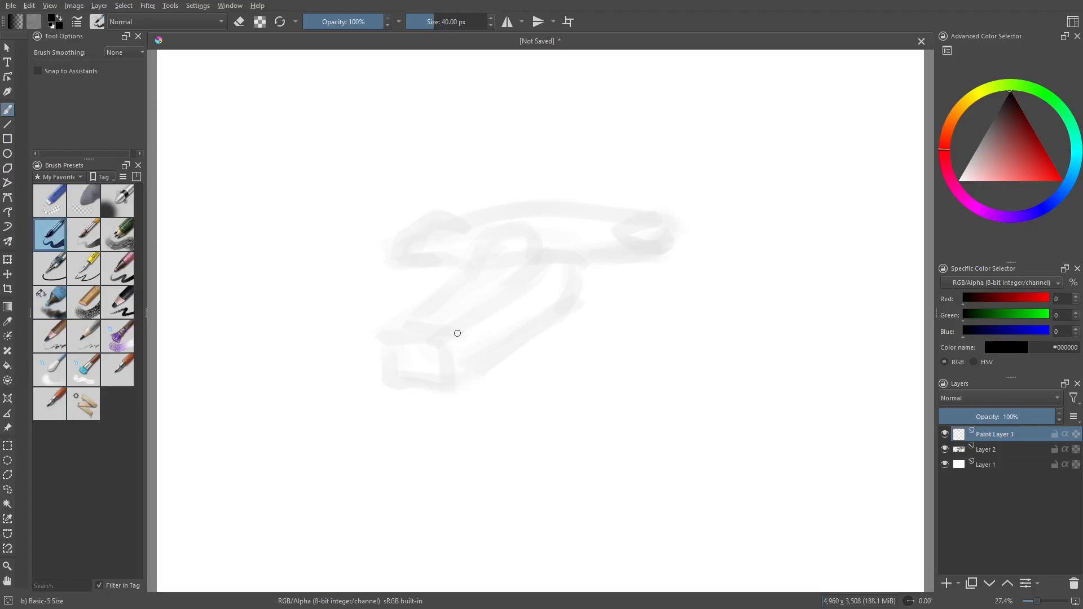
key(ctrl+l)
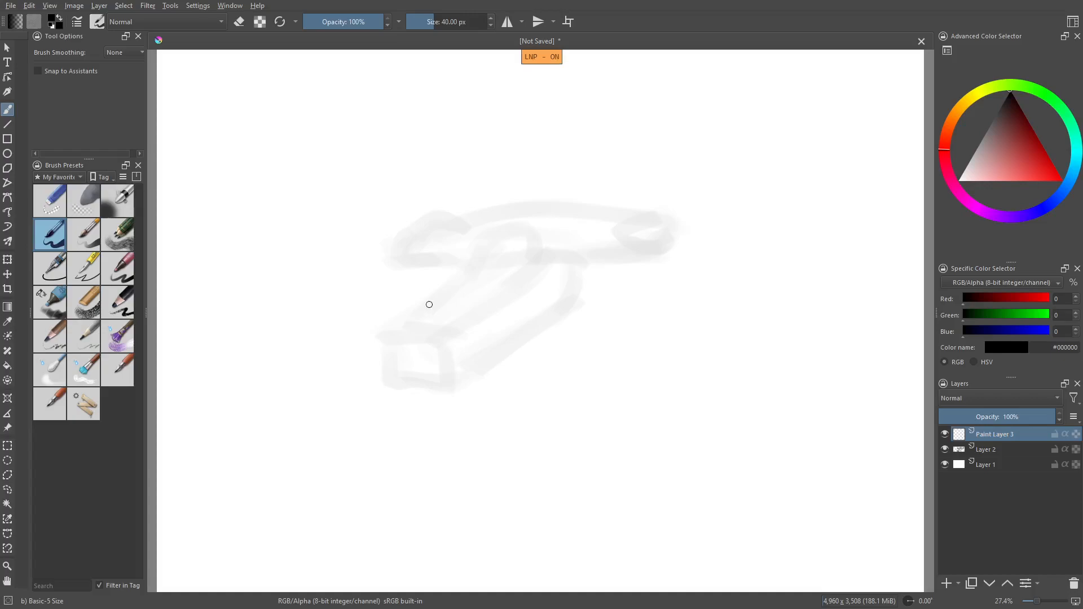
Ink the nose's top face outline, its front vertical edge and its curved lower side edge in canvas-only mode.
scroll(430, 305, up, 5)
key(Tab)
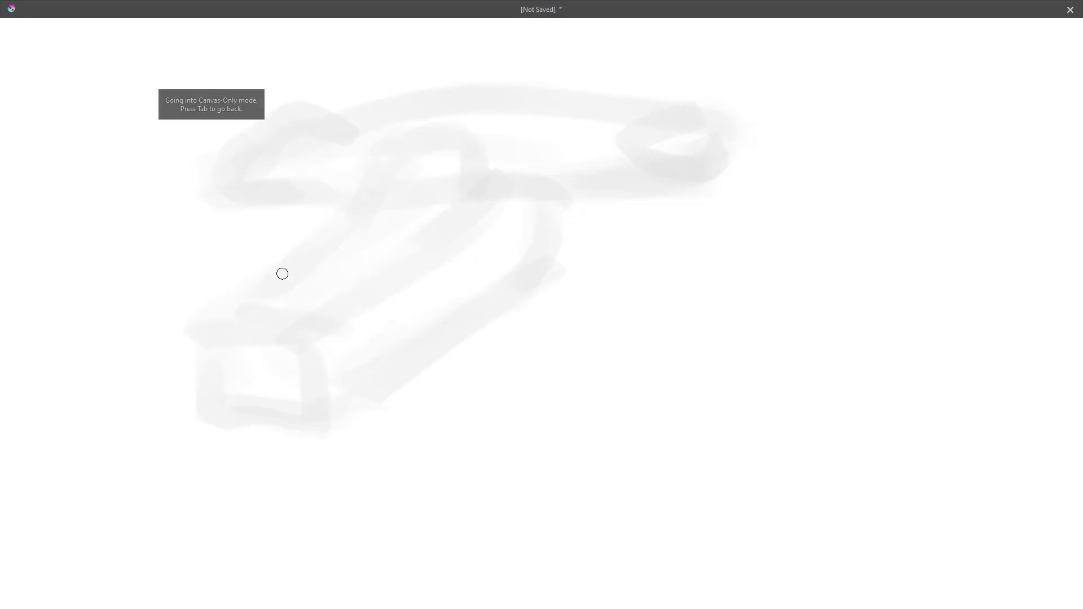
scroll(443, 337, up, 1)
middle_drag(412, 283, 464, 320)
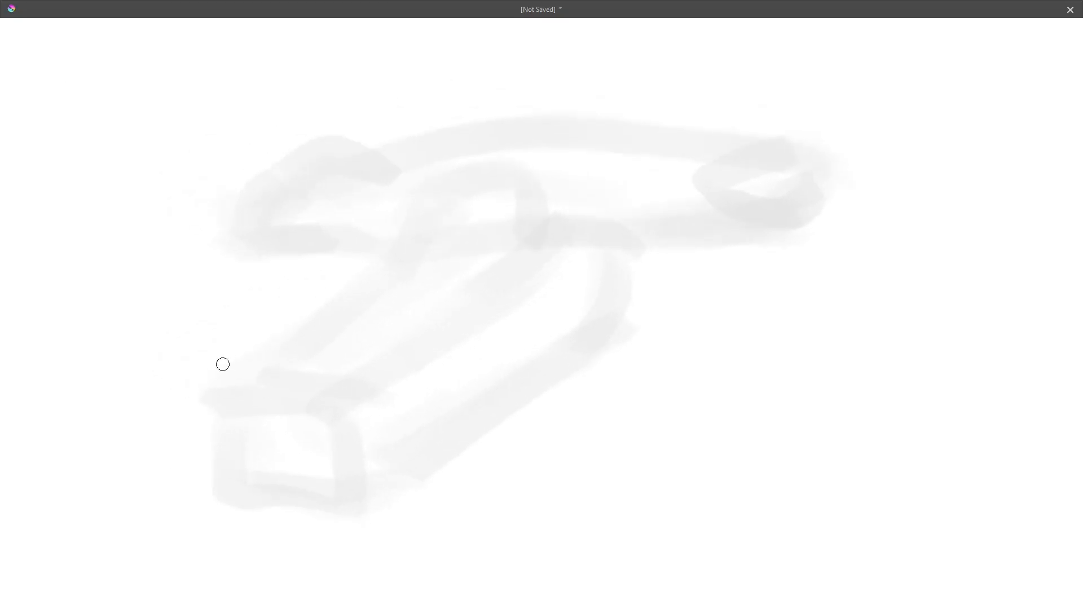
mouse_move(440, 173)
mouse_down()
mouse_move(503, 158)
mouse_move(547, 198)
mouse_move(320, 387)
mouse_move(516, 263)
mouse_move(534, 190)
mouse_move(453, 182)
mouse_move(293, 345)
mouse_move(345, 499)
mouse_move(607, 311)
mouse_move(614, 250)
mouse_up()
key(ctrl+z)
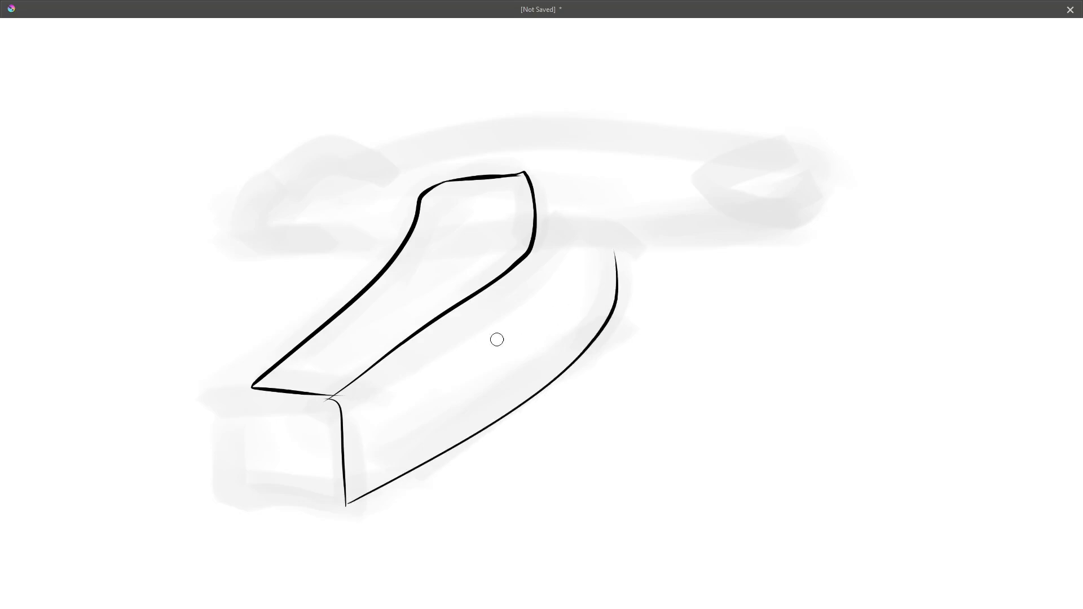
Ink the nose's upper side edge and the outlines of both wings extending left and right from the central body.
mouse_move(353, 396)
mouse_down()
mouse_move(539, 263)
mouse_move(786, 233)
mouse_move(726, 203)
mouse_move(721, 169)
mouse_move(787, 149)
mouse_up()
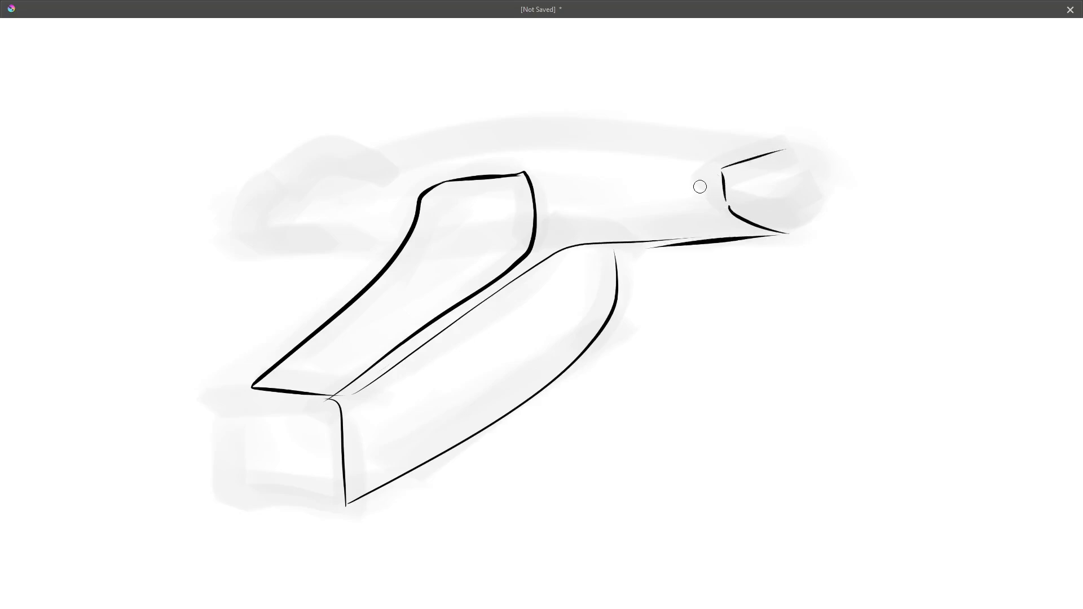
drag(531, 174, 718, 165)
mouse_move(276, 252)
mouse_down()
mouse_move(232, 218)
mouse_move(272, 194)
mouse_move(522, 171)
mouse_up()
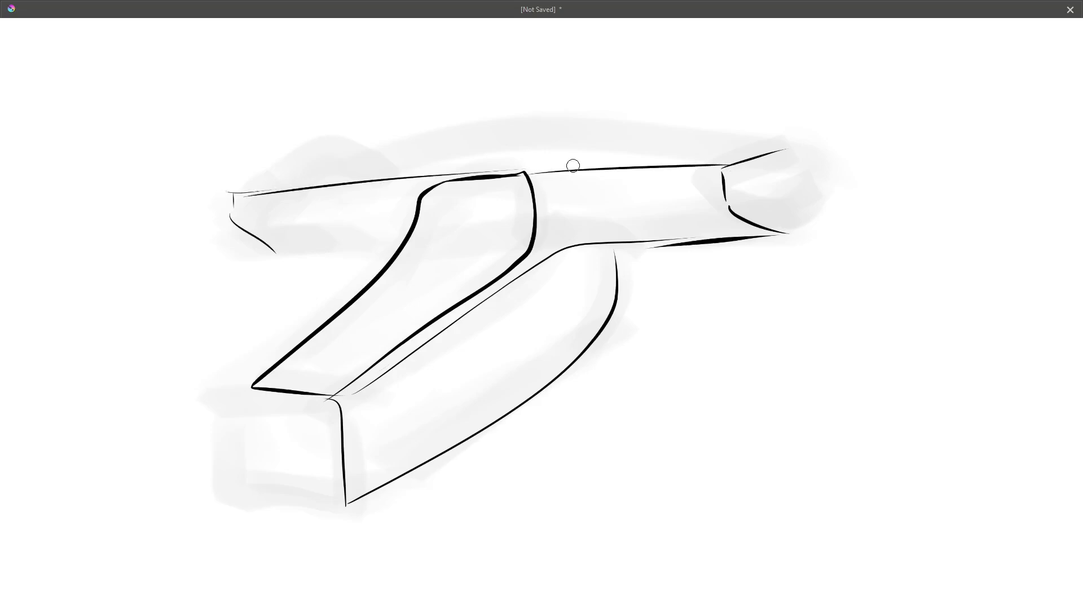
drag(276, 251, 395, 241)
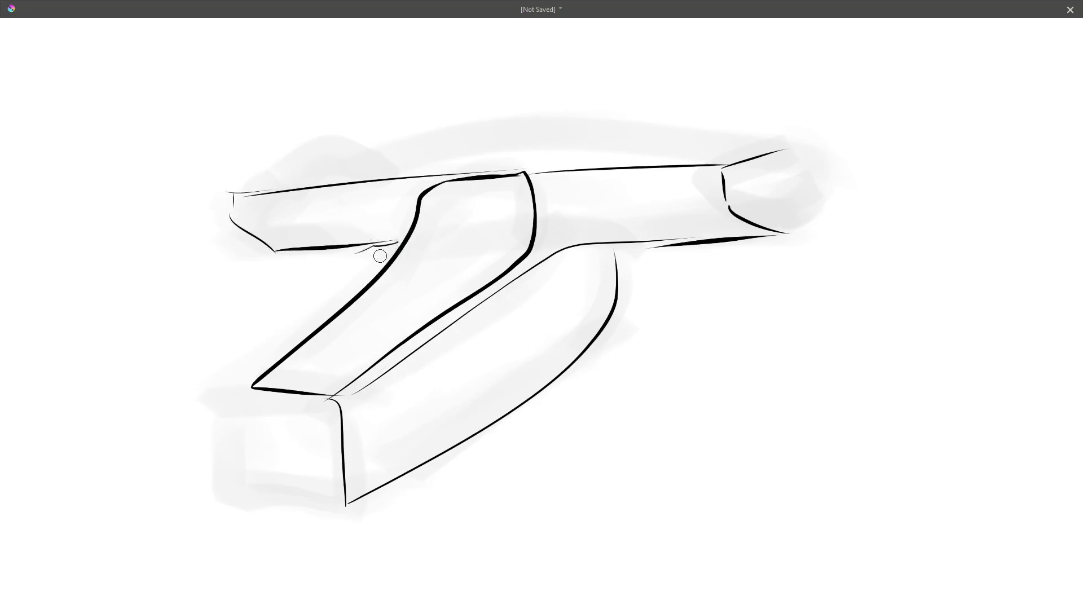
Ink the raised cap on the central body, the eye-shaped pod on the left wing, and the nose's front face.
mouse_move(421, 197)
mouse_down()
mouse_move(446, 181)
mouse_move(534, 164)
mouse_move(533, 189)
mouse_up()
drag(433, 167, 556, 152)
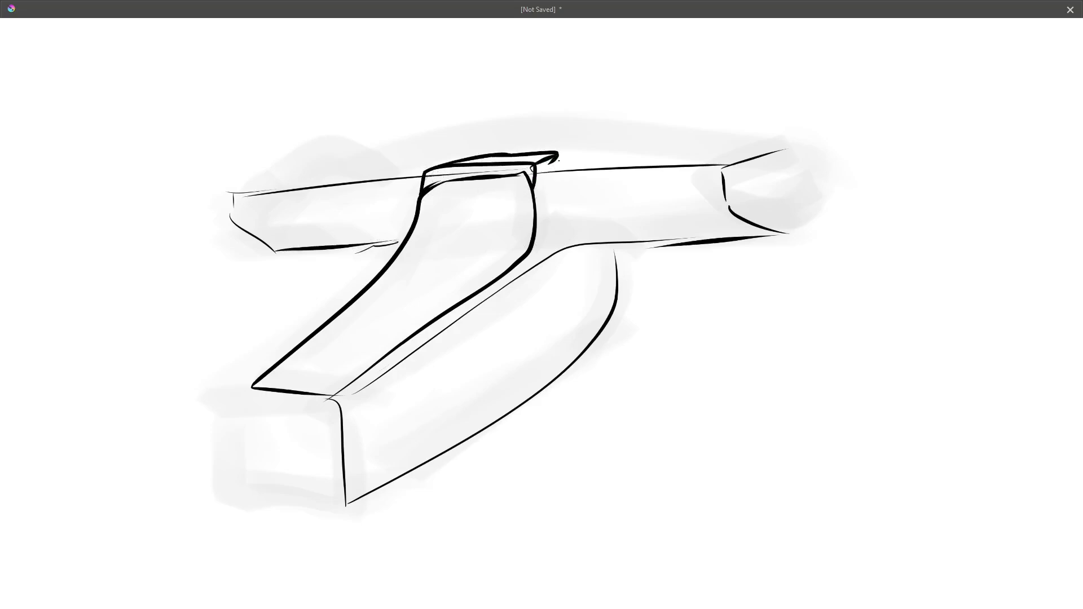
mouse_move(277, 198)
mouse_down()
mouse_move(342, 195)
mouse_move(314, 172)
mouse_move(371, 170)
mouse_move(355, 191)
mouse_move(354, 169)
mouse_move(280, 188)
mouse_move(355, 163)
mouse_move(379, 176)
mouse_move(408, 153)
mouse_move(380, 180)
mouse_up()
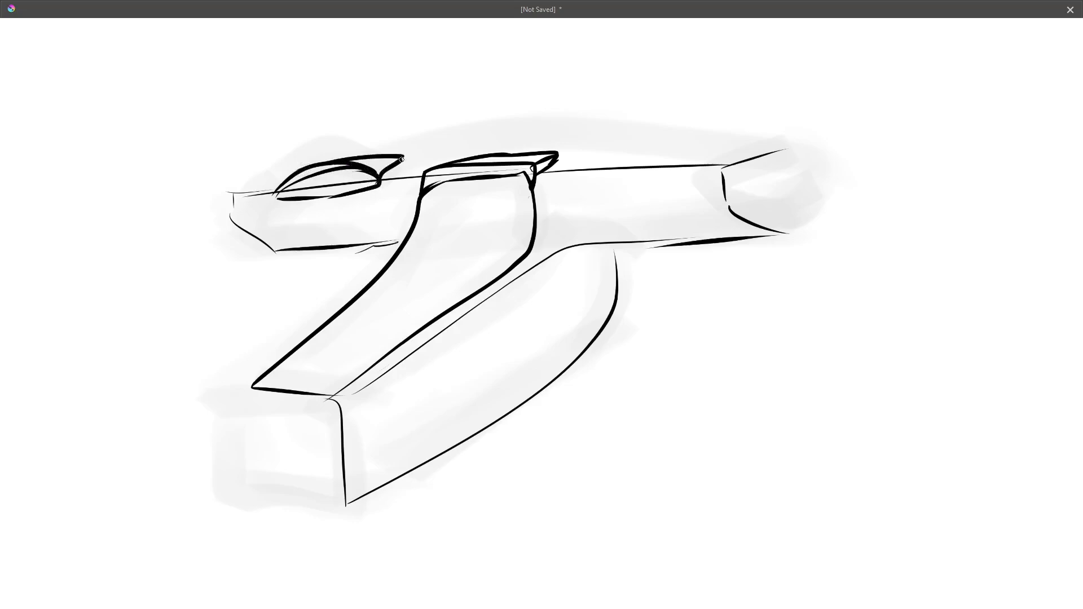
mouse_move(301, 186)
mouse_down()
mouse_move(339, 174)
mouse_move(336, 189)
mouse_move(294, 194)
mouse_move(355, 182)
mouse_move(294, 192)
mouse_up()
key(ctrl+z)
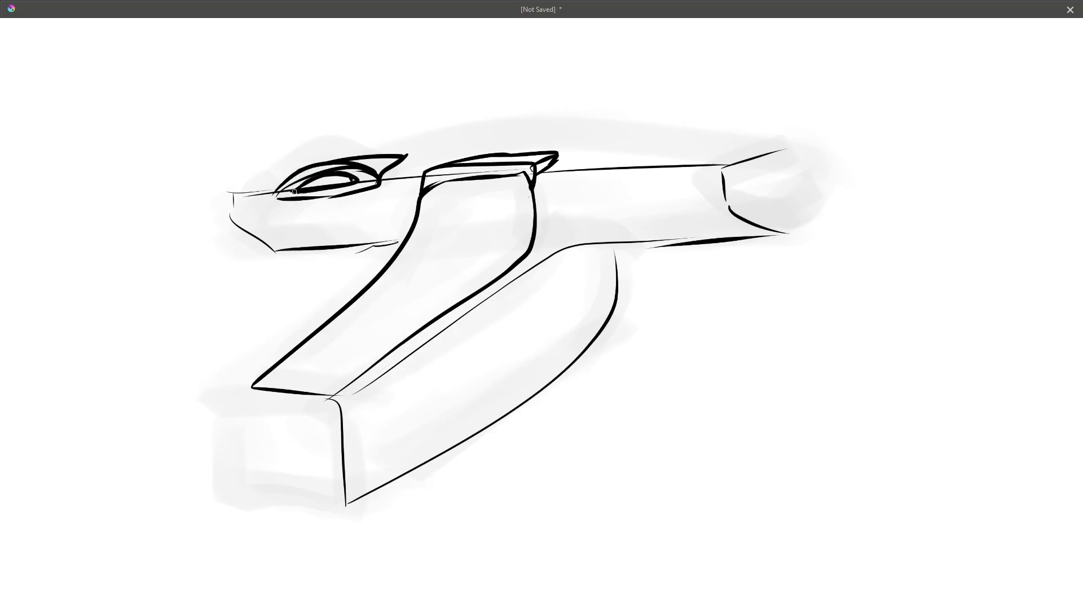
mouse_move(252, 388)
mouse_down()
mouse_move(260, 478)
mouse_move(293, 499)
mouse_move(363, 506)
mouse_up()
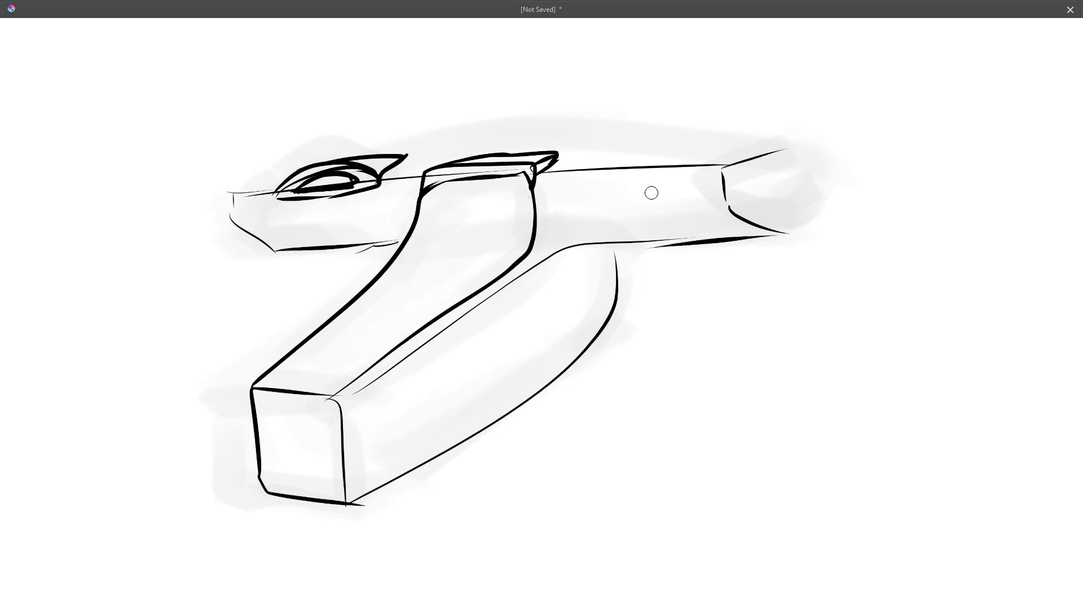
Ink the upper rear edge of both dashboard wings, running out from the central cap to the far ends.
drag(558, 153, 784, 150)
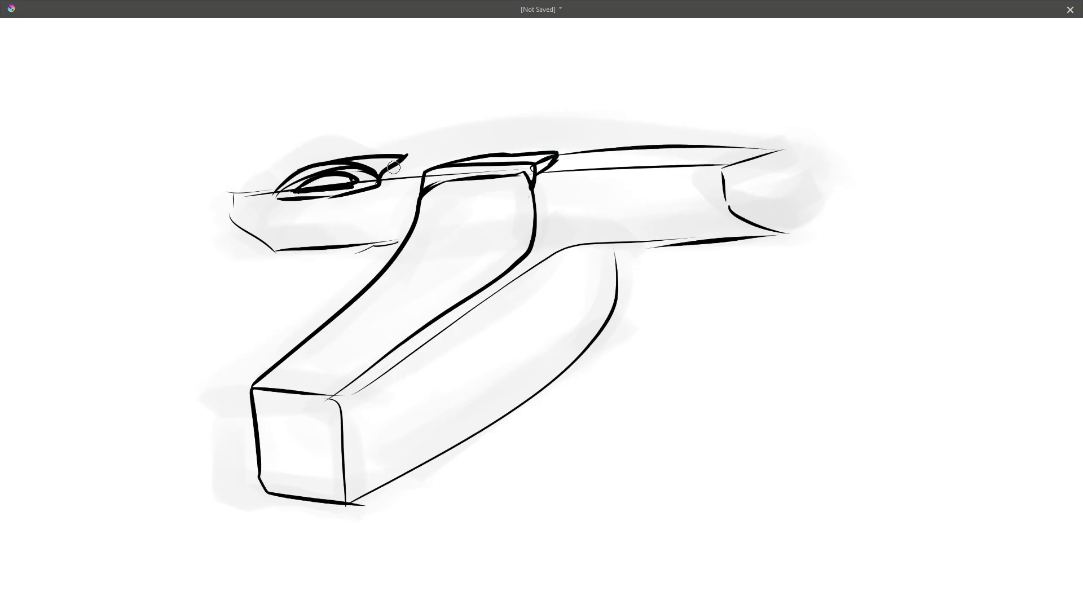
drag(408, 159, 484, 153)
drag(309, 160, 228, 193)
key(ctrl+z)
key(ctrl+z)
Handwrite the label "REF" in black above the left wing of the sketch.
mouse_move(88, 97)
mouse_down()
mouse_move(105, 141)
mouse_move(107, 116)
mouse_move(133, 137)
mouse_up()
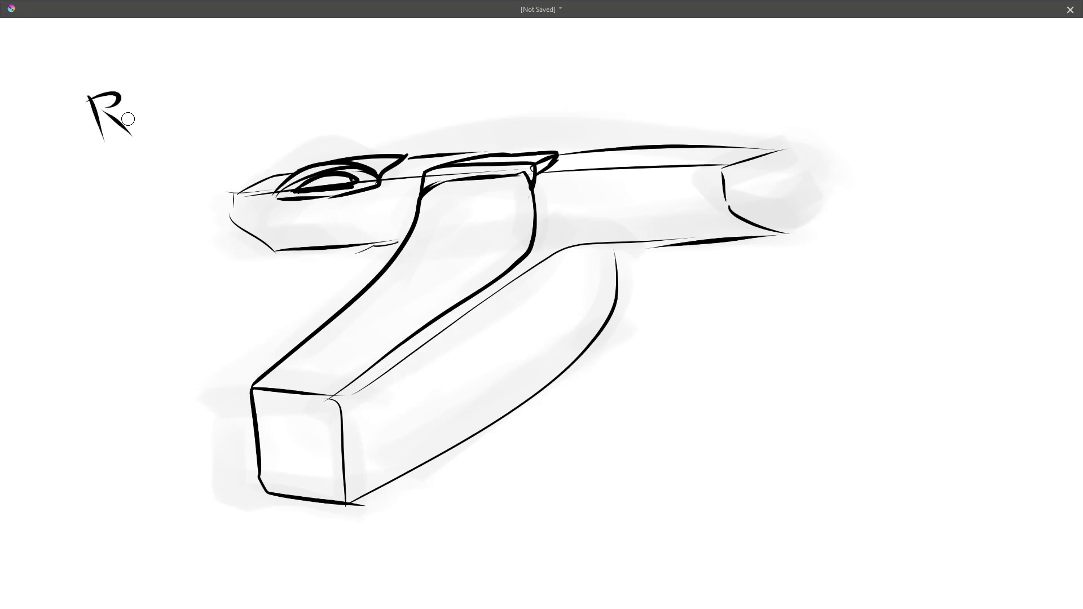
drag(135, 97, 152, 88)
drag(142, 109, 175, 111)
mouse_move(168, 84)
mouse_down()
mouse_move(193, 71)
mouse_move(200, 83)
mouse_move(184, 125)
mouse_up()
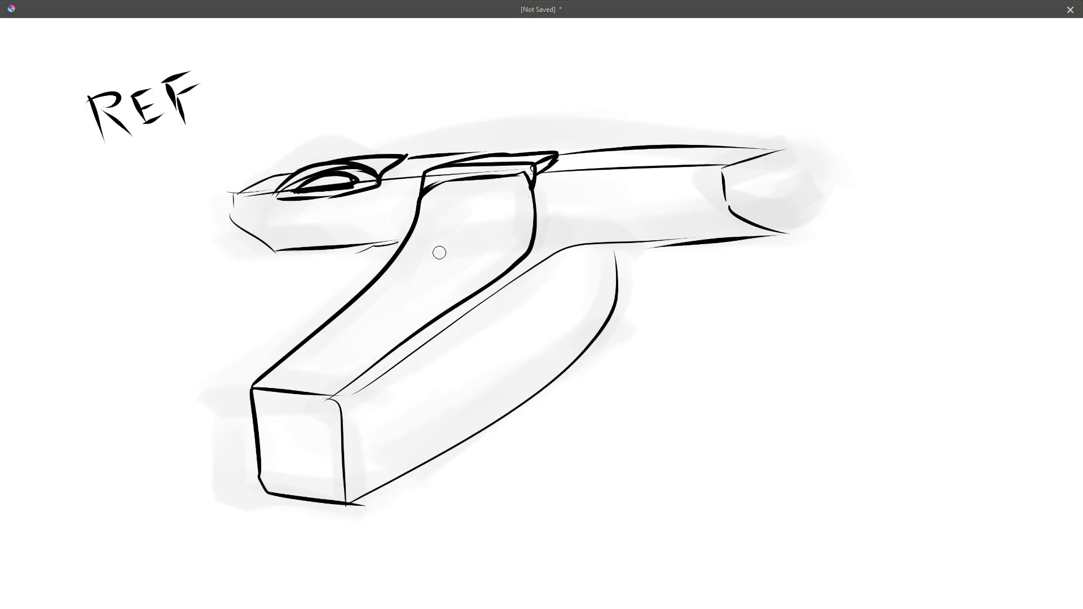
mouse_move(100, 131)
ctrl+mouse_down()
mouse_move(96, 109)
mouse_move(96, 117)
ctrl+mouse_up()
right_click(397, 328)
drag(420, 341, 434, 398)
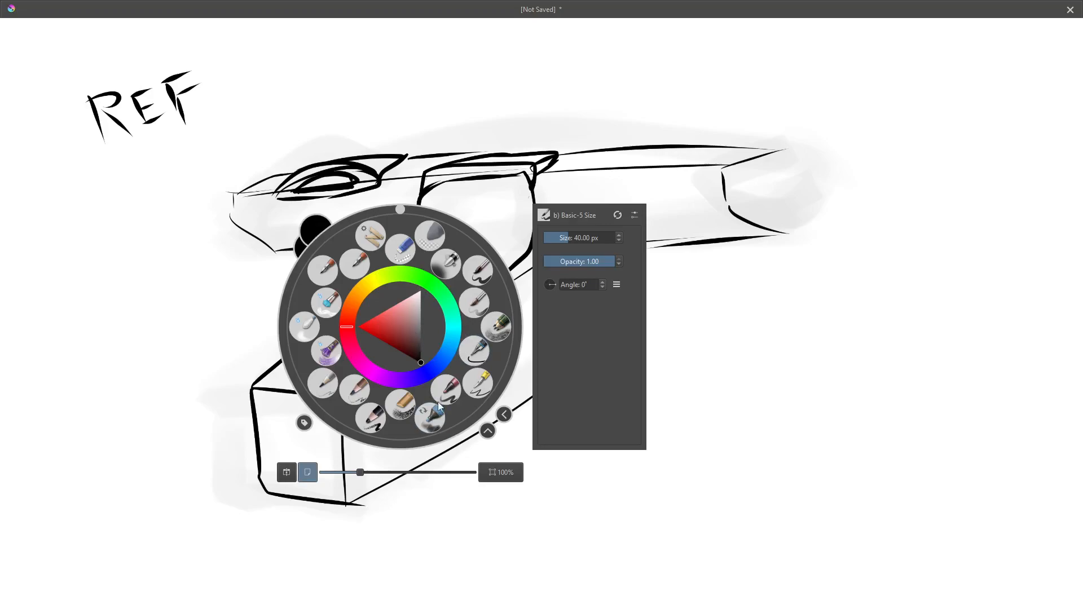
click(363, 155)
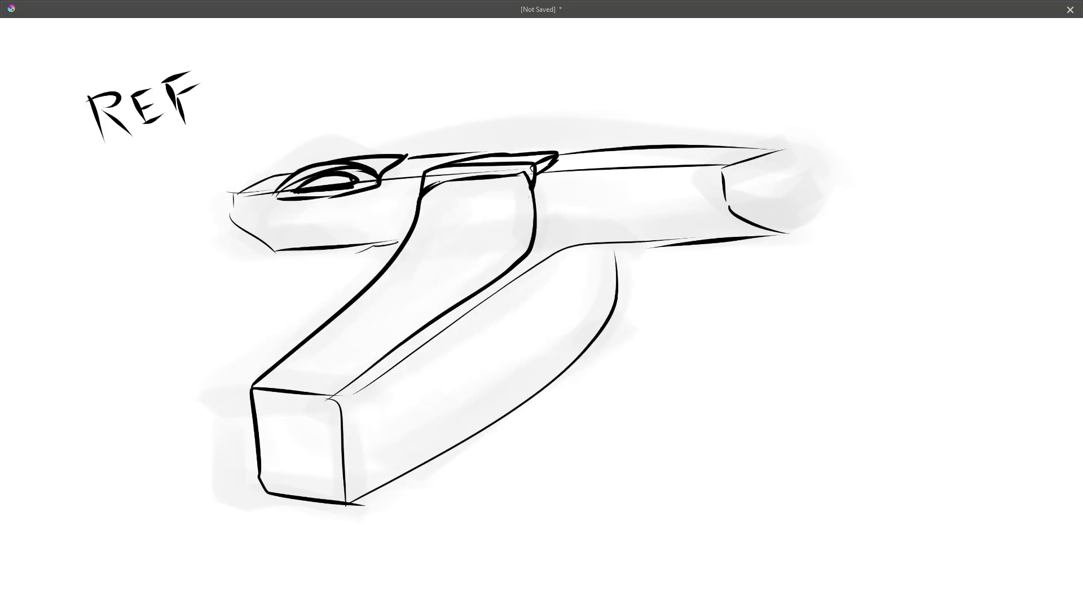
Ink the centre console details: the screen frame, a curved side trim, two round knobs and an angled recess line.
drag(444, 179, 439, 239)
mouse_move(375, 281)
mouse_down()
mouse_move(424, 224)
mouse_move(431, 182)
mouse_up()
mouse_move(429, 184)
mouse_down()
mouse_move(417, 232)
mouse_move(488, 258)
mouse_move(513, 213)
mouse_move(507, 180)
mouse_move(506, 255)
mouse_up()
drag(399, 289, 367, 326)
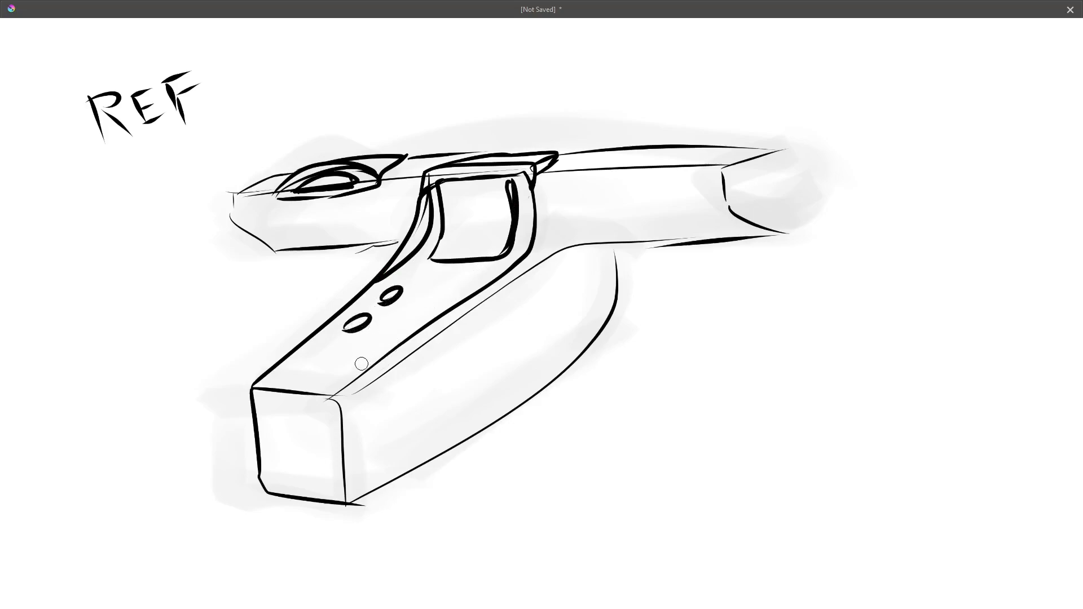
mouse_move(353, 369)
mouse_down()
mouse_move(434, 291)
mouse_move(484, 283)
mouse_up()
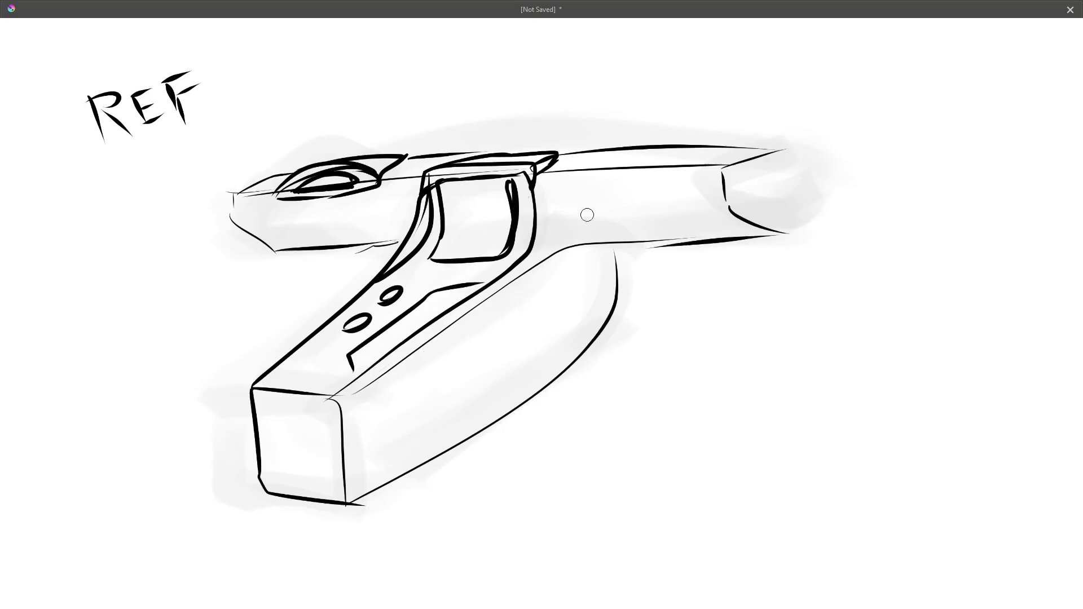
Ink a glovebox panel on the right wing and a narrow tapering trim strip along its upper edge.
mouse_move(577, 226)
mouse_down()
mouse_move(677, 213)
mouse_move(727, 236)
mouse_up()
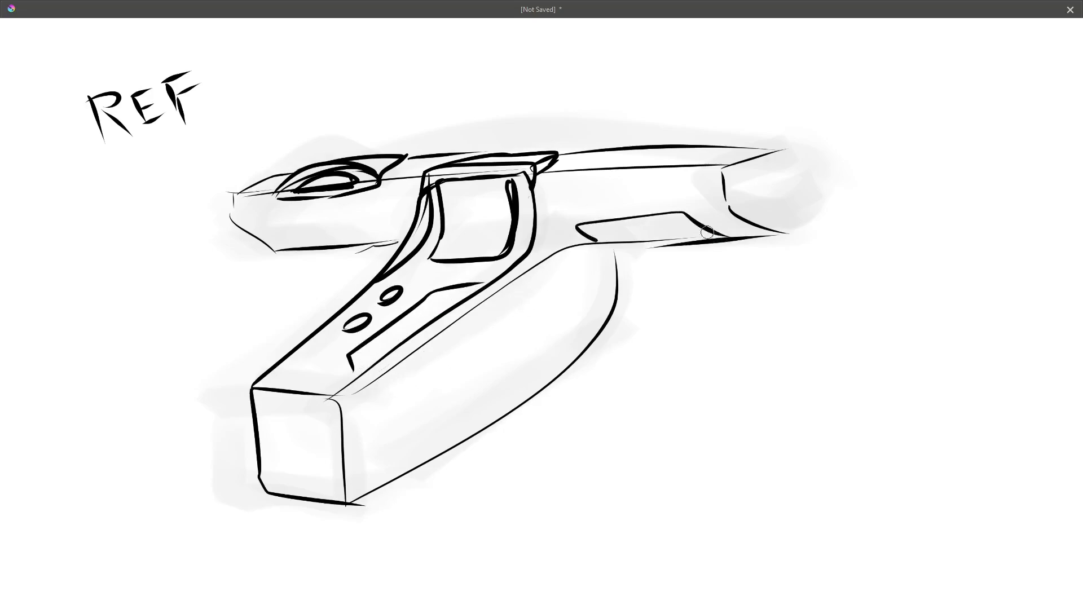
drag(534, 168, 655, 171)
drag(544, 186, 661, 178)
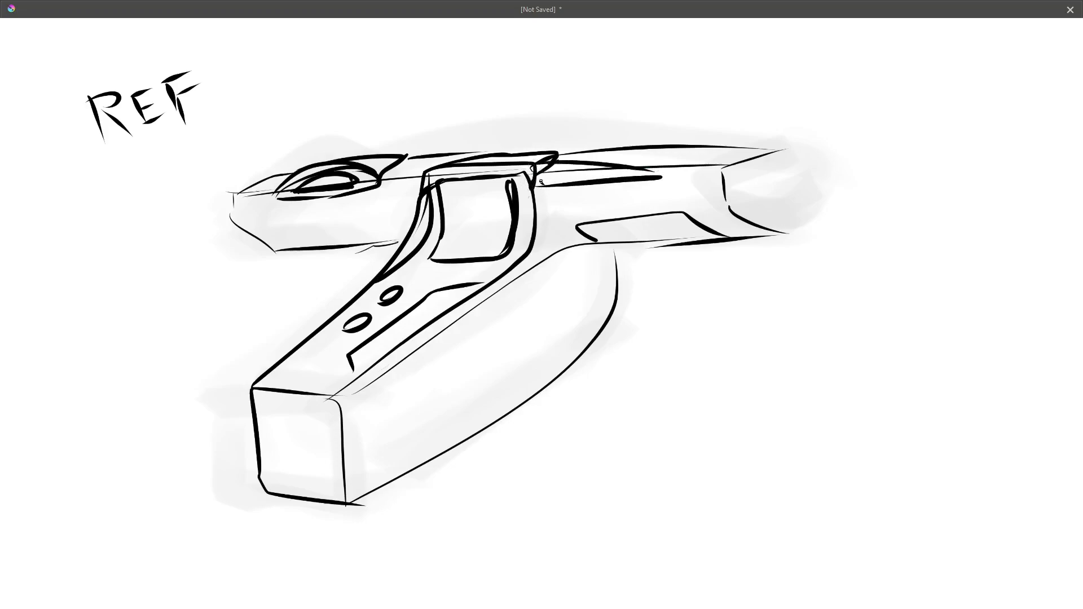
drag(549, 174, 751, 167)
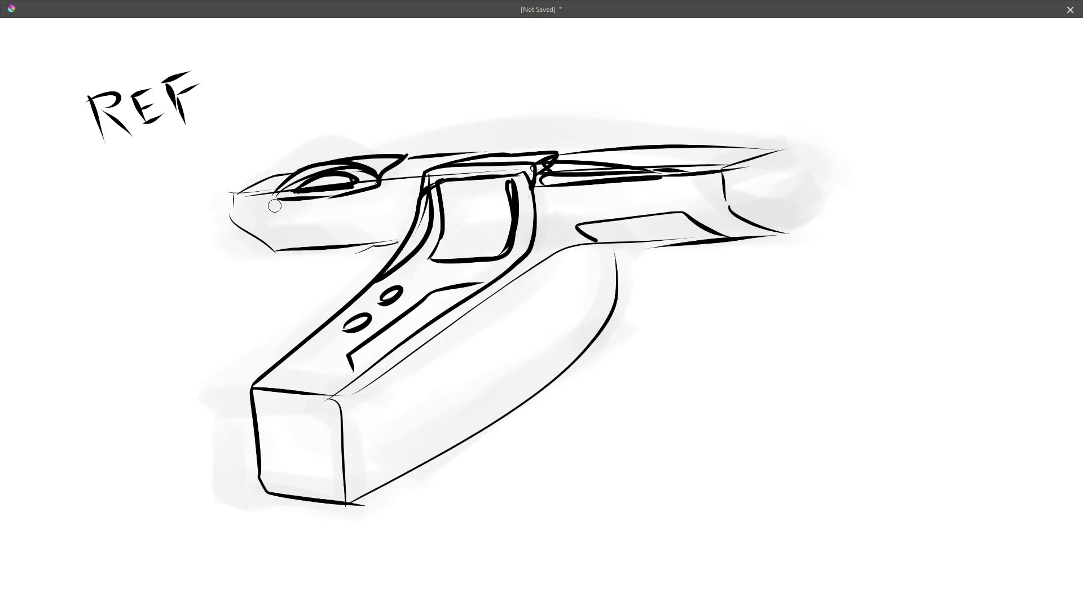
Strengthen the left wing's dividing line and add a small bracket-shaped detail inside the console's screen frame.
middle_drag(465, 249, 571, 259)
drag(528, 192, 487, 195)
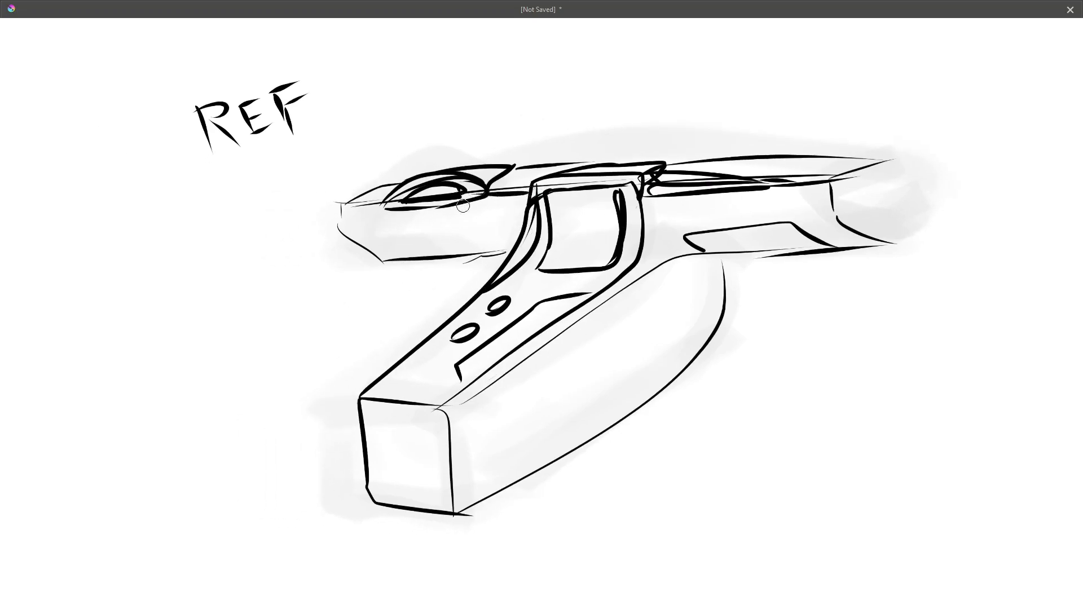
drag(381, 210, 329, 207)
mouse_move(597, 209)
mouse_down()
mouse_move(561, 210)
mouse_move(583, 207)
mouse_up()
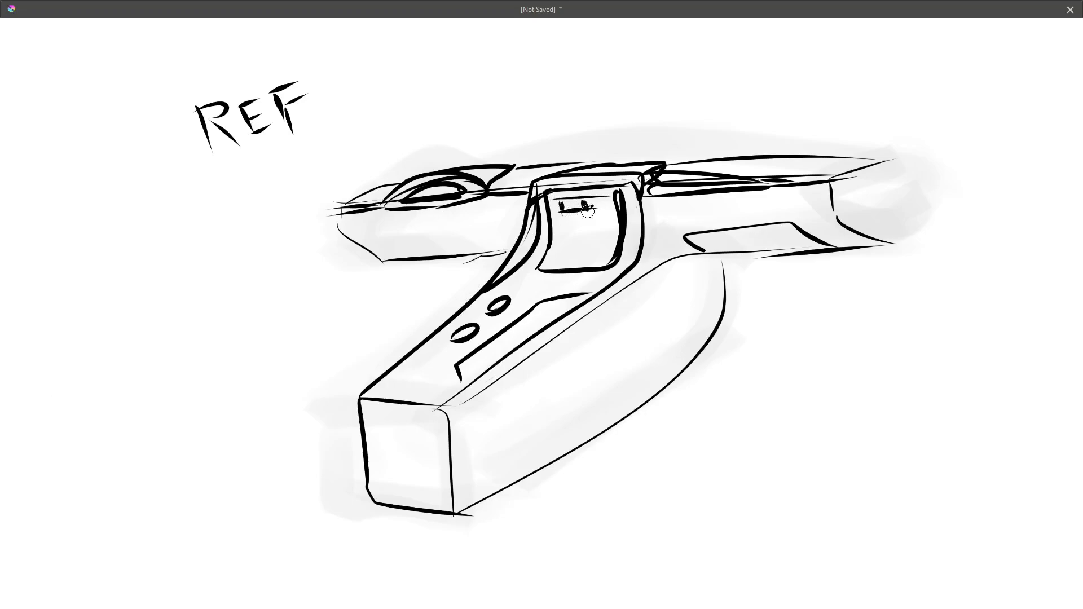
Ink a steering hub of two concentric circles on the left wing and a stepped edge beside the console.
mouse_move(406, 242)
mouse_down()
mouse_move(462, 218)
mouse_move(400, 248)
mouse_up()
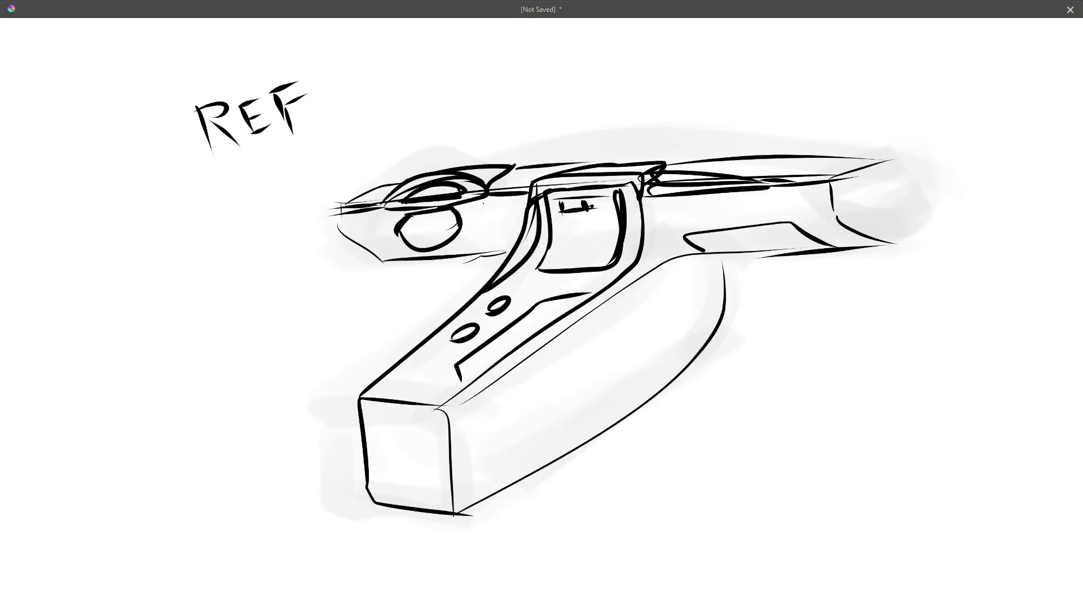
mouse_move(488, 209)
mouse_down()
mouse_move(511, 213)
mouse_move(529, 184)
mouse_up()
mouse_move(426, 239)
mouse_down()
mouse_move(414, 242)
mouse_move(438, 227)
mouse_up()
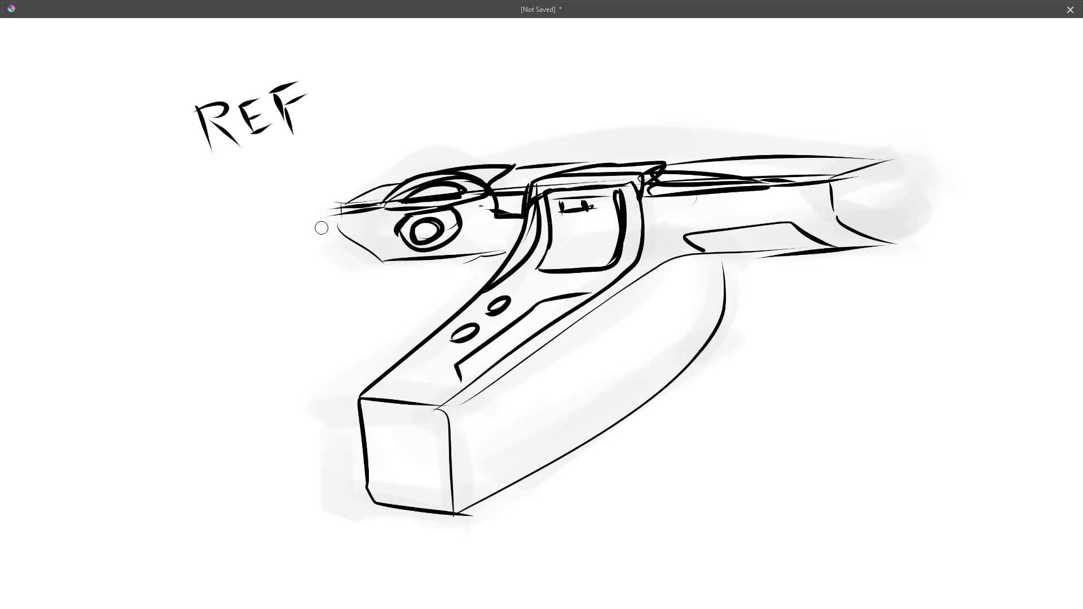
Ink a large curved door panel outline sweeping down from the left wing, with a slanted slot inside it.
mouse_move(337, 214)
mouse_down()
mouse_move(231, 278)
mouse_move(167, 359)
mouse_up()
key(ctrl+z)
mouse_move(370, 202)
mouse_down()
mouse_move(260, 244)
mouse_move(131, 399)
mouse_move(254, 414)
mouse_move(322, 362)
mouse_up()
drag(303, 297, 325, 300)
mouse_move(325, 300)
mouse_down()
mouse_move(226, 388)
mouse_move(306, 294)
mouse_up()
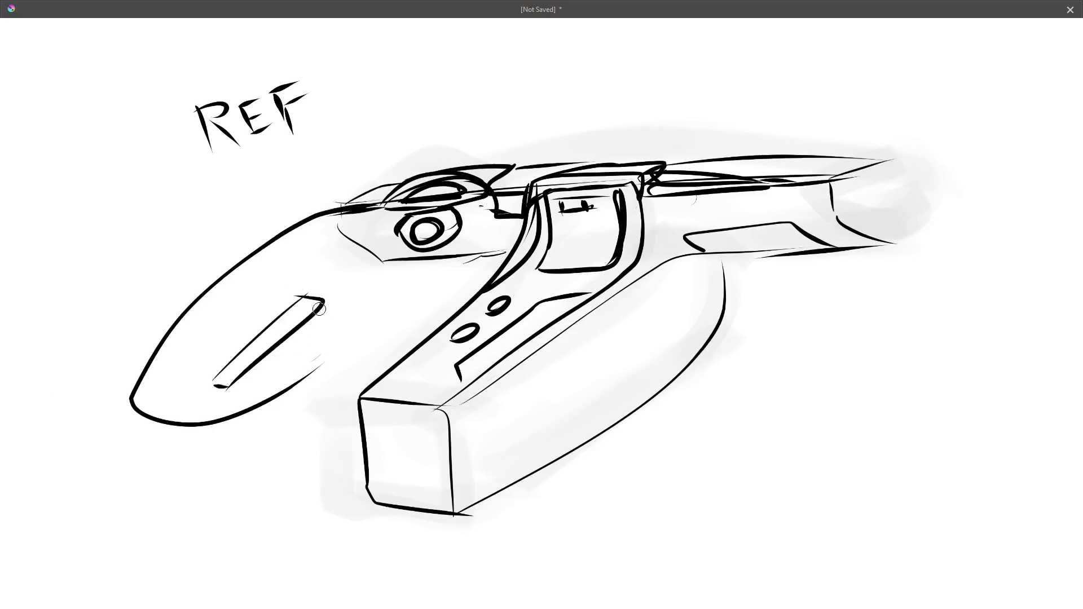
Ink the door's armrest contours, a curved inner trim line and a small rectangular handle near the upper edge.
mouse_move(168, 399)
mouse_down()
mouse_move(223, 385)
mouse_move(314, 285)
mouse_move(323, 307)
mouse_move(314, 333)
mouse_up()
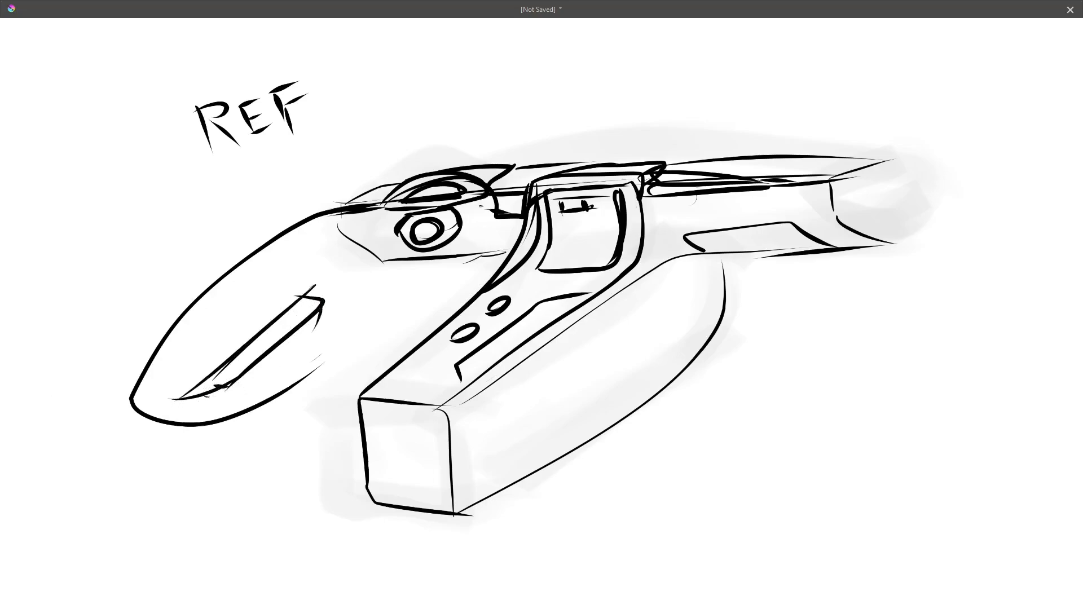
drag(206, 396, 326, 332)
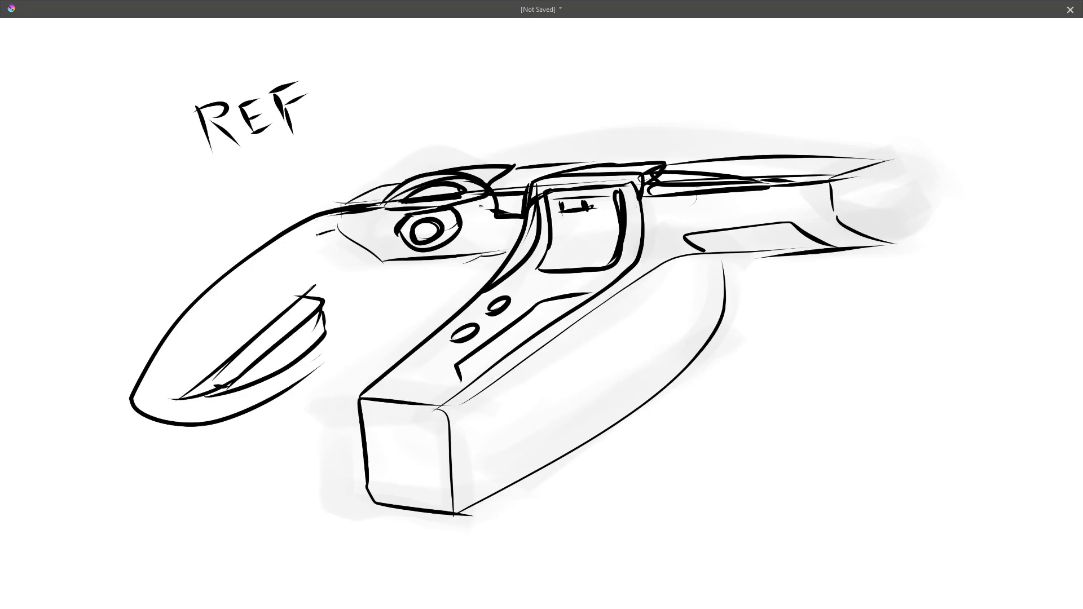
drag(303, 258, 191, 356)
mouse_move(285, 258)
mouse_down()
mouse_move(243, 290)
mouse_move(284, 248)
mouse_up()
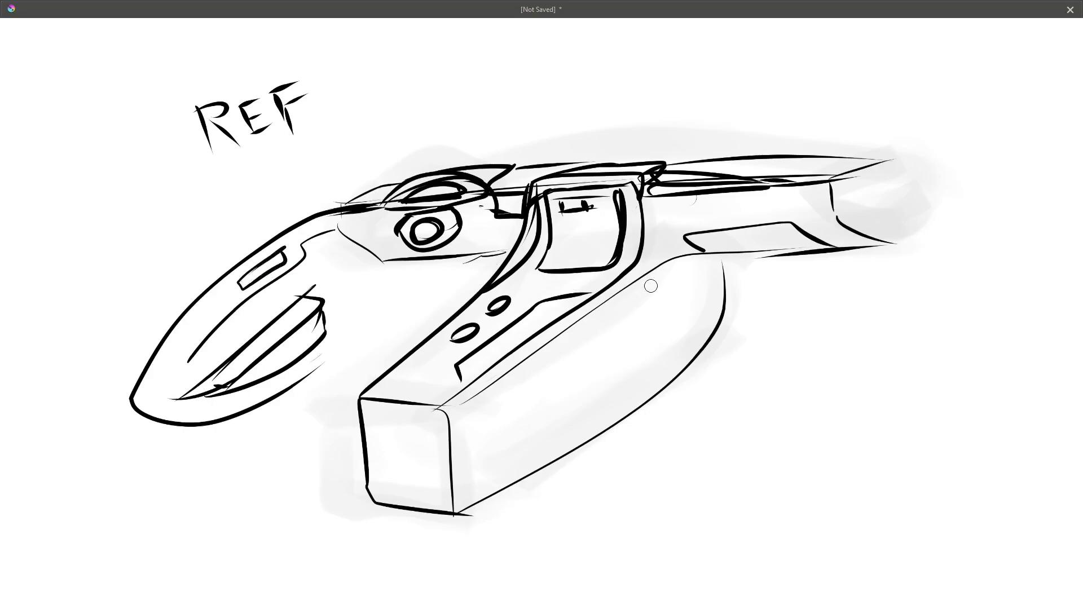
Ink a long arc along the dashboard's top, a concave right end, and heavier right-side edges on the console.
middle_drag(667, 174, 653, 186)
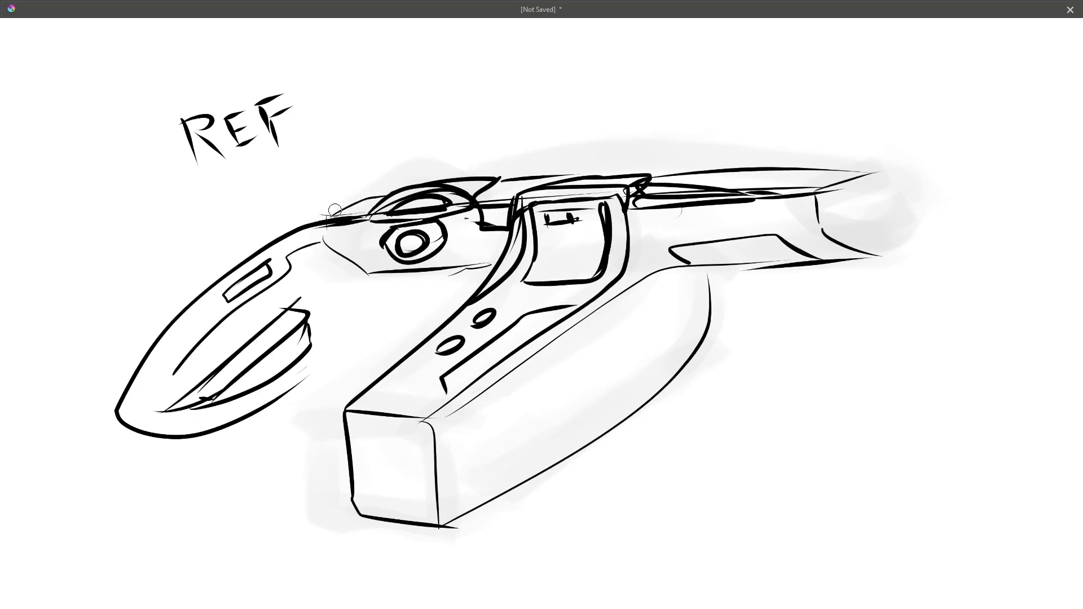
mouse_move(303, 227)
mouse_down()
mouse_move(382, 189)
mouse_move(477, 169)
mouse_move(872, 180)
mouse_move(879, 168)
mouse_up()
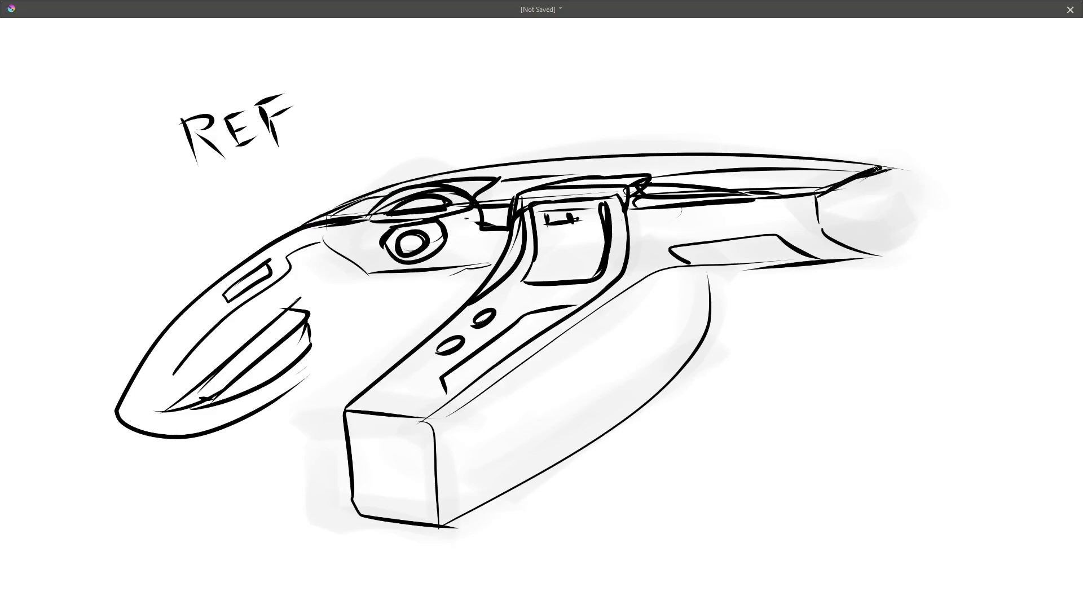
mouse_move(820, 214)
mouse_down()
mouse_move(849, 249)
mouse_move(880, 259)
mouse_up()
drag(627, 227, 611, 288)
mouse_move(369, 405)
mouse_down()
mouse_move(446, 412)
mouse_move(577, 312)
mouse_up()
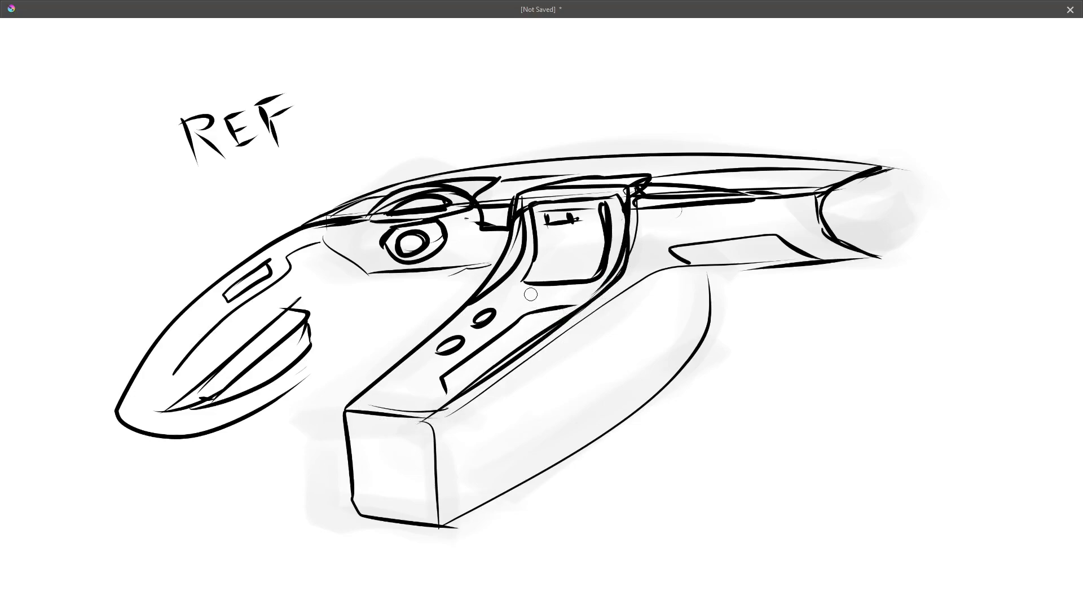
Ink the steering column under the hub, the door's closing rear edge and two pedals beside the console.
drag(386, 253, 417, 272)
drag(301, 384, 355, 341)
mouse_move(367, 278)
mouse_down()
mouse_move(369, 326)
mouse_move(225, 429)
mouse_up()
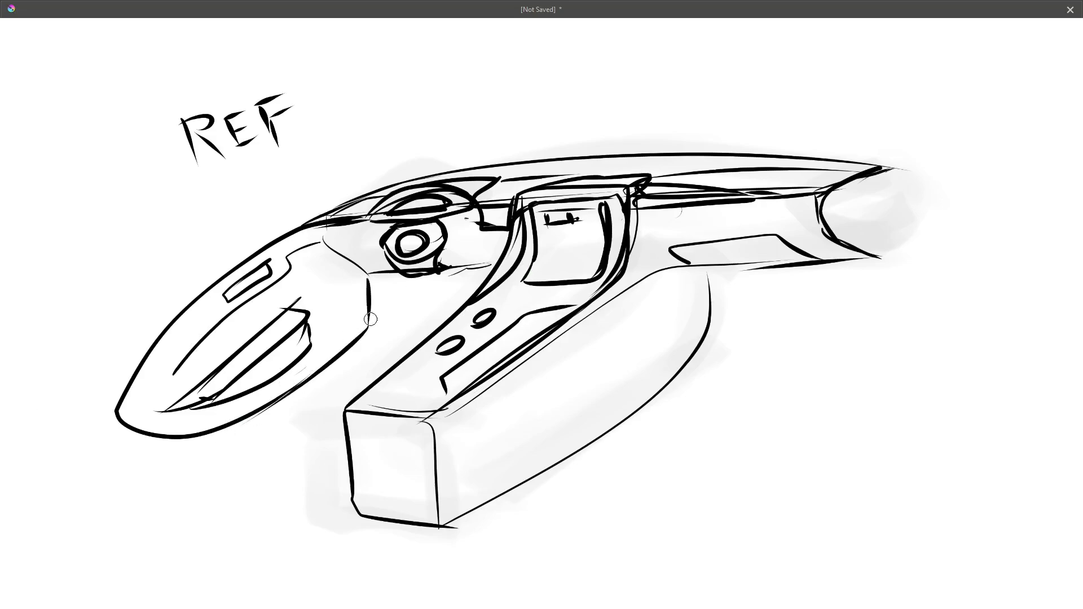
drag(390, 278, 390, 299)
mouse_move(441, 287)
mouse_down()
mouse_move(427, 316)
mouse_move(448, 289)
mouse_up()
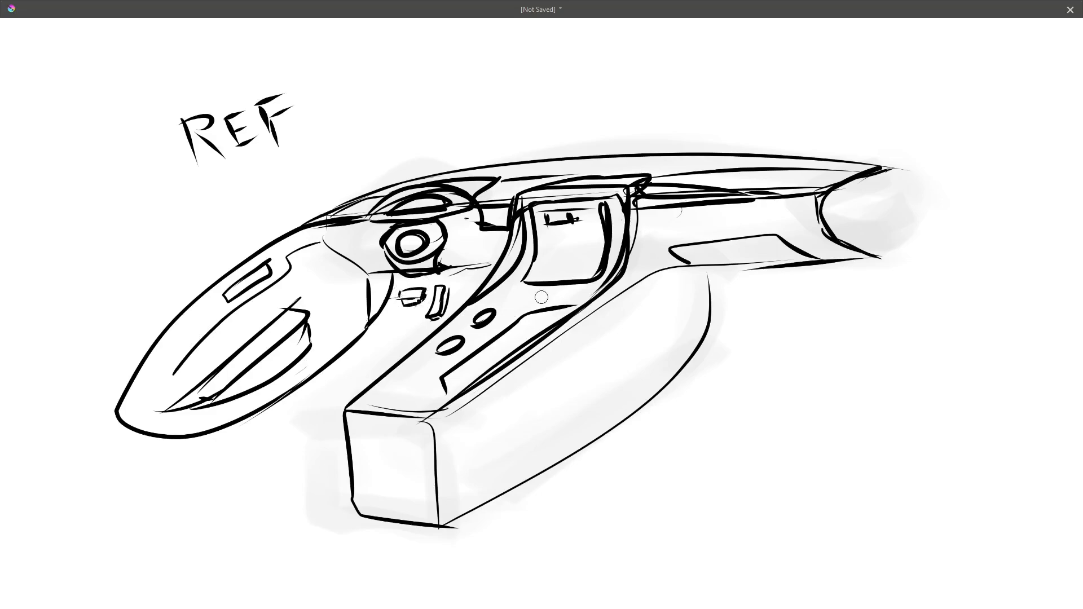
Ink a straighter lower side edge on the console and erase the old curved edge outside it.
drag(695, 275, 699, 317)
mouse_move(449, 518)
mouse_down()
mouse_move(691, 324)
mouse_move(698, 267)
mouse_up()
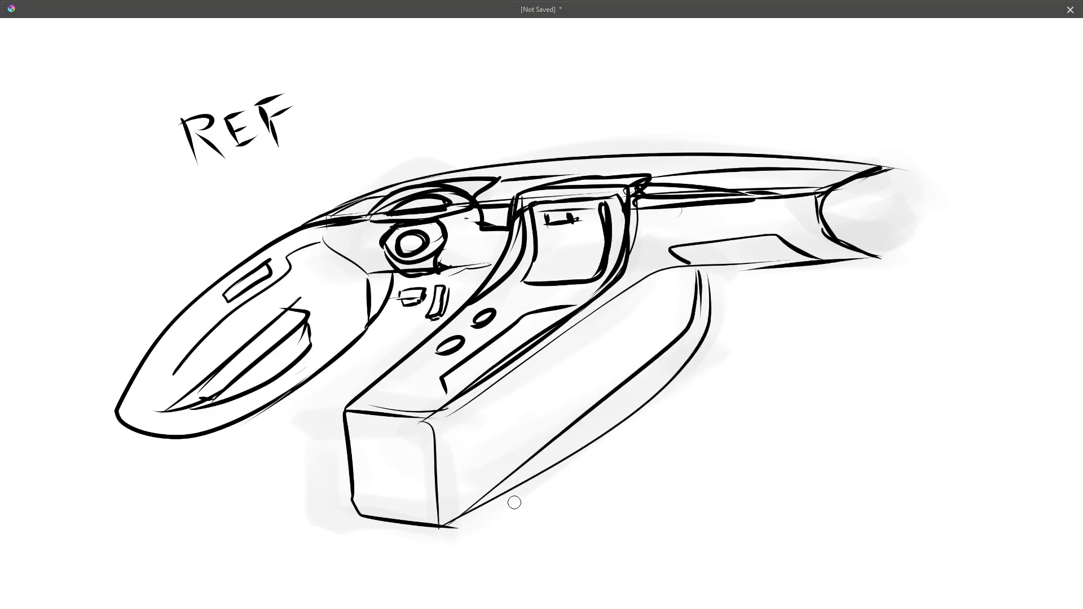
mouse_move(532, 479)
mouse_down()
mouse_move(493, 497)
mouse_move(658, 388)
mouse_up()
drag(555, 458, 686, 364)
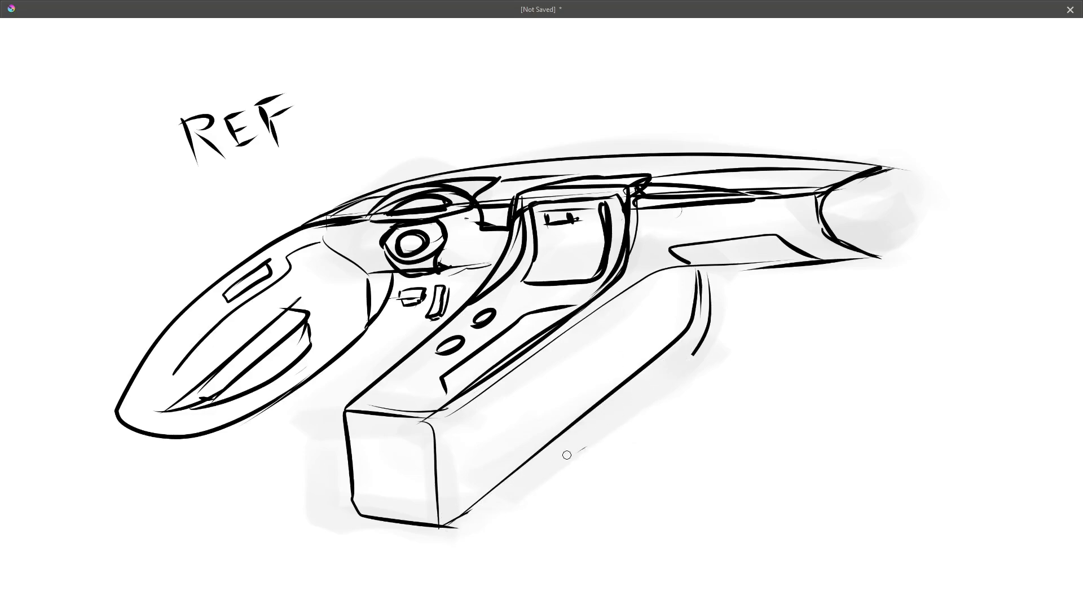
mouse_move(713, 331)
mouse_down()
mouse_move(703, 338)
mouse_move(713, 286)
mouse_up()
Ink a heavier lower edge with a rounded corner on the right dashboard wing, plus a line across its face.
middle_drag(657, 345, 592, 375)
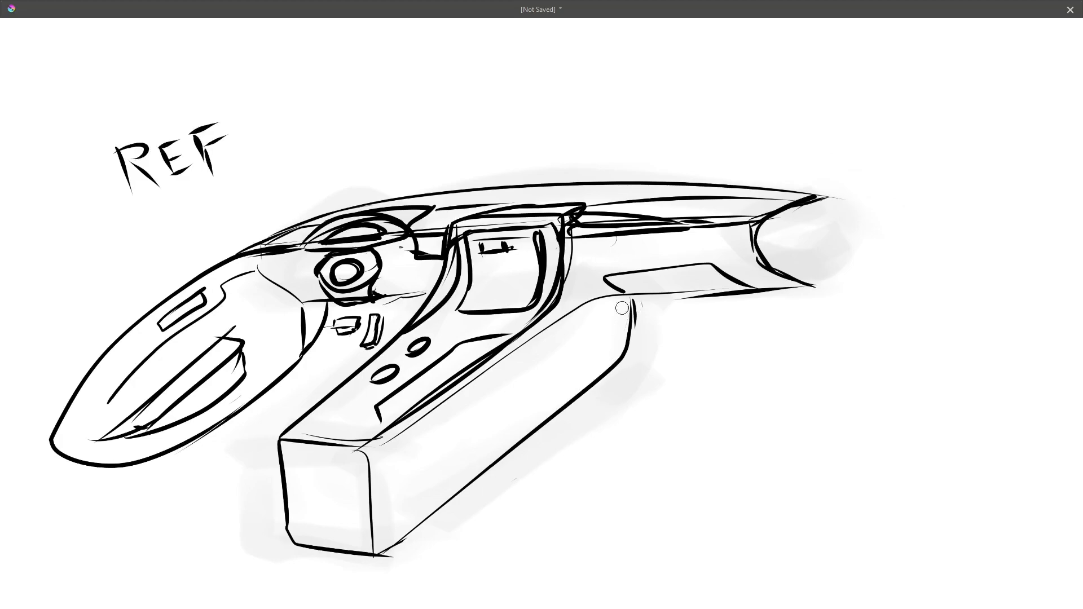
drag(627, 303, 766, 291)
key(e)
drag(581, 310, 800, 292)
mouse_move(607, 306)
mouse_down()
mouse_move(576, 281)
mouse_move(604, 306)
mouse_up()
drag(576, 260, 755, 243)
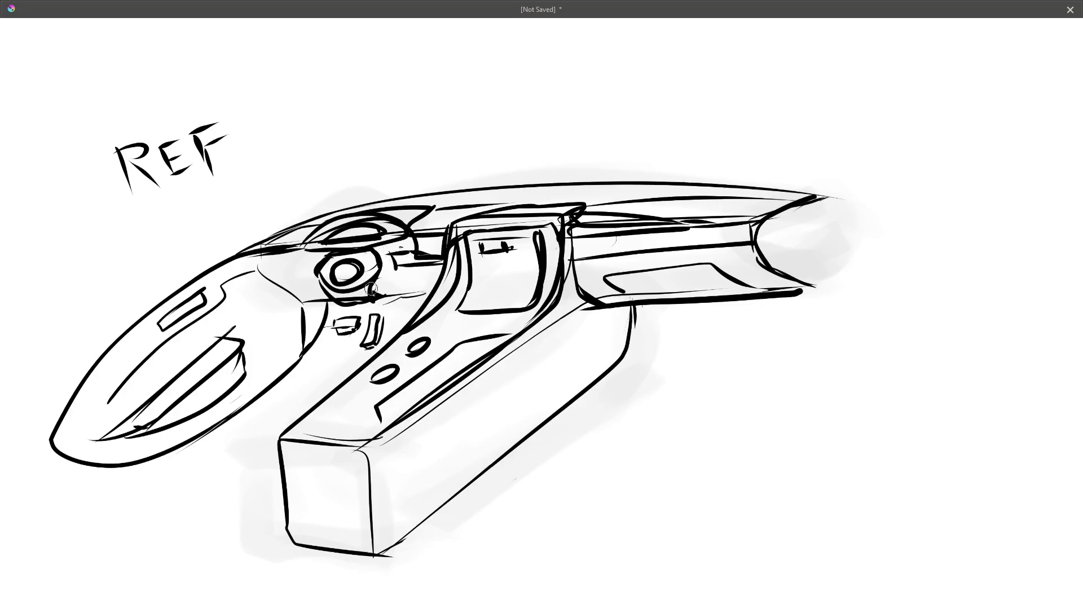
Ink small stalk and trim details around the steering hub on the left wing.
middle_drag(361, 277, 435, 268)
drag(340, 273, 385, 257)
drag(381, 258, 383, 266)
mouse_move(550, 222)
middle_down()
mouse_move(503, 265)
mouse_move(469, 250)
middle_up()
key(Tab)
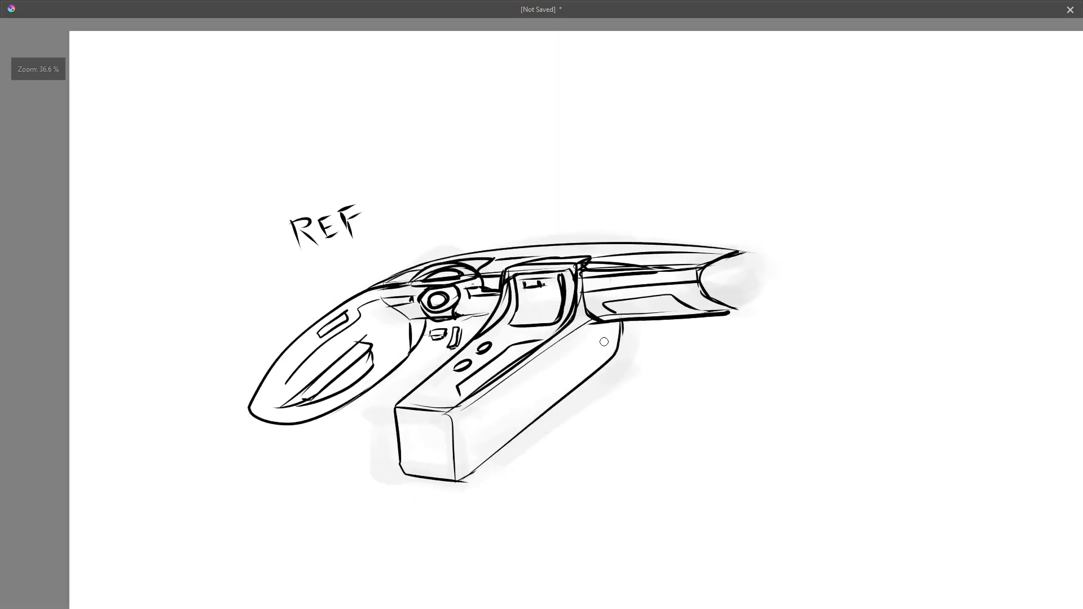
middle_drag(619, 350, 546, 286)
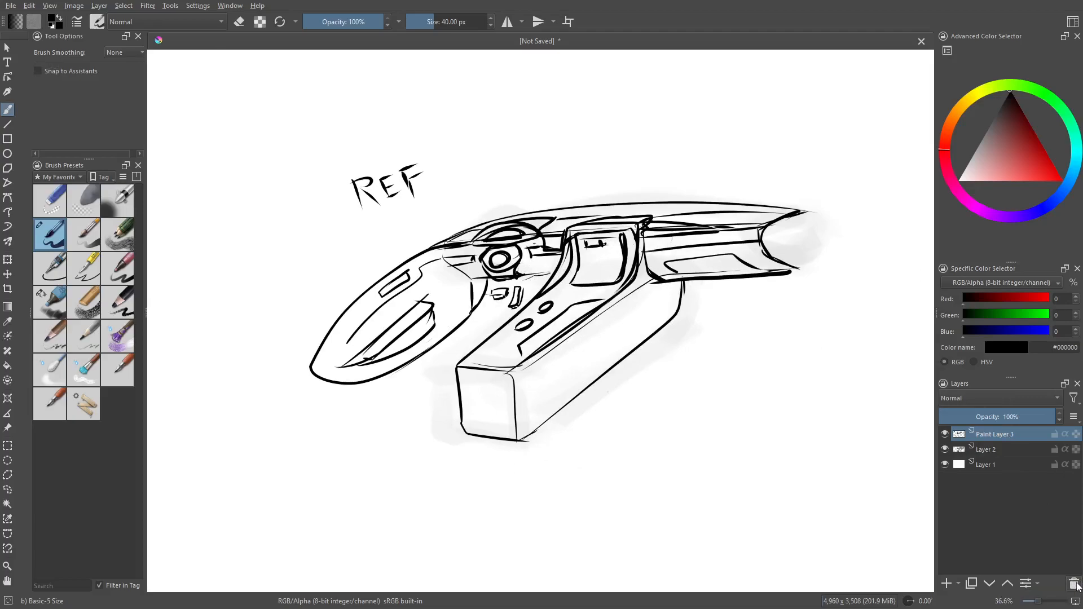
middle_drag(612, 253, 480, 308)
scroll(570, 317, up, 1)
key(Tab)
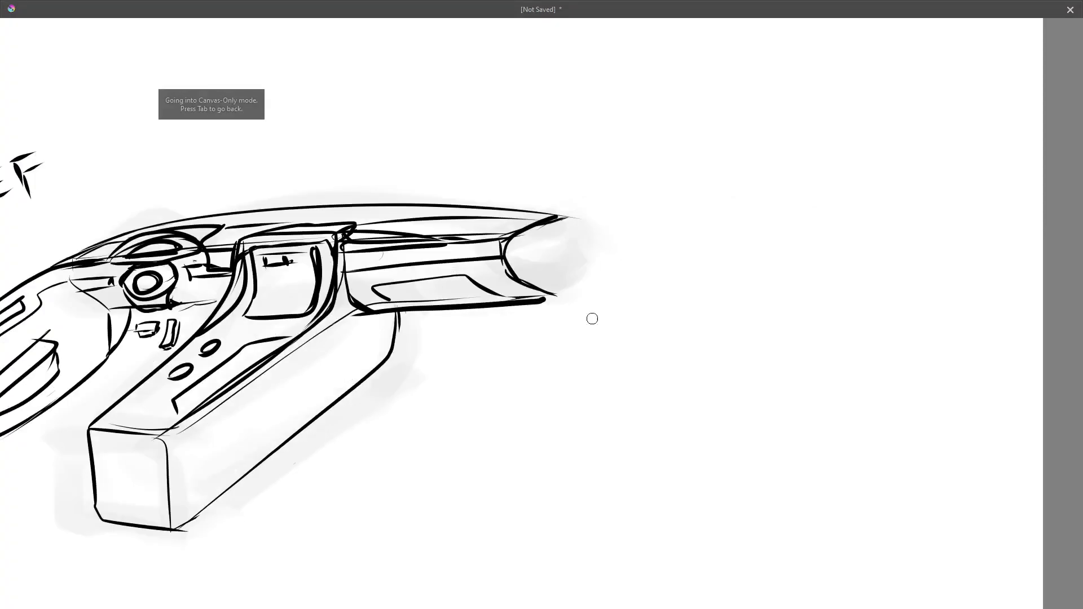
middle_drag(601, 227, 592, 349)
mouse_move(387, 399)
middle_down()
mouse_move(460, 375)
mouse_move(504, 321)
middle_up()
scroll(504, 321, up, 1)
middle_drag(447, 299, 624, 184)
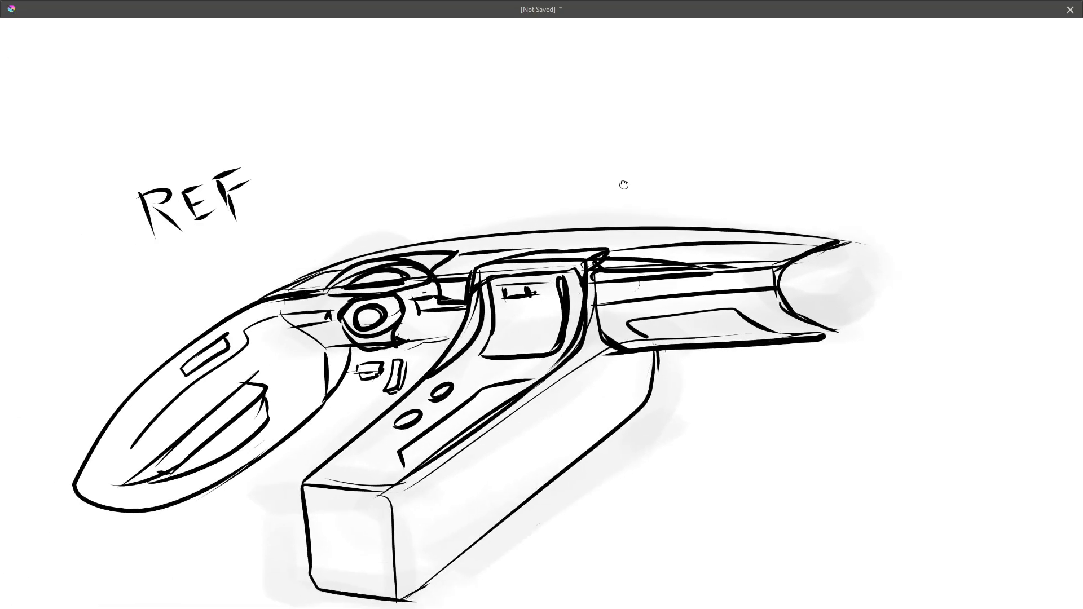
Undo a trial stroke at the steering hub and add a new paint layer above the ink layer.
mouse_move(323, 342)
mouse_down()
mouse_move(392, 369)
mouse_move(361, 276)
mouse_up()
key(ctrl+z)
key(Tab)
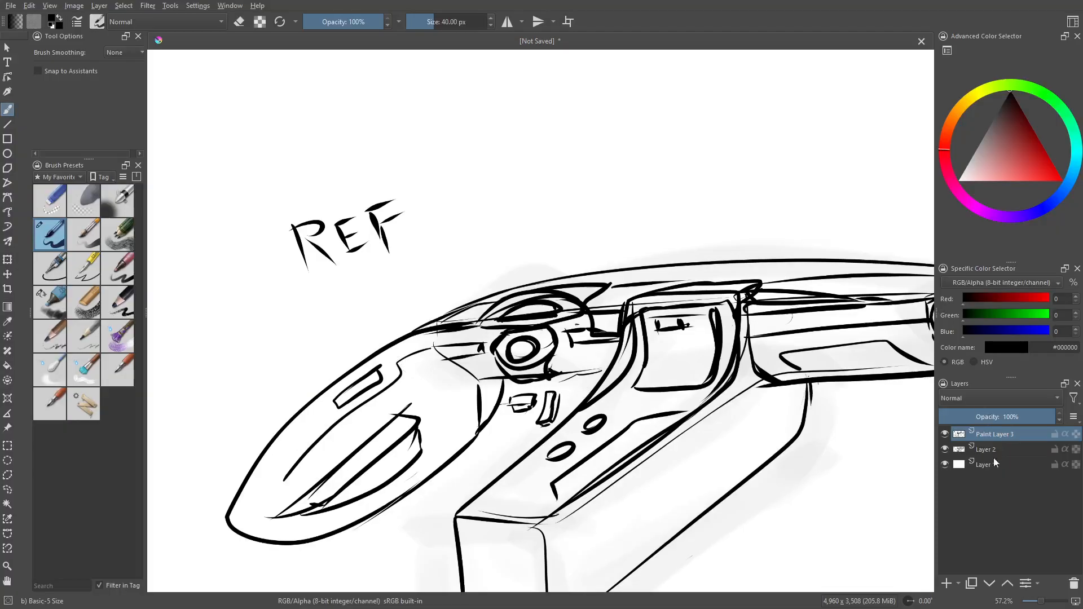
click(947, 583)
key(Tab)
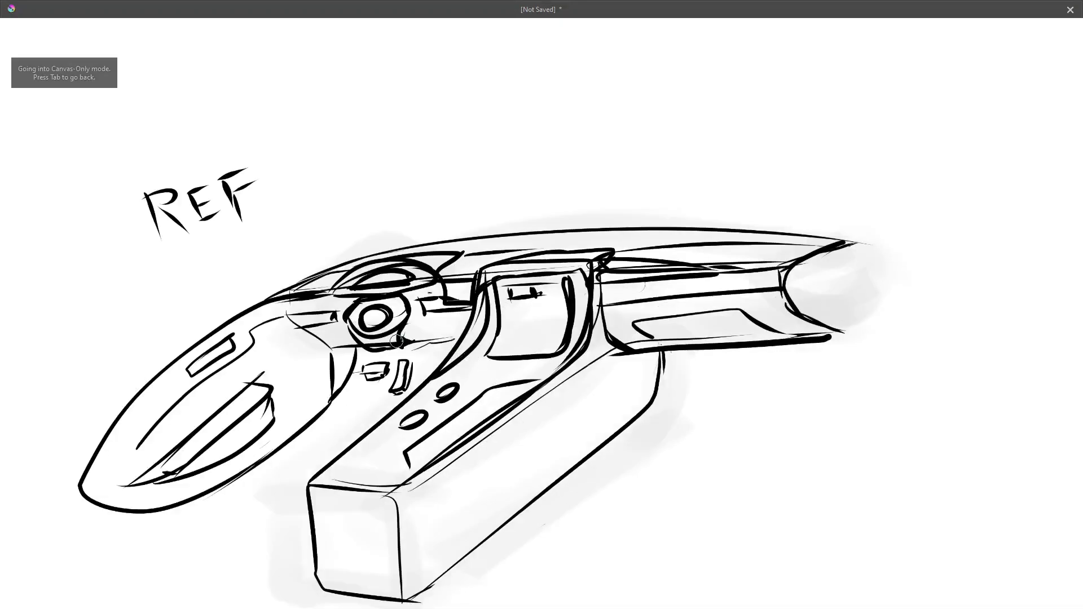
Paint a thick black steering wheel over the hub, with an oval rim, a filled centre and three spokes.
mouse_move(372, 369)
mouse_down()
mouse_move(314, 305)
mouse_move(414, 309)
mouse_move(361, 373)
mouse_move(356, 258)
mouse_move(388, 379)
mouse_up()
mouse_move(353, 328)
mouse_down()
mouse_move(362, 337)
mouse_move(386, 330)
mouse_move(389, 308)
mouse_move(351, 311)
mouse_move(373, 307)
mouse_move(360, 323)
mouse_up()
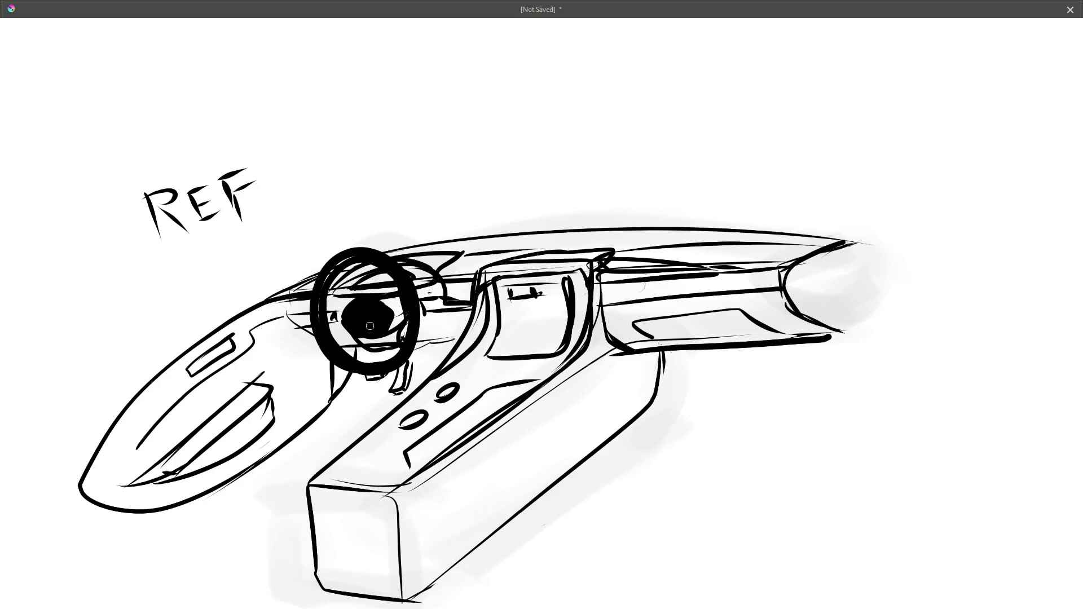
mouse_move(345, 330)
mouse_down()
mouse_move(341, 340)
mouse_move(385, 333)
mouse_move(416, 347)
mouse_move(385, 322)
mouse_move(367, 268)
mouse_up()
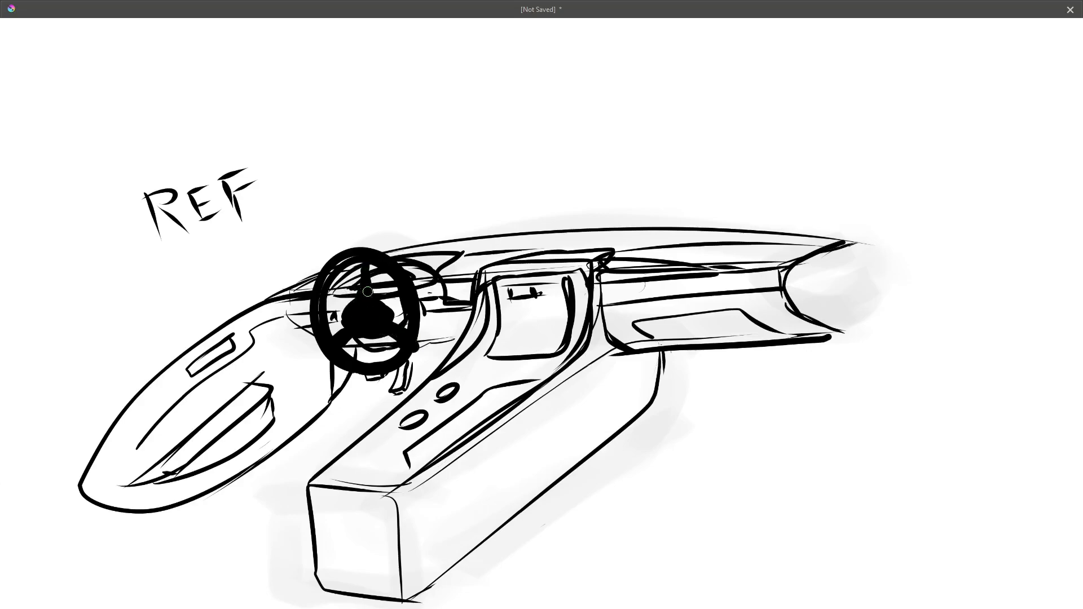
Hide and show the steering wheel layer to compare the dashboard with and without the wheel.
key(Tab)
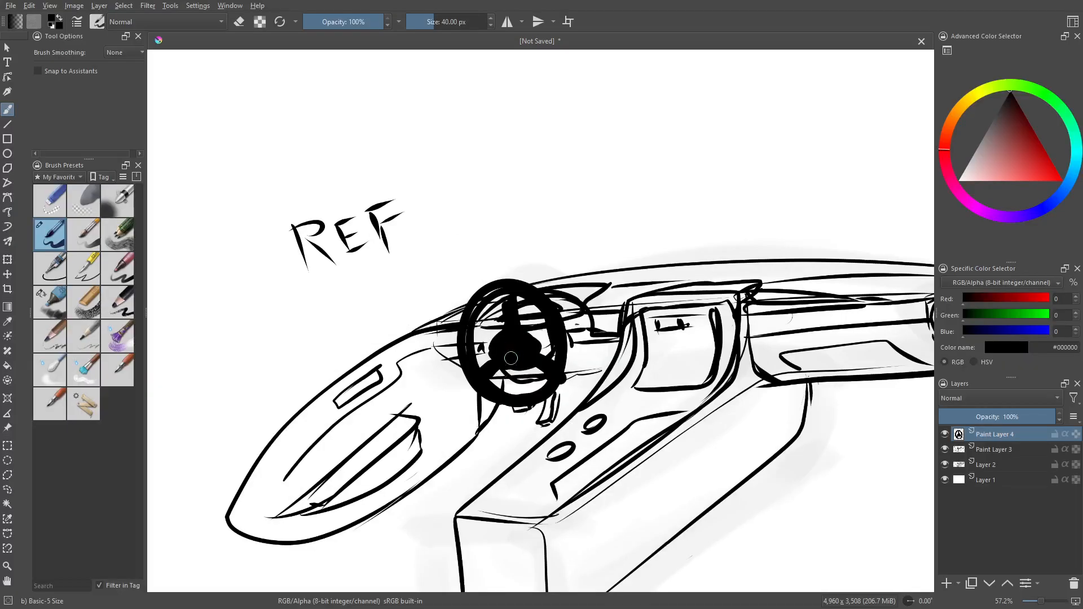
click(945, 435)
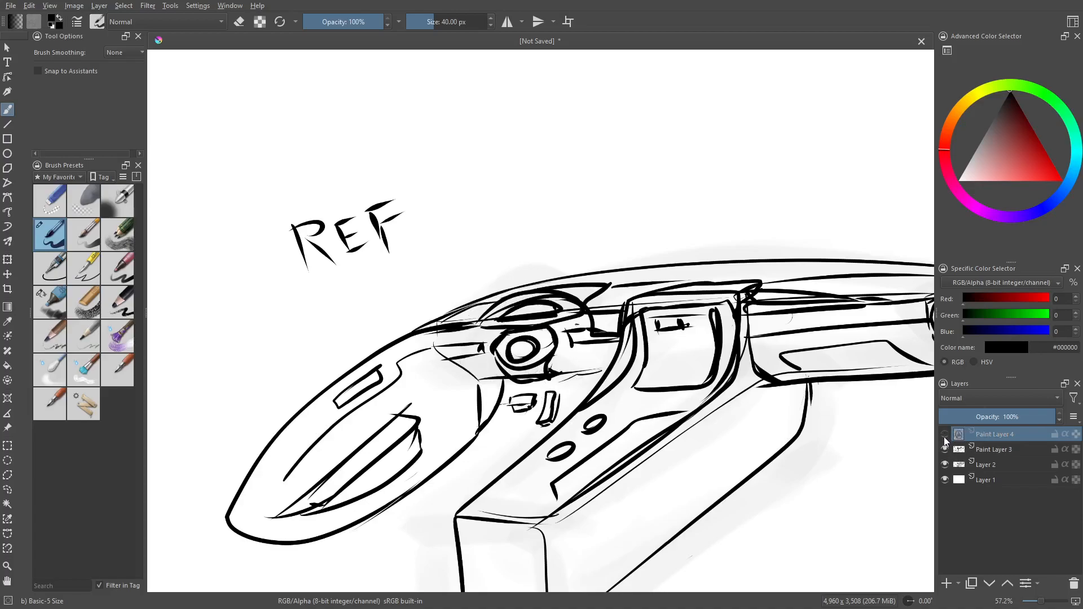
click(945, 435)
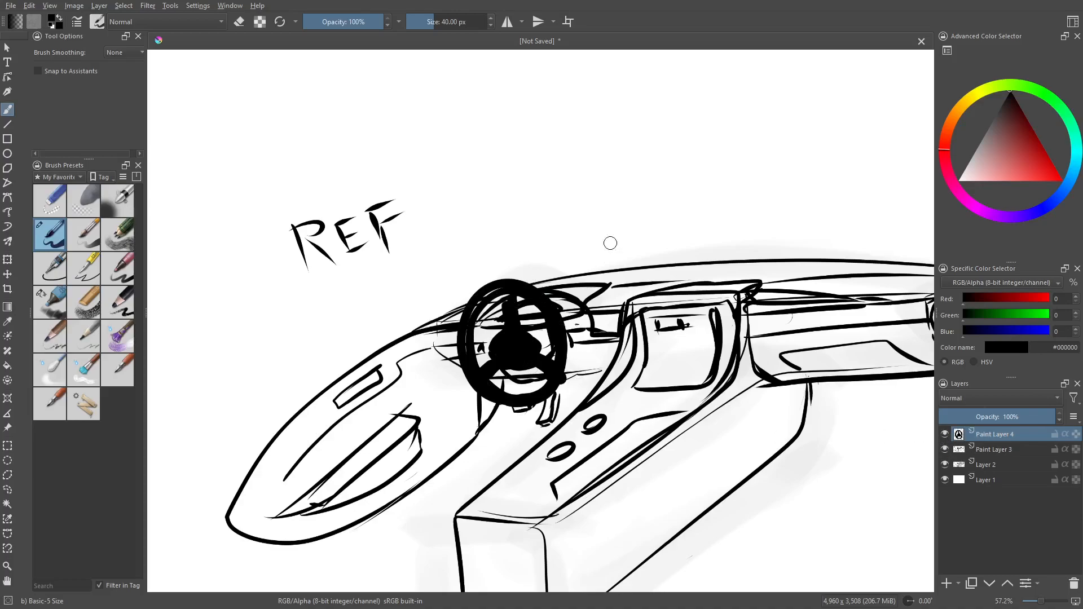
Paint a second, two-spoke steering wheel above the dashboard and move the layer so this wheel sits over the steering hub.
mouse_move(548, 193)
mouse_down()
mouse_move(562, 110)
mouse_move(567, 206)
mouse_move(530, 164)
mouse_move(547, 172)
mouse_move(587, 154)
mouse_move(553, 169)
mouse_move(581, 161)
mouse_move(604, 183)
mouse_up()
key(t)
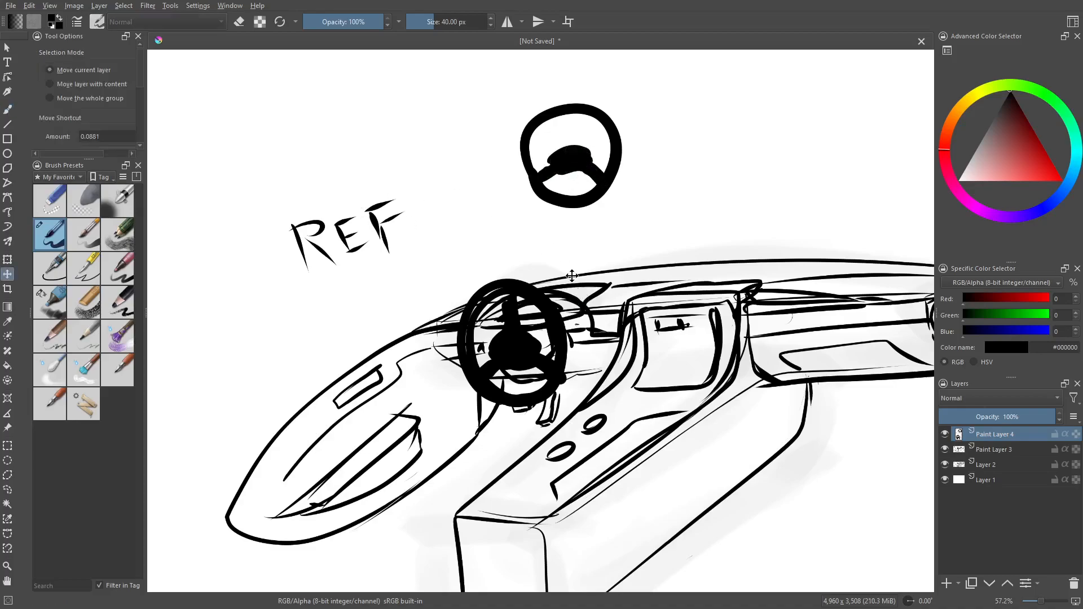
drag(597, 222, 549, 357)
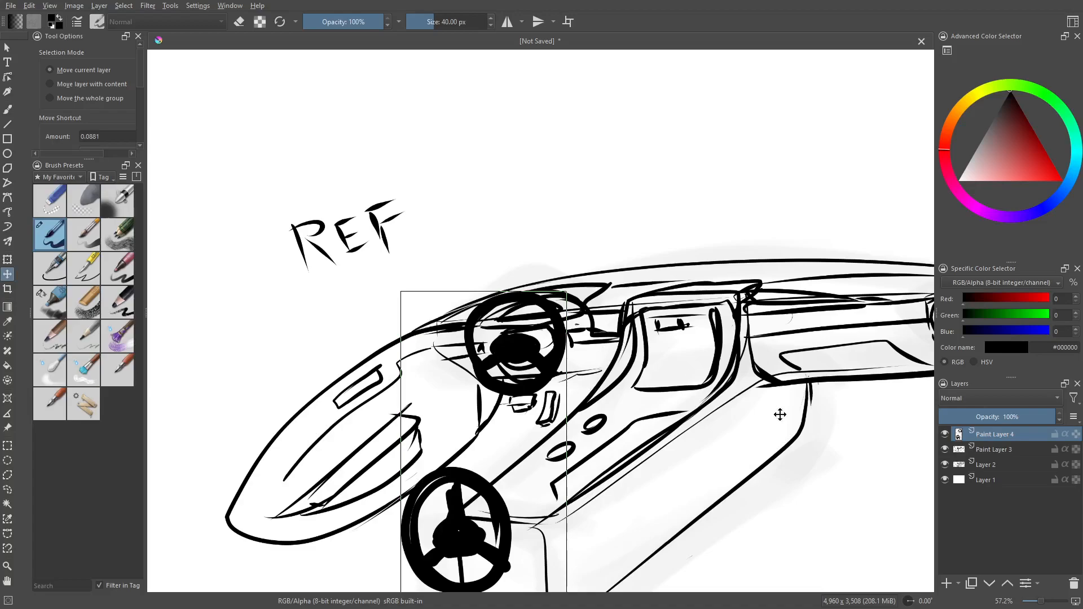
Delete the steering wheel layer and ink round knobs, small buttons and a vertical slot on the centre console panel.
click(1073, 585)
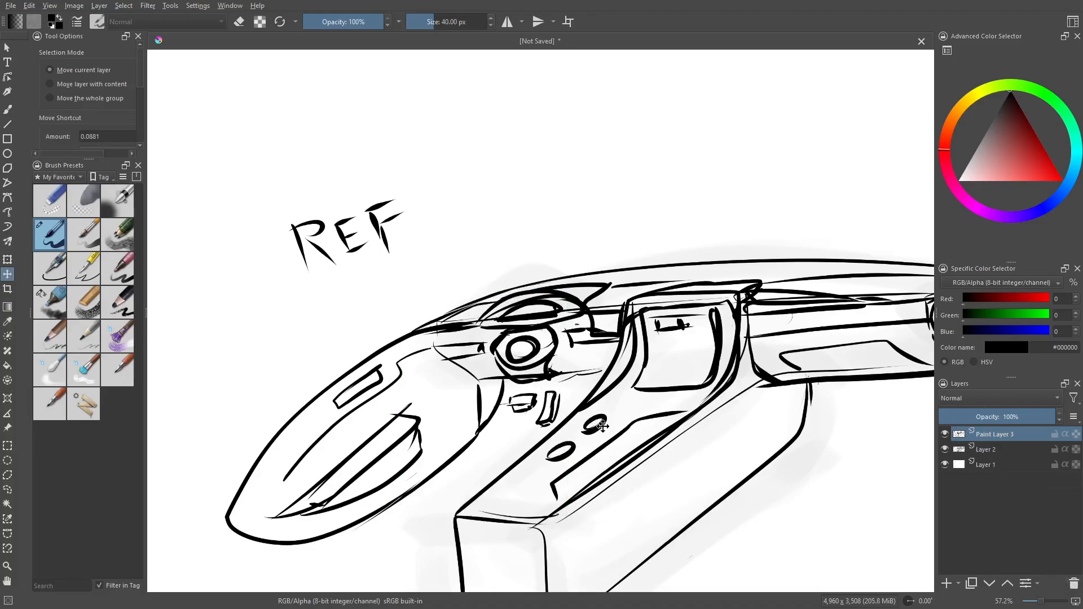
middle_drag(663, 390, 554, 322)
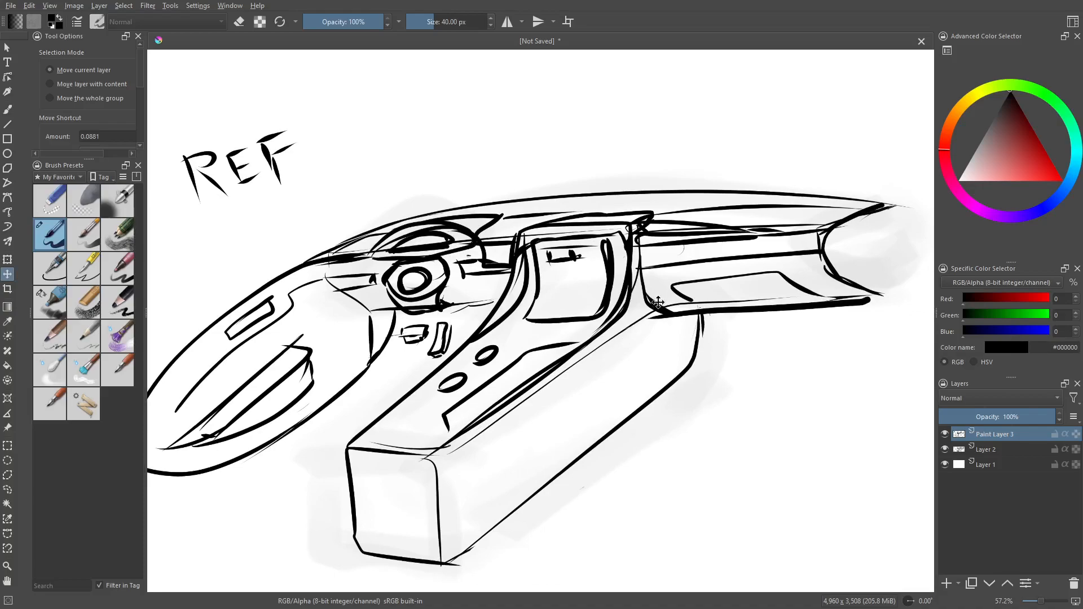
key(b)
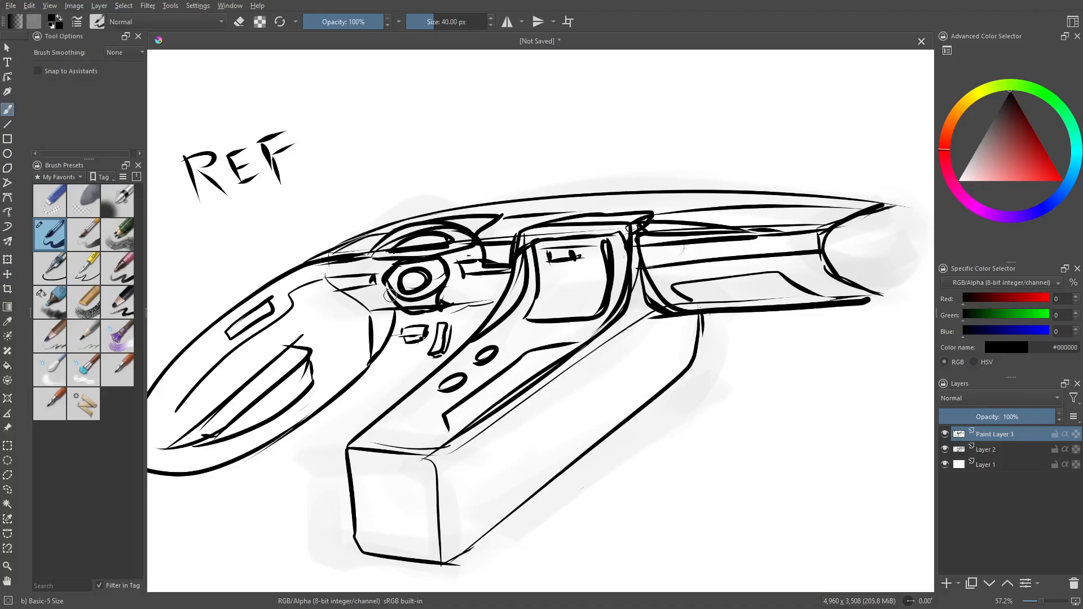
drag(549, 255, 595, 259)
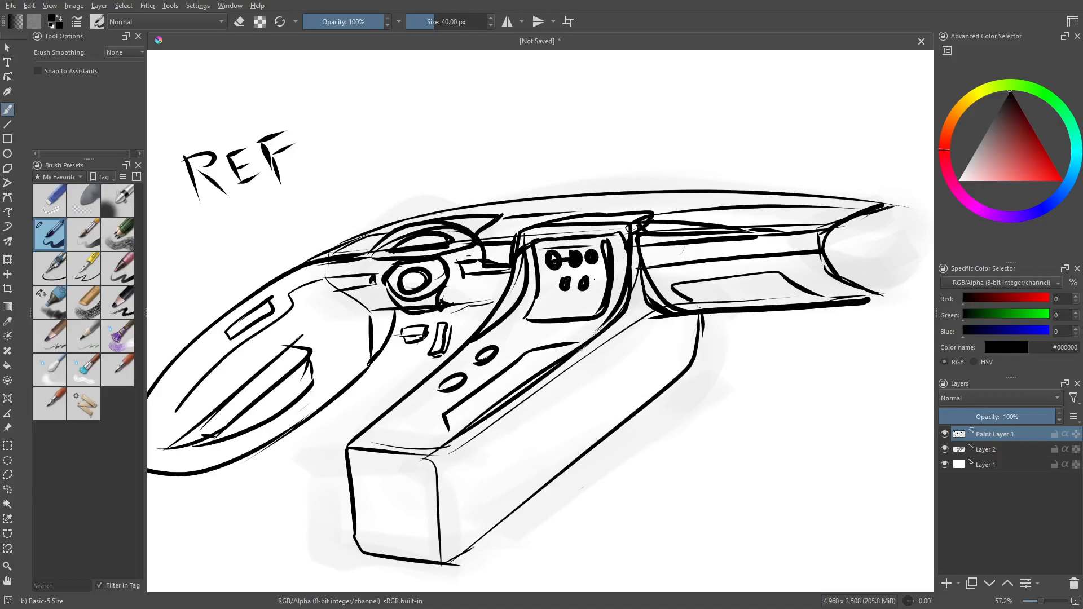
drag(551, 280, 546, 308)
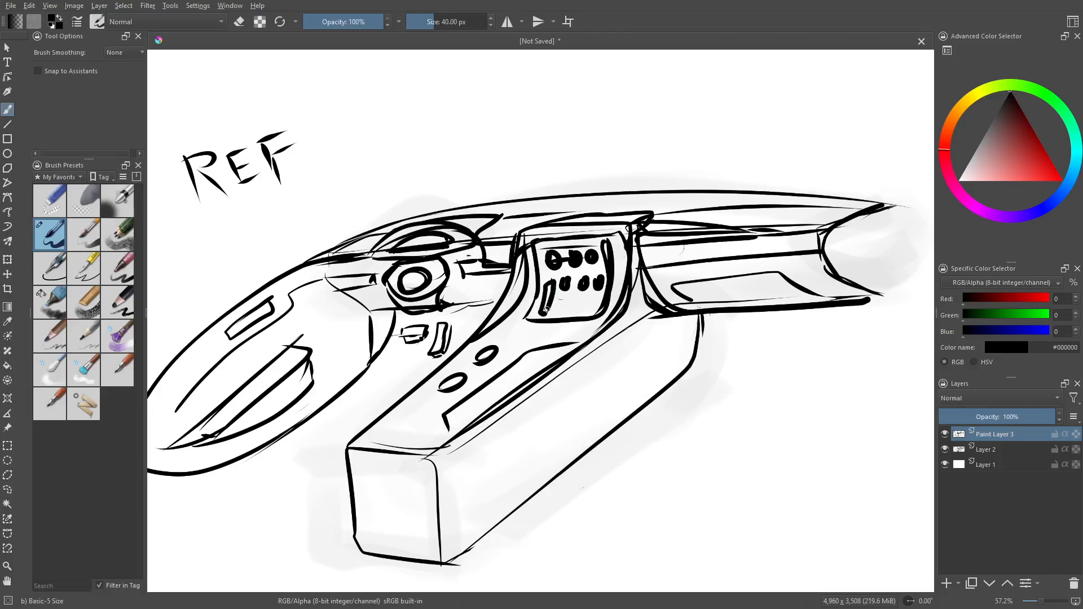
Fade Paint Layer 3 to a very low opacity and add an empty paint layer above it for clean line work.
click(965, 416)
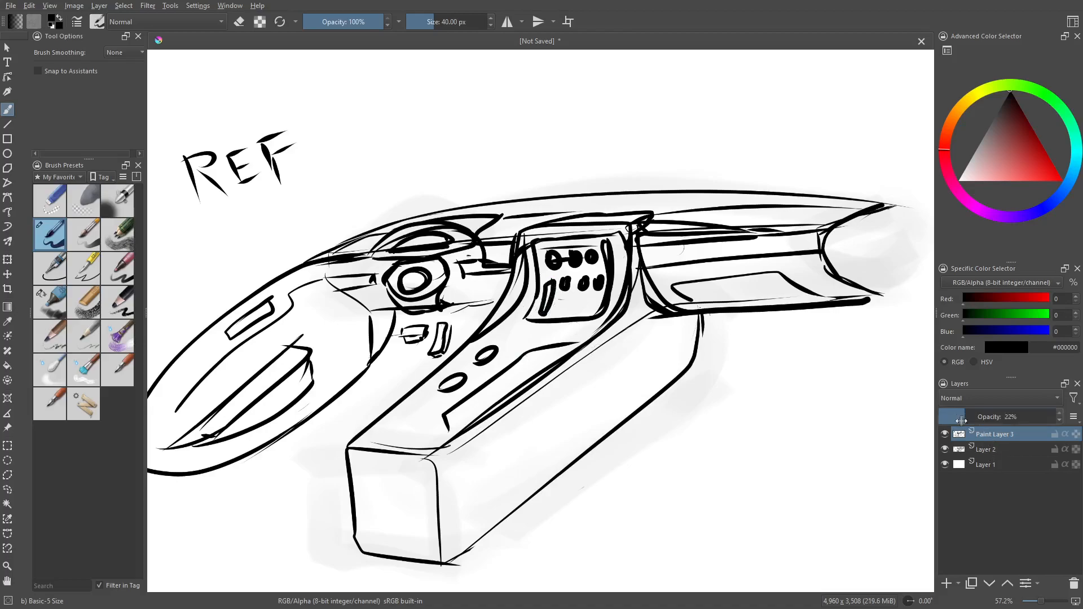
click(948, 583)
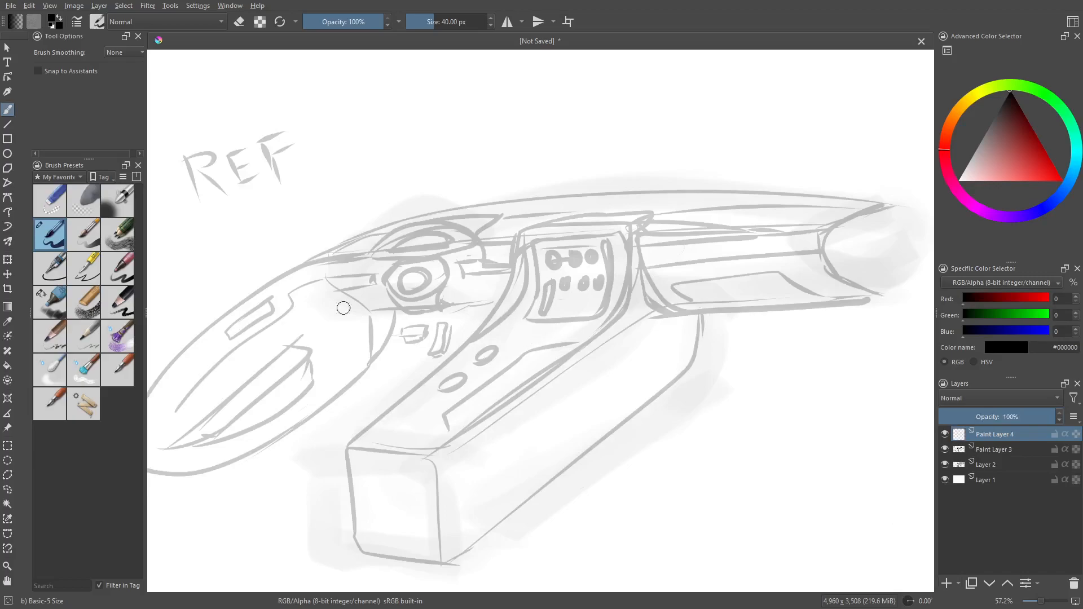
click(972, 447)
drag(958, 416, 950, 416)
click(994, 435)
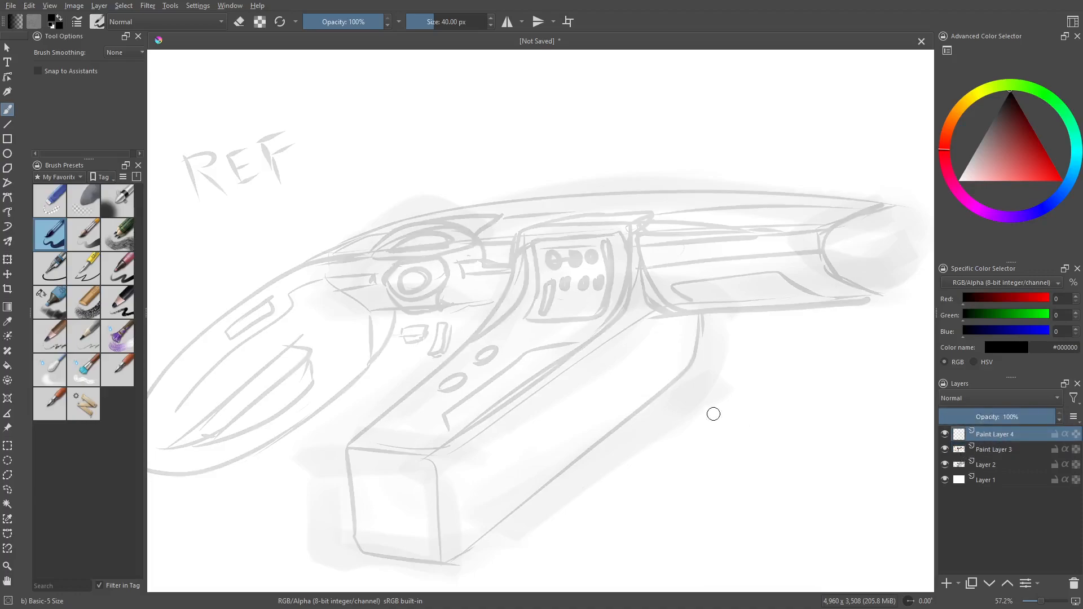
Reduce the brush size to about 17 px and ink the instrument cluster hood as a wide arch with a pointed tail.
key(Tab)
scroll(499, 281, up, 6)
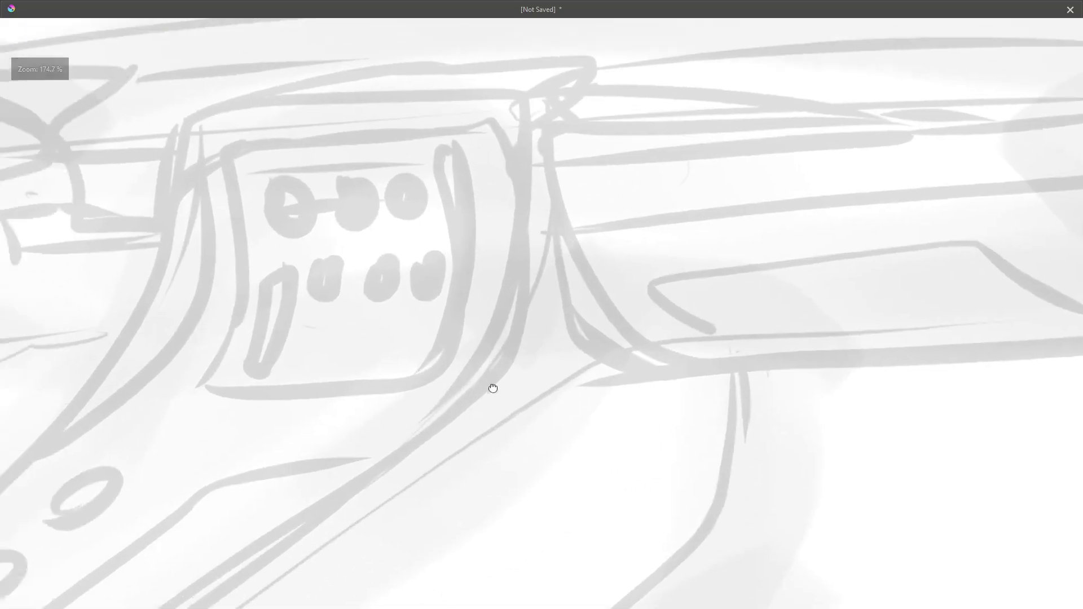
mouse_move(326, 270)
middle_down()
mouse_move(451, 290)
mouse_move(535, 320)
middle_up()
key(bracketleft)
key(bracketleft)
key(bracketleft)
key(bracketleft)
mouse_move(504, 267)
middle_down()
mouse_move(725, 300)
mouse_move(767, 292)
middle_up()
middle_drag(358, 305, 539, 306)
mouse_move(387, 297)
mouse_down()
mouse_move(435, 249)
mouse_move(706, 232)
mouse_move(731, 255)
mouse_move(772, 185)
mouse_up()
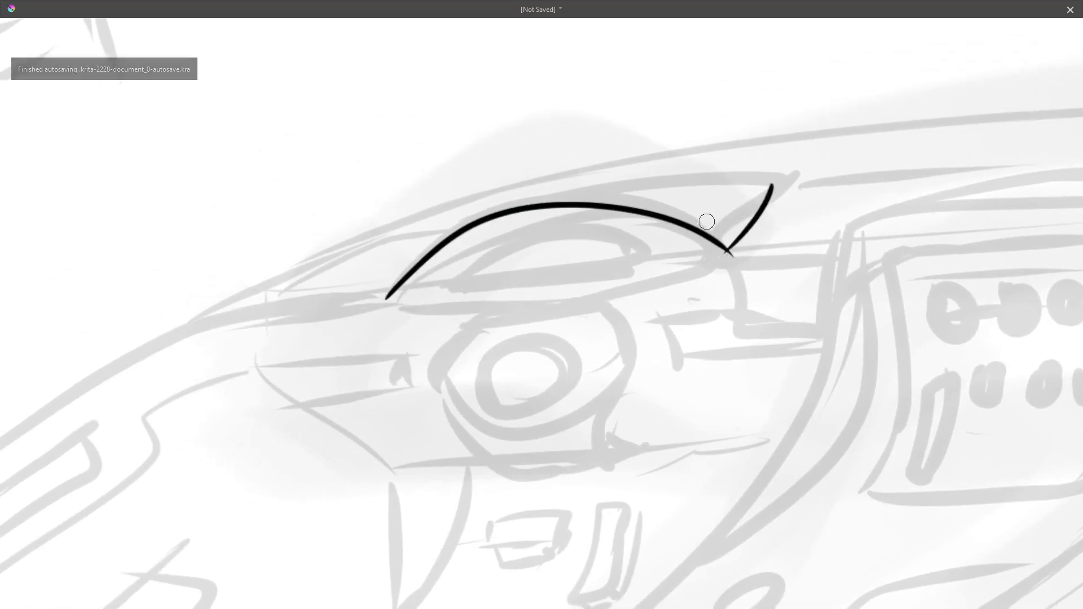
mouse_move(395, 291)
mouse_down()
mouse_move(435, 247)
mouse_move(743, 165)
mouse_move(754, 217)
mouse_up()
Ink the inner arch and angled lower rim of the instrument cluster under the hood, undoing the stray strokes.
mouse_move(450, 279)
mouse_down()
mouse_move(689, 248)
mouse_move(719, 265)
mouse_up()
key(ctrl+z)
mouse_move(422, 292)
mouse_down()
mouse_move(527, 227)
mouse_move(712, 270)
mouse_up()
mouse_move(425, 292)
mouse_down()
mouse_move(458, 304)
mouse_move(447, 308)
mouse_move(585, 302)
mouse_move(677, 291)
mouse_move(700, 270)
mouse_up()
key(ctrl+z)
mouse_move(432, 287)
mouse_down()
mouse_move(465, 285)
mouse_move(492, 253)
mouse_move(699, 265)
mouse_up()
key(ctrl+z)
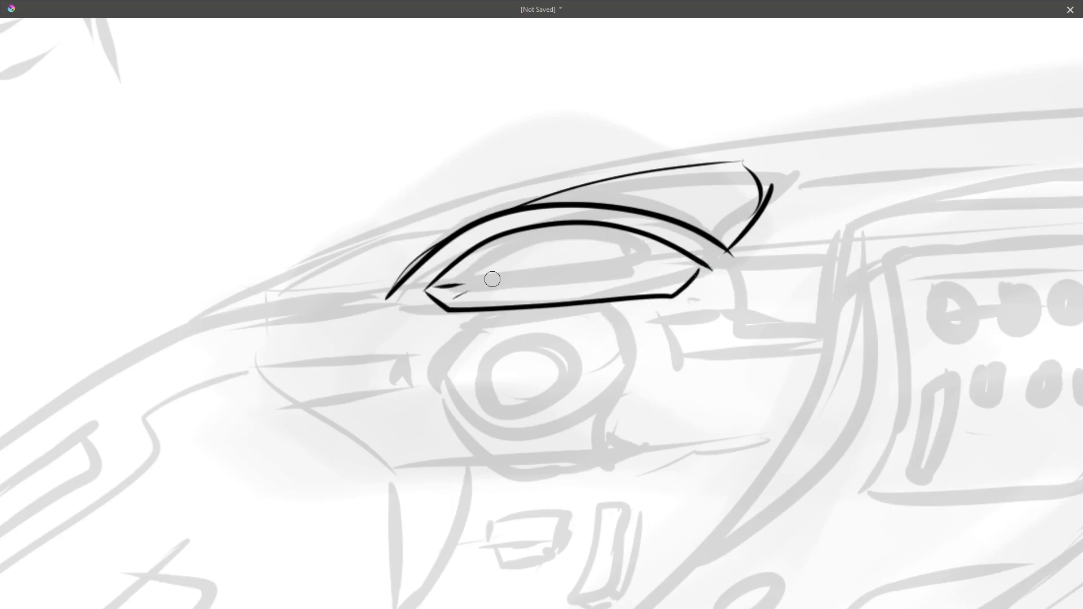
Ink the recessed cluster face with an inner arc and base line, and draw three oval gauges inside it.
mouse_move(467, 289)
mouse_down()
mouse_move(555, 226)
mouse_move(596, 227)
mouse_up()
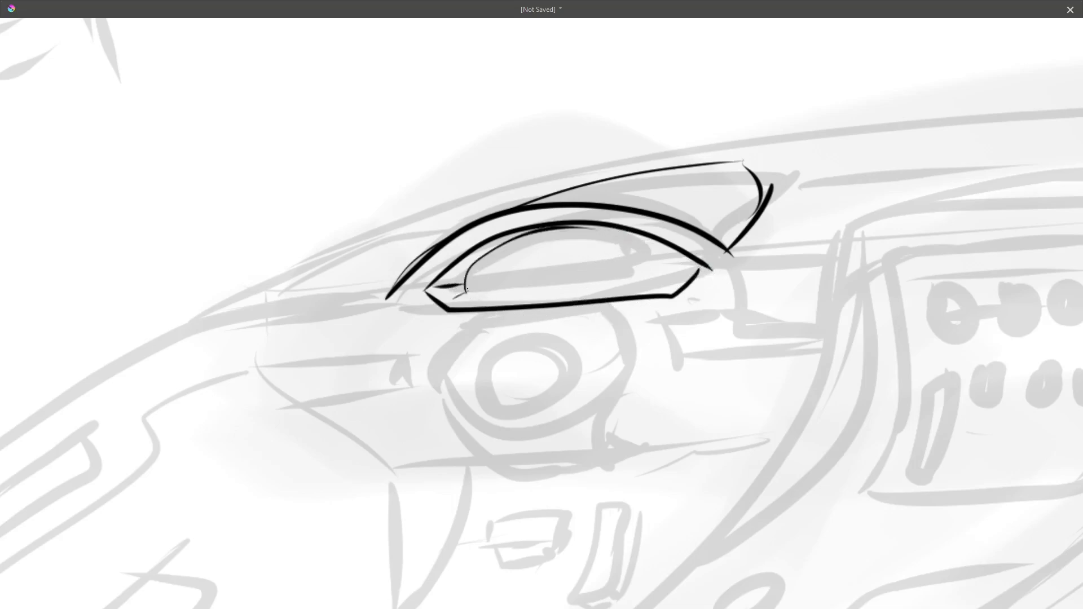
drag(467, 288, 685, 280)
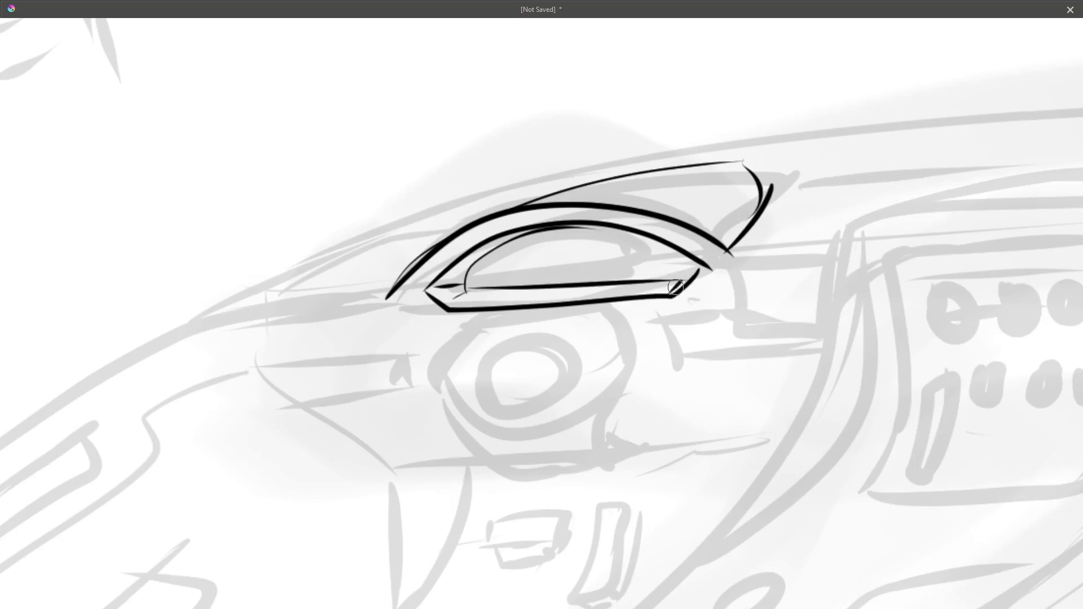
mouse_move(548, 283)
mouse_down()
mouse_move(561, 235)
mouse_move(542, 251)
mouse_move(503, 255)
mouse_up()
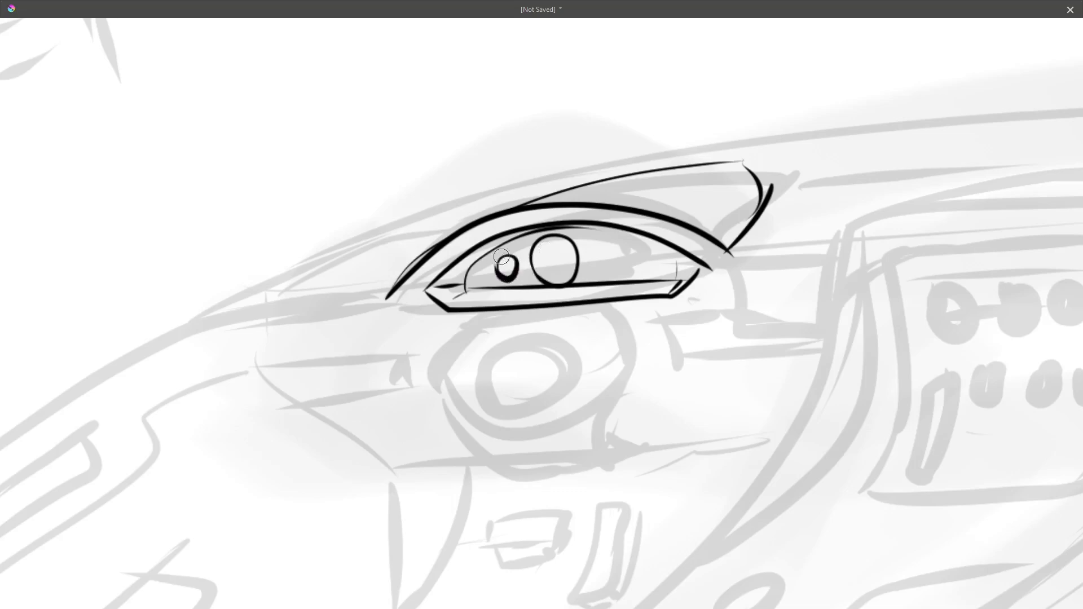
key(ctrl+z)
key(ctrl+z)
mouse_move(556, 264)
mouse_down()
mouse_move(587, 266)
mouse_move(554, 258)
mouse_move(506, 271)
mouse_up()
mouse_move(626, 247)
mouse_down()
mouse_move(614, 269)
mouse_move(627, 248)
mouse_up()
Ink two rectangular air vents side by side above the knobs of the centre console.
mouse_move(777, 288)
middle_down()
mouse_move(558, 249)
mouse_move(448, 255)
middle_up()
mouse_move(544, 232)
mouse_down()
mouse_move(615, 240)
mouse_move(567, 213)
mouse_up()
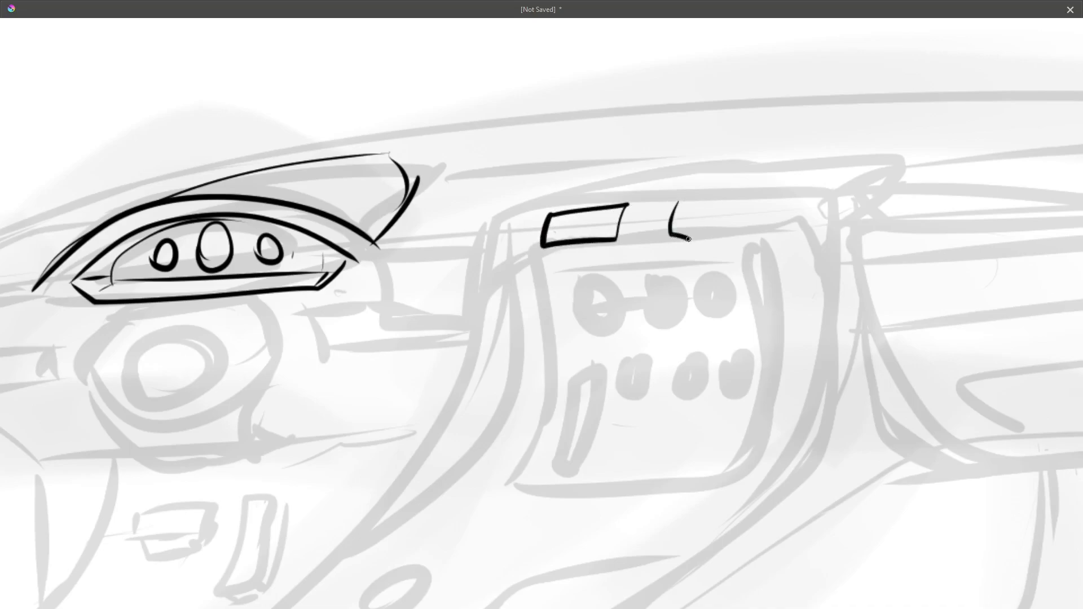
drag(752, 205, 703, 202)
Draw a tall door-shaped box in perspective in the empty area above the dashboard, with visible side and top thickness.
mouse_move(605, 214)
middle_down()
mouse_move(578, 283)
mouse_move(624, 418)
middle_up()
middle_drag(486, 112, 650, 348)
drag(430, 201, 432, 350)
mouse_move(398, 193)
mouse_down()
mouse_move(421, 409)
mouse_move(428, 336)
mouse_up()
drag(430, 199, 473, 197)
drag(403, 187, 537, 179)
mouse_move(444, 199)
mouse_down()
mouse_move(546, 193)
mouse_move(550, 432)
mouse_up()
drag(434, 427, 567, 423)
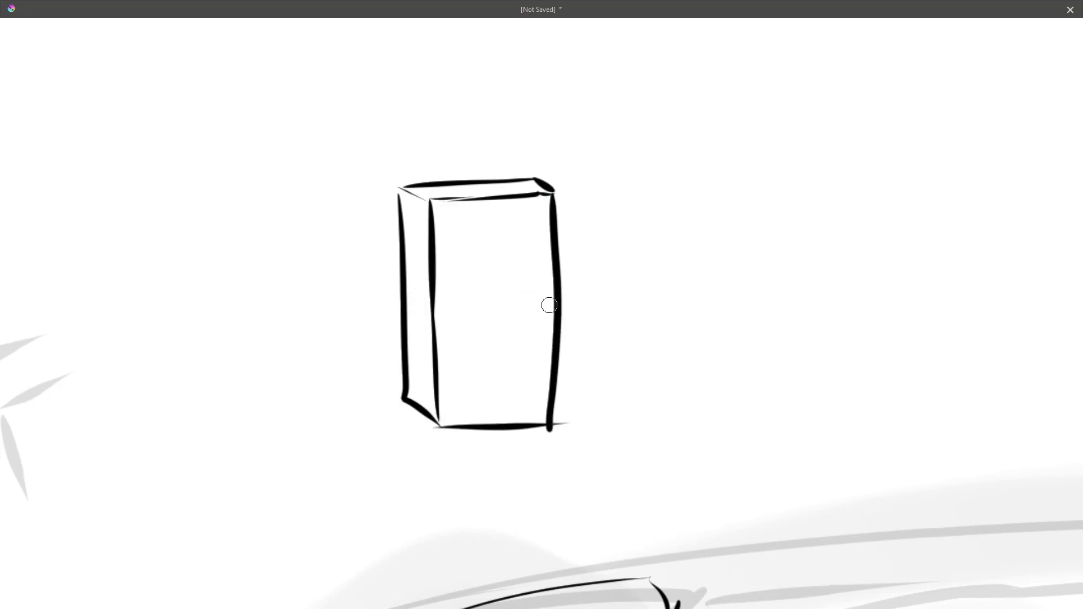
Add a handle, two side hinges, a half-round window and four rectangular panels to the door.
drag(543, 306, 546, 317)
drag(414, 344, 415, 380)
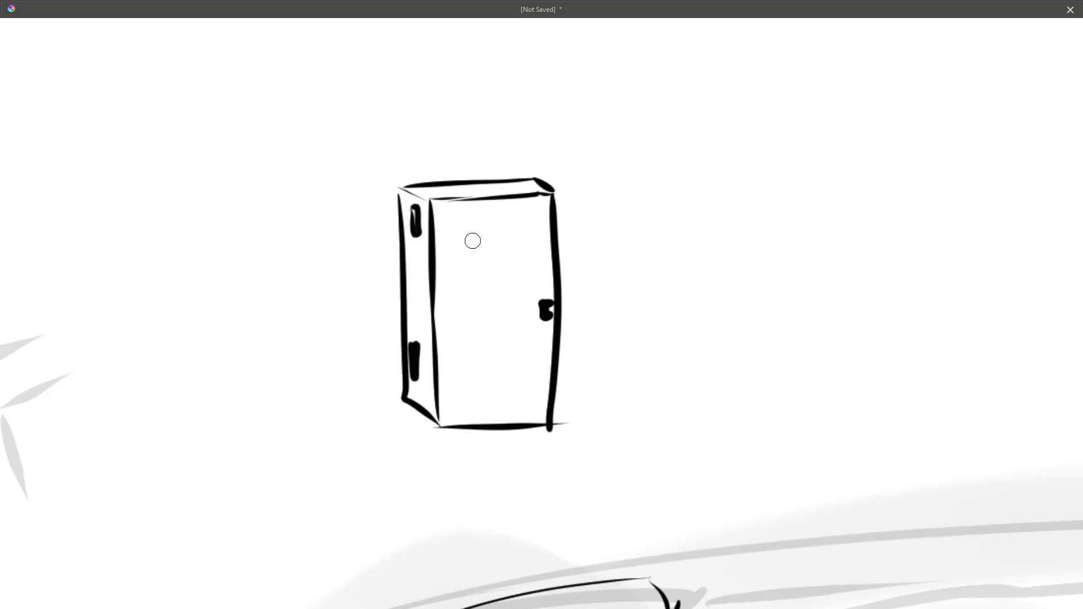
mouse_move(449, 246)
mouse_down()
mouse_move(525, 238)
mouse_move(500, 213)
mouse_move(524, 238)
mouse_up()
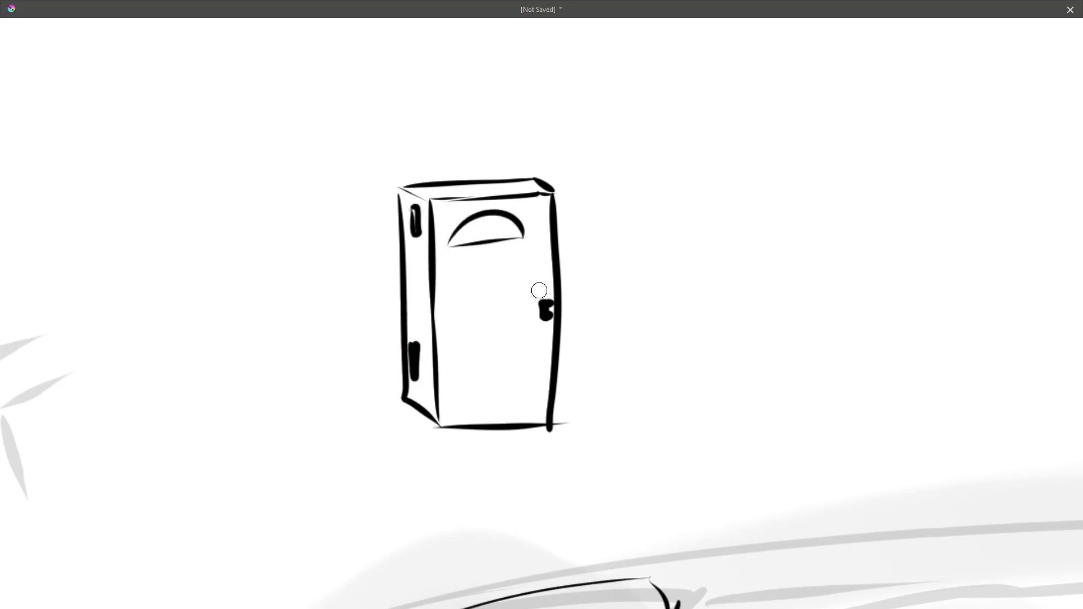
mouse_move(462, 300)
mouse_down()
mouse_move(484, 262)
mouse_move(465, 292)
mouse_move(520, 265)
mouse_move(502, 266)
mouse_up()
mouse_move(457, 335)
mouse_down()
mouse_move(486, 333)
mouse_move(468, 401)
mouse_move(458, 336)
mouse_move(520, 403)
mouse_move(502, 343)
mouse_up()
Draw a second, modern door beside the first, with a tall narrow window, a bar handle and a kick plate.
mouse_move(646, 190)
mouse_down()
mouse_move(657, 273)
mouse_move(721, 445)
mouse_move(813, 310)
mouse_move(788, 180)
mouse_move(646, 184)
mouse_up()
mouse_move(727, 210)
mouse_down()
mouse_move(744, 302)
mouse_move(755, 206)
mouse_move(728, 211)
mouse_up()
mouse_move(778, 279)
mouse_down()
mouse_move(790, 342)
mouse_move(791, 307)
mouse_up()
mouse_move(687, 434)
mouse_down()
mouse_move(810, 429)
mouse_move(766, 407)
mouse_move(688, 423)
mouse_move(798, 425)
mouse_up()
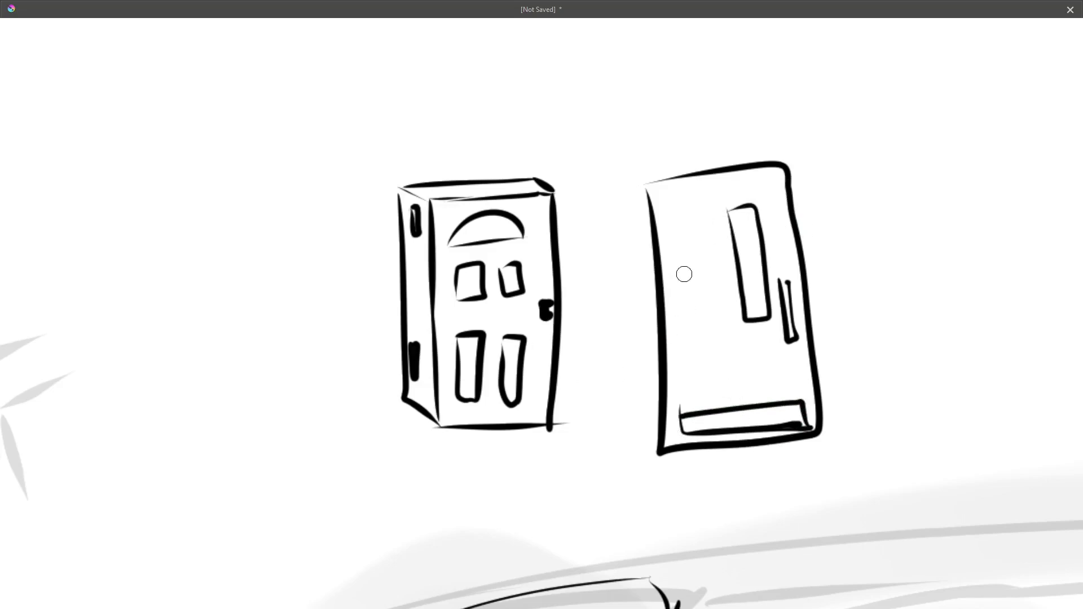
Hide all sketch layers except the white Layer 1 and add a new paint layer on top.
mouse_move(644, 300)
ctrl+middle_down()
mouse_move(648, 354)
mouse_move(550, 317)
ctrl+middle_up()
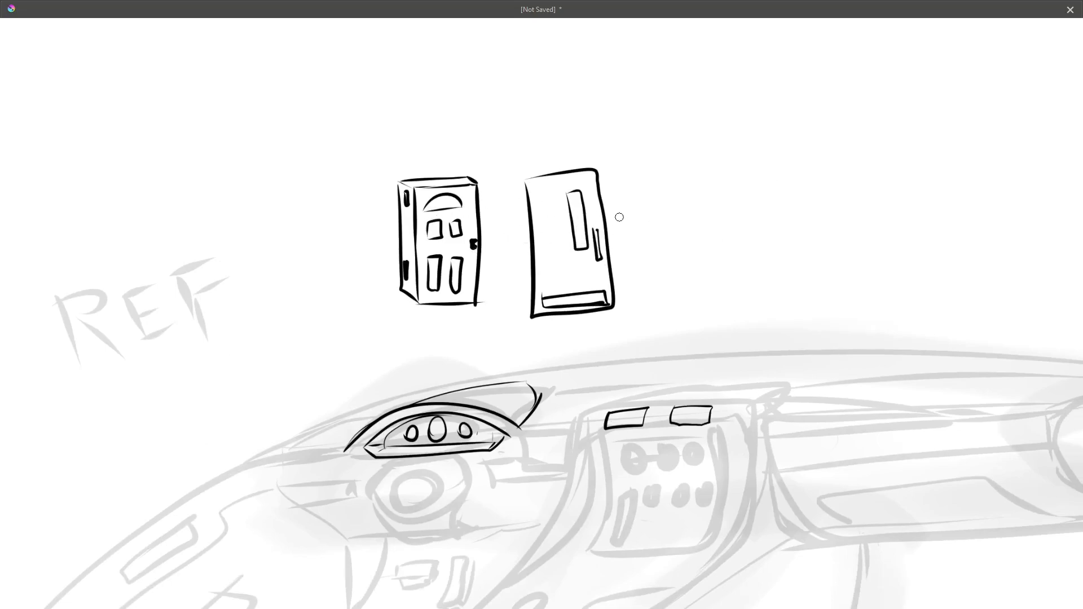
mouse_move(655, 343)
middle_down()
mouse_move(530, 237)
mouse_move(523, 254)
mouse_move(480, 245)
mouse_move(435, 355)
middle_up()
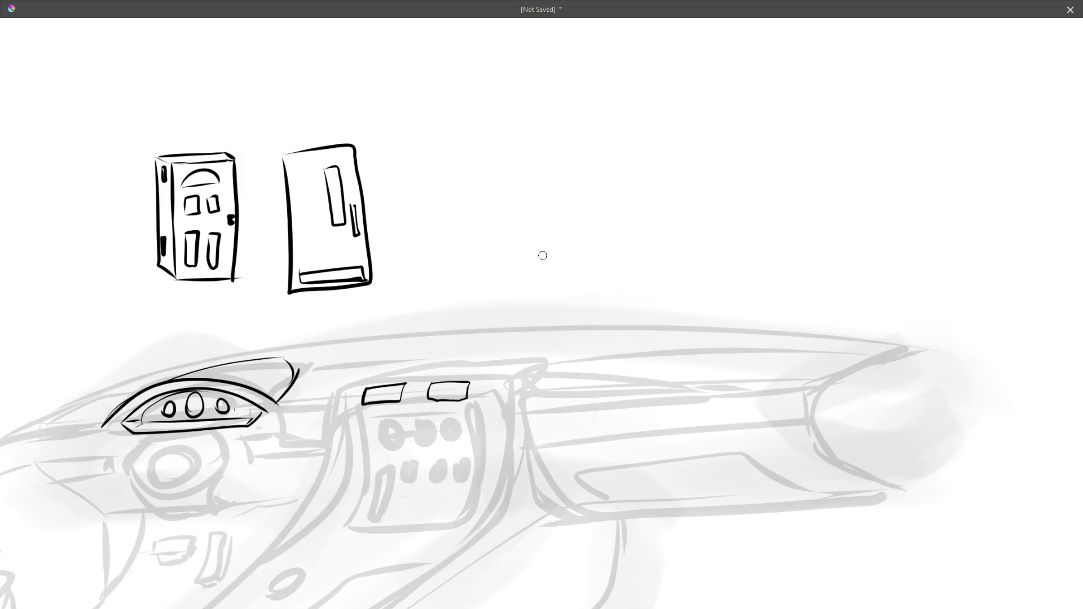
key(Tab)
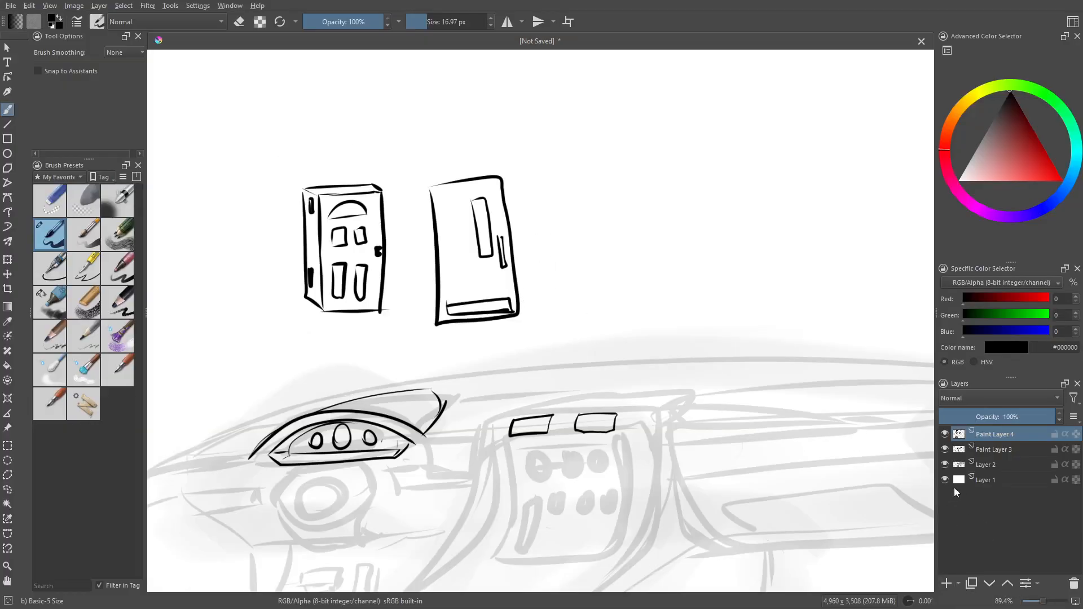
drag(946, 434, 946, 469)
click(946, 583)
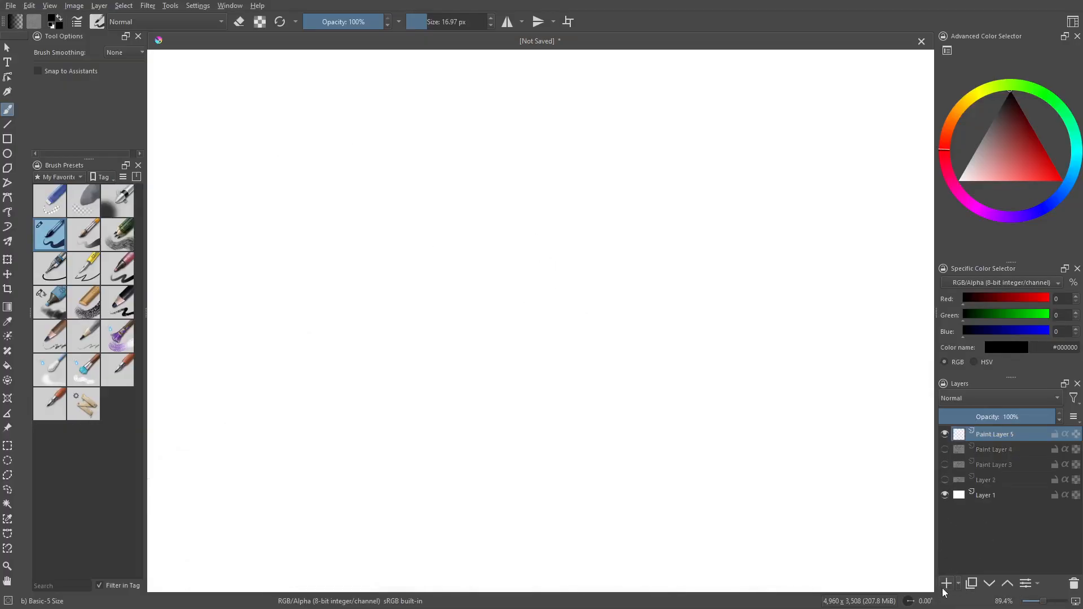
Enlarge the brush to about 41 px for silhouette sketching and undo the trial stroke.
shift+drag(411, 325, 428, 338)
mouse_move(391, 278)
mouse_down()
mouse_move(425, 249)
mouse_move(502, 247)
mouse_move(533, 232)
mouse_up()
key(ctrl+z)
shift+drag(461, 273, 456, 272)
key(ctrl)
key(ctrl+F1)
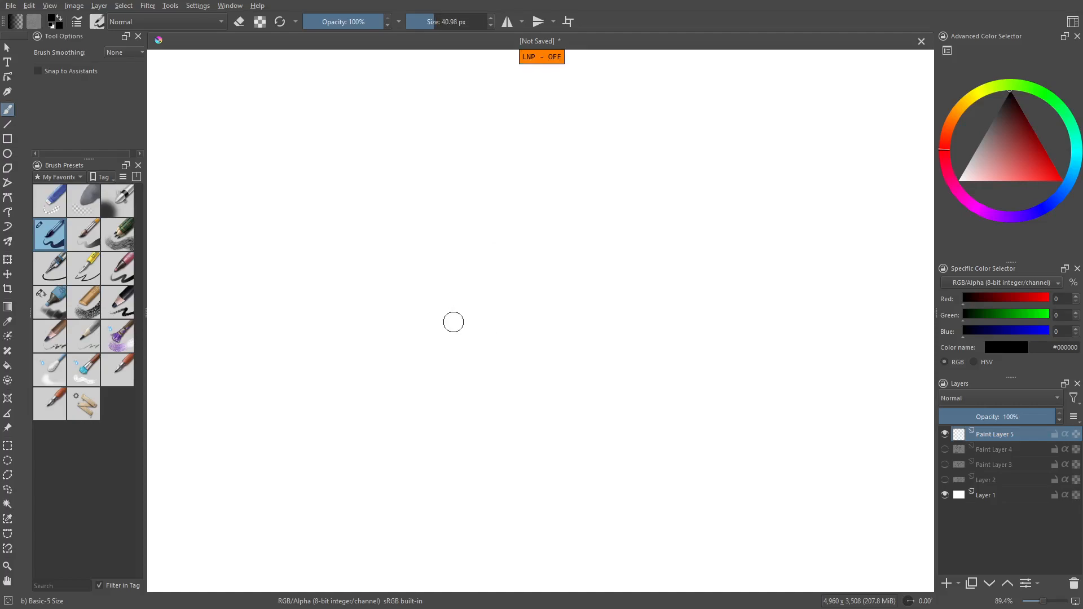
key(Tab)
mouse_move(360, 295)
mouse_down()
mouse_move(398, 275)
mouse_move(415, 310)
mouse_up()
key(ctrl+z)
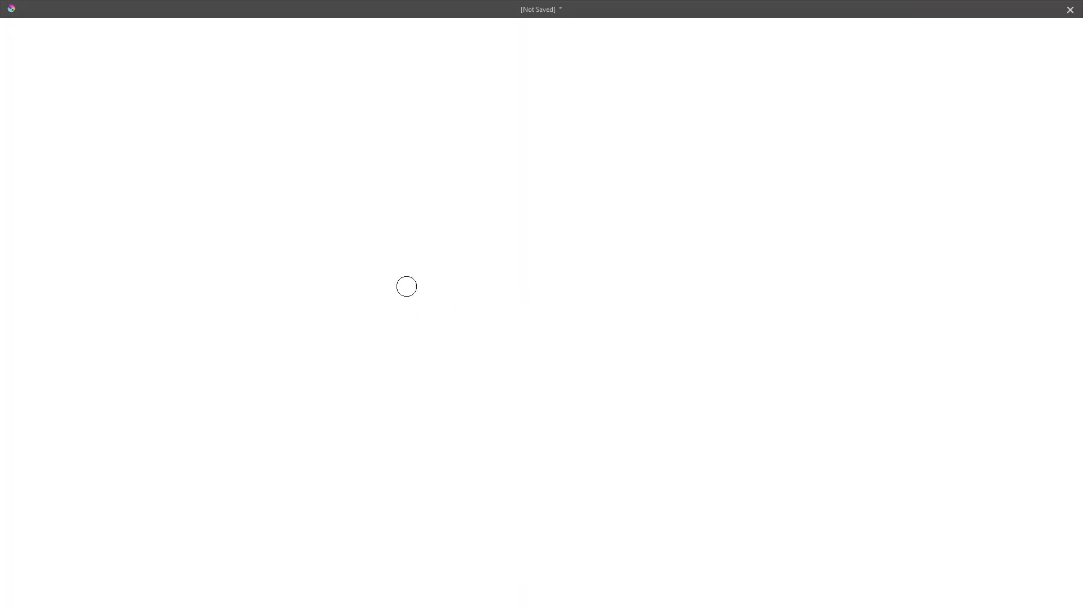
mouse_move(324, 264)
mouse_down()
mouse_move(440, 222)
mouse_move(417, 218)
mouse_move(468, 195)
mouse_up()
key(ctrl+z)
Paint the first rough, slanted black silhouette strokes on the empty canvas.
mouse_move(330, 264)
mouse_down()
mouse_move(367, 243)
mouse_move(328, 262)
mouse_up()
mouse_move(386, 244)
mouse_down()
mouse_move(440, 211)
mouse_move(365, 229)
mouse_move(413, 204)
mouse_up()
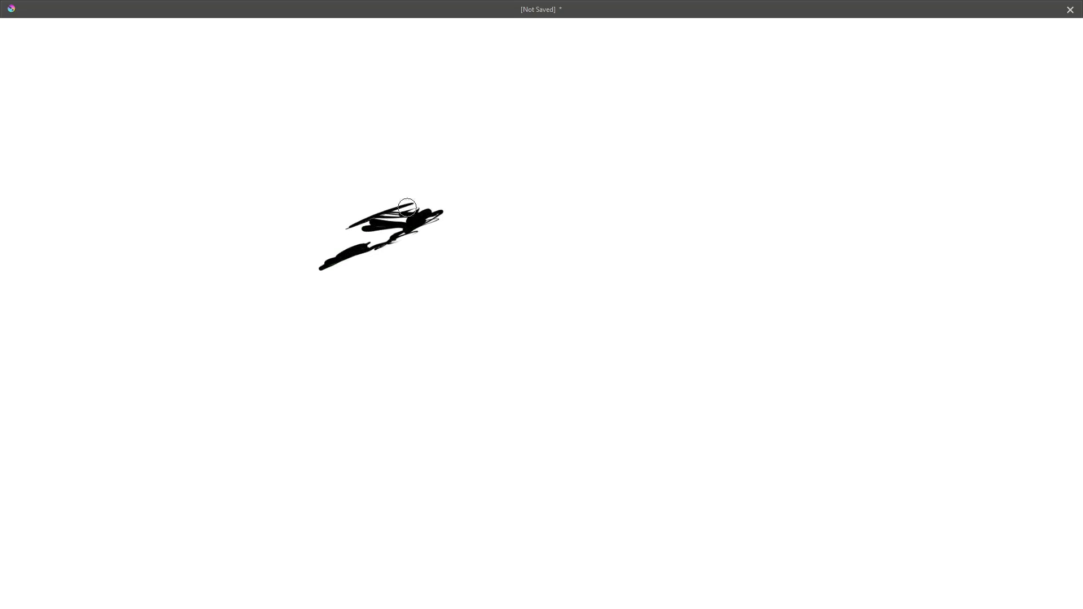
Sketch a thin-line wedge shape beside the black silhouette and remove it again.
mouse_move(112, 196)
mouse_down()
mouse_move(210, 163)
mouse_move(161, 233)
mouse_move(150, 212)
mouse_move(190, 218)
mouse_up()
key(ctrl+z)
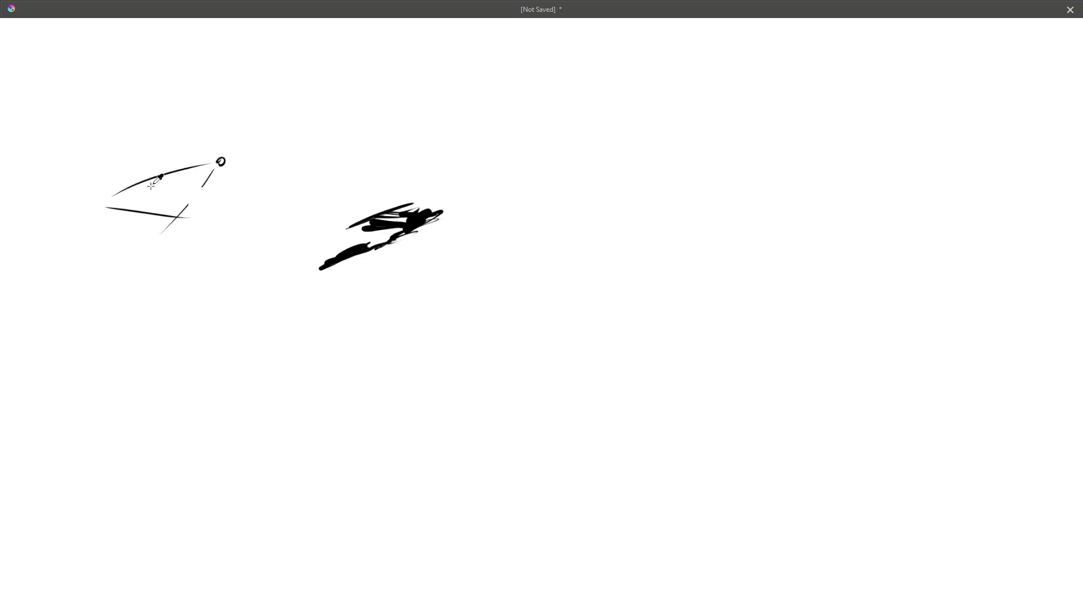
right_click(295, 330)
drag(295, 320, 316, 398)
click(304, 142)
mouse_move(121, 195)
mouse_down()
mouse_move(156, 163)
mouse_move(145, 210)
mouse_move(157, 233)
mouse_up()
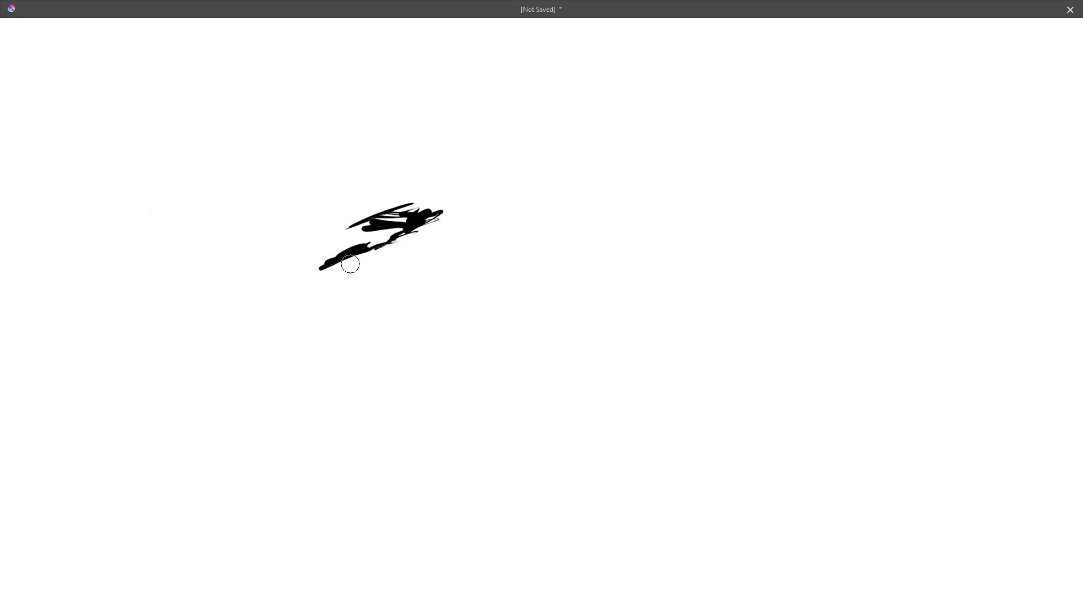
Extend the black silhouette into a long slanted body with a blocky, vertically ribbed end.
mouse_move(441, 214)
mouse_down()
mouse_move(416, 260)
mouse_move(326, 264)
mouse_up()
mouse_move(378, 234)
mouse_down()
mouse_move(316, 265)
mouse_move(335, 247)
mouse_move(299, 259)
mouse_up()
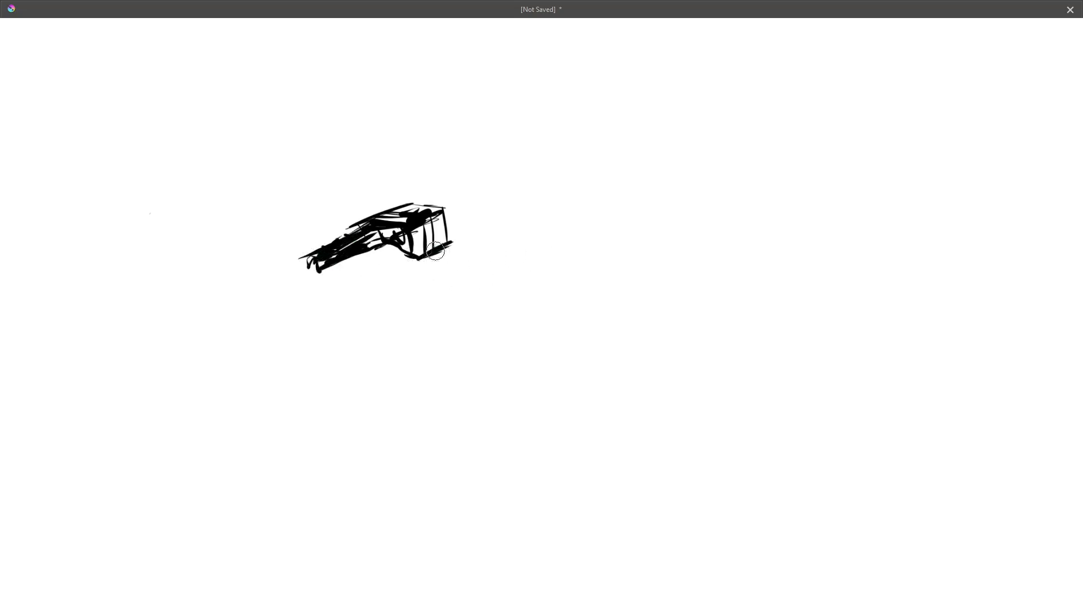
middle_drag(478, 263, 448, 254)
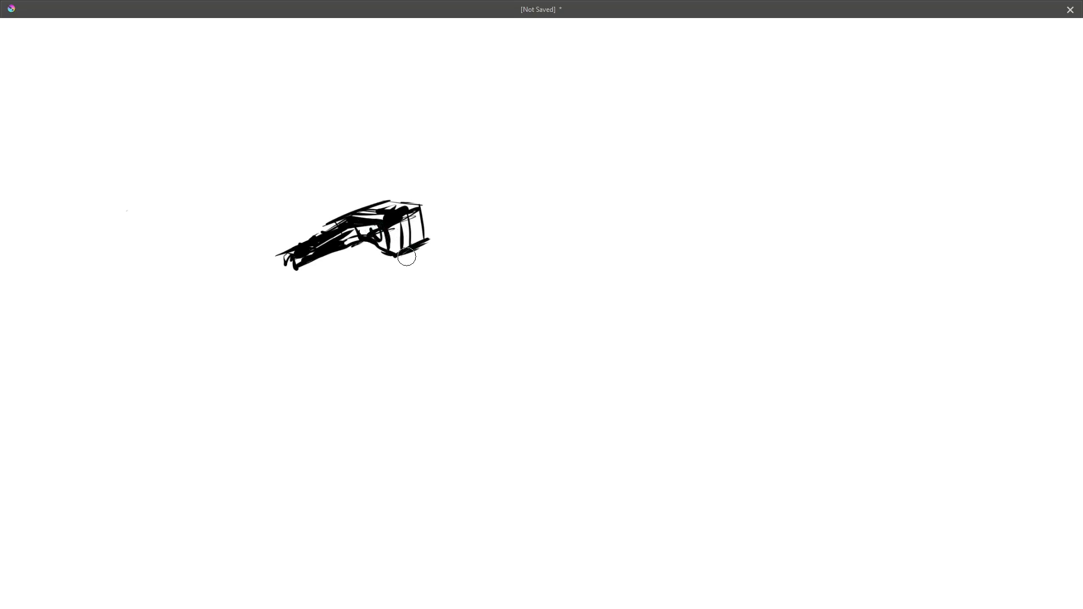
Darken the slanted head's blocky end and paint a segmented spine, hips and thick upper legs beneath it.
mouse_move(391, 239)
mouse_down()
mouse_move(426, 221)
mouse_move(421, 211)
mouse_up()
drag(394, 252, 415, 249)
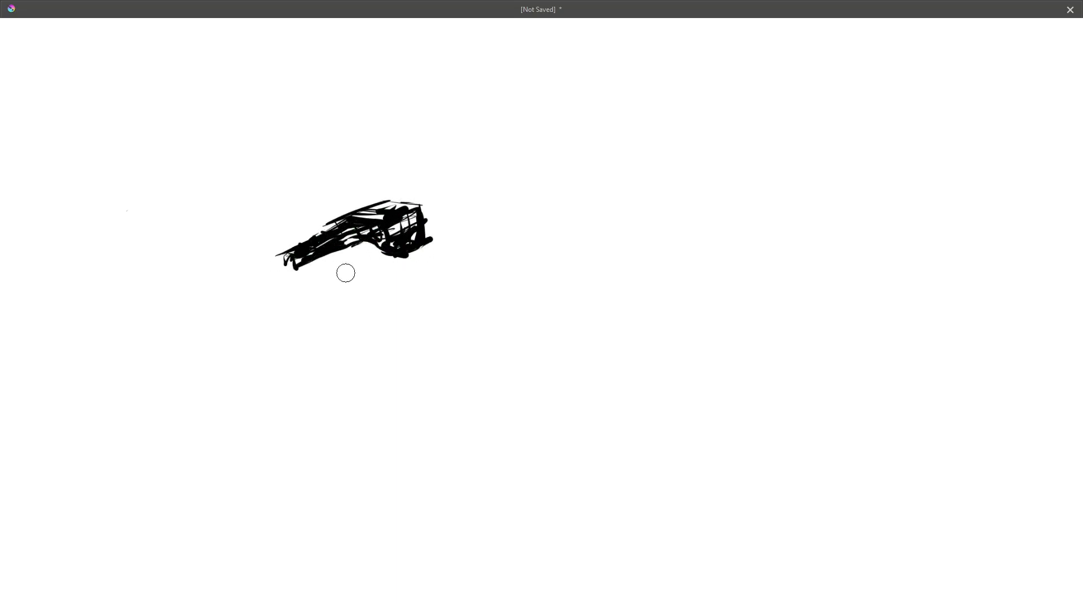
mouse_move(379, 244)
mouse_down()
mouse_move(388, 305)
mouse_move(388, 294)
mouse_move(362, 294)
mouse_move(402, 294)
mouse_move(392, 307)
mouse_move(406, 290)
mouse_move(389, 261)
mouse_move(375, 302)
mouse_move(408, 324)
mouse_move(372, 338)
mouse_move(437, 365)
mouse_move(423, 313)
mouse_move(390, 344)
mouse_up()
drag(390, 307, 378, 328)
drag(415, 343, 434, 359)
drag(409, 316, 417, 365)
drag(367, 332, 353, 347)
mouse_move(418, 333)
mouse_down()
mouse_move(404, 347)
mouse_move(348, 354)
mouse_move(356, 414)
mouse_up()
drag(360, 341, 354, 412)
drag(414, 366, 426, 403)
drag(415, 347, 419, 415)
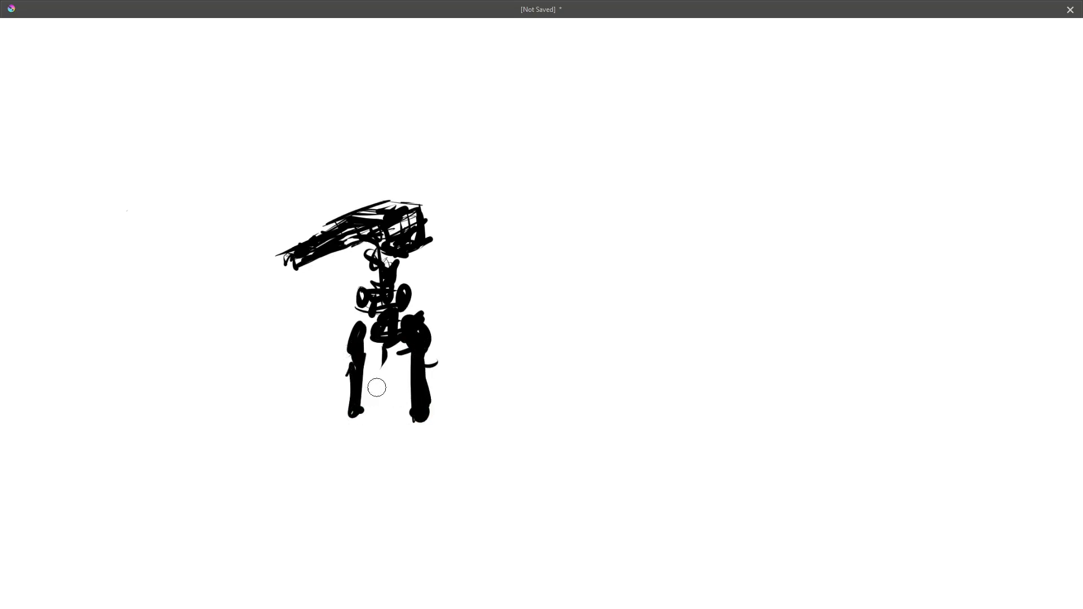
drag(369, 329, 363, 333)
mouse_move(299, 245)
mouse_down()
mouse_move(384, 204)
mouse_move(329, 223)
mouse_move(404, 202)
mouse_up()
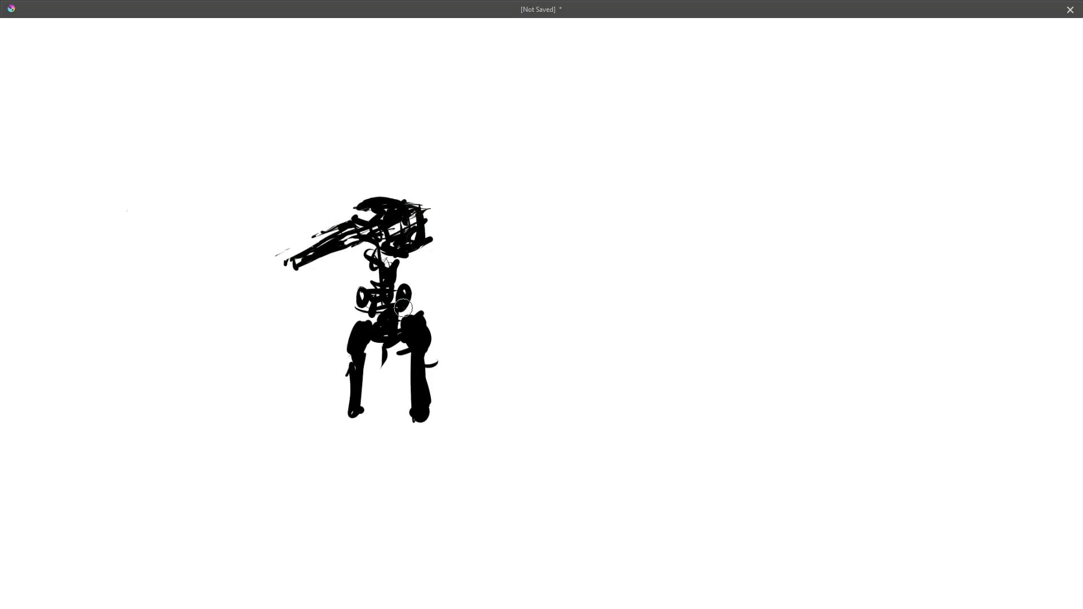
Paint thin lower legs and splayed feet to finish the standing black silhouette figure, and thicken its upper spine.
mouse_move(356, 430)
mouse_down()
mouse_move(362, 497)
mouse_move(357, 429)
mouse_up()
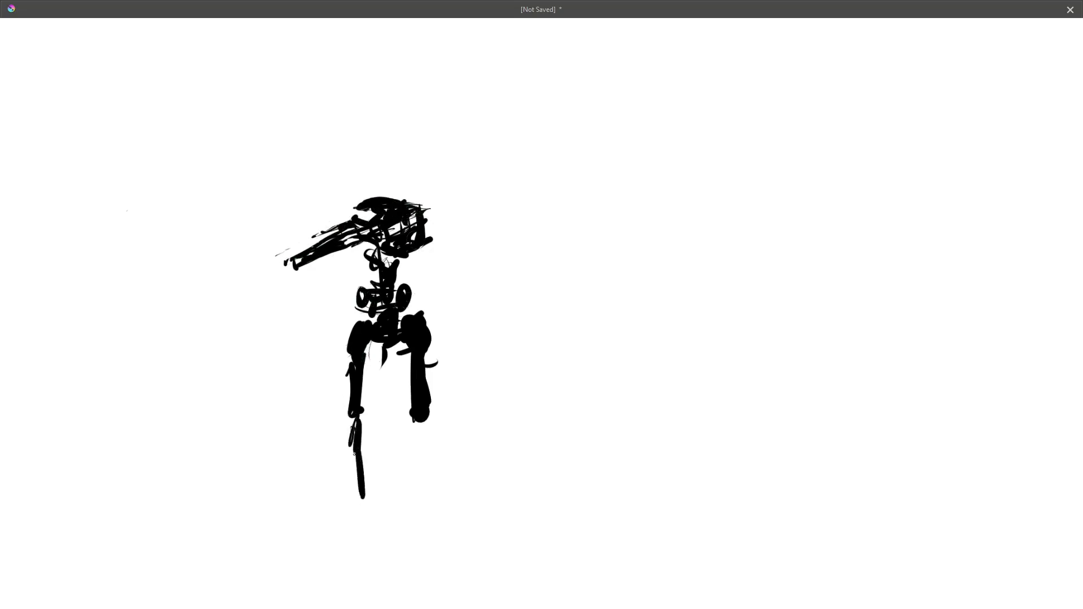
drag(359, 484, 372, 498)
drag(429, 421, 426, 451)
drag(418, 429, 430, 502)
mouse_move(432, 503)
mouse_down()
mouse_move(446, 483)
mouse_move(432, 503)
mouse_up()
drag(358, 496, 355, 500)
drag(424, 504, 407, 514)
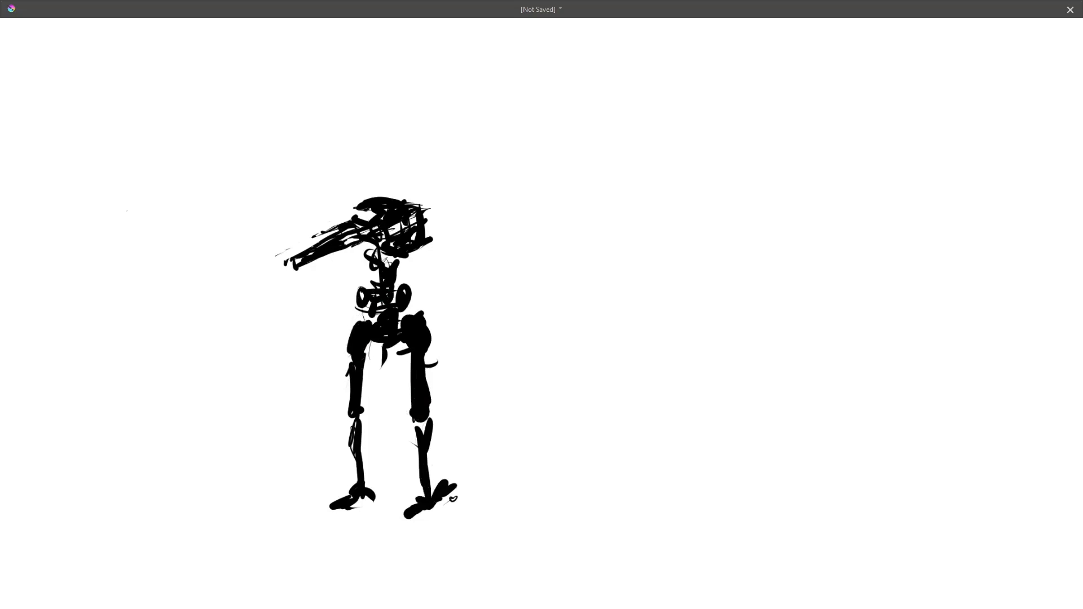
drag(382, 266, 395, 303)
Sketch the slanted top face and rear edge of an elongated box in the empty area beside the figure.
drag(528, 305, 420, 338)
mouse_move(489, 264)
mouse_down()
mouse_move(636, 205)
mouse_move(533, 254)
mouse_move(525, 293)
mouse_move(621, 251)
mouse_move(656, 215)
mouse_up()
drag(636, 207, 617, 263)
mouse_move(541, 241)
mouse_down()
mouse_move(480, 249)
mouse_move(575, 216)
mouse_up()
mouse_move(618, 210)
mouse_down()
mouse_move(550, 209)
mouse_move(575, 214)
mouse_up()
mouse_move(570, 202)
mouse_down()
mouse_move(462, 249)
mouse_move(555, 213)
mouse_up()
Add the box's front face and lower edges, with dark strokes dividing its long side.
drag(474, 250, 480, 281)
mouse_move(483, 245)
mouse_down()
mouse_move(477, 294)
mouse_move(524, 293)
mouse_up()
mouse_move(485, 288)
mouse_down()
mouse_move(530, 317)
mouse_move(643, 252)
mouse_move(480, 308)
mouse_up()
mouse_move(474, 304)
mouse_down()
mouse_move(520, 316)
mouse_move(481, 312)
mouse_up()
mouse_move(475, 290)
mouse_down()
mouse_move(486, 315)
mouse_move(585, 292)
mouse_up()
drag(612, 274, 554, 293)
drag(571, 233, 569, 268)
mouse_move(581, 232)
mouse_down()
mouse_move(588, 252)
mouse_move(578, 237)
mouse_move(577, 255)
mouse_up()
drag(523, 229, 566, 219)
Outline the overhanging top face and front vertical edges of a second slanted box beside the first.
middle_drag(575, 263, 500, 268)
middle_drag(587, 218, 493, 233)
drag(547, 238, 564, 229)
mouse_move(554, 240)
mouse_down()
mouse_move(670, 180)
mouse_move(584, 238)
mouse_move(605, 240)
mouse_up()
drag(612, 243, 697, 203)
mouse_move(637, 185)
mouse_down()
mouse_move(719, 182)
mouse_move(625, 231)
mouse_up()
drag(699, 205, 627, 235)
drag(627, 241, 626, 276)
drag(567, 244, 570, 284)
Close the second box's lower and rear edges, thicken its underside and block in a dark front opening.
drag(582, 276, 636, 272)
mouse_move(641, 267)
mouse_down()
mouse_move(623, 280)
mouse_move(727, 212)
mouse_up()
drag(714, 200, 710, 232)
mouse_move(707, 230)
mouse_down()
mouse_move(626, 283)
mouse_move(658, 275)
mouse_up()
drag(704, 236, 672, 271)
mouse_move(605, 227)
mouse_down()
mouse_move(682, 199)
mouse_move(626, 214)
mouse_up()
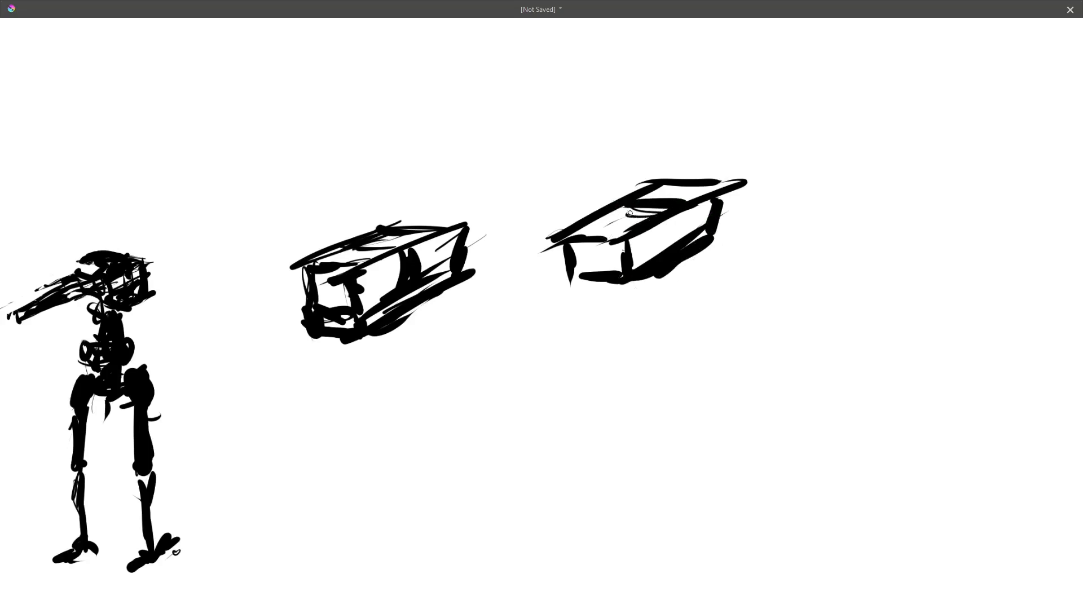
mouse_move(593, 245)
mouse_down()
mouse_move(605, 272)
mouse_move(612, 249)
mouse_up()
Build up chunky black blocks along the second box's far upper edge and thicken its lower hull.
key(e)
key(e)
drag(557, 227, 586, 221)
mouse_move(585, 220)
mouse_down()
mouse_move(603, 213)
mouse_move(576, 225)
mouse_up()
key(e)
mouse_move(556, 226)
mouse_down()
mouse_move(604, 200)
mouse_move(582, 223)
mouse_move(607, 213)
mouse_move(637, 185)
mouse_up()
key(e)
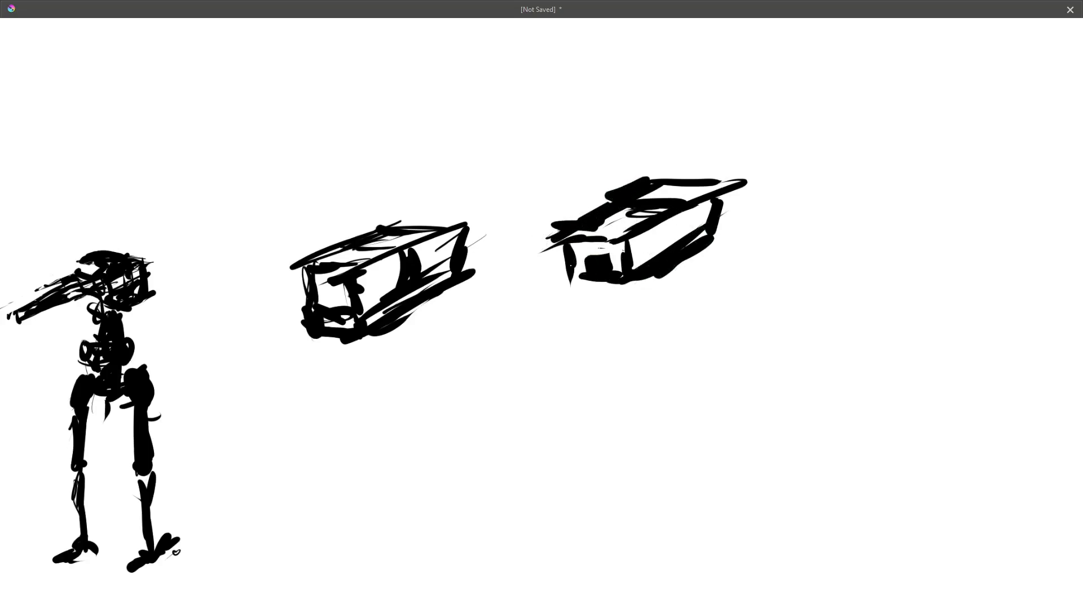
mouse_move(557, 251)
mouse_down()
mouse_move(573, 280)
mouse_move(632, 284)
mouse_move(721, 231)
mouse_move(739, 191)
mouse_move(679, 263)
mouse_up()
mouse_move(635, 307)
mouse_down()
mouse_move(662, 237)
mouse_move(652, 227)
mouse_up()
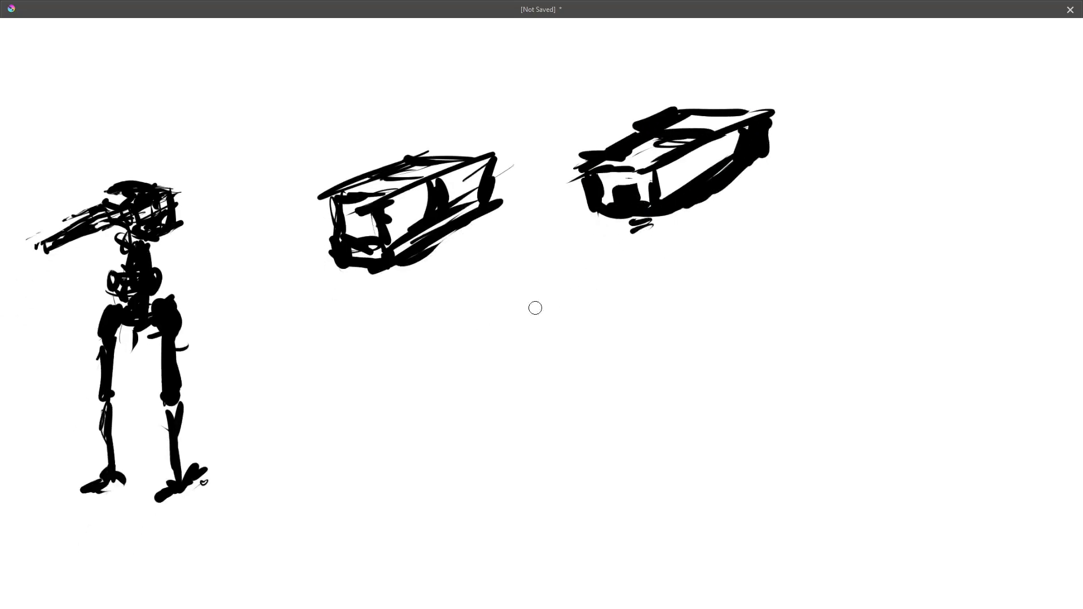
Switch to the e) Marker Dry brush preset and undo the trial strokes in the space below the boxes.
mouse_move(432, 373)
mouse_down()
mouse_move(538, 309)
mouse_move(424, 379)
mouse_move(464, 378)
mouse_move(479, 341)
mouse_move(540, 310)
mouse_move(504, 371)
mouse_move(497, 421)
mouse_move(445, 403)
mouse_move(446, 428)
mouse_move(483, 418)
mouse_move(499, 431)
mouse_up()
key(ctrl+z)
right_click(518, 346)
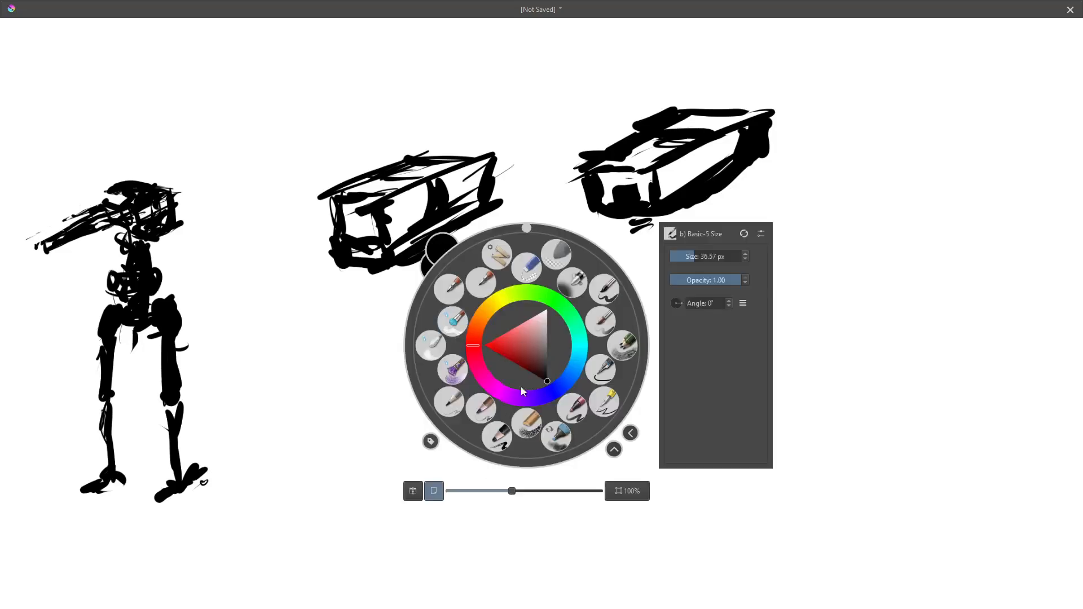
click(562, 440)
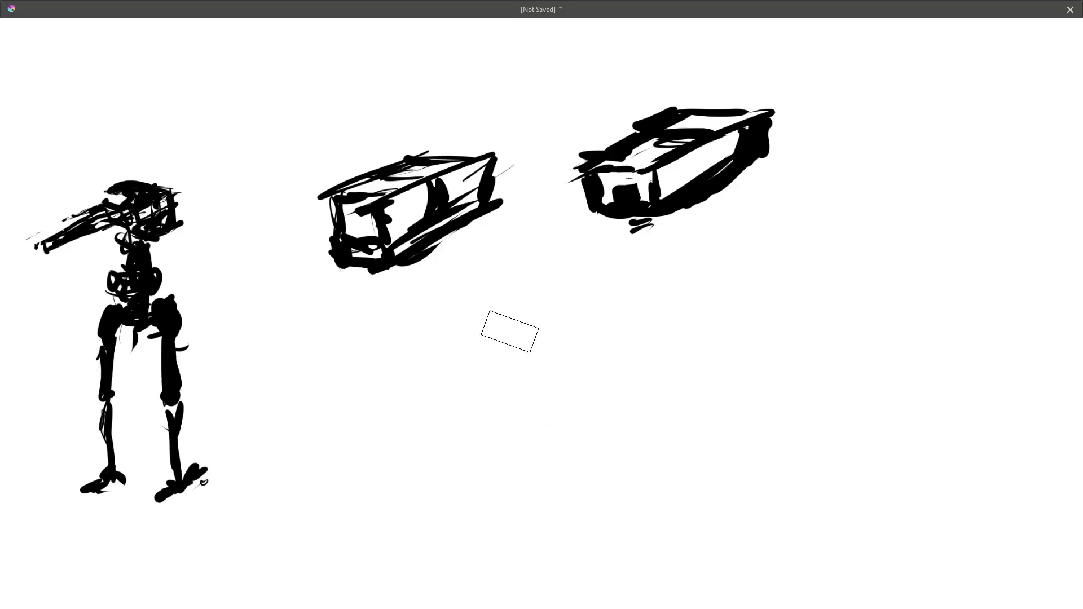
mouse_move(440, 361)
mouse_down()
mouse_move(515, 318)
mouse_move(520, 330)
mouse_move(482, 357)
mouse_move(509, 366)
mouse_move(469, 373)
mouse_move(553, 276)
mouse_move(537, 304)
mouse_move(447, 363)
mouse_move(453, 401)
mouse_move(558, 318)
mouse_move(539, 362)
mouse_move(493, 403)
mouse_move(584, 316)
mouse_move(561, 361)
mouse_move(446, 407)
mouse_move(485, 351)
mouse_move(445, 365)
mouse_move(523, 294)
mouse_up()
key(ctrl+z)
Paint a third slanted box in overlapping grey marker tones below the others and erase the stray paint along its top.
mouse_move(450, 337)
mouse_down()
mouse_move(544, 285)
mouse_move(409, 357)
mouse_move(556, 274)
mouse_up()
key(e)
mouse_move(556, 274)
mouse_down()
mouse_move(467, 314)
mouse_move(538, 285)
mouse_up()
drag(539, 285, 425, 350)
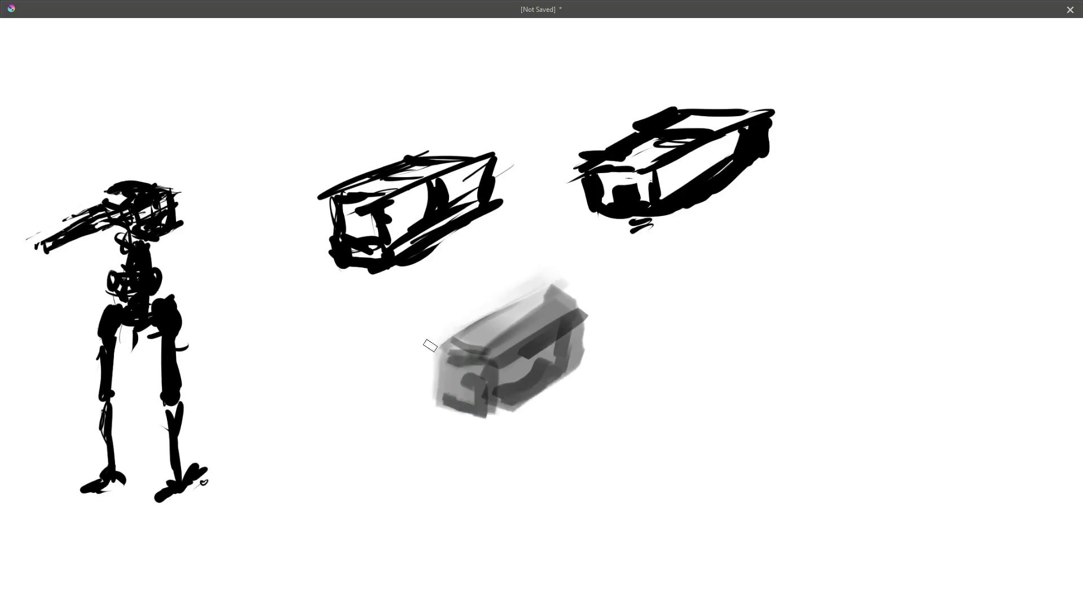
mouse_move(519, 277)
mouse_down()
mouse_move(587, 300)
mouse_move(549, 280)
mouse_move(542, 288)
mouse_up()
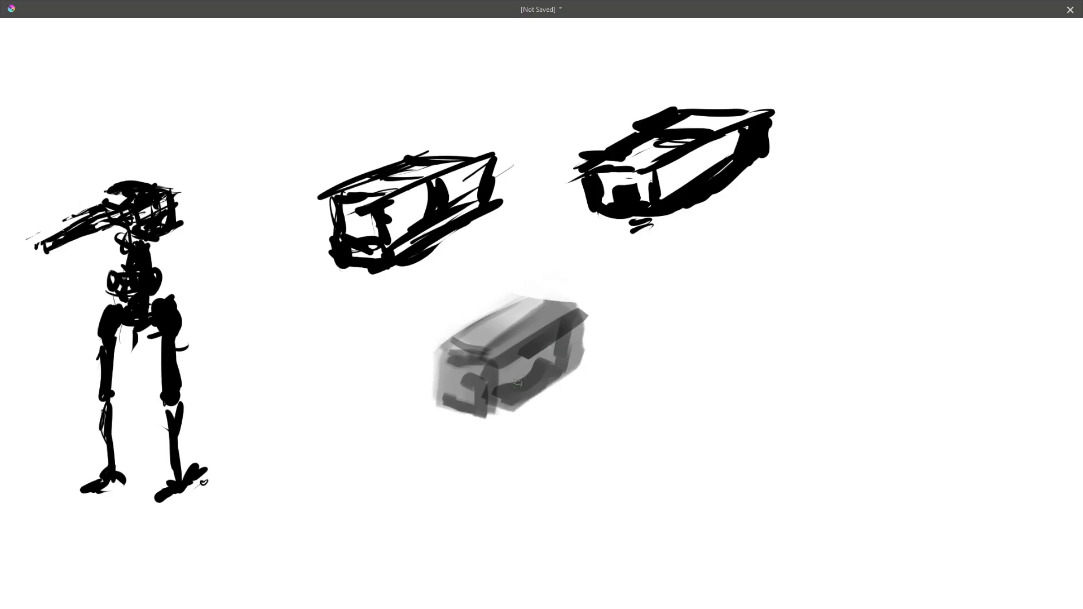
Sample greys from the marker box and paint them over its side and front to even out the shading.
ctrl+click(524, 373)
mouse_move(535, 366)
mouse_down()
mouse_move(545, 358)
mouse_move(496, 393)
mouse_move(454, 404)
mouse_move(460, 375)
mouse_move(485, 400)
mouse_move(513, 400)
mouse_up()
ctrl+click(475, 370)
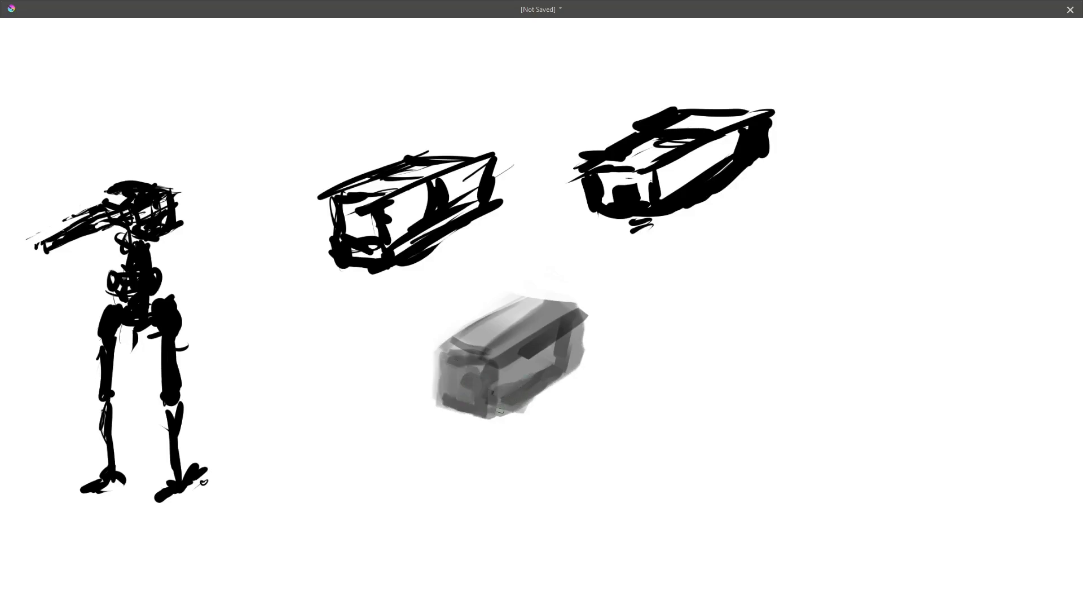
Lower the silhouette layer's opacity to 21% and add a new paint layer above it.
key(Tab)
drag(968, 417, 959, 418)
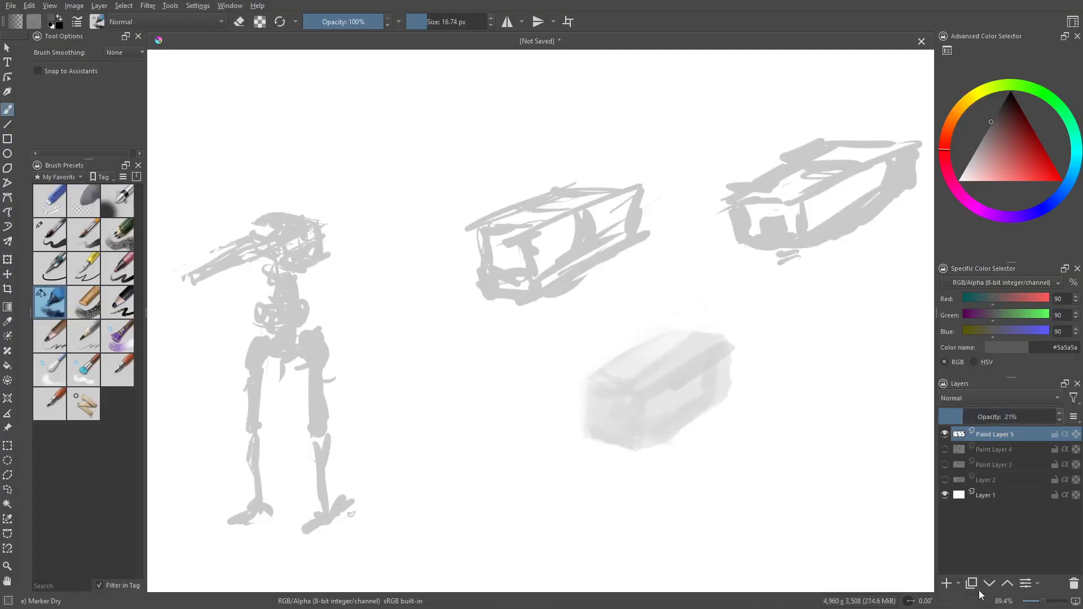
click(947, 583)
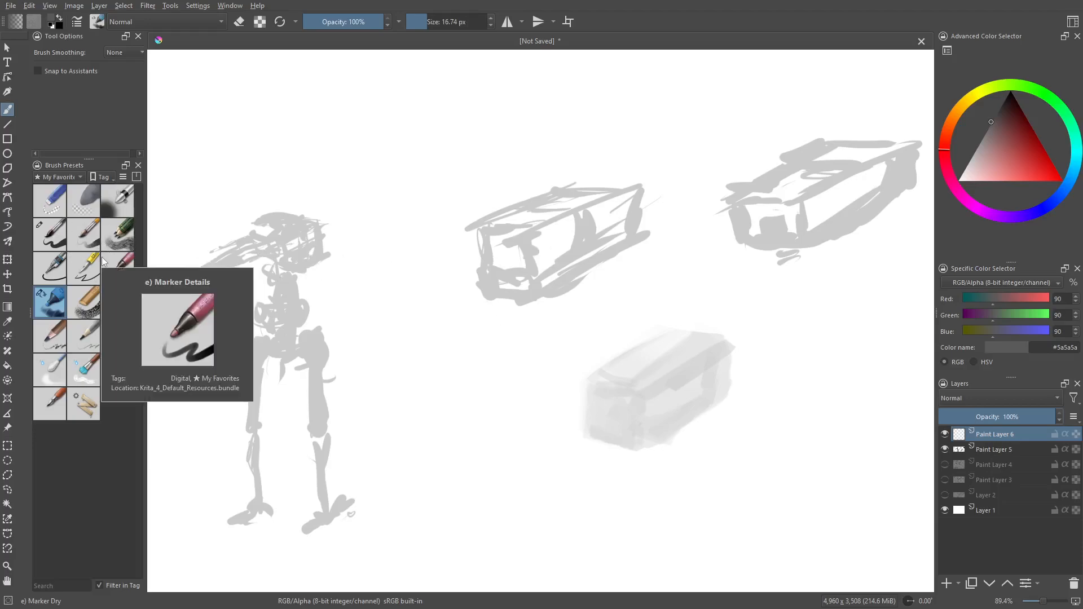
Choose the b) Basic-5 Size brush preset at its default 40 px and reset the foreground colour to black.
mouse_move(96, 277)
click(50, 234)
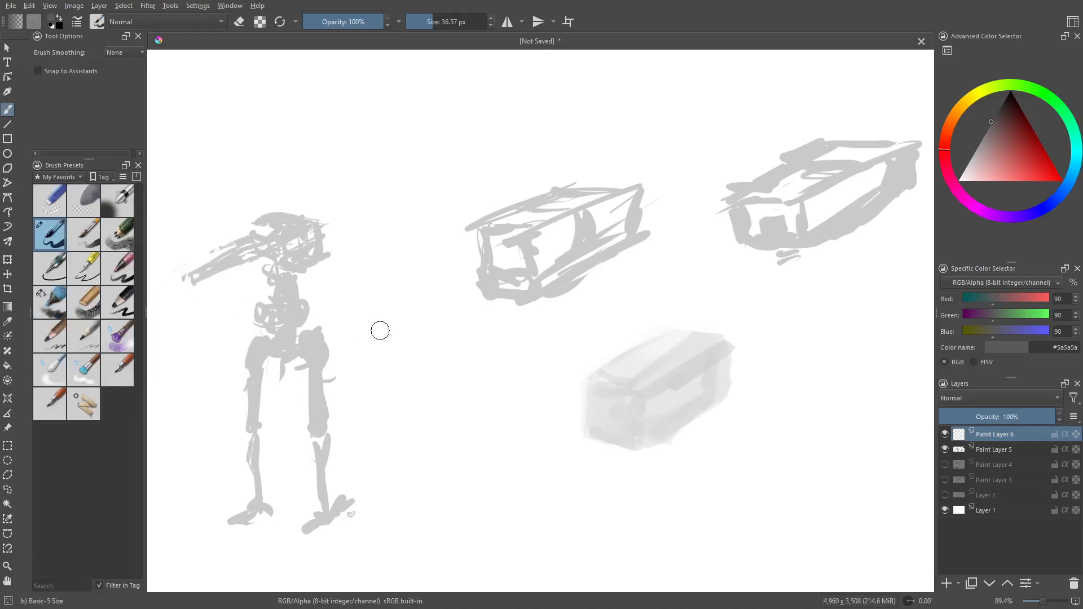
right_click(502, 299)
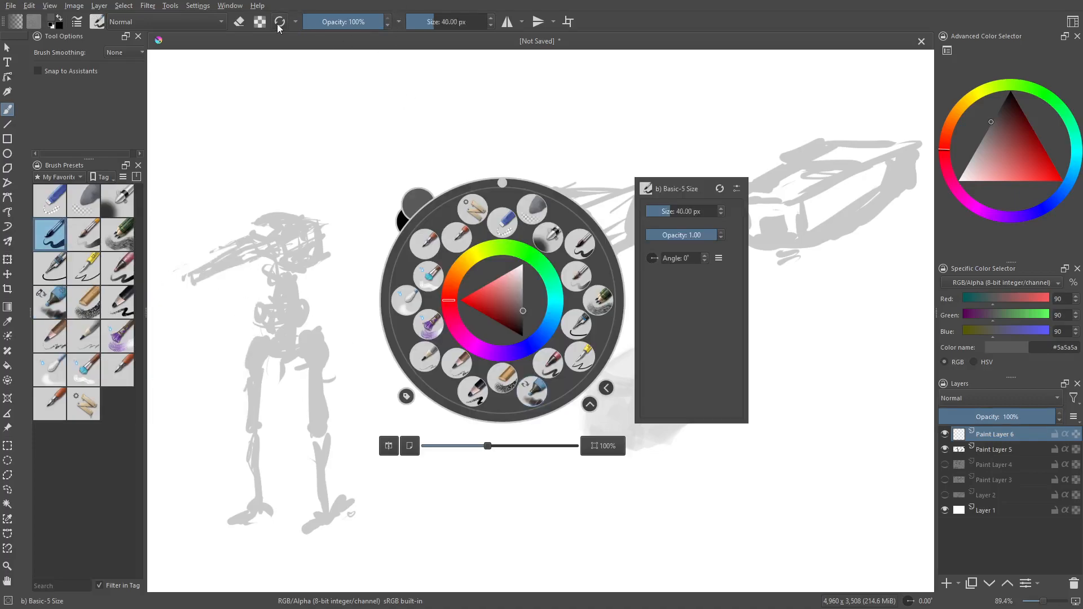
click(321, 101)
key(d)
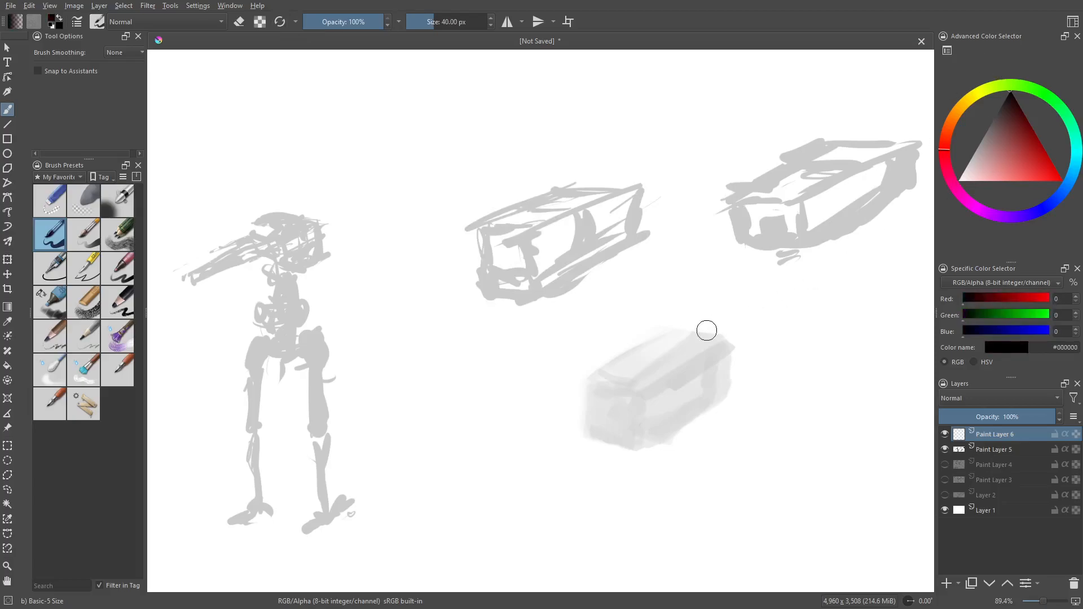
Reduce the brush size for line work over the faded second box and undo the trial stroke.
scroll(705, 361, up, 1)
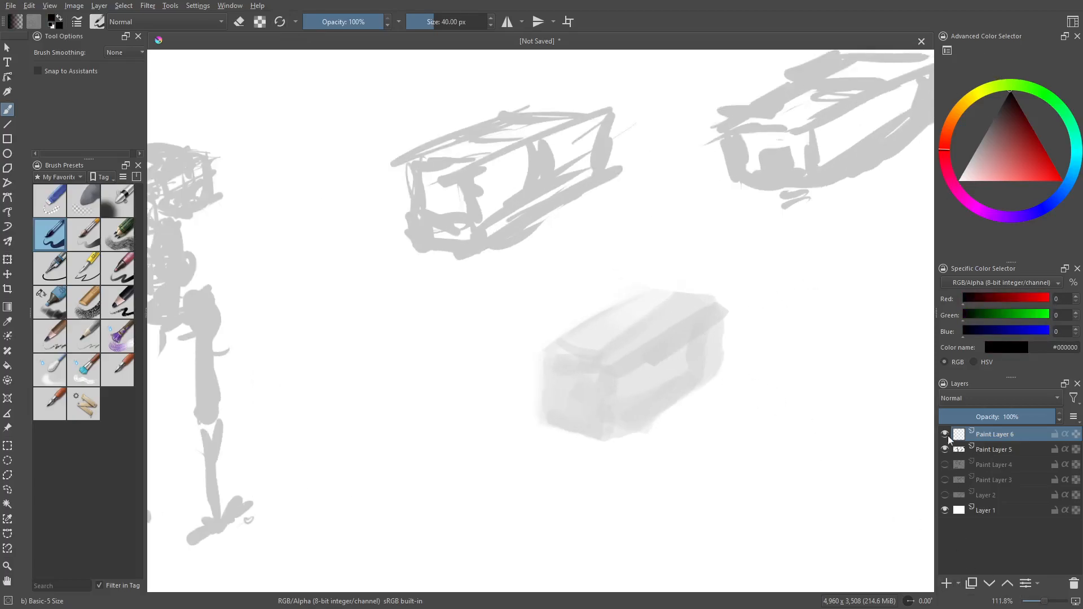
scroll(527, 276, up, 1)
key(Tab)
mouse_move(543, 170)
mouse_down()
mouse_move(576, 397)
mouse_move(194, 493)
mouse_up()
scroll(575, 397, up, 1)
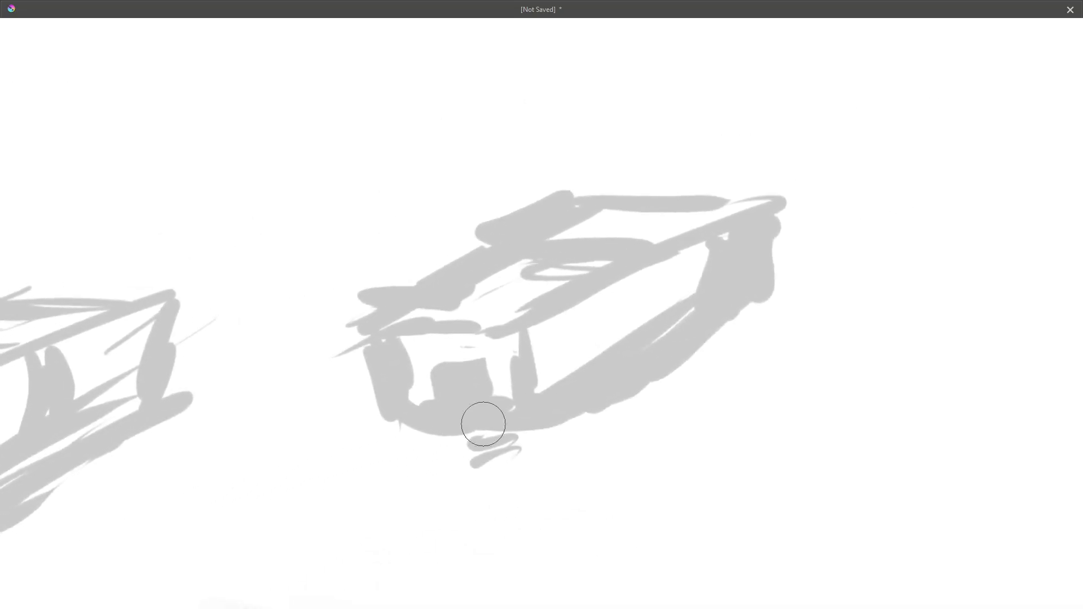
scroll(553, 401, up, 1)
mouse_move(486, 292)
shift+mouse_down()
mouse_move(431, 293)
mouse_move(491, 292)
shift+mouse_up()
drag(352, 325, 406, 293)
key(ctrl+z)
Ink a slanted cylinder with round end caps over the raised block on the second box's upper edge.
middle_drag(546, 234, 522, 237)
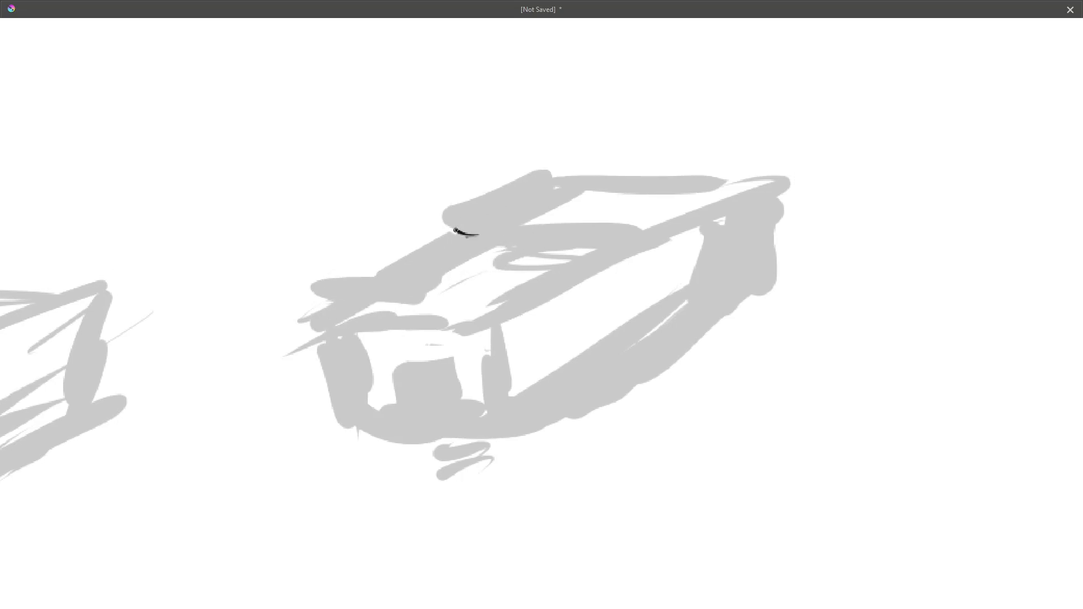
drag(477, 235, 462, 221)
drag(543, 181, 546, 175)
drag(459, 228, 550, 182)
drag(456, 206, 539, 172)
Ink the outline of the flat slanted roof panel beside the cylinder.
mouse_move(511, 223)
mouse_down()
mouse_move(512, 238)
mouse_move(587, 192)
mouse_up()
mouse_move(513, 231)
mouse_down()
mouse_move(626, 248)
mouse_move(730, 207)
mouse_up()
drag(668, 233, 763, 193)
drag(581, 190, 732, 182)
drag(650, 187, 767, 184)
drag(587, 186, 551, 182)
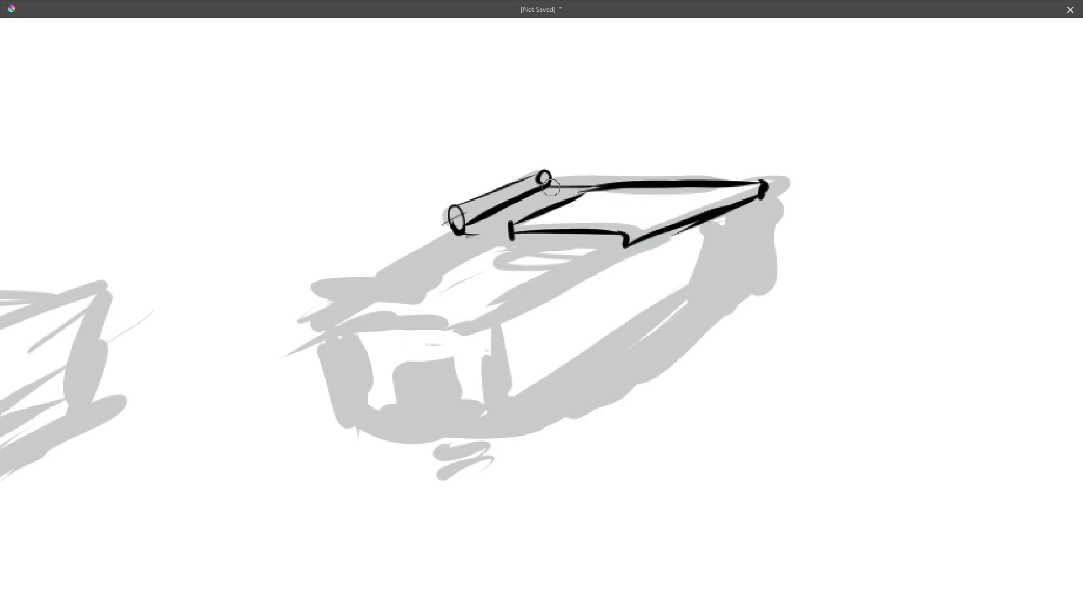
Add a thick front lip to the roof panel, a hooked recess below it and the start of the deck edge.
mouse_move(467, 235)
mouse_down()
mouse_move(635, 226)
mouse_move(626, 260)
mouse_move(488, 307)
mouse_up()
mouse_move(543, 237)
mouse_down()
mouse_move(505, 259)
mouse_move(591, 259)
mouse_up()
drag(519, 260, 545, 264)
middle_drag(497, 276, 554, 258)
drag(478, 260, 490, 254)
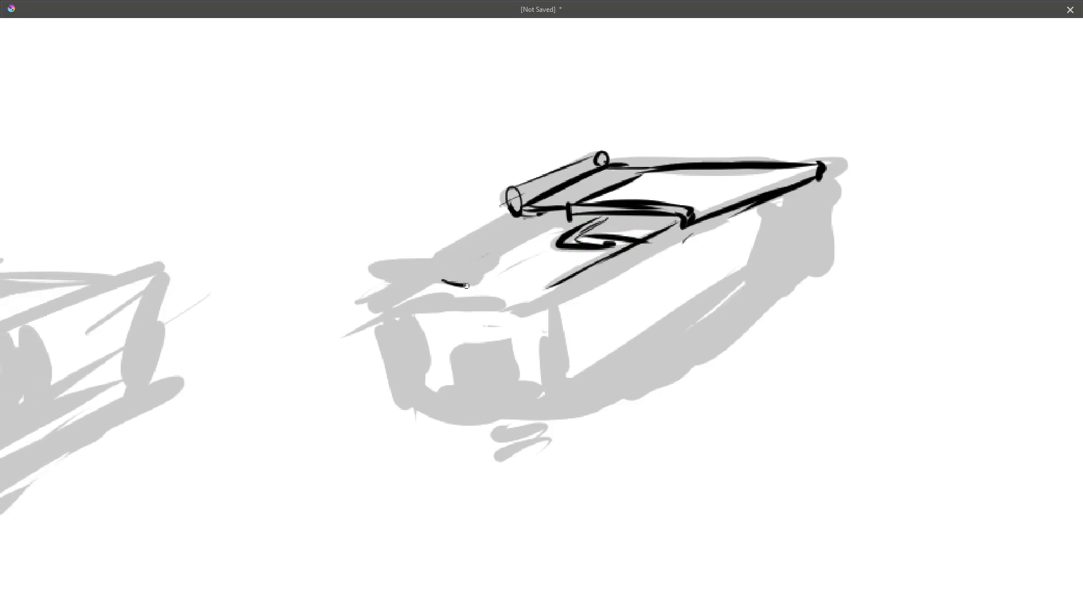
Ink a slanted rail with a notched bracket and small details running forward from the cylinder.
mouse_move(552, 226)
mouse_down()
mouse_move(492, 256)
mouse_move(494, 245)
mouse_move(464, 255)
mouse_up()
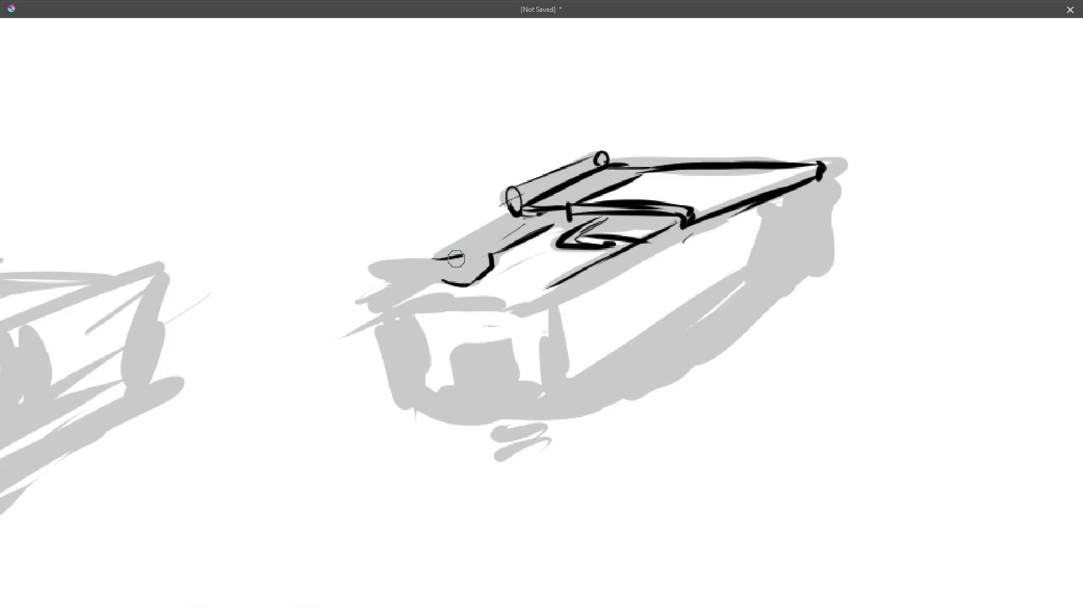
mouse_move(523, 225)
mouse_down()
mouse_move(461, 257)
mouse_move(506, 222)
mouse_up()
mouse_move(443, 254)
mouse_down()
mouse_move(507, 223)
mouse_move(668, 228)
mouse_move(419, 275)
mouse_move(498, 251)
mouse_move(461, 266)
mouse_up()
Extend the rail into a barrel-like tube and a pointed prong at the vehicle's front corner.
middle_drag(405, 285, 448, 269)
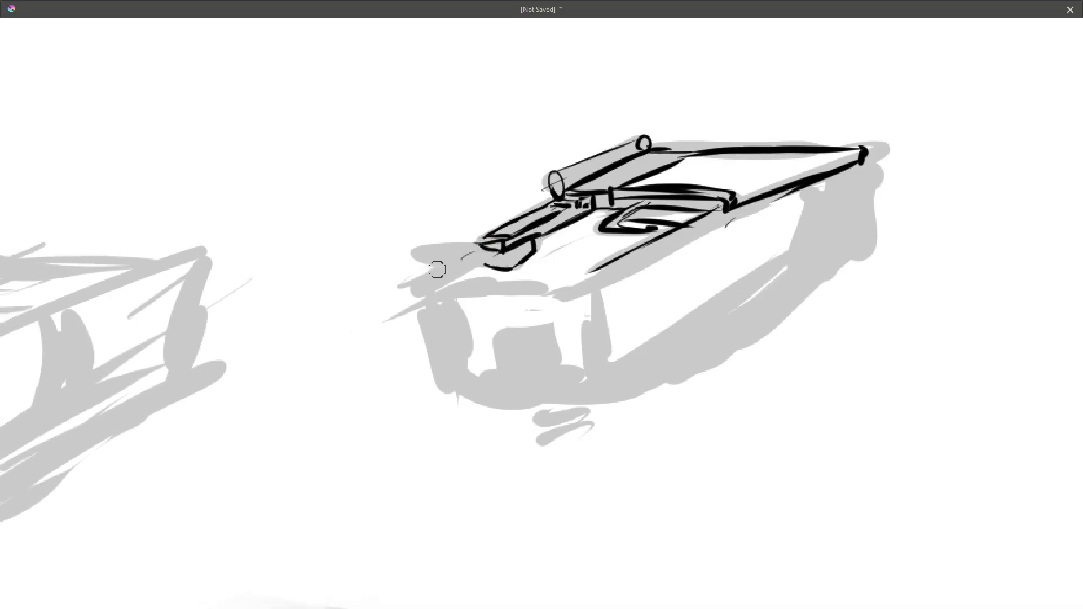
mouse_move(415, 257)
mouse_down()
mouse_move(479, 244)
mouse_move(411, 293)
mouse_move(413, 282)
mouse_move(468, 269)
mouse_up()
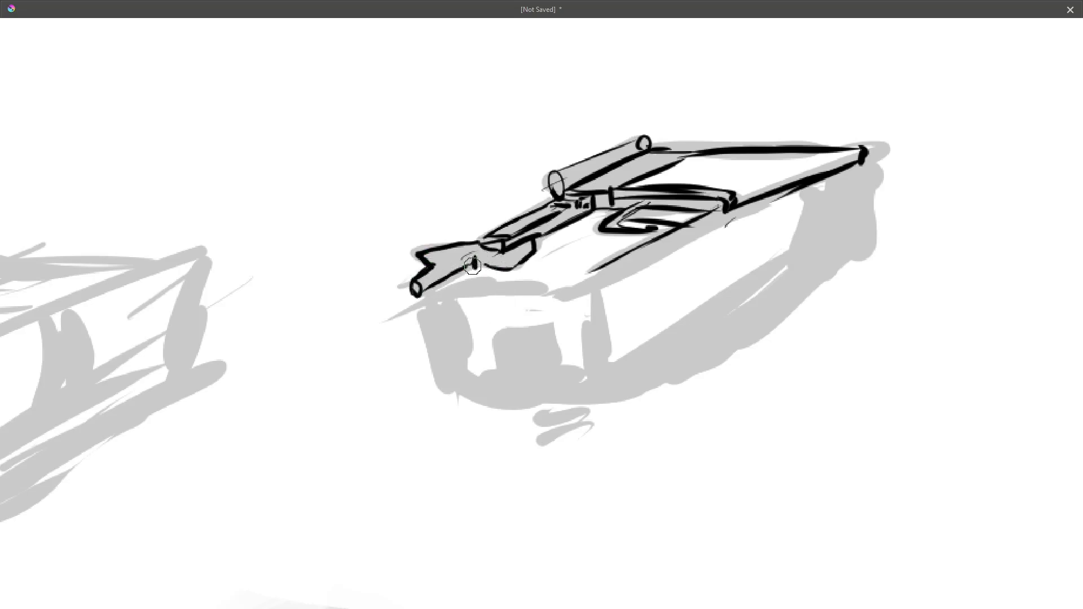
drag(431, 269, 415, 280)
drag(467, 251, 487, 241)
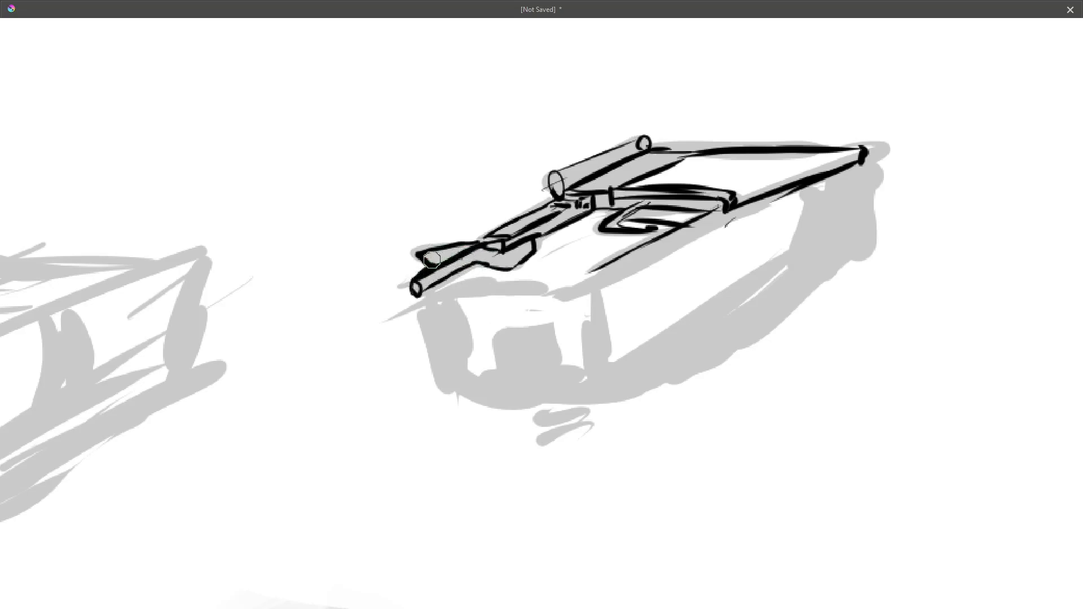
Ink the deck's front corner, the stepped front pillar and the lower side edge, undoing the stray strokes.
mouse_move(513, 313)
middle_down()
mouse_move(498, 286)
mouse_move(433, 311)
middle_up()
mouse_move(469, 322)
mouse_down()
mouse_move(497, 310)
mouse_move(467, 311)
mouse_up()
key(ctrl+z)
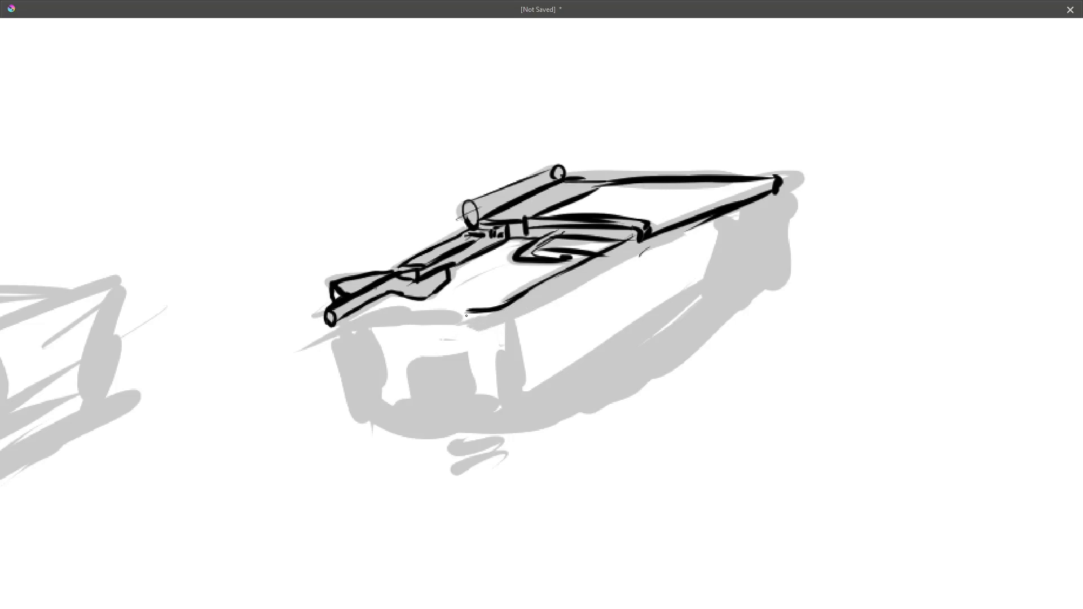
drag(508, 318, 506, 402)
key(ctrl+z)
mouse_move(515, 323)
mouse_down()
mouse_move(527, 392)
mouse_move(474, 404)
mouse_move(536, 389)
mouse_move(706, 279)
mouse_up()
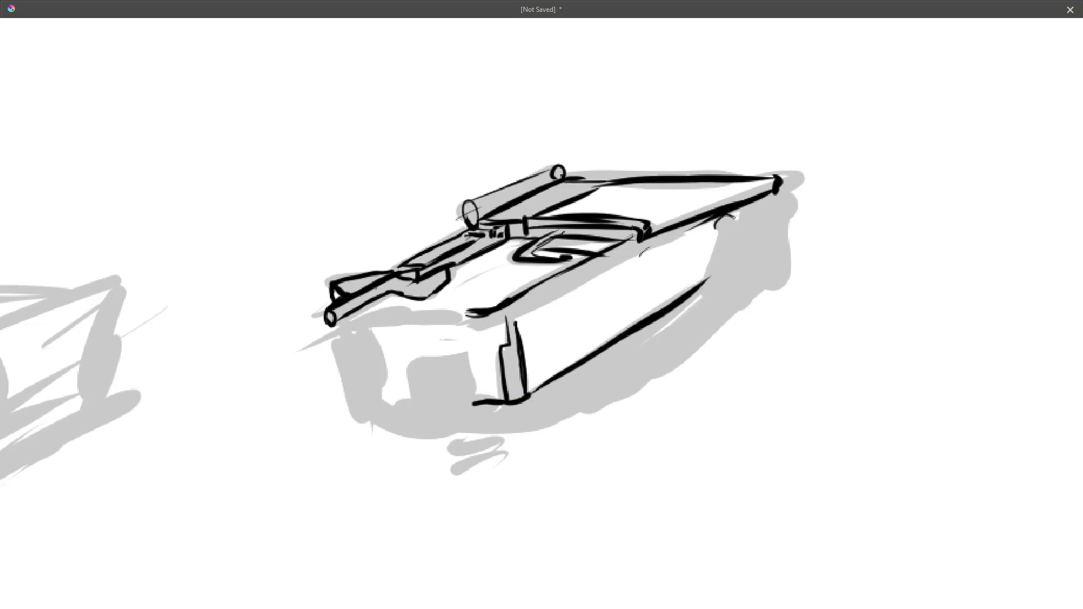
Ink the angled rear strut and the long tube along the lower side of the vehicle.
drag(734, 218, 713, 288)
mouse_move(723, 223)
mouse_down()
mouse_move(712, 293)
mouse_move(673, 329)
mouse_up()
mouse_move(538, 411)
mouse_down()
mouse_move(693, 316)
mouse_move(601, 381)
mouse_up()
drag(712, 295, 700, 311)
Undo a stray line under the side tube and ink the jagged underside edge and the hanging rear block.
mouse_move(550, 402)
mouse_down()
mouse_move(670, 314)
mouse_move(560, 386)
mouse_move(586, 410)
mouse_move(652, 381)
mouse_up()
key(ctrl+z)
mouse_move(585, 409)
mouse_down()
mouse_move(666, 357)
mouse_move(733, 330)
mouse_move(734, 318)
mouse_move(783, 289)
mouse_up()
mouse_move(758, 221)
mouse_down()
mouse_move(792, 213)
mouse_move(790, 192)
mouse_move(786, 285)
mouse_move(765, 290)
mouse_move(759, 279)
mouse_move(784, 284)
mouse_move(757, 254)
mouse_move(776, 286)
mouse_up()
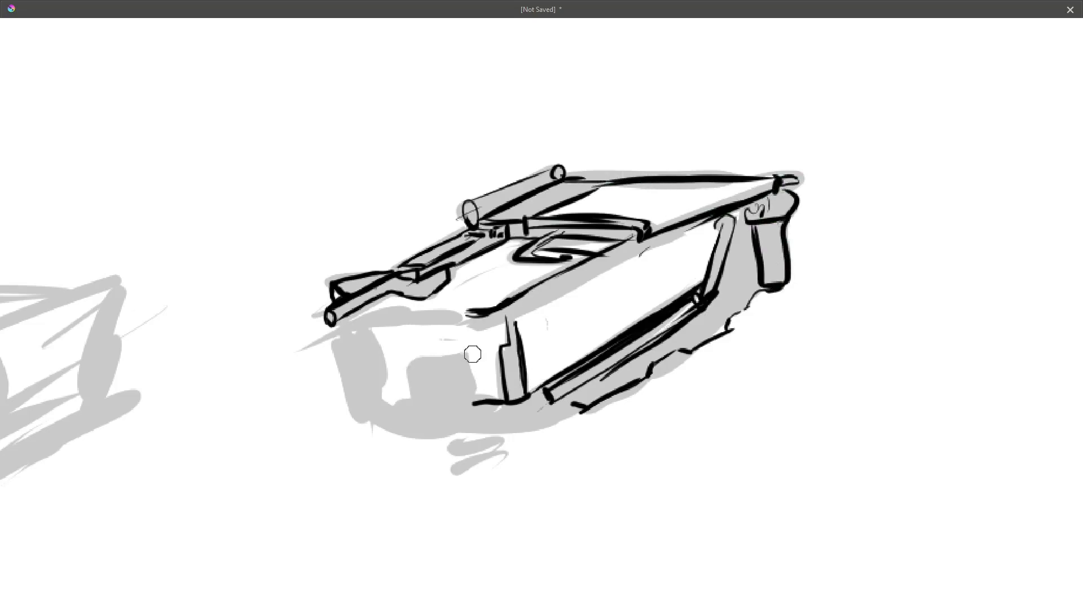
Outline the square opening in the vehicle's front face and a hanging cylinder below the barrel tip.
mouse_move(467, 353)
mouse_down()
mouse_move(477, 399)
mouse_move(440, 357)
mouse_move(408, 401)
mouse_up()
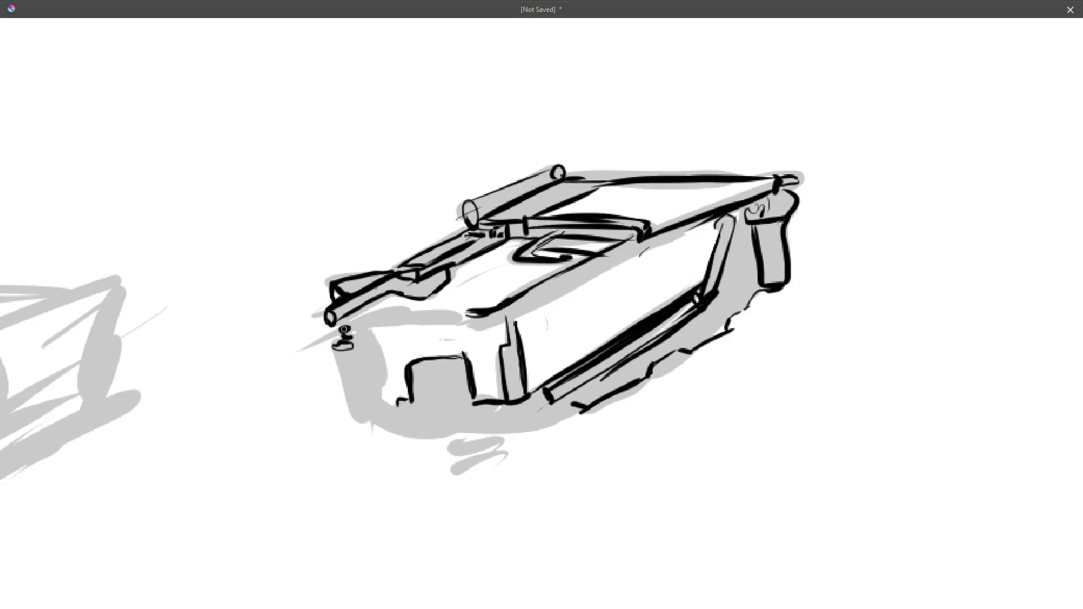
mouse_move(354, 336)
mouse_down()
mouse_move(342, 345)
mouse_move(366, 404)
mouse_up()
drag(336, 346, 342, 404)
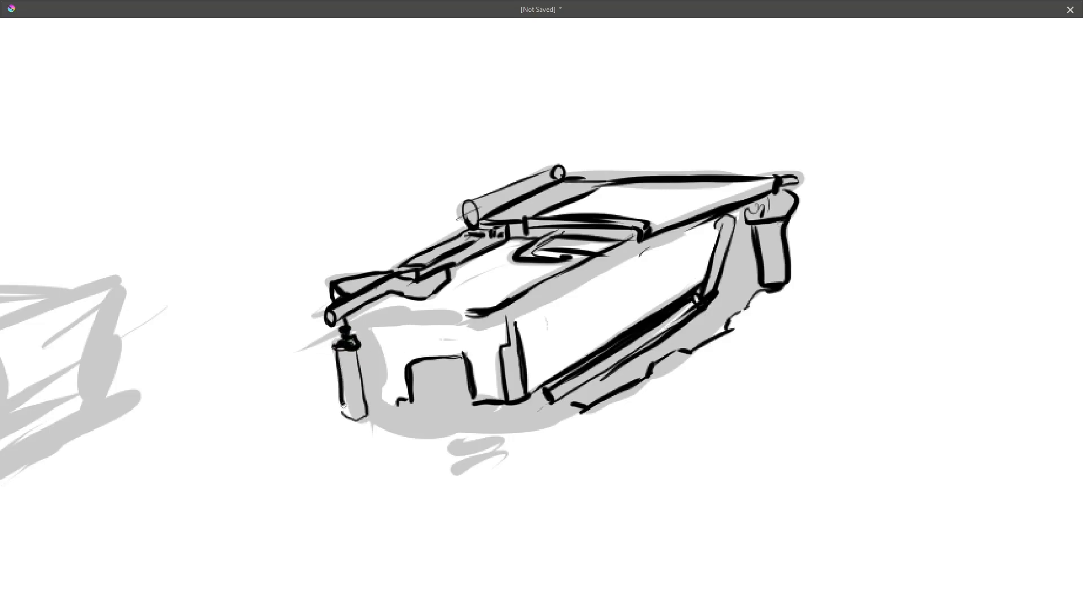
drag(356, 351, 363, 416)
Ink the front face's upper edge with its small raised tube, strengthen the deck edge and close the face's outer side.
mouse_move(364, 330)
mouse_down()
mouse_move(472, 320)
mouse_move(498, 330)
mouse_move(601, 272)
mouse_up()
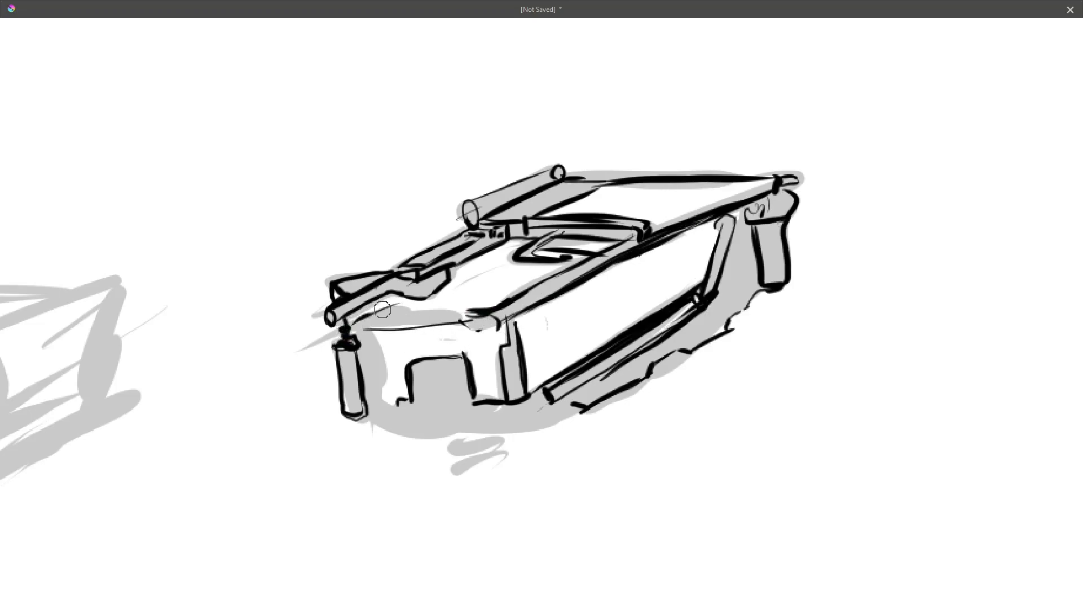
mouse_move(404, 310)
mouse_down()
mouse_move(459, 310)
mouse_move(391, 336)
mouse_up()
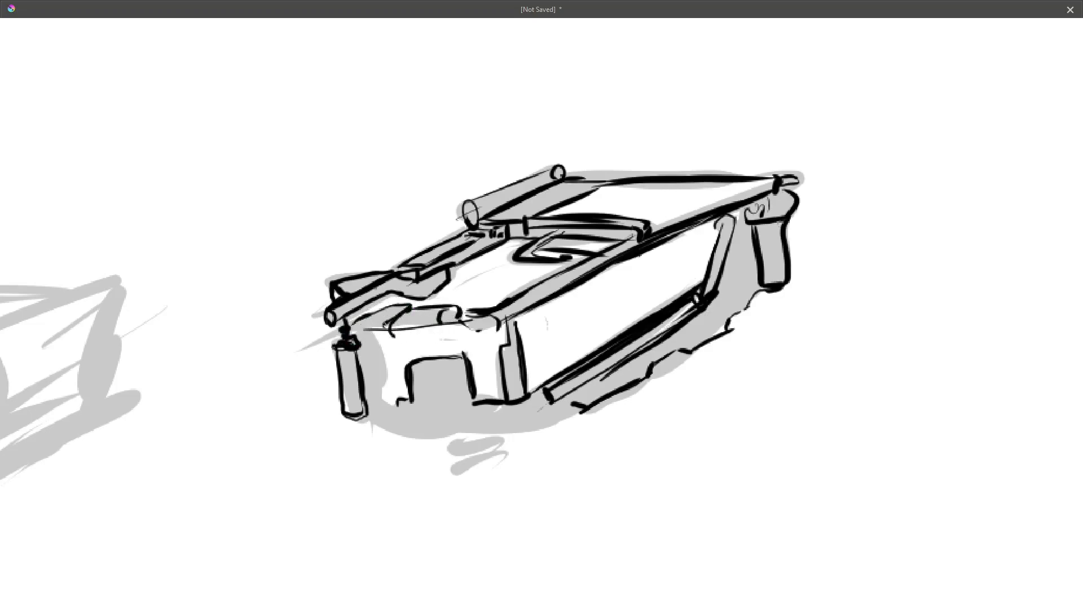
drag(375, 331, 373, 359)
drag(378, 339, 381, 397)
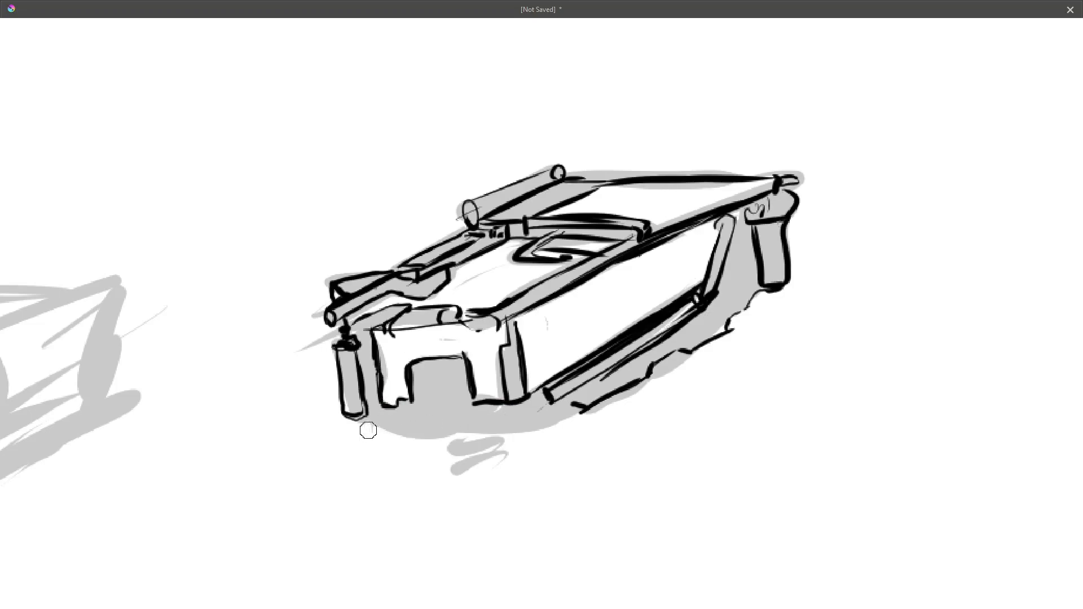
Ink the vehicle's lower front edge and continue the jagged underside line back to the hanging rear block.
mouse_move(369, 418)
mouse_down()
mouse_move(516, 429)
mouse_move(572, 407)
mouse_up()
drag(513, 426, 576, 405)
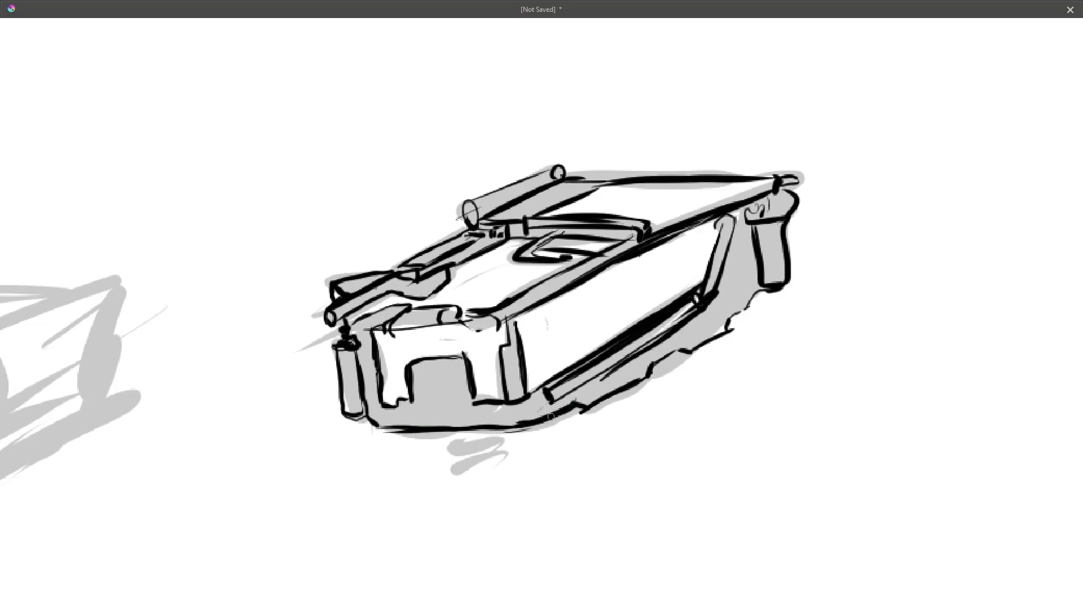
middle_drag(705, 316, 692, 328)
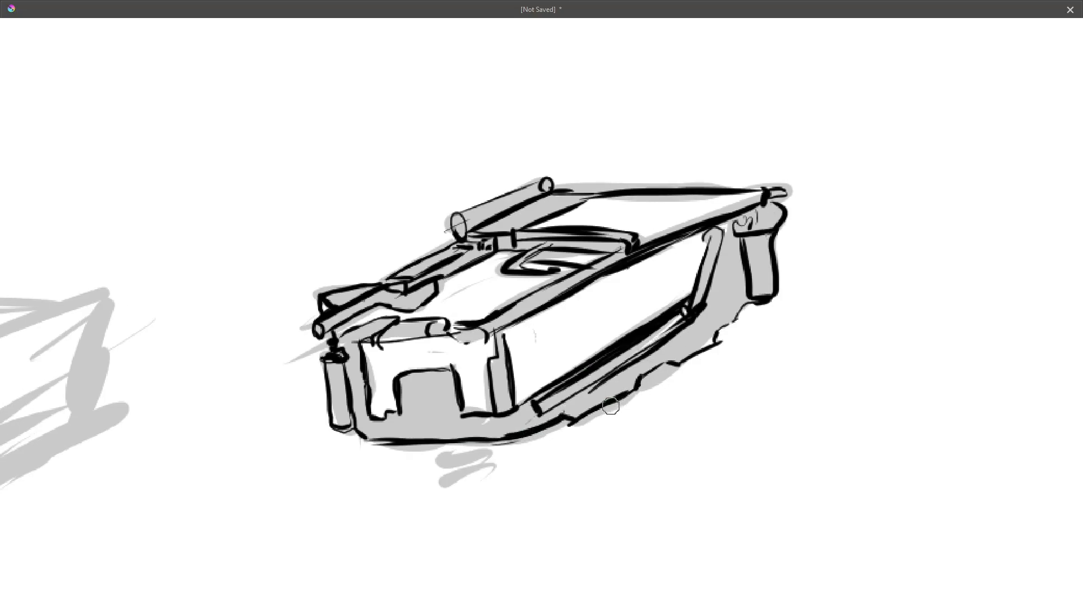
mouse_move(581, 419)
mouse_down()
mouse_move(634, 392)
mouse_move(635, 377)
mouse_move(720, 346)
mouse_move(739, 308)
mouse_up()
key(e)
key(e)
middle_drag(778, 244, 756, 277)
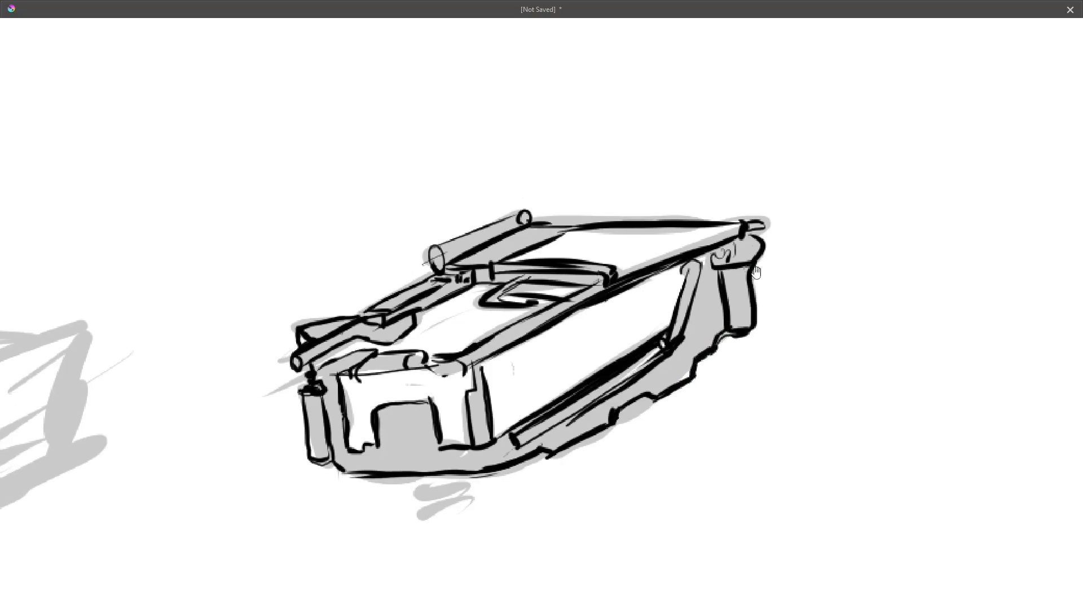
mouse_move(726, 281)
mouse_down()
mouse_move(754, 272)
mouse_move(727, 288)
mouse_up()
key(ctrl+z)
key(ctrl+z)
key(ctrl+z)
key(ctrl+z)
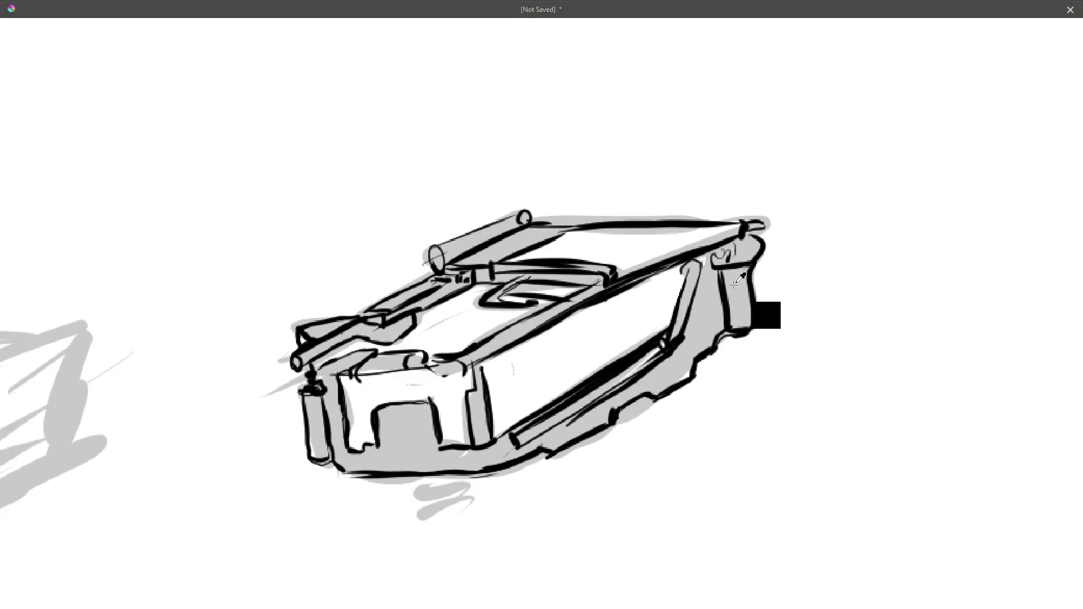
key(ctrl+z)
Ink a round joint at the top of the hanging rear block and a small panel on its side.
mouse_move(727, 261)
mouse_down()
mouse_move(713, 257)
mouse_move(728, 263)
mouse_move(722, 273)
mouse_move(752, 264)
mouse_move(742, 252)
mouse_up()
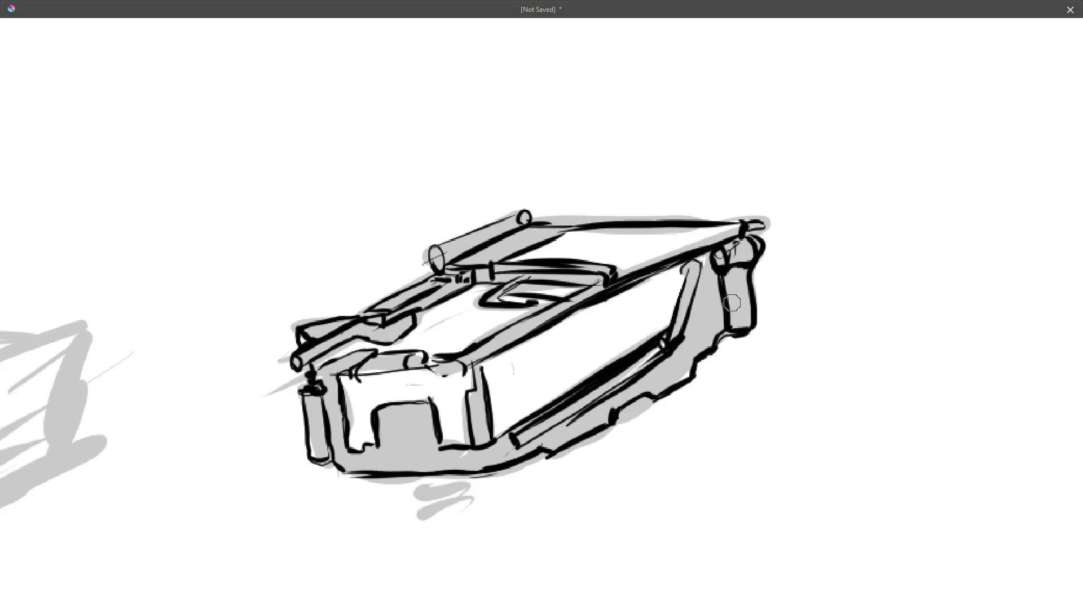
drag(737, 291, 732, 321)
click(732, 322)
Ink a dark end cap and segment bands on the side tube and a round joint on the angled rear strut.
middle_drag(637, 343, 665, 322)
mouse_move(703, 314)
mouse_down()
mouse_move(687, 326)
mouse_move(691, 338)
mouse_move(714, 314)
mouse_move(686, 321)
mouse_up()
mouse_move(543, 415)
mouse_down()
mouse_move(535, 429)
mouse_move(588, 396)
mouse_up()
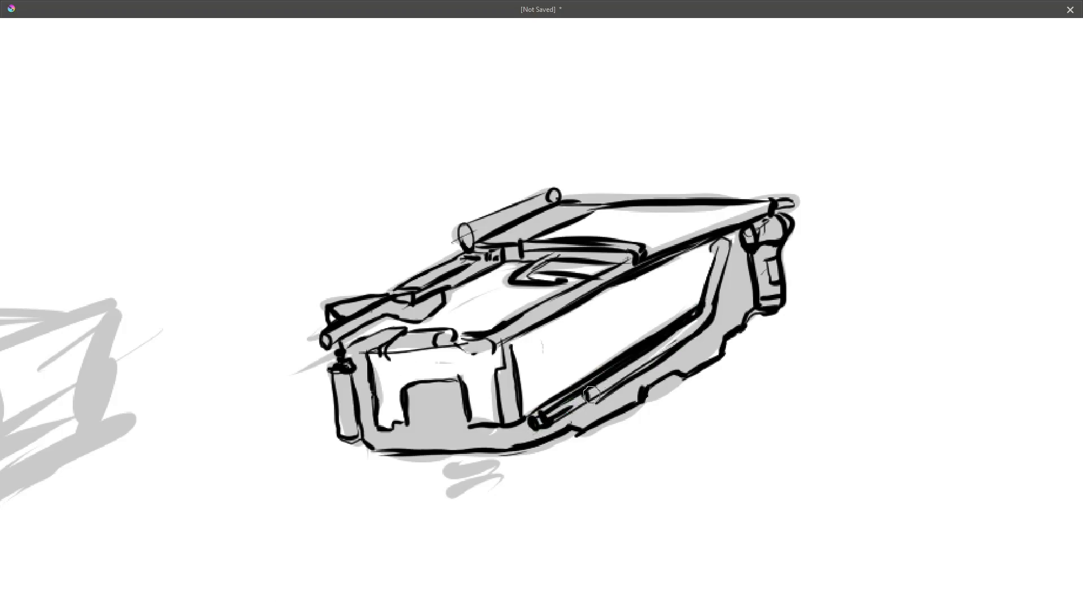
drag(672, 337, 704, 323)
drag(713, 245, 718, 257)
drag(698, 318, 694, 329)
Ink a slot and darker end ring on the top barrel, and add trim lines along the deck edge and front face's upper edge.
mouse_move(616, 347)
middle_down()
mouse_move(628, 341)
mouse_move(597, 368)
middle_up()
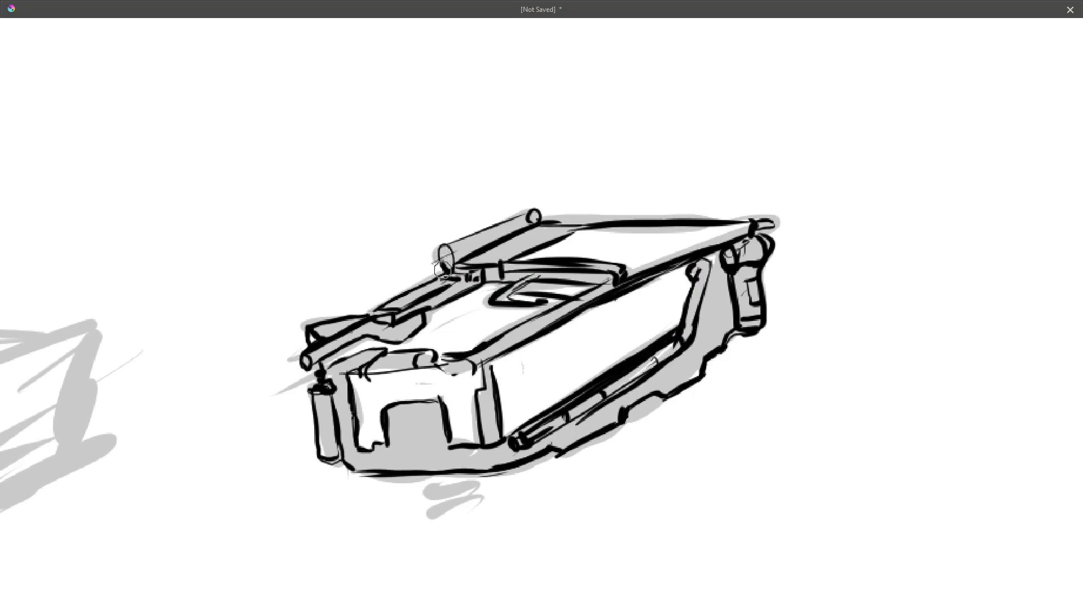
drag(471, 242, 510, 227)
middle_drag(536, 311, 568, 303)
drag(469, 351, 499, 338)
mouse_move(577, 299)
mouse_down()
mouse_move(486, 346)
mouse_move(469, 340)
mouse_move(566, 301)
mouse_up()
key(e)
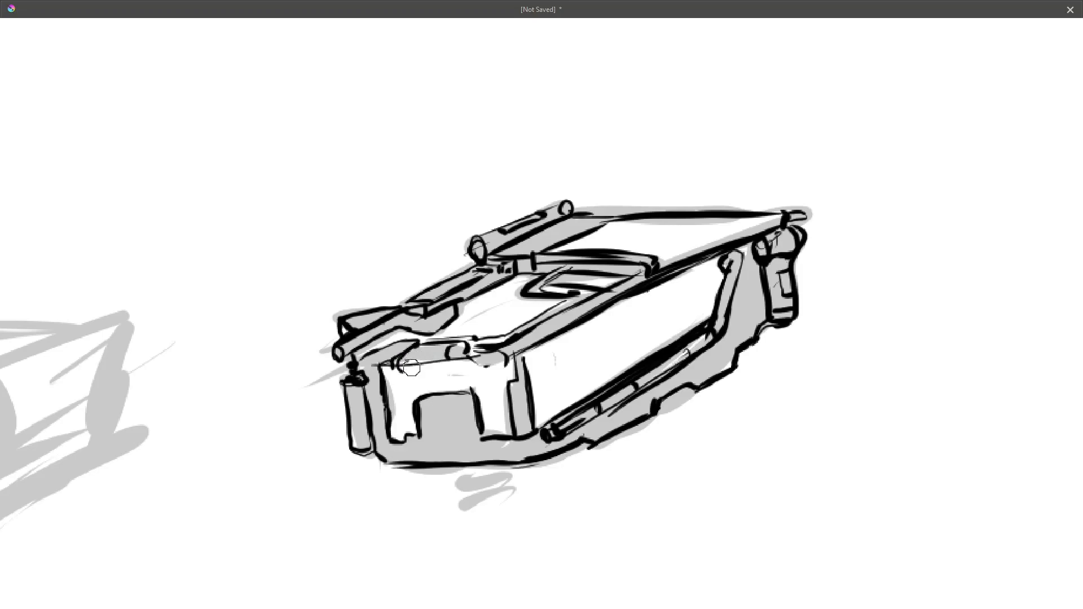
drag(421, 371, 452, 367)
middle_drag(610, 406, 576, 381)
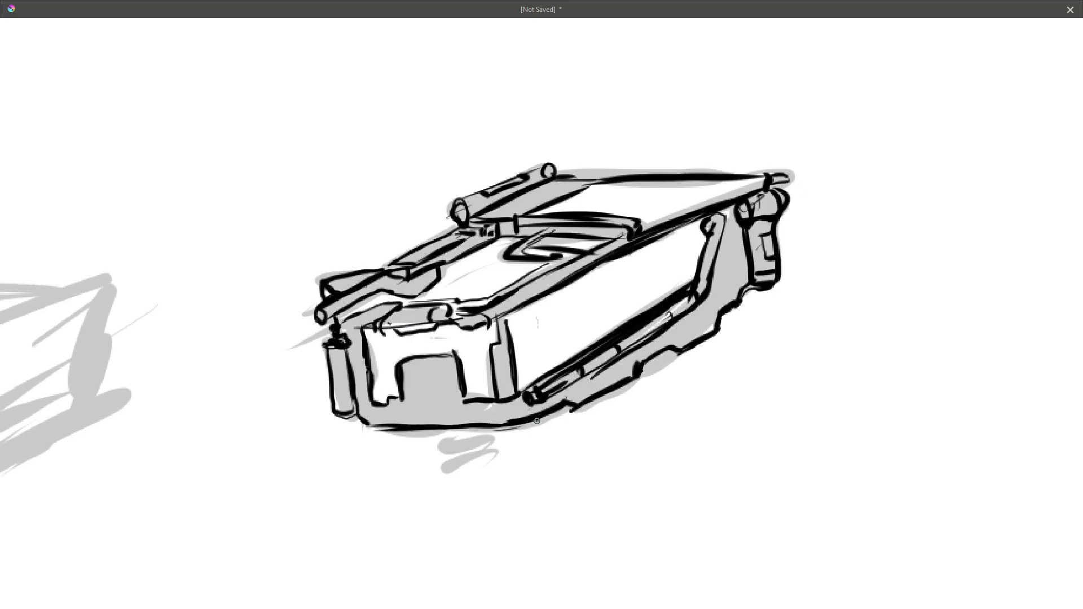
Ink a thick black base strip beneath the front face and a second line along the rear lid's side edge.
drag(364, 432, 467, 439)
drag(367, 439, 499, 437)
drag(367, 433, 519, 428)
drag(431, 433, 522, 428)
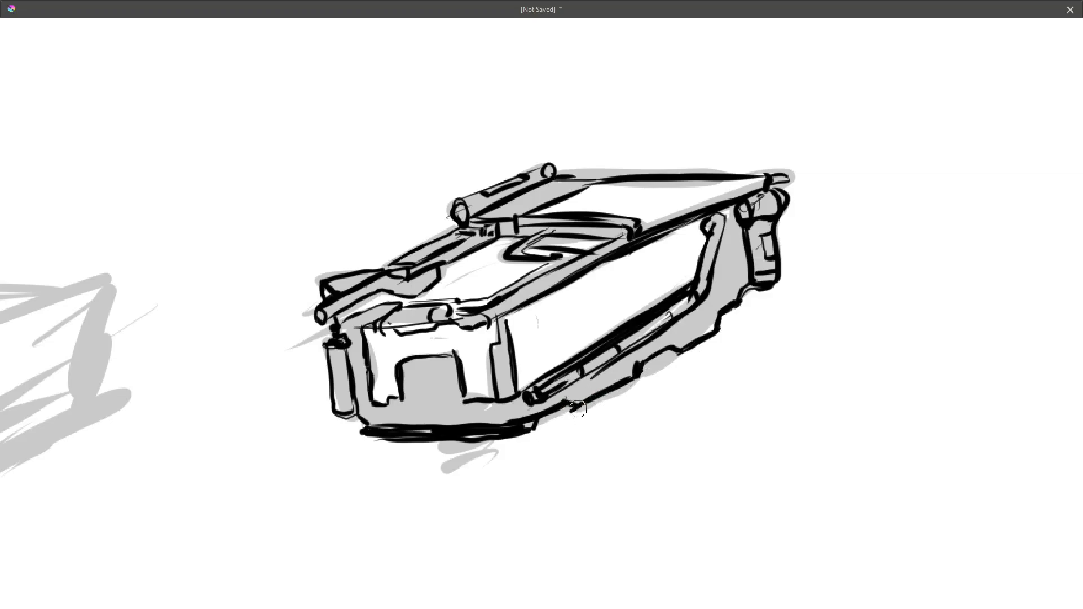
drag(586, 405, 599, 398)
drag(638, 217, 756, 179)
middle_drag(700, 315, 678, 312)
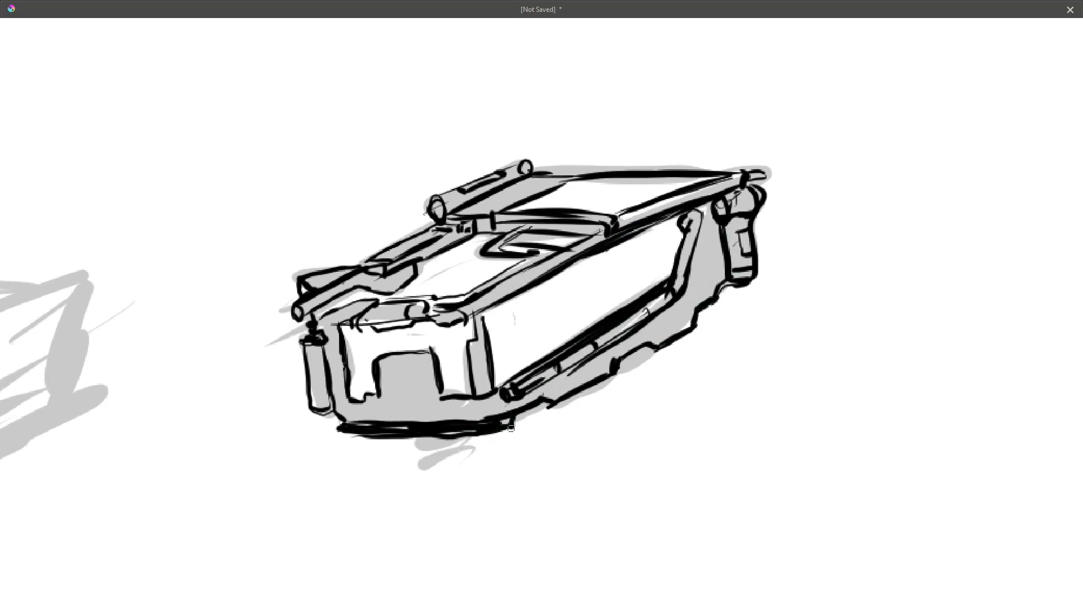
Thicken the inner and lower edges of the recessed hatch on the deck.
middle_drag(464, 448, 476, 456)
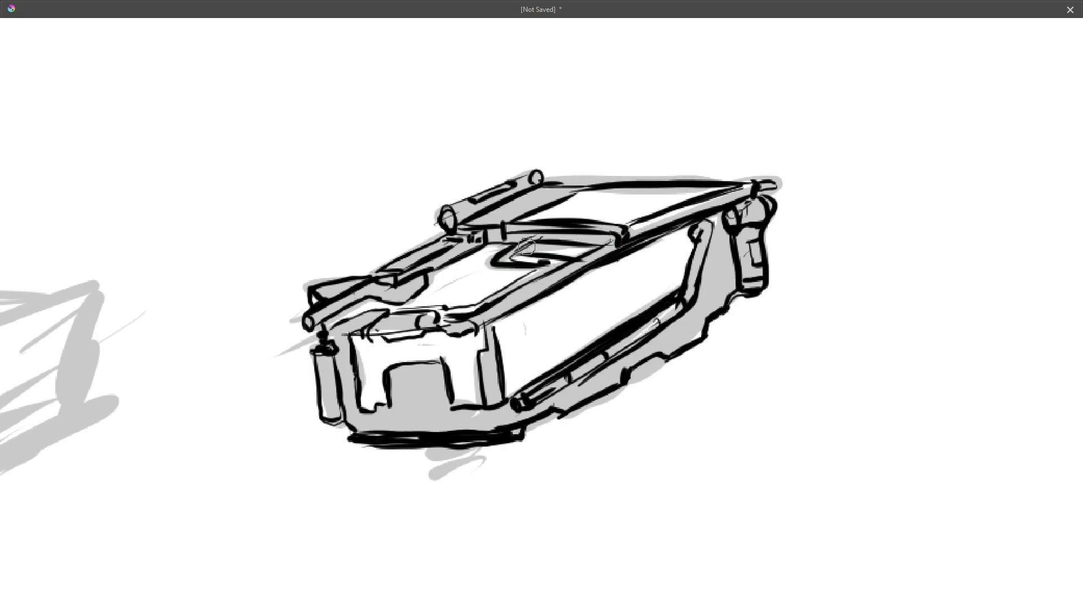
mouse_move(513, 260)
mouse_down()
mouse_move(537, 240)
mouse_move(533, 262)
mouse_move(553, 261)
mouse_move(531, 245)
mouse_up()
drag(499, 292, 533, 278)
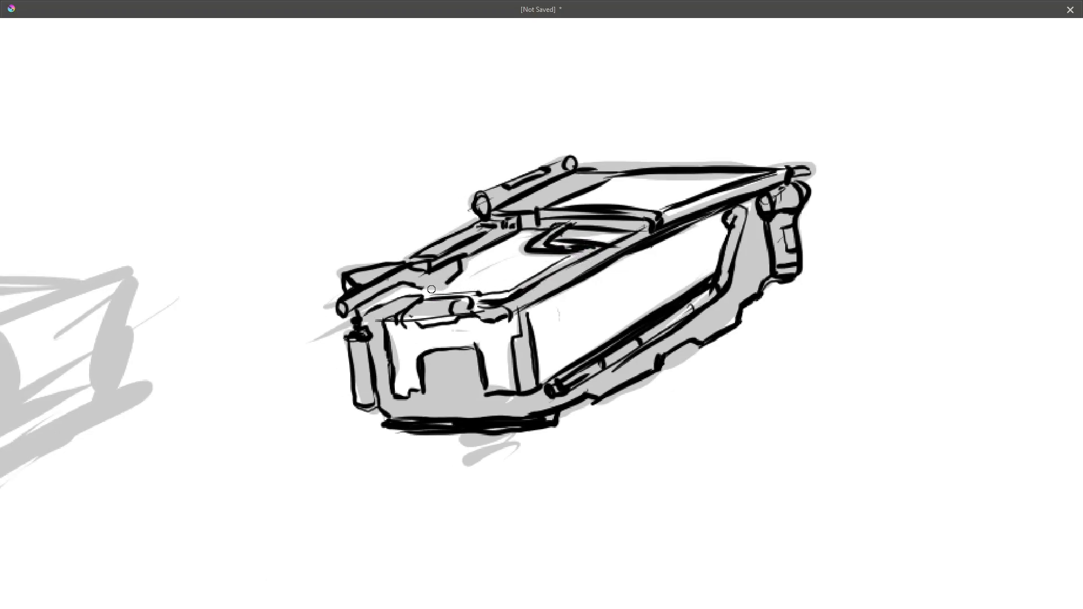
Reshape the plate beside the long deck tube into a slim dark bar and strengthen the far deck edge.
drag(459, 267, 423, 288)
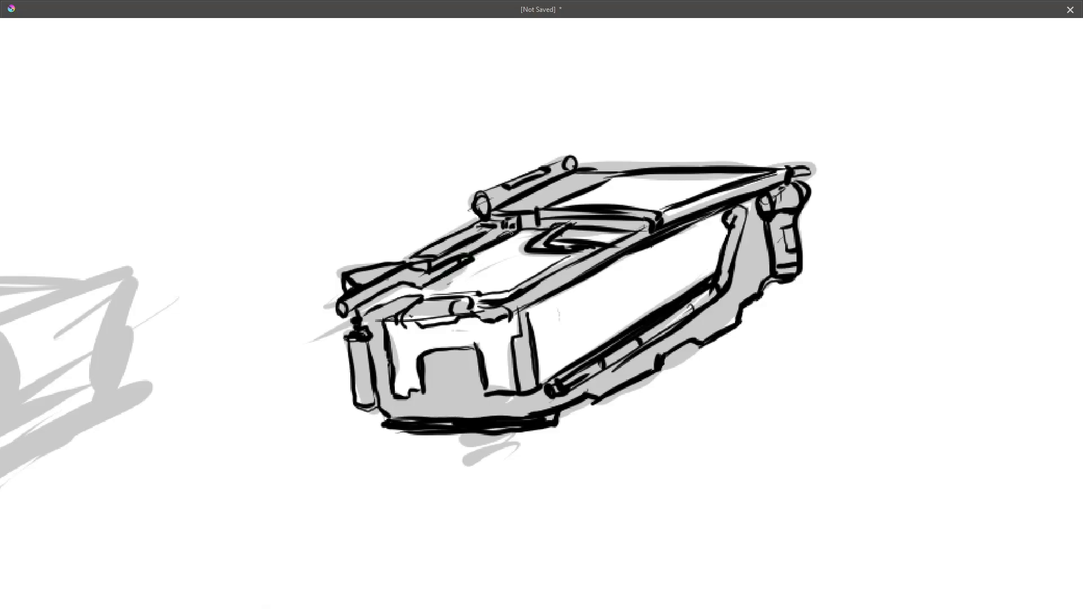
drag(490, 251, 473, 266)
mouse_move(403, 270)
mouse_down()
mouse_move(470, 234)
mouse_move(433, 311)
mouse_up()
drag(467, 279, 469, 289)
drag(437, 257, 497, 231)
key(ctrl+z)
drag(440, 258, 516, 224)
Ink a round dark lens inside the front opening and a column of rivet dots along the face's edge.
drag(602, 259, 534, 259)
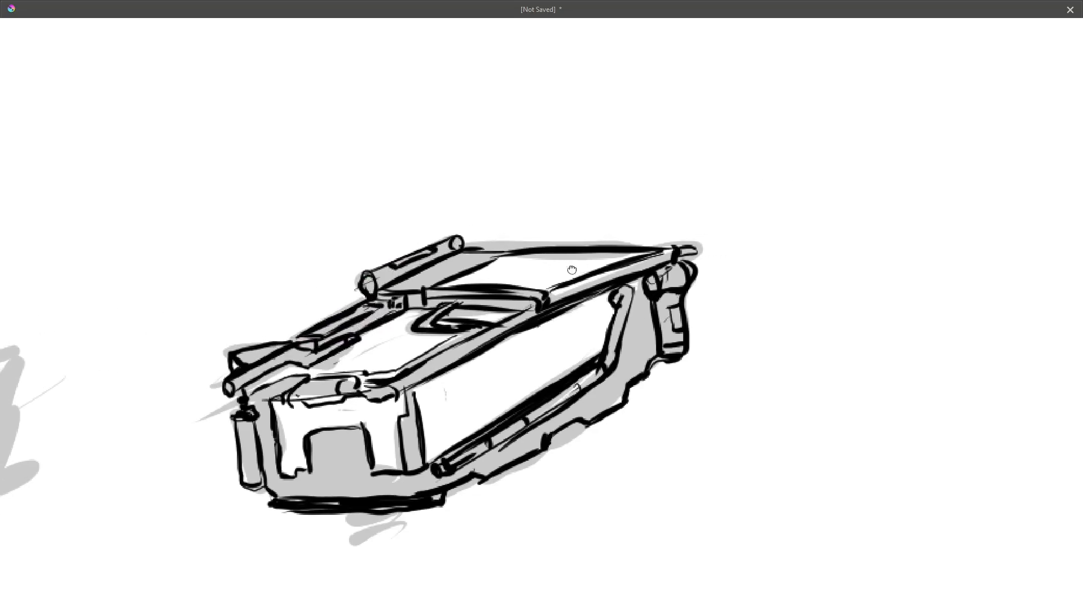
drag(408, 385, 469, 283)
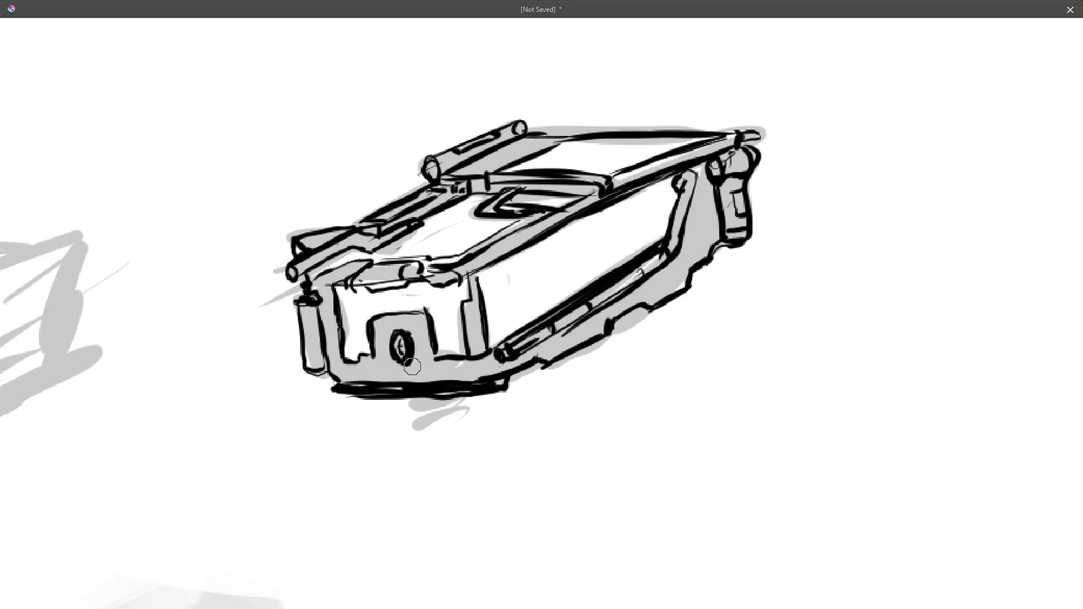
middle_drag(537, 319, 499, 340)
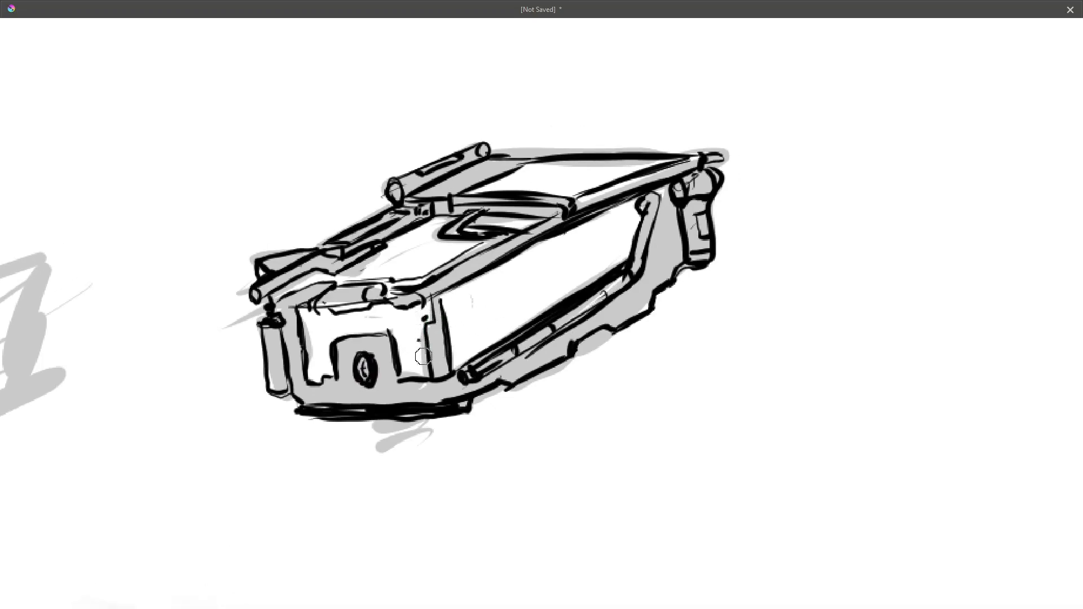
middle_drag(540, 285, 538, 282)
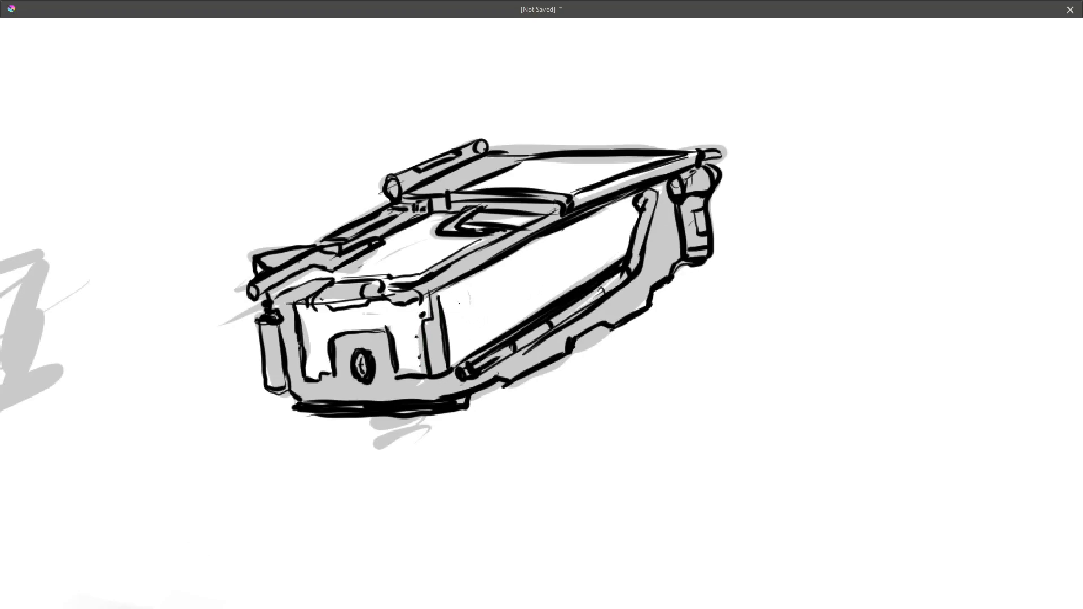
Undo the long line on the side panel and hand-letter "FREEZER 1000" across it.
mouse_move(479, 292)
mouse_down()
mouse_move(467, 319)
mouse_move(514, 304)
mouse_move(519, 272)
mouse_move(571, 271)
mouse_move(589, 249)
mouse_move(620, 245)
mouse_up()
key(ctrl+z)
mouse_move(496, 310)
mouse_down()
mouse_move(495, 323)
mouse_move(511, 308)
mouse_up()
drag(533, 300, 535, 298)
mouse_move(556, 286)
mouse_down()
mouse_move(563, 294)
mouse_move(554, 286)
mouse_up()
mouse_move(532, 312)
middle_down()
mouse_move(530, 369)
mouse_move(535, 341)
mouse_move(578, 356)
middle_up()
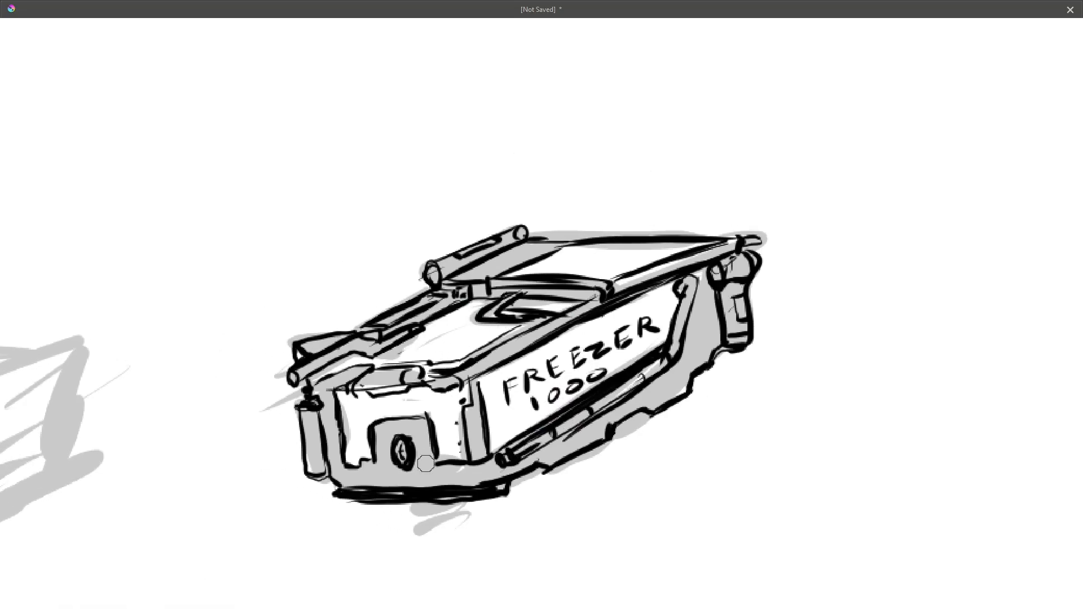
Review all the sketches on the canvas and compare them with the modelled crate in Blender.
scroll(426, 464, down, 5)
mouse_move(510, 445)
middle_down()
mouse_move(583, 408)
mouse_move(621, 312)
middle_up()
scroll(622, 313, up, 1)
mouse_move(583, 374)
middle_down()
mouse_move(670, 341)
mouse_move(670, 367)
middle_up()
scroll(669, 368, up, 2)
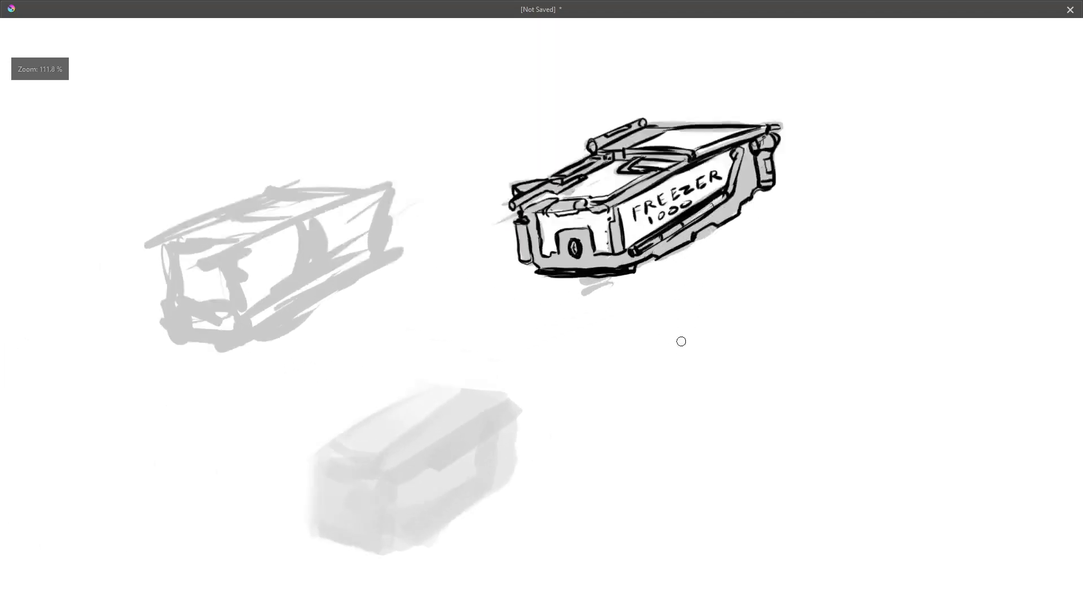
key(Tab)
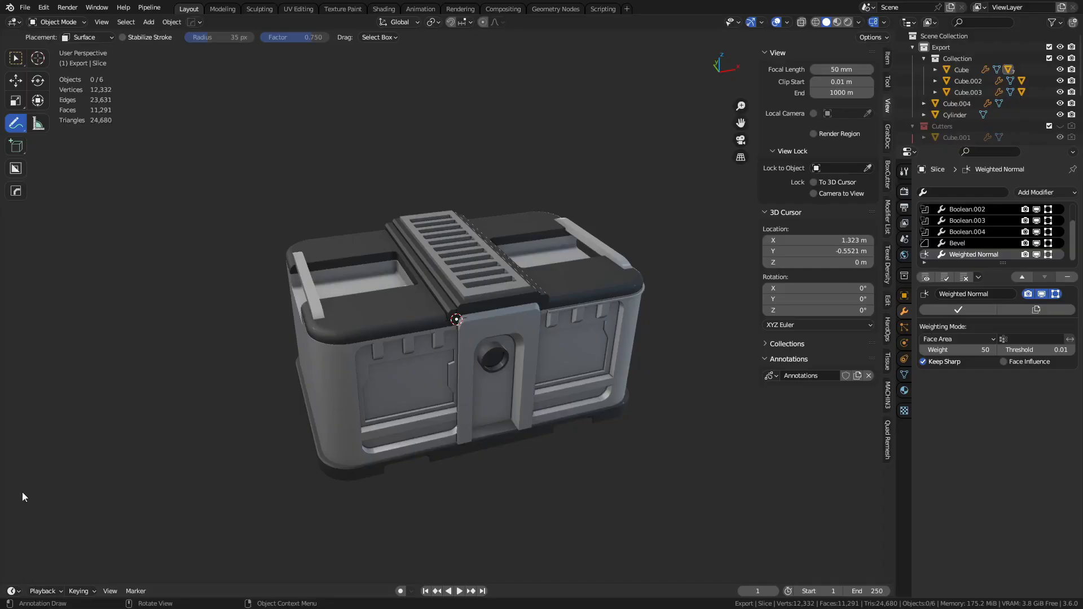
middle_drag(496, 339, 520, 345)
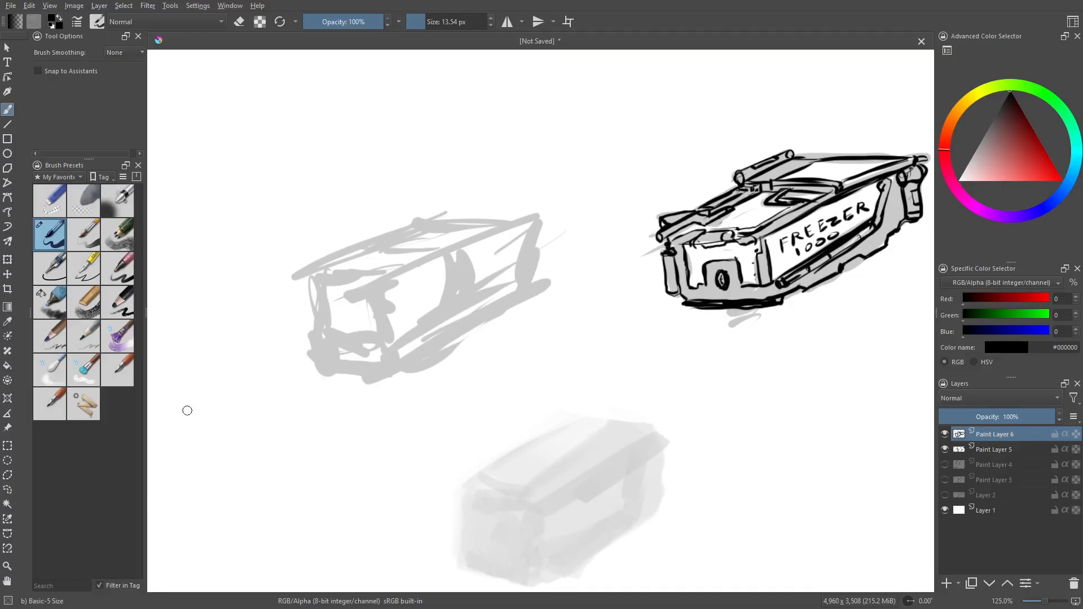
scroll(551, 254, up, 2)
mouse_move(551, 254)
middle_down()
mouse_move(469, 350)
mouse_move(500, 359)
middle_up()
scroll(499, 355, down, 2)
middle_drag(421, 375, 598, 314)
scroll(623, 322, down, 3)
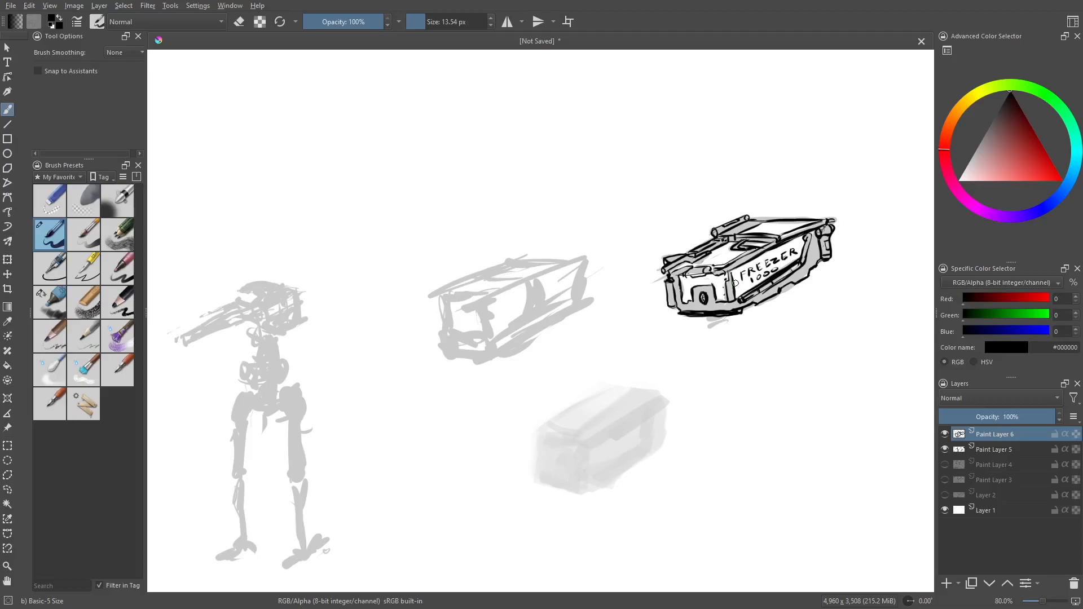
Fill a black strip along the deck's edge and draw a small handle on the rear lid with a 4.57 px brush.
scroll(685, 253, up, 4)
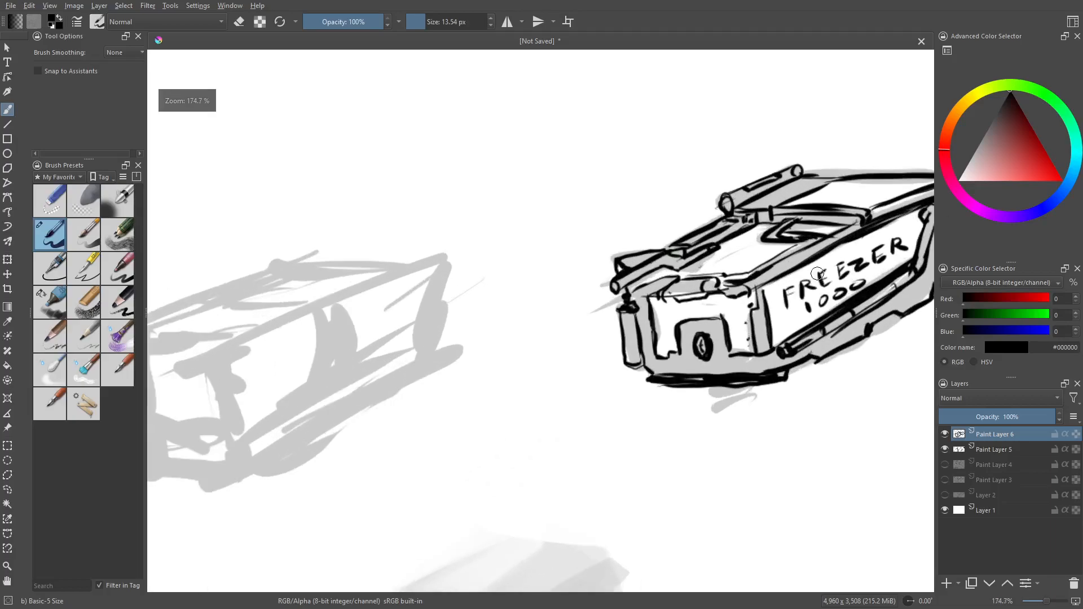
middle_drag(818, 274, 570, 367)
scroll(573, 356, up, 2)
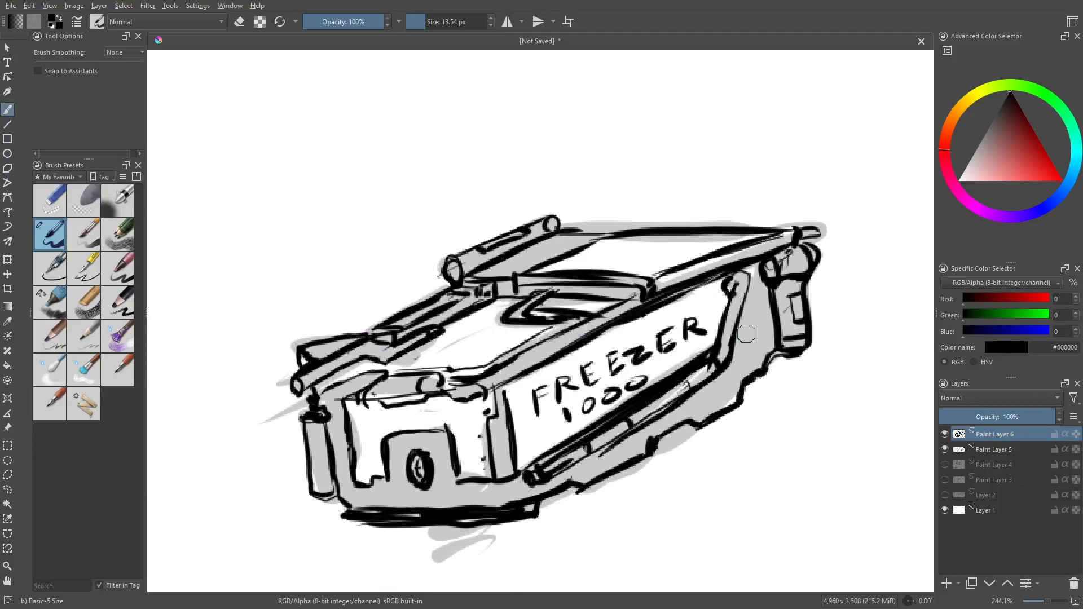
mouse_move(485, 361)
mouse_down()
mouse_move(533, 333)
mouse_move(519, 340)
mouse_move(549, 336)
mouse_move(492, 365)
mouse_move(519, 355)
mouse_move(519, 370)
mouse_move(505, 371)
mouse_up()
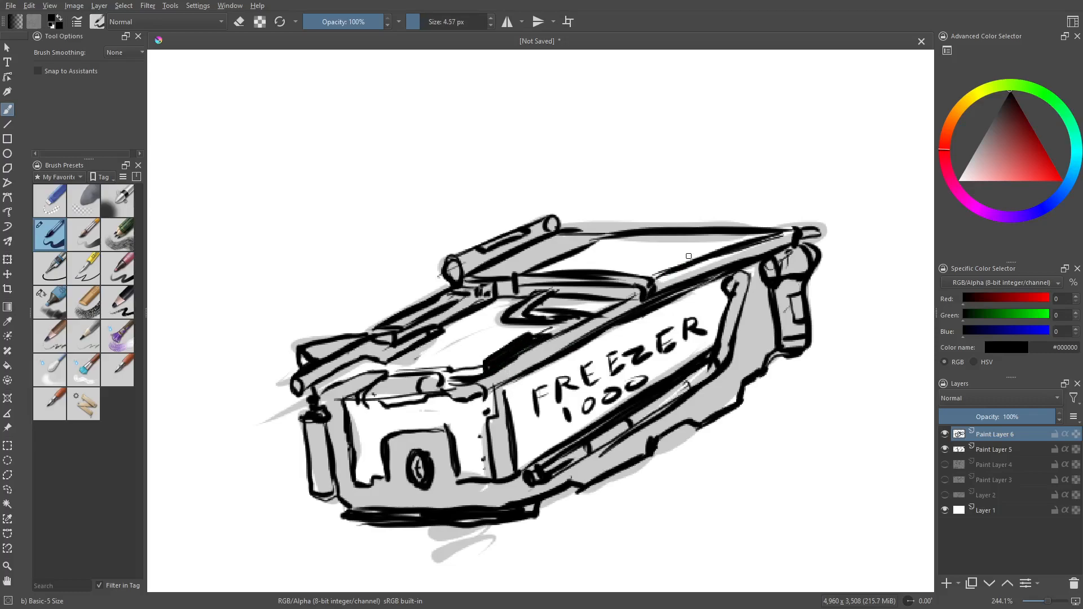
mouse_move(675, 259)
mouse_down()
mouse_move(722, 245)
mouse_move(673, 260)
mouse_move(711, 246)
mouse_up()
scroll(454, 250, down, 1)
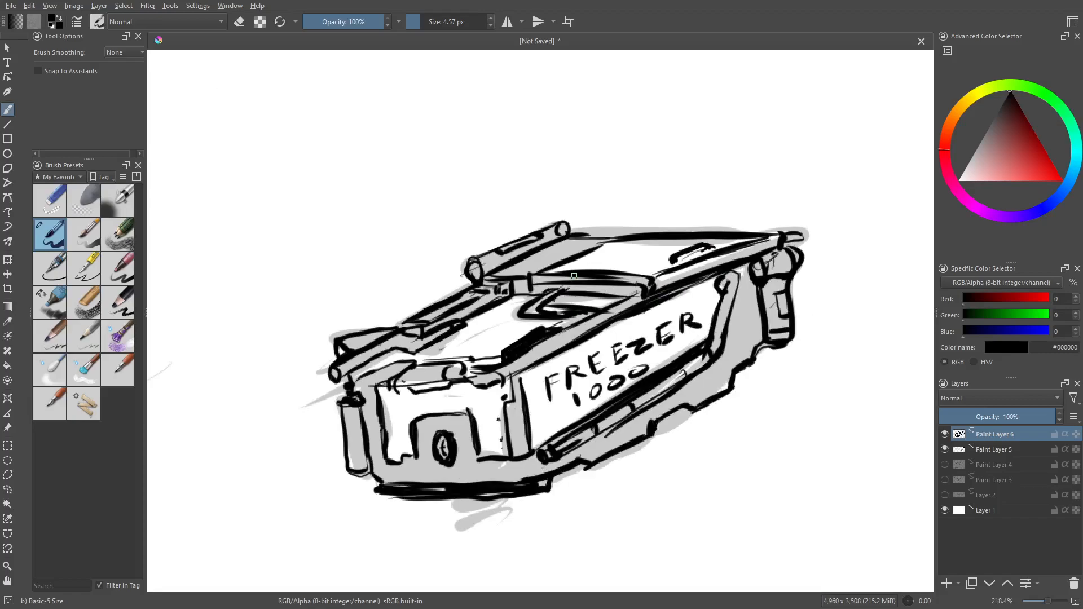
Add thin detail lines to the tube at the front corner and to the hanging cylinder below it.
drag(345, 376, 395, 359)
mouse_move(393, 346)
mouse_down()
mouse_move(406, 340)
mouse_move(355, 365)
mouse_up()
drag(363, 407, 361, 470)
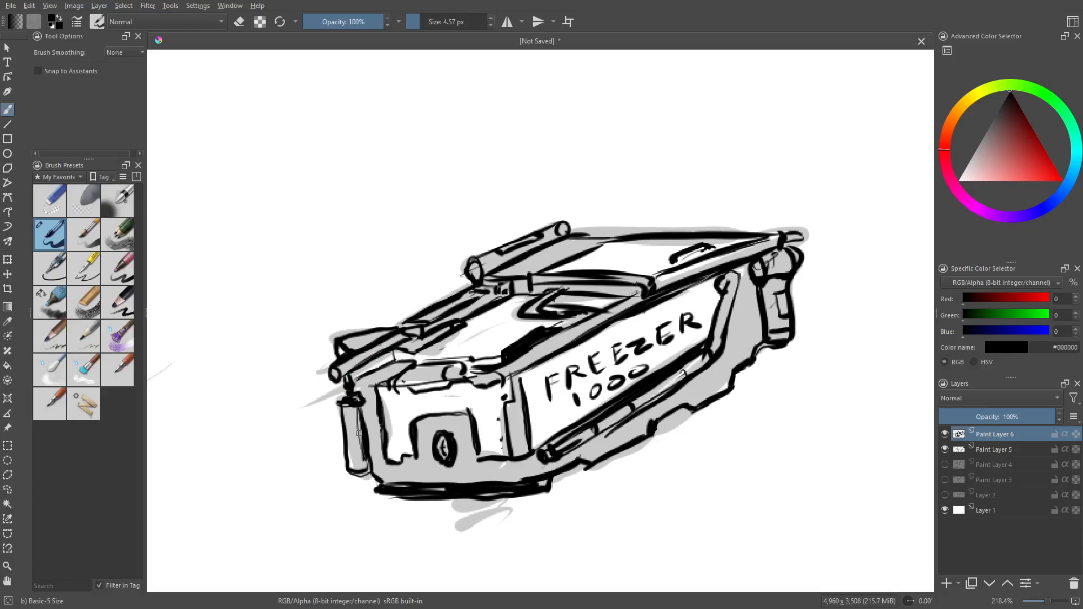
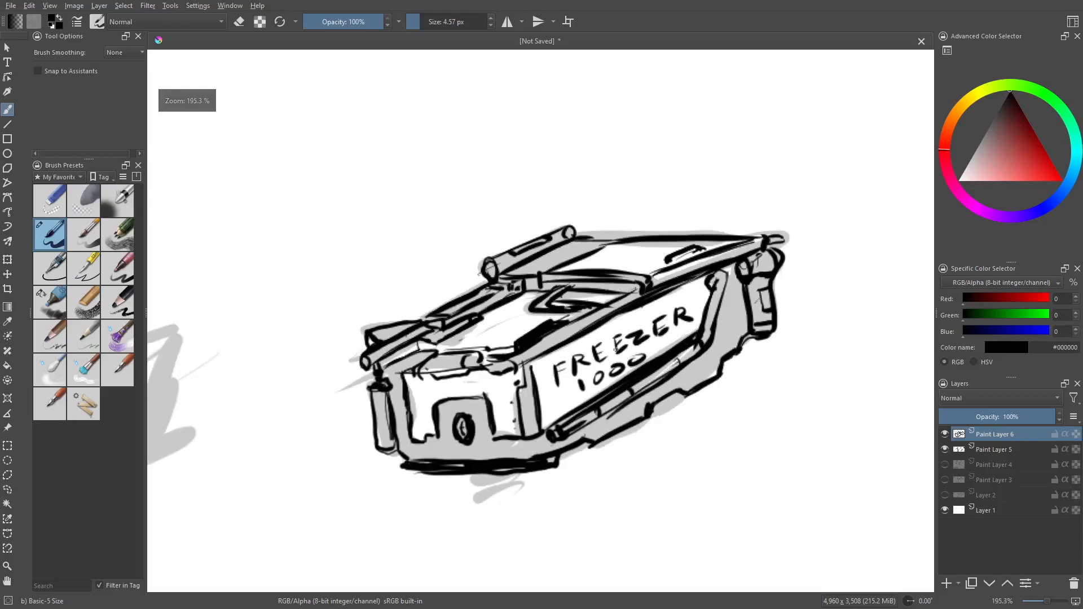
scroll(623, 293, down, 2)
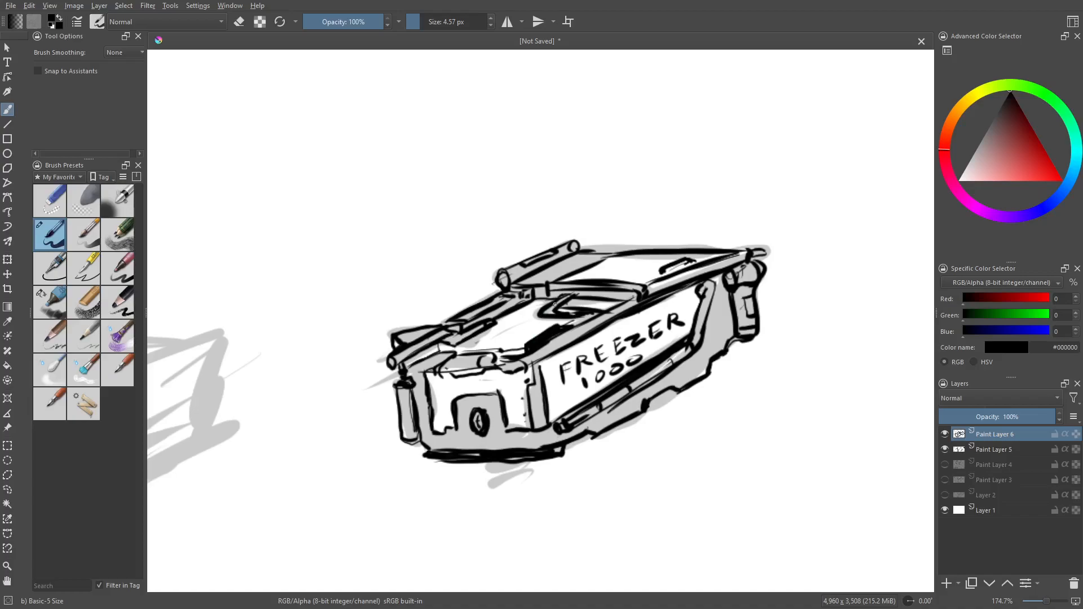
scroll(567, 270, up, 2)
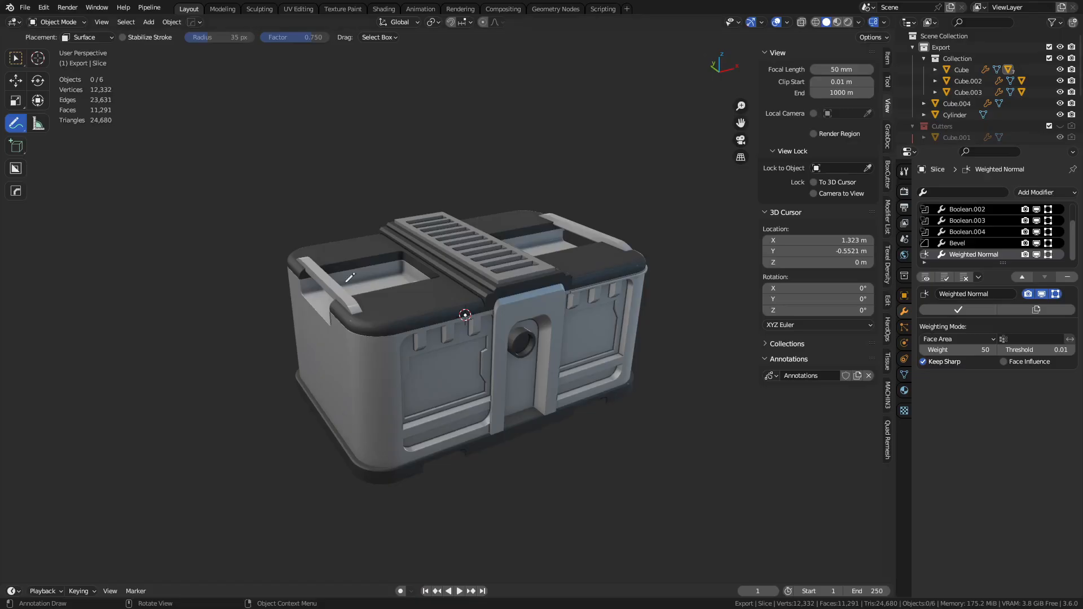
Switch to Blender and start a new General file.
click(25, 8)
mouse_move(34, 20)
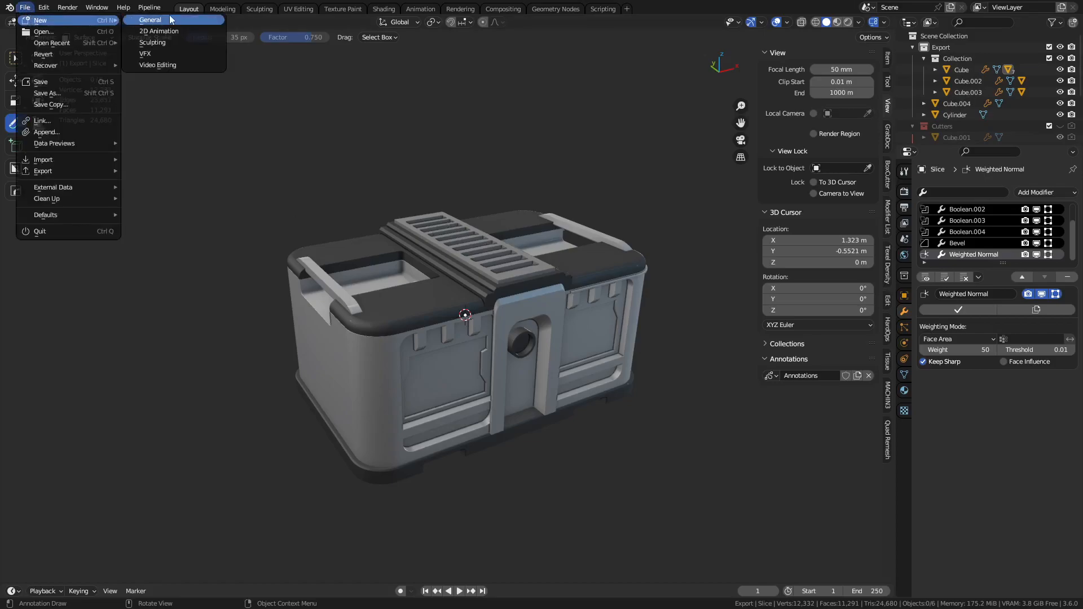
click(139, 20)
click(566, 323)
Enter Edit Mode on the default cube and move its far face along Y to stretch it into a long box.
key(Tab)
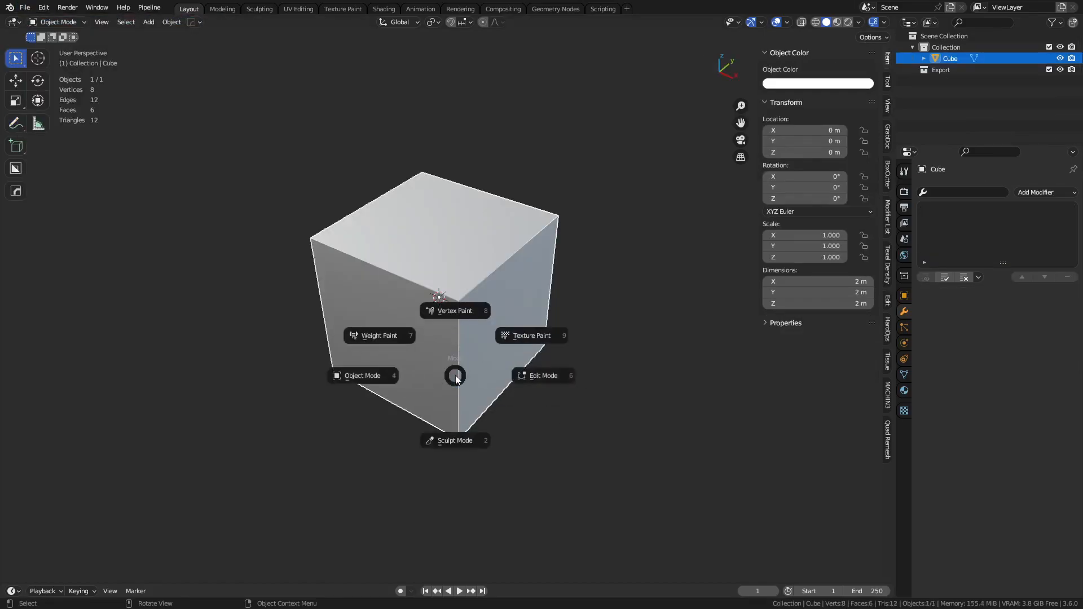
click(520, 375)
scroll(544, 332, down, 3)
click(544, 333)
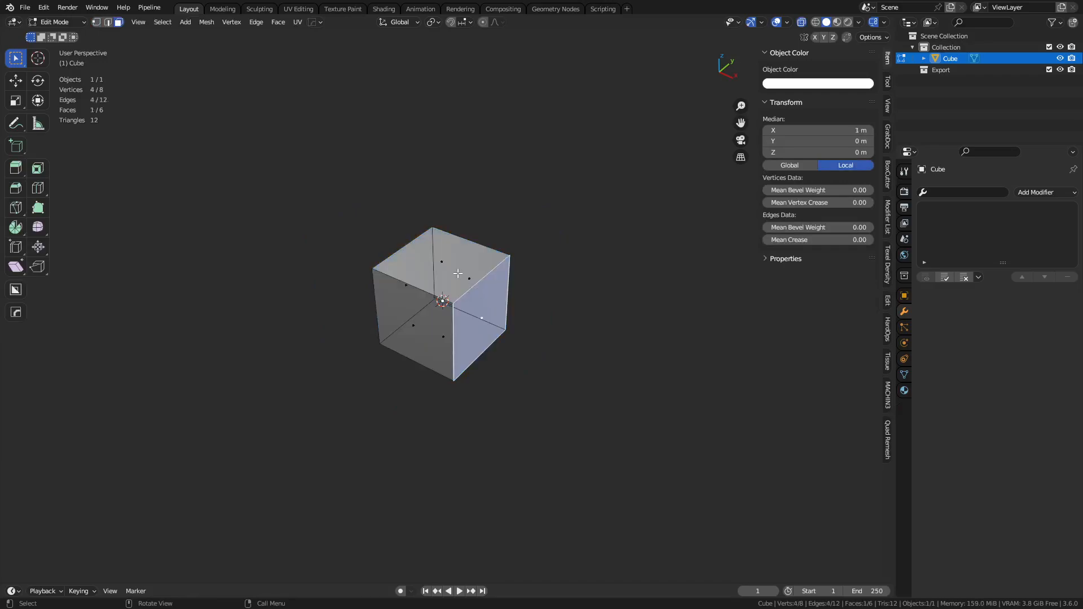
click(490, 298)
key(g)
key(y)
click(593, 285)
Add a single centred loop cut across the length of the box.
key(ctrl+r)
click(526, 255)
right_click(527, 255)
Extrude the top face of the box's rear half upward about 0.2 m.
key(3)
click(537, 190)
key(e)
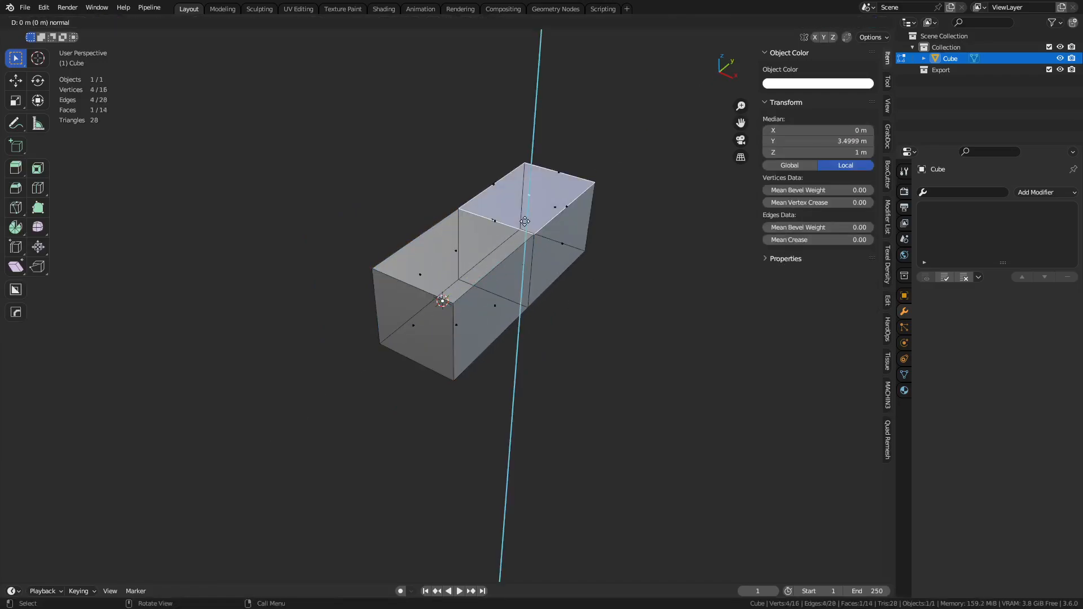
click(541, 176)
Scale the whole box along X to about 2.68 m wide and return to a solid view in Object Mode.
key(a)
key(s)
key(x)
click(600, 319)
key(Tab)
click(550, 329)
click(580, 370)
scroll(544, 357, up, 3)
key(alt+z)
shift+middle_drag(557, 357, 506, 335)
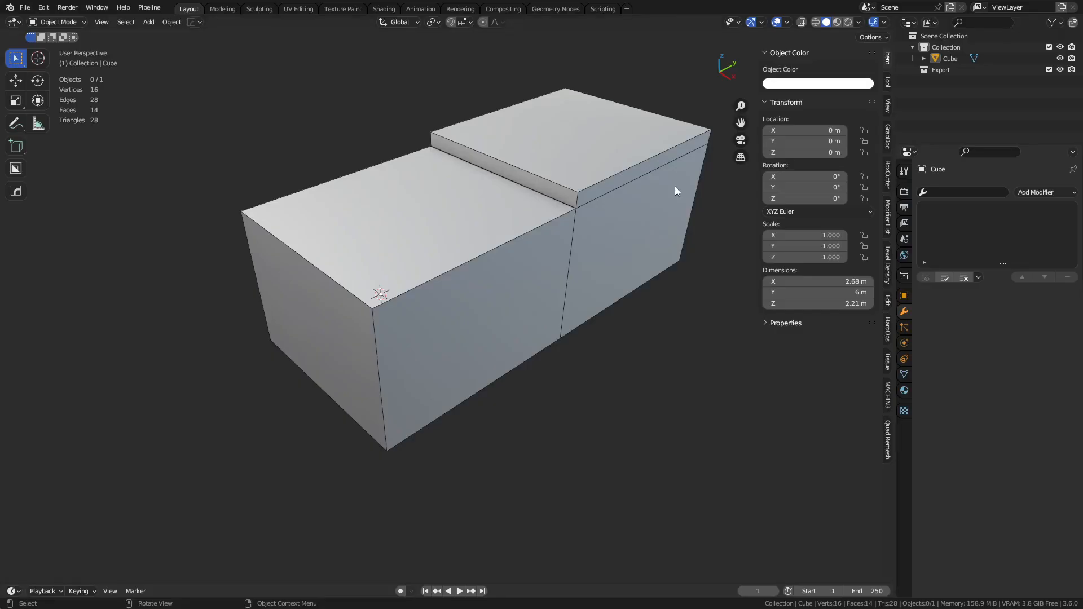
Add a second cube at the front of the box and enter Edit Mode on it with X-ray on.
click(511, 370)
key(ctrl+Tab)
click(471, 372)
click(563, 390)
middle_drag(684, 361, 521, 343)
key(shift+a)
mouse_move(520, 343)
click(598, 109)
key(ctrl+Tab)
click(440, 362)
key(alt+z)
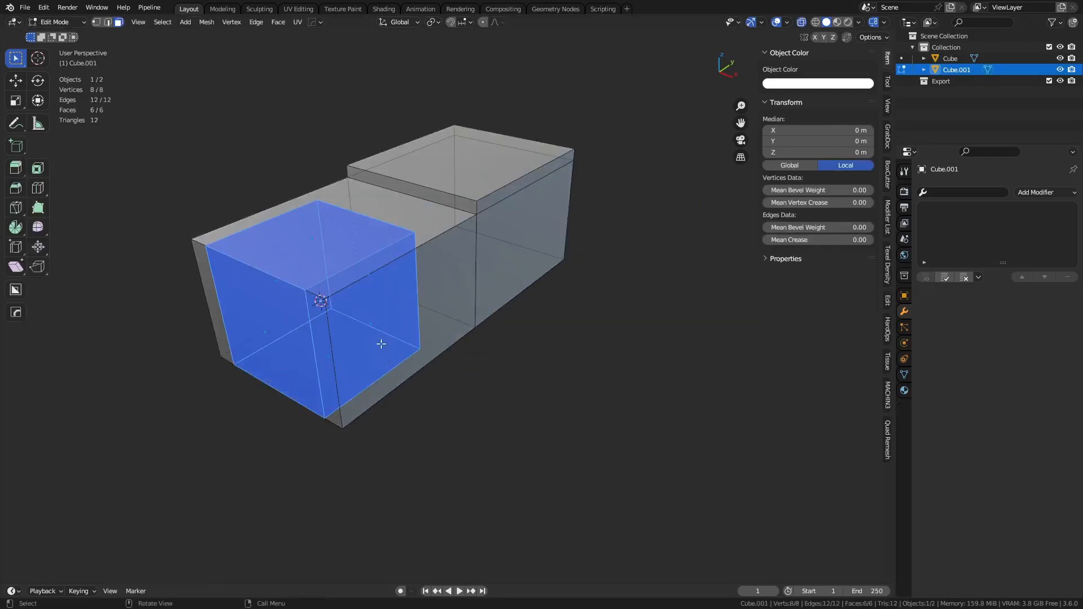
Lower the new cube's top face about 1.72 m along Z and move its front face about 0.2 m forward along Y.
click(312, 249)
key(g)
key(z)
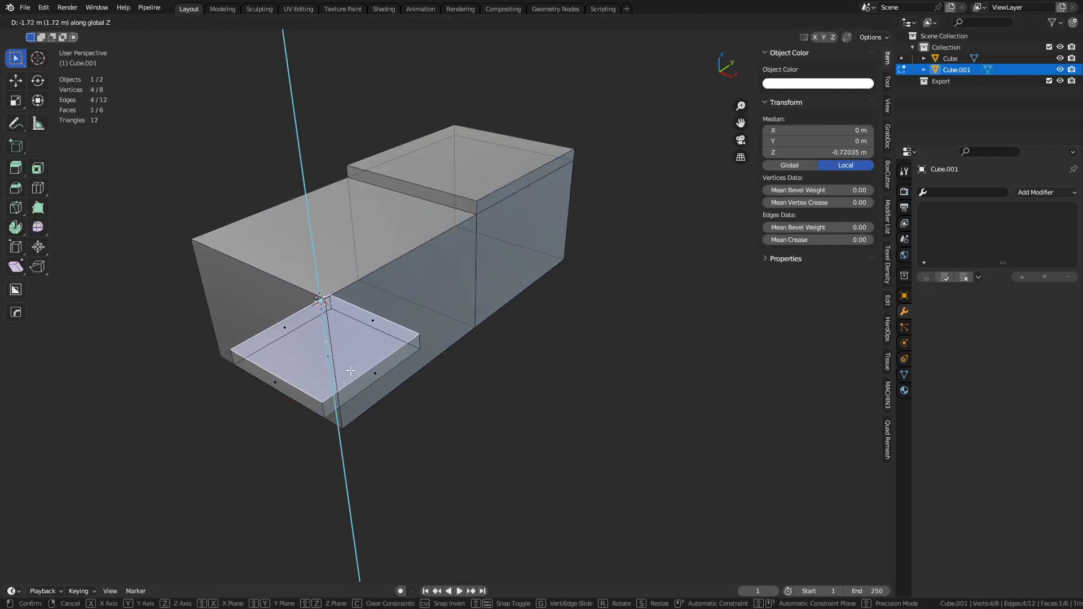
key(y)
click(410, 367)
key(alt+z)
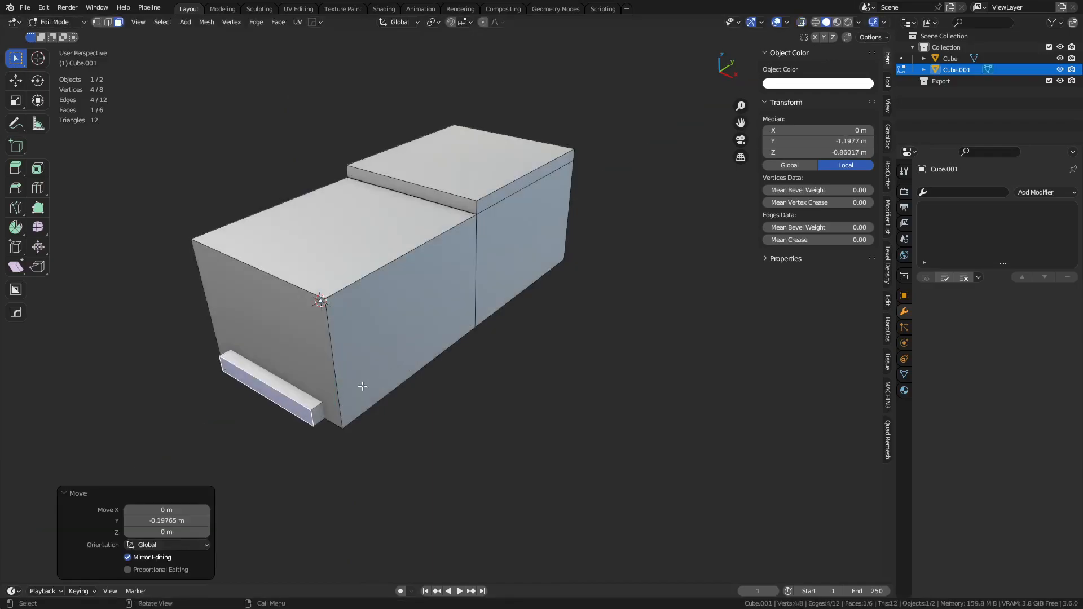
Scale the flattened slab along X to about 2.95 m so it sticks out past both sides of the box.
key(alt+z)
key(a)
key(s)
key(x)
click(437, 416)
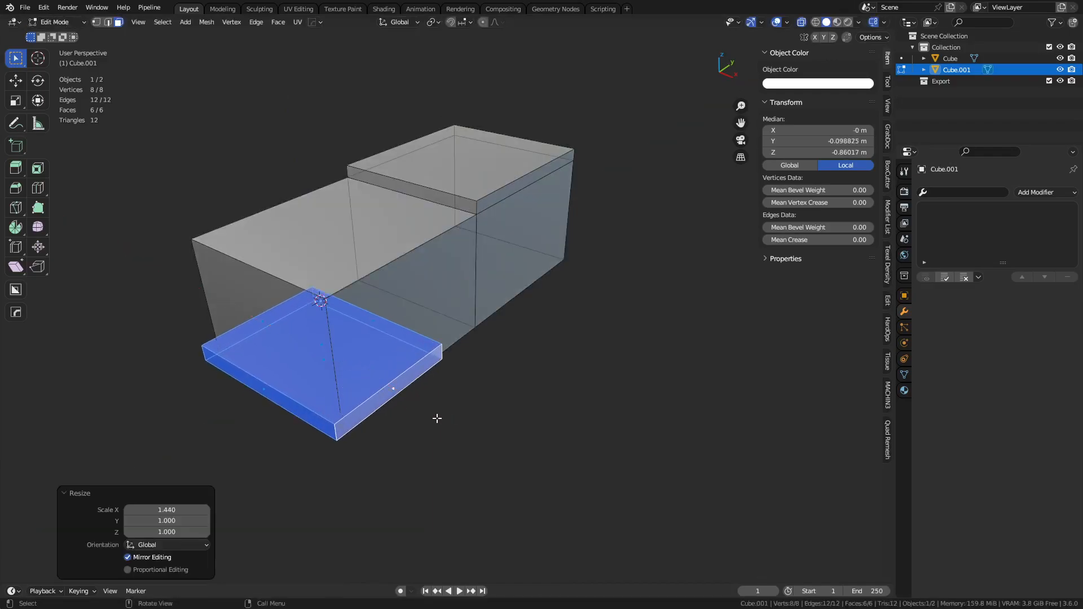
key(alt+z)
key(s)
key(x)
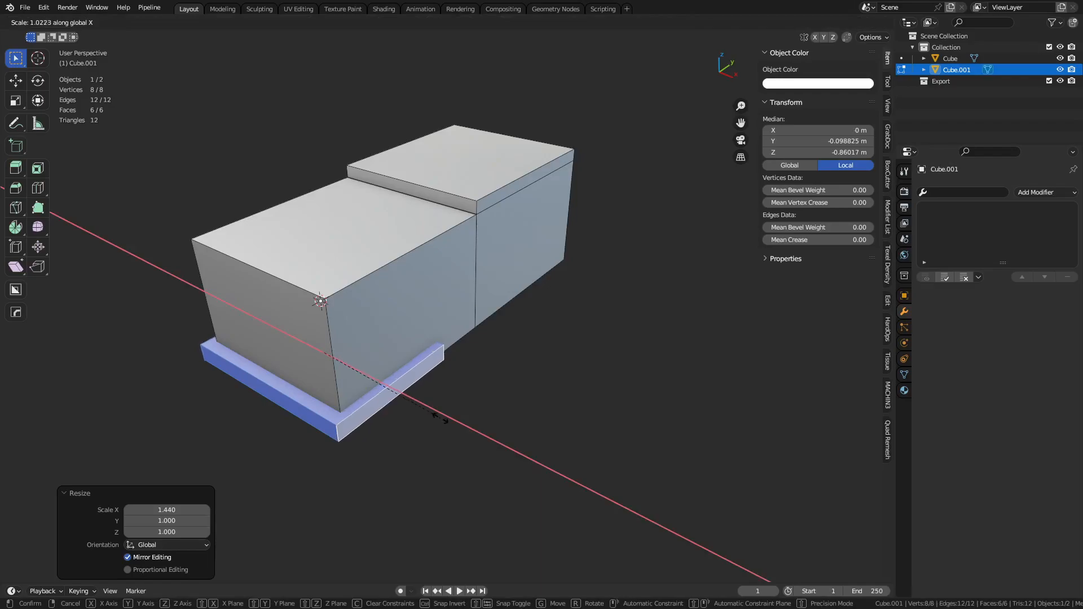
click(438, 416)
Move the slab's rear face about 3.95 m along Y so the slab runs under the full length of the box.
key(alt+z)
click(384, 333)
key(alt+z)
key(g)
key(y)
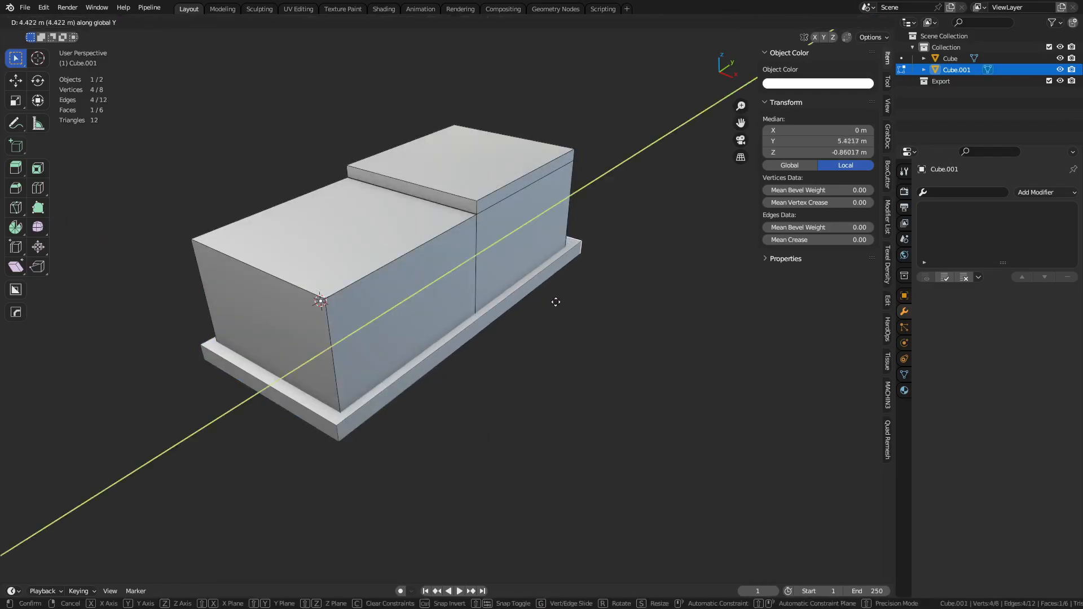
click(529, 314)
Add a single centred loop cut across the base slab.
key(ctrl+r)
click(484, 309)
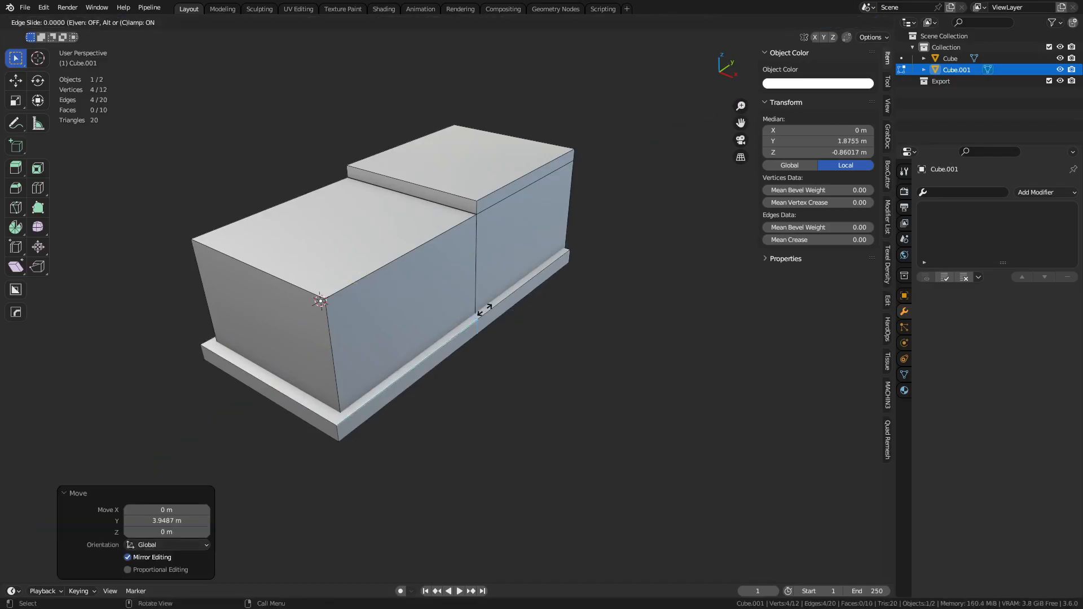
right_click(489, 305)
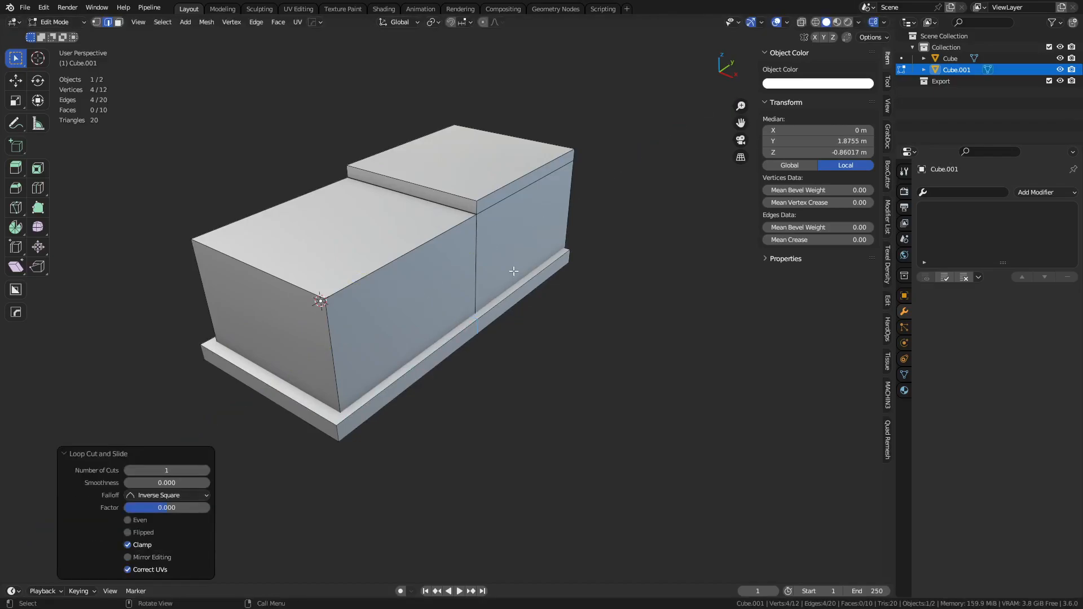
click(484, 309)
Raise the slab's rear top edge along Z to form a diagonal ramp over the rear half's side.
key(2)
click(552, 249)
key(g)
key(z)
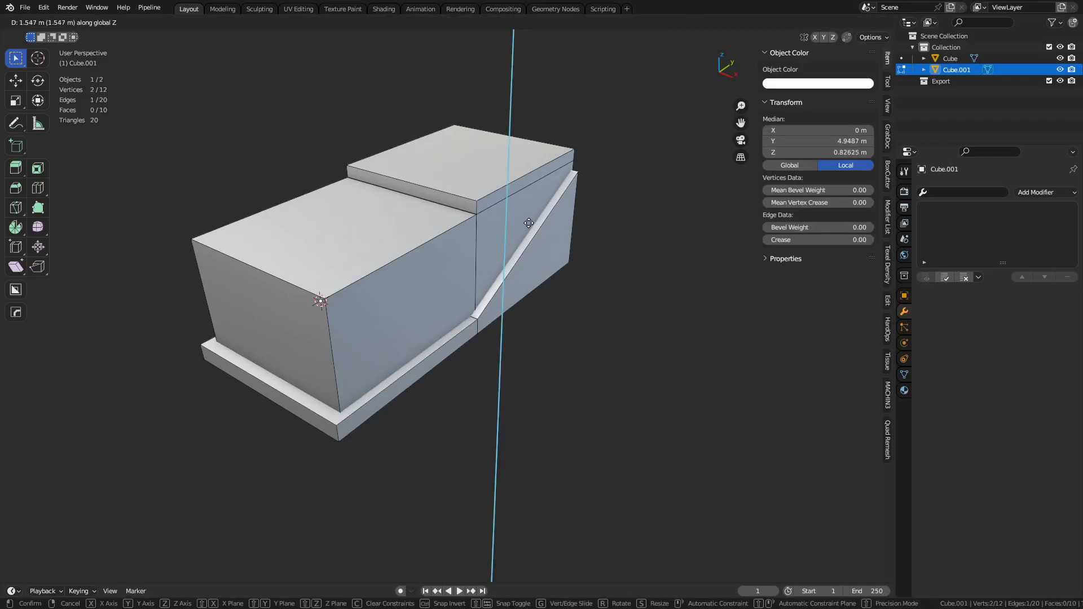
click(529, 223)
Switch editing to the main box and extrude the side face of its raised rear top outward about 0.22 m.
click(516, 187)
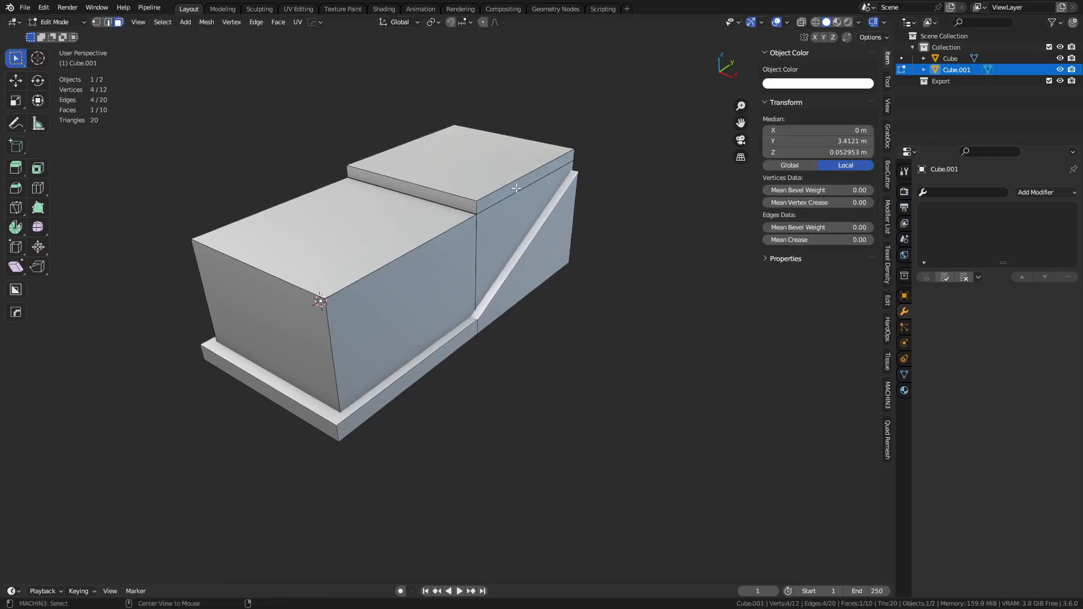
key(alt+q)
key(e)
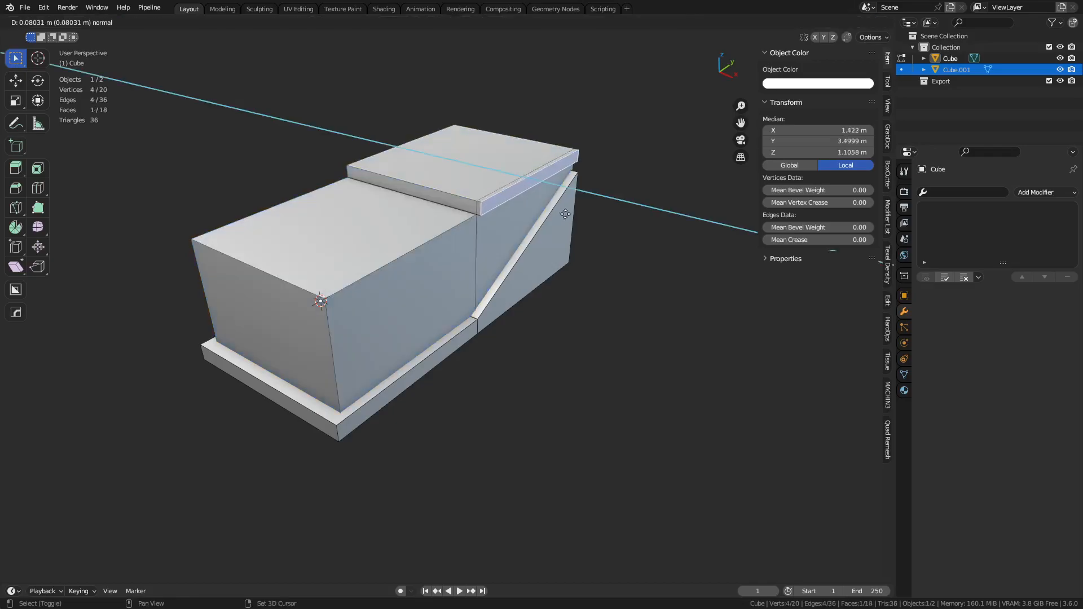
click(633, 249)
shift+middle_drag(539, 250, 568, 290)
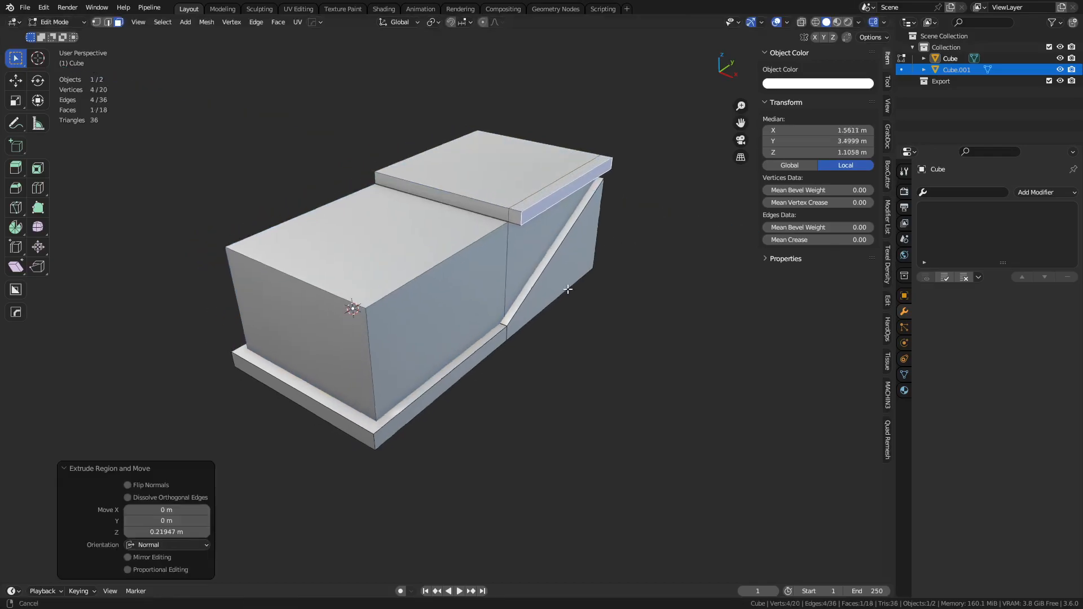
Return to editing the base slab and move its front face about 0.06 m back along Y.
key(ctrl+Tab)
click(530, 293)
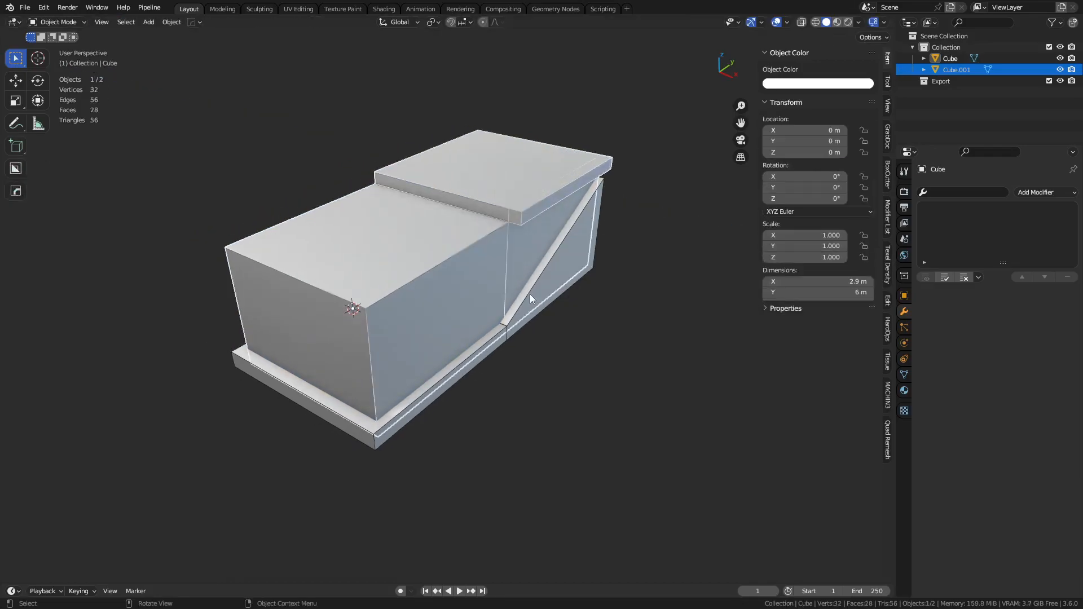
click(308, 400)
key(Tab)
key(ctrl+Tab)
click(321, 407)
click(313, 407)
key(g)
key(y)
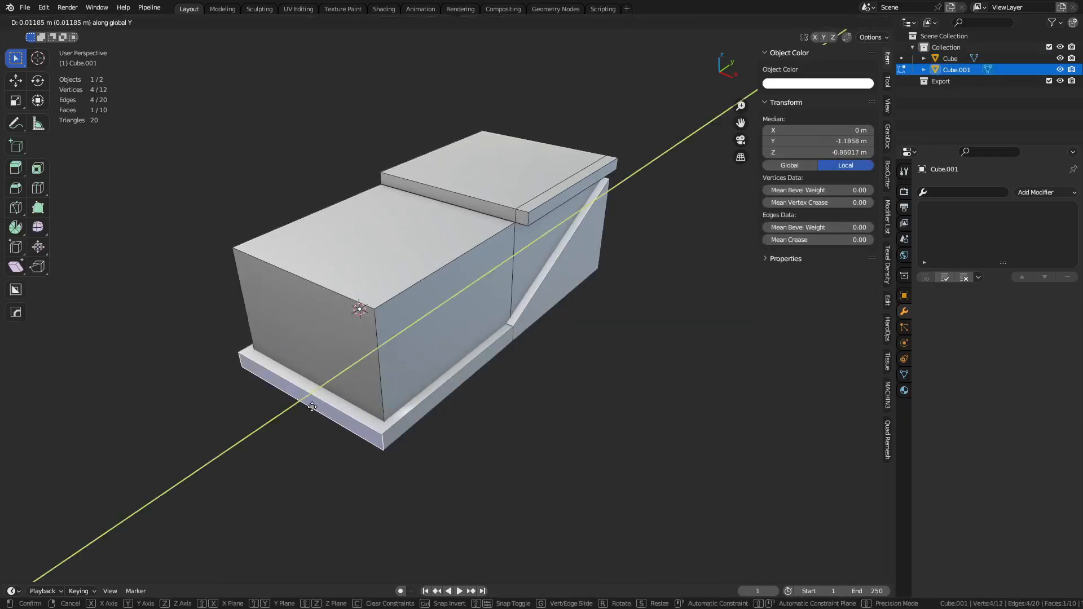
click(337, 382)
Add a lengthwise and a crosswise loop cut to the base slab, slid close to its front corner on the negative X side.
shift+middle_drag(339, 380, 384, 370)
scroll(383, 369, up, 1)
key(ctrl+r)
click(317, 362)
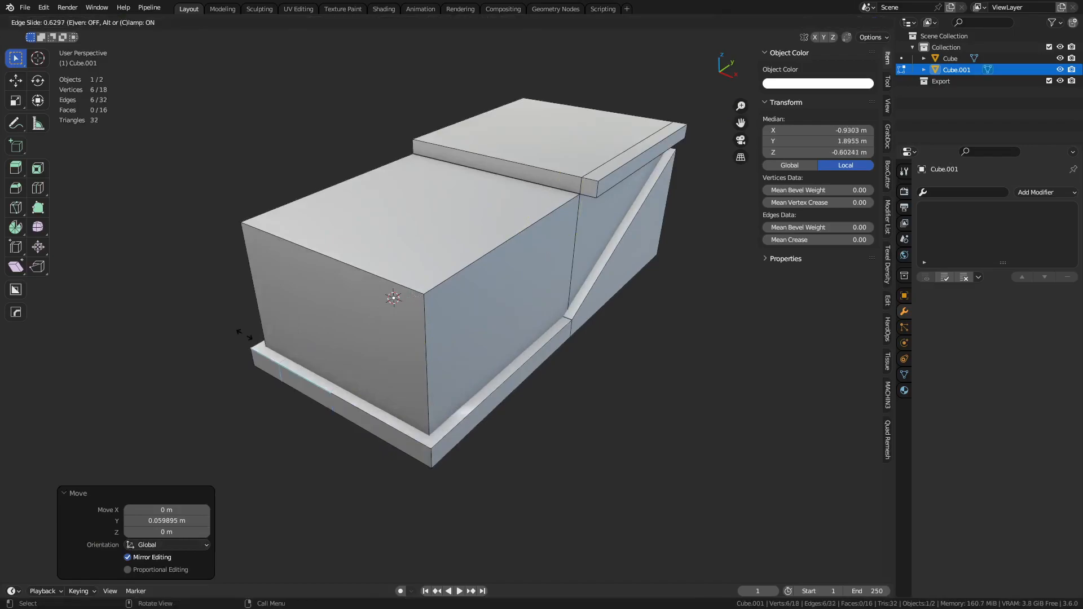
click(239, 331)
shift+middle_drag(299, 358, 512, 367)
key(3)
click(340, 362)
key(ctrl+r)
click(468, 412)
click(548, 436)
Extrude the small top face at the slab's front corner upward about 1.7 m into a vertical post.
key(3)
click(516, 434)
key(e)
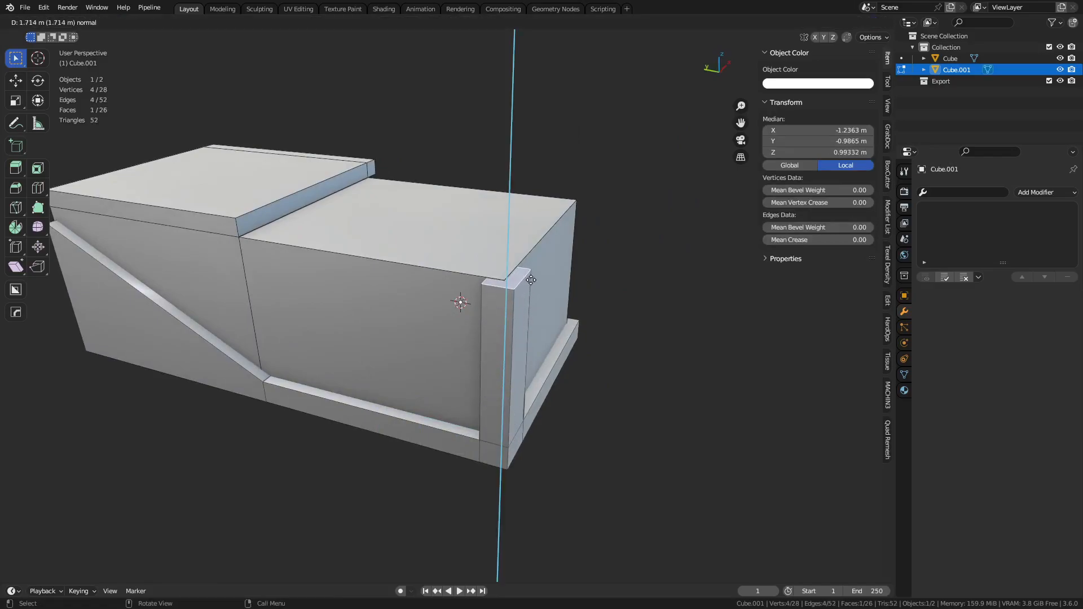
click(531, 278)
Extrude a thin cap on the corner post, extend its rear side about 0.47 m along the box's top edge and adjust its end along Y.
key(alt+z)
key(alt+z)
key(e)
click(505, 304)
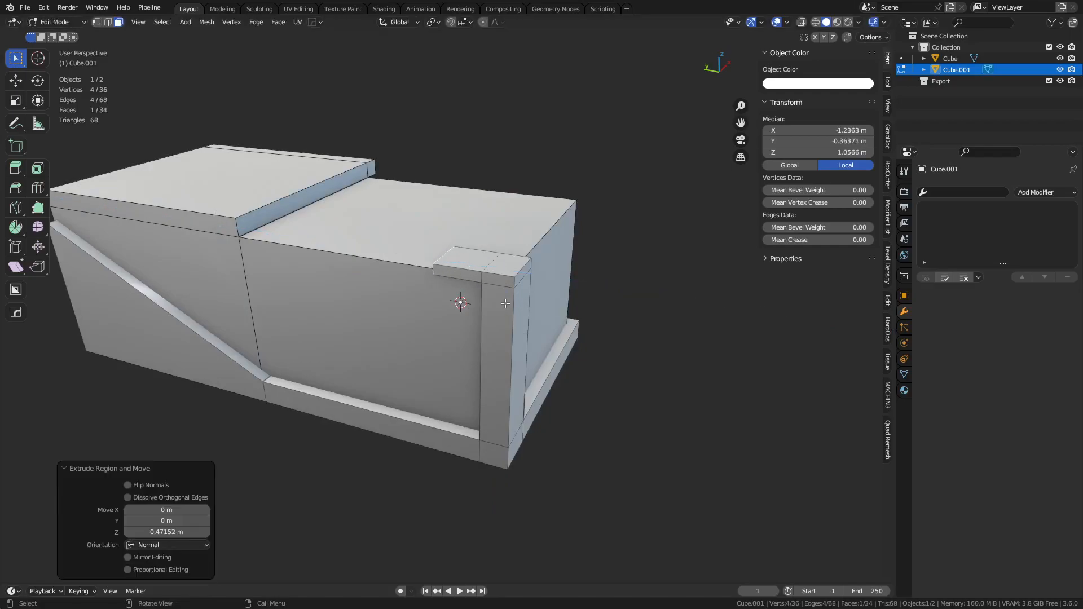
key(g)
key(y)
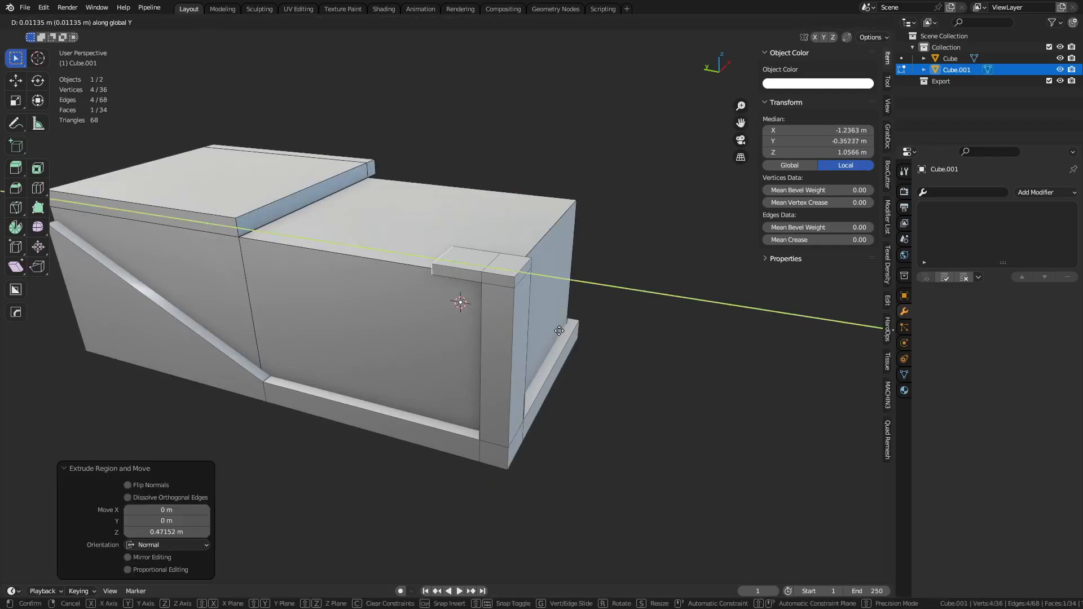
click(545, 329)
Leave the frame mesh and enter Edit Mode on the main box with its front side face selected.
key(Tab)
middle_drag(597, 375, 506, 378)
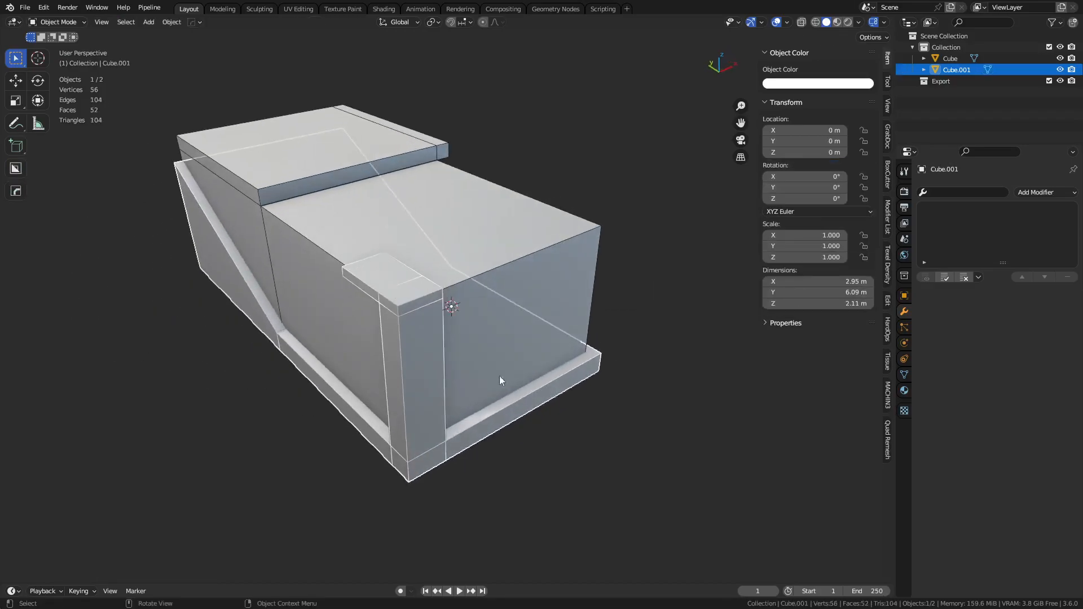
click(381, 353)
key(Tab)
click(371, 338)
Try a loop cut across the box's front half in line with the end of the post's cap, and undo it.
key(ctrl+r)
middle_drag(477, 356, 363, 278)
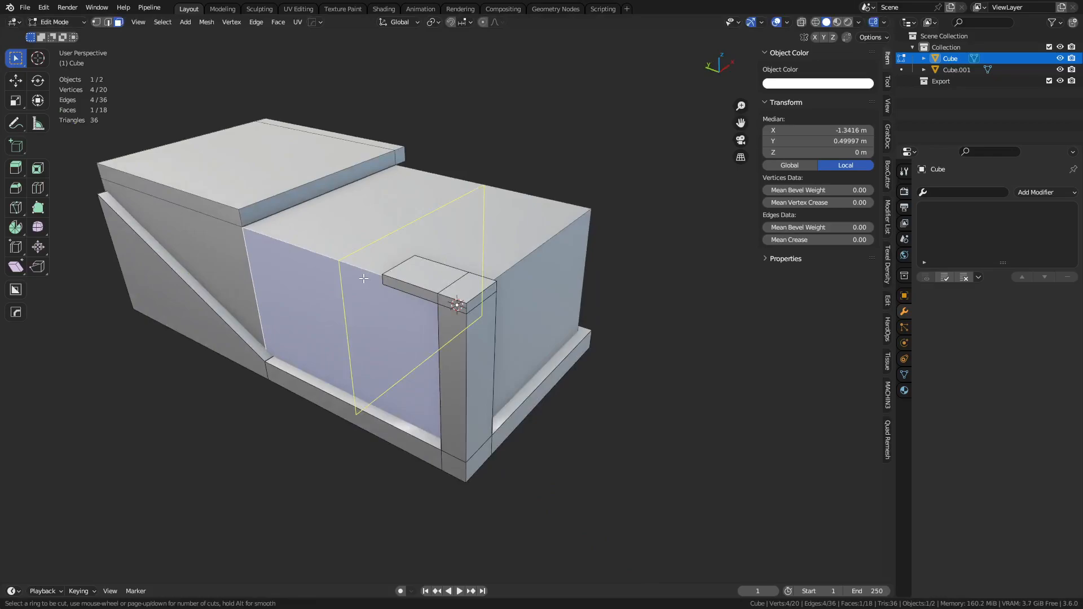
click(364, 279)
click(400, 304)
click(417, 333)
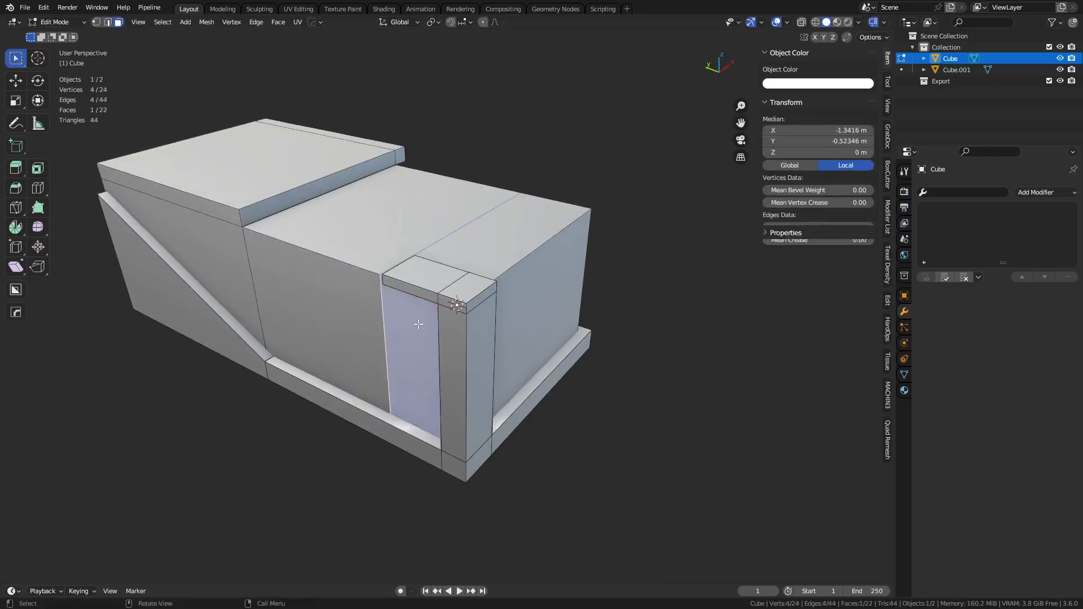
key(ctrl+z)
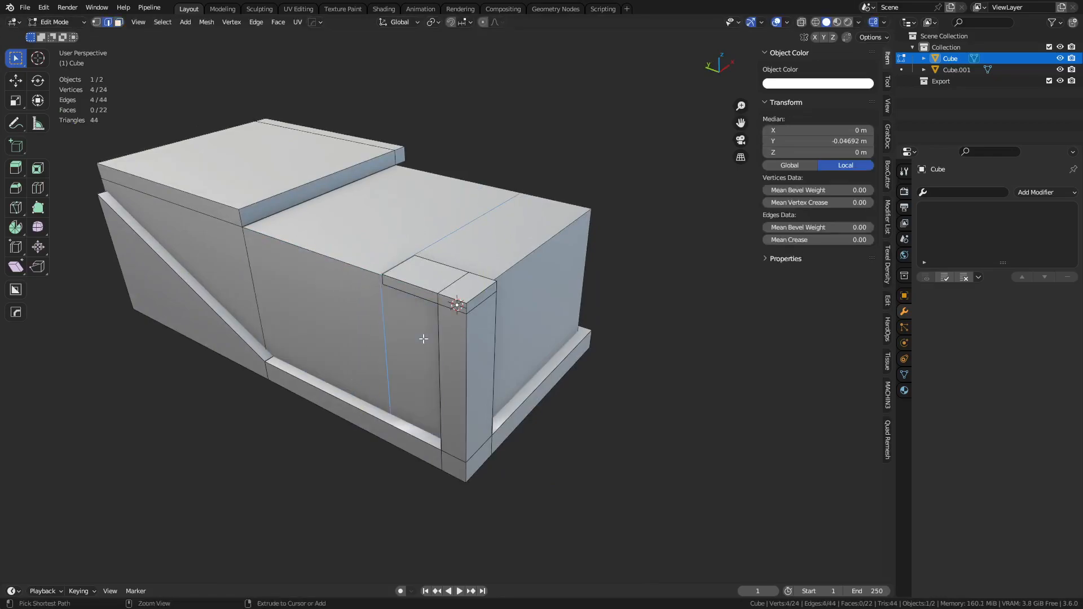
key(ctrl+z)
Extrude the front and rear side faces of the box together outward about 0.13 m.
click(239, 268)
shift+click(304, 299)
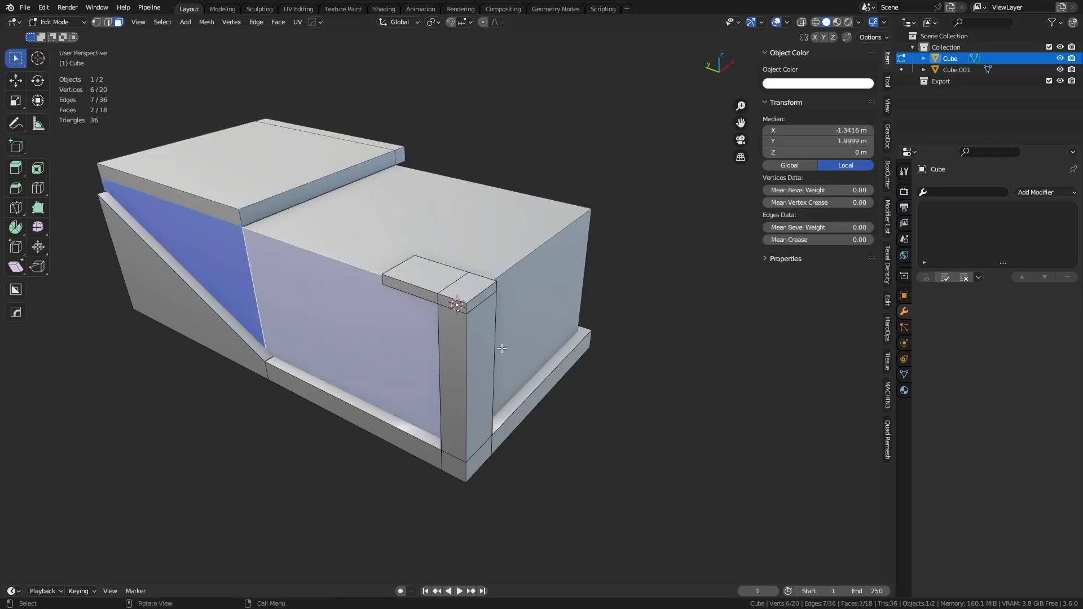
key(e)
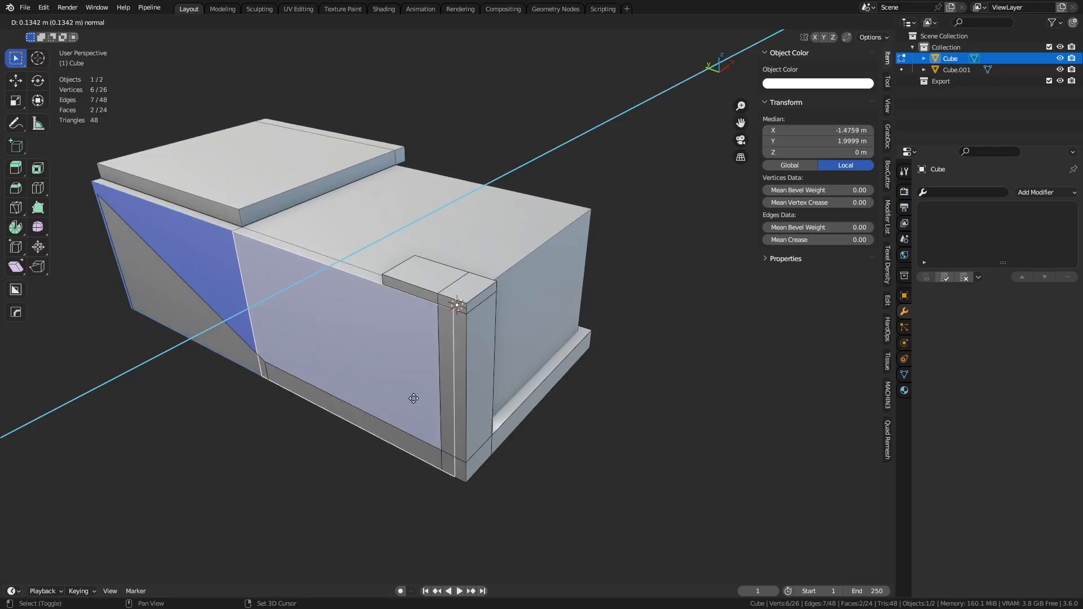
click(414, 398)
Try to extrude only the front section of the side panel's narrow top strip upward about 0.23 m, and undo it.
click(403, 290)
shift+click(422, 301)
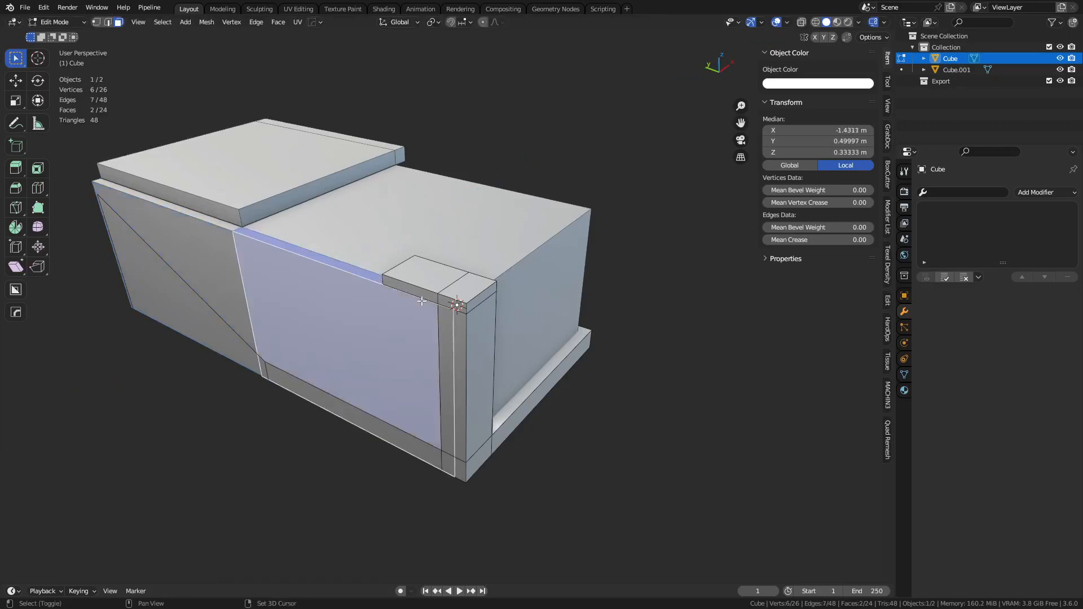
shift+click(419, 293)
key(e)
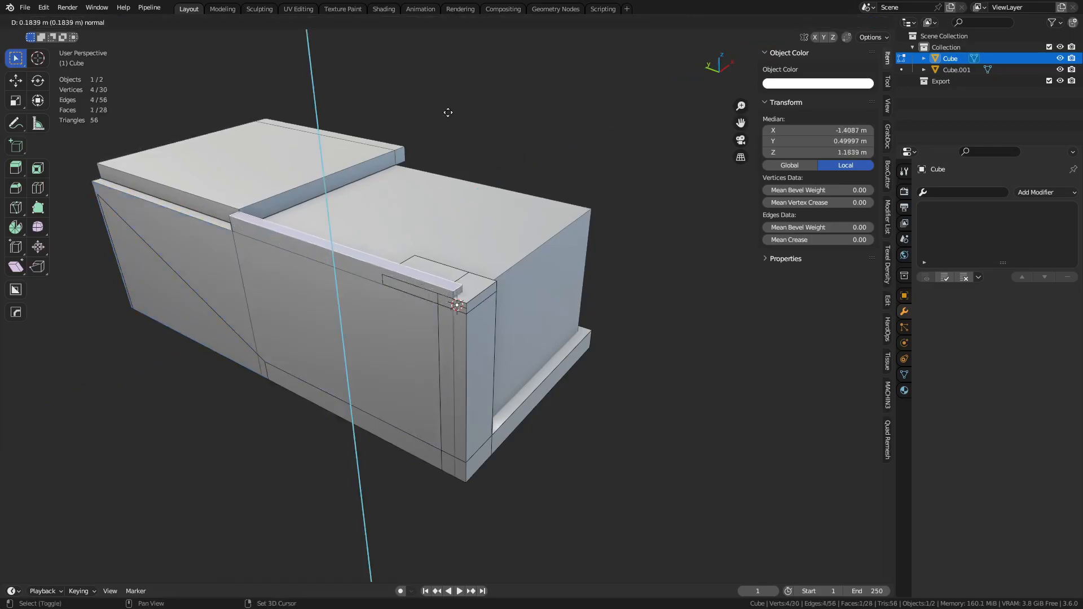
key(Escape)
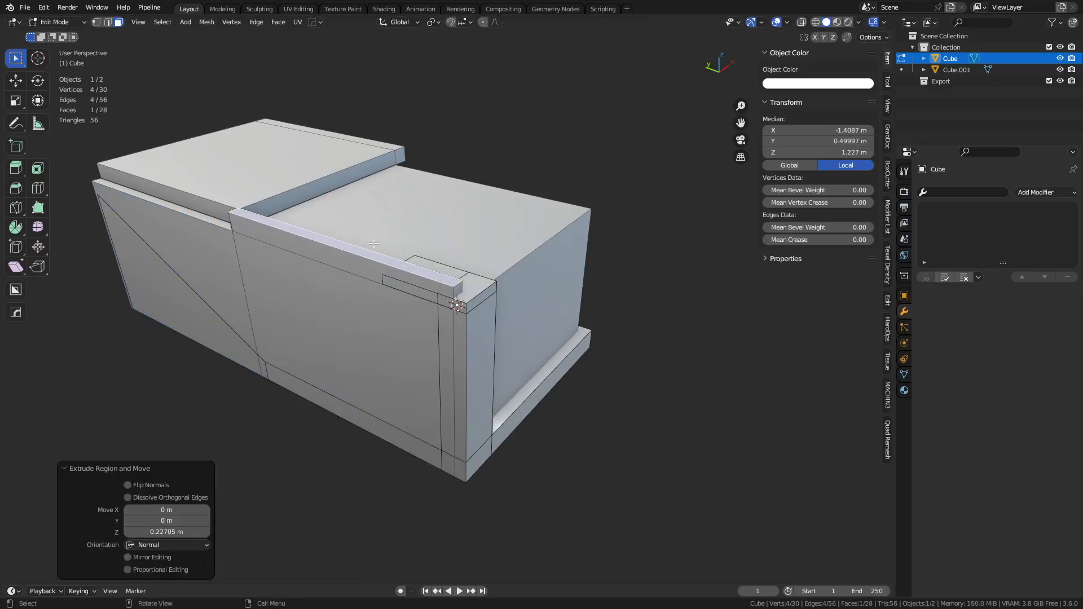
key(ctrl+z)
Extrude the front and rear sections of the side panel's top strip upward together about 0.27 m into a raised rim.
shift+click(339, 260)
key(e)
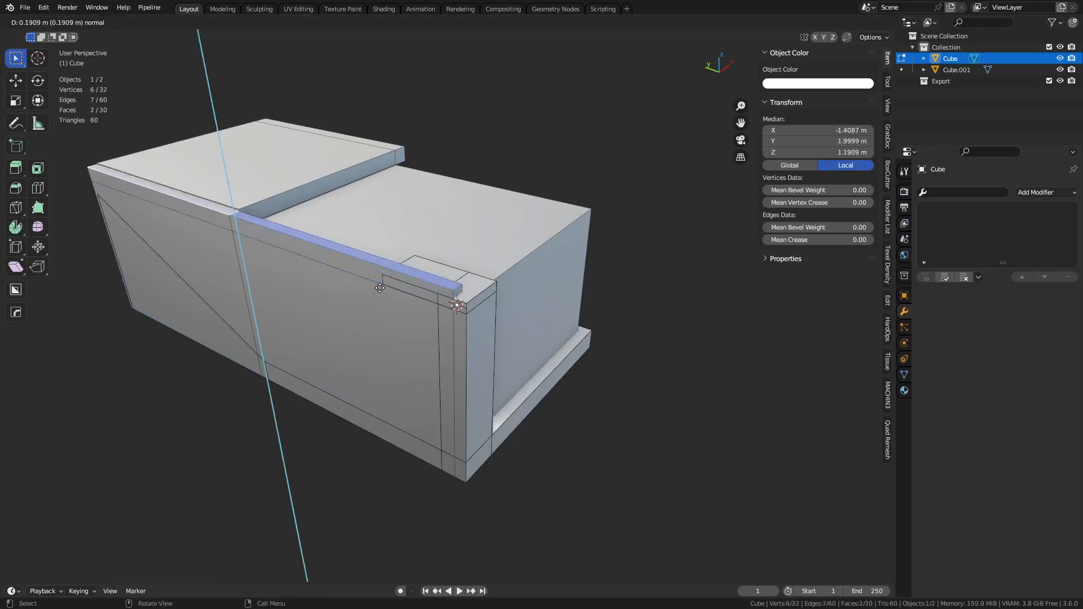
click(392, 279)
key(Tab)
Activate BoxCutter for the main box in front orthographic view and switch it to Slice mode.
middle_drag(309, 170, 433, 338)
scroll(479, 305, up, 3)
shift+middle_drag(357, 374, 478, 304)
key(Tab)
key(Tab)
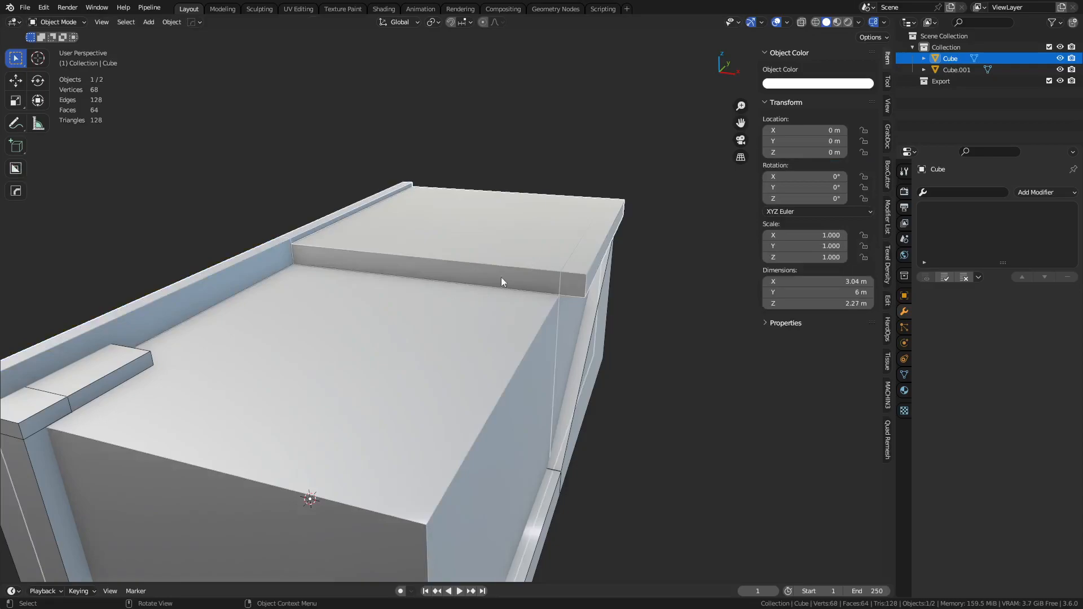
key(Tab)
alt+middle_drag(513, 276, 535, 272)
key(Tab)
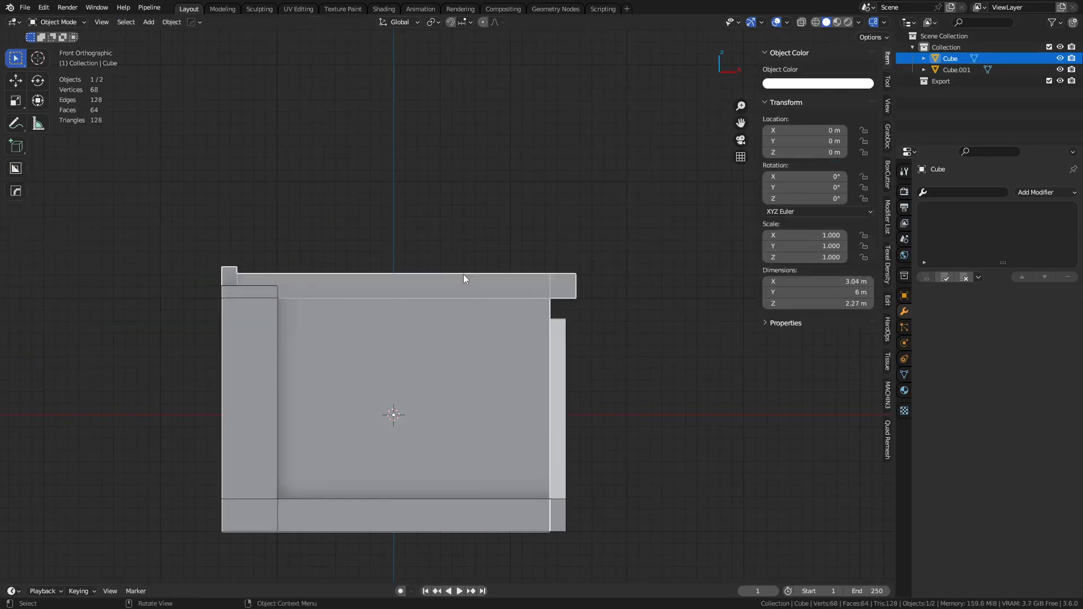
key(alt+w)
key(ctrl+d)
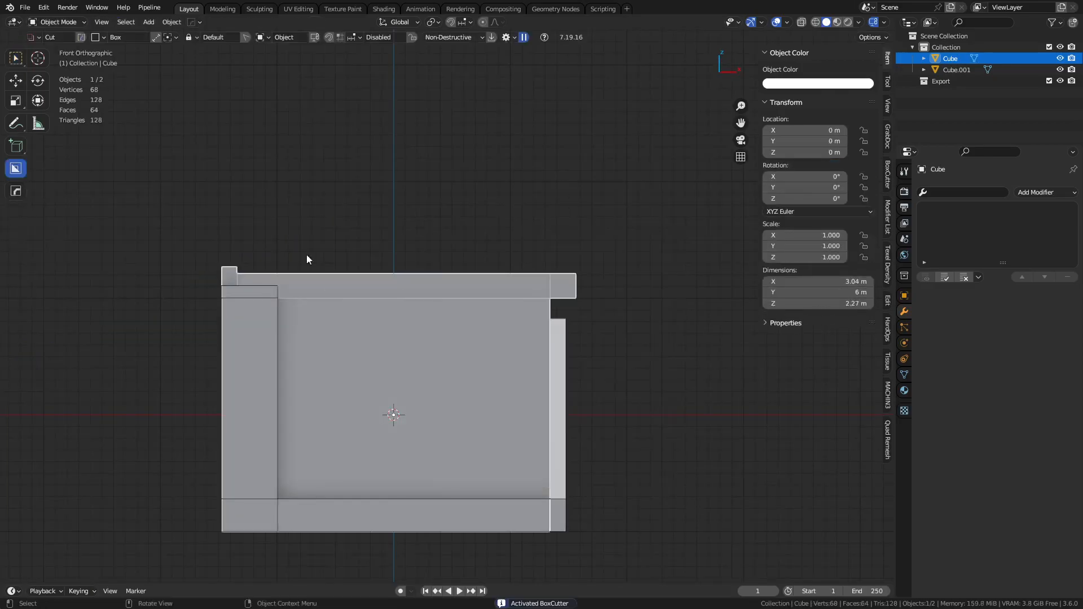
key(ctrl+d)
click(506, 266)
Slice a box-shaped section about 2.33 m wide out of the raised rear top and select the separated piece.
shift+middle_drag(537, 277, 536, 283)
mouse_move(612, 235)
mouse_down()
mouse_move(475, 284)
mouse_move(286, 299)
mouse_move(303, 297)
mouse_up()
click(329, 214)
middle_drag(628, 364, 529, 422)
click(574, 333)
Try rotating the sliced lid about the global X axis, and bake its Boolean modifier into the mesh.
mouse_move(574, 333)
middle_down()
mouse_move(530, 419)
mouse_move(609, 375)
middle_up()
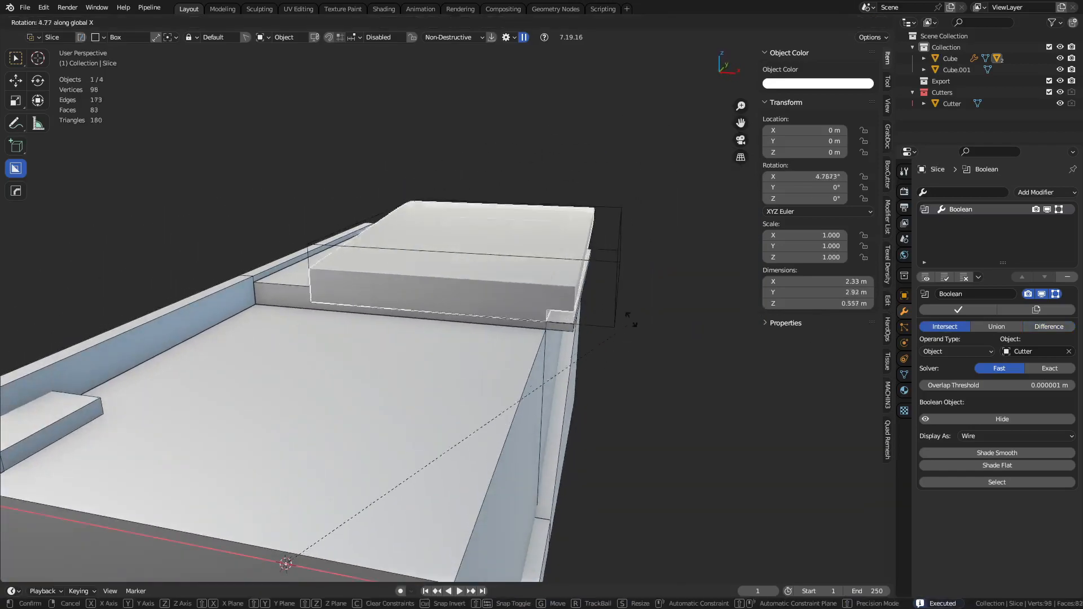
key(ctrl+Tab)
click(566, 373)
right_click(600, 353)
mouse_move(603, 337)
click(640, 353)
middle_drag(620, 405, 593, 390)
key(r)
key(y)
right_click(564, 342)
Try setting the sliced lid's origin to its front edge and rotating the lid about the Y axis.
key(ctrl+Tab)
click(392, 314)
key(shift+s)
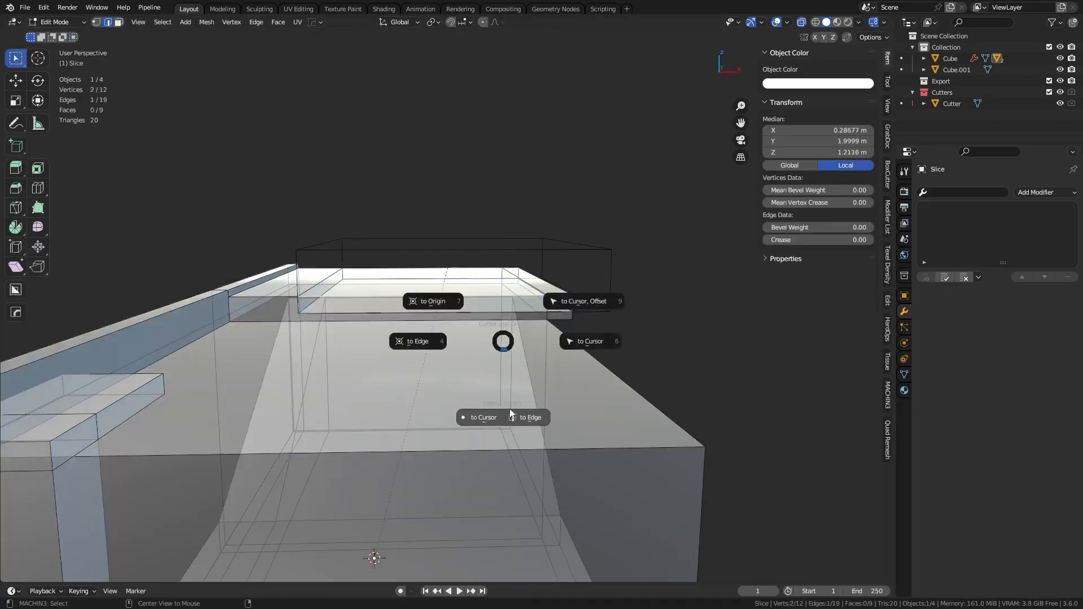
click(530, 424)
key(ctrl+Tab)
click(489, 423)
key(r)
right_click(509, 339)
key(r)
key(y)
right_click(496, 356)
Set the lid's origin to its lower long edge beside the raised side rim, as a hinge line.
key(ctrl+Tab)
click(319, 306)
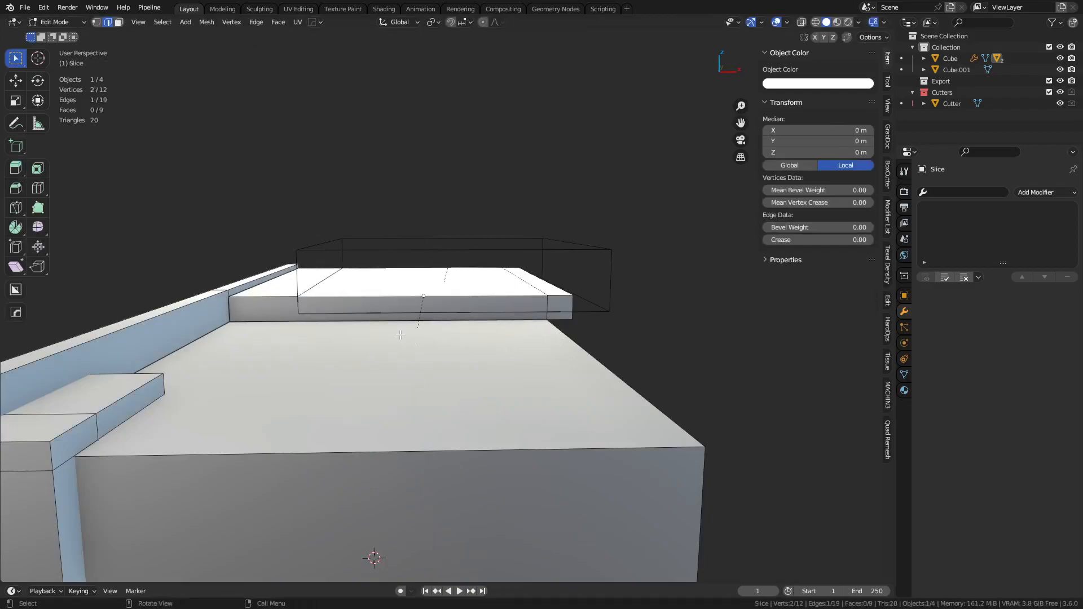
key(alt+z)
key(ctrl+Tab)
click(531, 429)
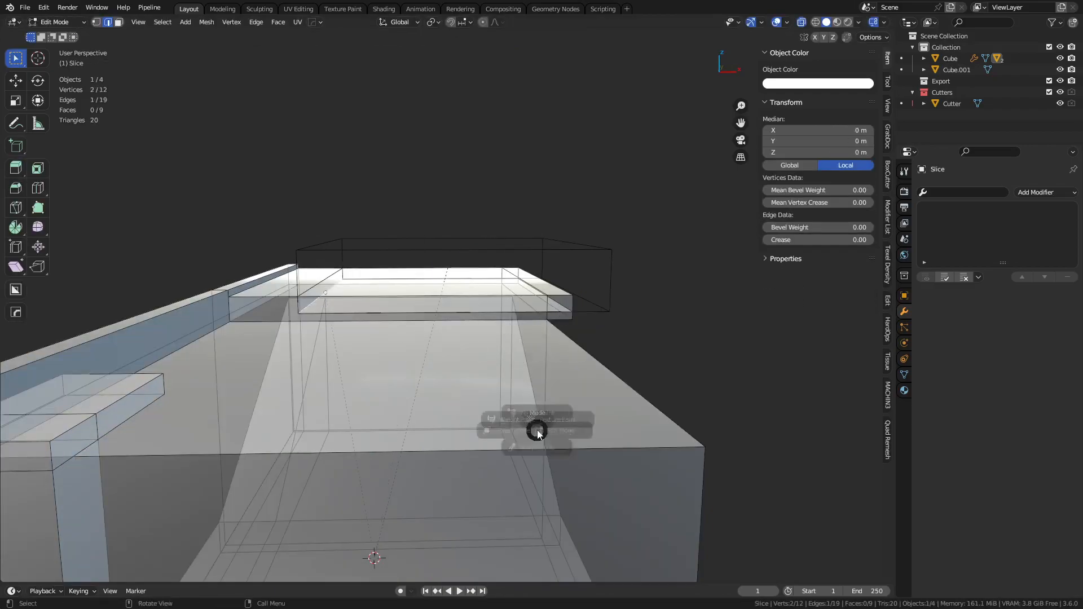
Try swinging the lid open about the Y axis around its hinge edge, and undo the rotation.
key(r)
key(y)
click(604, 395)
key(alt+z)
middle_drag(605, 395, 497, 290)
key(ctrl+z)
middle_drag(522, 371, 566, 396)
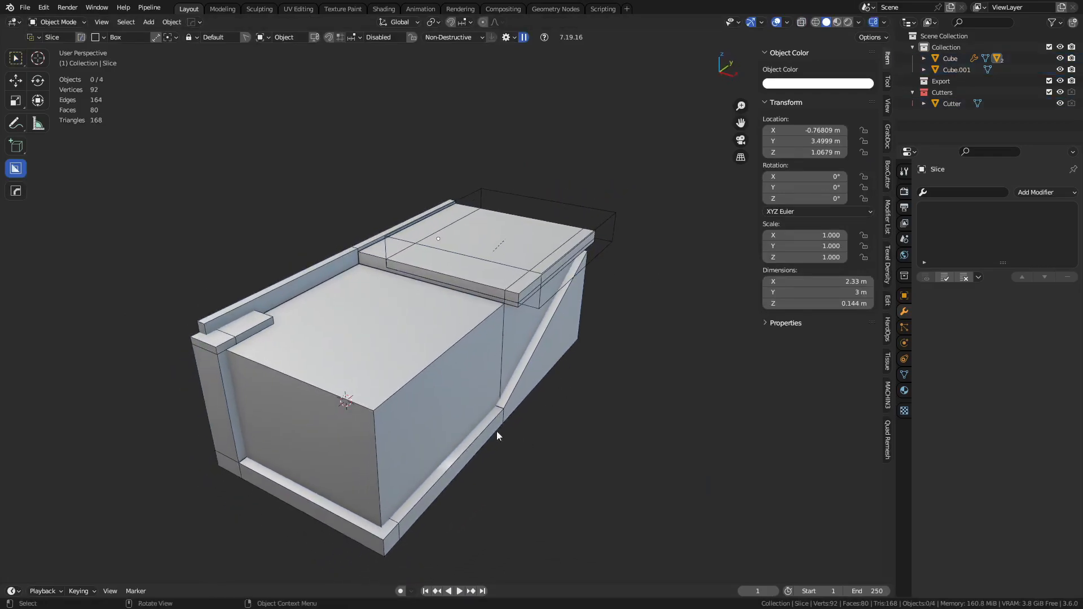
Switch BoxCutter to Cut mode and cut a rectangular recess through the main box's open top edge beside the lid.
click(296, 350)
middle_drag(519, 357, 440, 358)
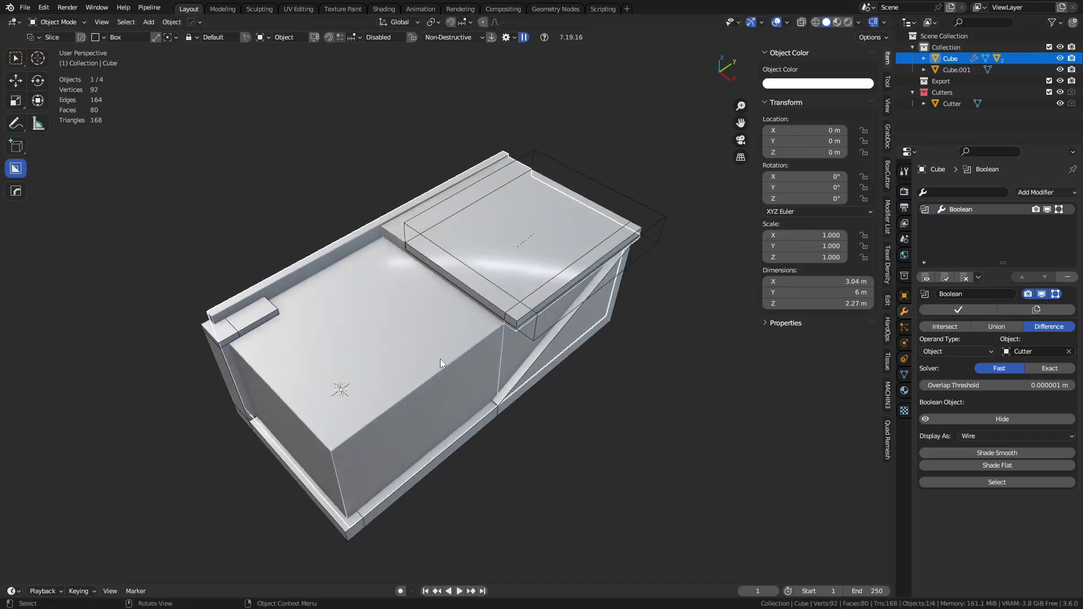
key(d)
key(ctrl+d)
click(513, 367)
drag(400, 307, 554, 347)
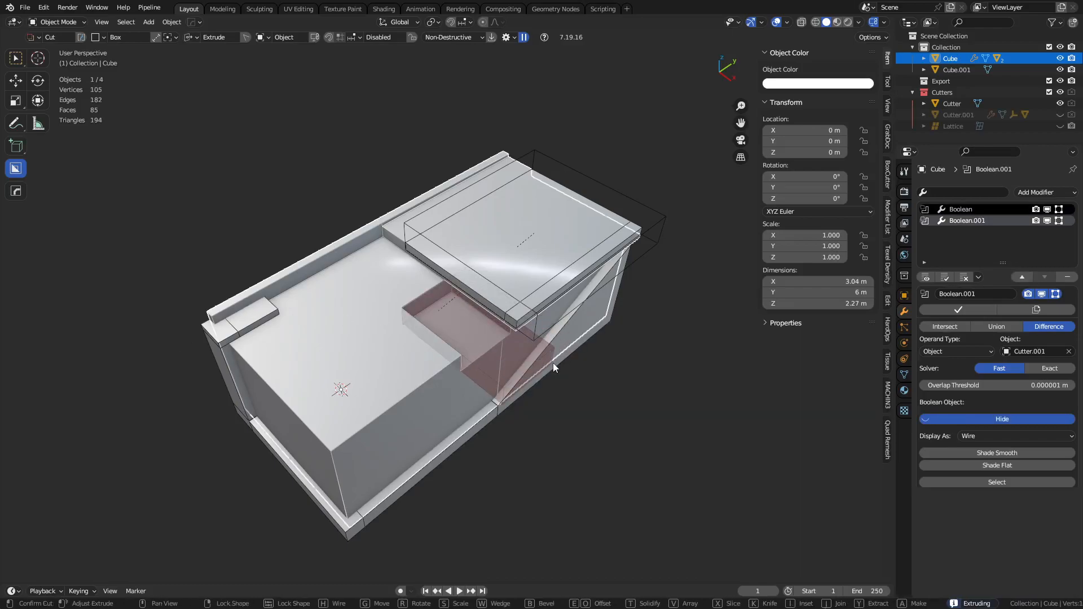
click(554, 366)
Round the recess cutter's inner vertical corner with a multi-segment bevel.
key(Tab)
click(517, 345)
key(ctrl+b)
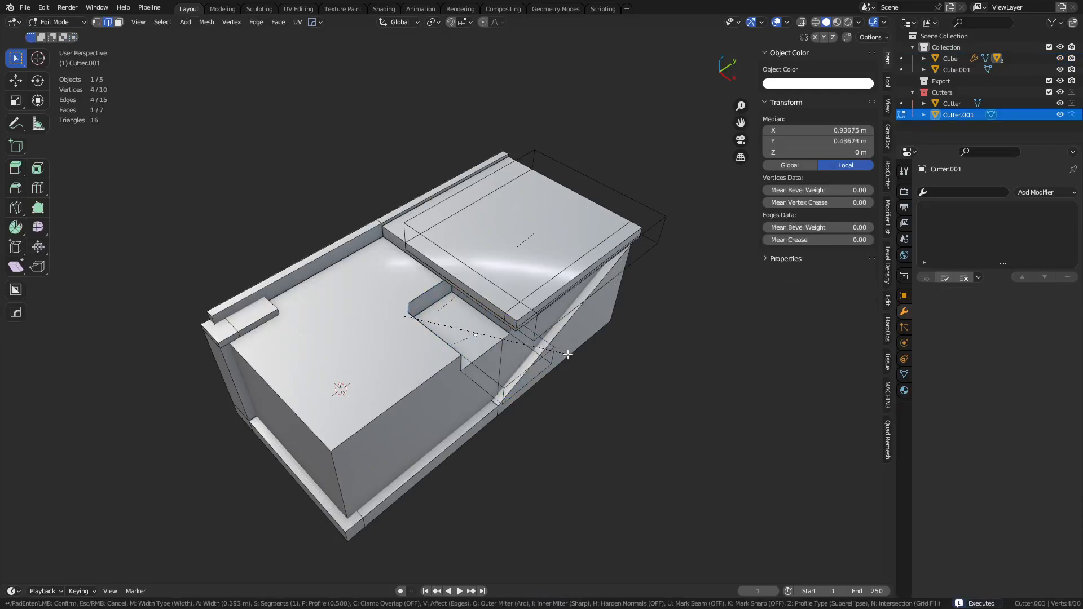
scroll(583, 360, up, 2)
click(597, 364)
key(Tab)
Raise the cutter's bottom face about 0.15 m along Z to make the recess shallower.
key(Tab)
key(3)
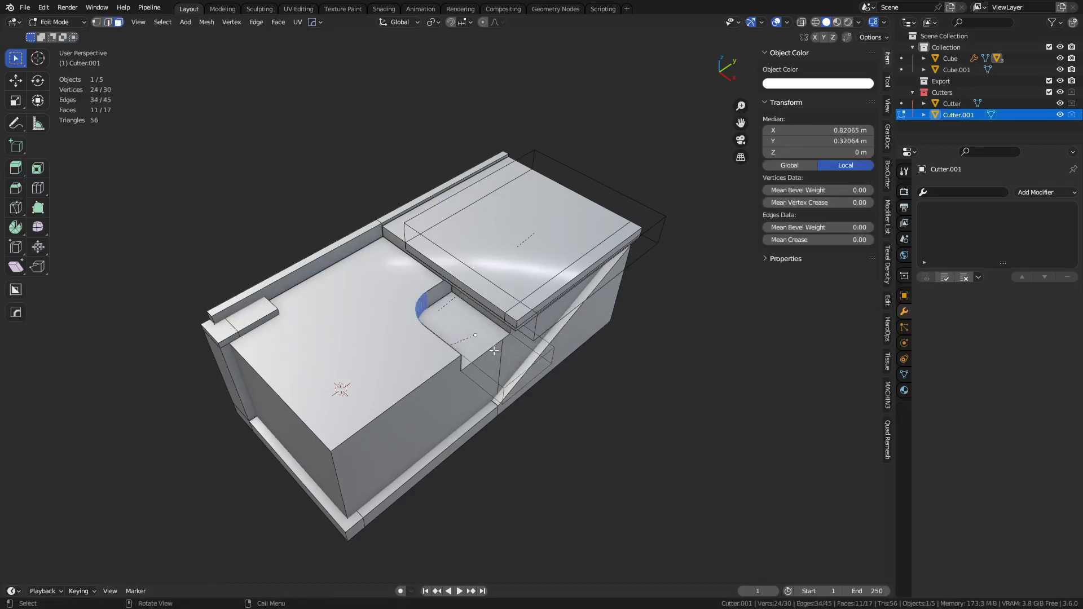
key(alt+z)
click(534, 371)
key(alt+z)
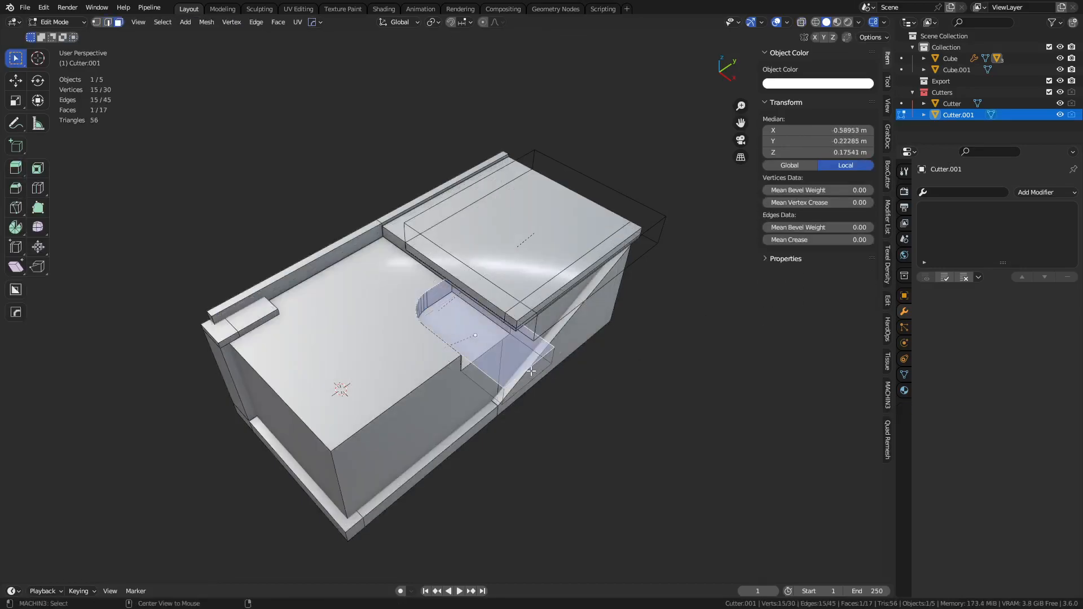
middle_drag(571, 404, 550, 398)
key(alt+z)
click(541, 389)
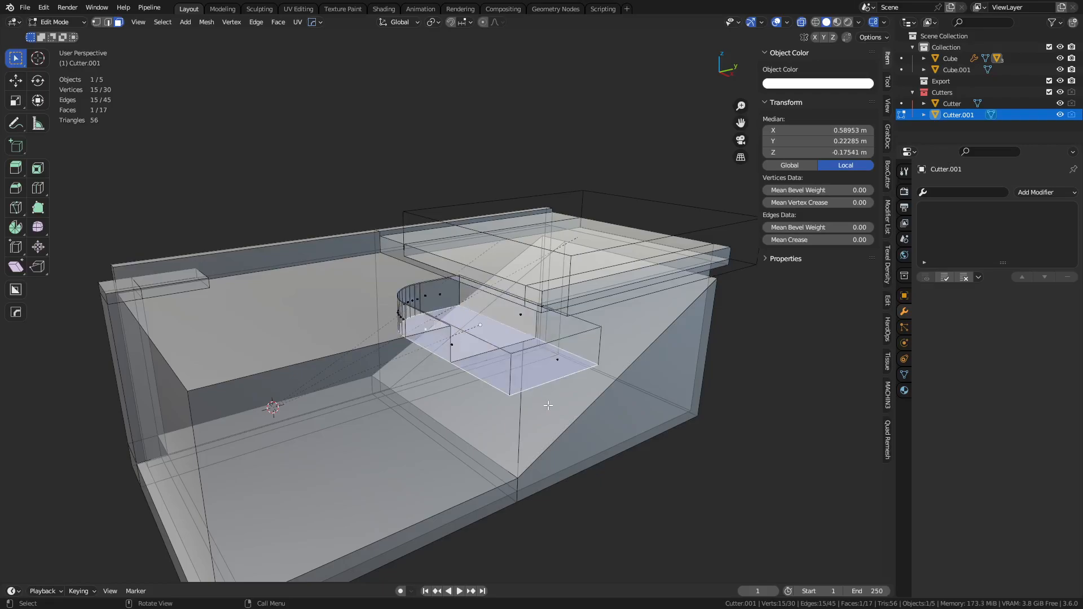
key(alt+z)
key(g)
key(z)
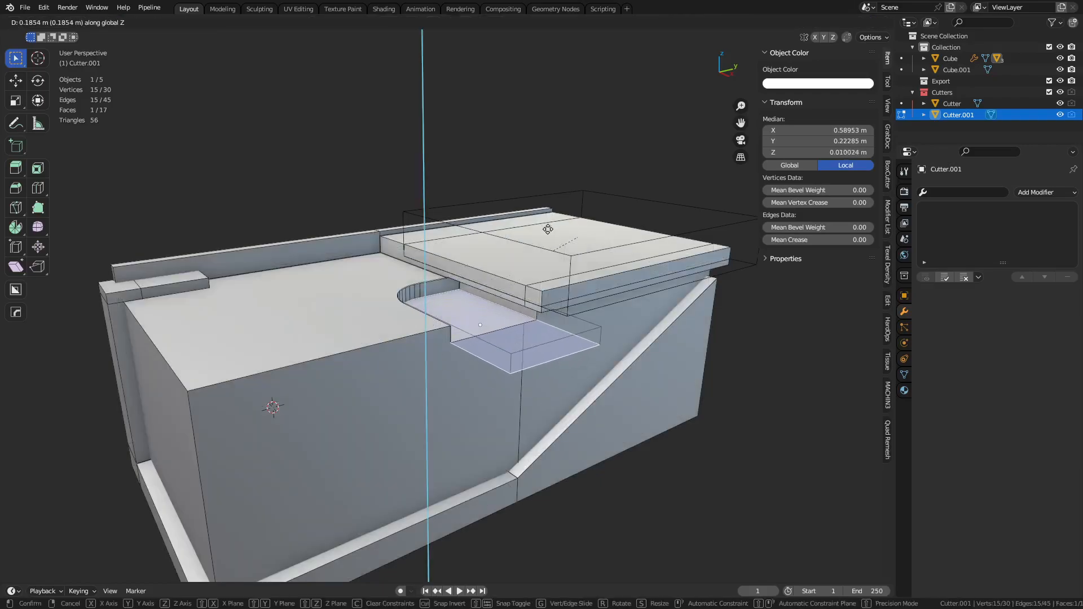
click(546, 255)
Move the cutter's outer side face inward about 0.98 m along X so the recess stops short of the box's edge.
click(551, 351)
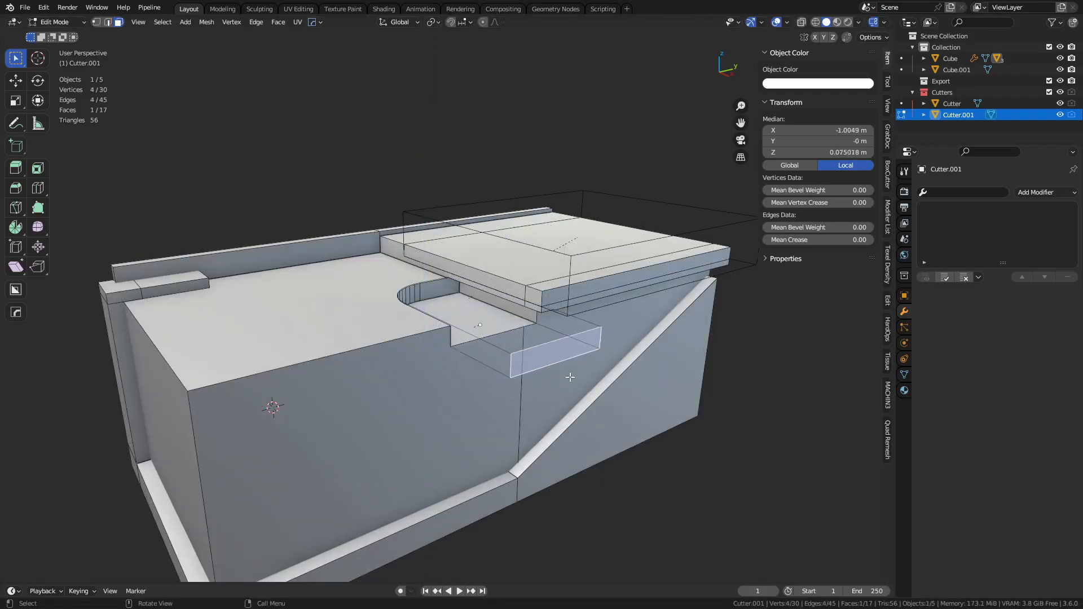
middle_drag(565, 373, 599, 408)
key(g)
key(y)
key(x)
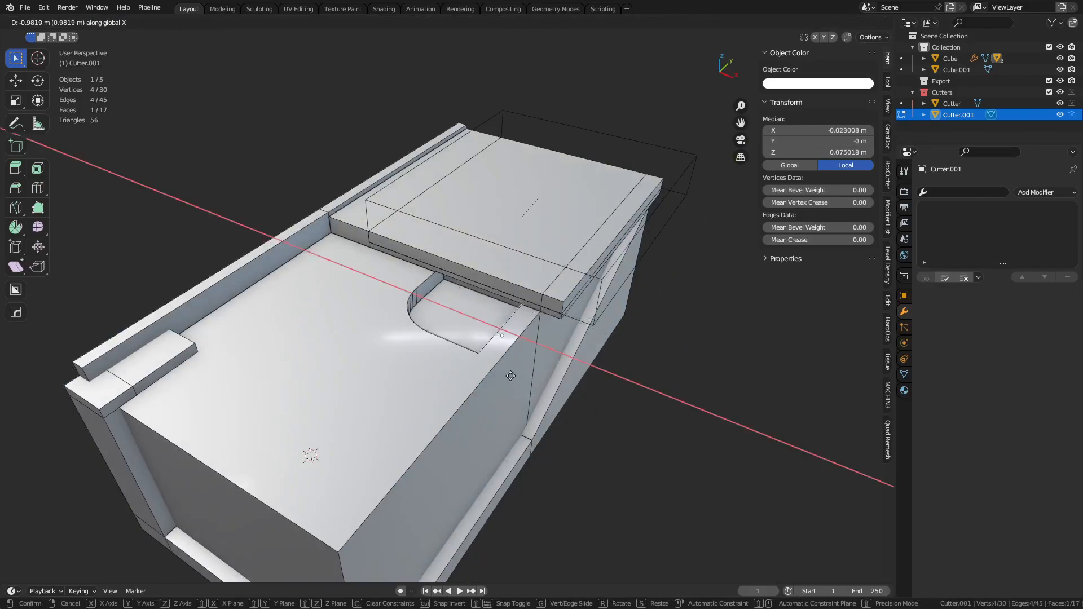
click(510, 376)
key(Tab)
click(402, 385)
click(637, 409)
scroll(593, 422, down, 1)
Add a plane at the box's top side edge near the recess and move its inner edge outward about 0.95 m along X.
shift+middle_drag(571, 424, 603, 389)
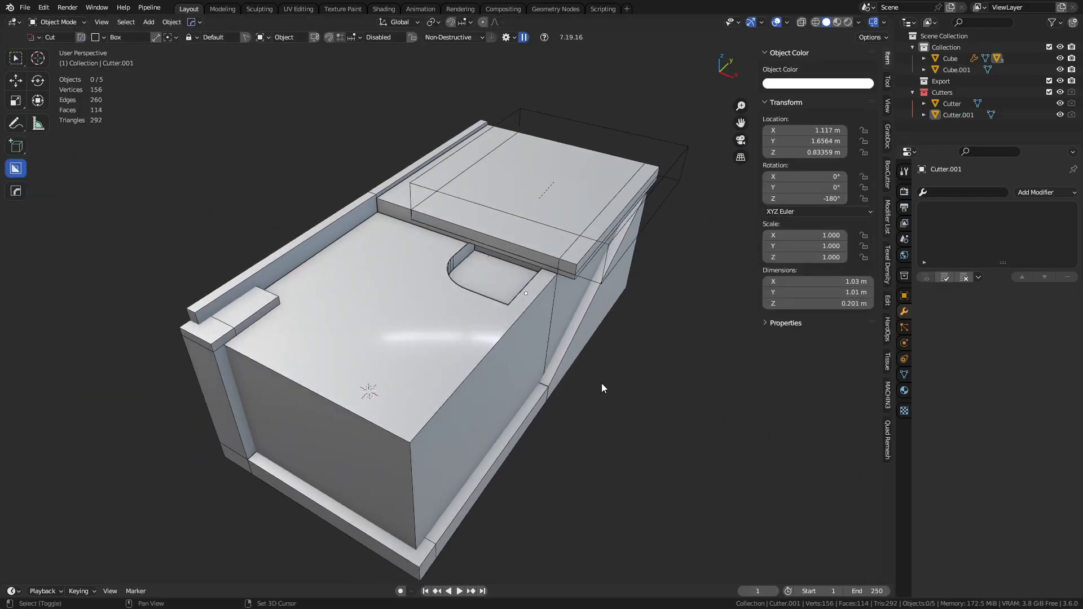
key(shift+a)
mouse_move(515, 315)
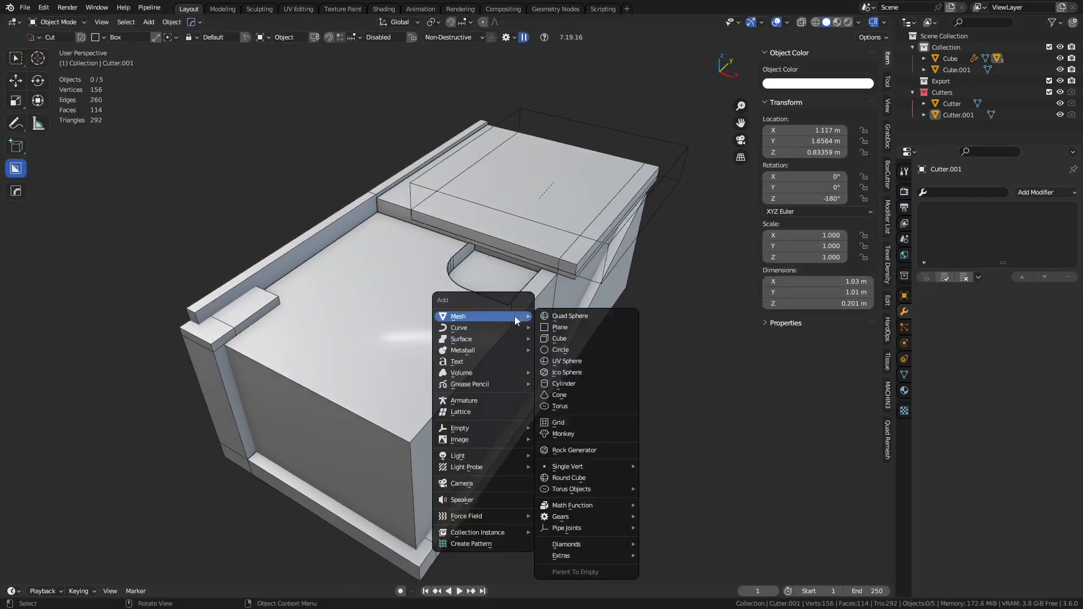
click(563, 329)
key(Tab)
click(626, 333)
key(2)
click(459, 286)
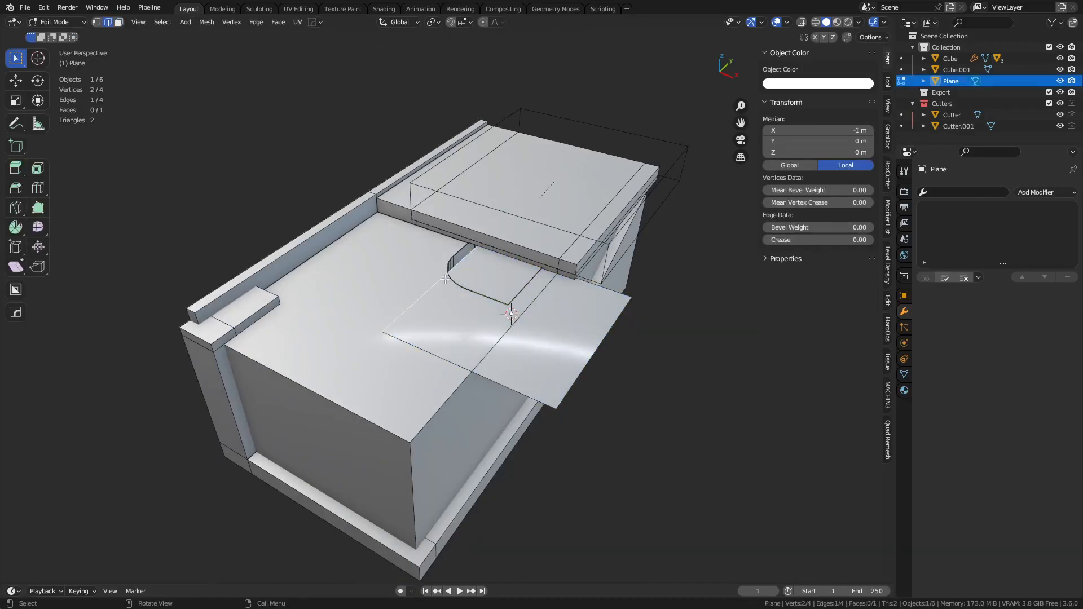
key(g)
key(y)
key(x)
click(543, 331)
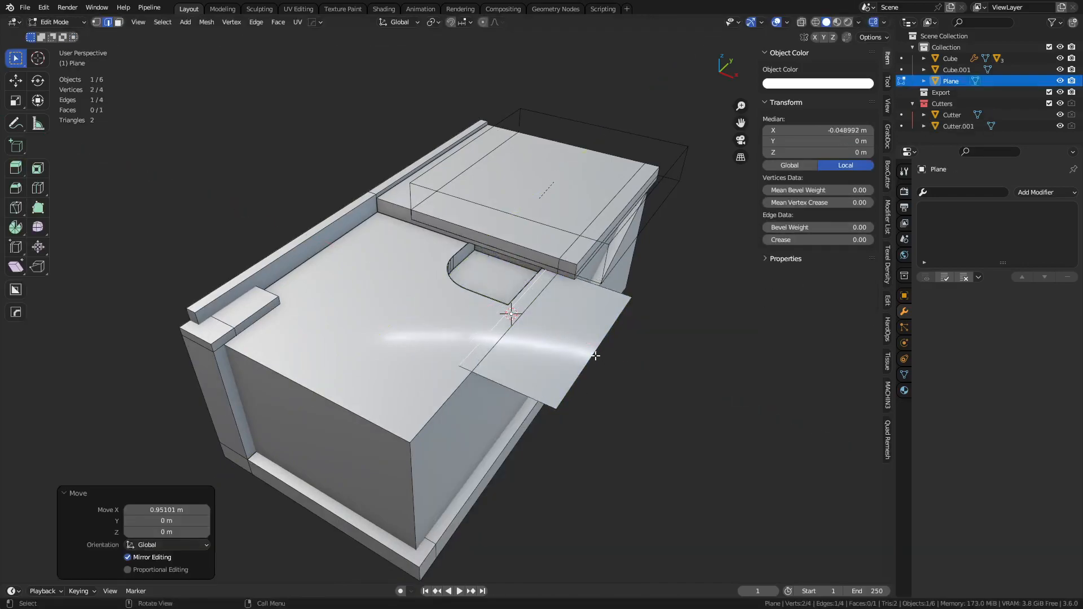
Move the plane's outer edge inward about 0.90 m along X and extrude it down about 0.26 m into an L profile.
key(g)
key(x)
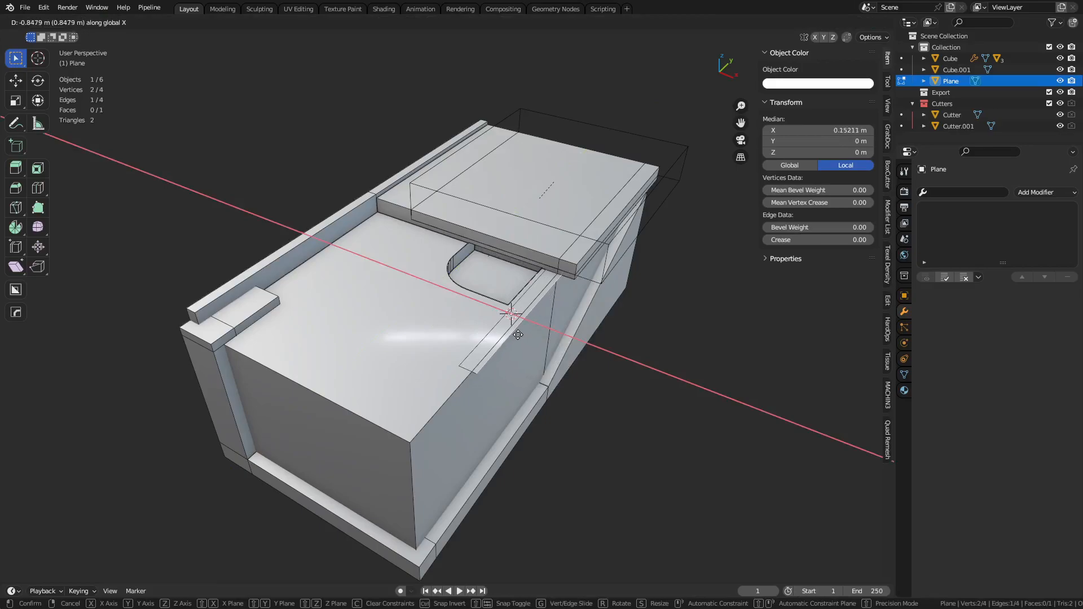
click(514, 332)
key(e)
key(z)
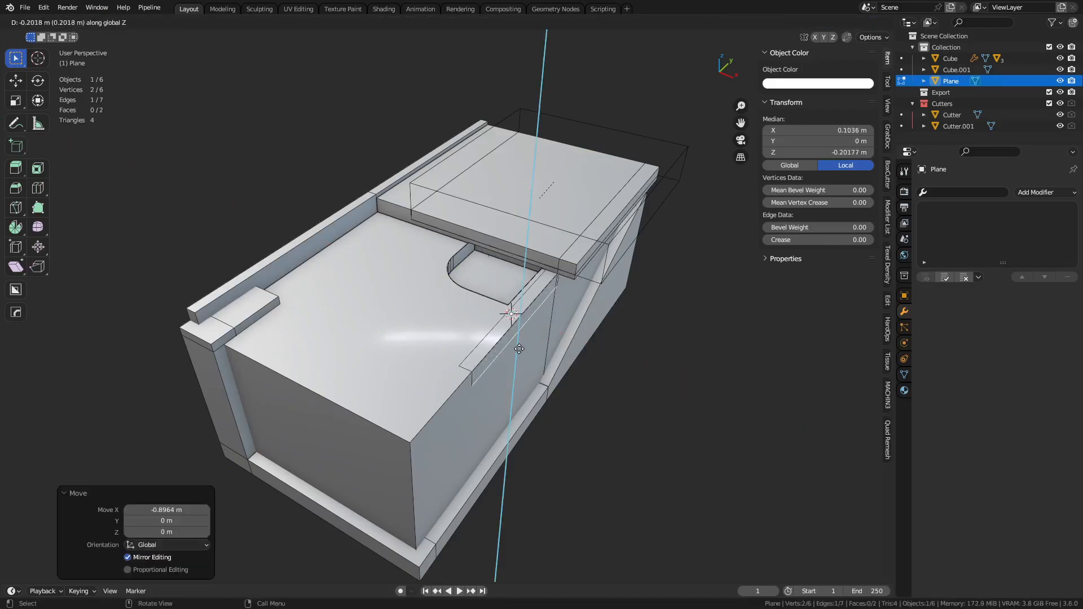
click(521, 354)
Thicken the L-shaped strip with a HardOps Solidify modifier of about -0.067 m.
key(Tab)
click(573, 377)
key(q)
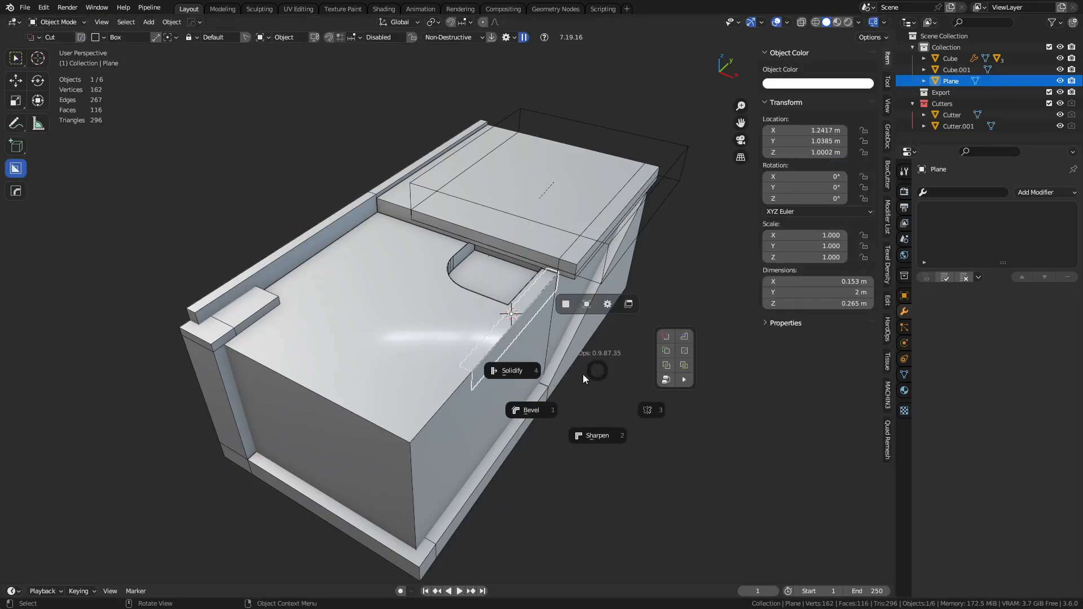
click(493, 371)
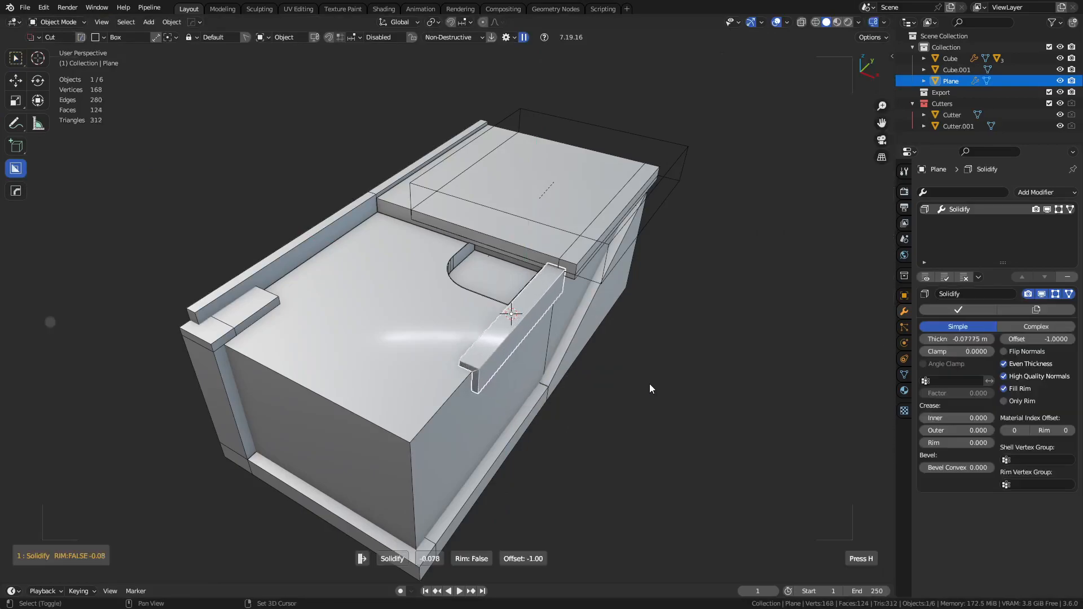
click(665, 387)
key(n)
Hide Solidify in Edit Mode and move the strip's end edges about 1.04 m along Y to the box's front corner.
key(Tab)
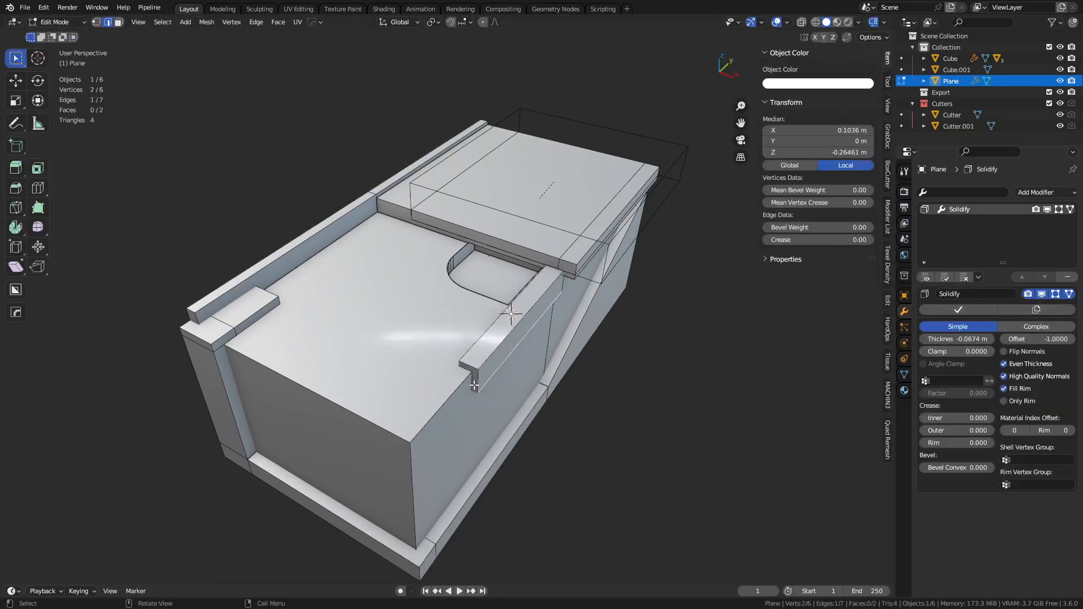
click(1056, 294)
shift+click(463, 370)
key(g)
key(y)
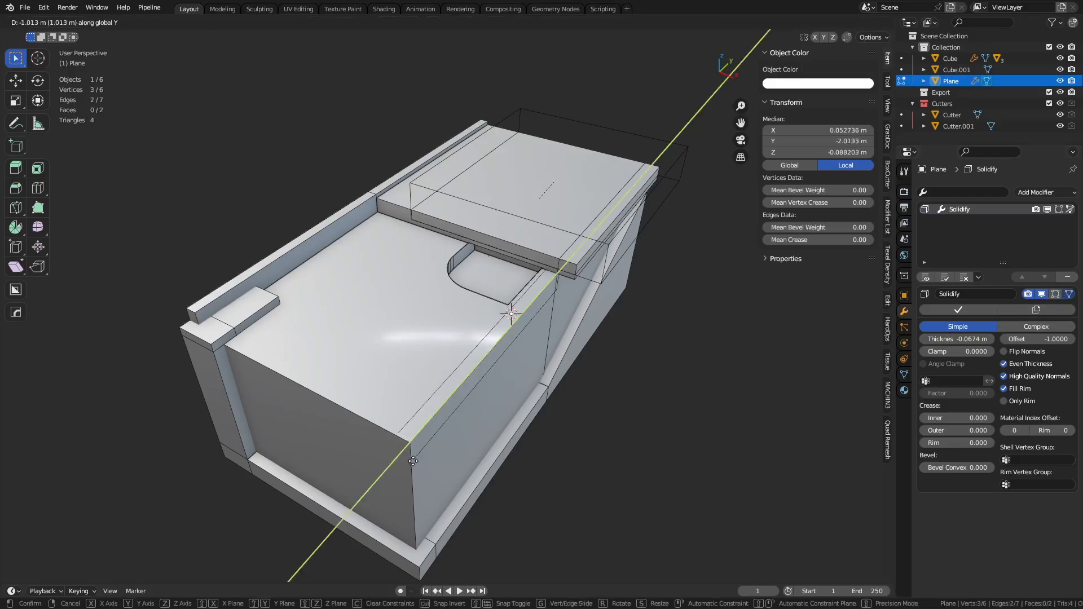
click(410, 462)
Add a loop cut across the L-shaped strip close to its front end.
shift+middle_drag(445, 457, 526, 380)
scroll(525, 380, up, 3)
key(ctrl+r)
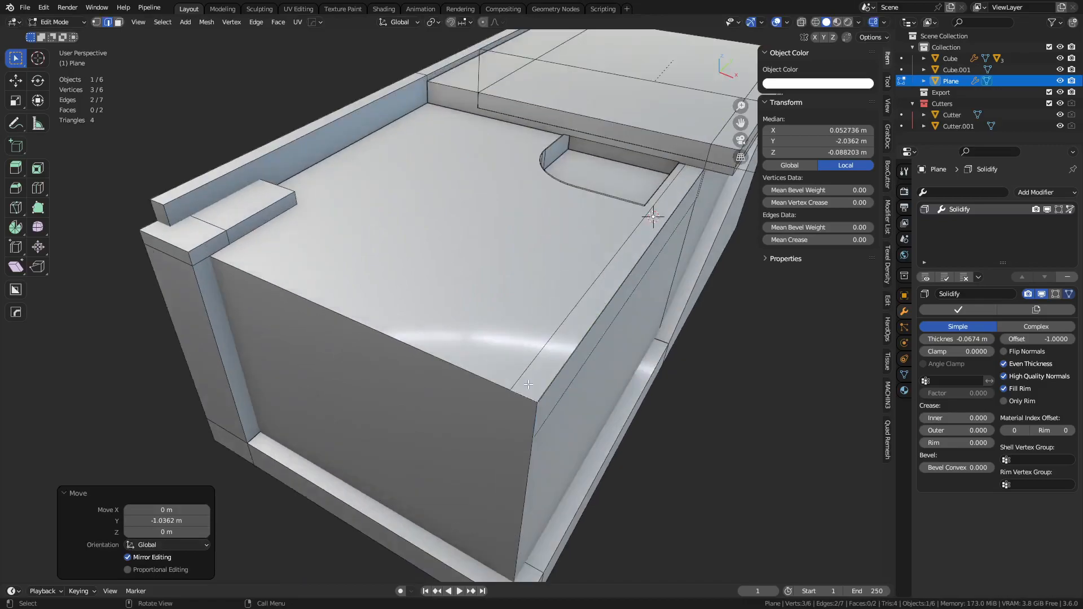
click(526, 415)
click(509, 444)
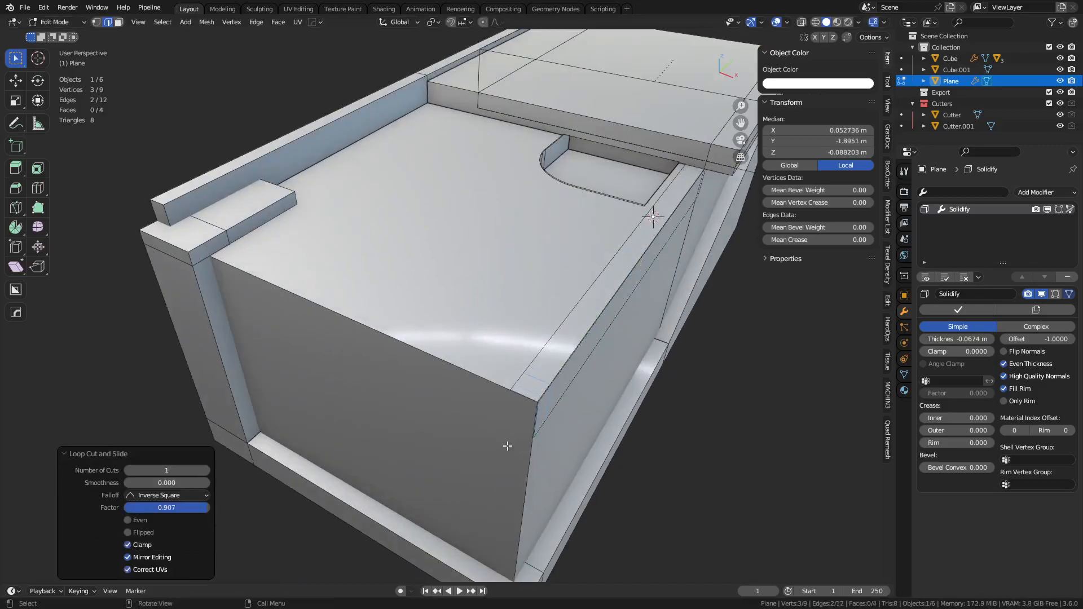
key(3)
click(530, 389)
key(e)
right_click(609, 455)
key(ctrl+z)
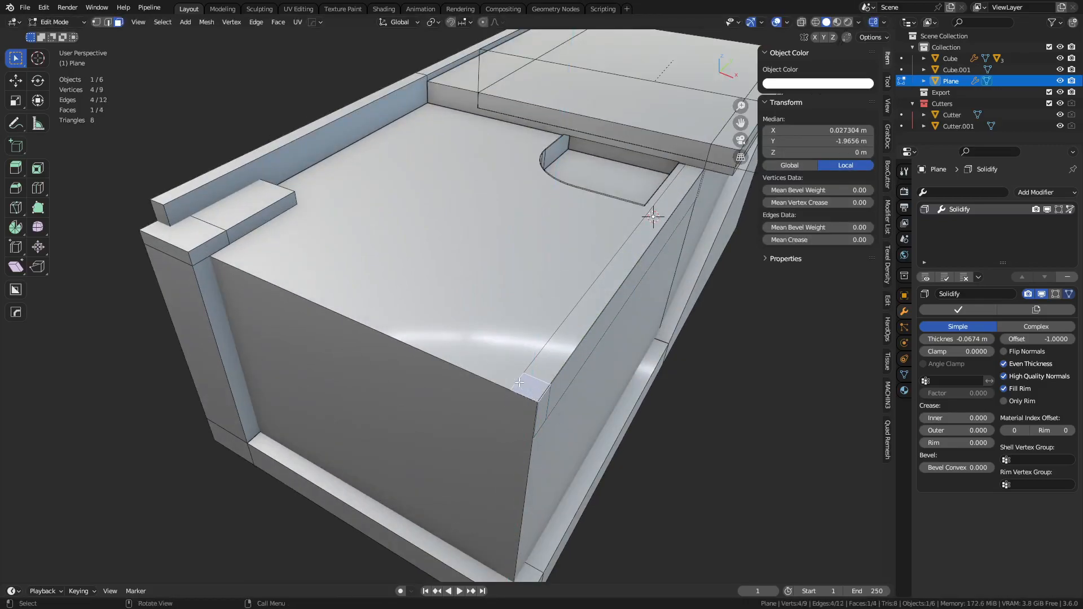
Extrude the strip's corner edge about 1.44 m along X across the box's front top edge.
key(g)
key(x)
click(417, 352)
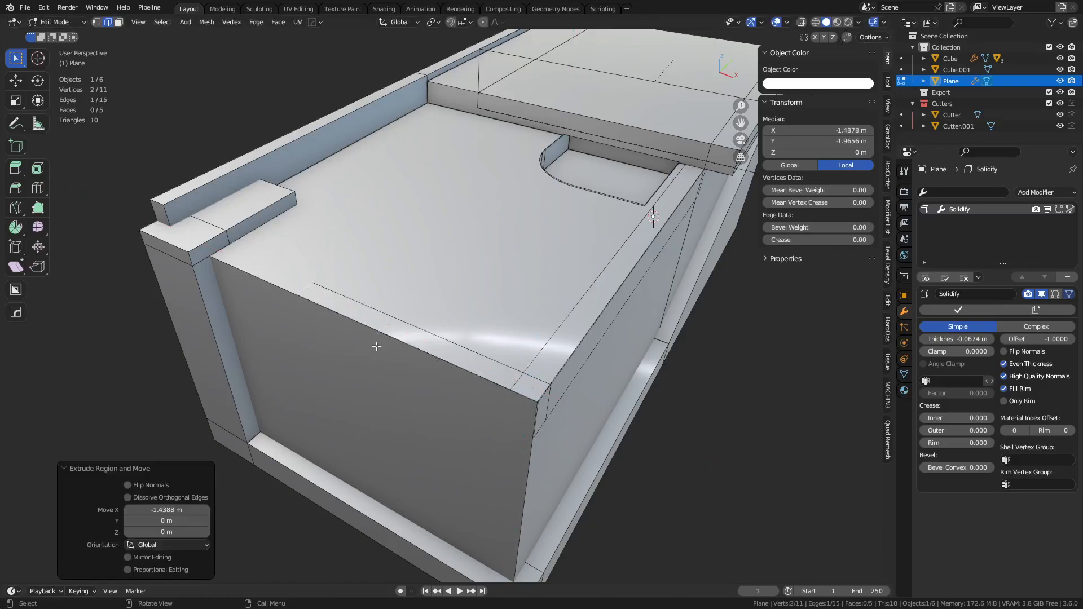
Extrude the front strip's outer edges downward, snapped level with the side strip's lower edge.
key(z)
click(529, 440)
key(shift+Tab)
click(452, 426)
key(g)
key(z)
click(514, 403)
key(shift+space)
click(520, 370)
key(shift+Tab)
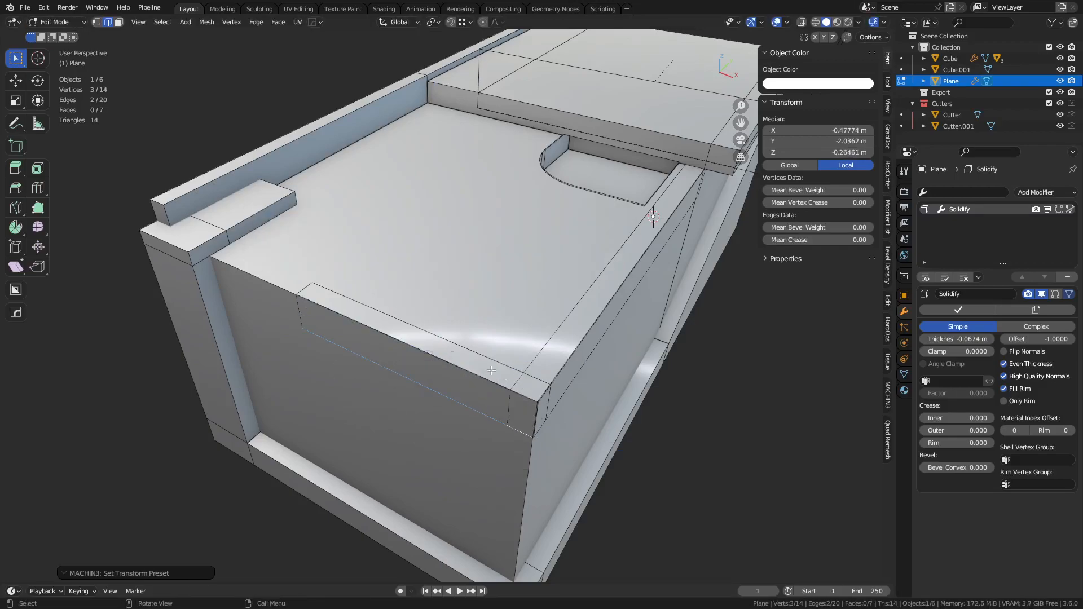
Move the front strip's free end edges along X to reach the corner post.
click(561, 356)
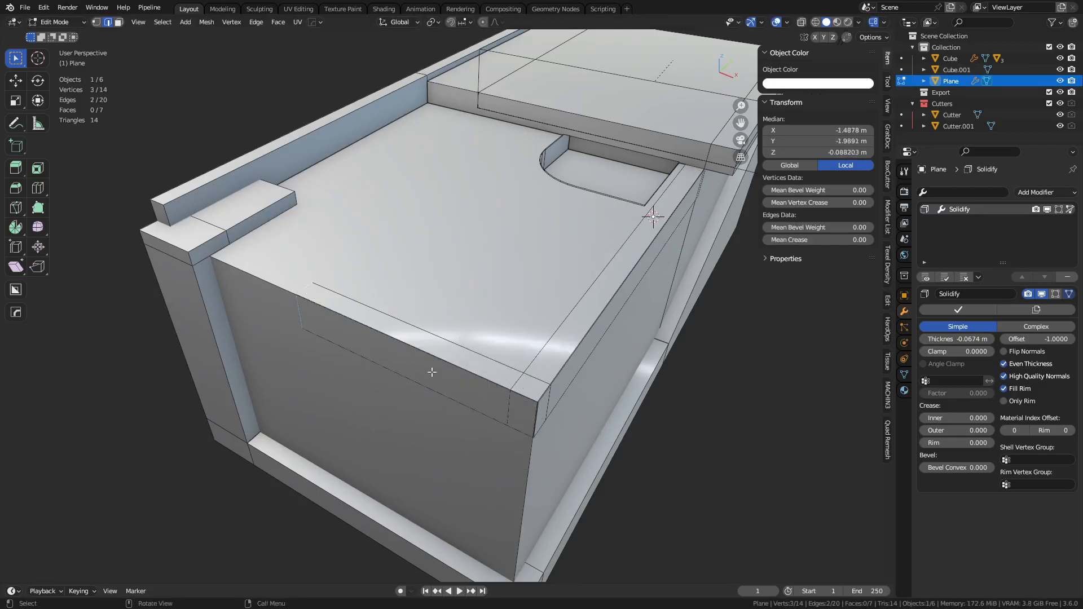
key(g)
key(x)
click(353, 347)
key(Tab)
Merge the trim strip's overlapping vertices in vertex mode.
shift+middle_drag(626, 438, 487, 402)
key(Tab)
key(1)
key(m)
click(547, 431)
key(g)
right_click(451, 432)
Add a HardOps Bevel modifier to the trim strip with an offset of about 0.035 m and 6 segments.
key(Tab)
click(608, 456)
click(435, 353)
key(q)
click(612, 405)
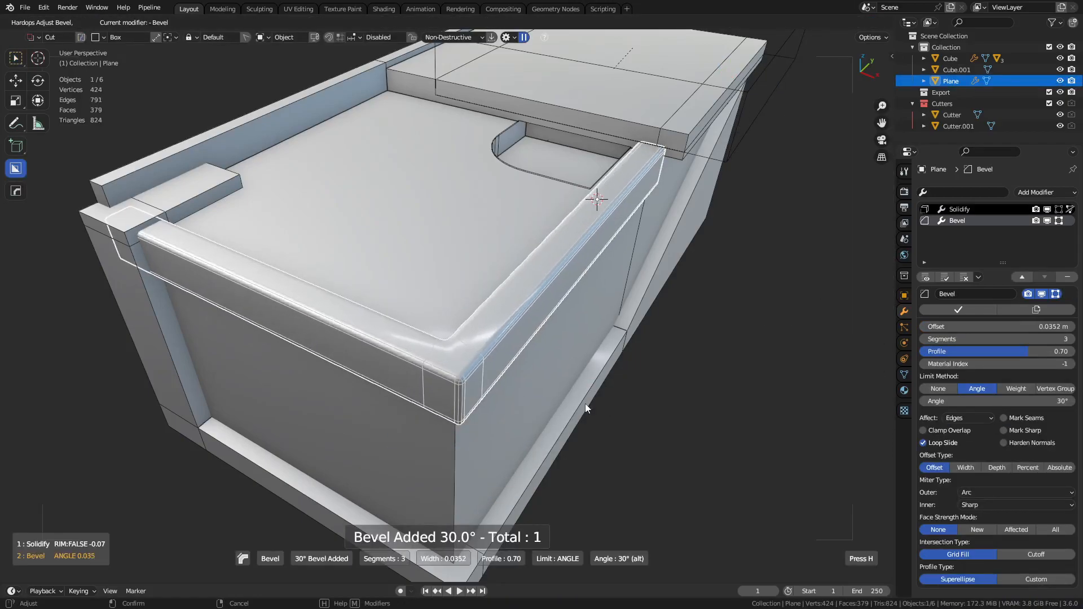
scroll(585, 404, up, 3)
click(585, 404)
key(a)
key(a)
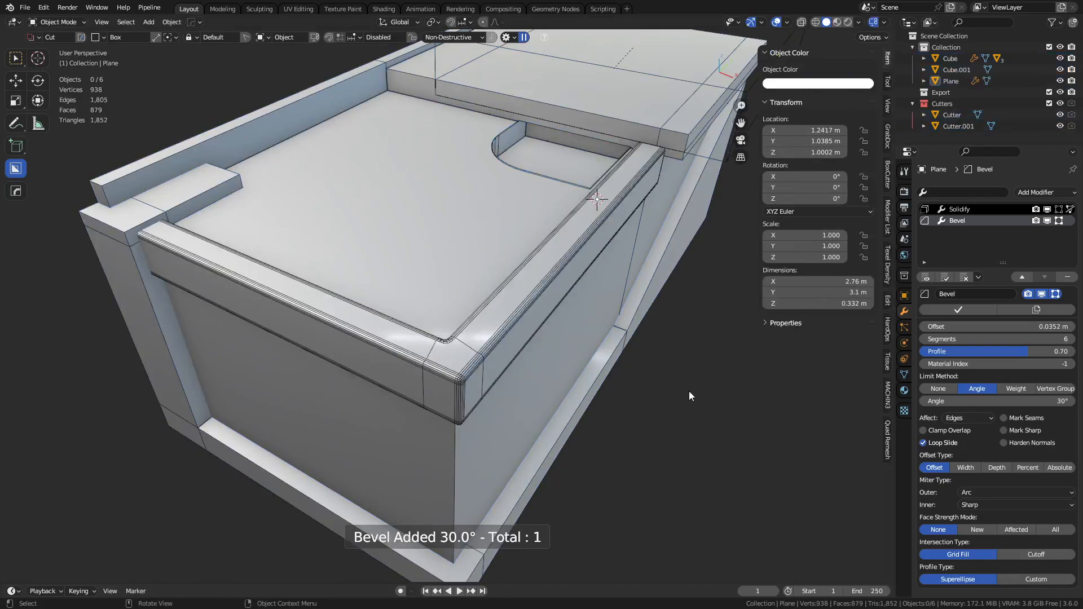
Add a HardOps Bevel modifier to the main vehicle body with an offset of about 0.021 m and 3 segments.
shift+drag(682, 330, 626, 385)
scroll(598, 367, down, 2)
click(519, 328)
scroll(480, 307, up, 2)
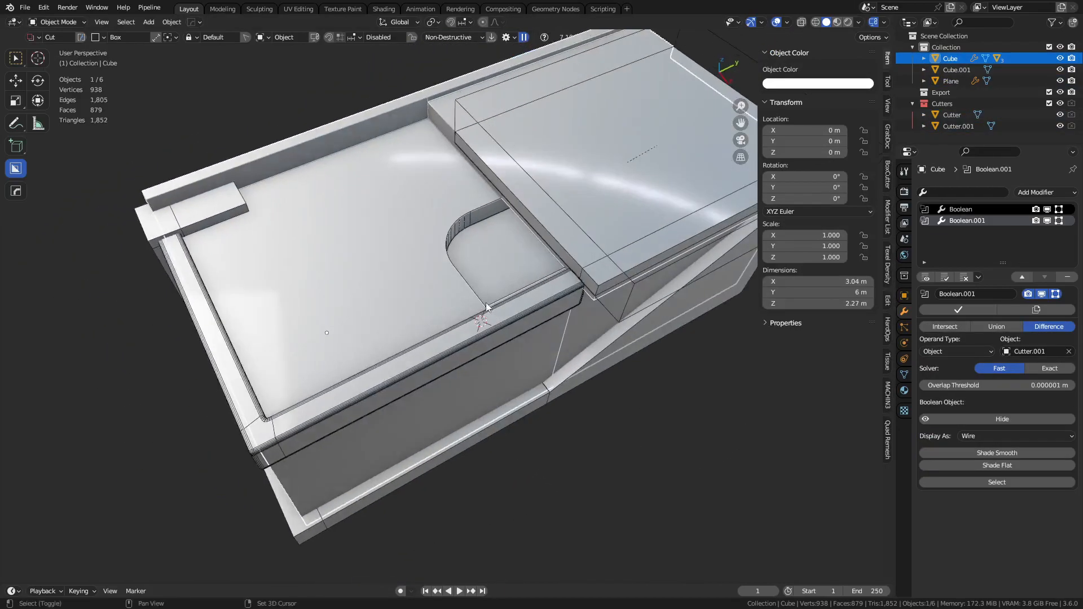
scroll(474, 313, up, 3)
shift+middle_drag(577, 327, 521, 326)
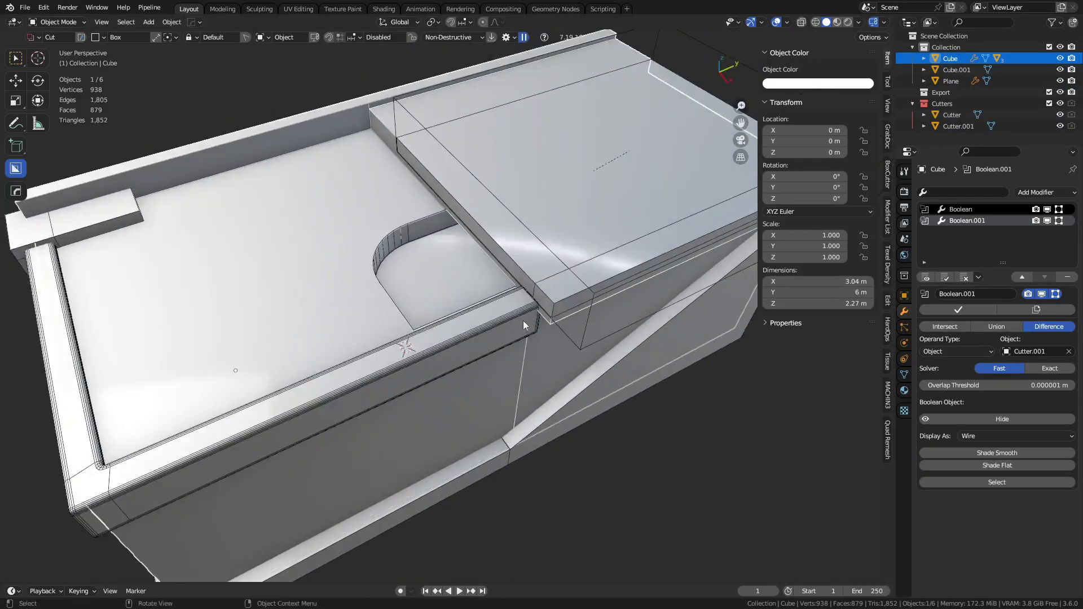
scroll(415, 277, up, 1)
scroll(491, 296, up, 3)
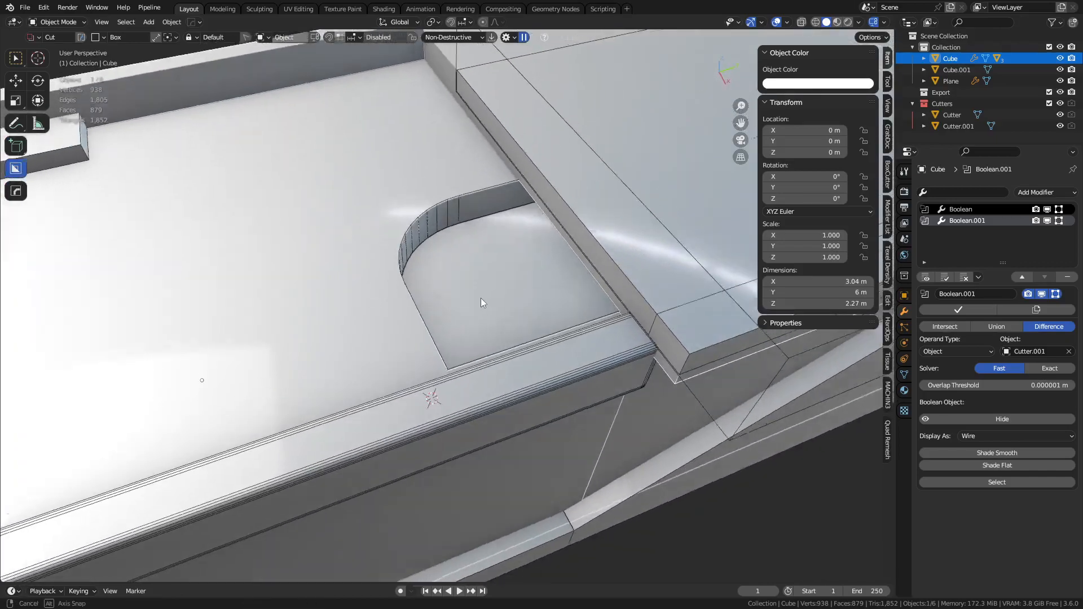
key(q)
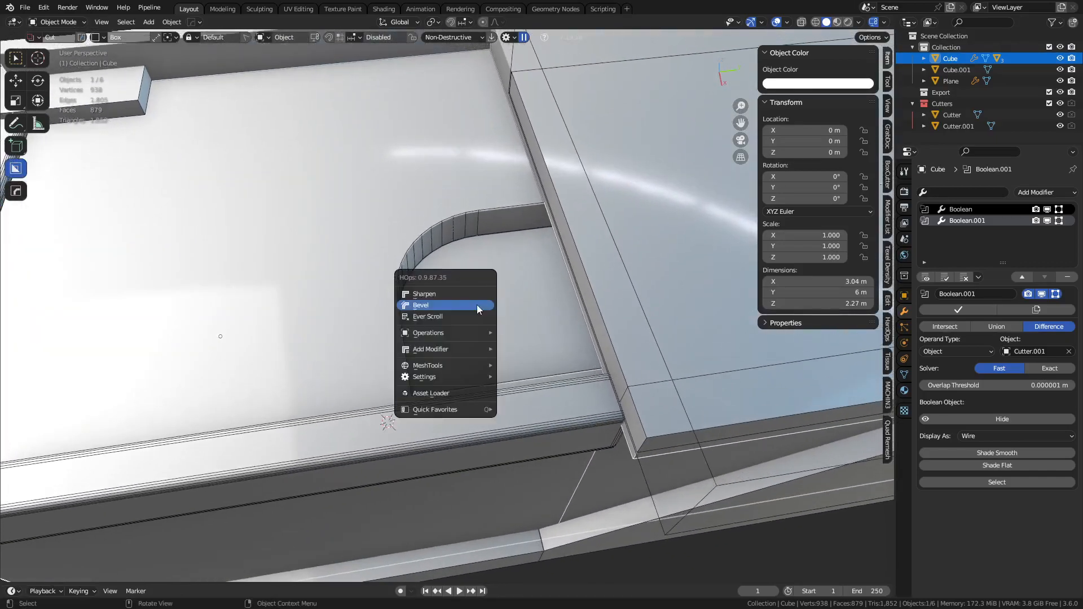
click(476, 305)
click(464, 303)
Reveal the rounded top recess's boolean cutter by scrolling through the body's booleans with HardOps.
shift+middle_drag(556, 227, 444, 337)
scroll(523, 295, up, 2)
key(ctrl+Tab)
key(Escape)
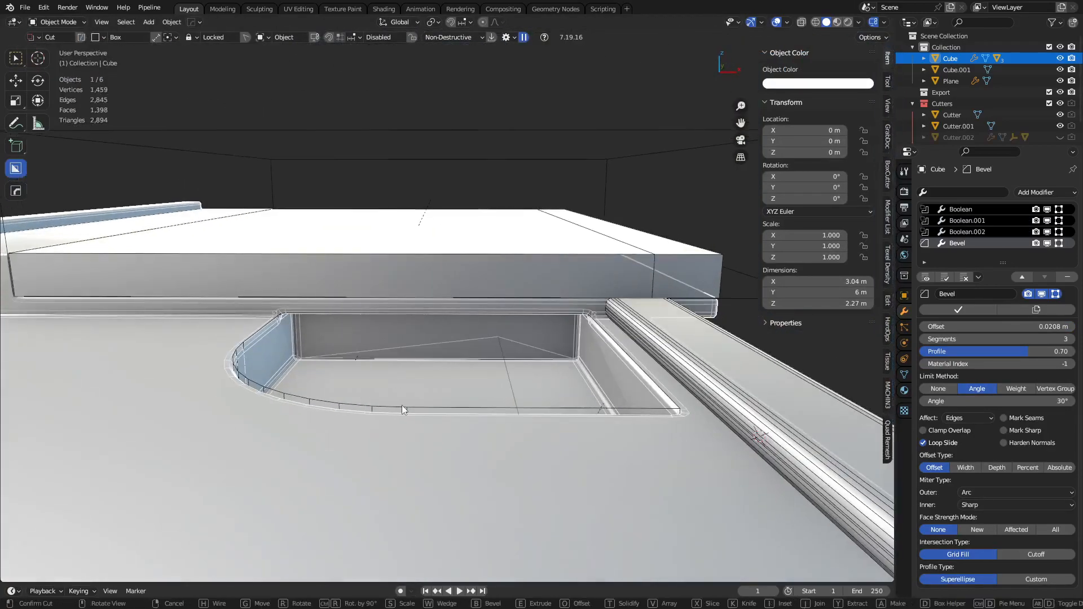
key(q)
click(540, 117)
click(387, 365)
ctrl+shift+scroll(387, 366, up, 1)
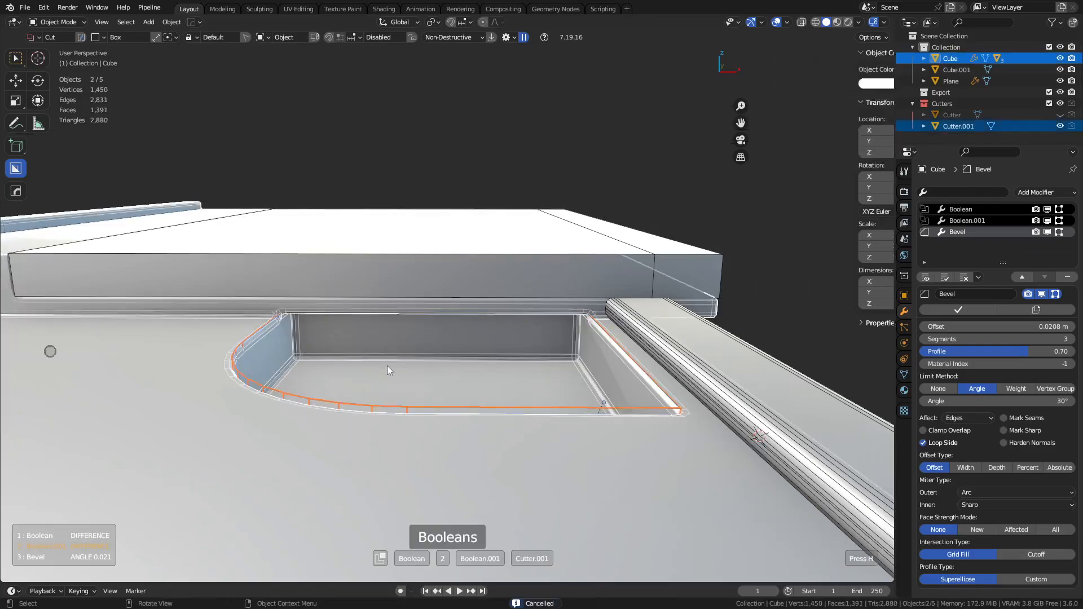
click(387, 366)
Move the recess cutter's face under the lid about -0.2 m along Y, ending the recess in front of the lid, and deselect everything.
key(ctrl+Tab)
click(548, 360)
key(alt+z)
click(503, 338)
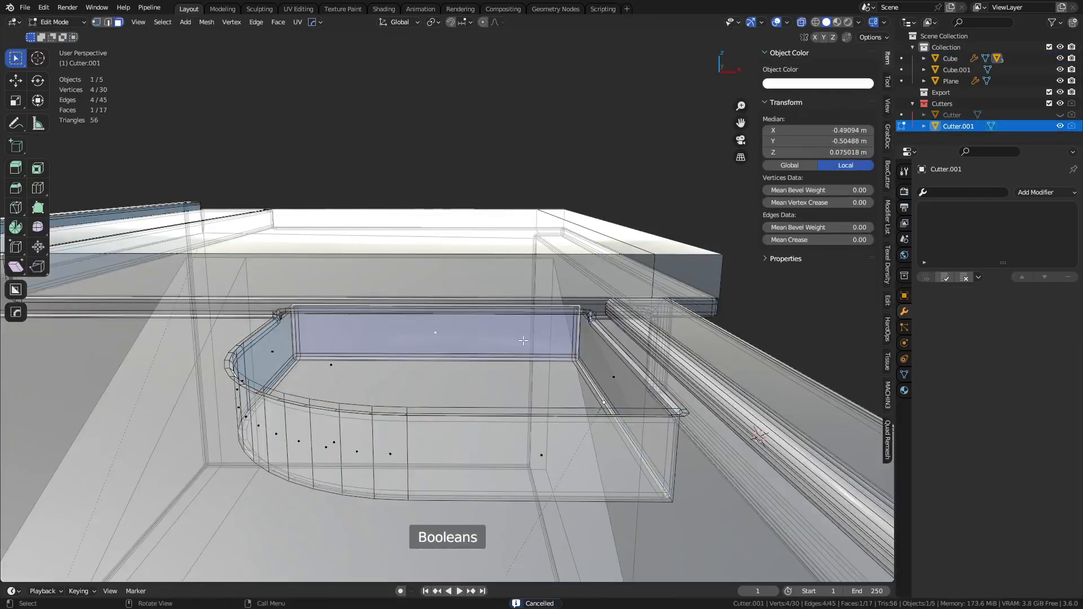
middle_drag(503, 338, 426, 400)
key(alt+z)
key(alt+z)
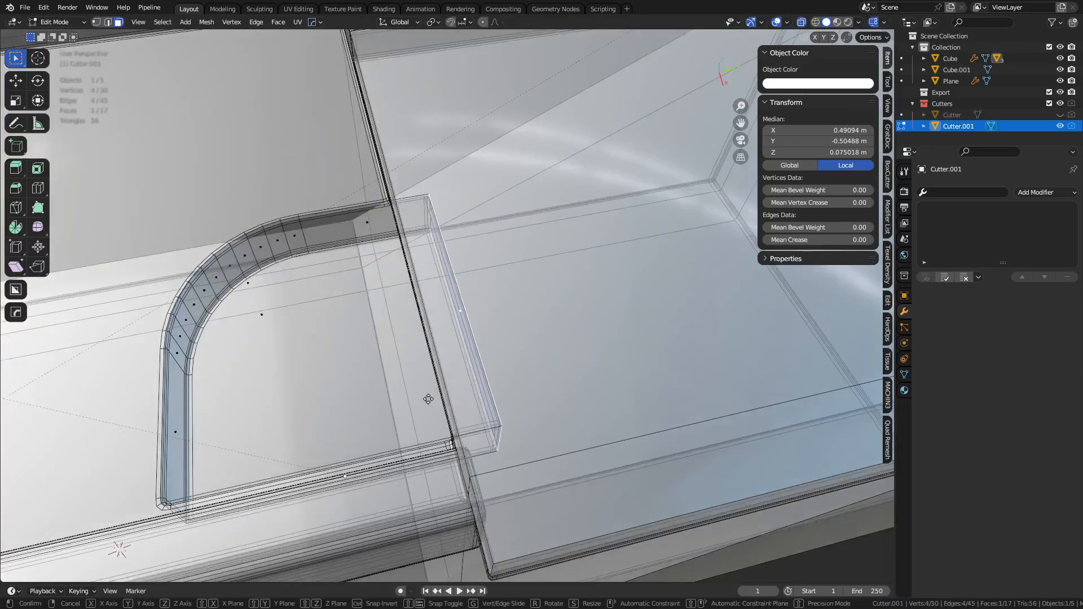
key(g)
key(y)
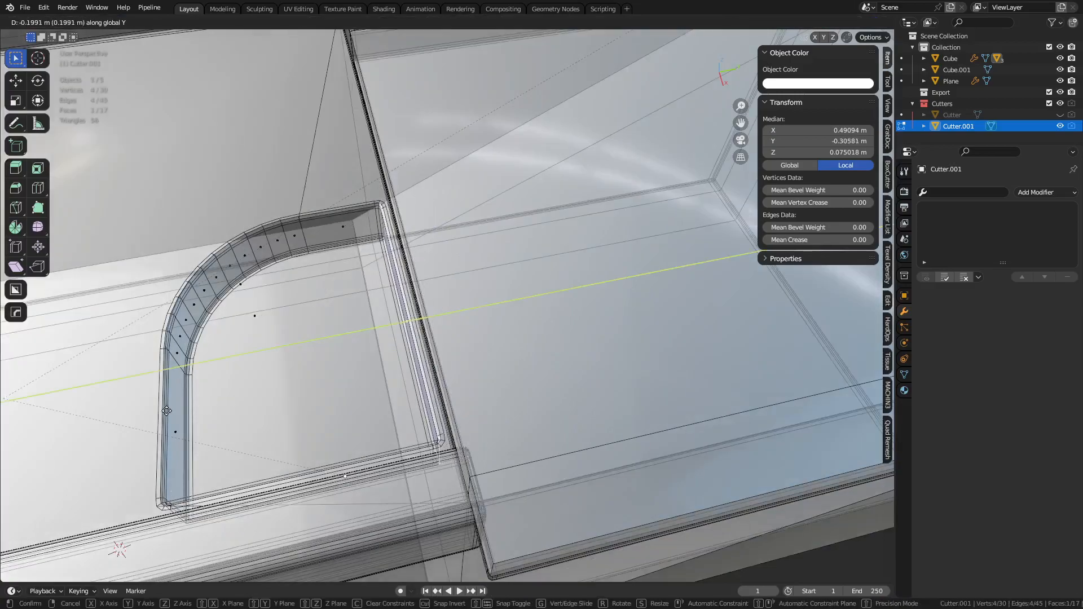
click(165, 410)
key(alt+z)
key(ctrl+Tab)
click(422, 373)
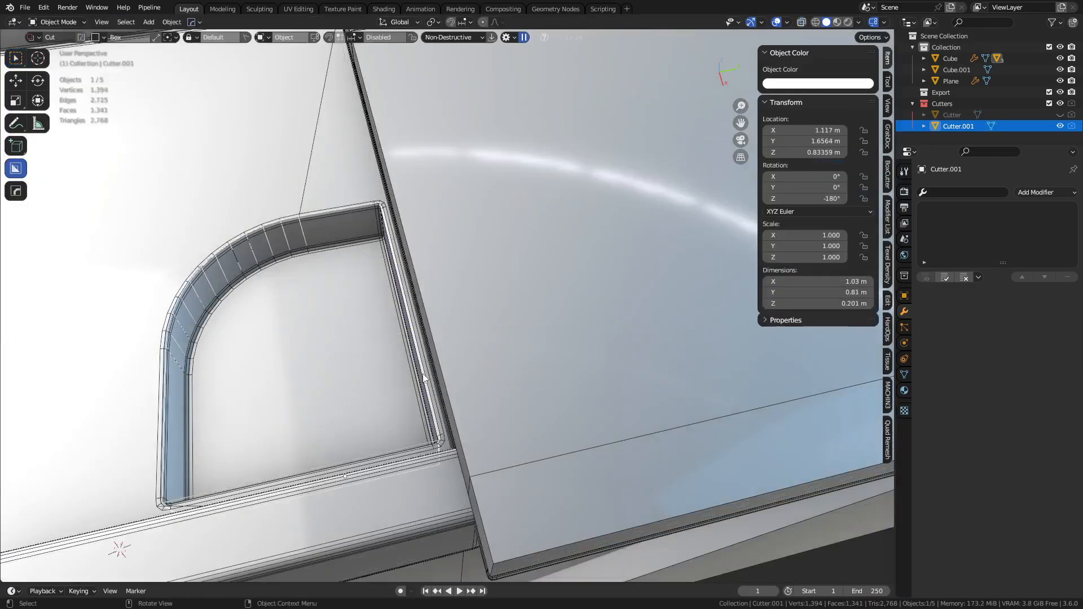
scroll(422, 373, down, 5)
key(a)
key(a)
middle_drag(422, 373, 499, 340)
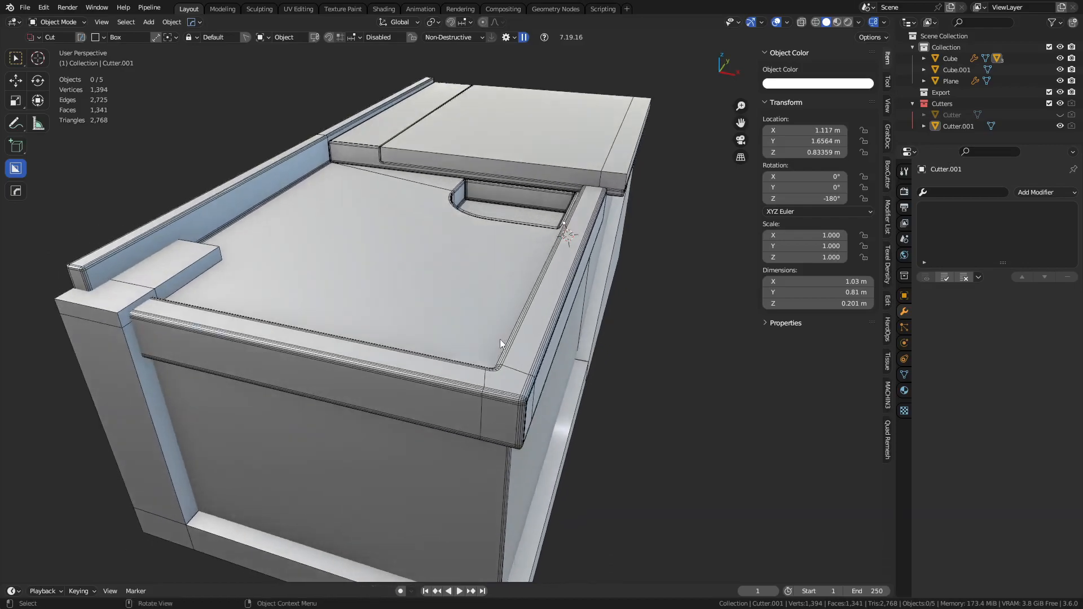
Set the bevel offset of the Plane rim frame to 0.0122 m and lower it about 0.043 m along global Z.
click(534, 334)
middle_drag(538, 338, 564, 334)
key(Tab)
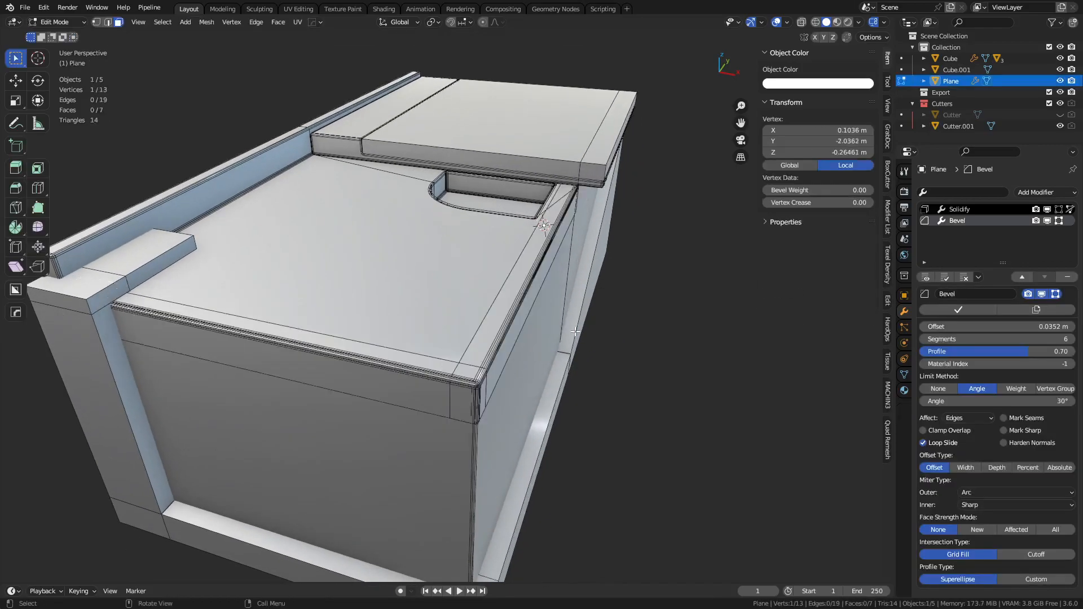
key(Tab)
drag(987, 327, 974, 328)
key(g)
key(z)
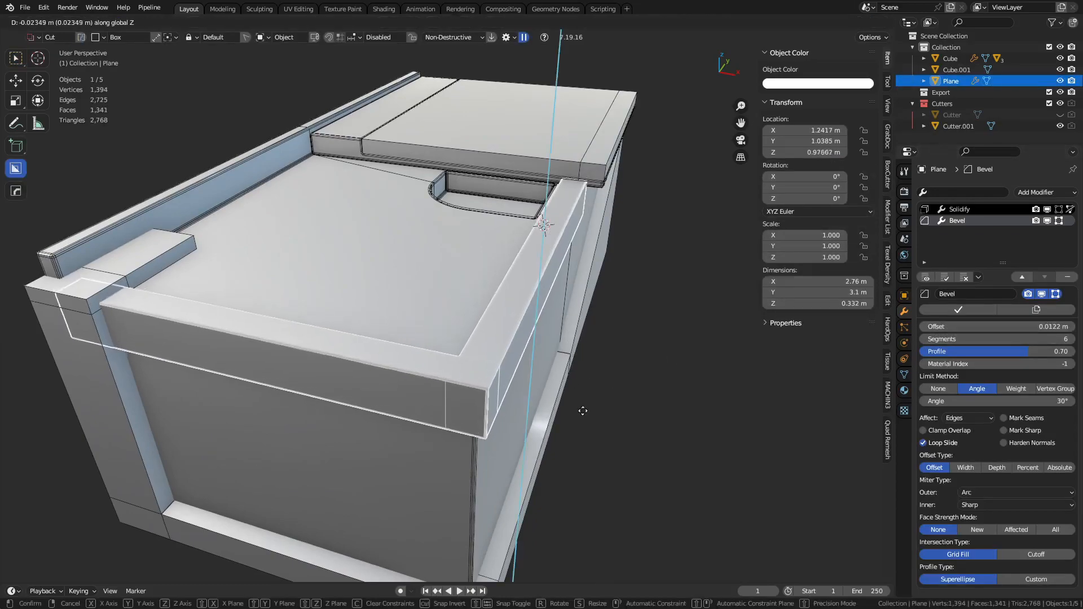
click(593, 436)
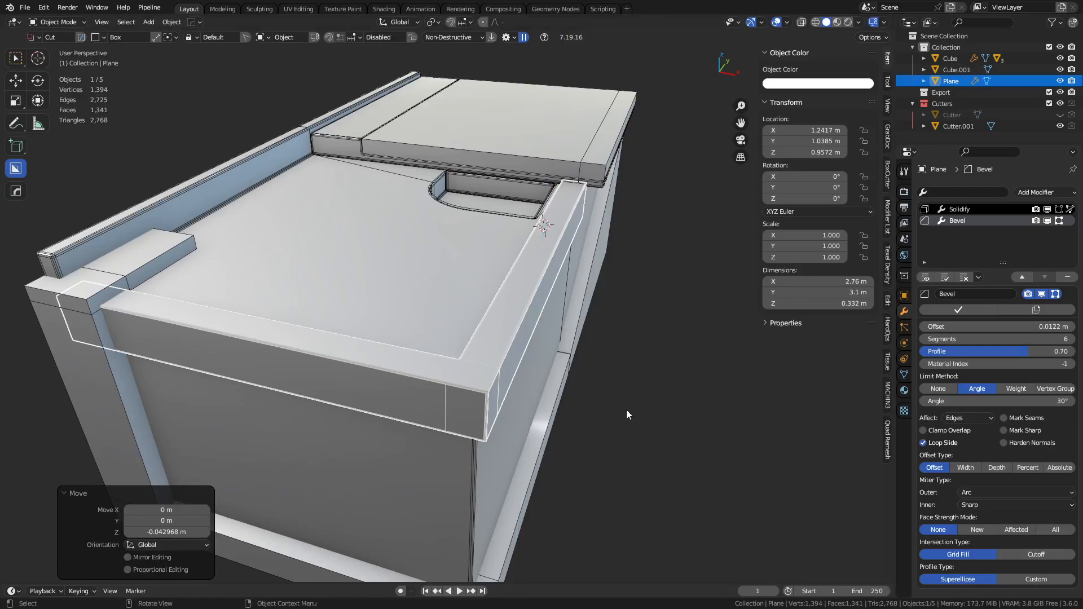
click(626, 411)
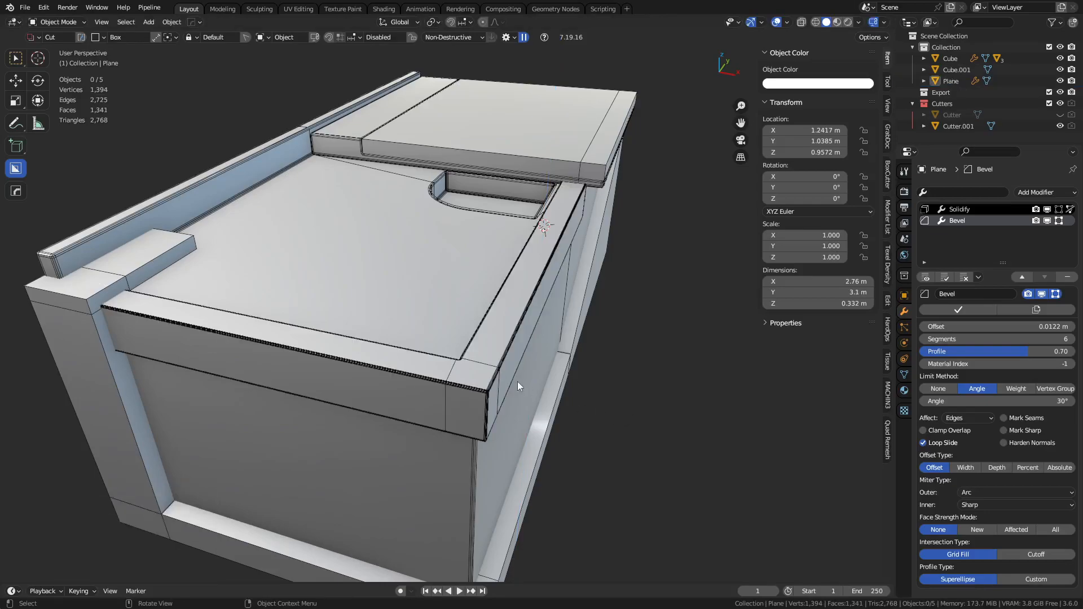
click(482, 377)
middle_drag(483, 377, 462, 305)
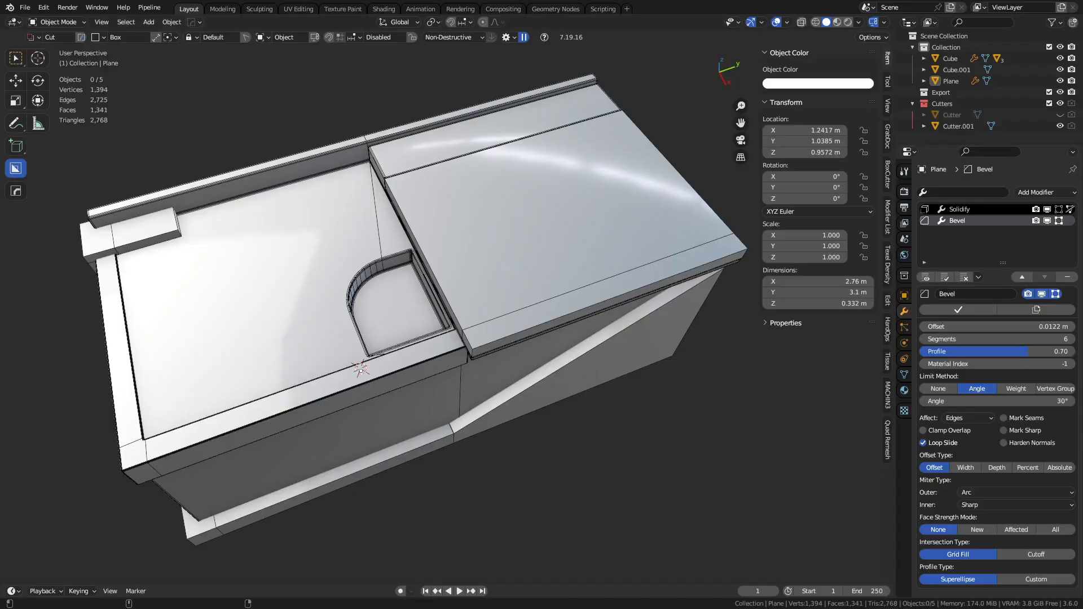
Compare the front rim with the freezer concept sketch and delete the Plane frame around the body's top.
key(alt+Tab)
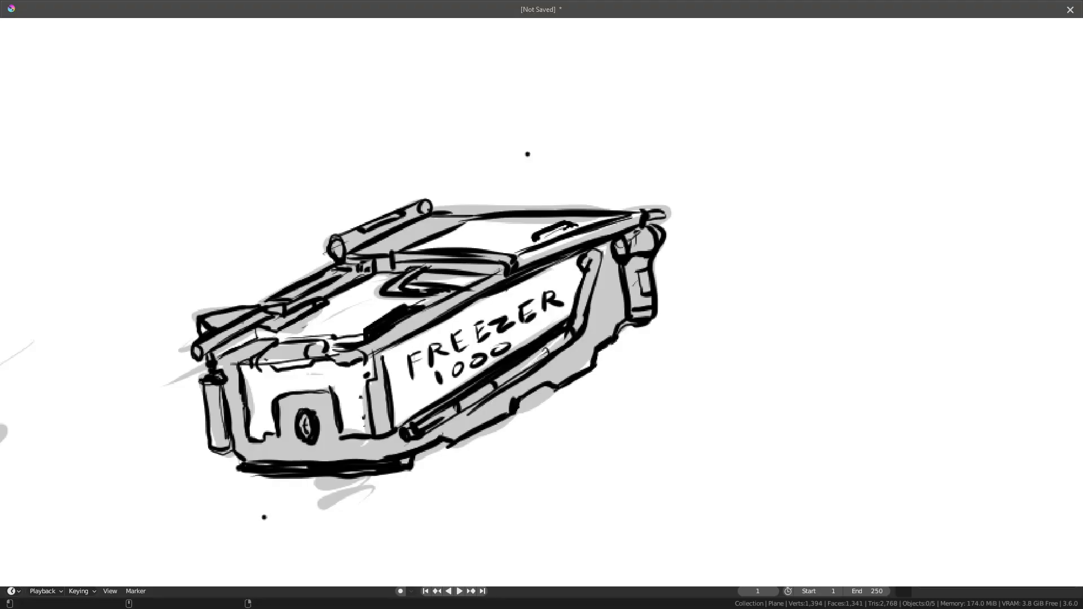
scroll(405, 359, up, 8)
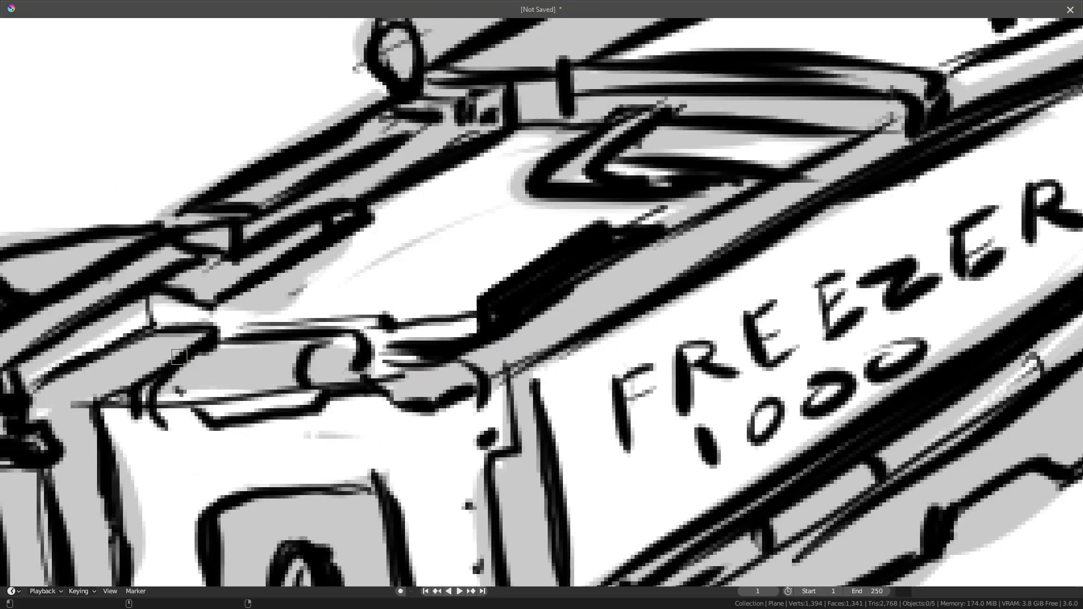
key(alt+Tab)
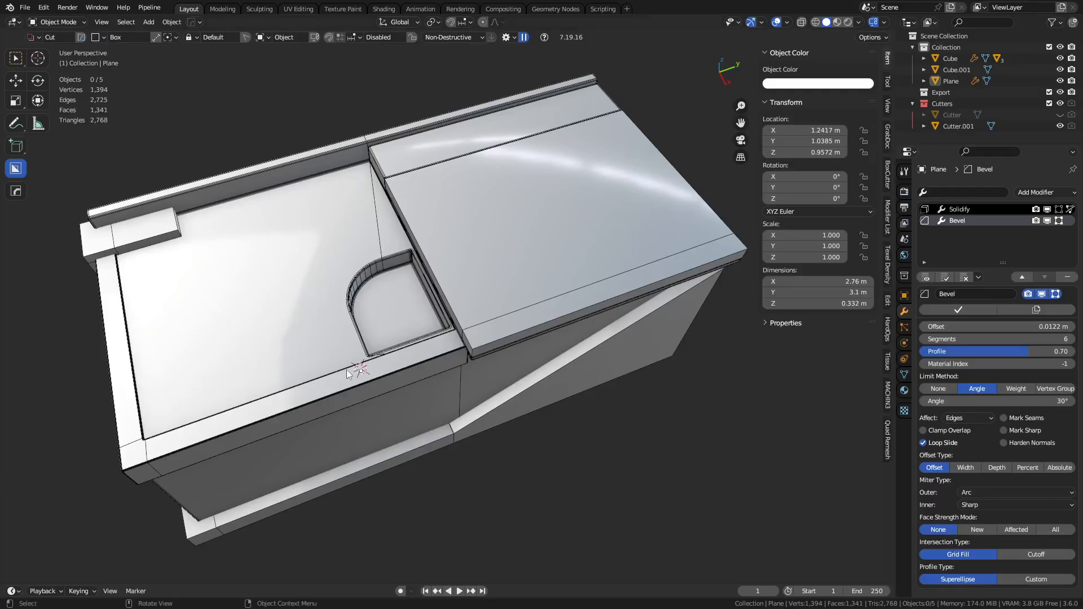
middle_drag(331, 395, 459, 399)
click(459, 399)
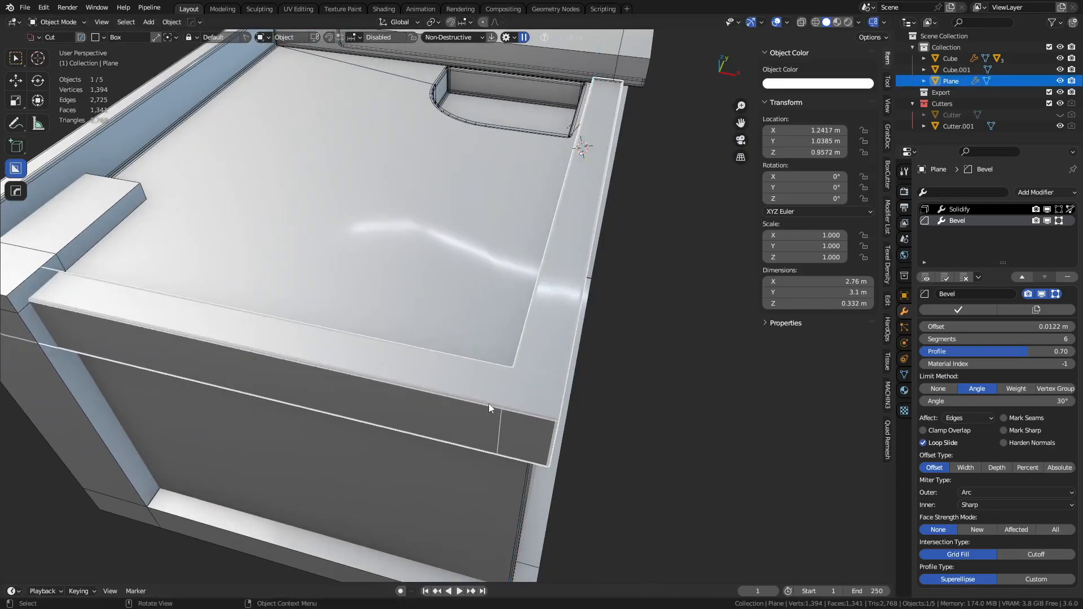
key(Delete)
Bevel the Cube body's top front edge and adjoining top side edge by about 0.12 m.
click(479, 384)
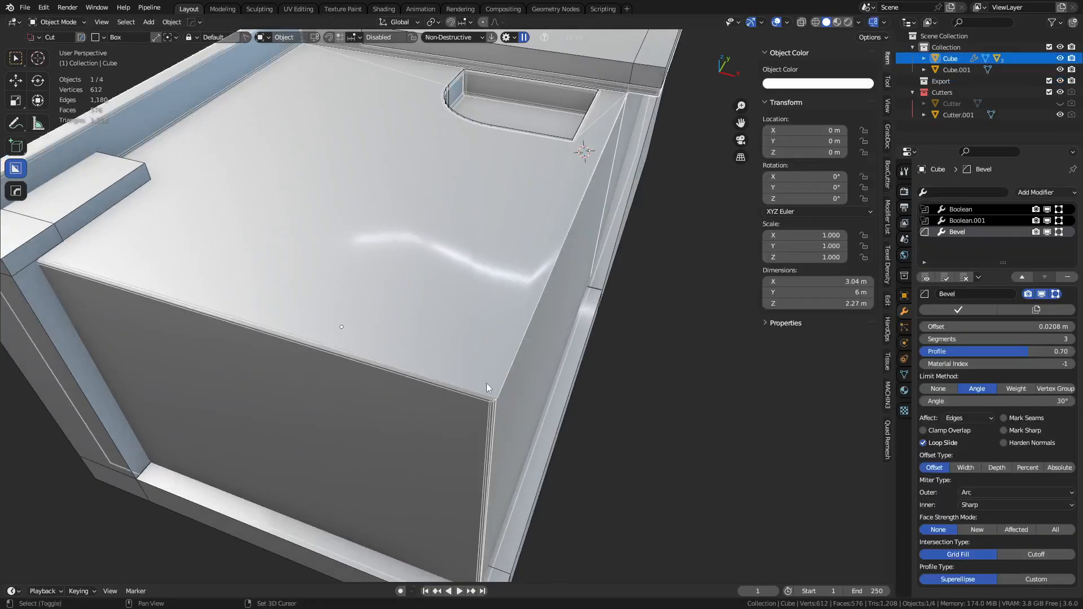
key(ctrl+Tab)
click(539, 383)
shift+click(411, 391)
key(ctrl+b)
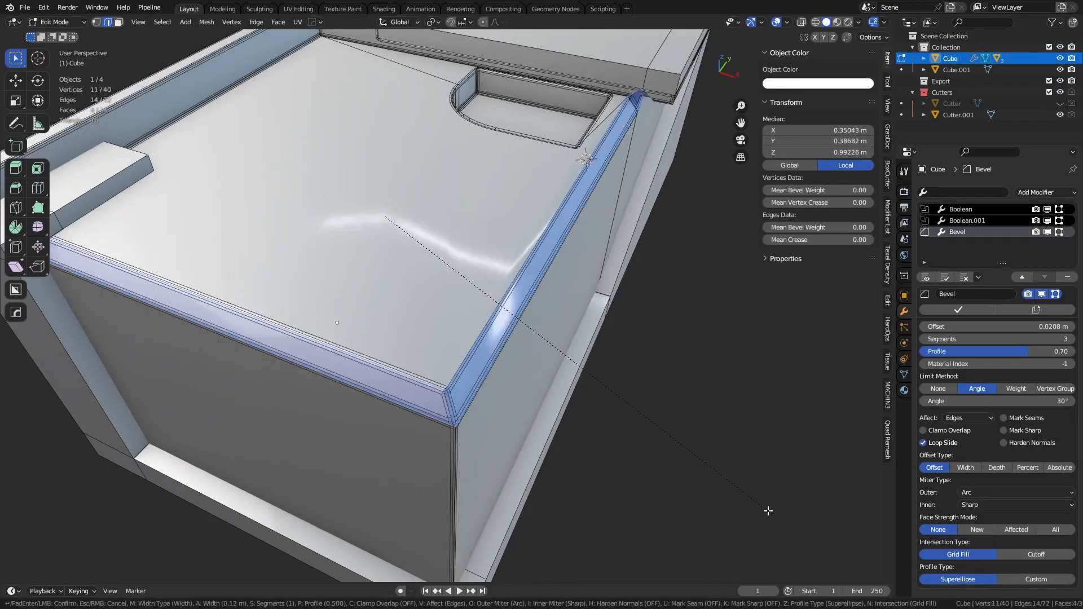
click(767, 511)
Bevel the body's vertical front corner edge by about 0.18 m and return to Object Mode.
middle_drag(768, 510, 506, 422)
click(466, 427)
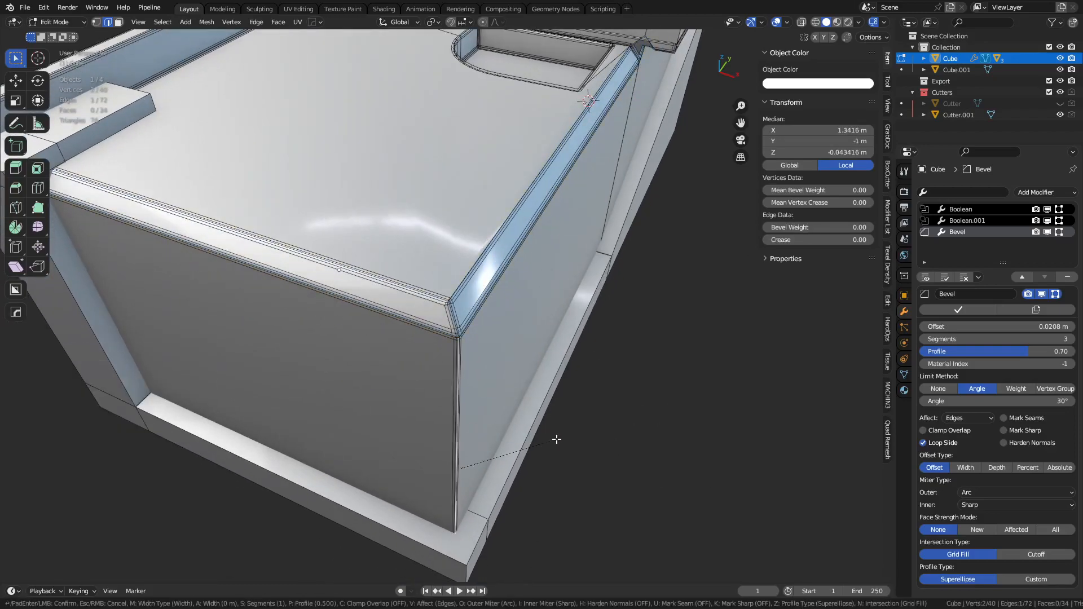
key(ctrl+b)
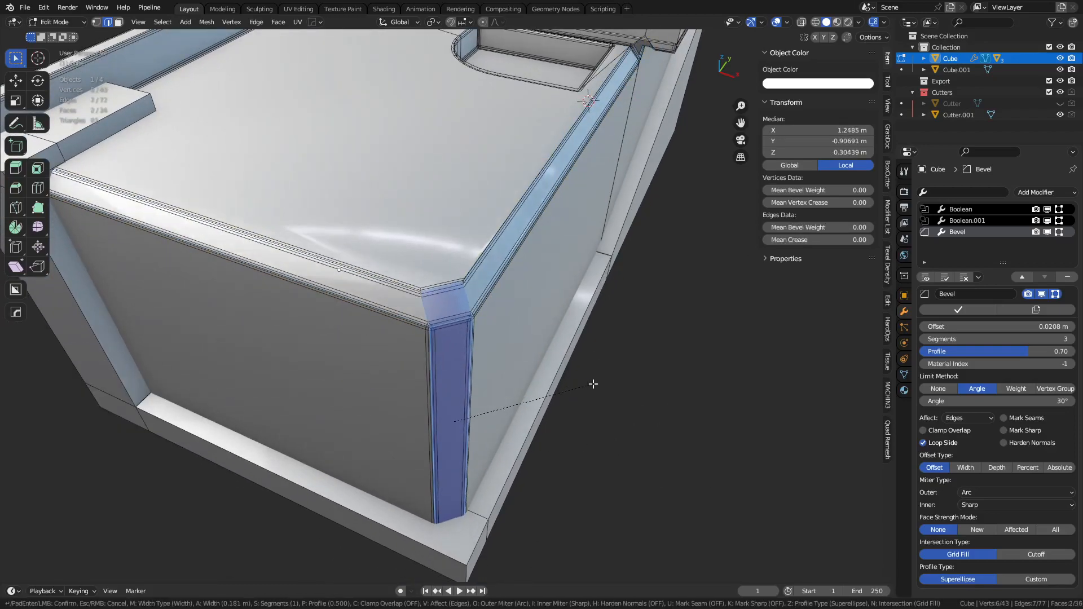
click(590, 384)
key(ctrl+Tab)
click(519, 385)
click(692, 407)
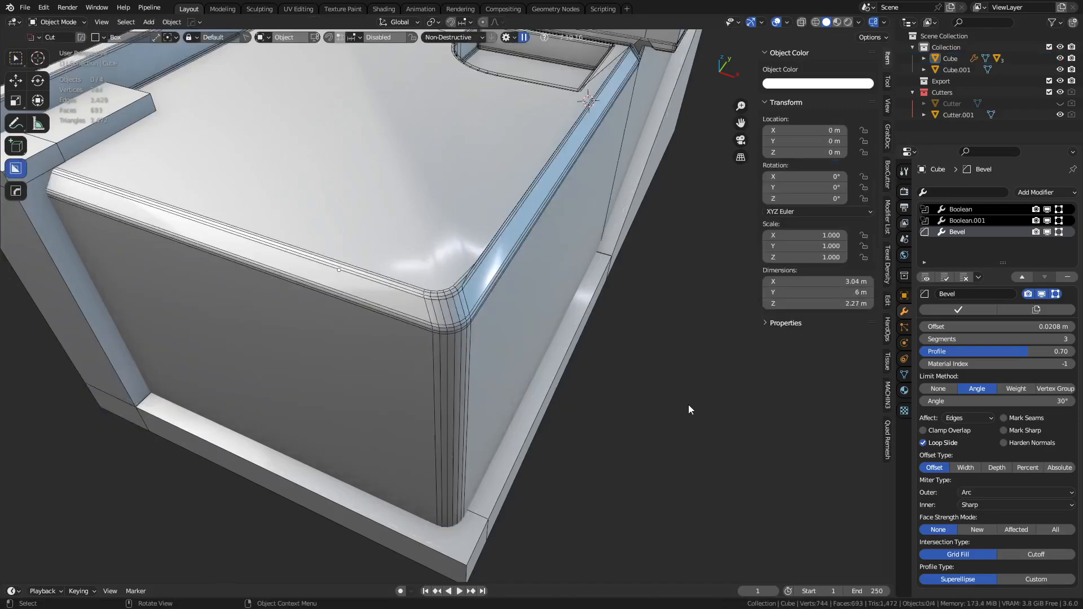
Knife-cut a trapezoid outline into the body's top face against the long beveled side edge, in front of the rounded recess.
shift+middle_drag(511, 309, 473, 391)
shift+middle_drag(329, 385, 405, 377)
click(406, 382)
shift+middle_drag(592, 377, 471, 400)
key(ctrl+Tab)
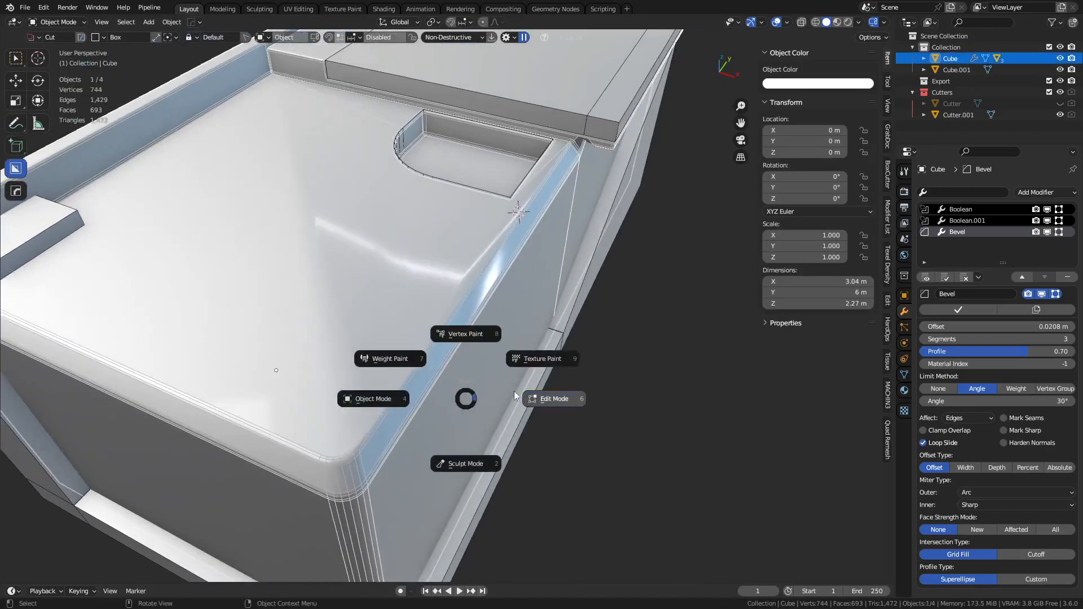
click(530, 398)
click(668, 409)
key(k)
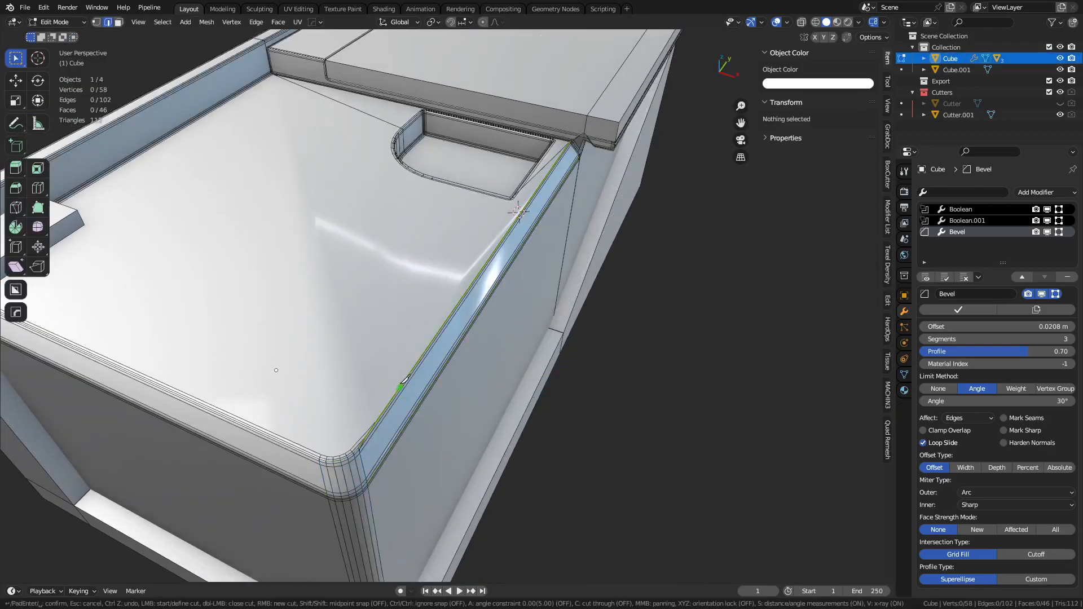
key(a)
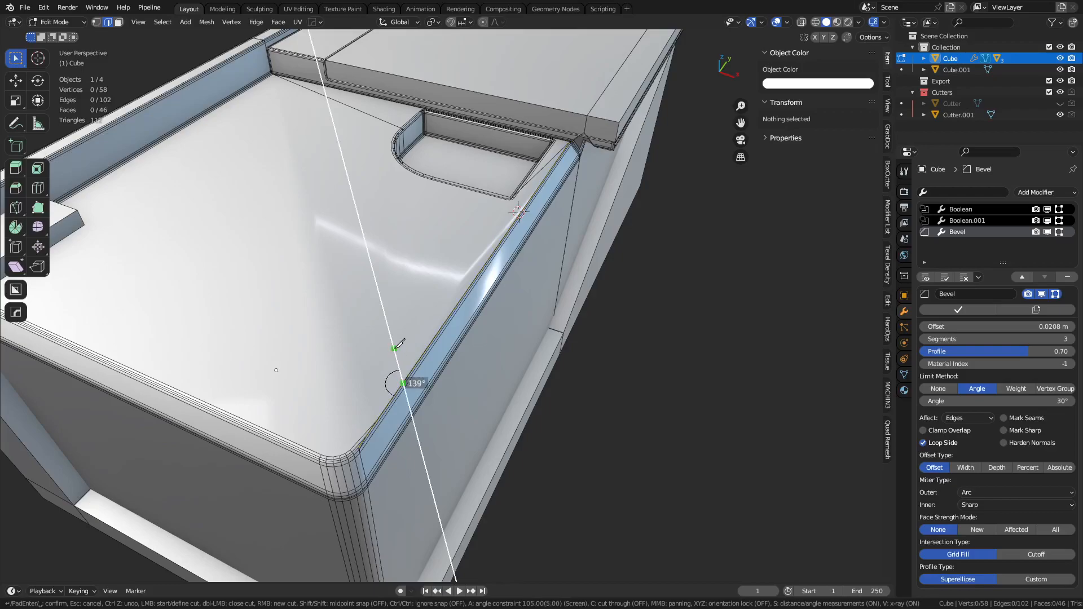
key(a)
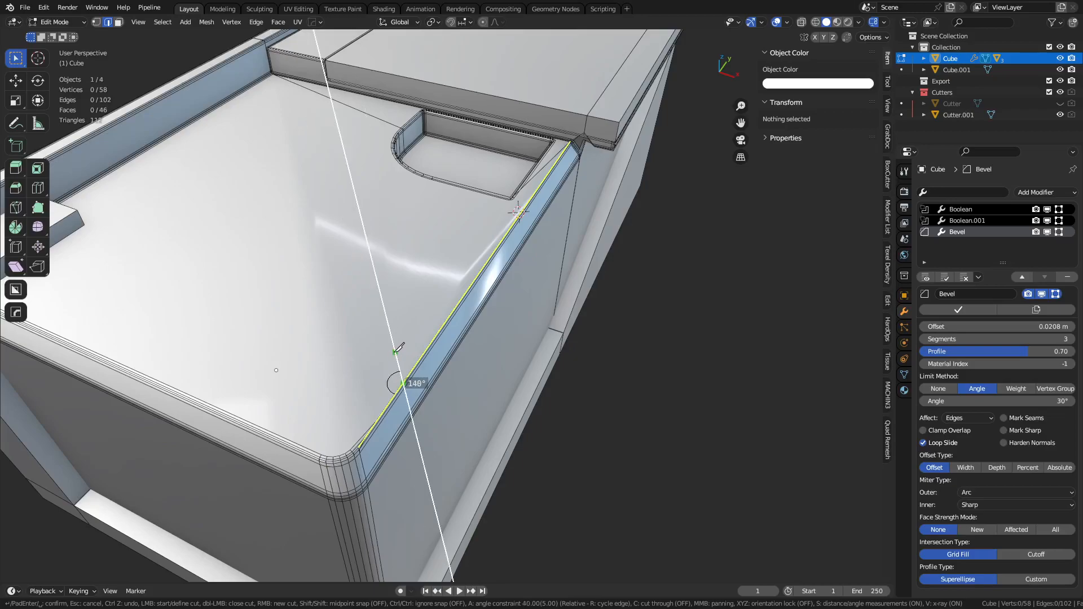
key(r)
click(449, 285)
key(a)
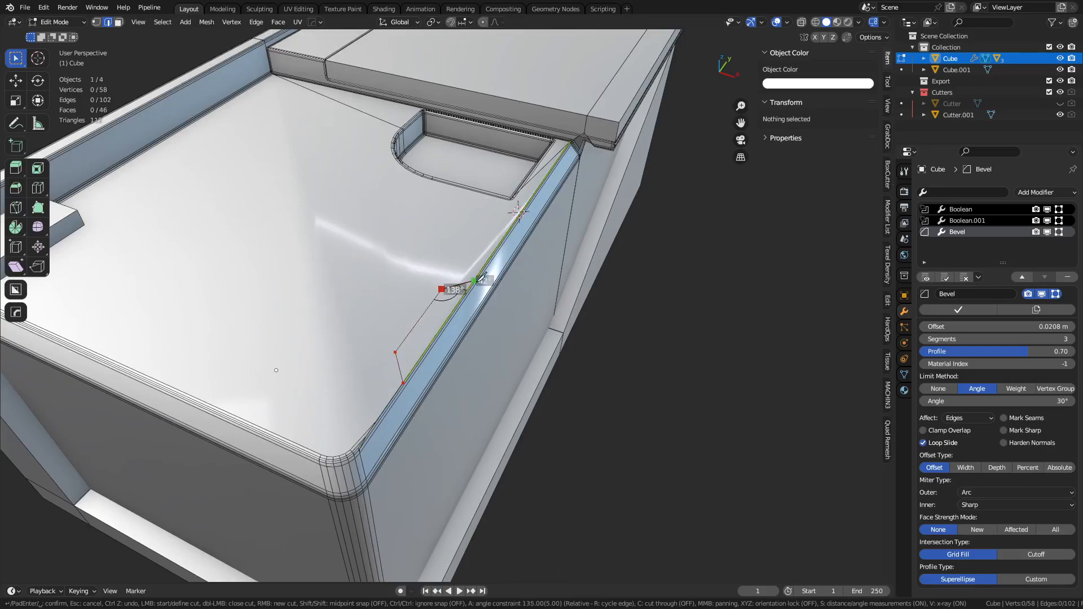
key(a)
click(477, 278)
key(Return)
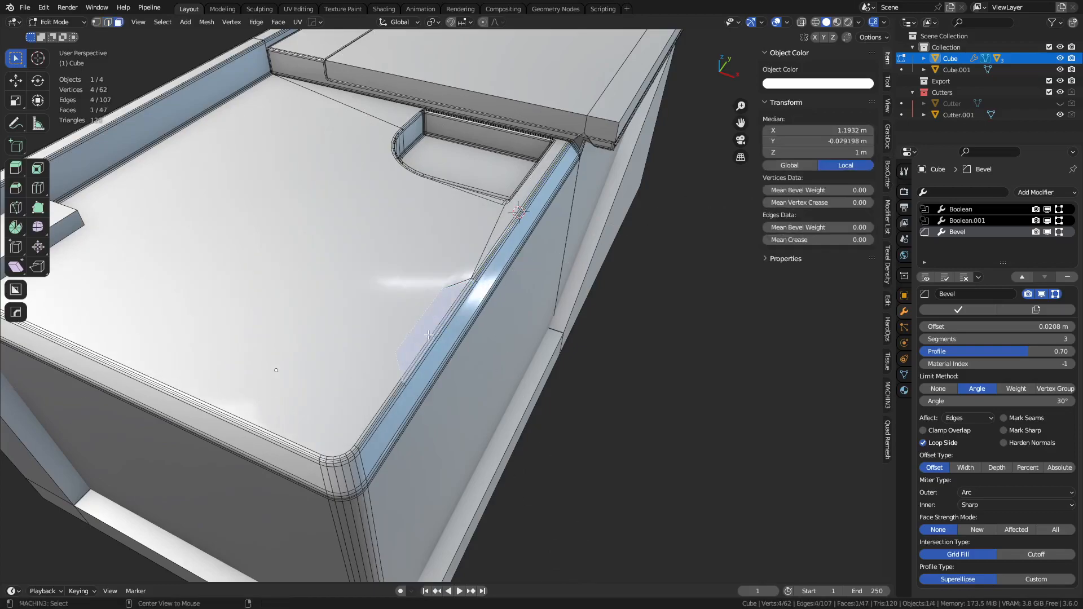
Separate the trapezoid face into its own object and extrude it upward about 0.03 m.
scroll(474, 341, down, 2)
scroll(477, 340, up, 3)
middle_drag(499, 384, 525, 353)
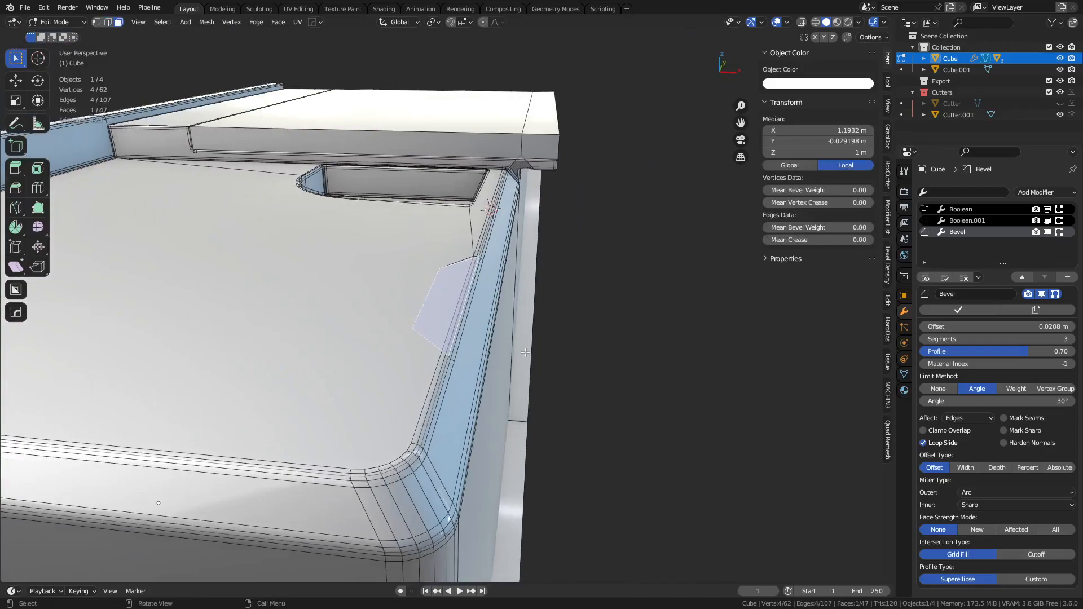
key(i)
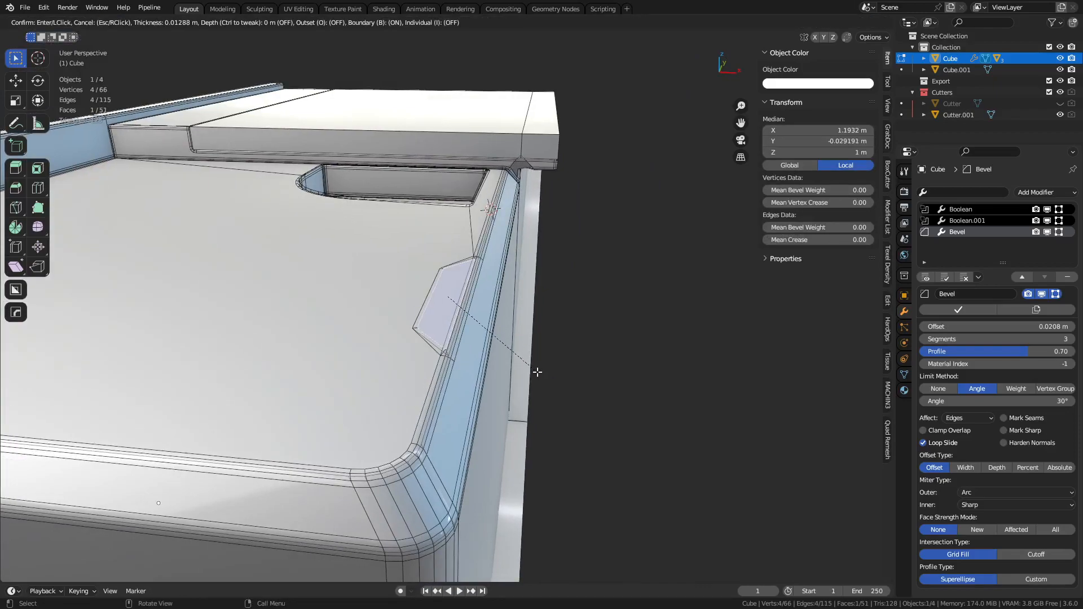
right_click(537, 372)
key(4)
key(a)
key(e)
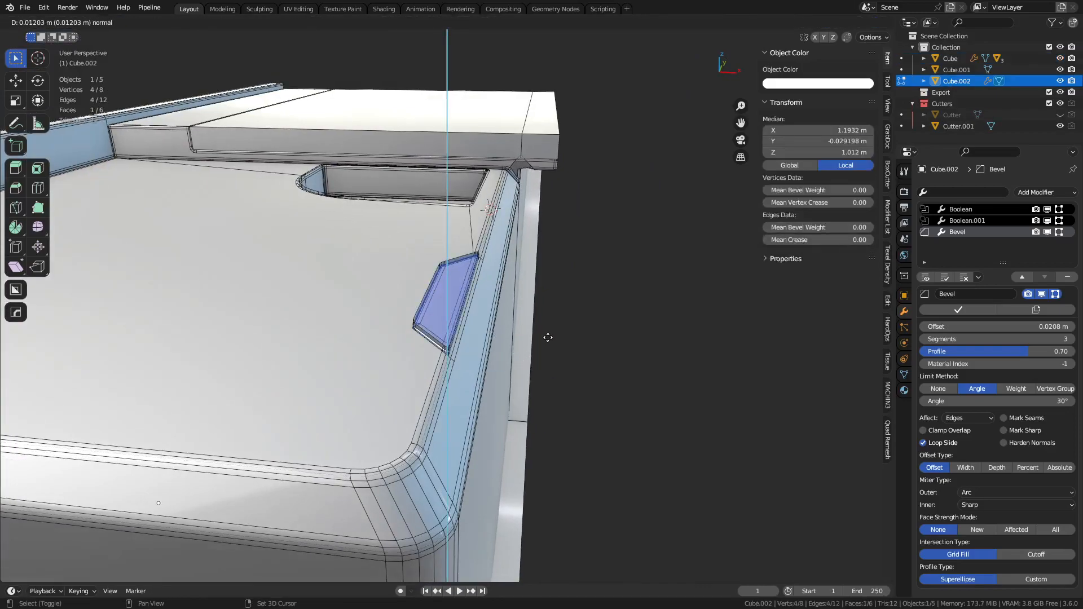
click(558, 292)
Return to Object Mode and set the trapezoid block's bevel width to 0.0091 m with HardOps.
key(ctrl+Tab)
click(559, 293)
key(q)
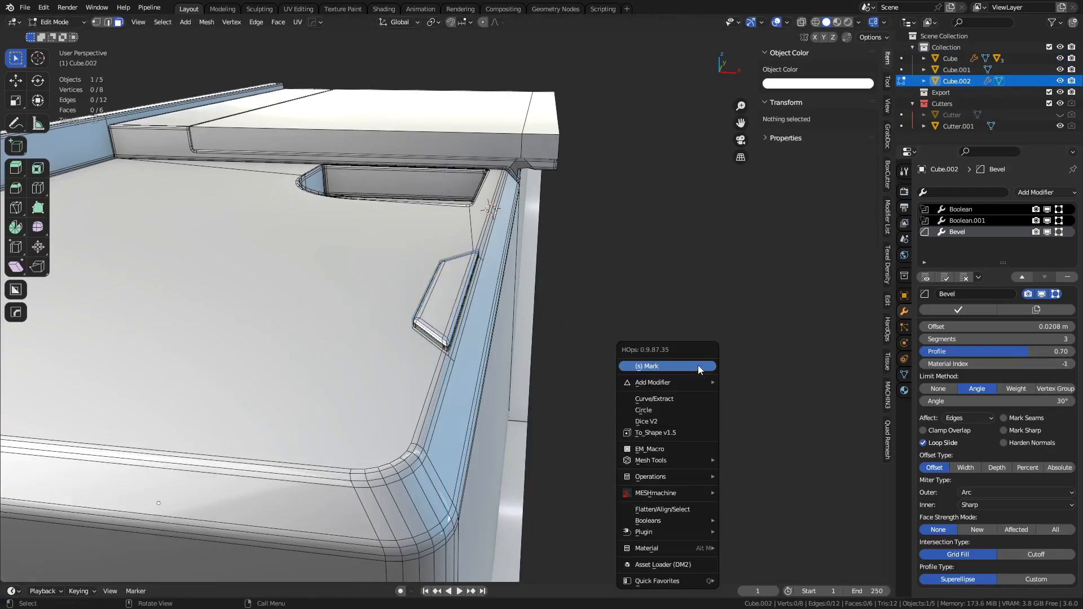
key(Escape)
key(ctrl+Tab)
click(575, 330)
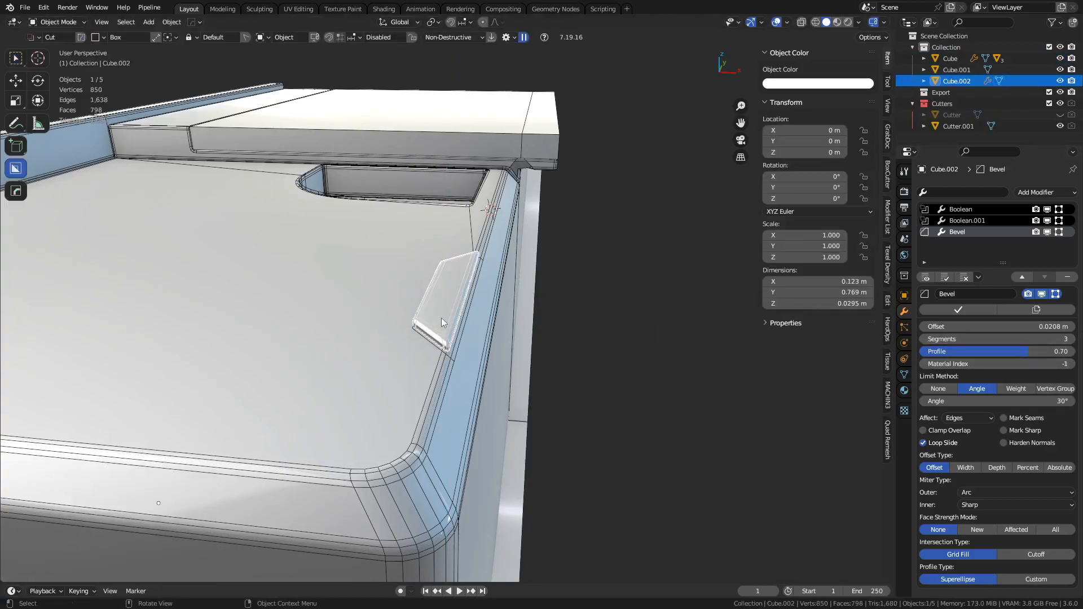
key(q)
click(730, 337)
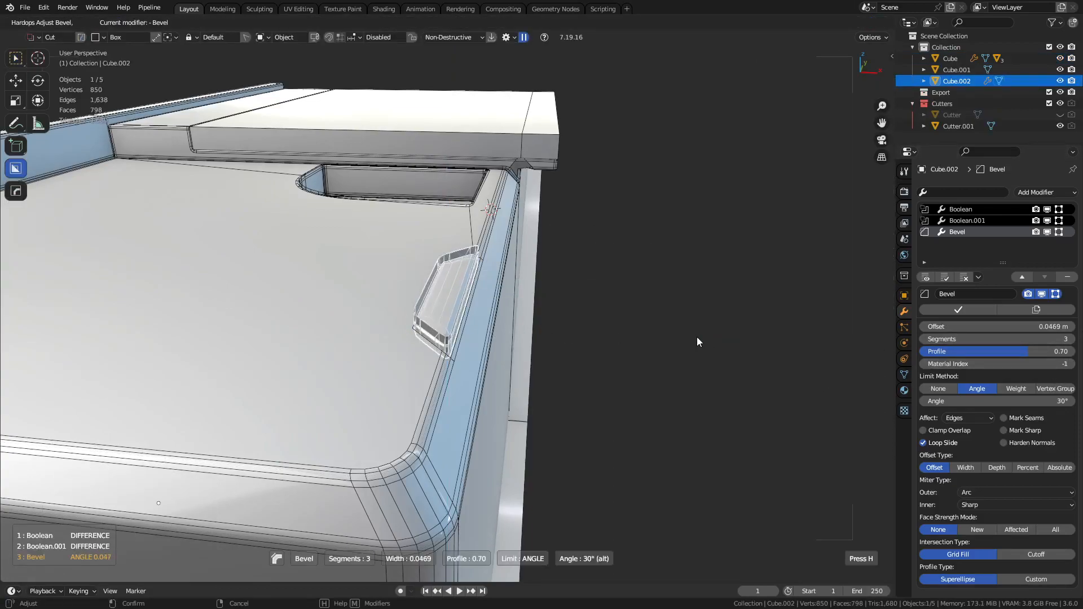
click(747, 342)
key(n)
click(666, 361)
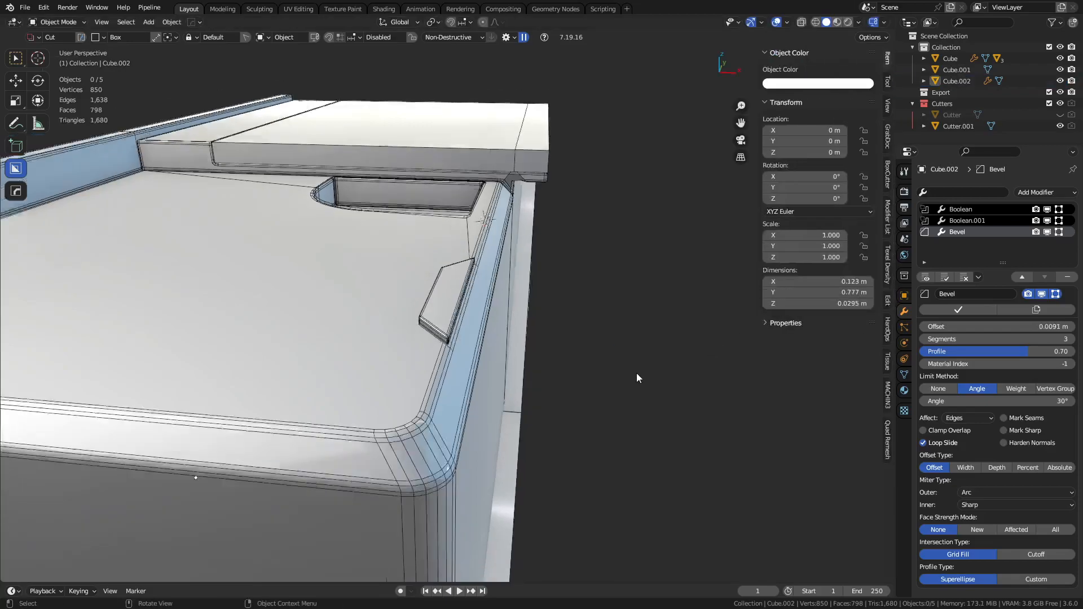
Lower the trapezoid block about 0.02 m along Z and subtract it from the Cube body with a Boolean difference.
click(439, 321)
key(g)
key(z)
click(544, 352)
shift+click(448, 364)
key(ctrl+KP_Subtract)
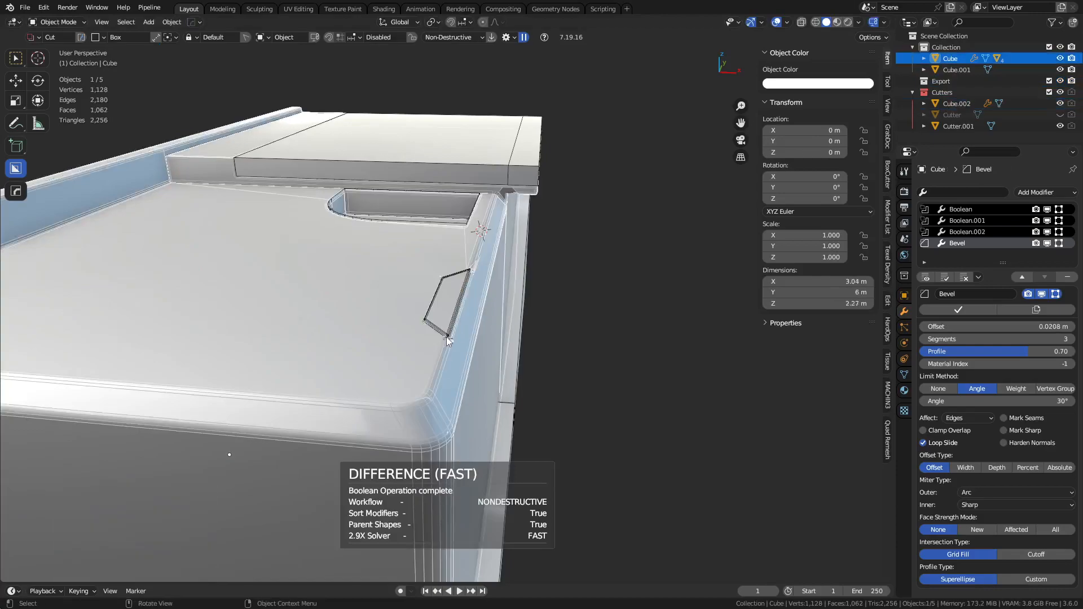
Extrude the trapezoid cutter's outer side face along global X past the body's edge, making the cutter about 0.5 m wide.
click(447, 340)
key(Tab)
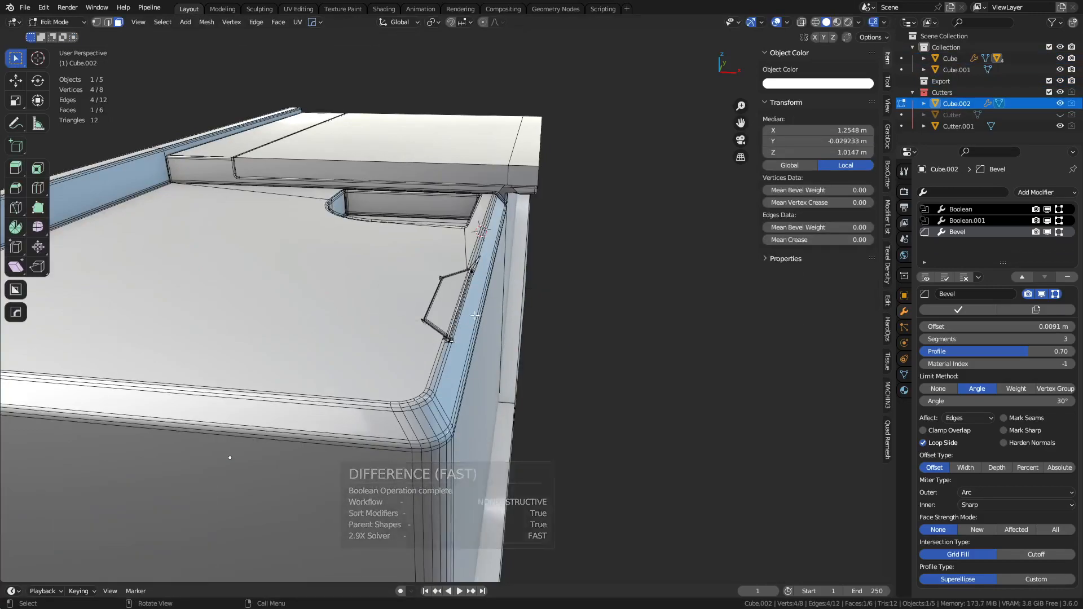
key(alt+a)
click(460, 306)
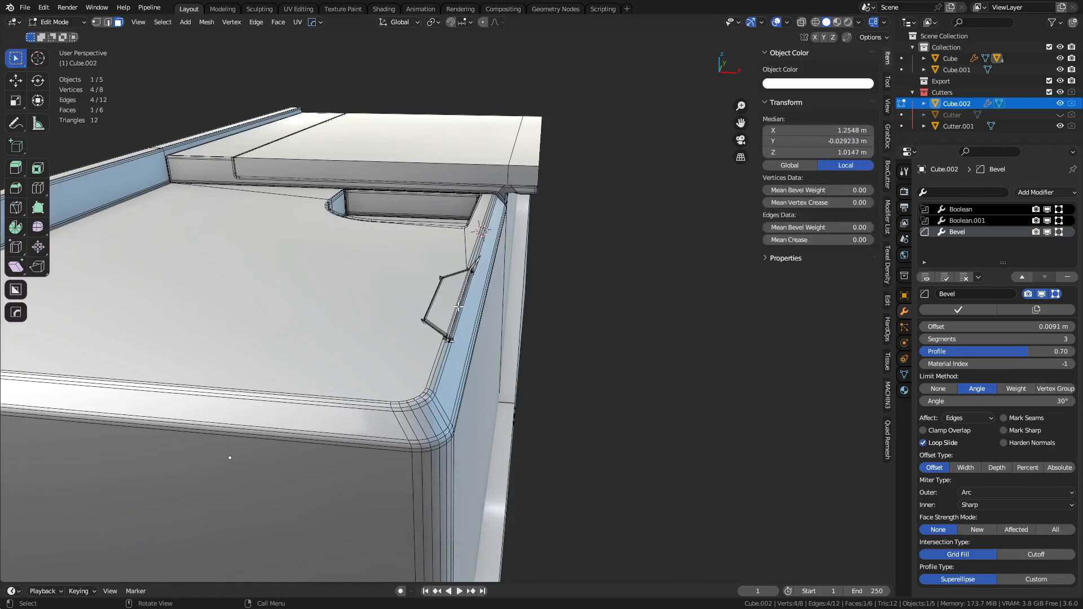
key(e)
key(x)
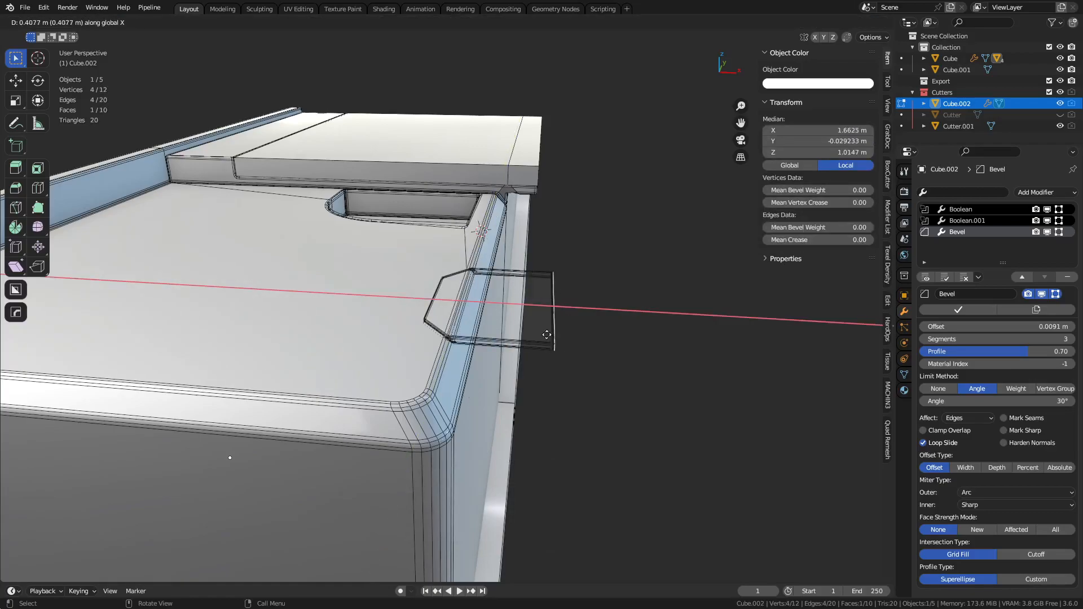
click(540, 333)
key(ctrl+Tab)
click(456, 339)
Lower the trapezoid cutter about 0.004 m along global Z to deepen its cut.
scroll(636, 355, up, 3)
key(g)
key(z)
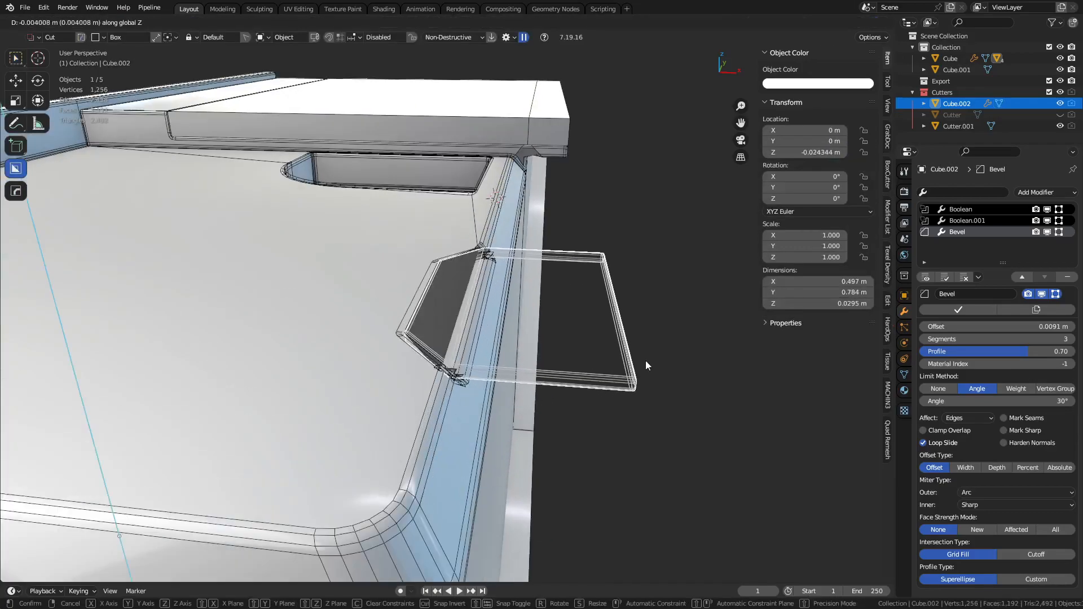
click(646, 364)
Remove the Boolean and Boolean.001 modifiers from the trapezoid cutter, keeping only its Bevel modifier.
click(1068, 278)
key(ctrl+z)
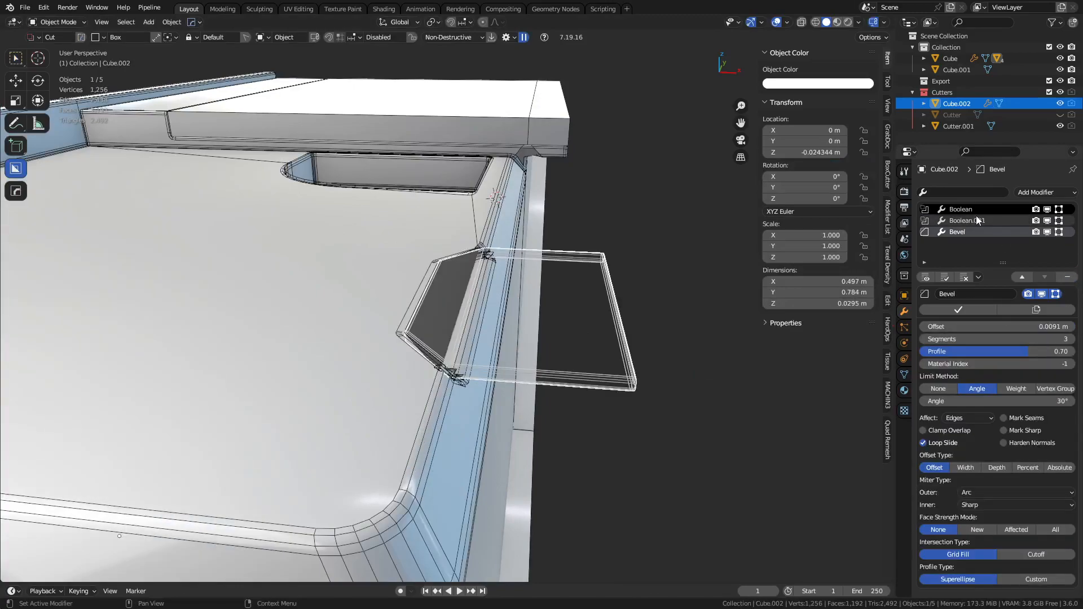
click(972, 221)
click(997, 208)
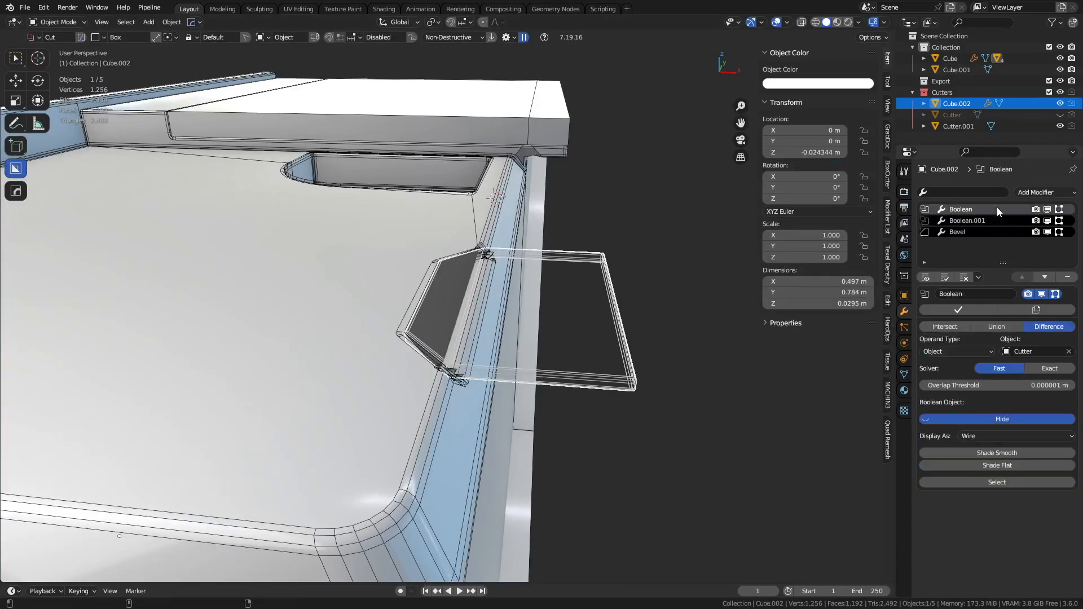
click(1067, 277)
click(1068, 277)
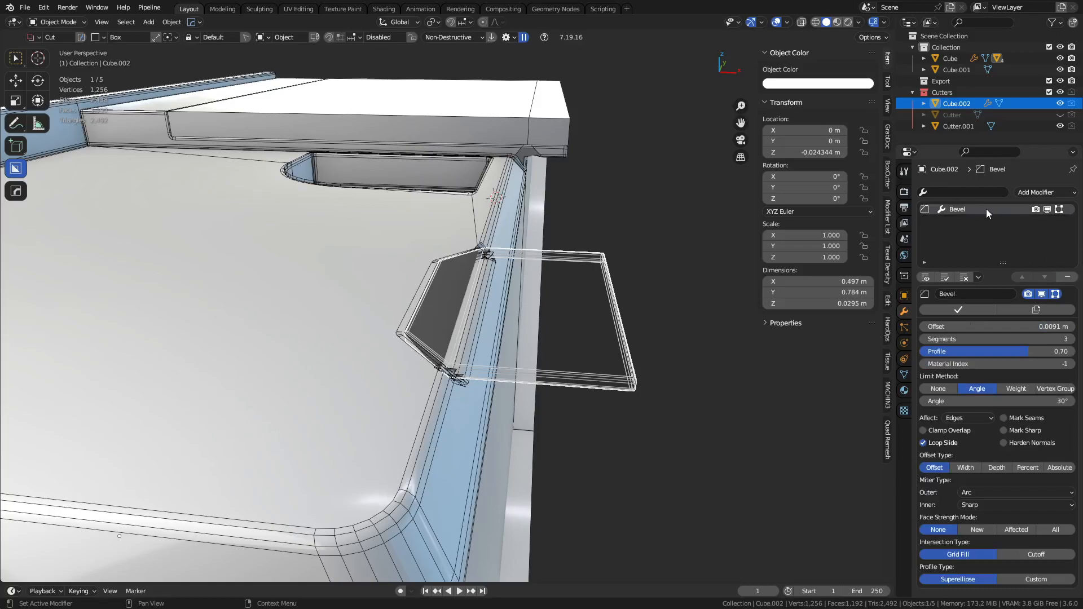
Remove the Bevel modifier from the trapezoid cutter and move it about 0.054 m inward along negative global X.
click(1068, 277)
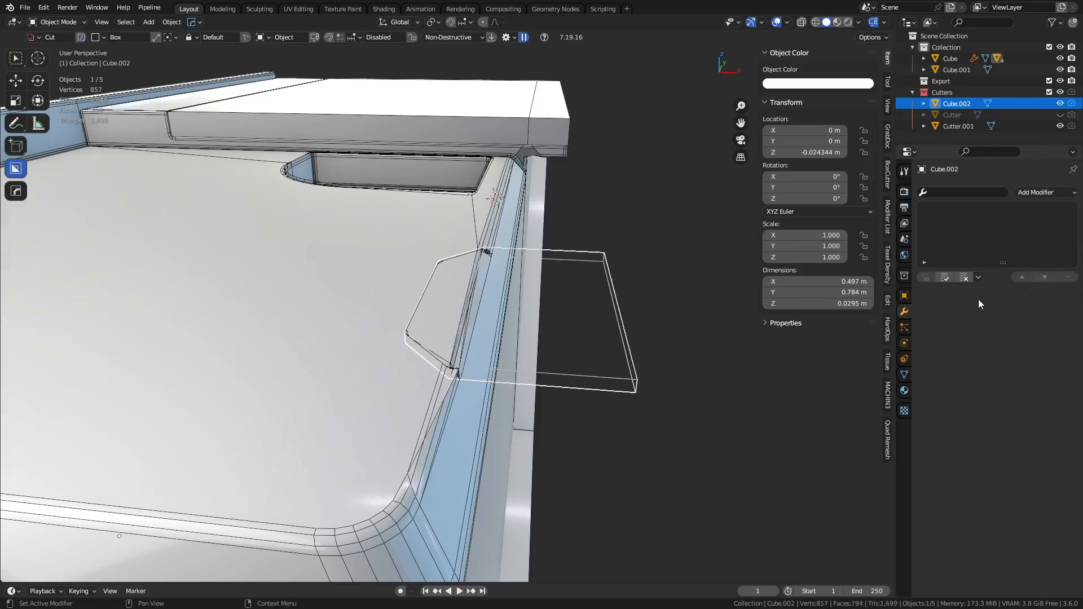
key(g)
key(x)
click(649, 393)
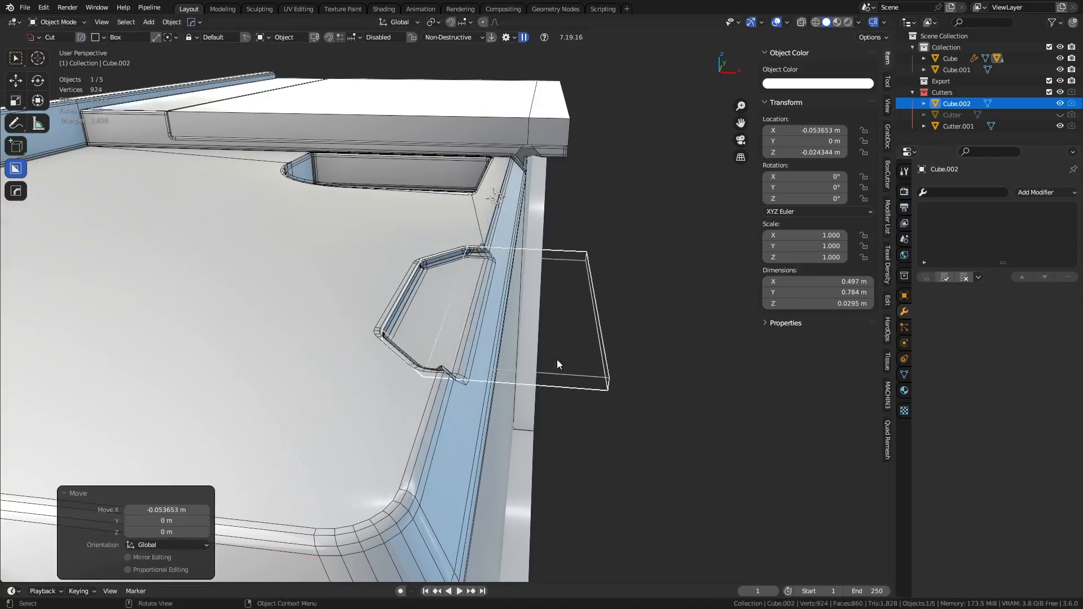
middle_drag(567, 361, 484, 371)
scroll(484, 371, up, 4)
scroll(470, 323, down, 3)
middle_drag(479, 326, 562, 387)
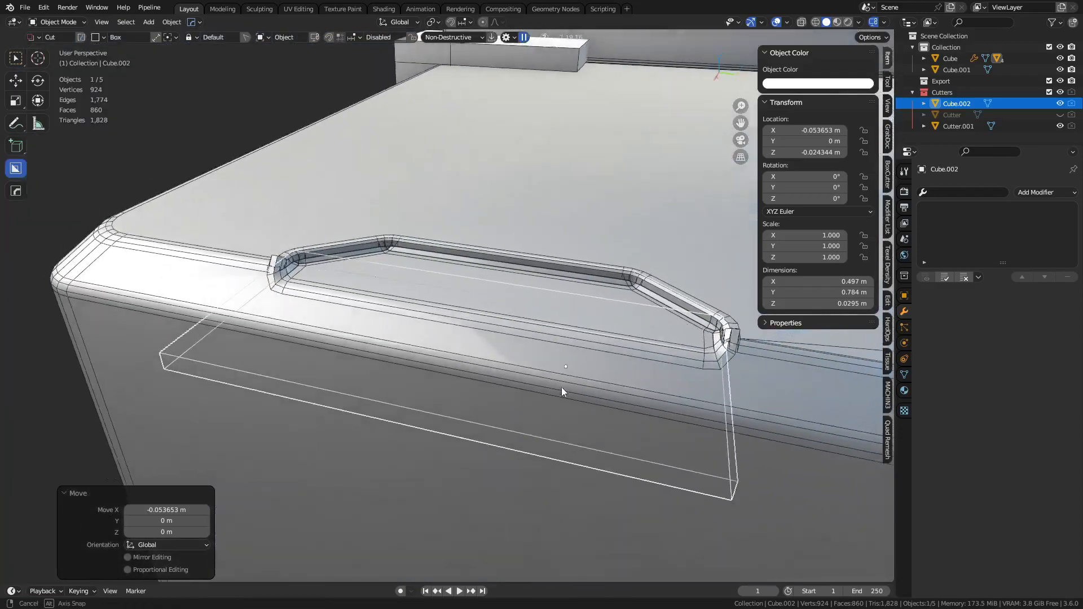
Raise the trapezoid cutter about 0.005 m along Z and extend its upper faces upward, making the cutter about 0.104 m tall.
key(g)
key(z)
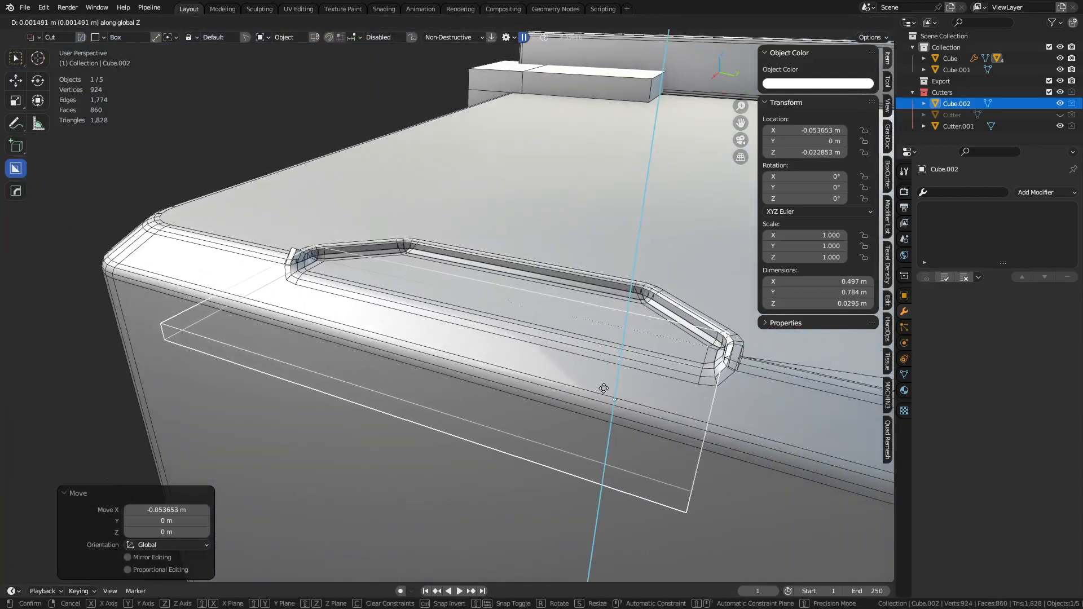
click(602, 384)
key(ctrl+Tab)
click(671, 383)
click(593, 350)
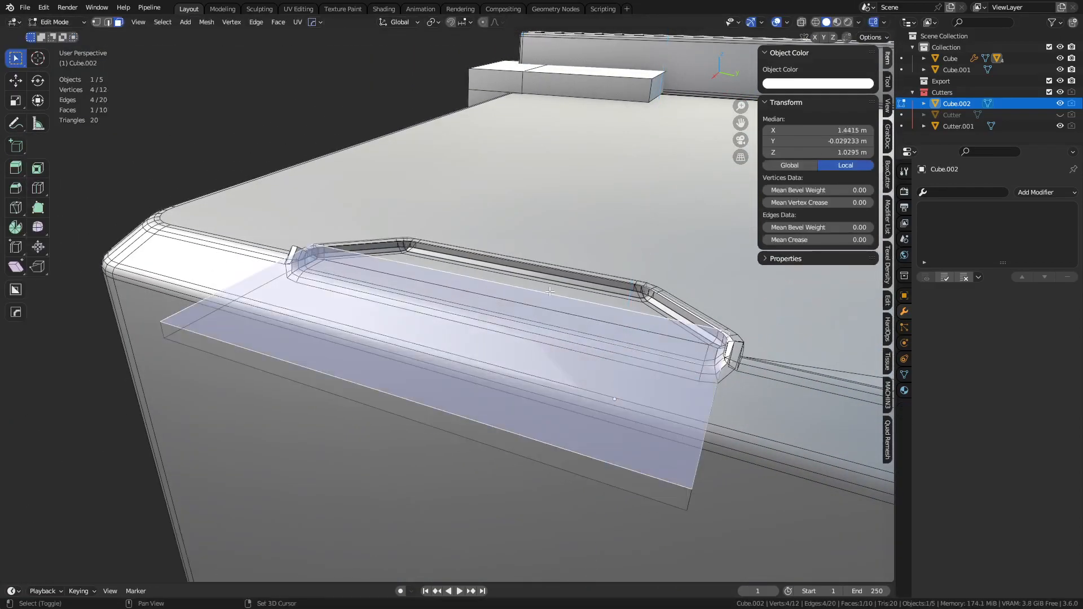
shift+click(555, 284)
key(g)
key(z)
click(548, 324)
key(Tab)
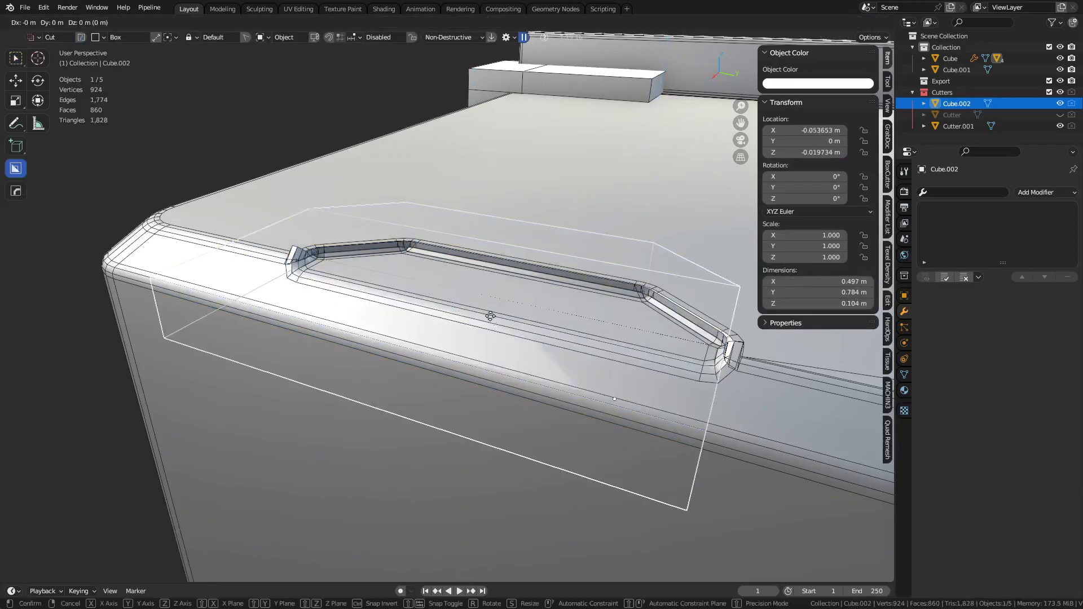
Lower the trapezoid cutter to a Z location of about -0.036 m to deepen the cut, and hide the Cutters collection.
key(g)
key(z)
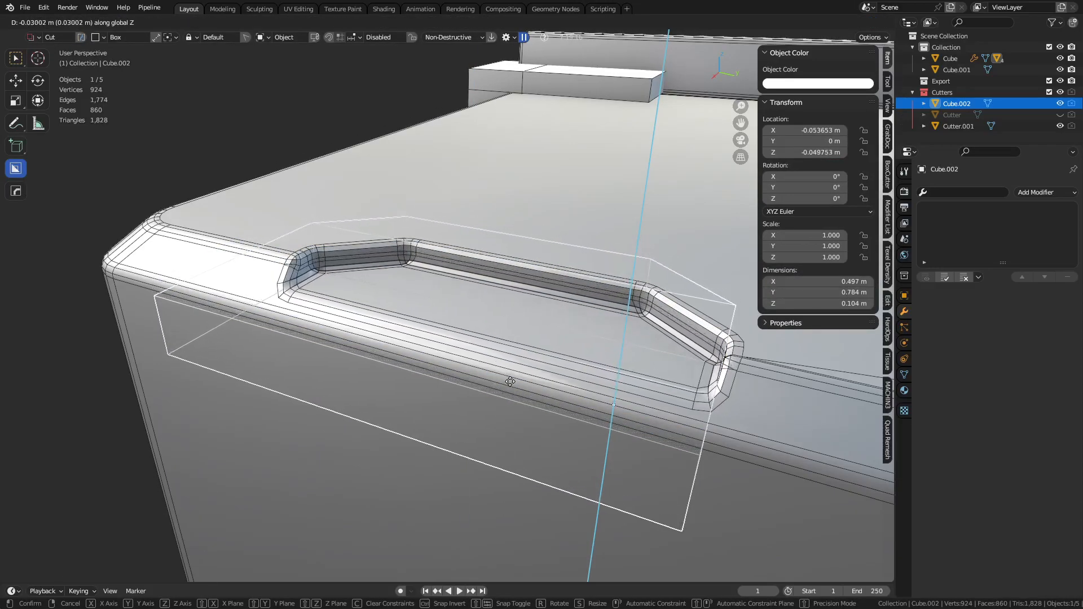
click(506, 383)
click(169, 265)
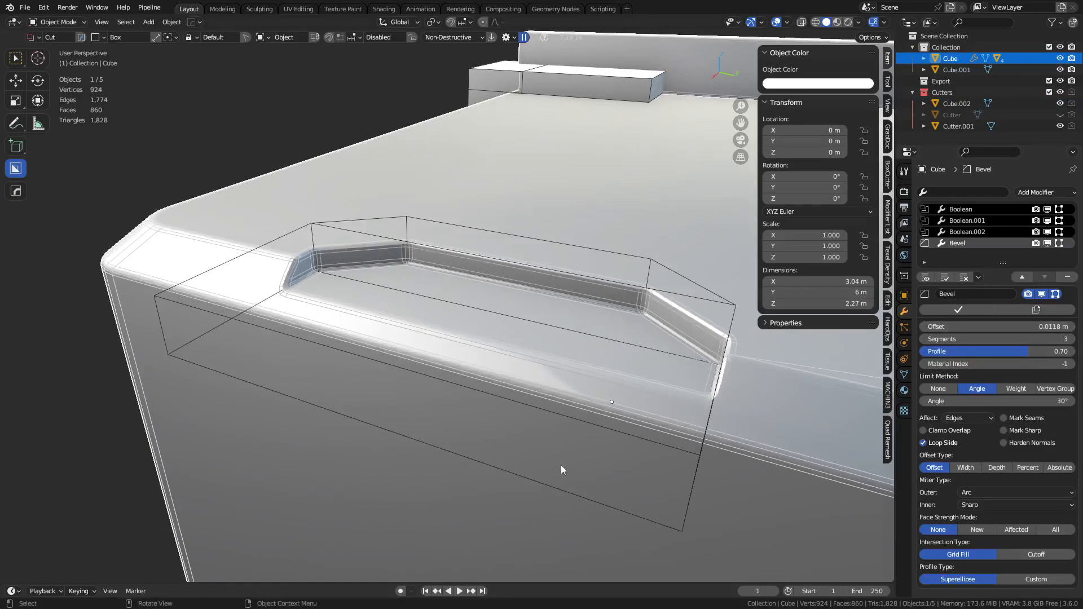
click(543, 486)
key(g)
key(z)
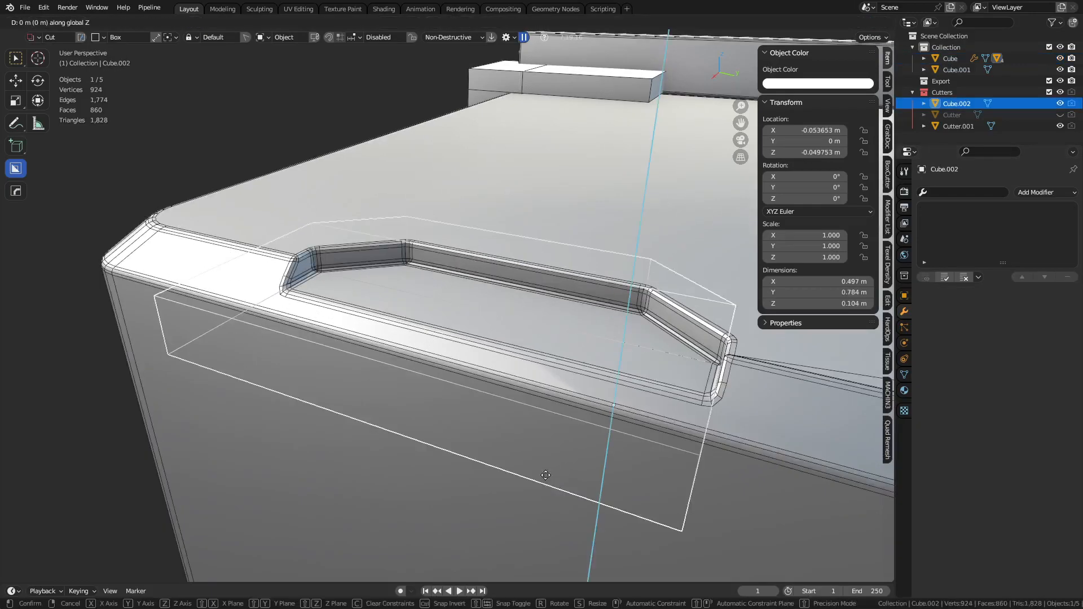
click(558, 461)
click(225, 144)
key(1)
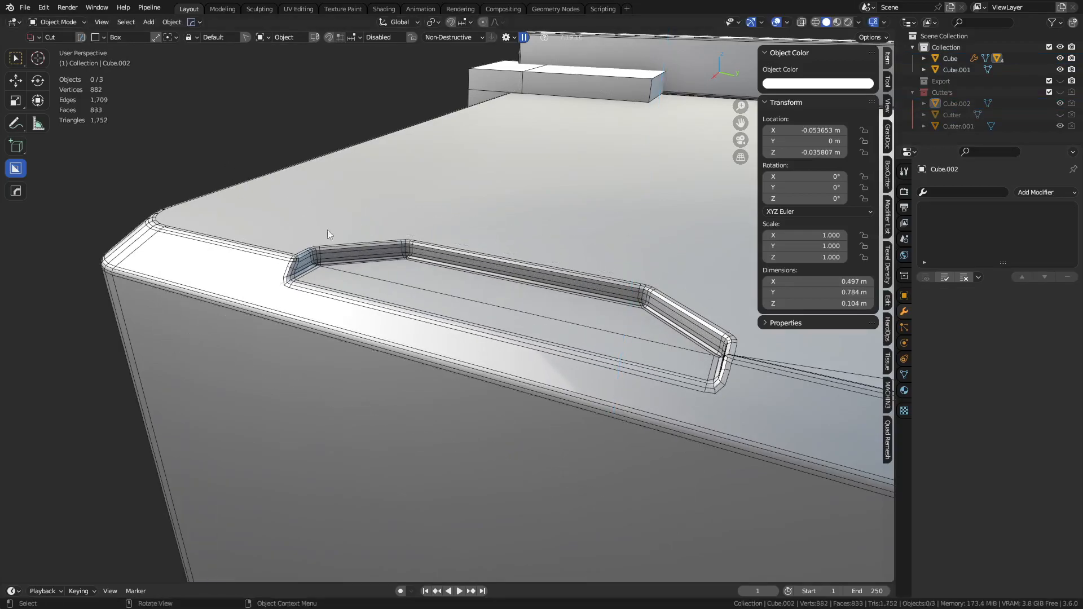
Compare the recess with the concept sketch and snap the 3D cursor to the body's upper front edge.
scroll(422, 340, down, 5)
middle_drag(422, 340, 622, 330)
scroll(575, 365, up, 3)
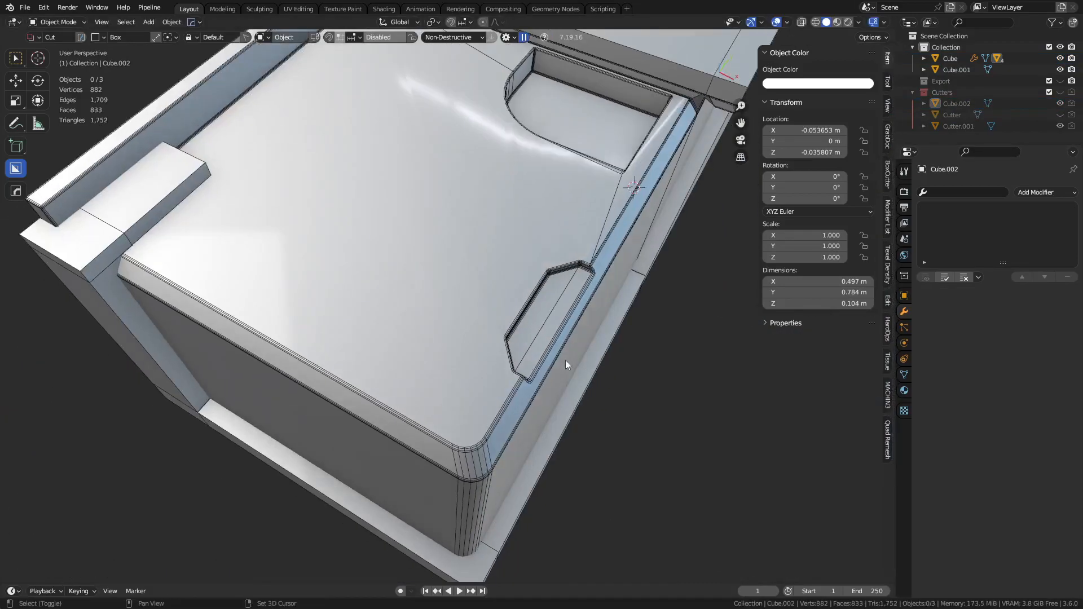
key(alt+Tab)
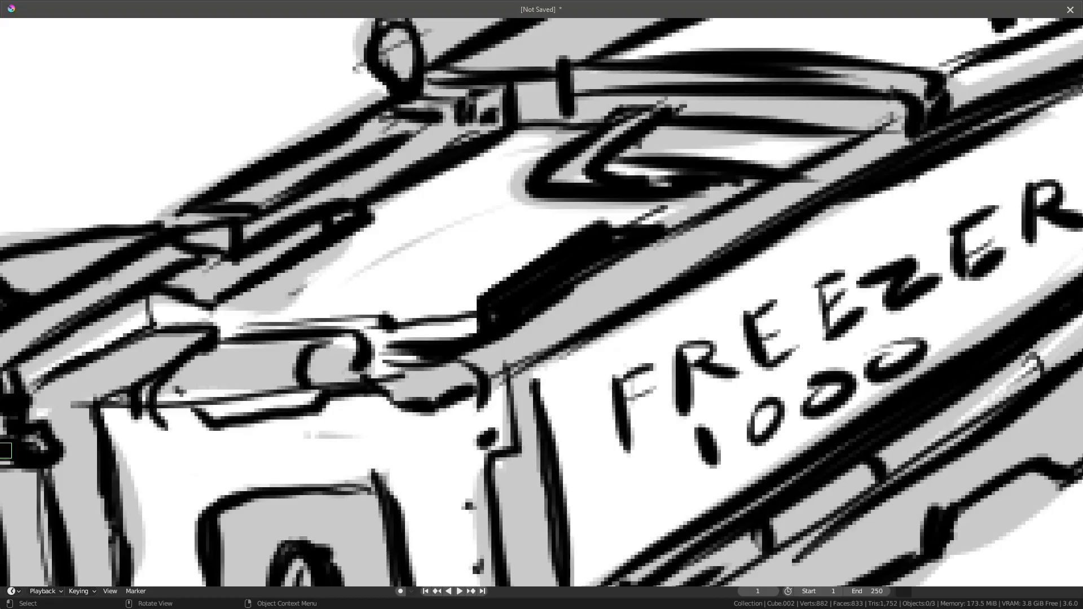
scroll(513, 397, down, 3)
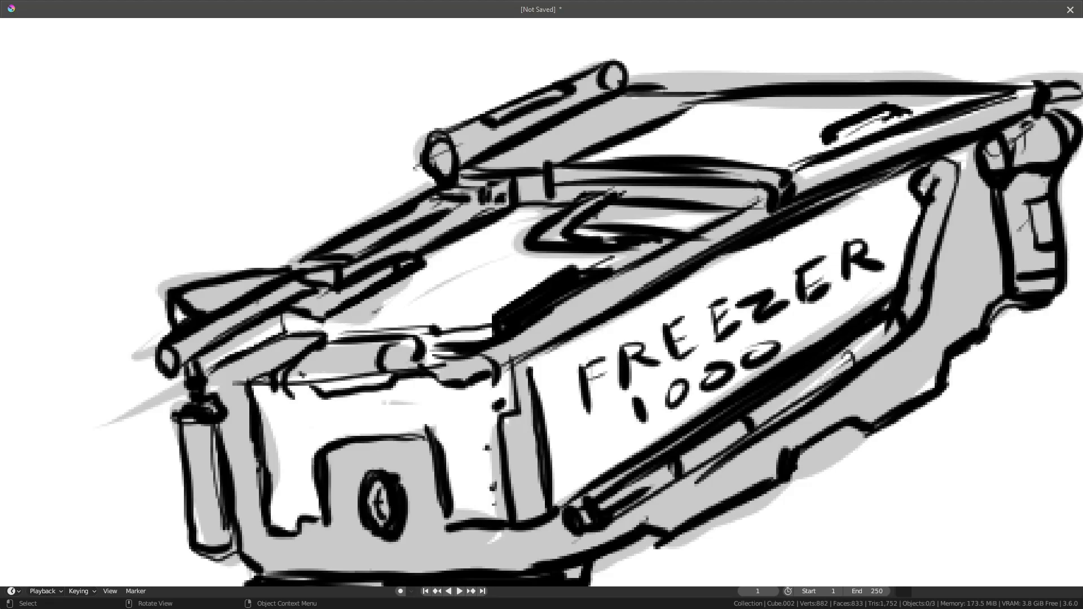
key(alt+Tab)
middle_drag(570, 388, 402, 303)
click(386, 294)
key(Tab)
click(377, 302)
key(shift+s)
click(281, 301)
key(Tab)
Add a cylinder at the 3D cursor, rotate it 90° about Y, and scale it down to about 0.304 m.
key(shift+a)
mouse_move(537, 312)
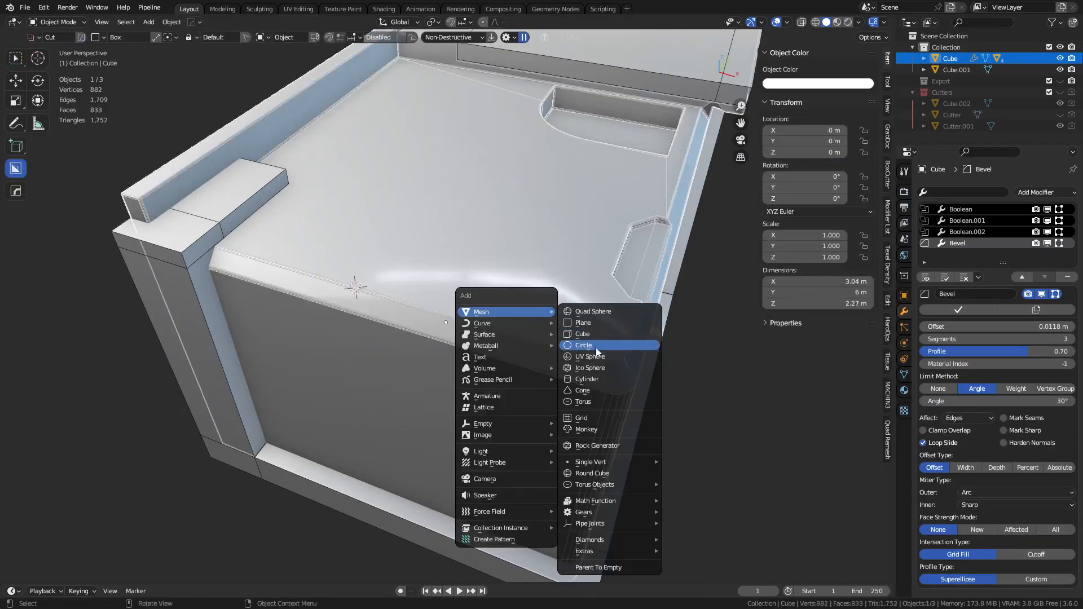
click(599, 374)
key(KP_1)
key(r)
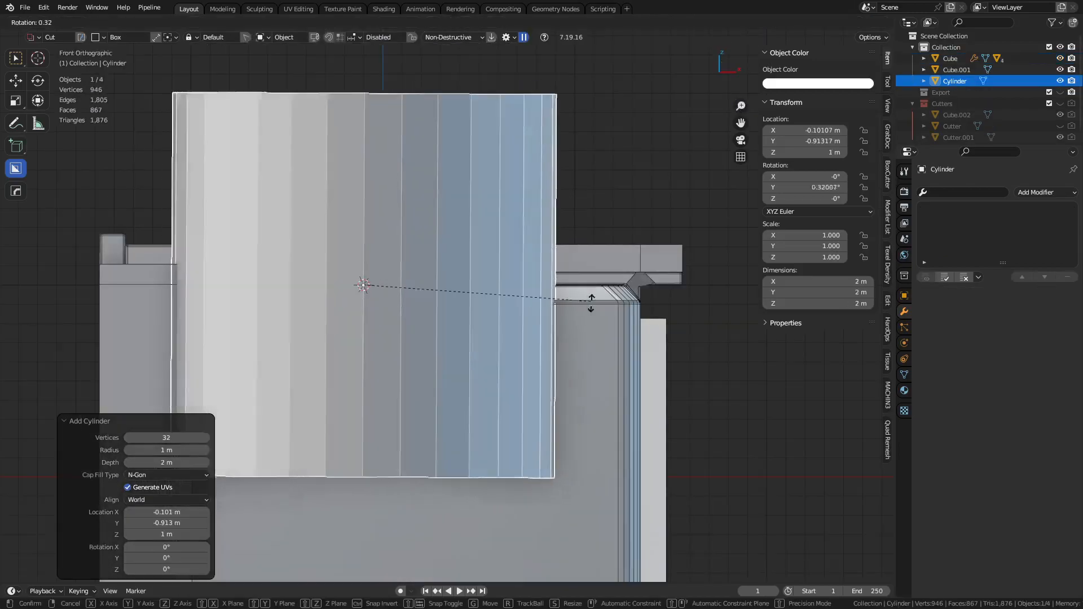
click(354, 451)
key(s)
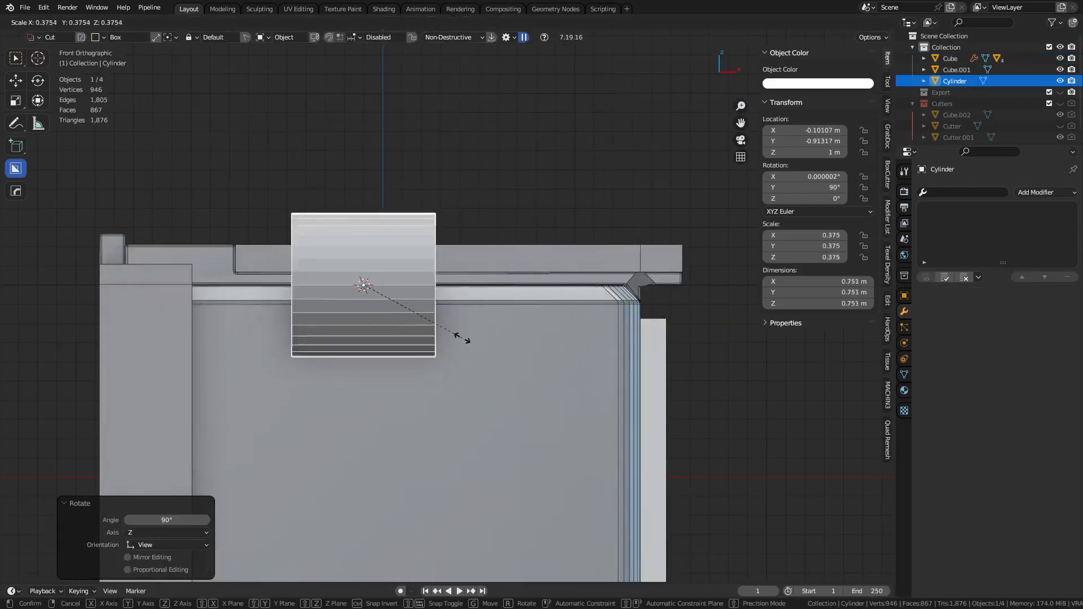
click(400, 315)
Move the cylinder about 0.097 m along global Y and lower it about 0.026 m along Z into the body's front edge.
alt+middle_drag(445, 328, 326, 442)
key(g)
key(y)
click(408, 398)
middle_drag(408, 398, 486, 321)
key(g)
key(z)
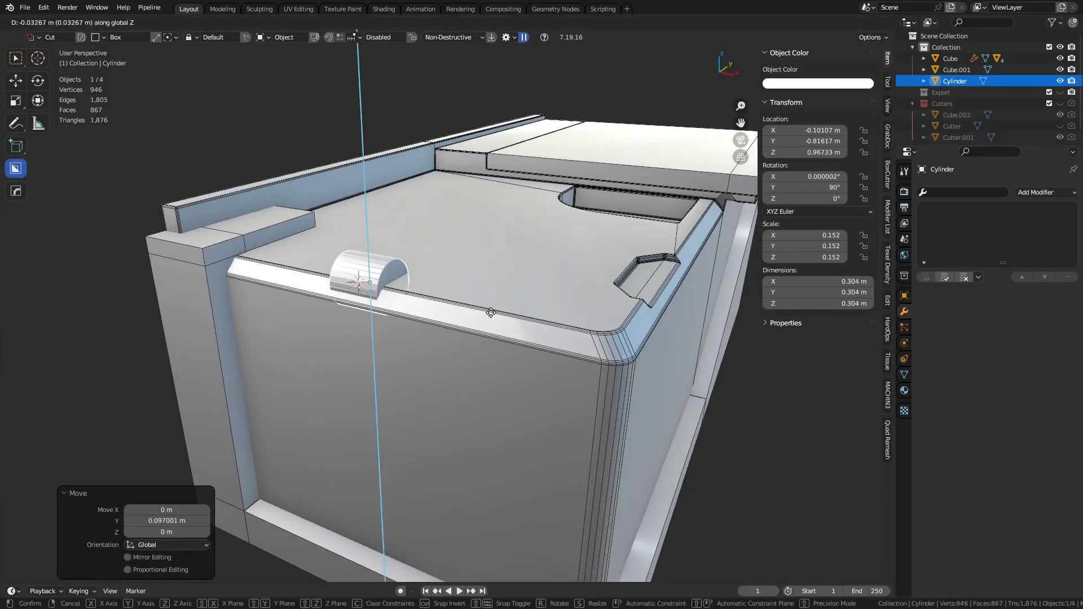
click(490, 313)
Cut a box recess about 2.11 m wide, 0.434 m long and 0.142 m deep into the body's upper front edge.
click(369, 324)
key(Tab)
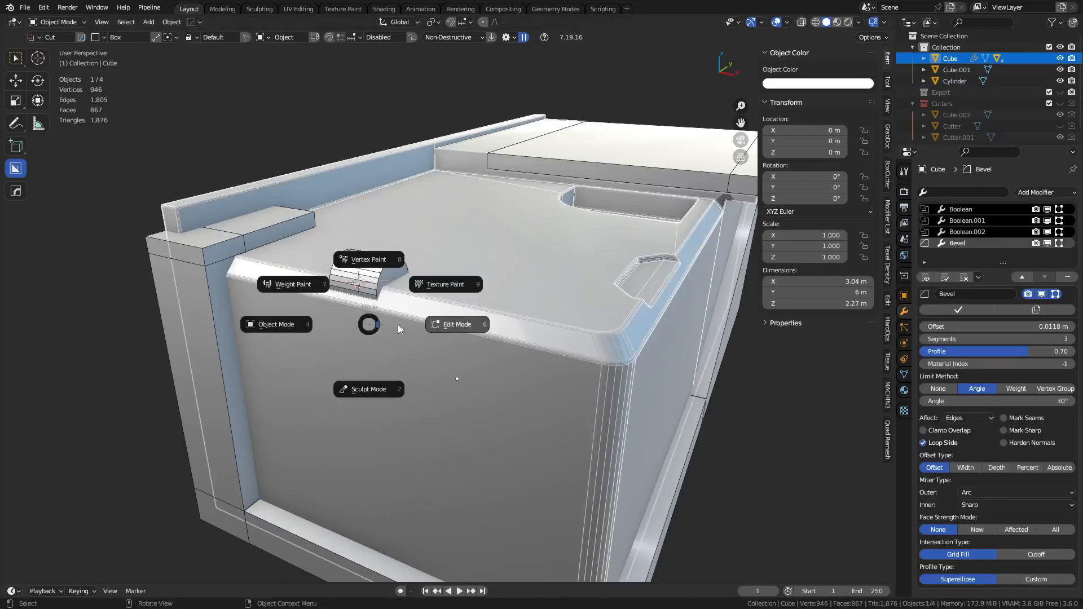
middle_drag(513, 345, 495, 367)
key(Tab)
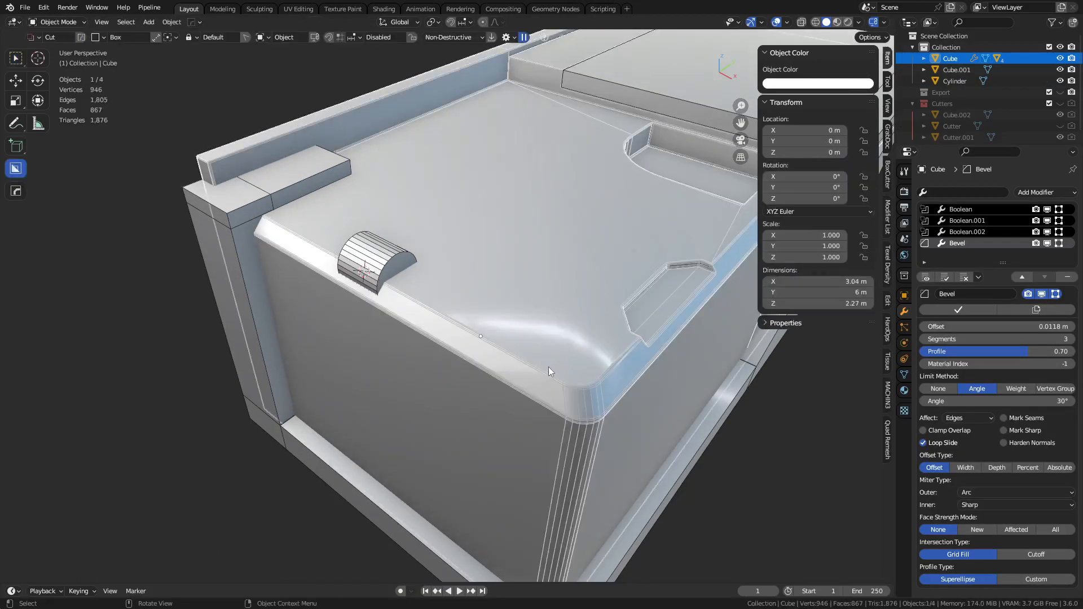
key(alt+w)
key(ctrl+d)
key(alt+w)
key(ctrl+d)
mouse_move(619, 341)
mouse_down()
mouse_move(334, 282)
mouse_move(261, 230)
mouse_up()
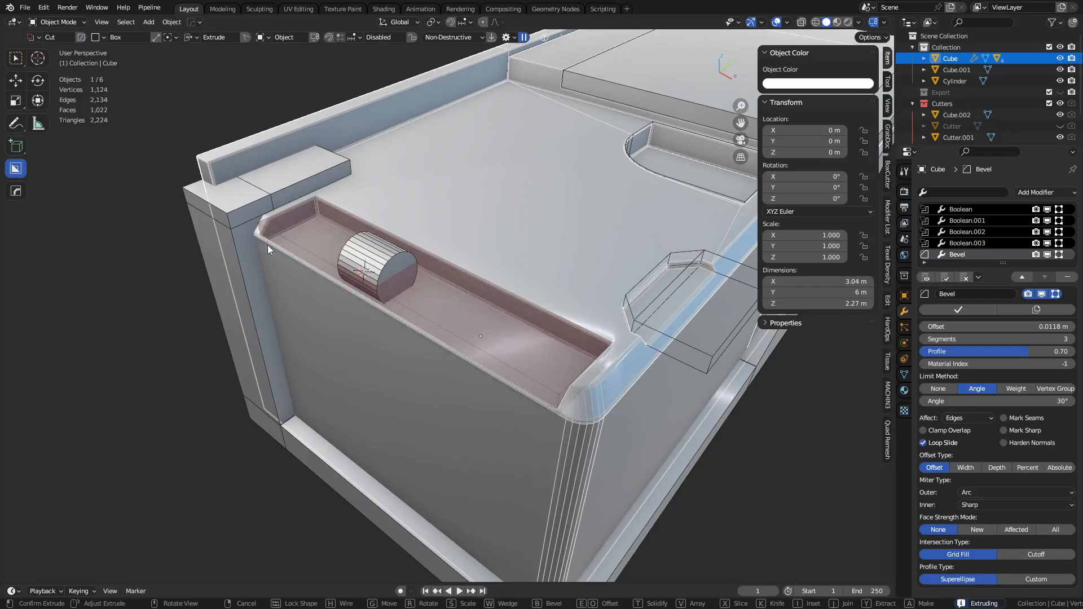
click(267, 245)
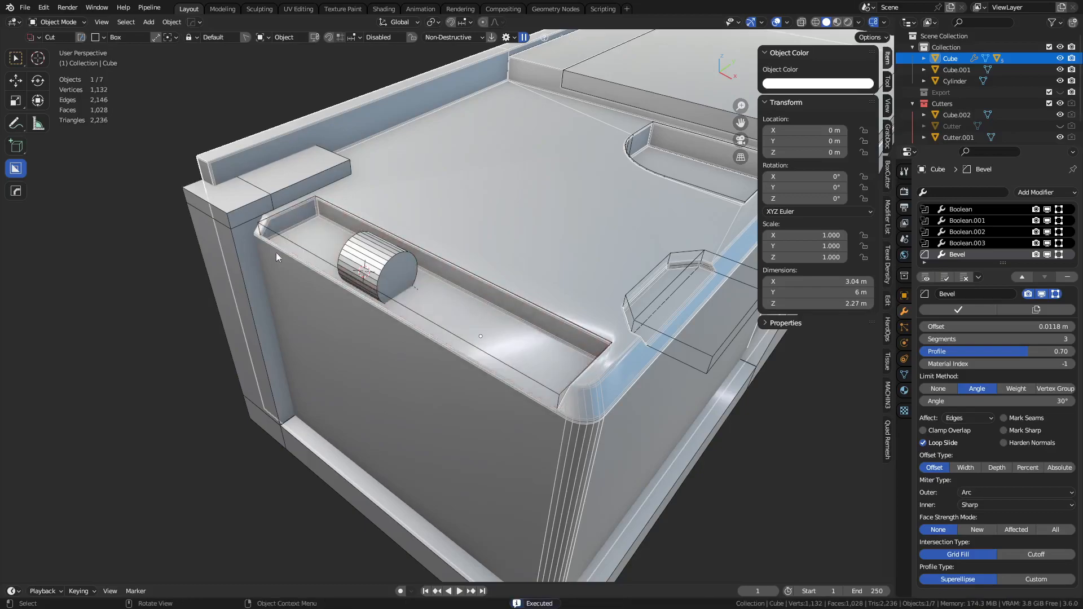
Move the lower inner edge of the wide box cutter about -0.097 m along global Y to slope the recess's back wall.
click(479, 351)
click(479, 350)
click(479, 350)
click(480, 350)
key(Tab)
click(530, 333)
key(alt+z)
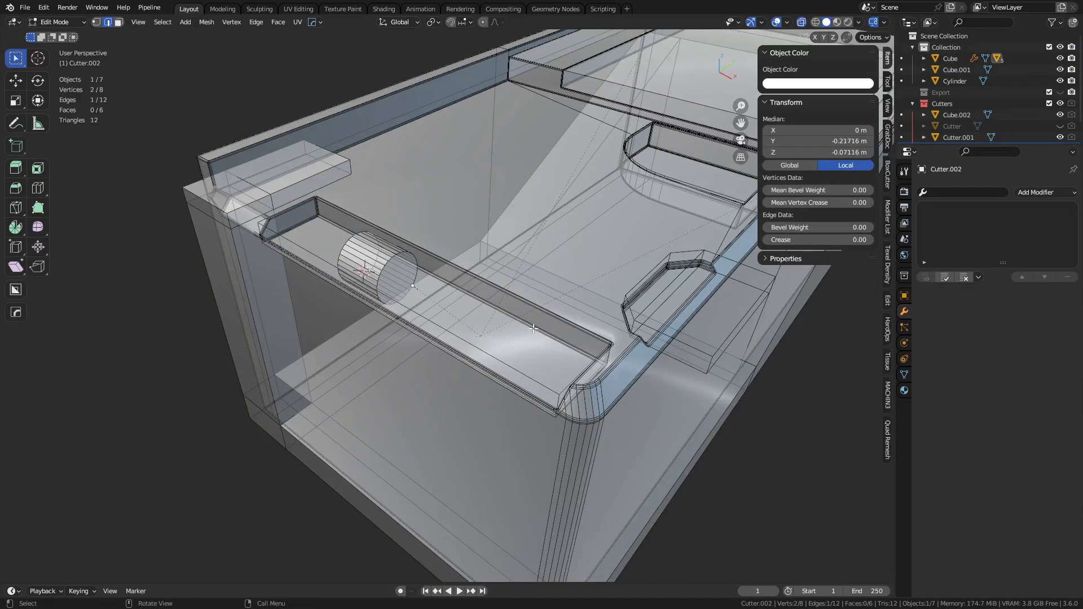
key(alt+z)
key(g)
key(y)
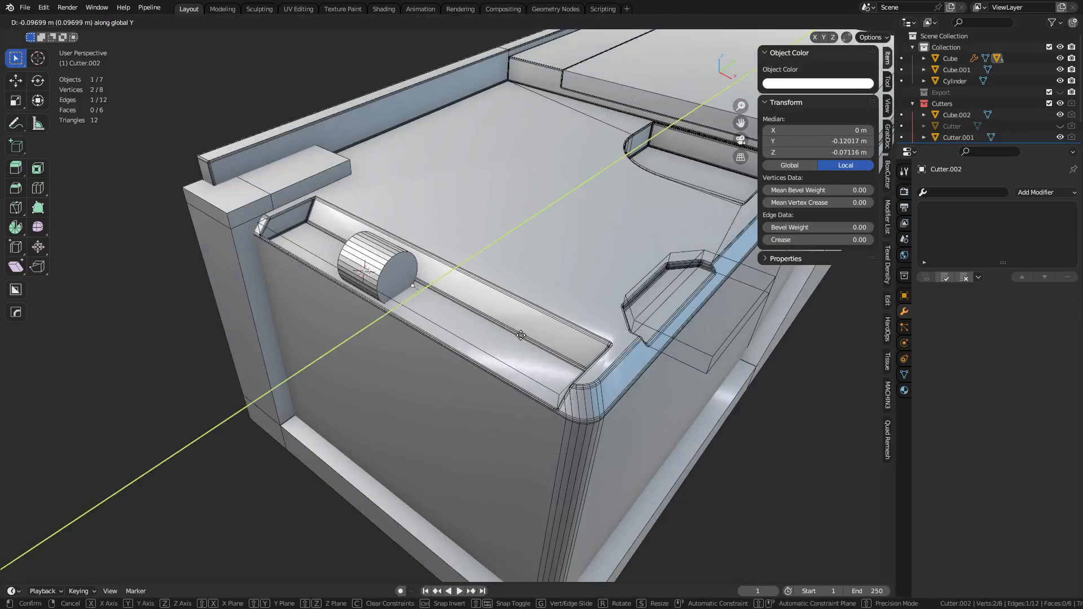
click(521, 335)
middle_drag(501, 319, 524, 339)
key(Tab)
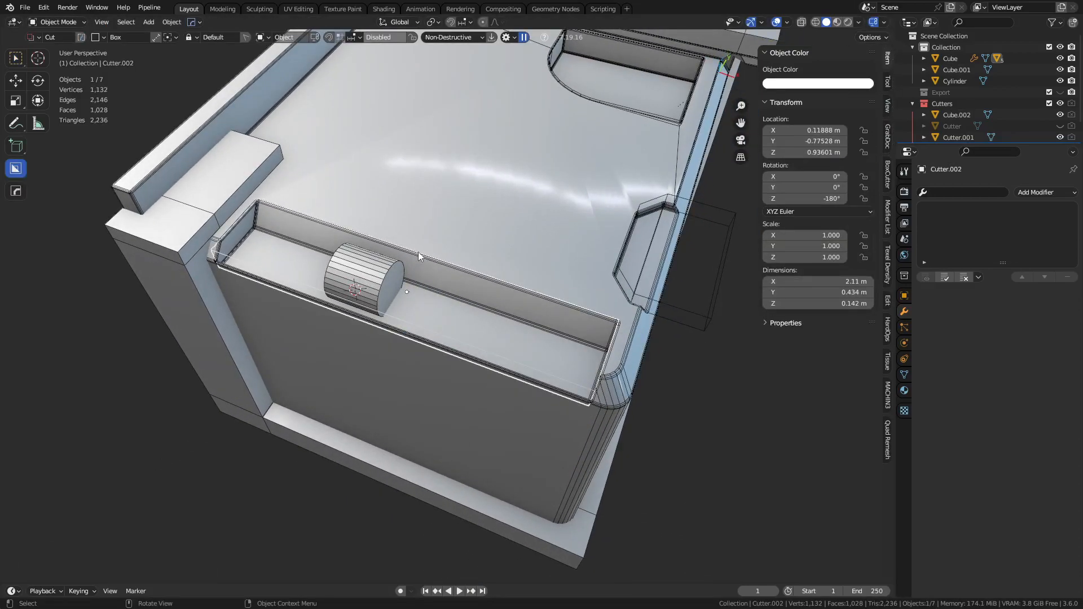
Cut a narrower box recess about 1.24 m wide, 0.193 m long and 0.065 m deep behind the cylinder, overlapping the wide recess.
click(447, 238)
key(ctrl+d)
drag(314, 199, 499, 289)
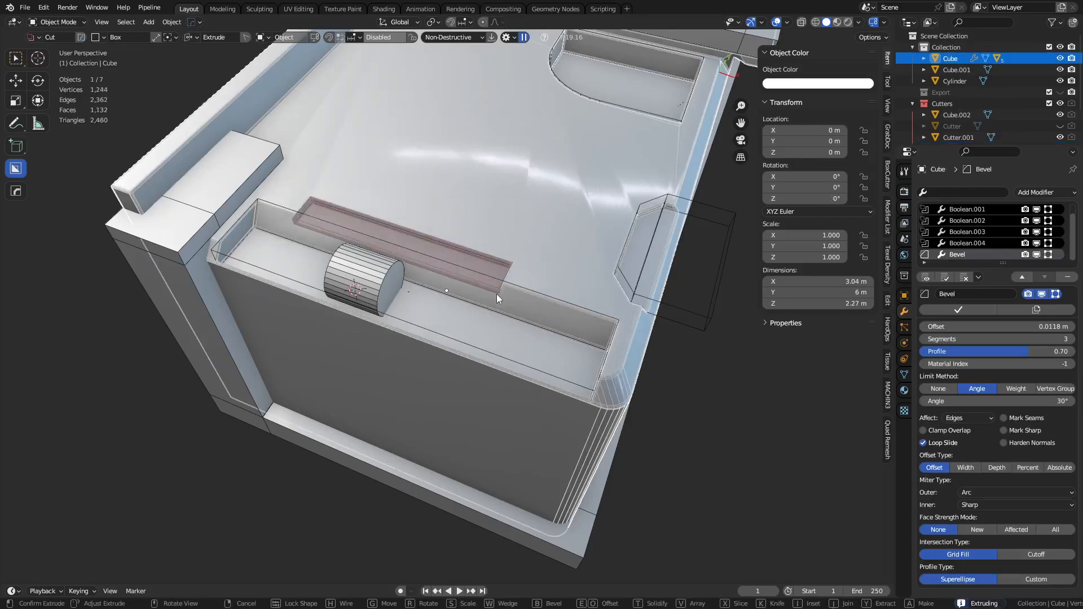
click(493, 295)
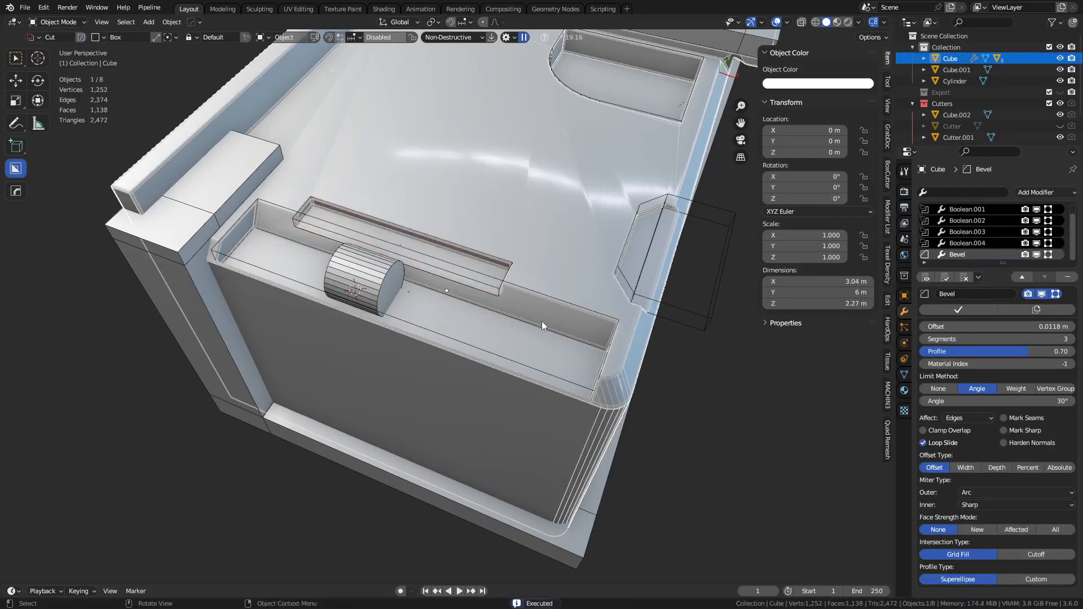
Isolate the narrow box cutter with the Boolean scroll and shift its lower inner edge along global Y to slope the wall.
key(ctrl+shift+q)
scroll(483, 292, up, 1)
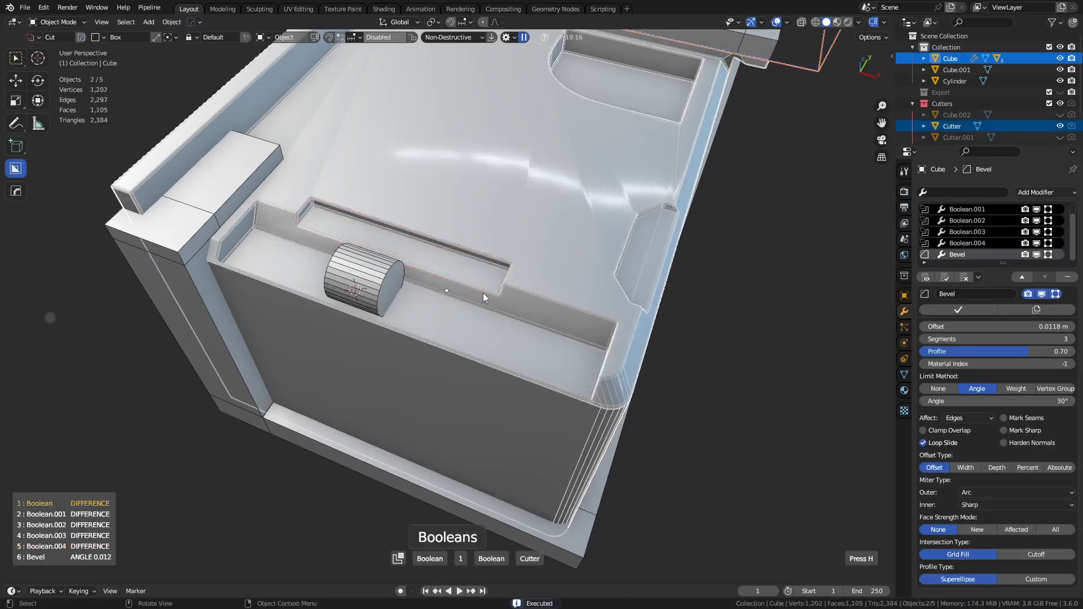
scroll(483, 293, down, 1)
click(483, 293)
key(ctrl+Tab)
click(514, 296)
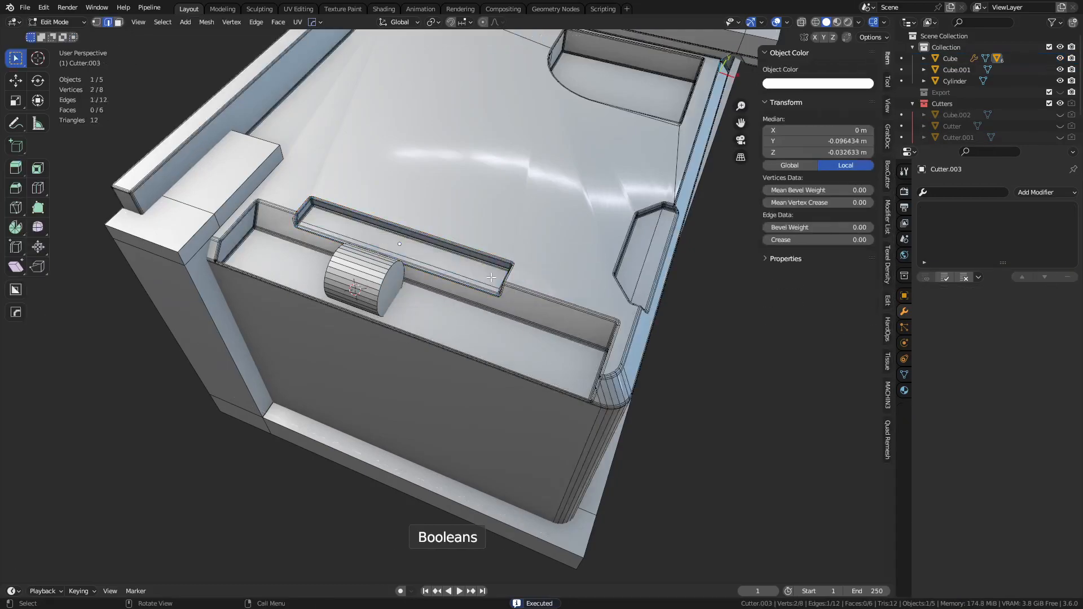
key(g)
key(y)
click(459, 271)
key(ctrl+Tab)
click(414, 279)
middle_drag(404, 320, 514, 286)
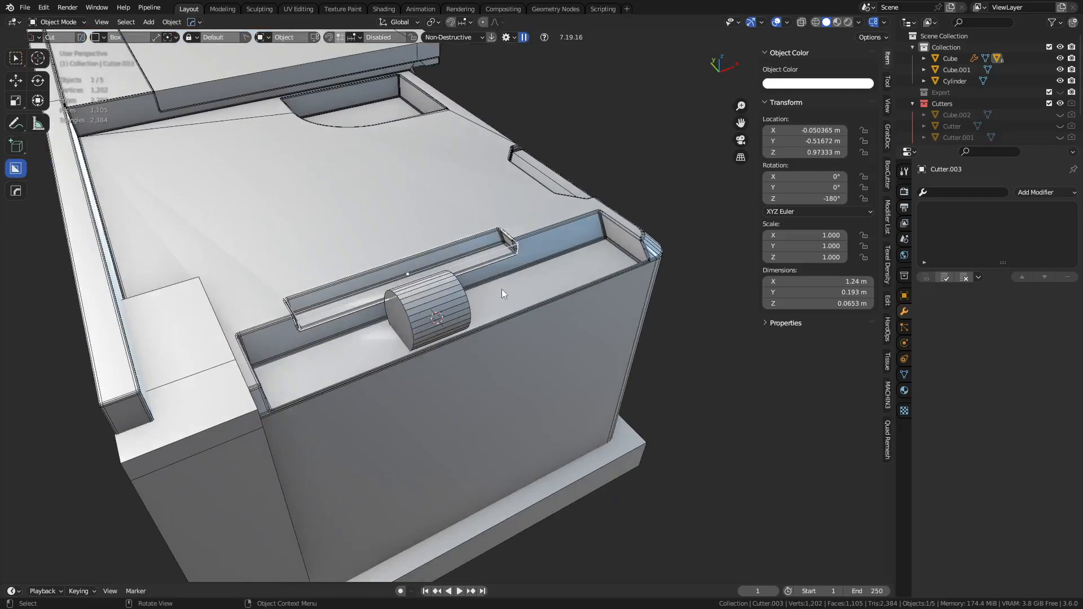
Shear one end of the narrow cutter outward in top view and mirror it along X, making the cutter about 1.34 m wide.
key(Tab)
key(3)
click(504, 253)
key(alt+z)
alt+middle_drag(516, 244, 408, 375)
key(1)
drag(482, 338, 558, 244)
key(ctrl+alt+shift+s)
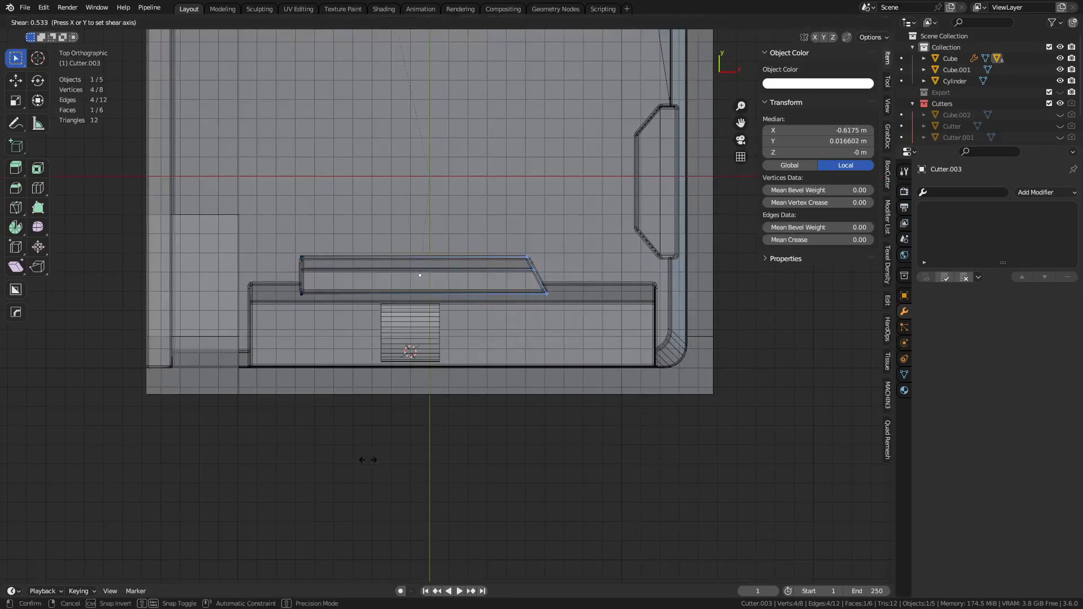
click(324, 464)
key(a)
key(alt+x)
click(396, 420)
key(ctrl+Tab)
click(477, 437)
key(alt+z)
middle_drag(574, 467, 507, 400)
key(alt+a)
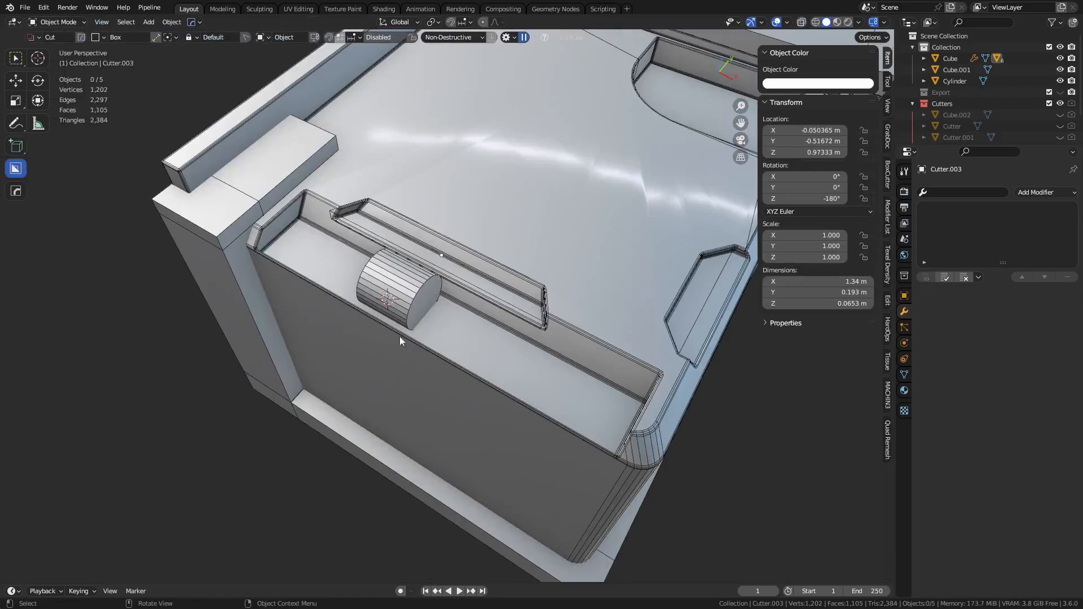
Stretch the cylinder along global X to a length of about 1.43 m so it spans much of the wide recess.
click(392, 299)
key(s)
key(x)
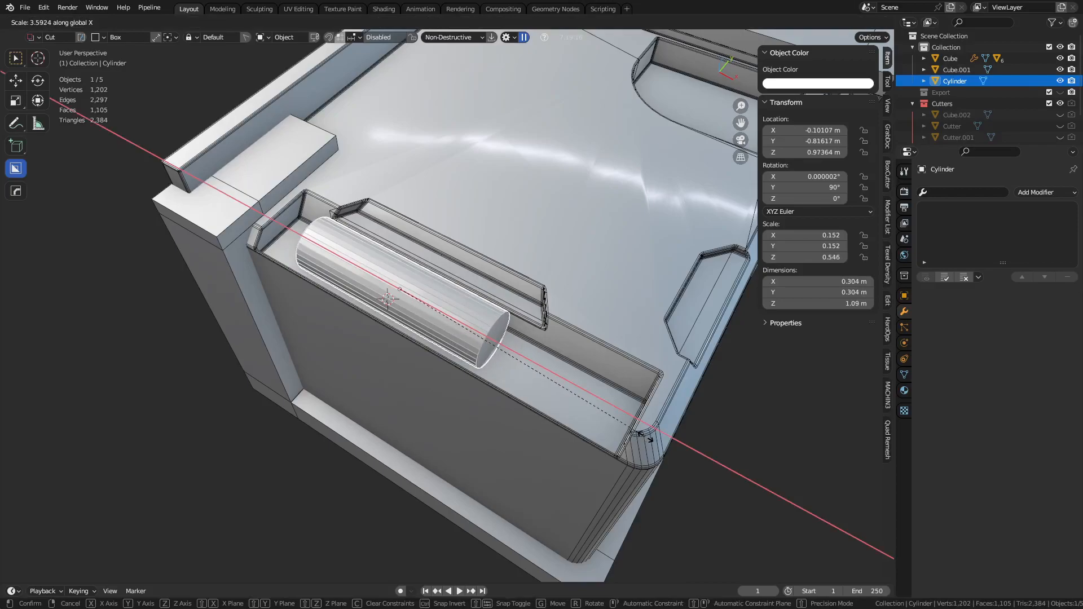
click(647, 440)
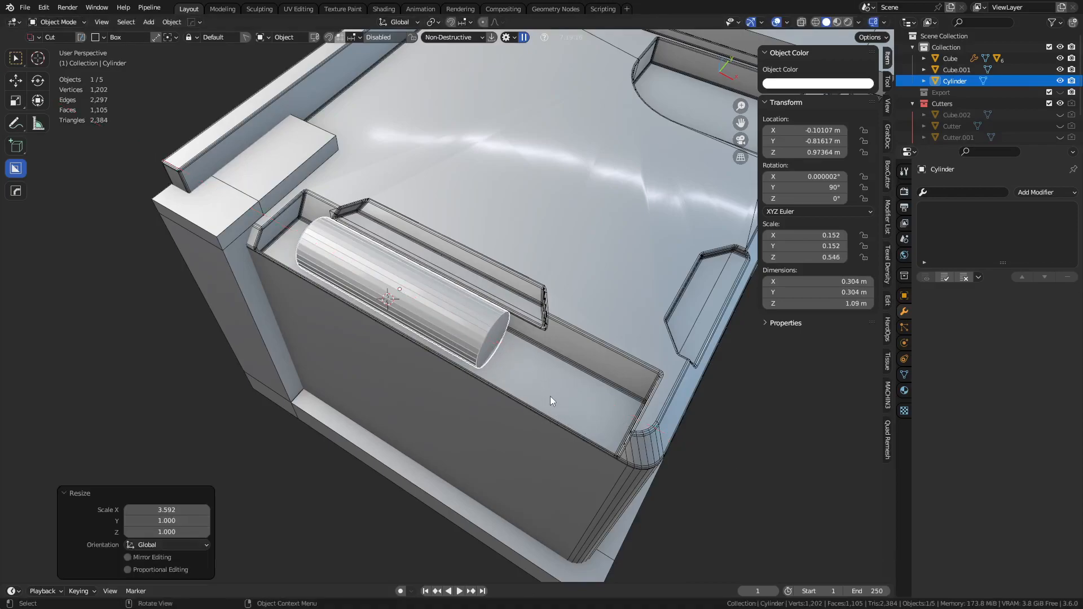
key(s)
key(x)
click(556, 418)
shift+middle_drag(556, 417, 486, 389)
key(ctrl+Tab)
shift+middle_drag(591, 378, 470, 387)
key(alt+a)
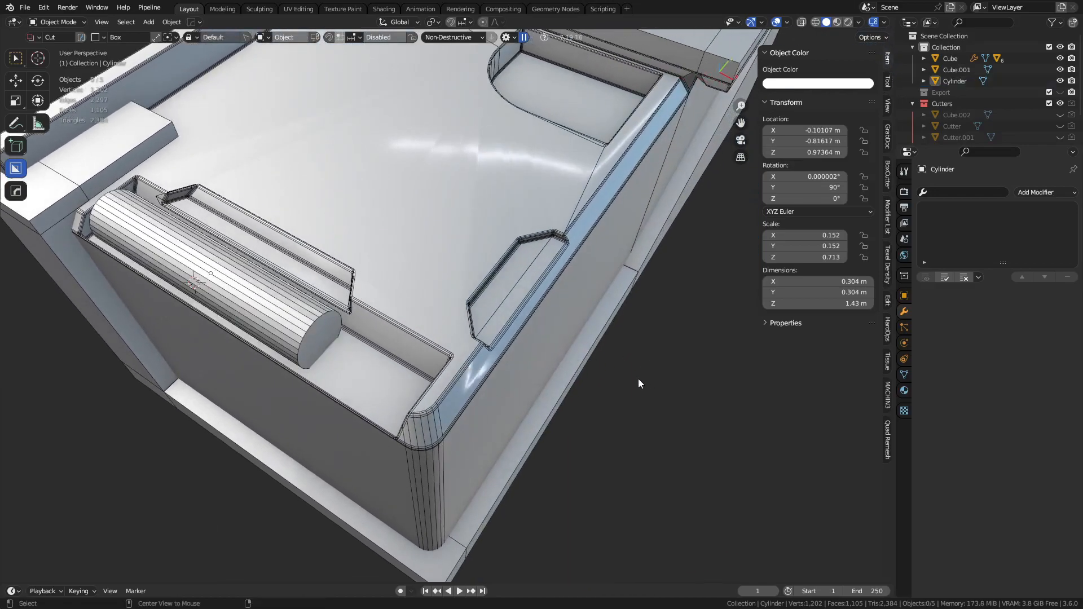
Examine the cylinder and the cut recesses from several angles, switching between X-ray, wireframe and solid display.
key(alt+z)
key(alt+z)
scroll(561, 391, down, 3)
key(shift+z)
key(shift+z)
key(shift+z)
middle_drag(558, 374, 502, 392)
scroll(462, 384, up, 3)
Isolate the rounded corner recess cutter with the Boolean scroll, raise it about 0.096 m along global Z, and reselect the crate body.
click(387, 309)
key(q)
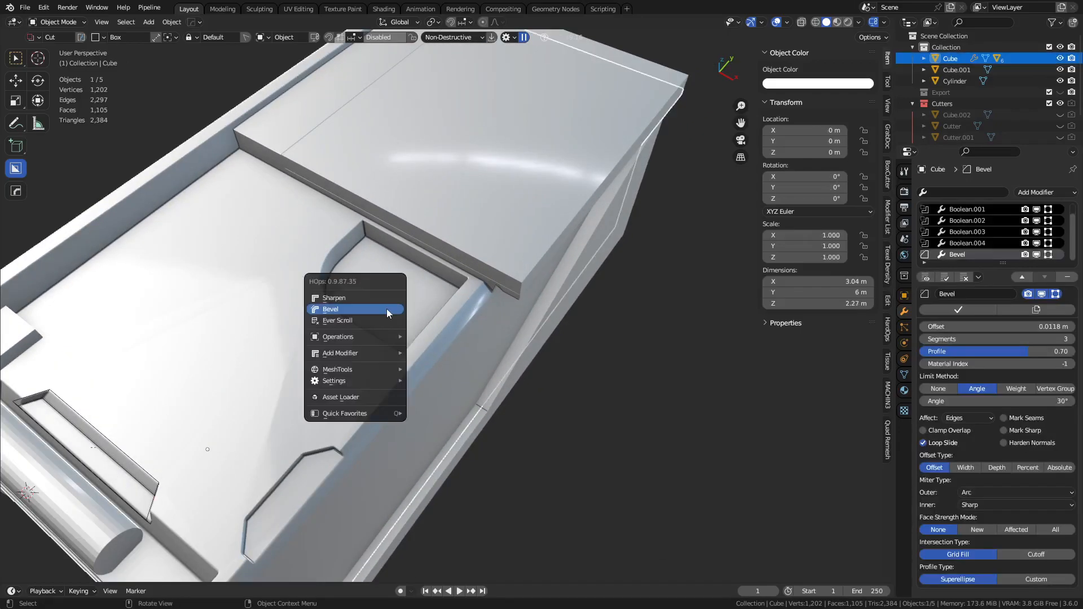
click(387, 309)
scroll(387, 309, up, 2)
click(387, 309)
key(g)
key(z)
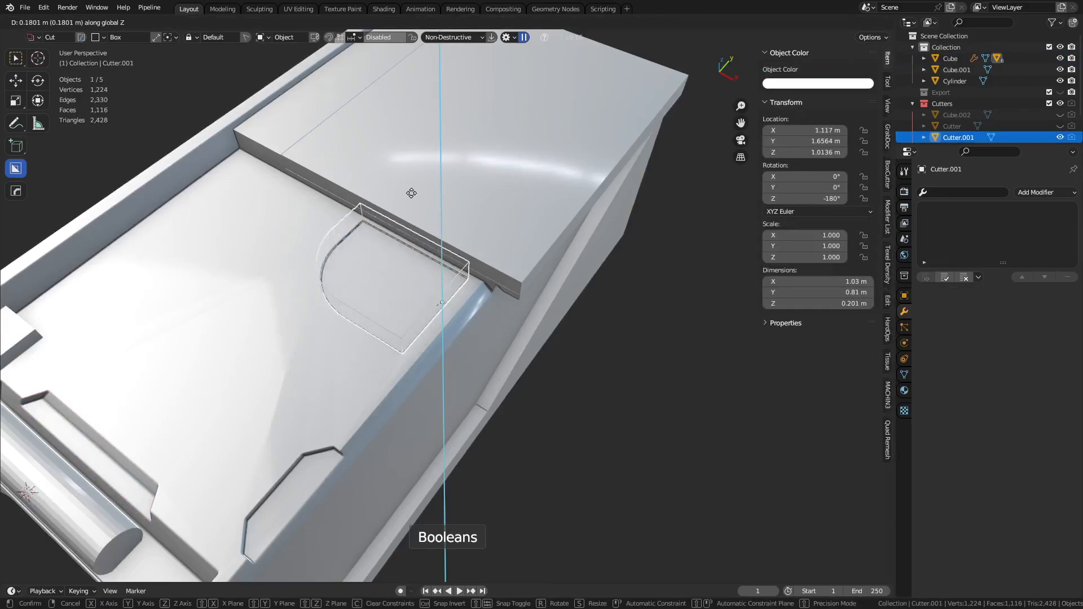
click(411, 260)
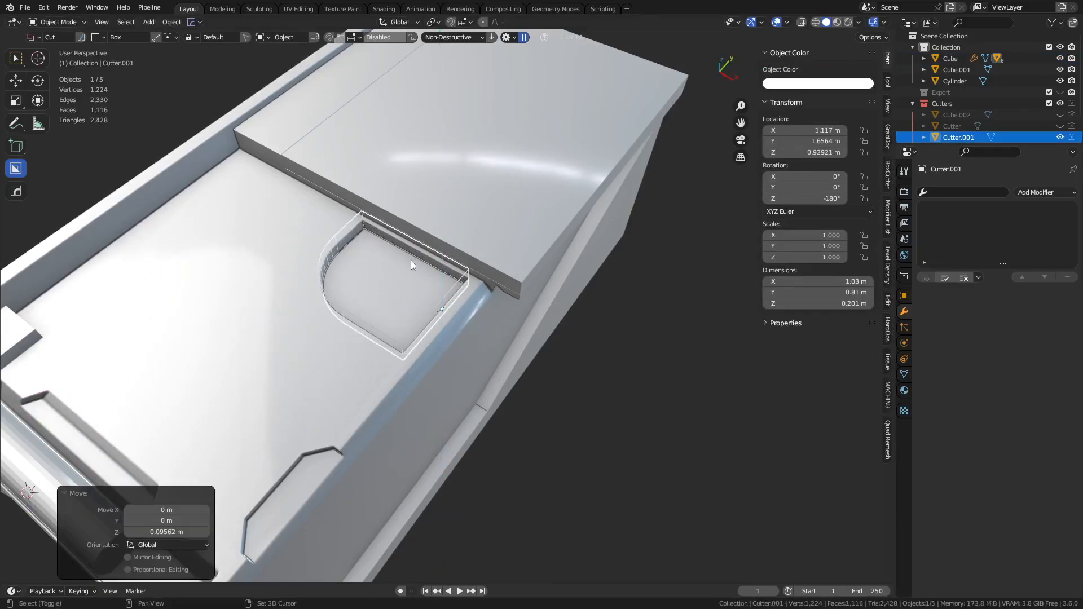
shift+middle_drag(479, 377, 592, 238)
scroll(572, 320, up, 2)
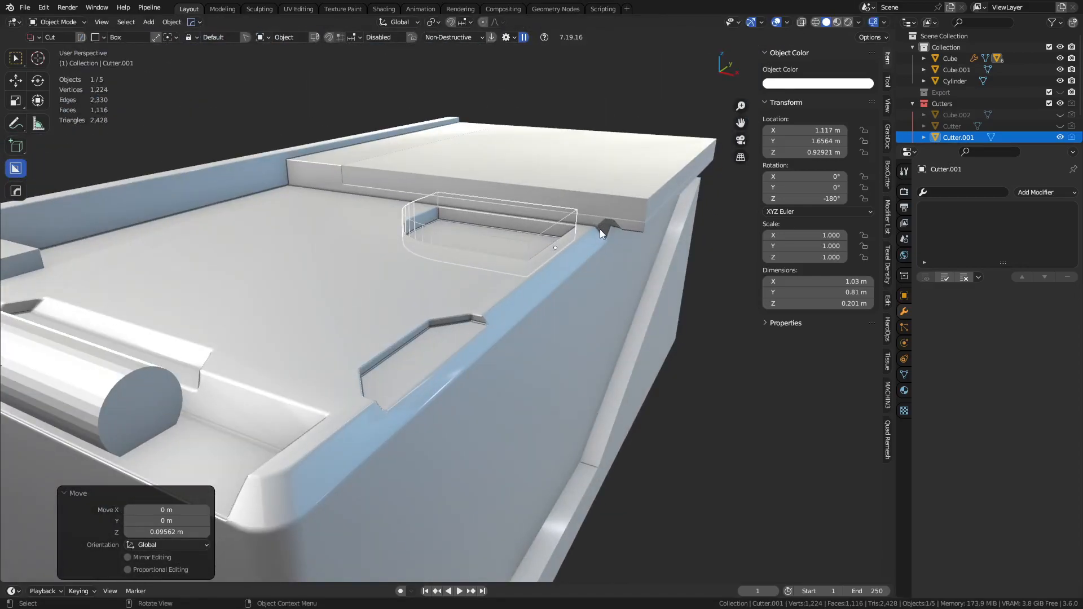
middle_drag(411, 359, 415, 349)
alt+middle_click(604, 230)
middle_drag(516, 344, 442, 293)
click(474, 314)
key(q)
key(e)
scroll(474, 315, up, 2)
right_click(474, 314)
Edit the body mesh and slide the corner vertex of the notch beside the rear lid along its edge, without clamping.
key(ctrl+Tab)
click(525, 292)
click(453, 261)
key(g)
key(g)
right_click(463, 324)
key(g)
key(g)
key(c)
click(464, 358)
middle_drag(464, 358, 475, 401)
Merge the stray vertices along the notch's upper edge into their neighbours, return to Object Mode and deselect everything.
shift+click(389, 314)
key(1)
click(517, 327)
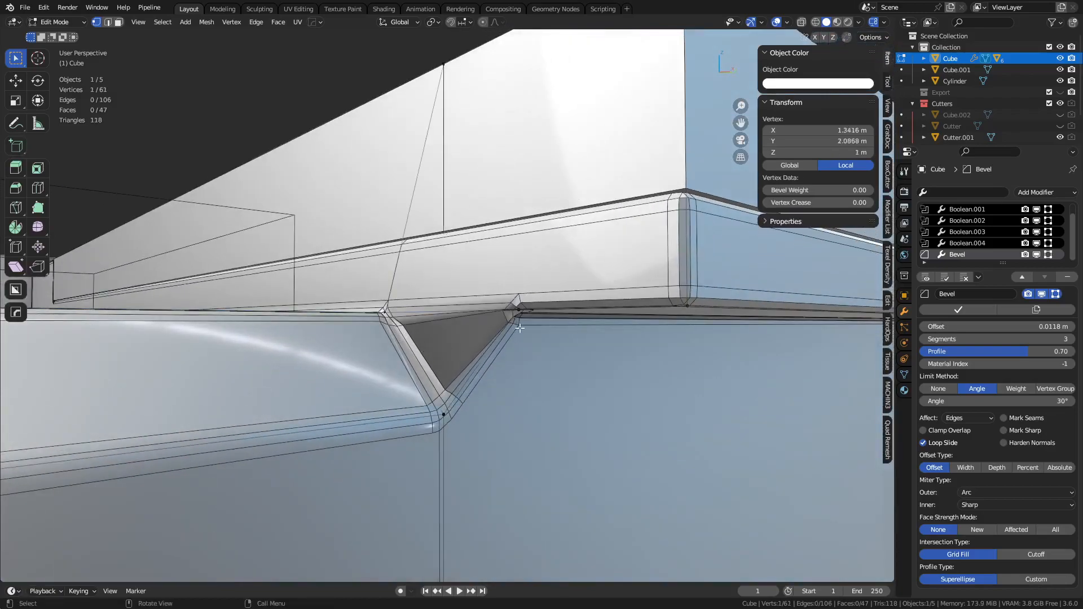
middle_drag(523, 329, 491, 314)
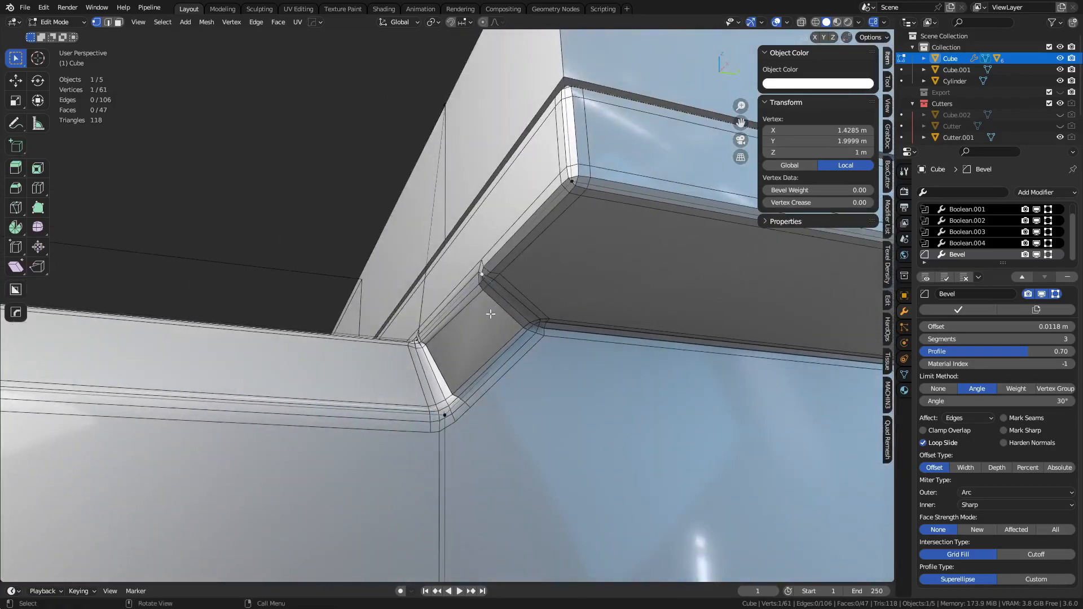
shift+click(424, 339)
key(1)
middle_drag(426, 340, 536, 405)
key(ctrl+Tab)
click(444, 400)
middle_drag(608, 388, 536, 342)
key(a)
key(a)
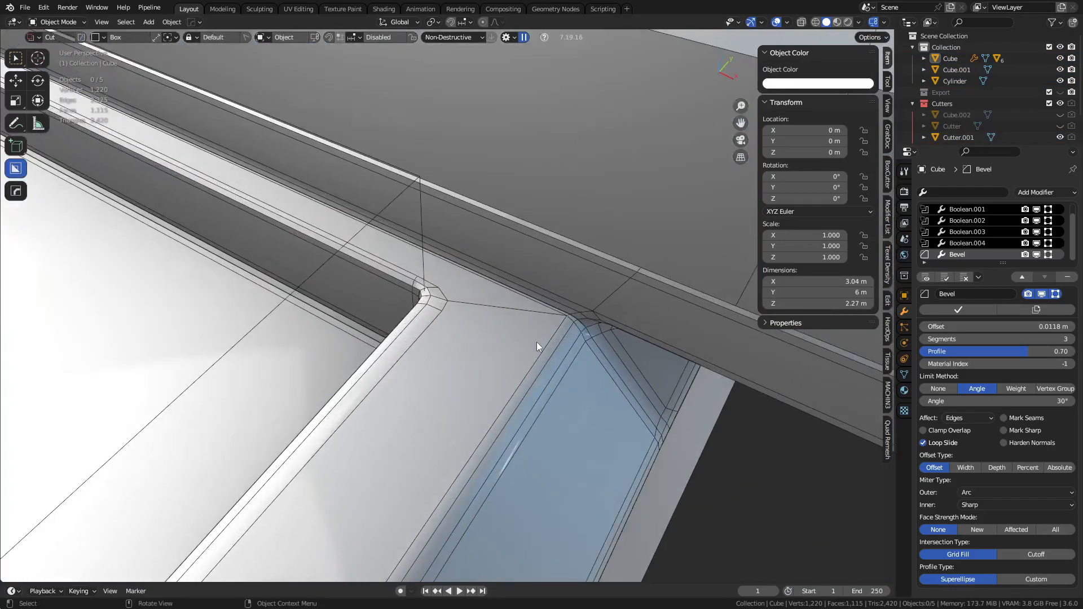
Add a cylinder, rotate it 90° in the right view so it lies along Y, and place it over the crate's rear half.
middle_drag(518, 301, 516, 311)
scroll(518, 317, down, 8)
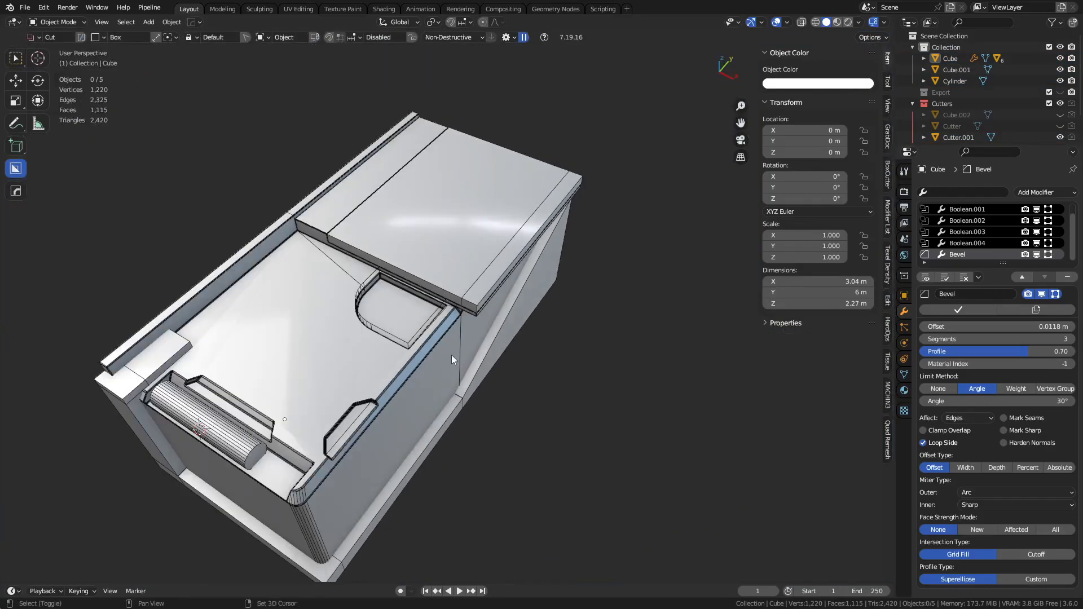
middle_drag(461, 407, 464, 297)
key(shift+a)
mouse_move(462, 296)
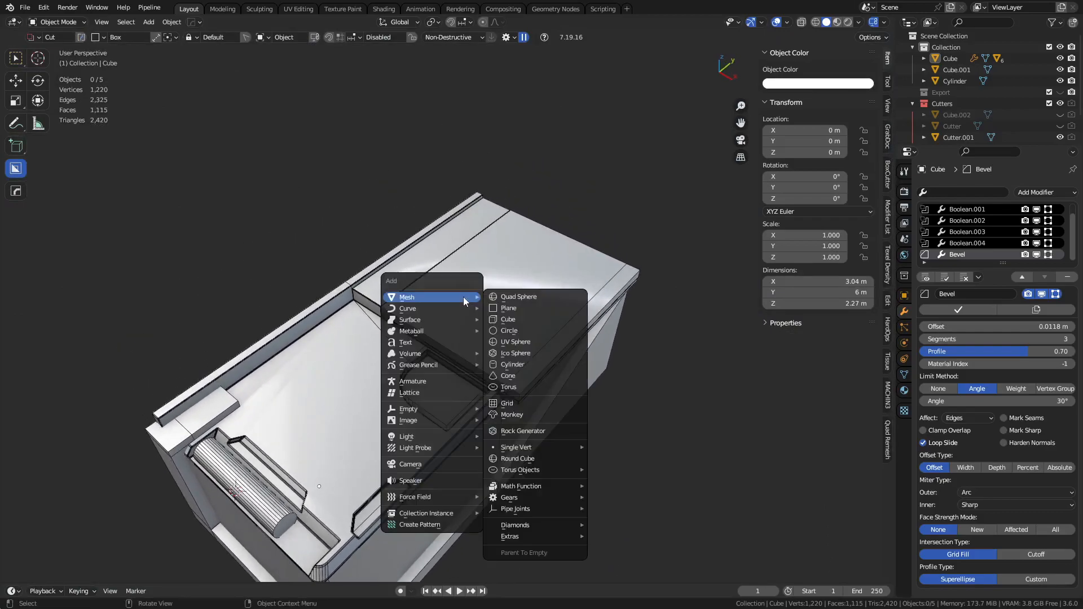
click(530, 364)
key(KP_3)
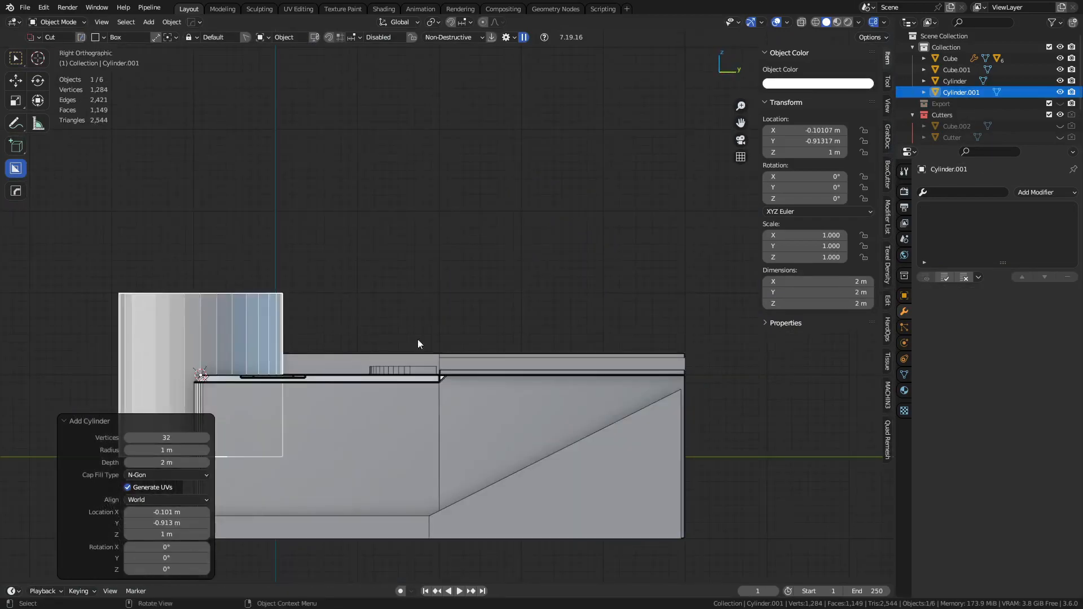
key(r)
ctrl+click(239, 553)
key(g)
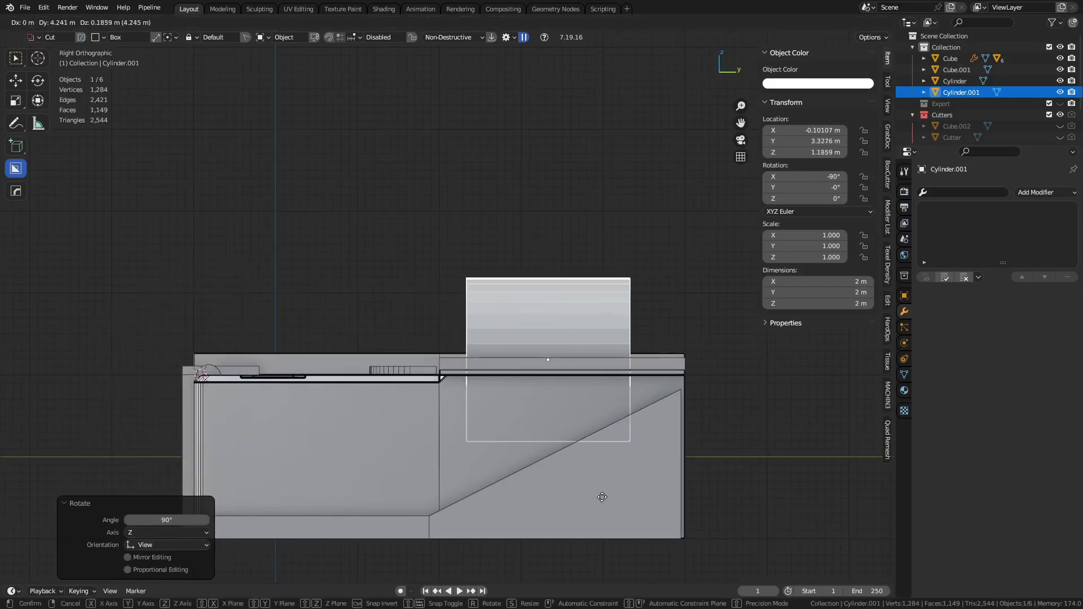
click(596, 487)
Shrink the new cylinder to about 0.73 m across and move it along global X over to the long side rail.
key(s)
click(578, 435)
middle_drag(577, 435, 538, 479)
key(g)
key(y)
key(x)
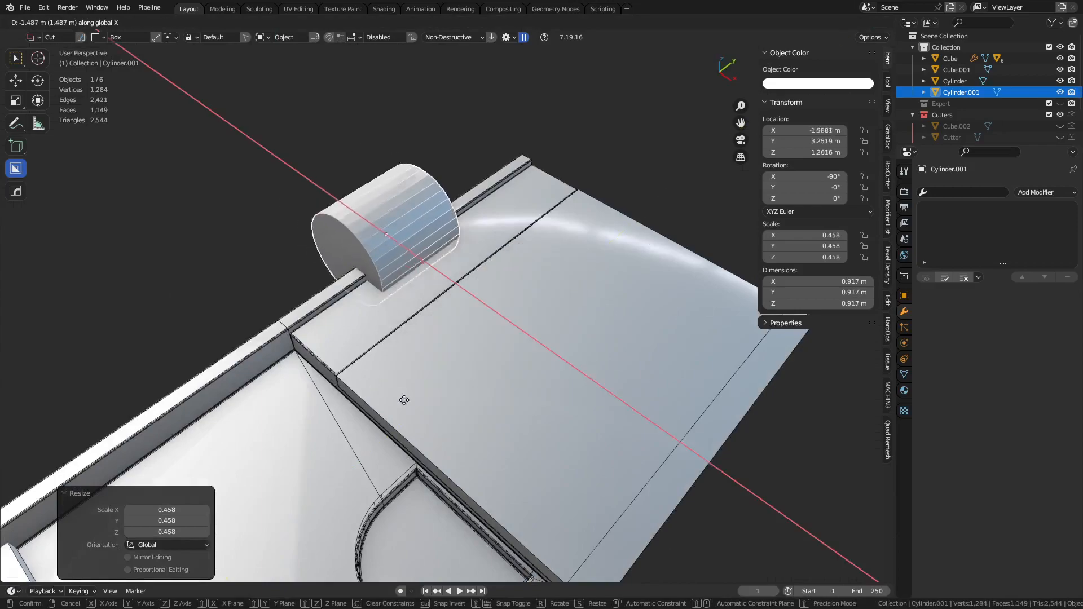
click(405, 402)
middle_drag(406, 402, 580, 404)
key(s)
click(543, 394)
Shrink the cylinder to about 0.37 m across and seat it above the side rail near X -1.59 m, Z 1.40 m.
key(g)
key(y)
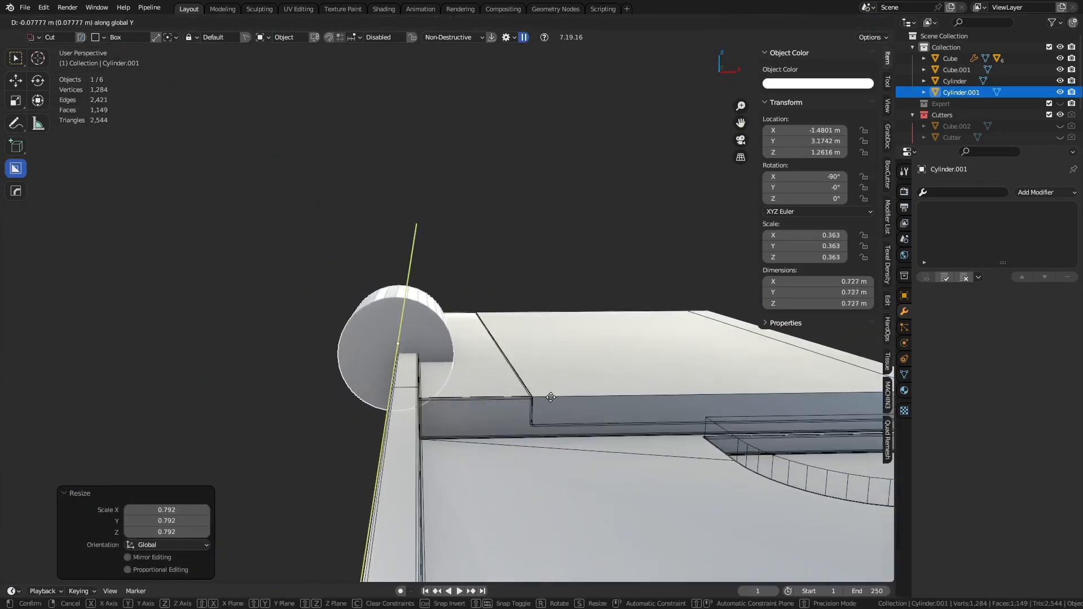
key(x)
key(z)
click(555, 409)
key(s)
click(525, 401)
key(g)
key(shift+z)
key(shift+x)
key(shift+y)
click(499, 371)
Stretch the side rail cylinder along global Y to a length of about 2.48 m.
middle_drag(499, 371, 626, 440)
key(s)
key(x)
key(y)
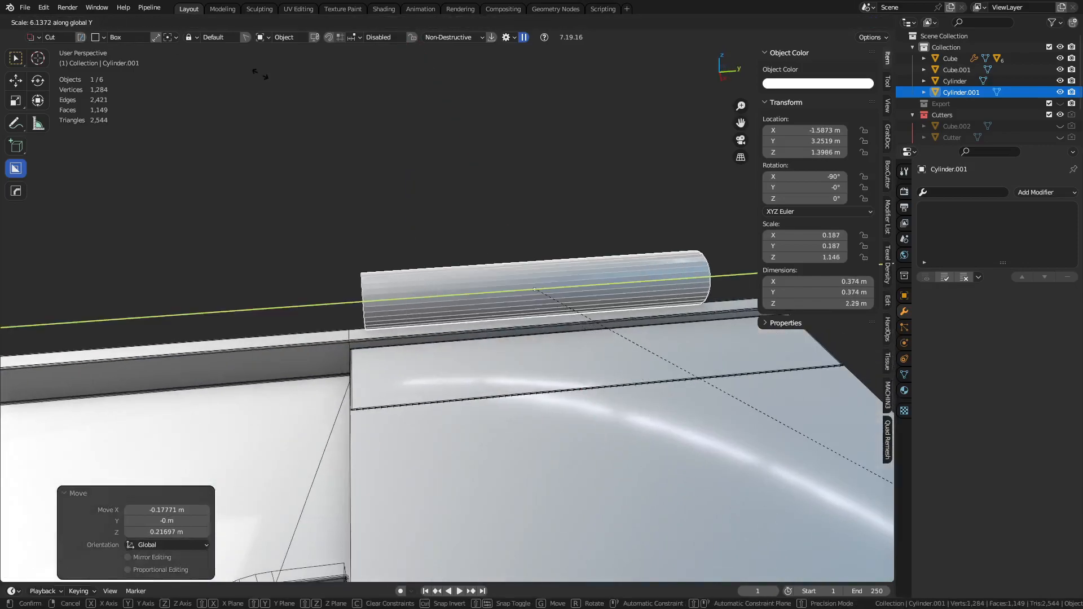
click(312, 93)
scroll(700, 282, down, 3)
shift+middle_drag(674, 301, 518, 323)
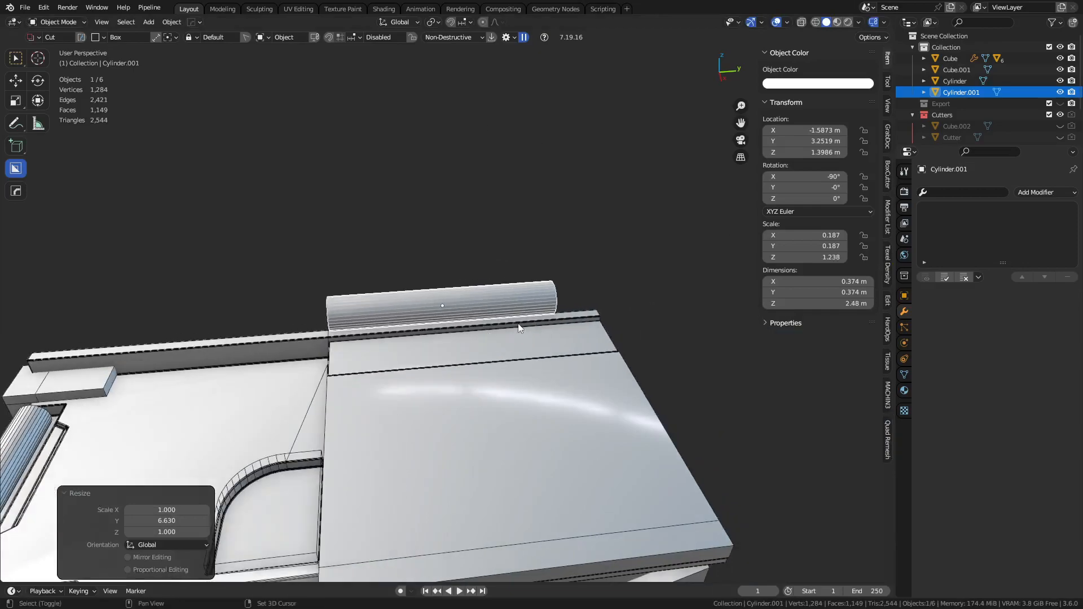
Lengthen the cylinder to about 2.9 m and shift it along global Y to about 3.49 m so it lines up with the rear block.
key(g)
key(y)
click(479, 316)
key(s)
key(y)
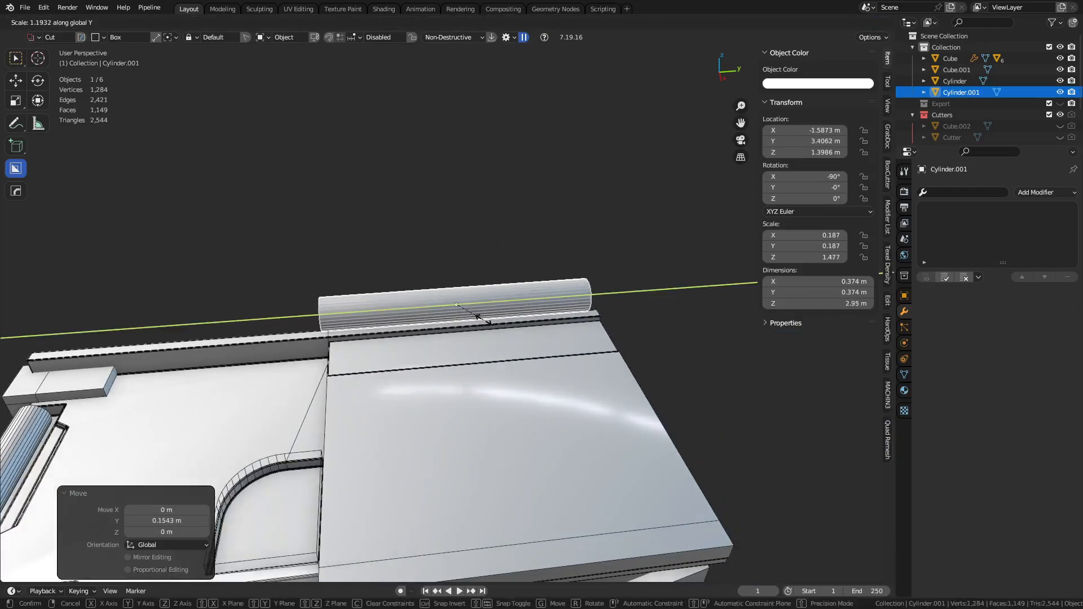
click(476, 318)
key(g)
key(y)
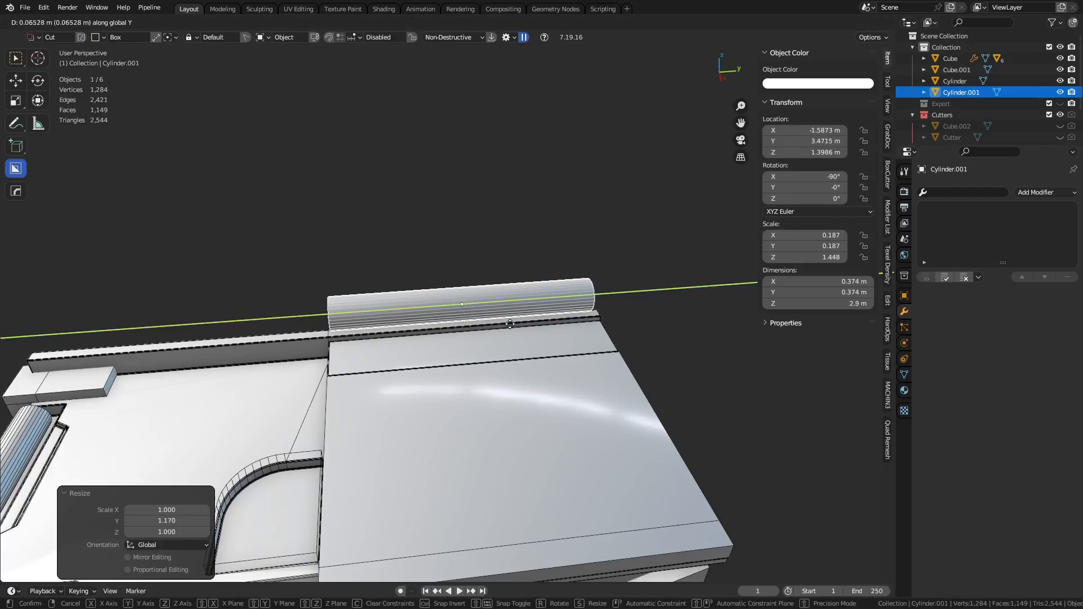
click(512, 324)
click(435, 250)
Add a single-point poly curve on the crate's side wall near the upper end of the diagonal brace.
scroll(480, 316, down, 2)
shift+middle_drag(449, 366, 479, 290)
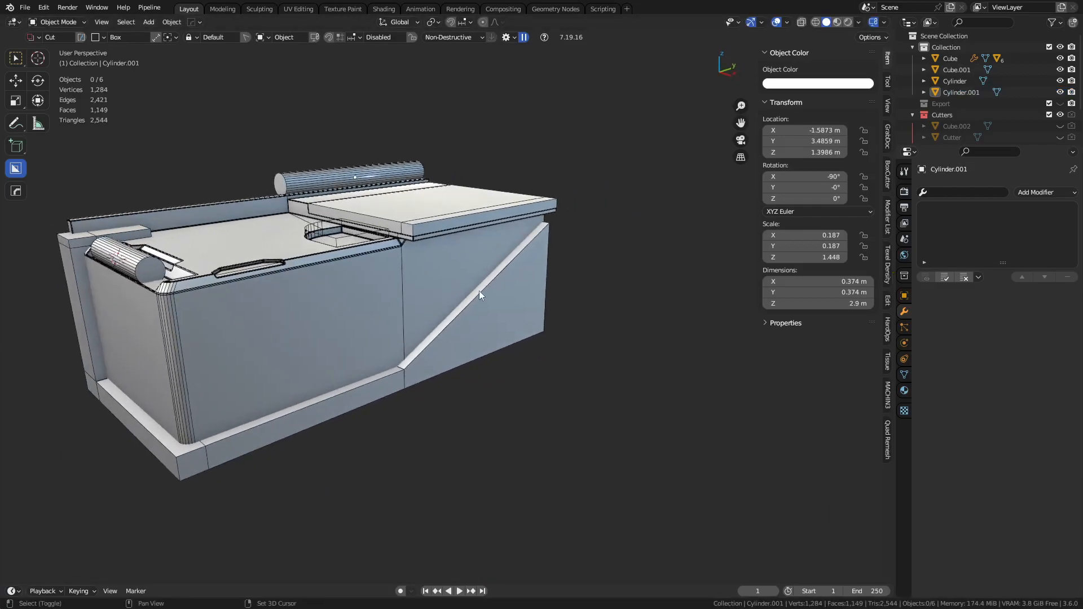
key(shift+a)
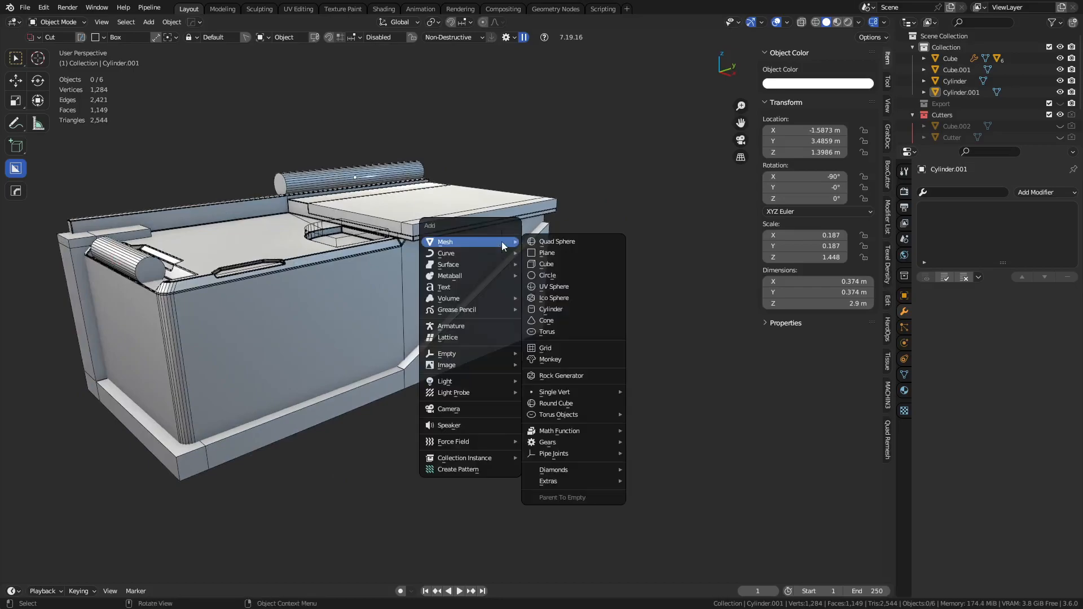
mouse_move(488, 255)
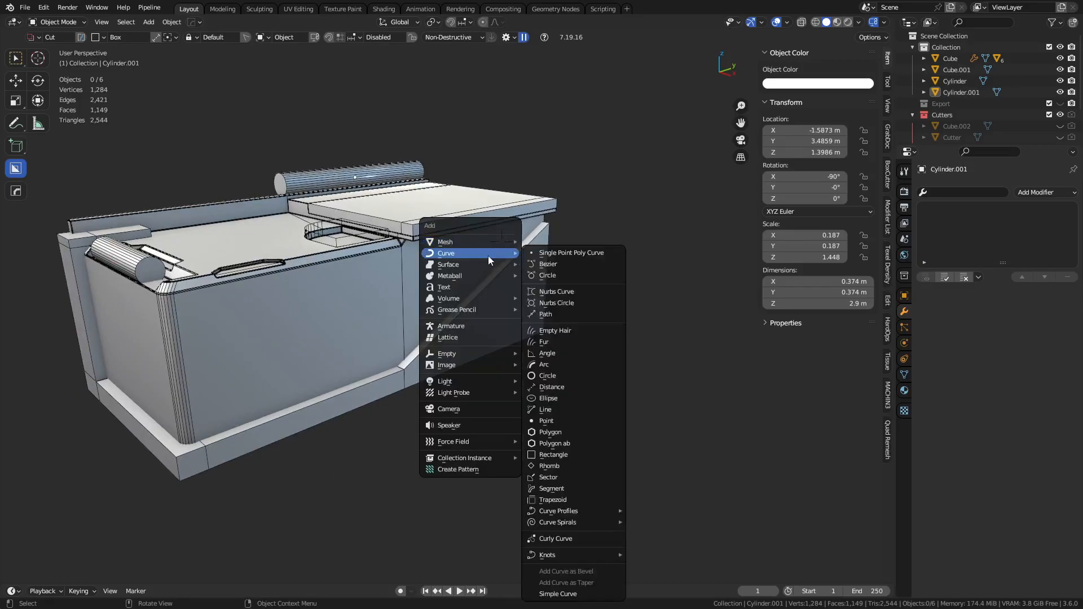
click(575, 254)
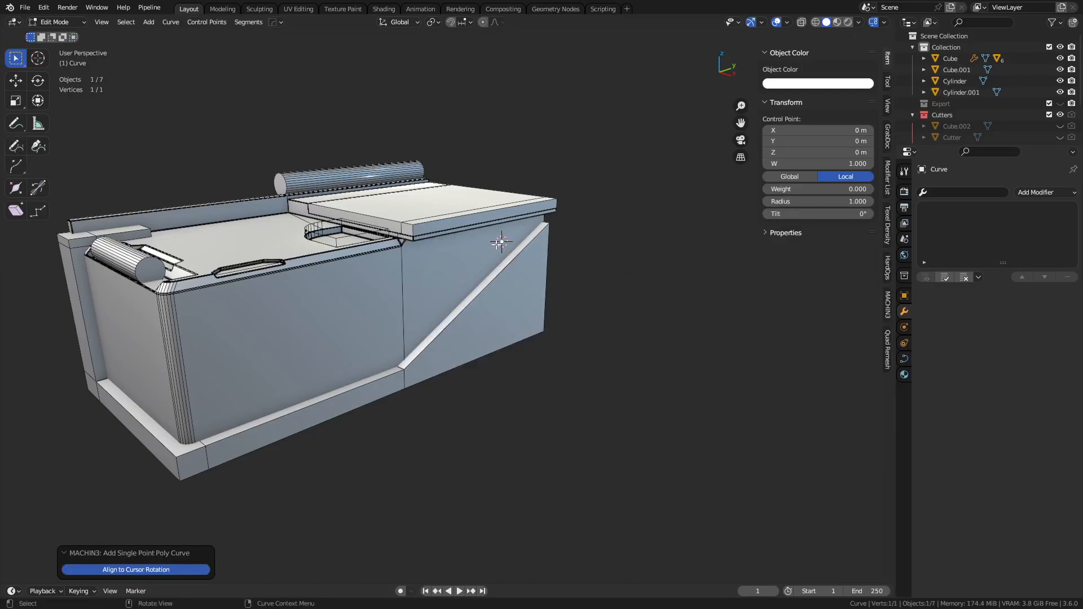
key(g)
right_click(506, 252)
Extrude the curve point about 0.34 m outward along global X and then about 4.37 m toward the front along global Y.
middle_drag(506, 253, 571, 348)
key(e)
key(y)
key(x)
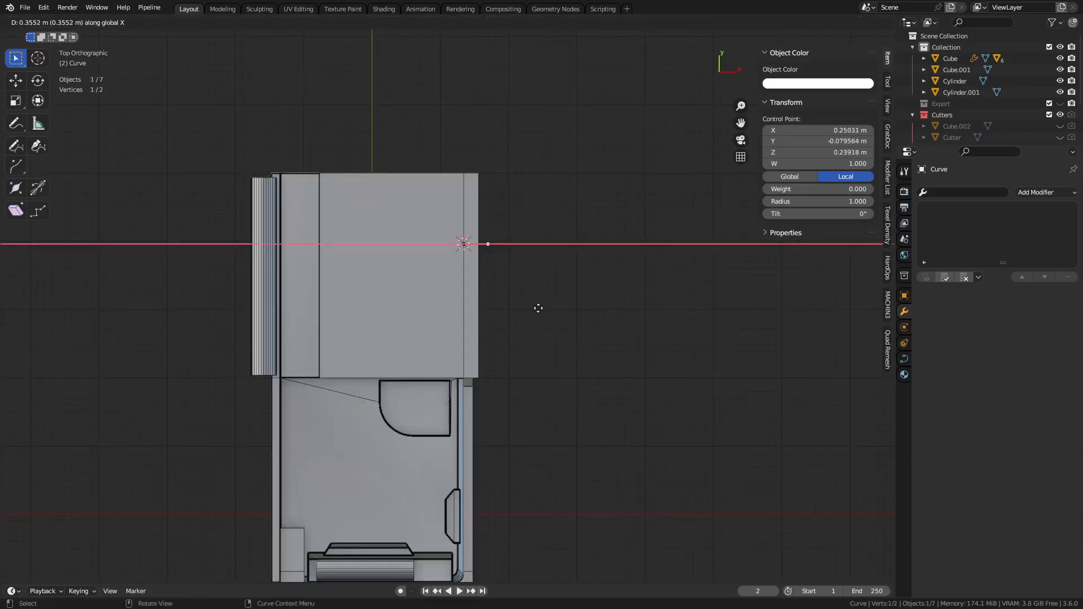
click(517, 379)
shift+middle_drag(517, 379, 508, 230)
key(e)
key(x)
key(y)
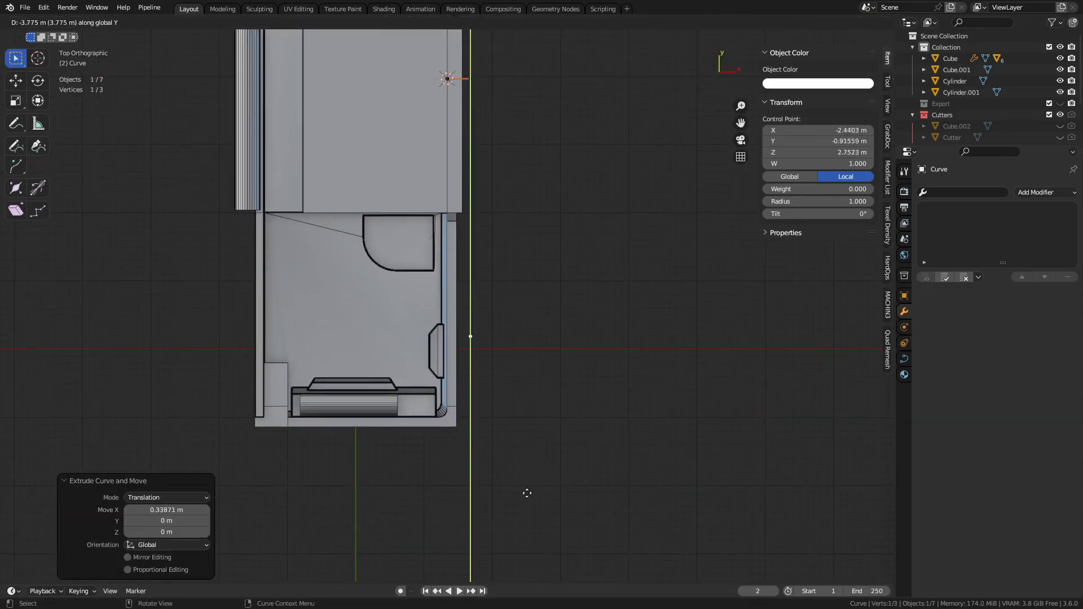
click(527, 528)
Move the curve's front end point down about 1.5 m in the right view, onto the base rail.
middle_drag(527, 528, 395, 327)
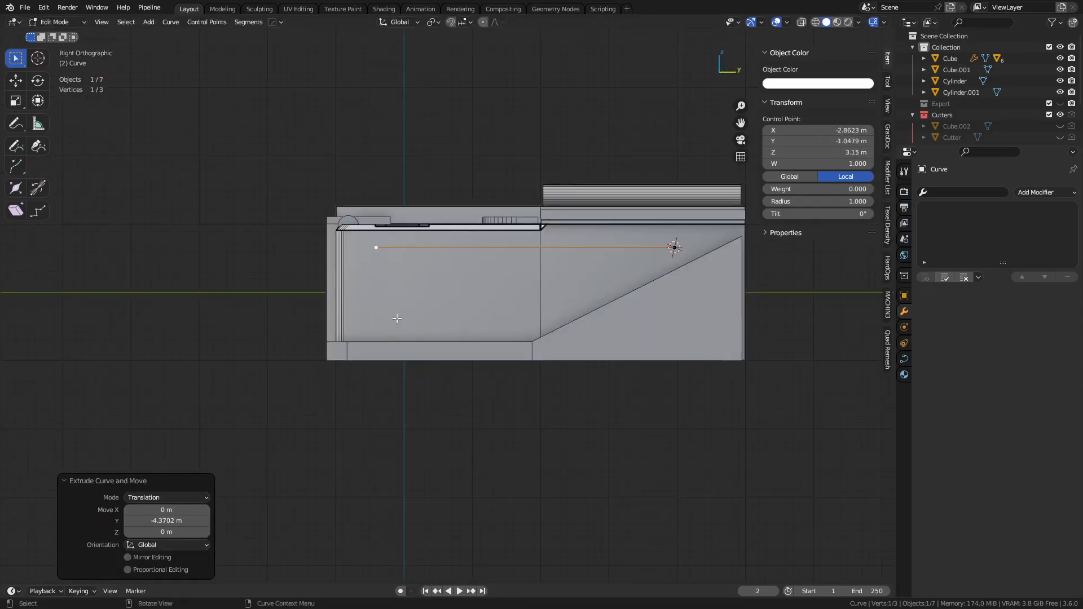
key(g)
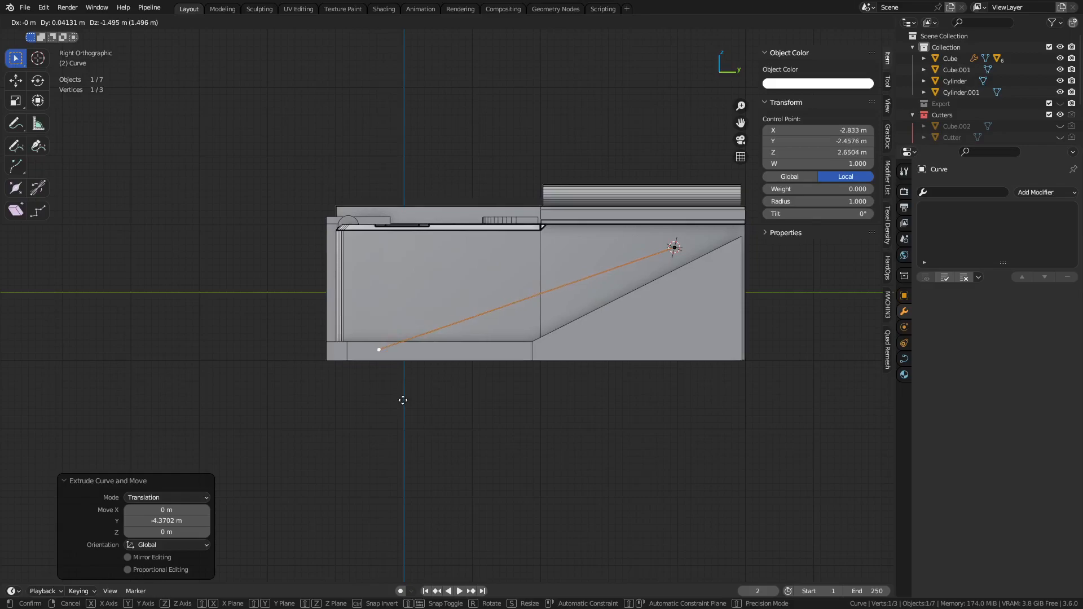
click(403, 400)
shift+middle_drag(536, 348, 469, 339)
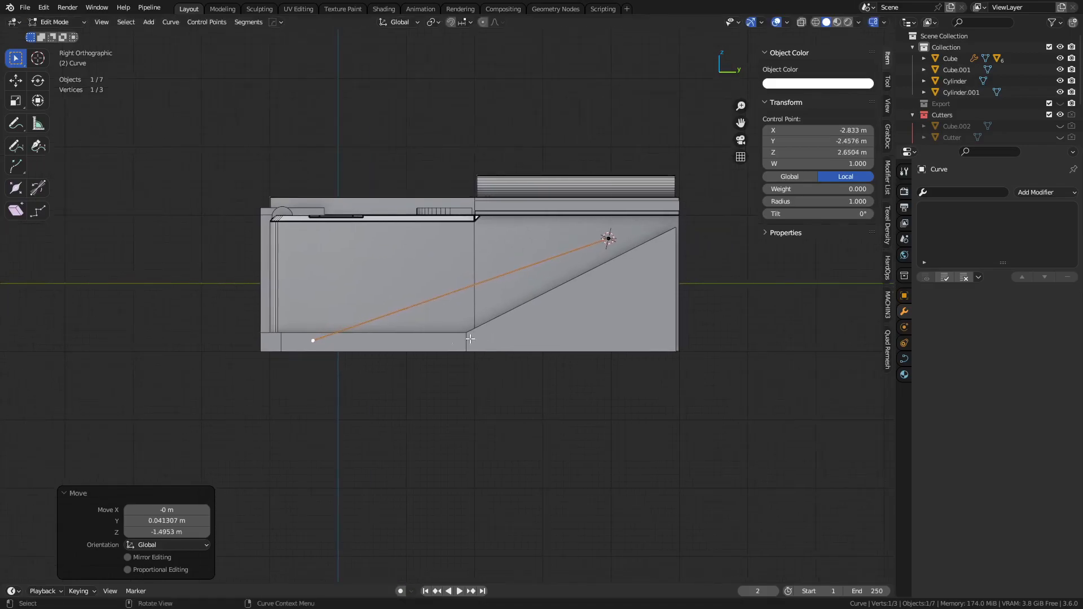
Subdivide the curve's long sloping segment and move the new point to base rail height, below the curve's starting point.
middle_drag(624, 229, 619, 344)
shift+click(618, 221)
right_click(616, 221)
click(611, 220)
click(510, 306)
key(KP_3)
key(g)
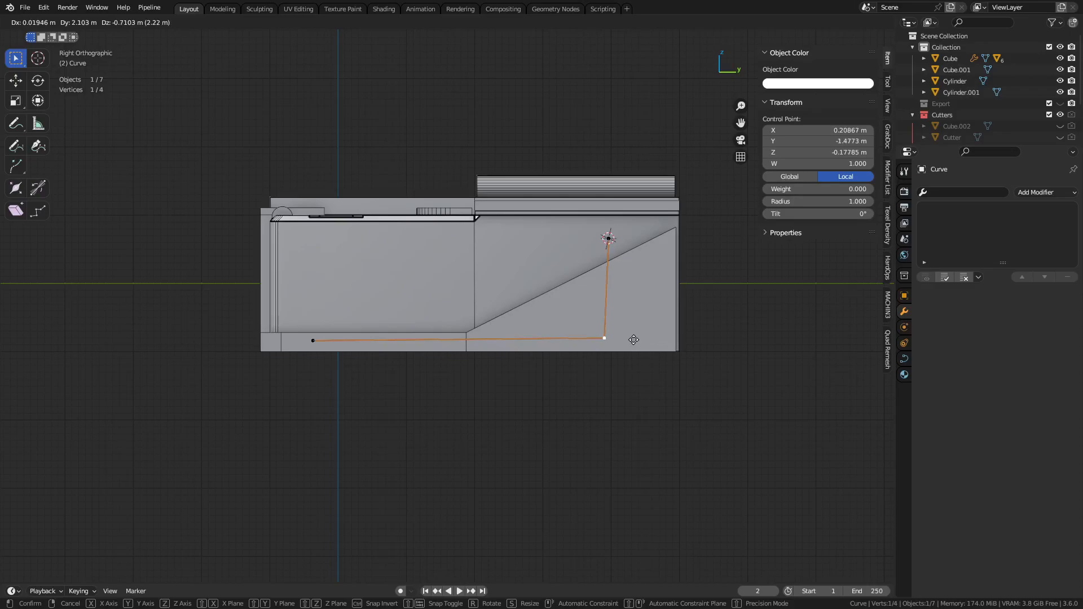
click(636, 340)
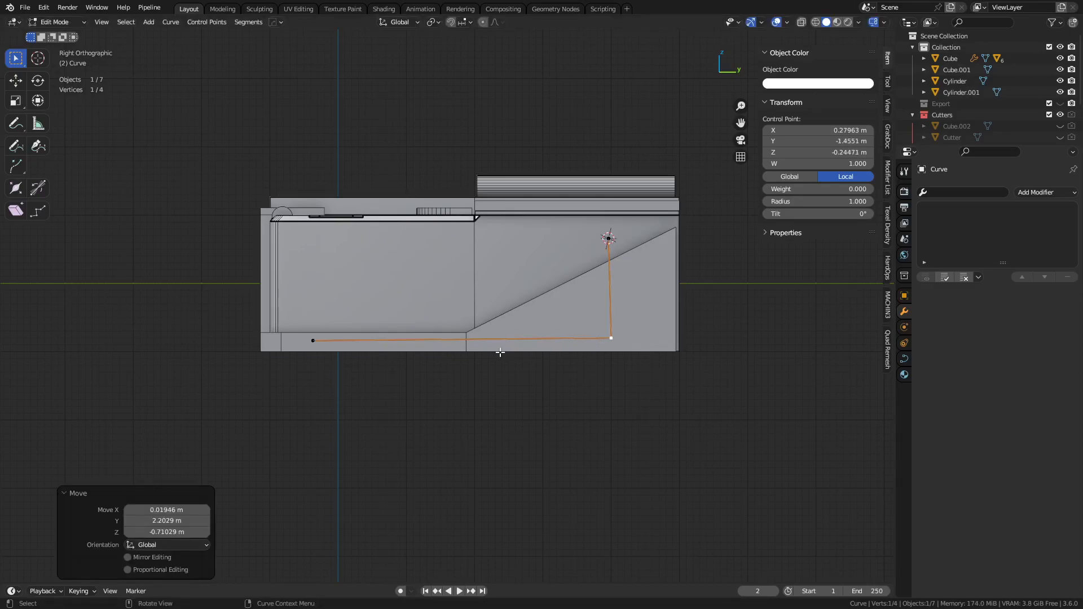
Slide the curve's lower corner point toward the front along global Y so the rear segment slopes, and leave Edit Mode.
key(g)
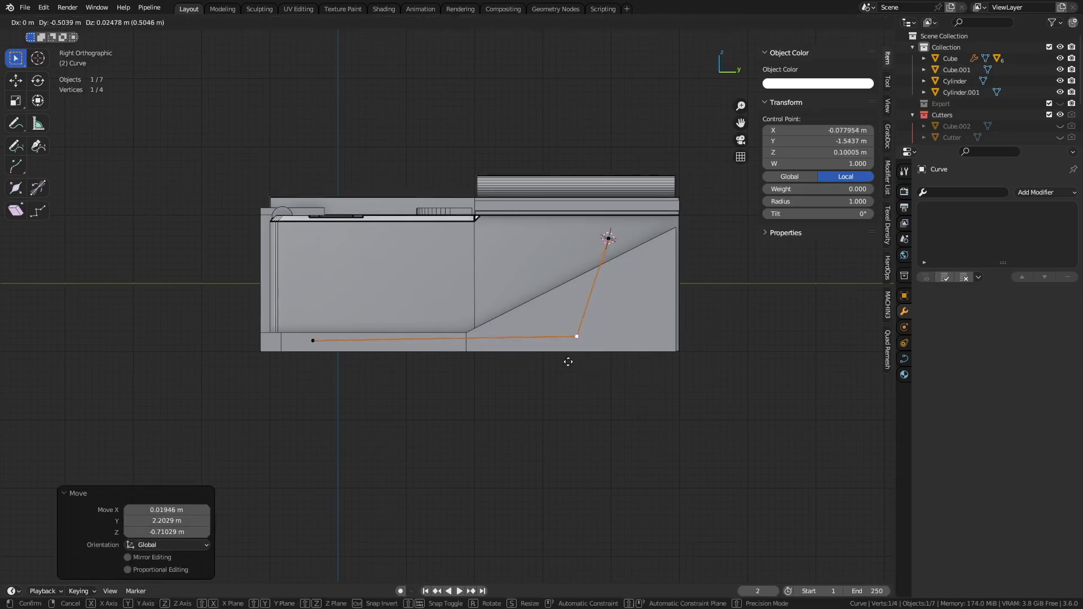
key(y)
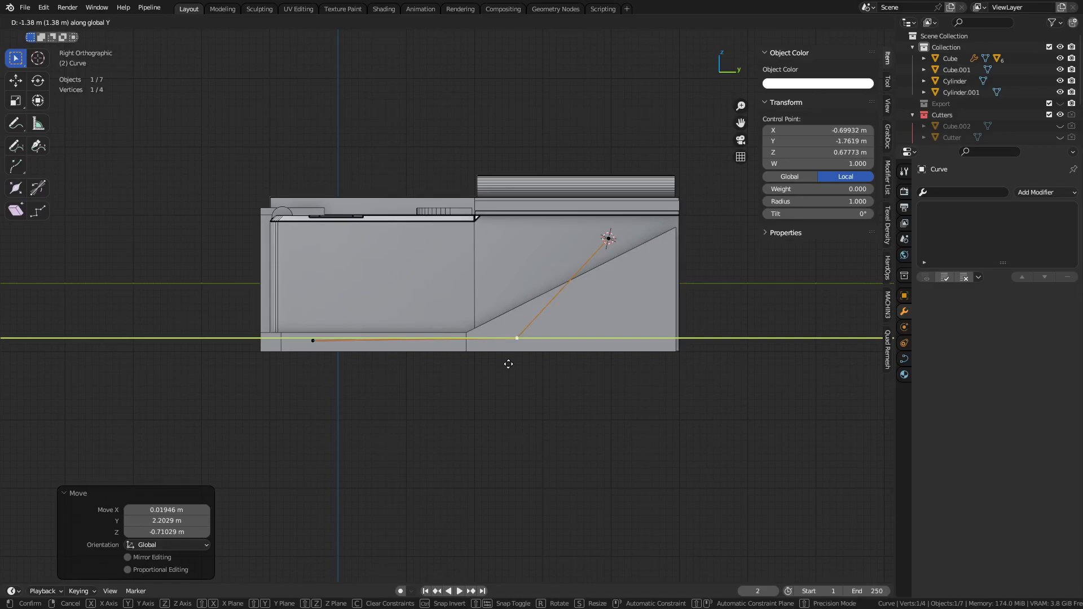
click(522, 364)
key(Tab)
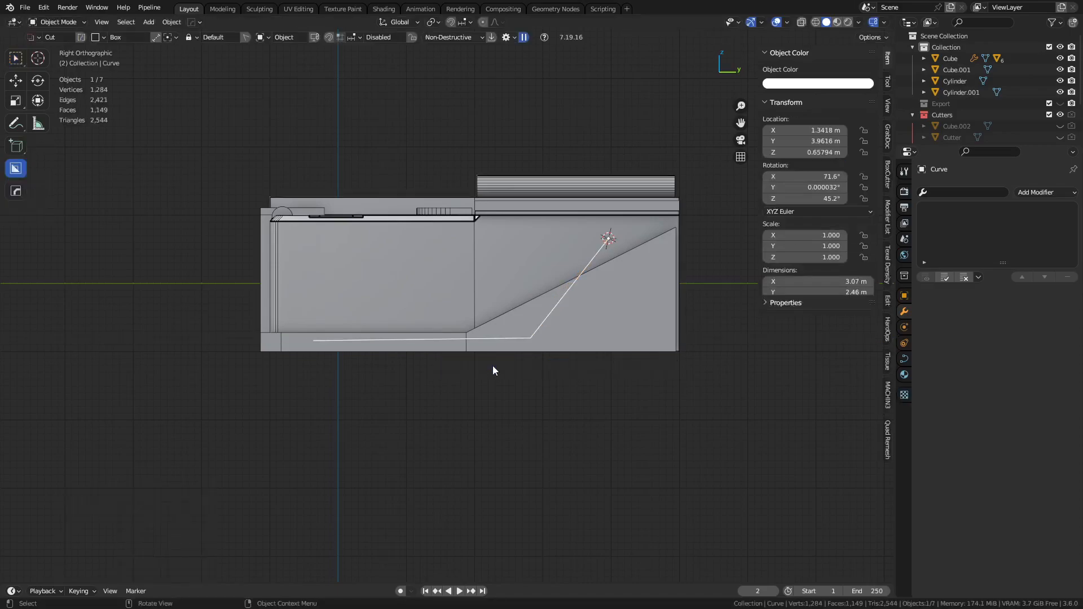
Edit the base frame in X-ray and move the vertices at the foot of the diagonal brace about 1.41 m rearward along Y.
click(594, 374)
click(611, 340)
key(Tab)
key(alt+z)
drag(442, 378, 491, 310)
key(g)
key(y)
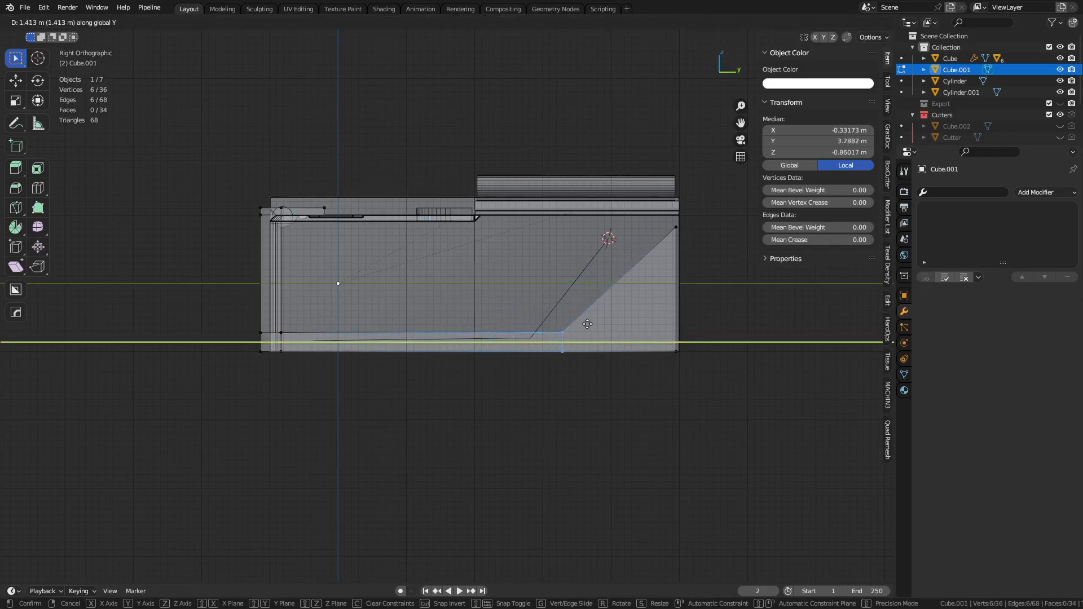
click(588, 323)
Add an edge loop through the frame's sloped end panel, raise its upper vertices along Z nearly level with the rear top corner, and return to Object Mode.
click(628, 290)
click(647, 292)
drag(635, 265, 633, 270)
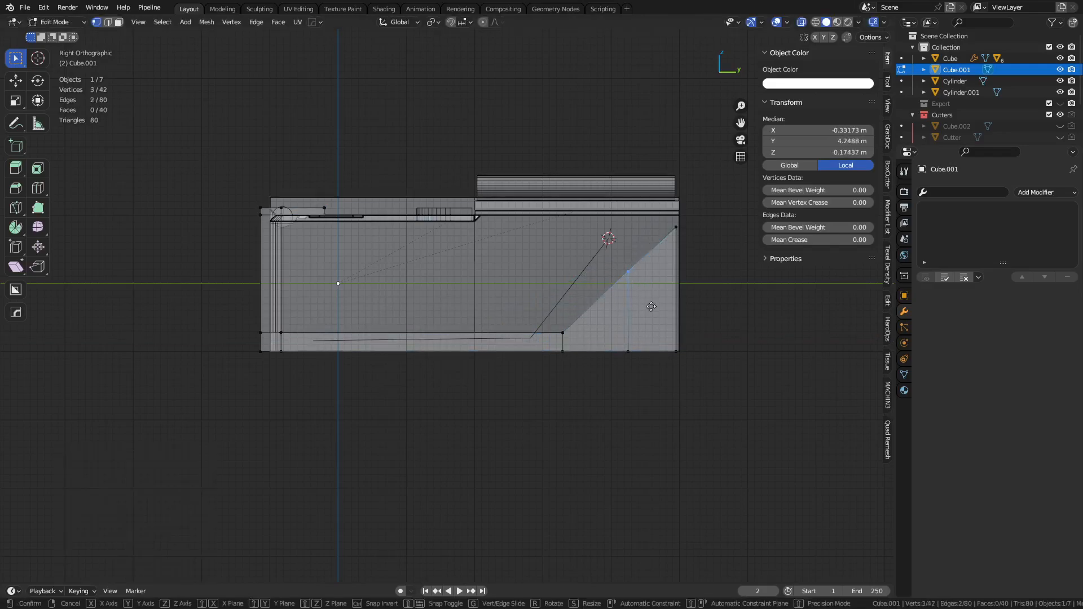
key(g)
key(z)
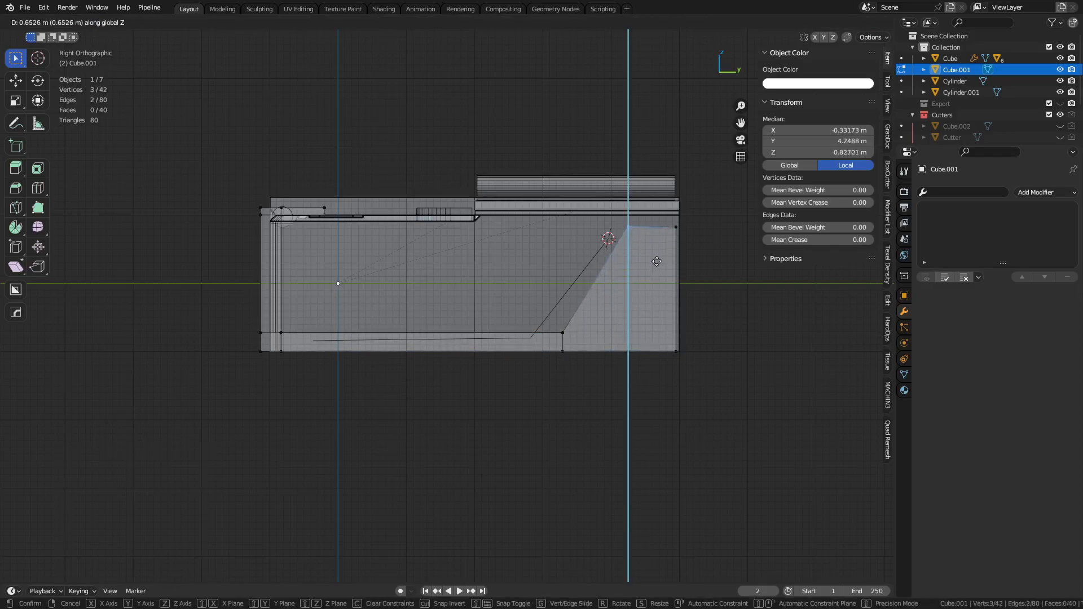
click(658, 263)
key(alt+z)
key(ctrl+Tab)
click(571, 288)
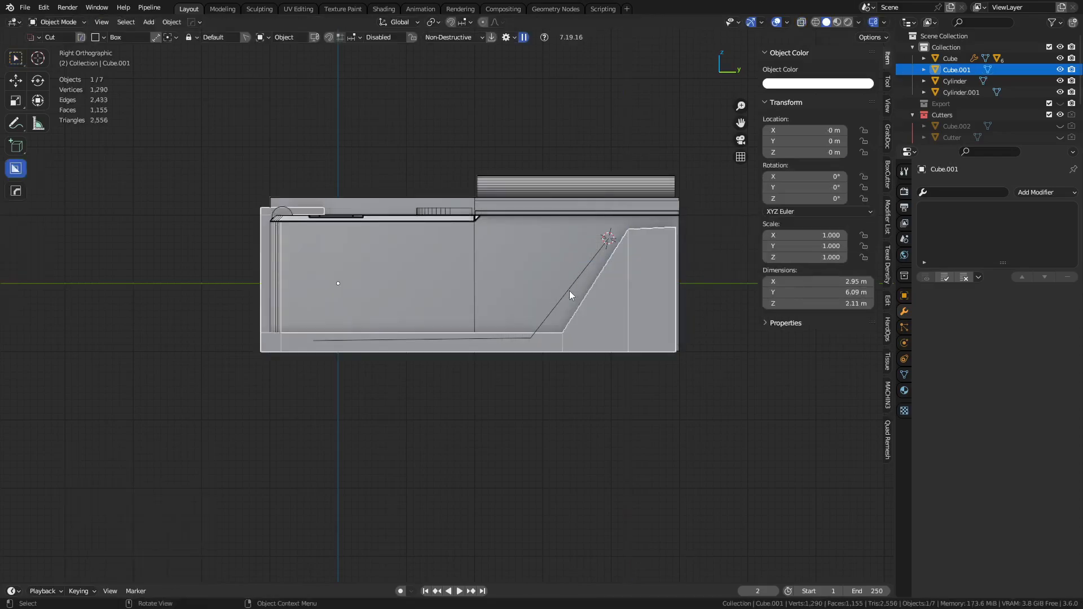
Edit the side curve and slide its two upper rear points slightly toward the front along global Y.
click(570, 290)
key(ctrl+Tab)
click(658, 291)
key(g)
key(y)
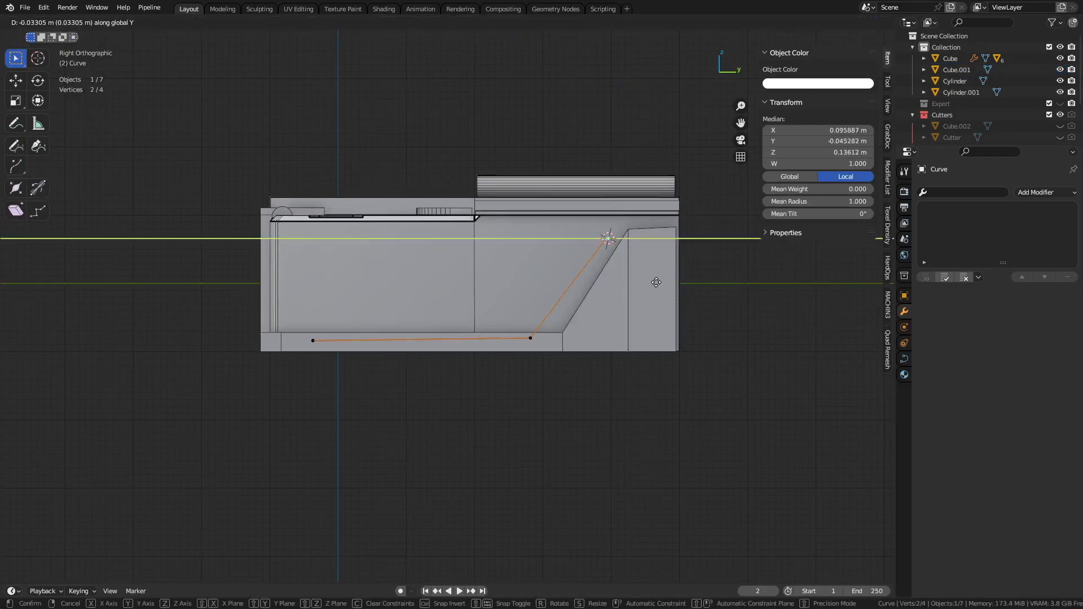
click(645, 282)
Extrude the curve's lower front end point along X, inward to the base frame.
middle_drag(552, 354, 375, 442)
click(395, 414)
key(e)
key(x)
click(554, 434)
Select the whole curve and give it a round pipe profile with a bevel depth of about 0.1 m.
key(a)
key(y)
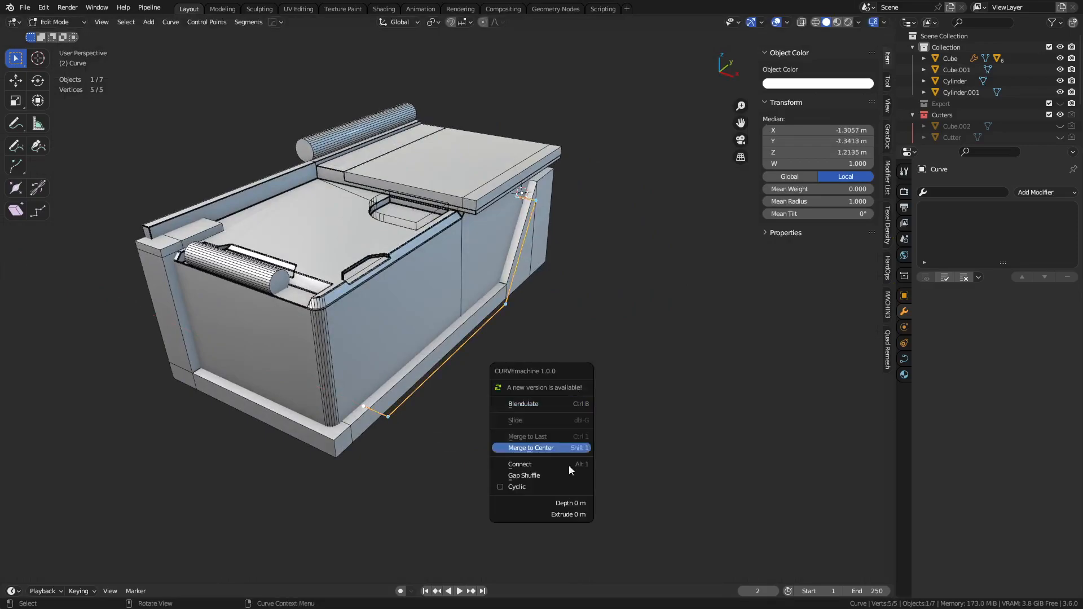
drag(542, 503, 571, 503)
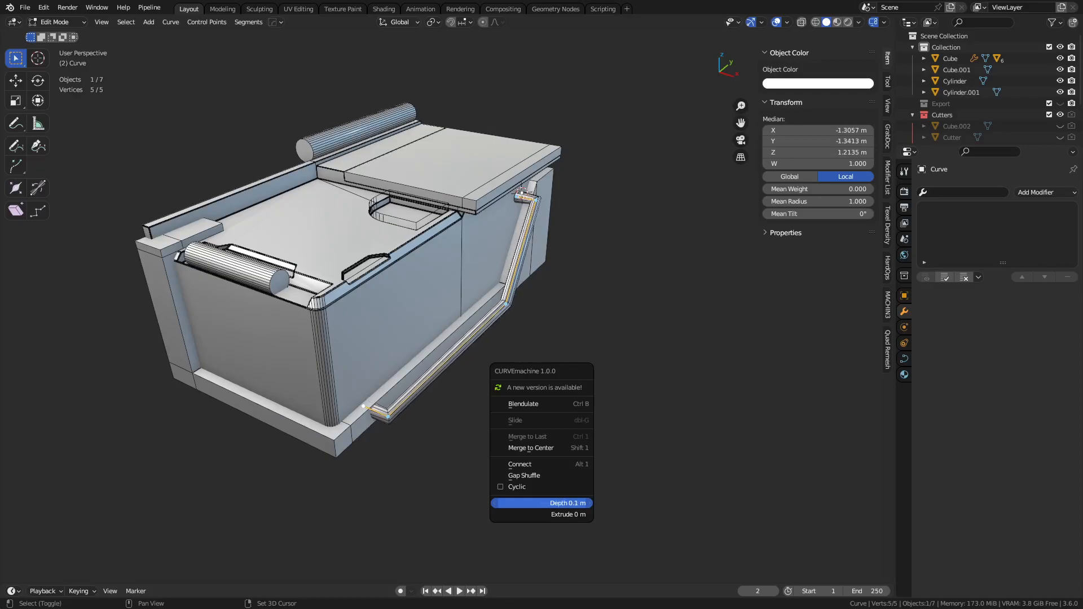
shift+drag(571, 503, 568, 503)
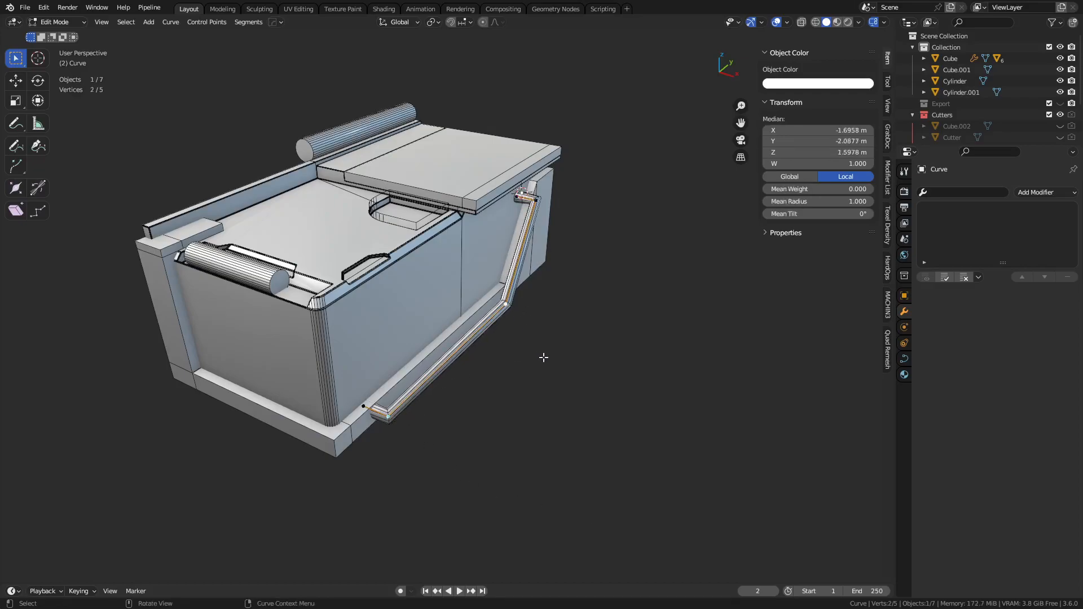
Round the pipe's brace-foot and lower front bends with Blendulate at 6 segments, using amounts of about 0.52 and 0.14.
key(b)
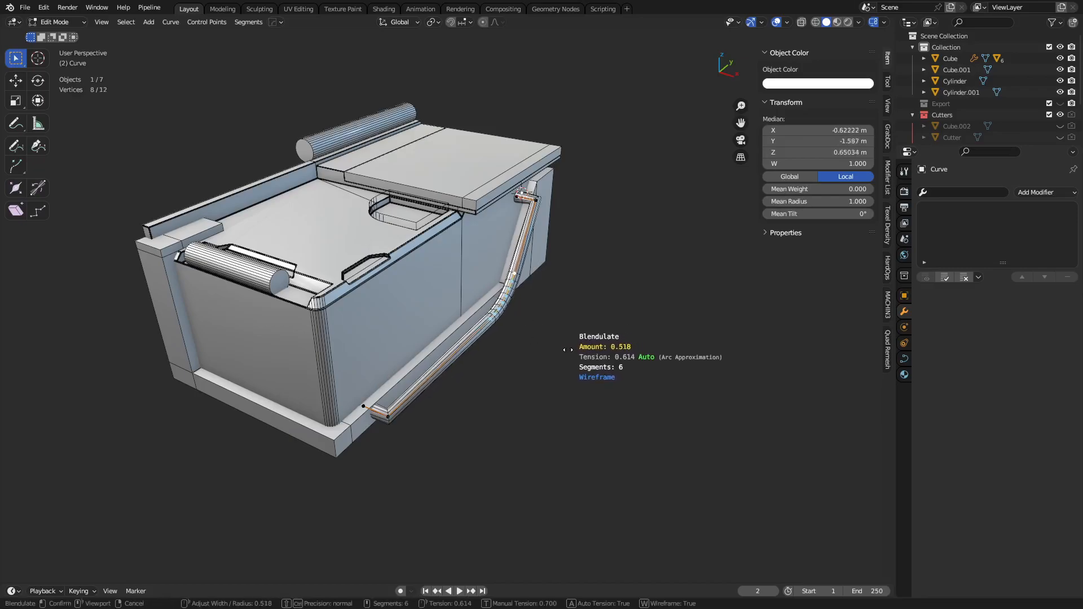
click(566, 350)
key(b)
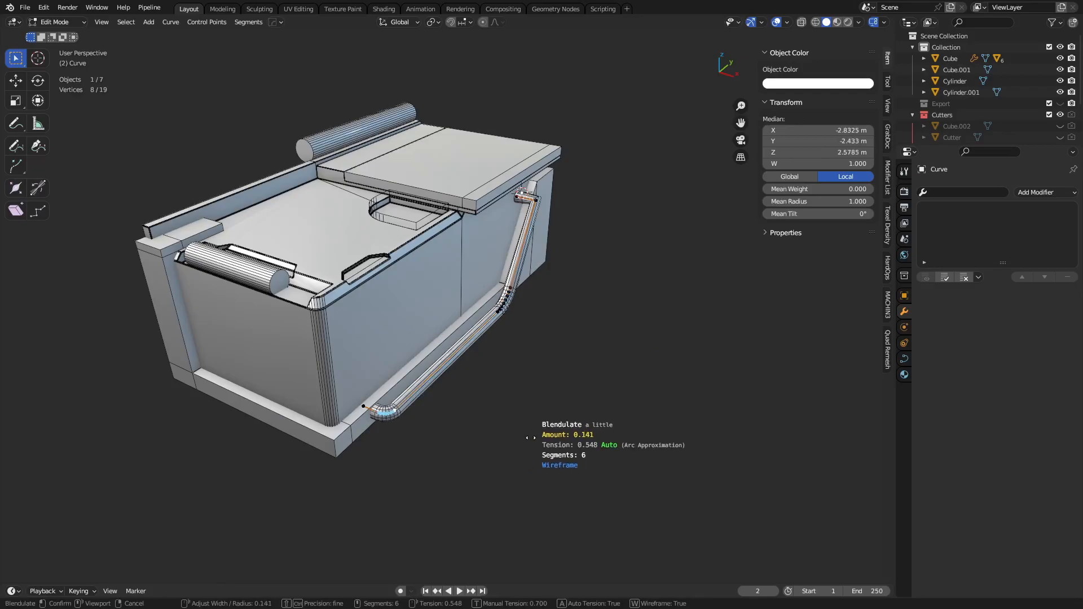
scroll(530, 437, down, 1)
click(530, 438)
Round the pipe's upper rear bend with Blendulate, using 6 segments and an amount of about 0.2.
middle_drag(543, 231, 508, 298)
scroll(497, 299, up, 5)
click(475, 296)
key(b)
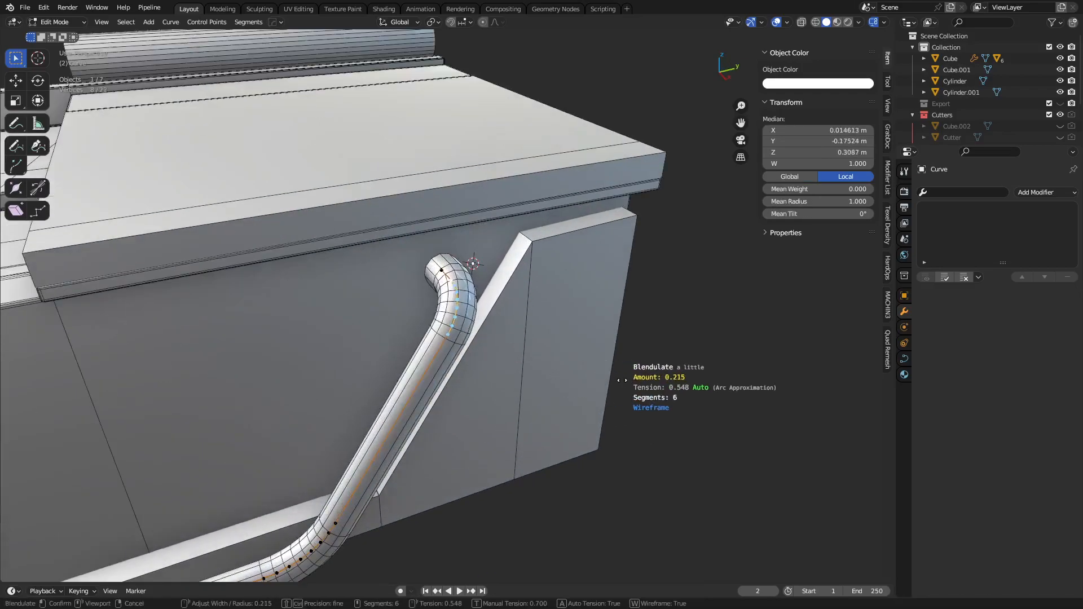
click(617, 380)
Leave the curve's Edit Mode and open the base frame mesh for editing.
middle_drag(617, 380, 527, 355)
key(ctrl+Tab)
click(442, 360)
click(275, 494)
key(ctrl+Tab)
click(351, 490)
scroll(389, 475, down, 3)
key(3)
click(381, 379)
shift+click(284, 410)
key(alt+z)
key(g)
key(z)
right_click(546, 388)
Move all bottom vertices of the base frame down about 0.12 m along Z in X-ray, and return to Object Mode.
middle_drag(545, 389, 474, 397)
key(alt+z)
alt+middle_drag(472, 453, 435, 430)
key(alt+z)
key(1)
drag(146, 366, 844, 341)
key(g)
key(z)
click(857, 451)
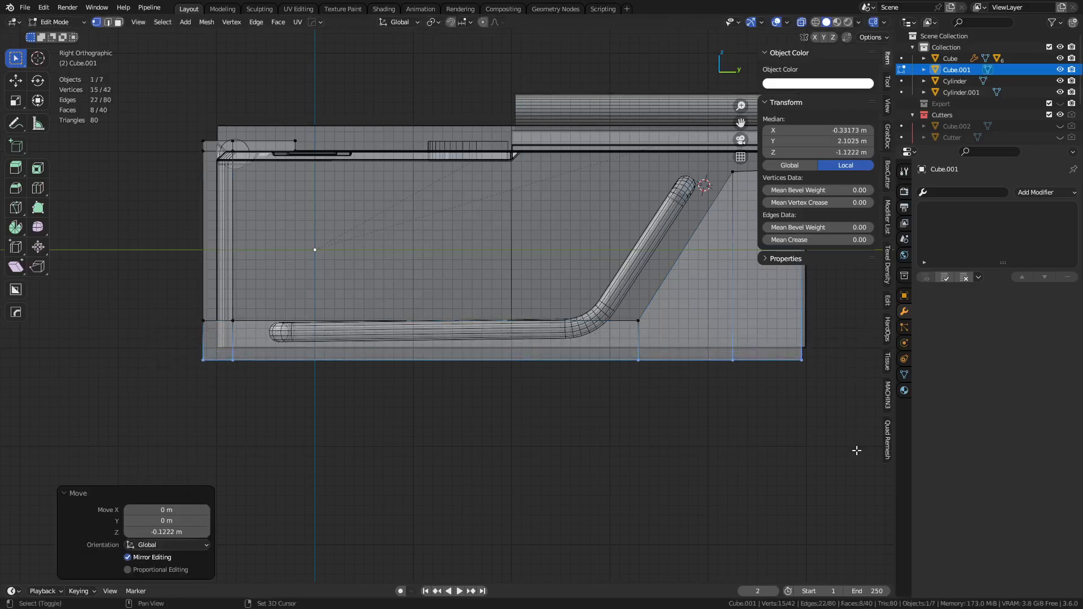
key(alt+z)
key(Tab)
Lower the pipe curve about 0.077 m along global Z over the deepened base rail.
click(453, 331)
key(g)
key(z)
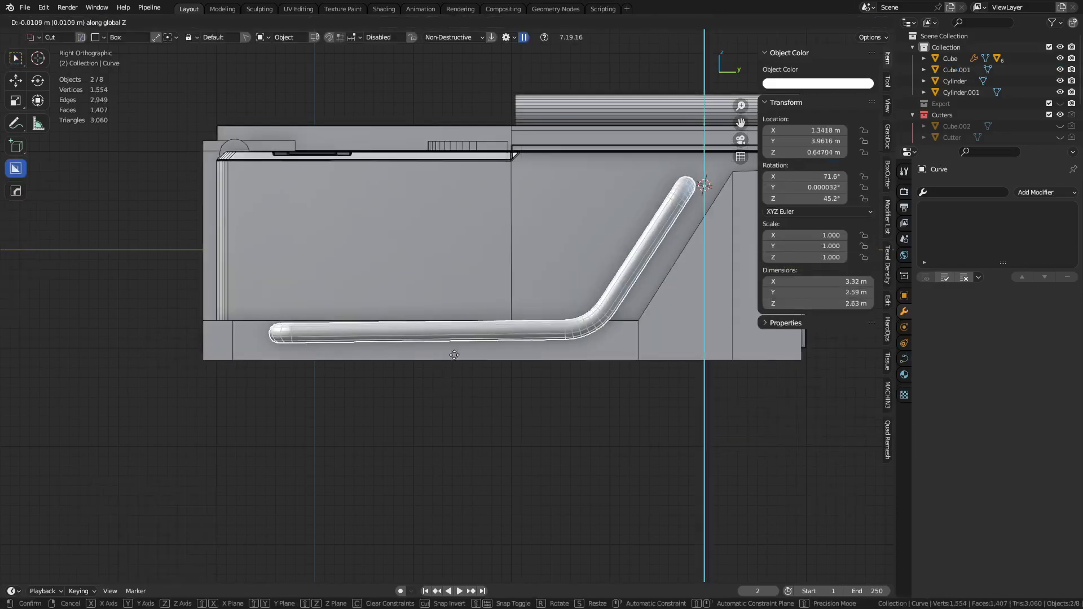
click(461, 415)
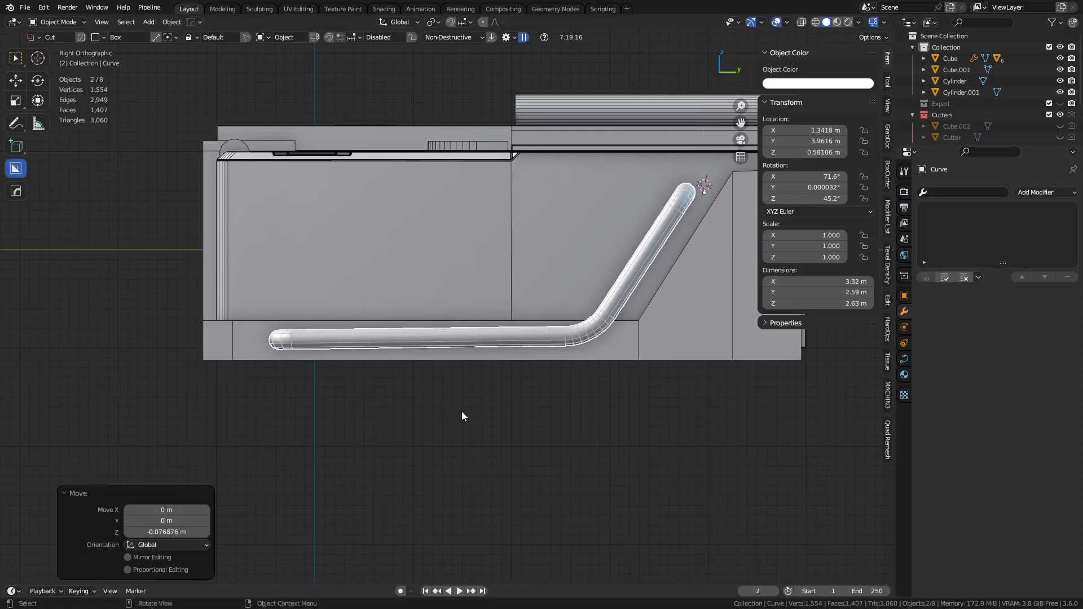
scroll(459, 383, down, 3)
scroll(460, 361, up, 2)
Raise the pipe curve about 0.02 m along global Z.
click(460, 350)
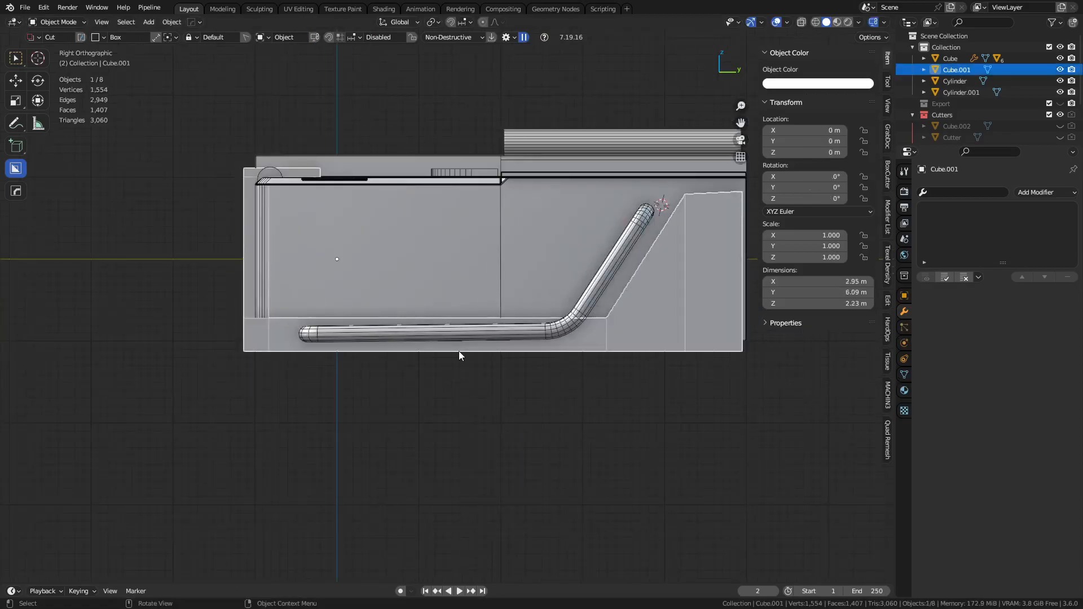
click(388, 330)
key(g)
key(z)
click(405, 327)
Raise the pipe's front end points slightly along Z to level the lower run, and return to Object Mode.
key(Tab)
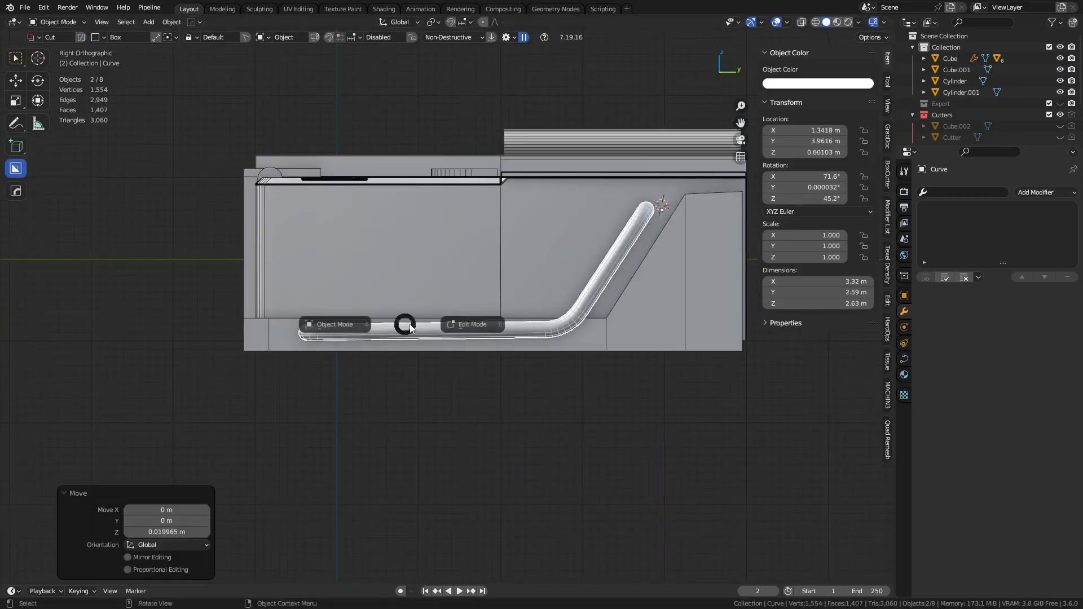
click(449, 324)
key(alt+z)
drag(262, 363, 355, 305)
key(g)
key(z)
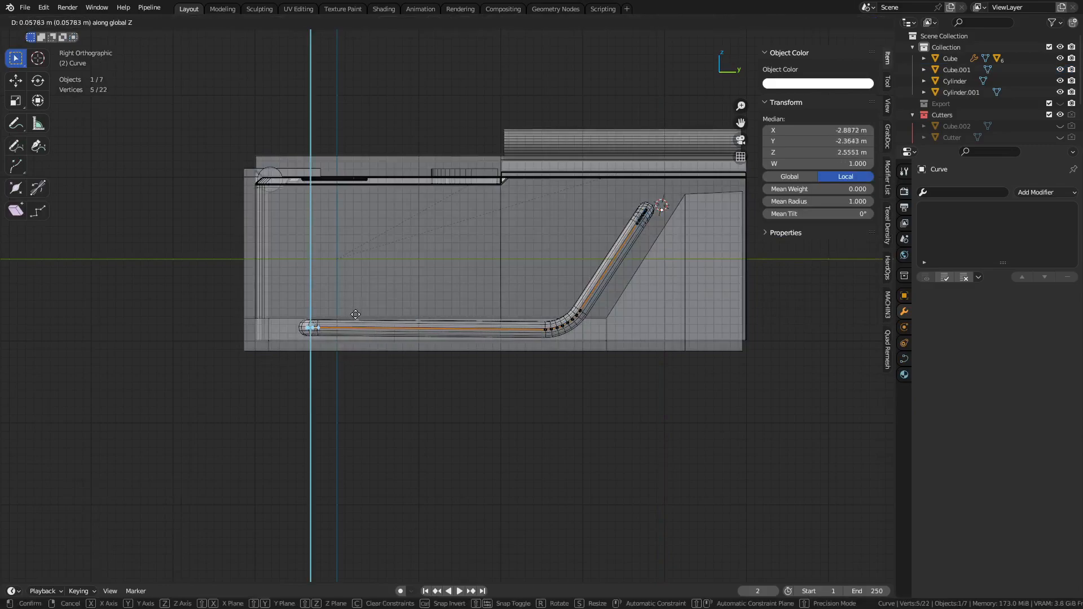
click(356, 316)
key(alt+z)
key(Tab)
Cut a box about 1.03 m long and 0.41 m high into the underside of the base frame near the front.
click(320, 334)
click(319, 352)
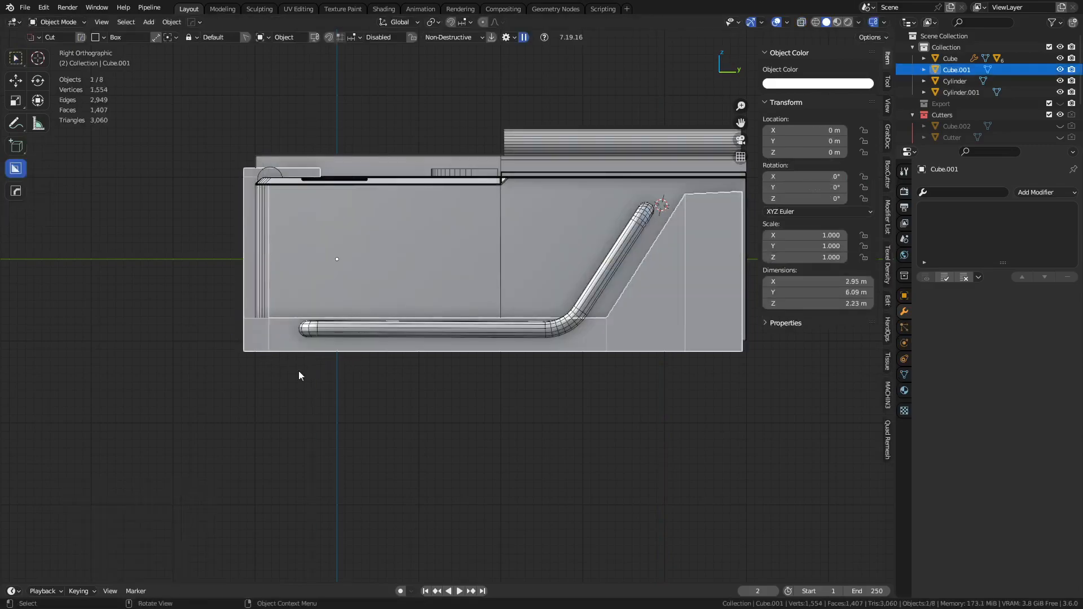
key(d)
mouse_move(267, 377)
mouse_down()
mouse_move(316, 347)
mouse_move(349, 343)
mouse_up()
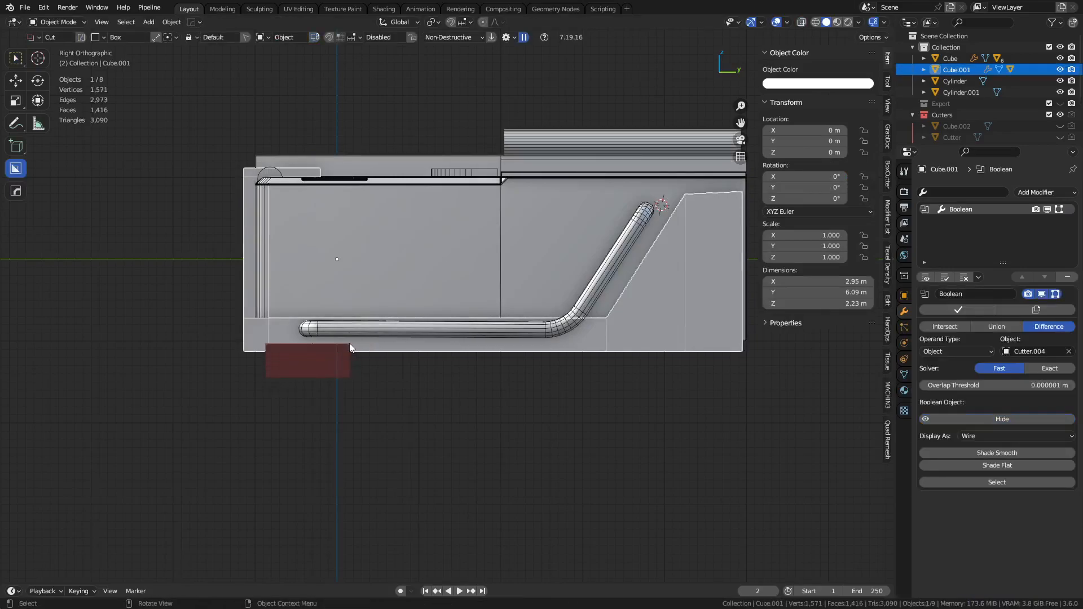
click(350, 343)
Taper the box cutter by scaling its two upper cross edges to 0.52 along Y.
middle_drag(342, 361, 399, 438)
key(ctrl+Tab)
click(374, 411)
key(2)
click(278, 386)
key(alt+z)
shift+click(349, 346)
key(s)
key(y)
click(406, 414)
key(alt+z)
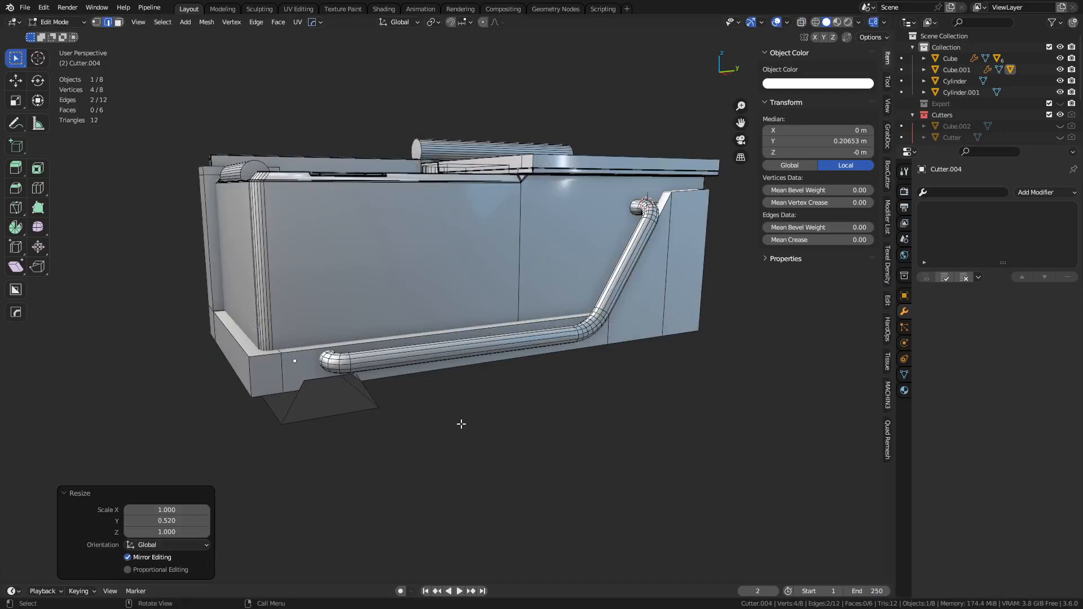
Array the tapered cutter along X with a count of 3 and a constant offset of about 2.173 m.
key(Tab)
key(q)
key(Escape)
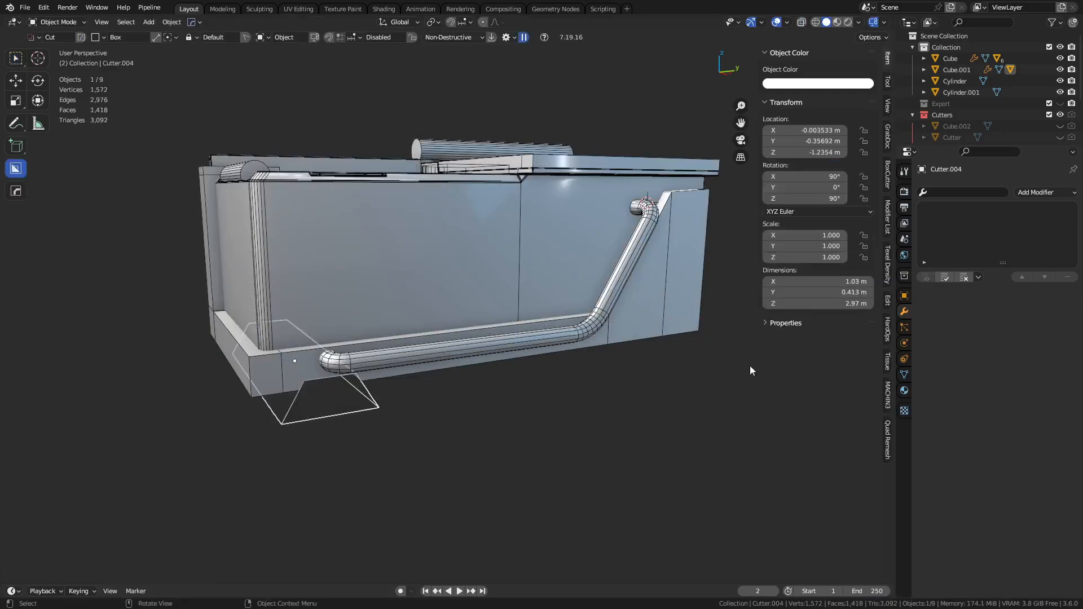
key(q)
key(q)
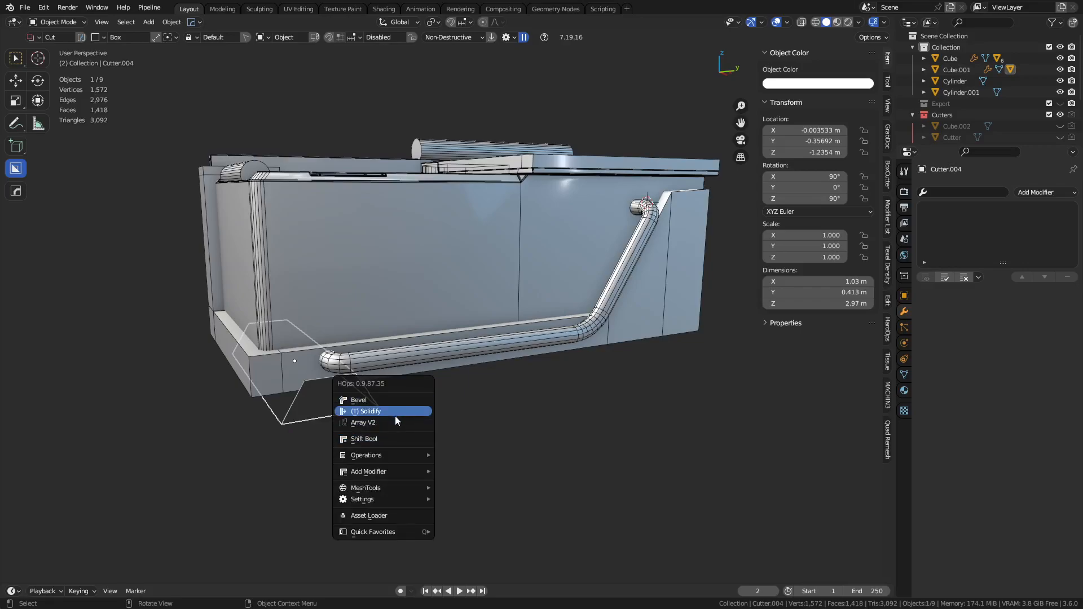
click(395, 420)
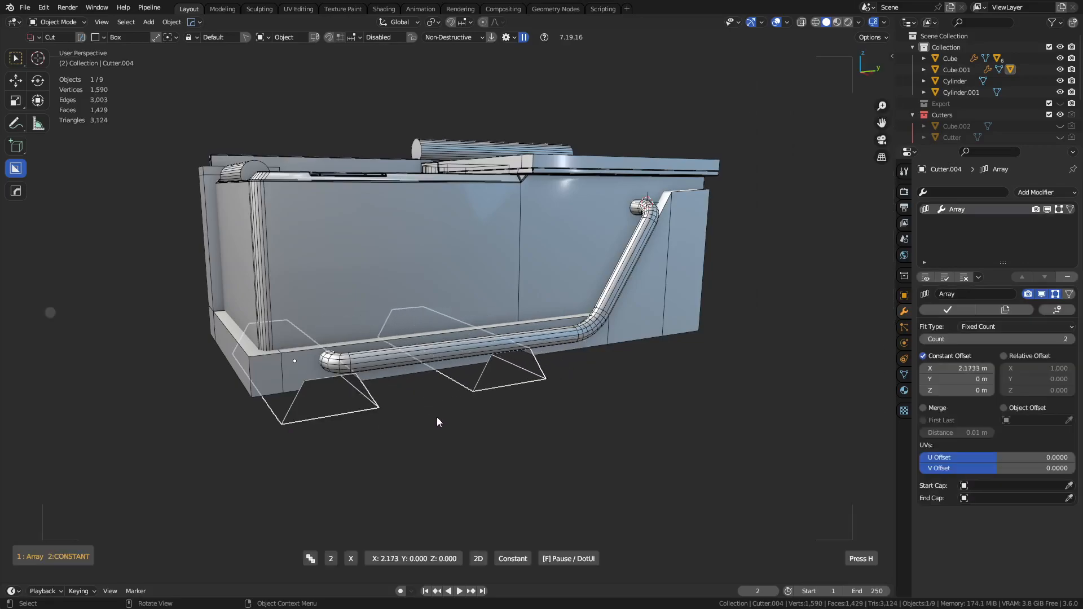
scroll(436, 417, up, 1)
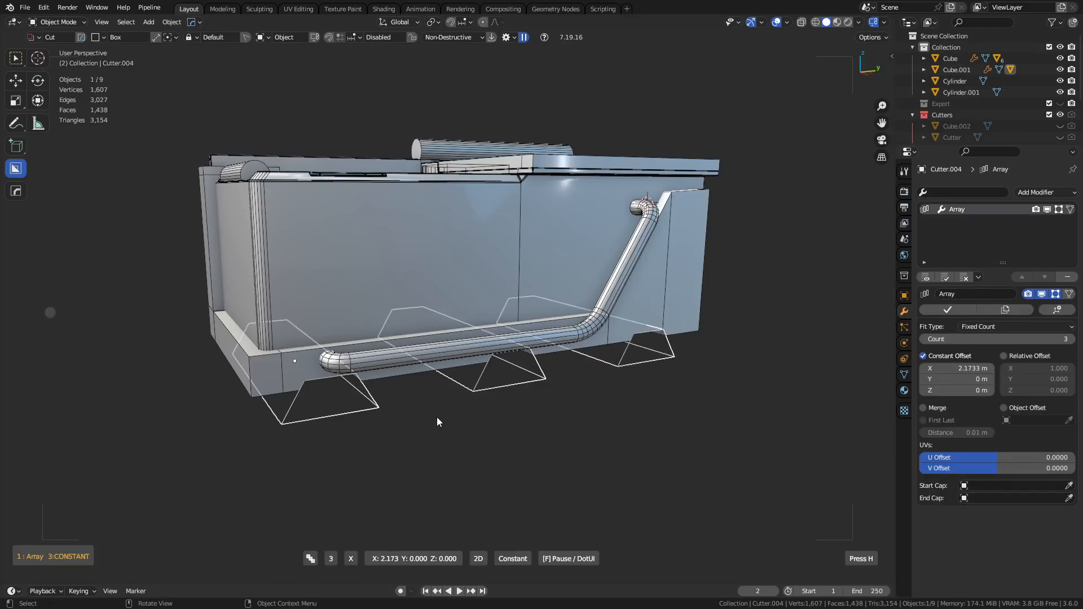
click(437, 418)
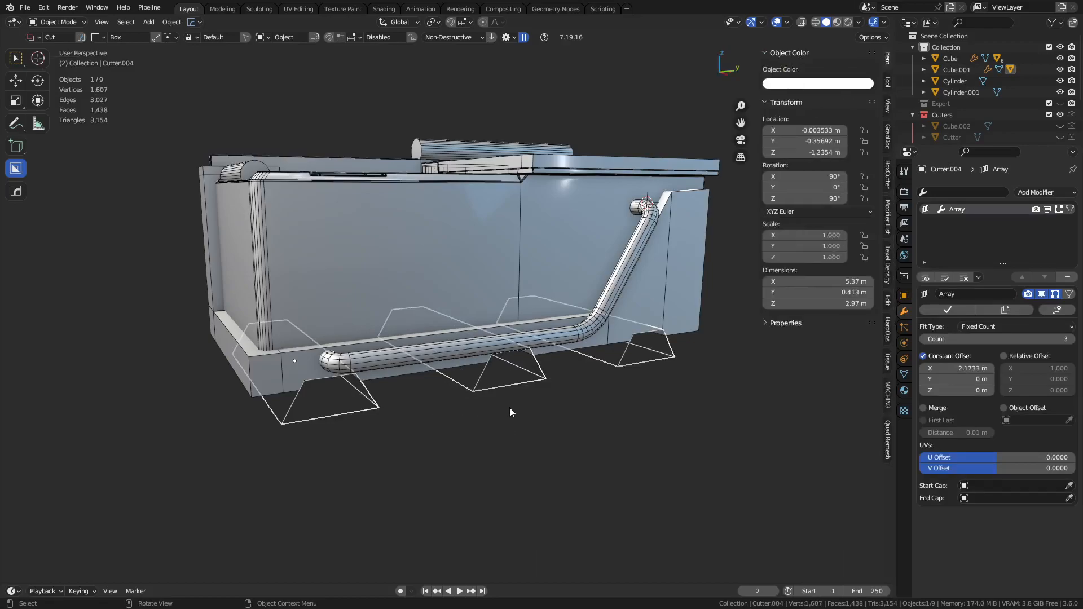
Lengthen the arrayed cutter by moving its rear end face about 0.3 m along Y, and return to Object Mode.
click(349, 395)
key(alt+z)
key(3)
click(358, 387)
key(alt+z)
key(g)
key(y)
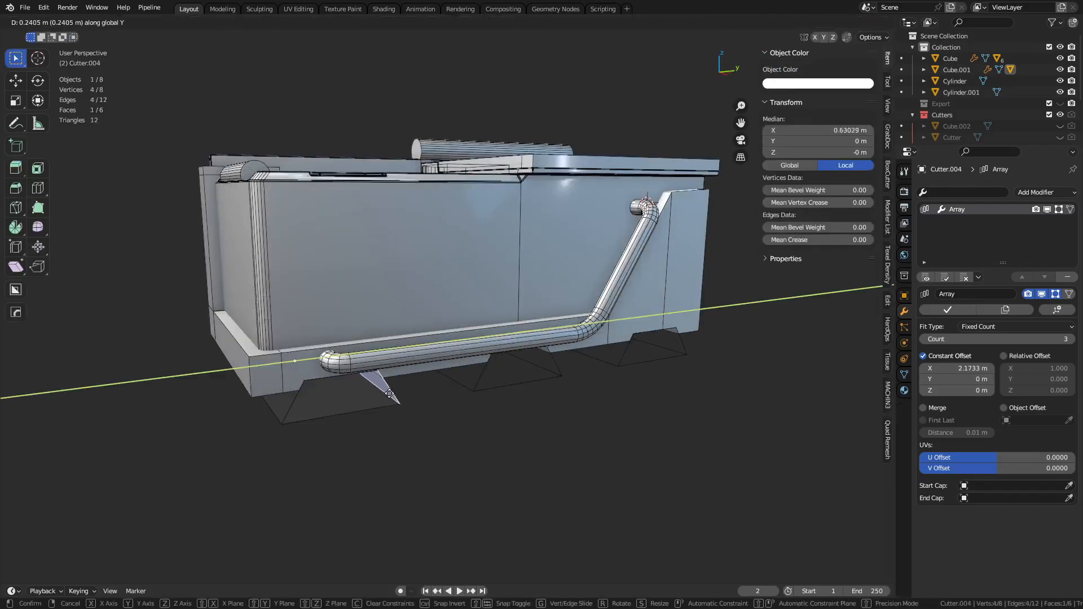
click(391, 393)
key(ctrl+Tab)
click(305, 410)
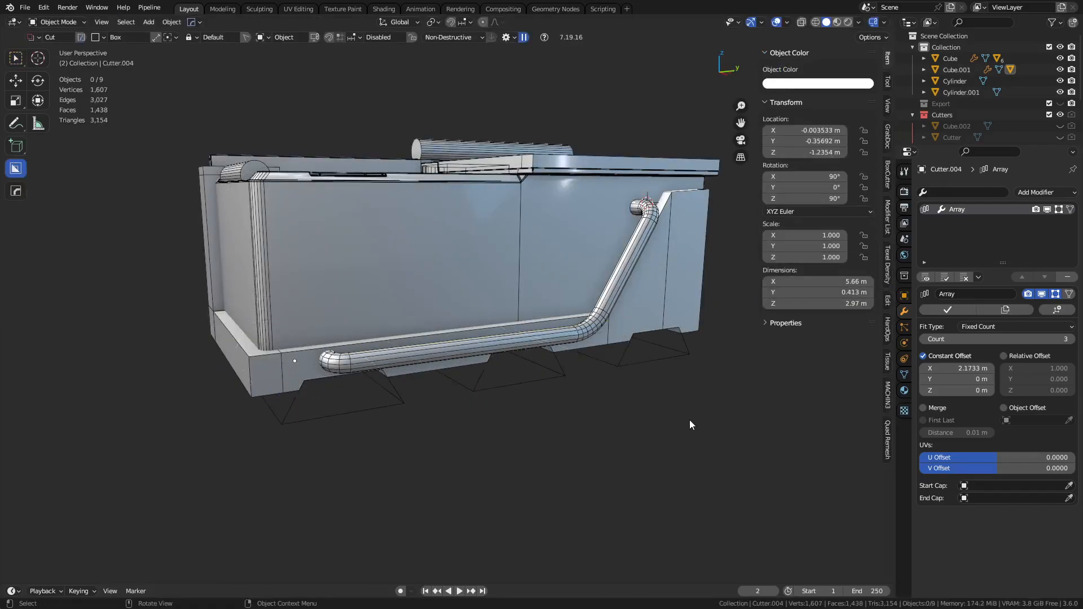
Select the base frame in the right side view and switch the cutting shape to Ngon.
scroll(689, 422, up, 3)
middle_drag(703, 414, 429, 392)
mouse_move(512, 425)
middle_down()
mouse_move(508, 408)
mouse_move(541, 378)
mouse_move(516, 410)
middle_up()
click(493, 363)
scroll(496, 370, up, 2)
key(ctrl+d)
click(491, 393)
click(427, 389)
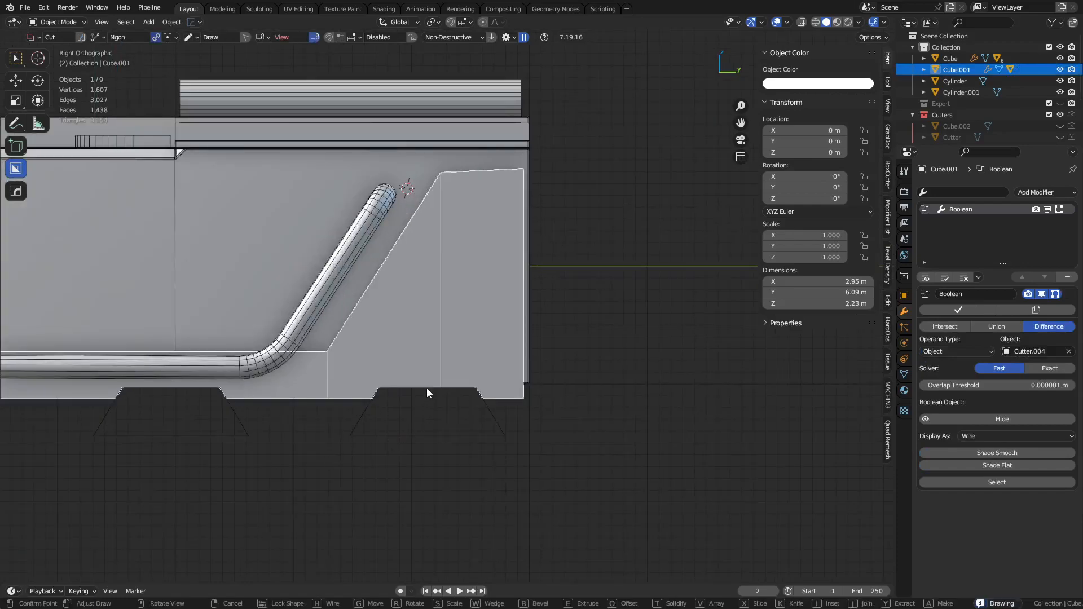
click(433, 372)
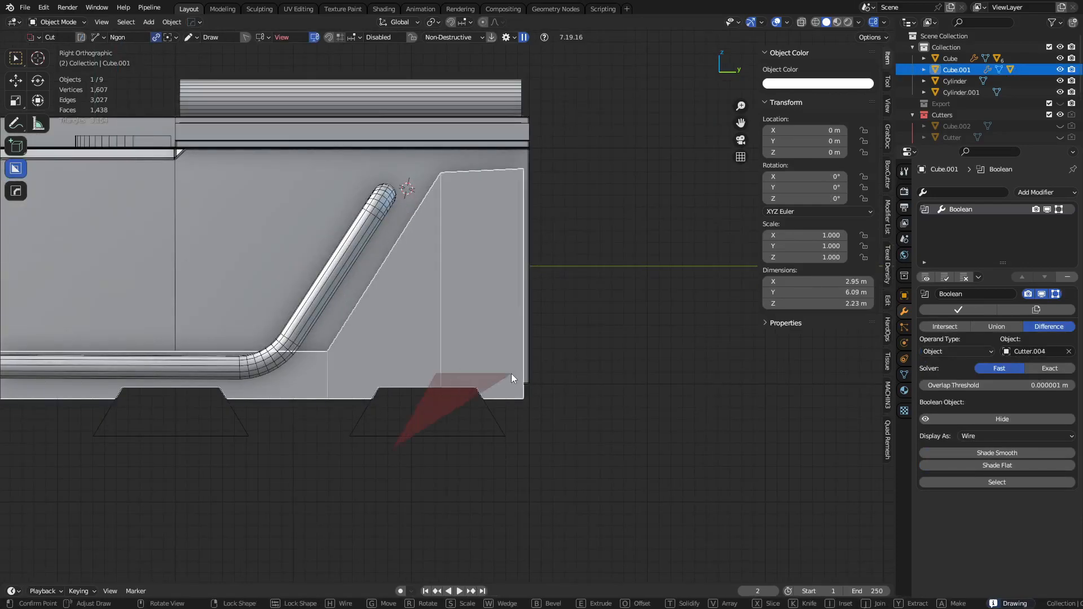
right_click(512, 374)
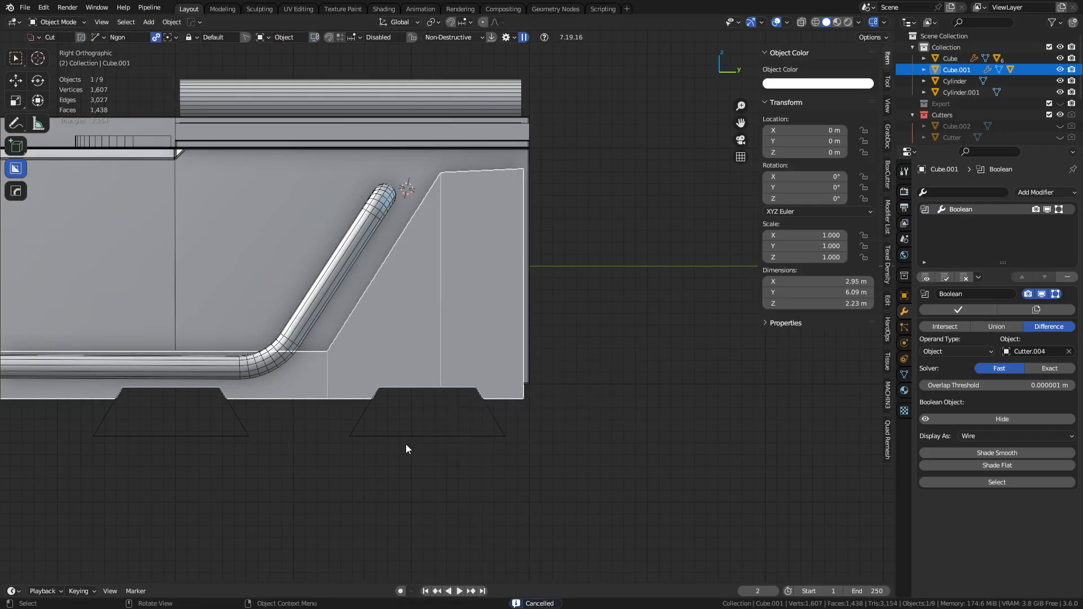
Cut a stepped Ngon notch, about 2.07 m by 1.27 m, out of the base frame's lower rear corner.
click(418, 387)
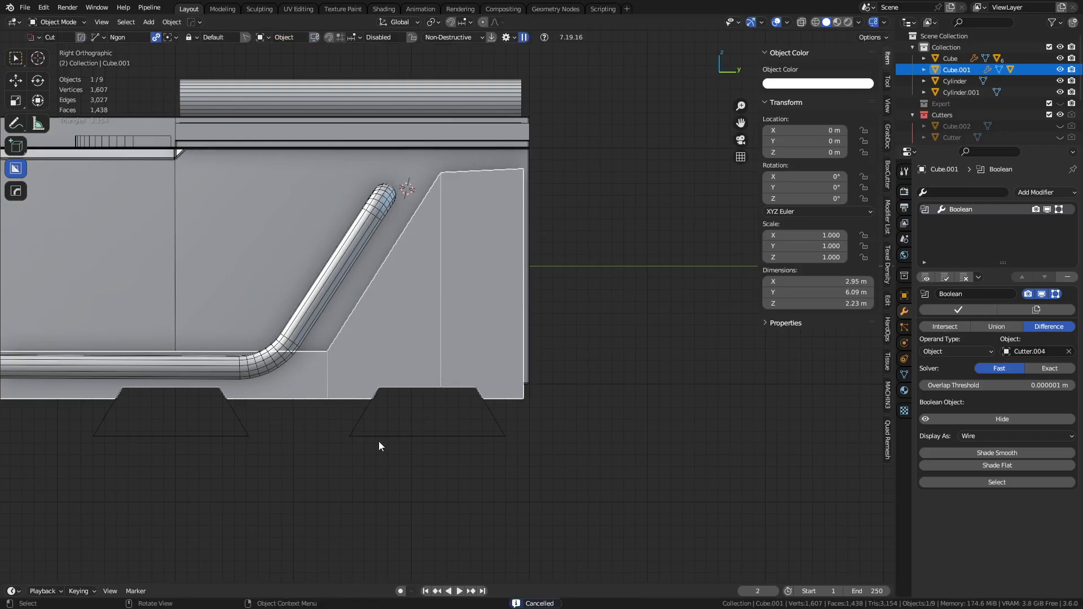
click(438, 348)
click(484, 347)
click(496, 303)
click(587, 302)
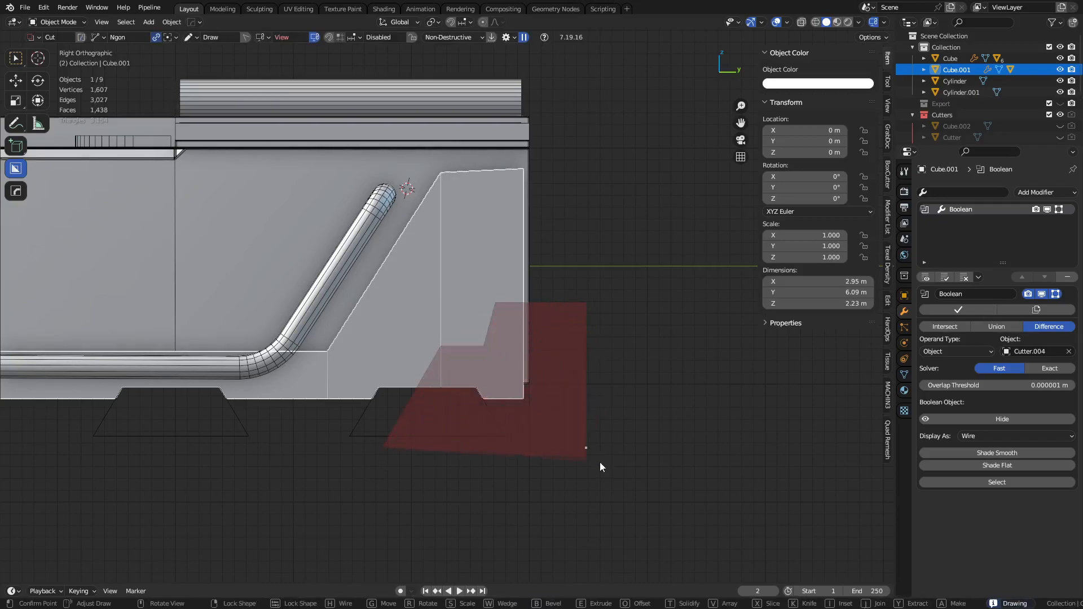
key(space)
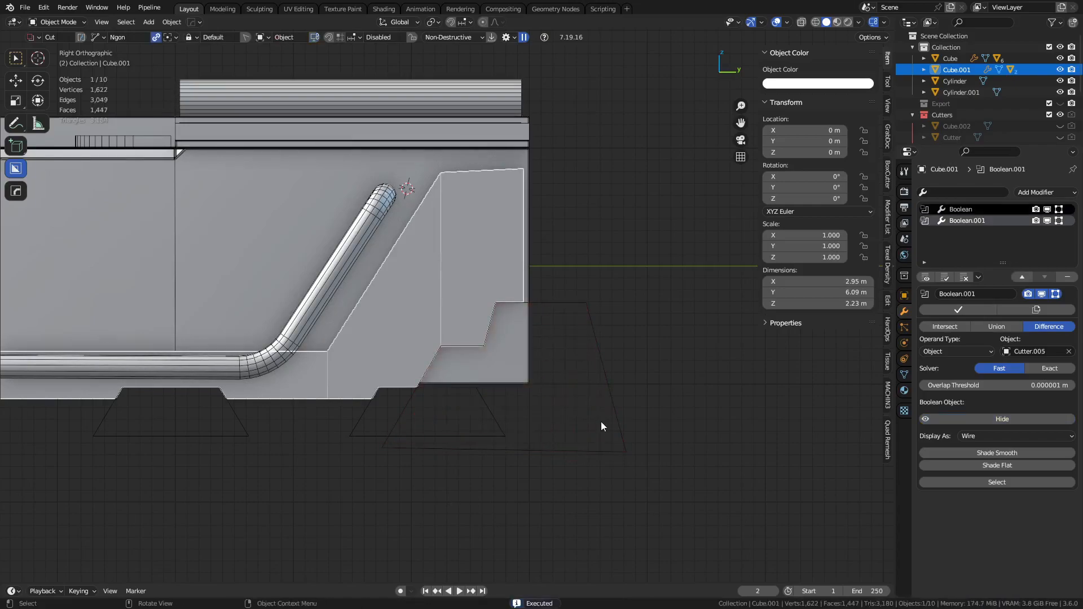
Subtract the stepped cutter from the main crate body with a Difference Boolean, and hide the cutters.
key(alt+a)
scroll(564, 402, down, 2)
middle_drag(557, 399, 490, 430)
click(426, 379)
key(ctrl+minus)
key(1)
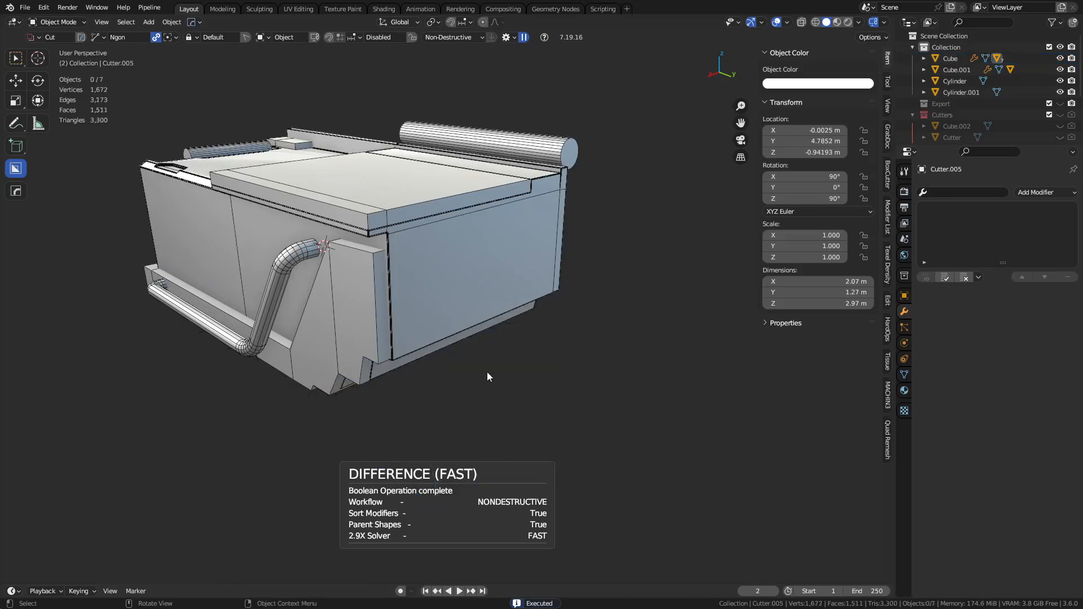
Bevel the base frame's vertical front corner edge beside the pipe with 6 segments, then leave Edit Mode and deselect everything.
middle_drag(621, 410, 430, 358)
scroll(444, 343, up, 4)
middle_drag(373, 262, 449, 326)
middle_drag(409, 370, 398, 422)
click(398, 422)
key(Tab)
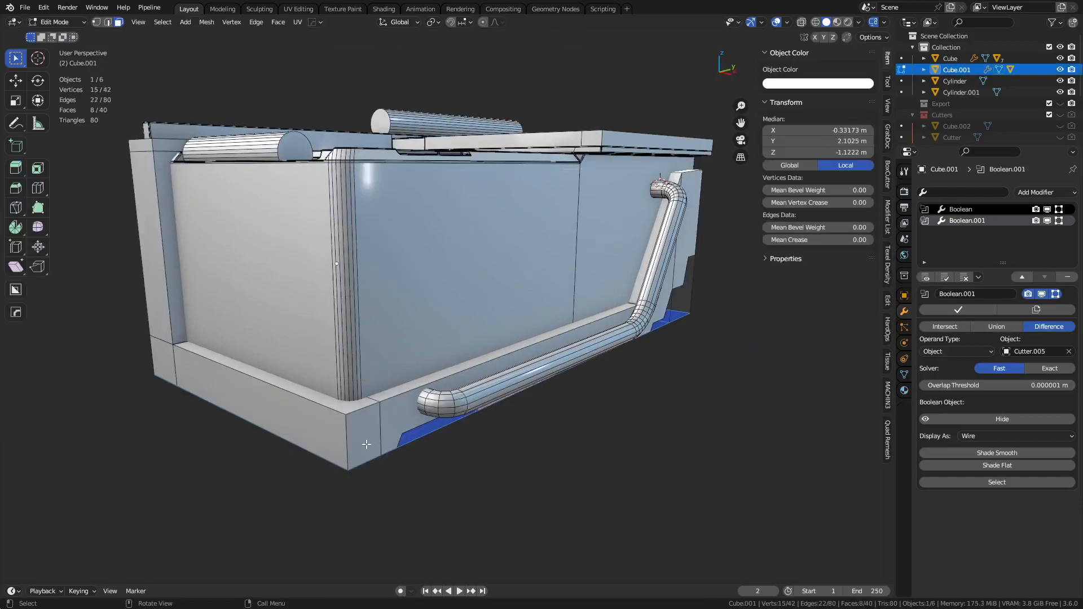
click(342, 433)
key(ctrl+b)
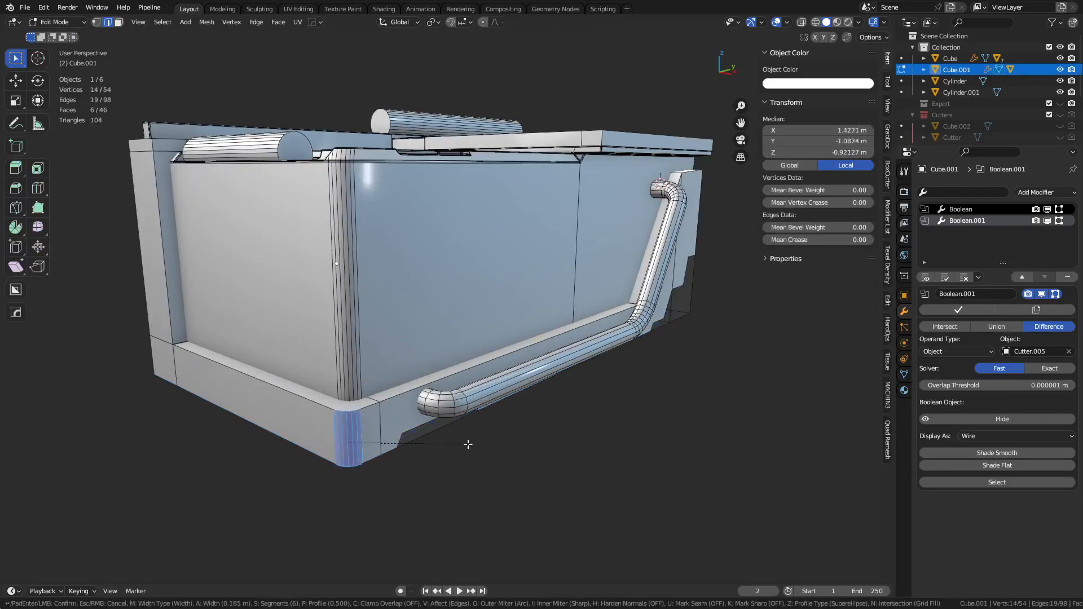
click(490, 446)
key(Tab)
click(440, 445)
click(555, 444)
Raise the strip face beside the long top cylinder on the crate body by about 0.14 m along Z in Edit Mode.
scroll(552, 361, down, 2)
middle_drag(545, 336, 524, 385)
mouse_move(524, 386)
shift+middle_down()
mouse_move(495, 414)
mouse_move(514, 403)
shift+middle_up()
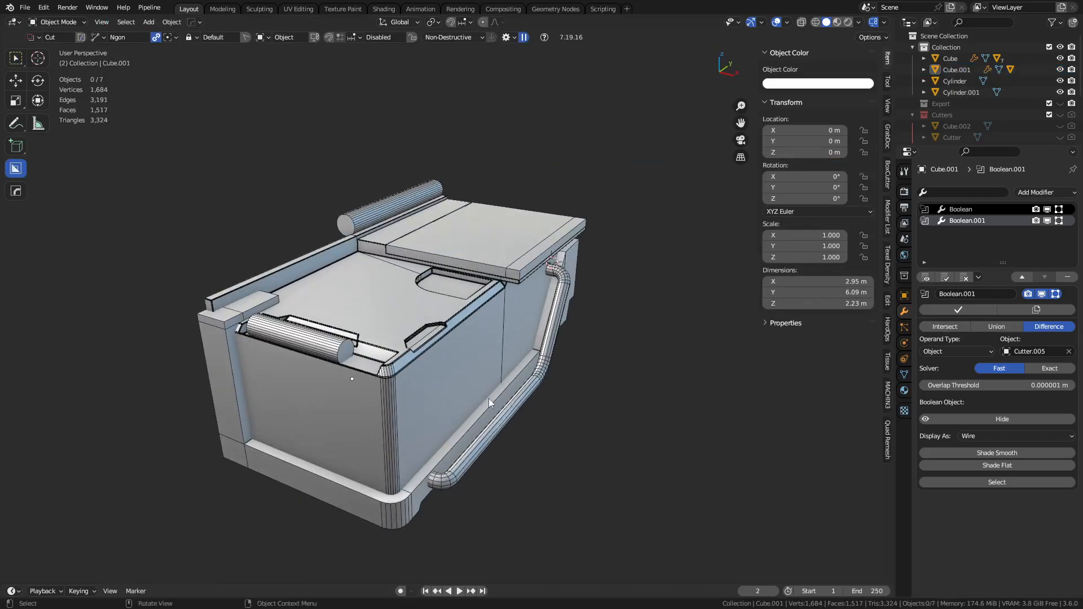
middle_drag(452, 395, 423, 375)
middle_drag(423, 374, 481, 397)
scroll(443, 340, up, 3)
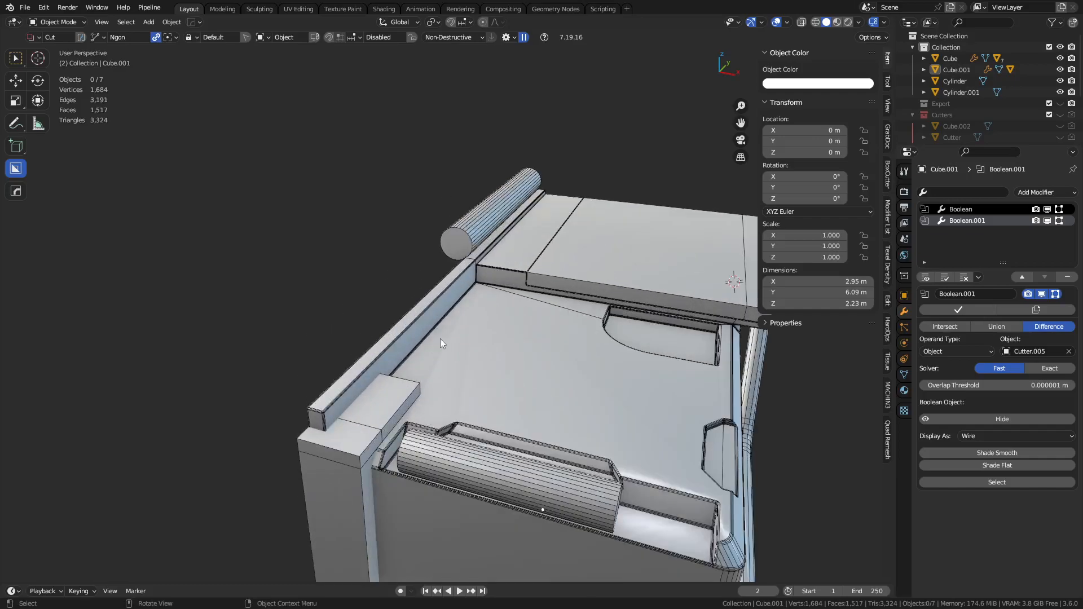
click(499, 262)
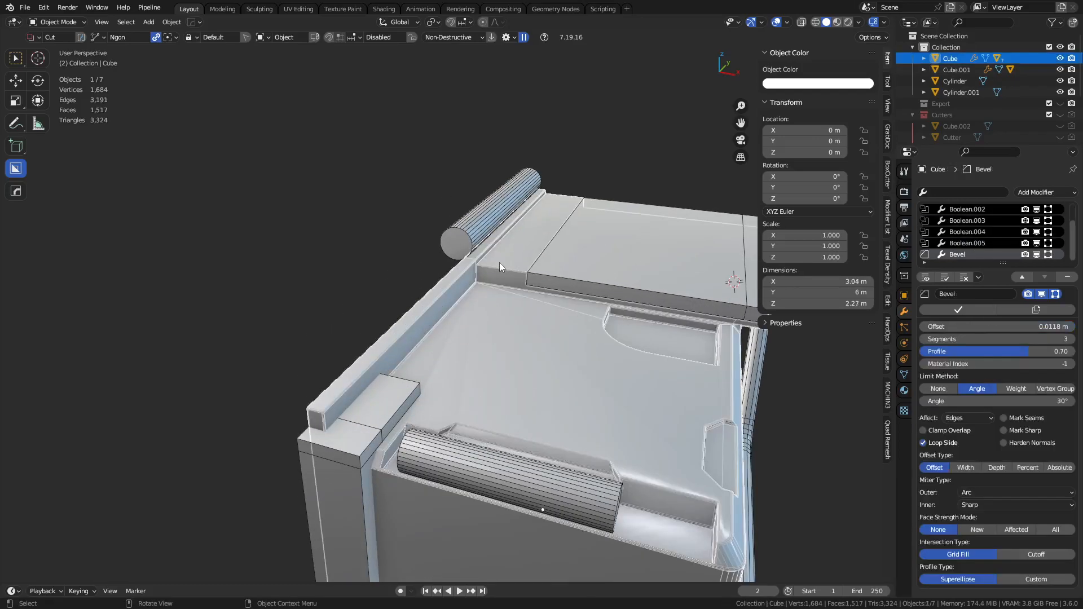
shift+middle_drag(499, 263, 497, 272)
key(Tab)
click(515, 260)
key(g)
key(z)
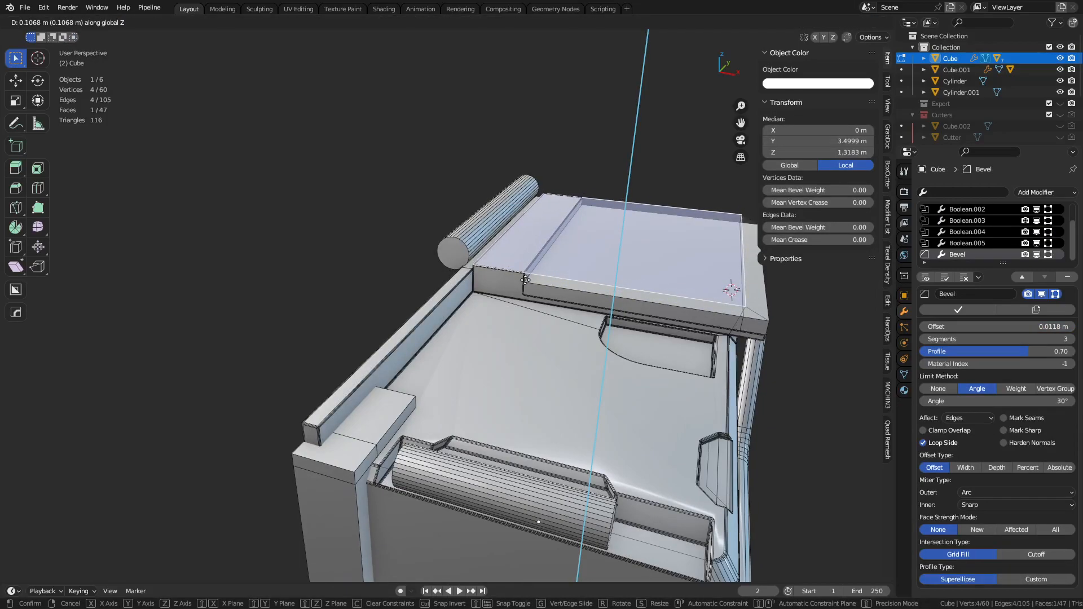
click(516, 258)
Bevel the raised strip's outer front vertical edge with 6 segments, settling on a width of about 0.2 m, and leave Edit Mode.
key(2)
click(475, 266)
key(ctrl+b)
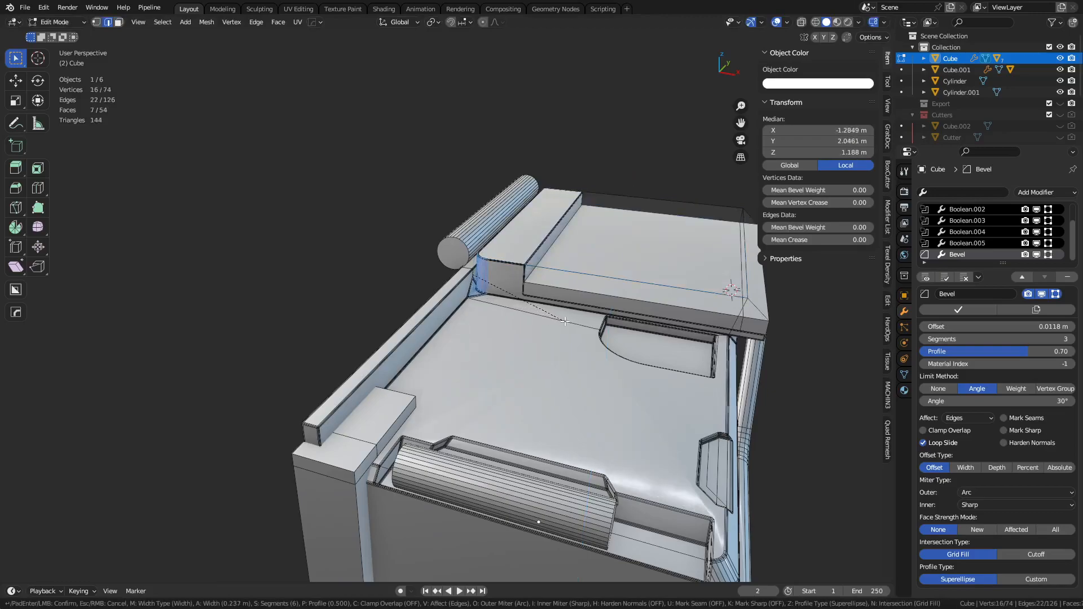
click(564, 306)
shift+middle_drag(488, 258, 481, 368)
scroll(452, 353, up, 4)
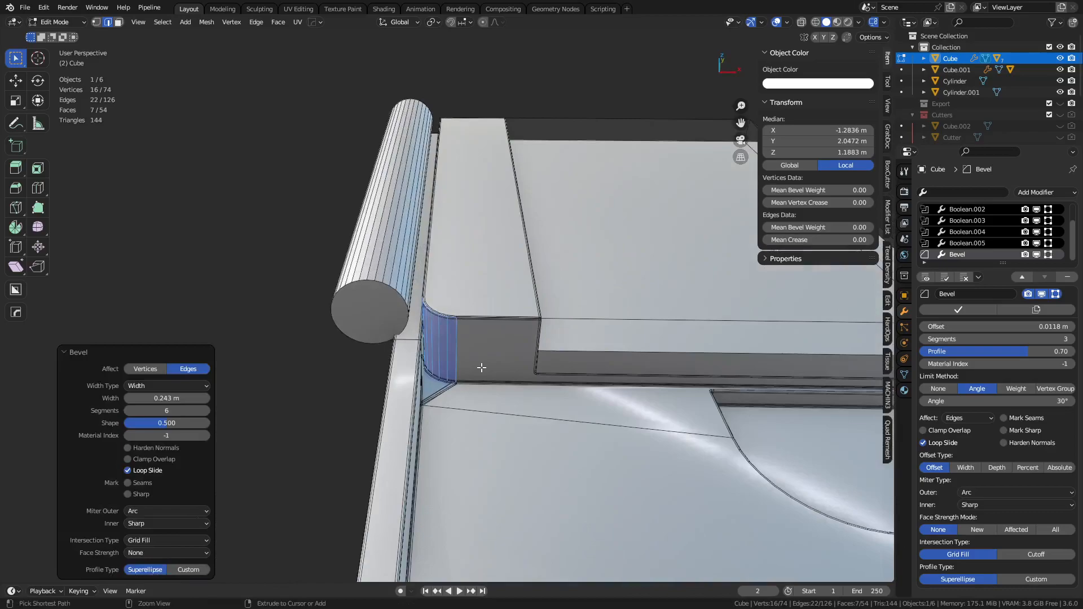
key(ctrl+z)
key(ctrl+b)
click(522, 381)
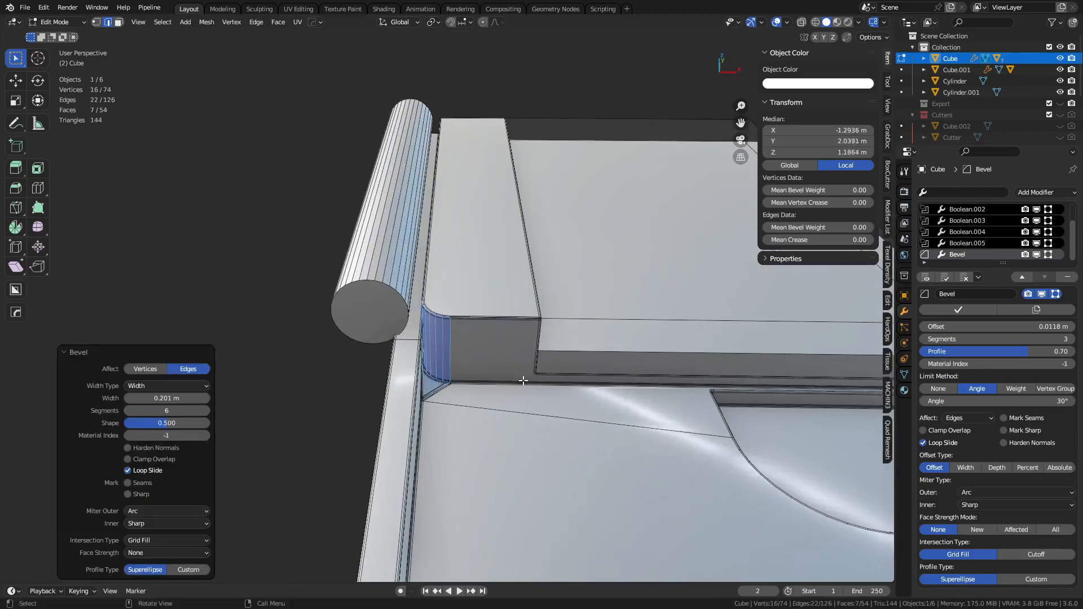
key(Tab)
Deselect the crate body, place the 3D cursor on its top surface in front of the raised strip, and add a cube there.
scroll(575, 394, down, 4)
middle_drag(575, 394, 466, 426)
click(428, 394)
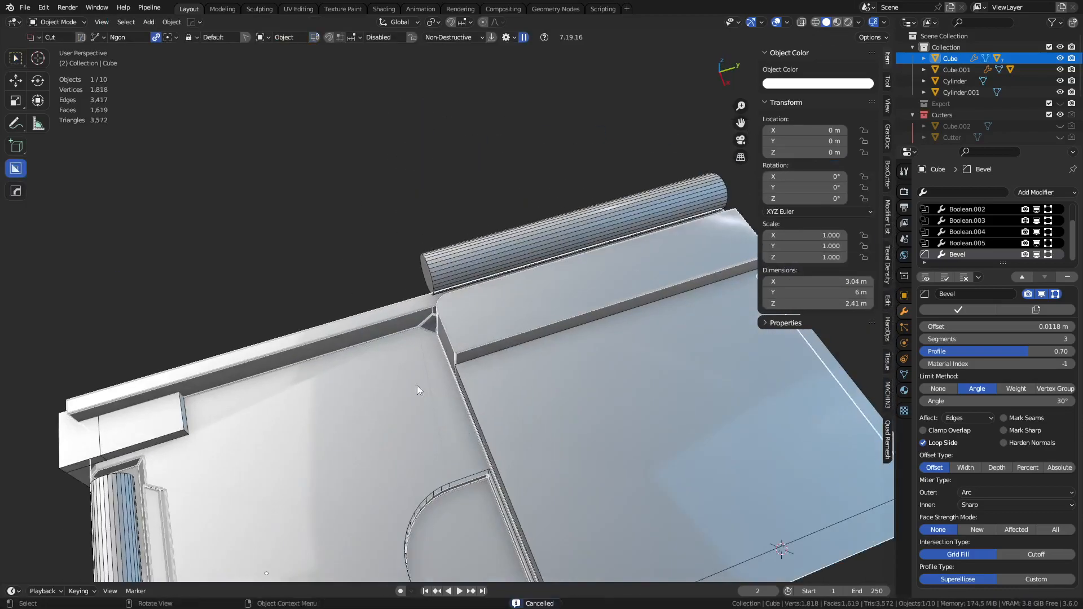
click(16, 57)
click(199, 218)
shift+middle_drag(392, 405, 477, 347)
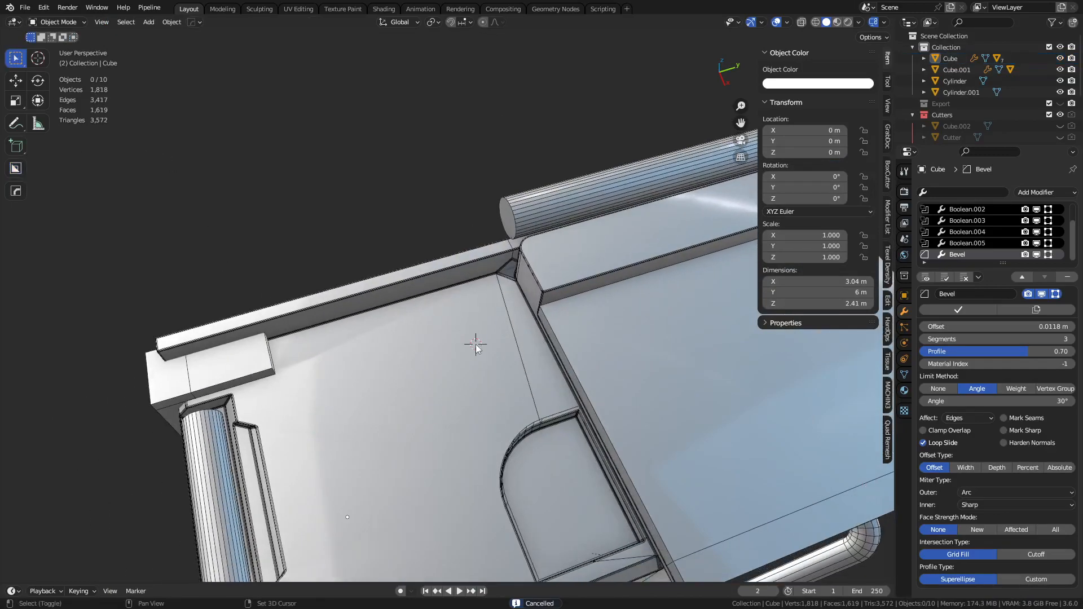
key(shift+a)
mouse_move(480, 344)
key(Escape)
key(shift+a)
mouse_move(429, 357)
click(526, 121)
Scale the cube's mesh down to about 0.8 m in Edit Mode and pull its front face forward about 1 m along Y.
key(Tab)
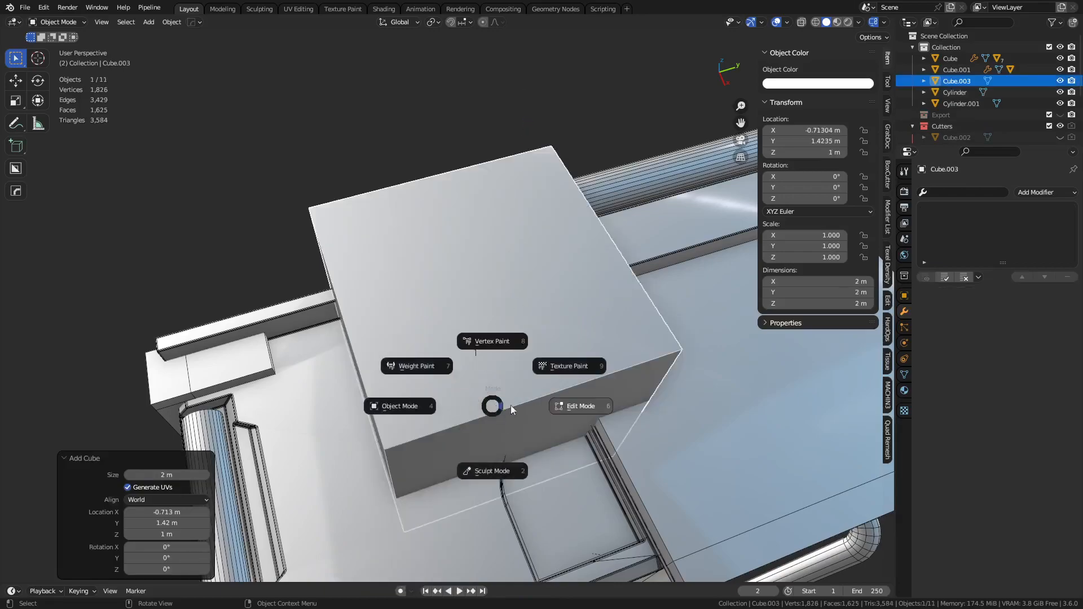
key(s)
click(584, 391)
middle_drag(454, 440, 511, 389)
click(450, 311)
key(g)
key(y)
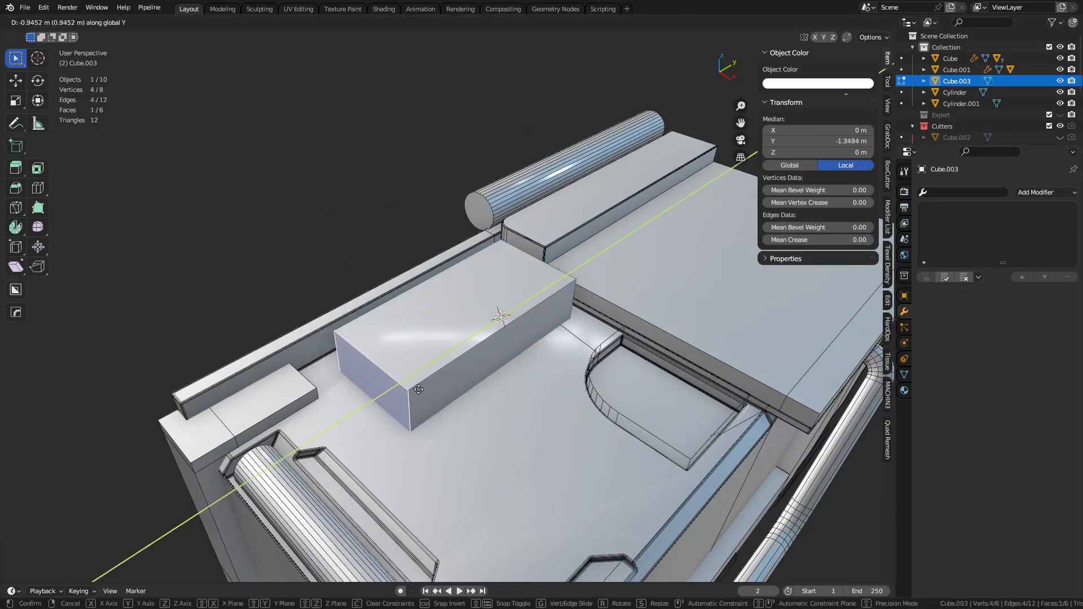
click(415, 388)
Pull the block's outer side face outward about 0.33 m along X toward the crate's edge rail.
key(alt+z)
click(439, 308)
click(424, 325)
key(alt+z)
key(g)
key(y)
key(x)
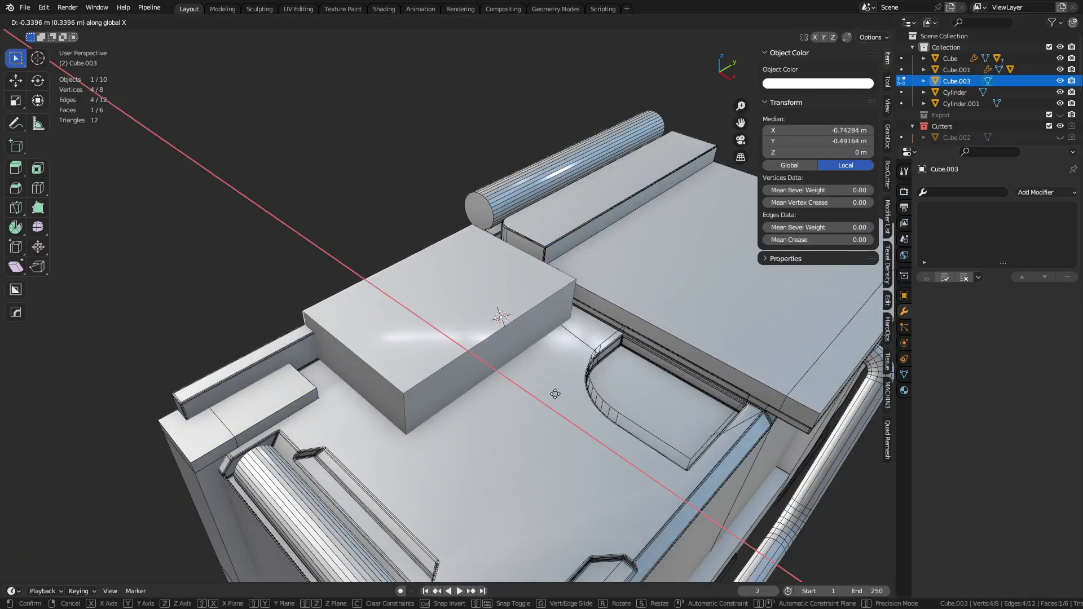
click(556, 394)
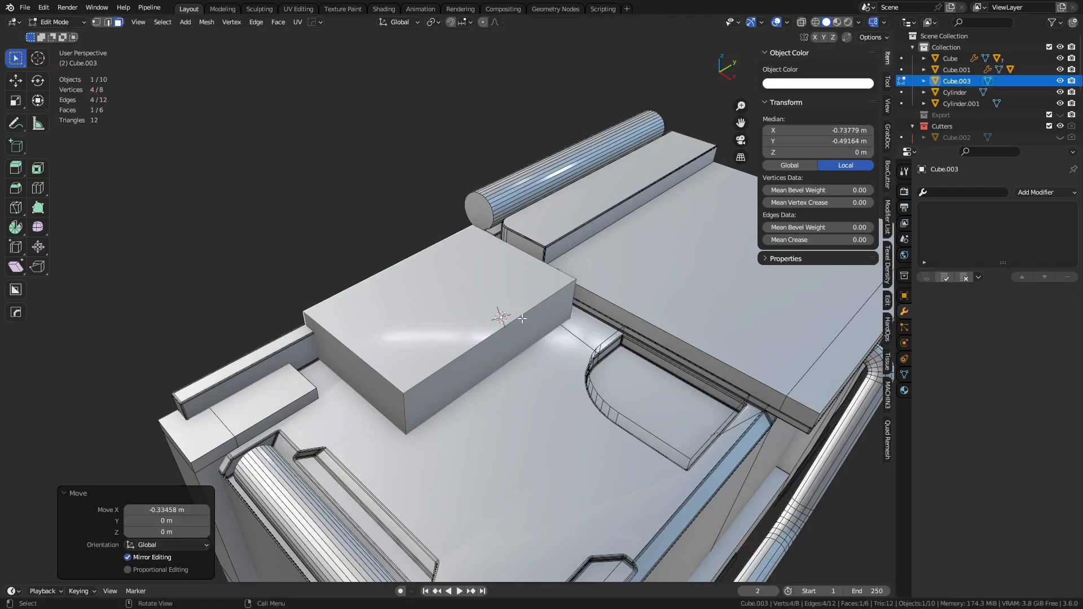
Move the block's rear face back along Y until it reaches into the raised strip.
key(alt+z)
click(523, 300)
key(alt+z)
key(g)
key(y)
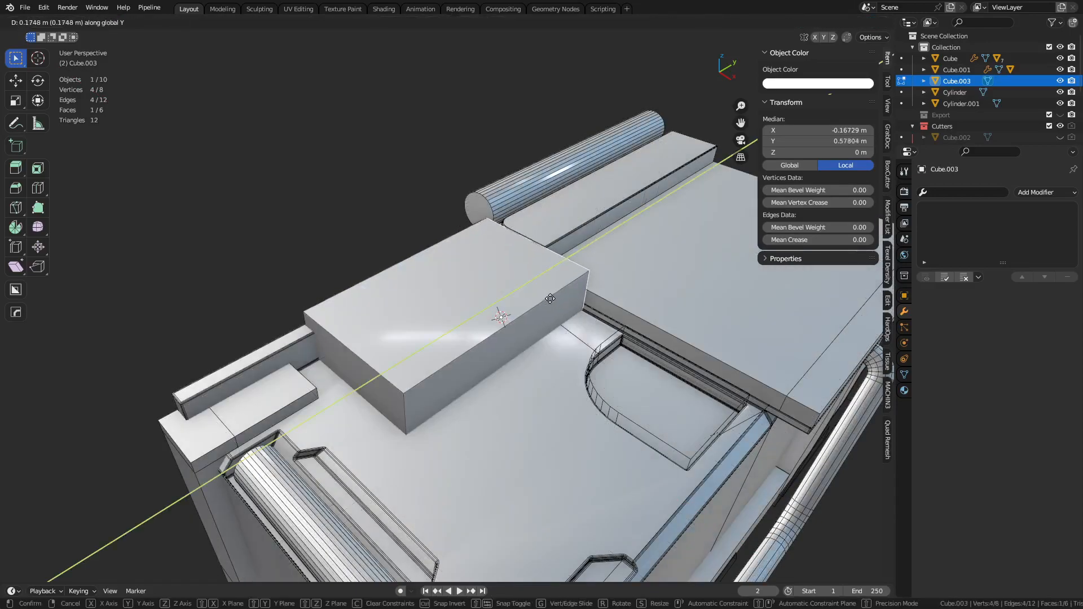
click(555, 298)
Adjust the block's top face along Z to a local height of 0.394 m, just below the raised strip's top.
click(492, 287)
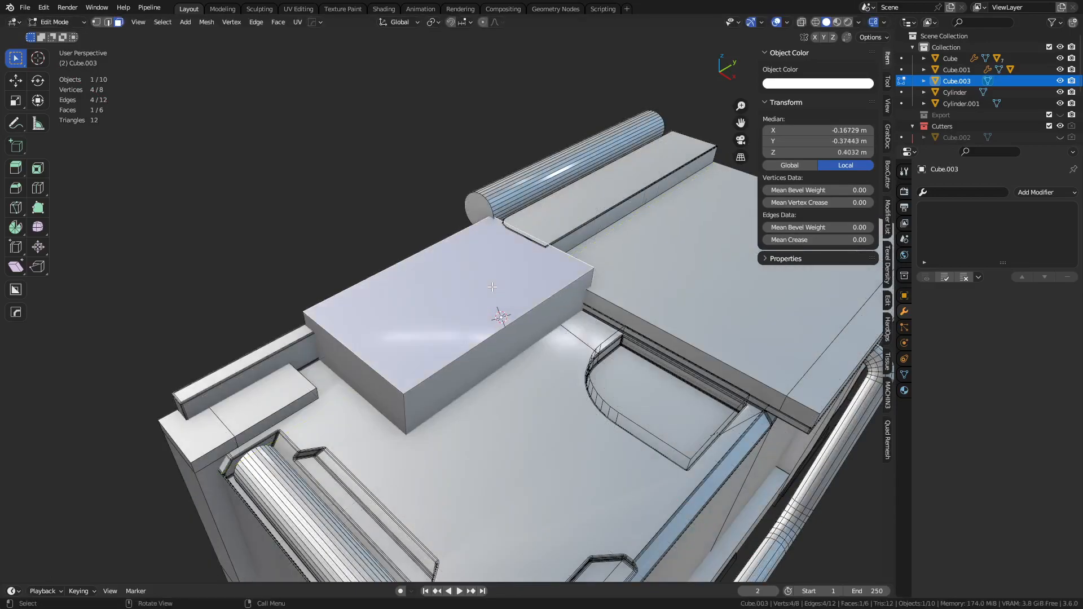
key(g)
key(z)
click(552, 303)
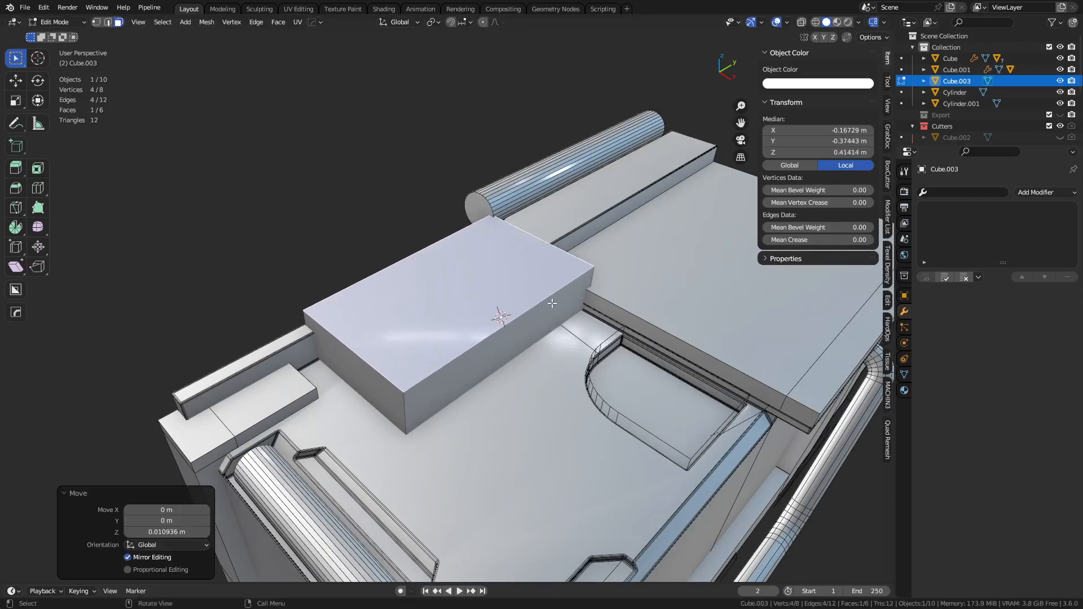
key(g)
key(z)
click(523, 336)
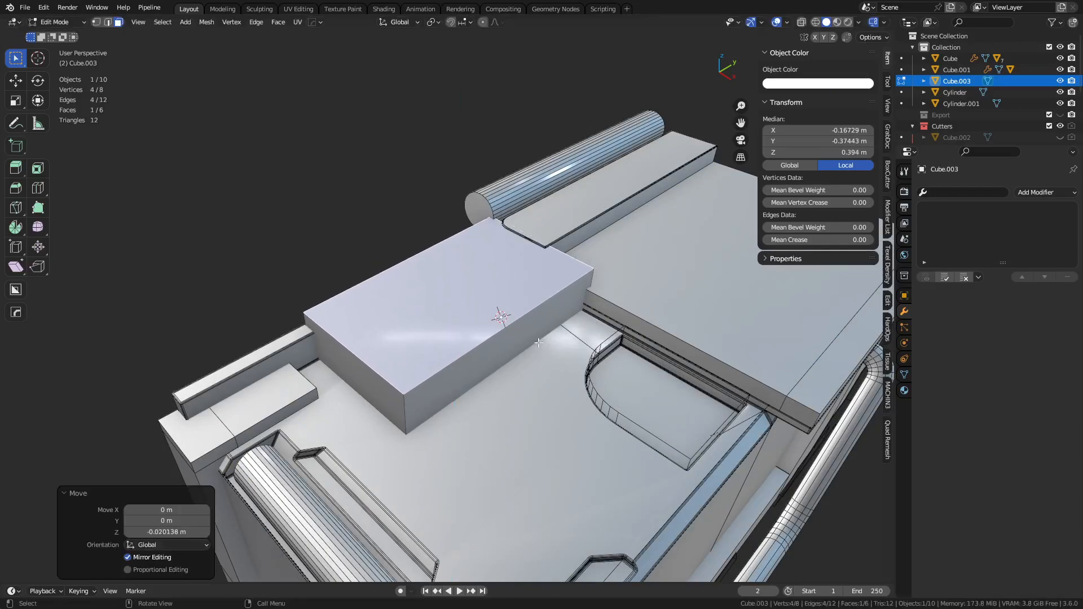
Narrow the block by moving its inner side face about 0.54 m outward along X, roughly in line with the raised strip.
click(533, 354)
key(g)
key(y)
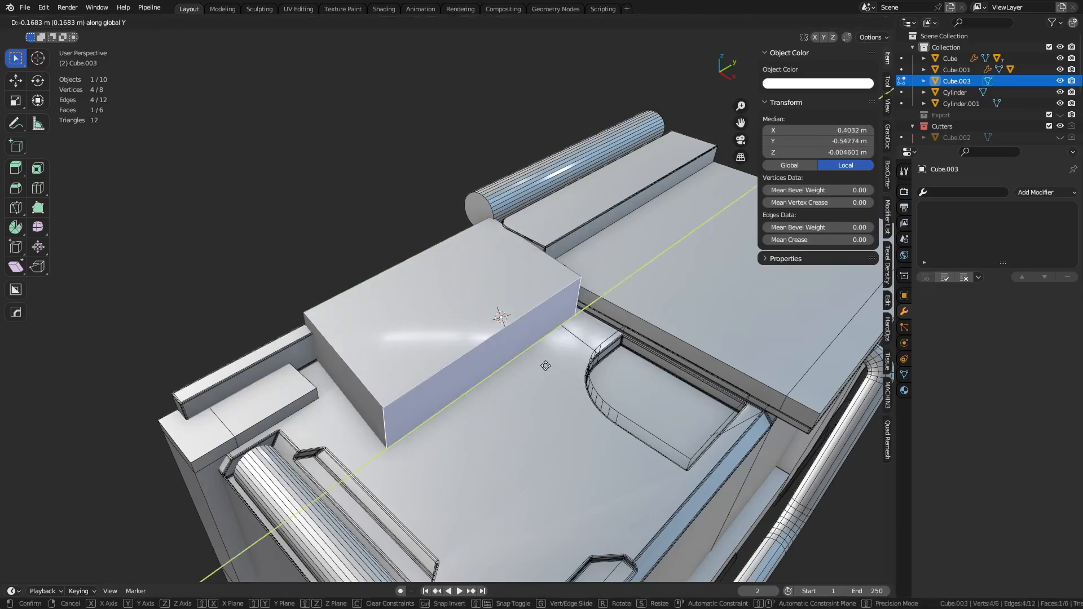
key(x)
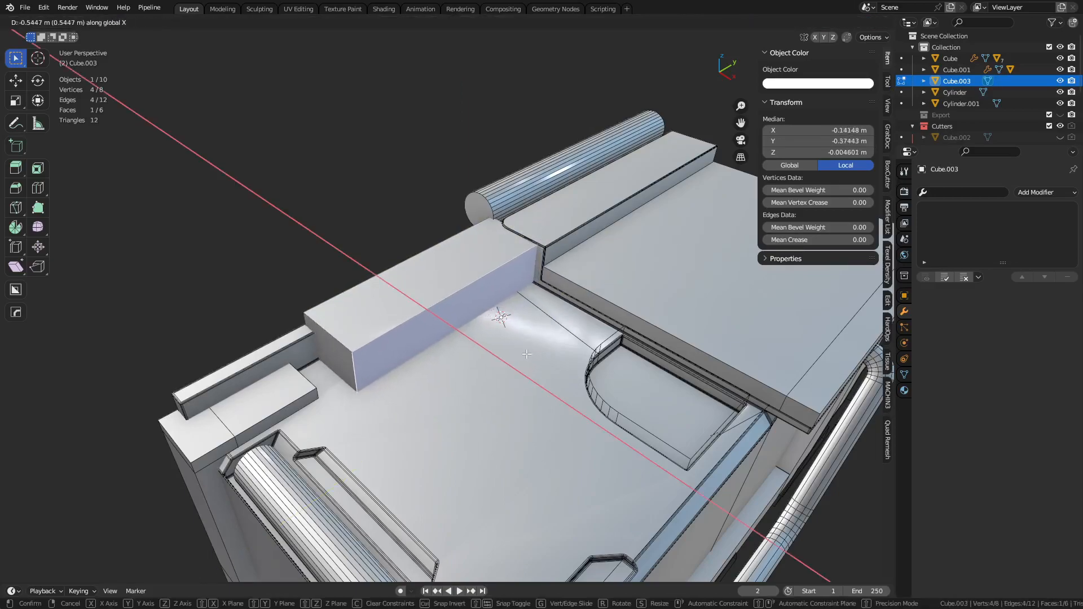
click(526, 353)
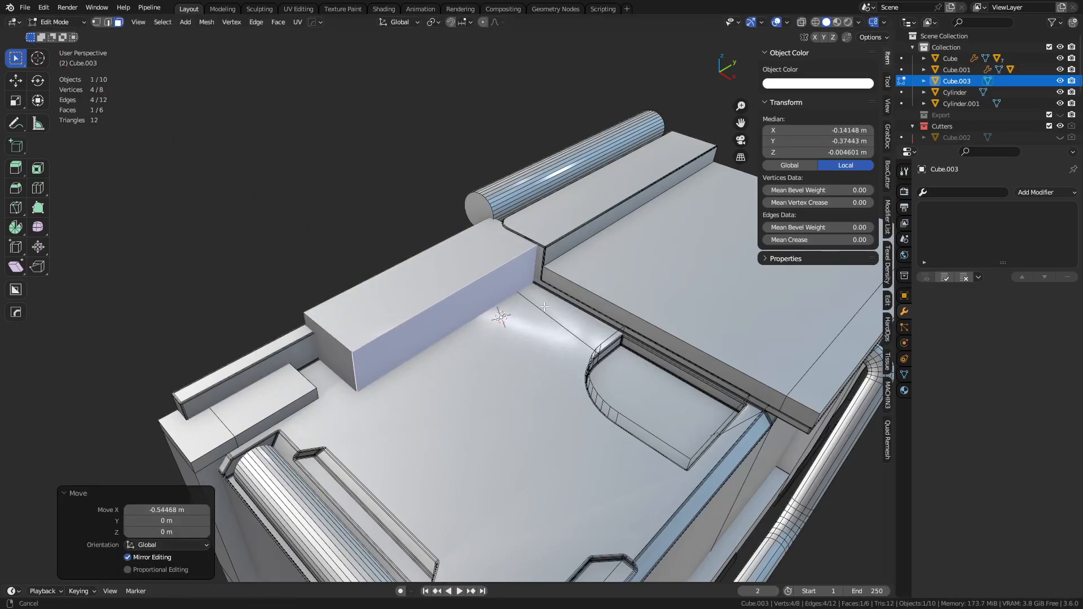
shift+middle_drag(545, 307, 534, 309)
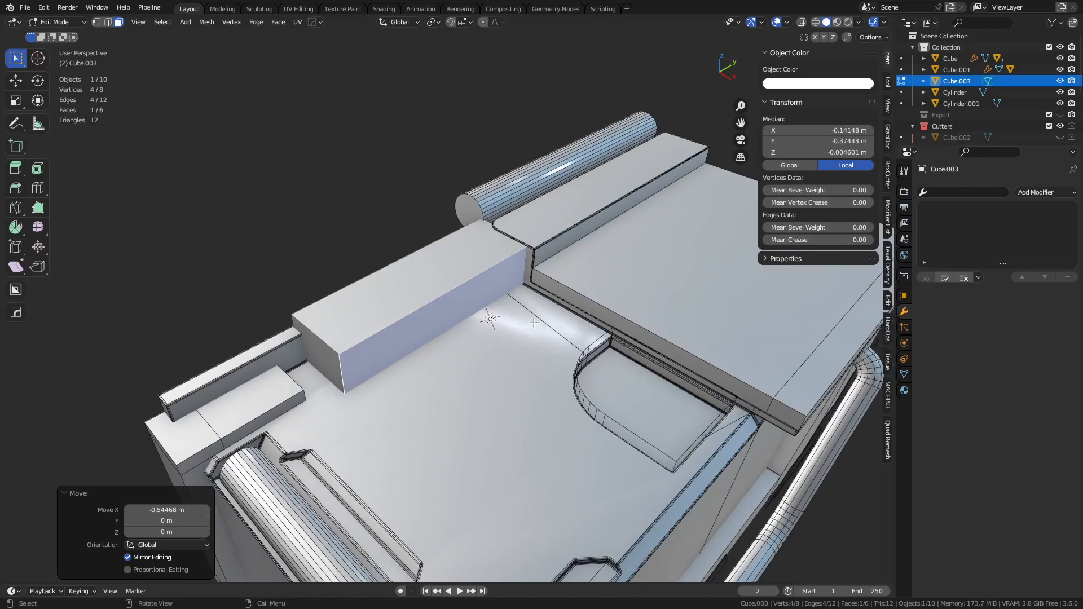
shift+middle_drag(442, 369, 480, 357)
Bevel the block's top front edge with a single segment about 0.133 m wide.
key(1)
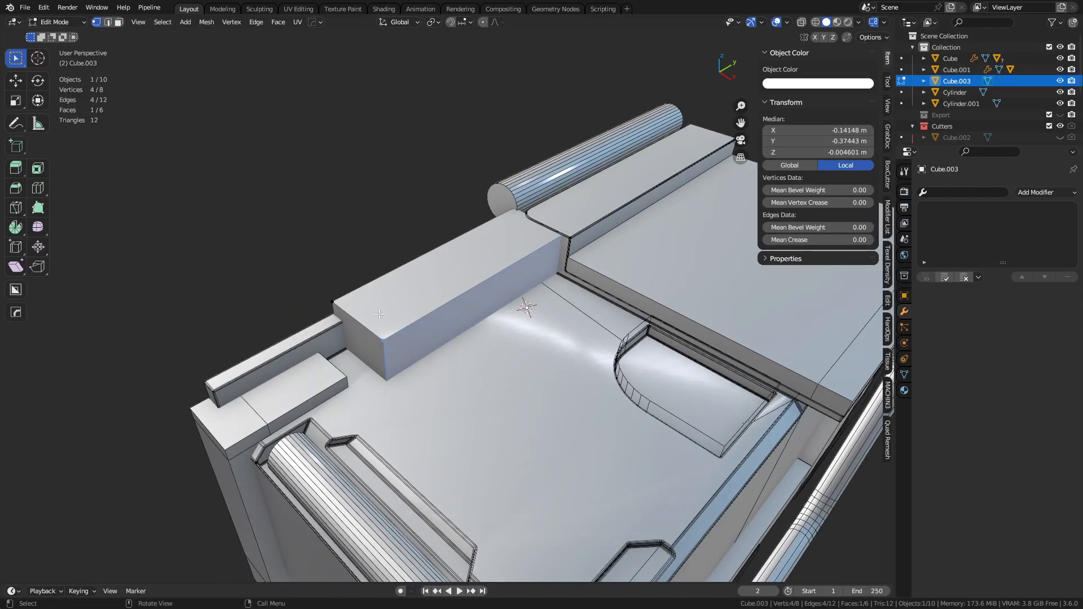
key(ctrl+b)
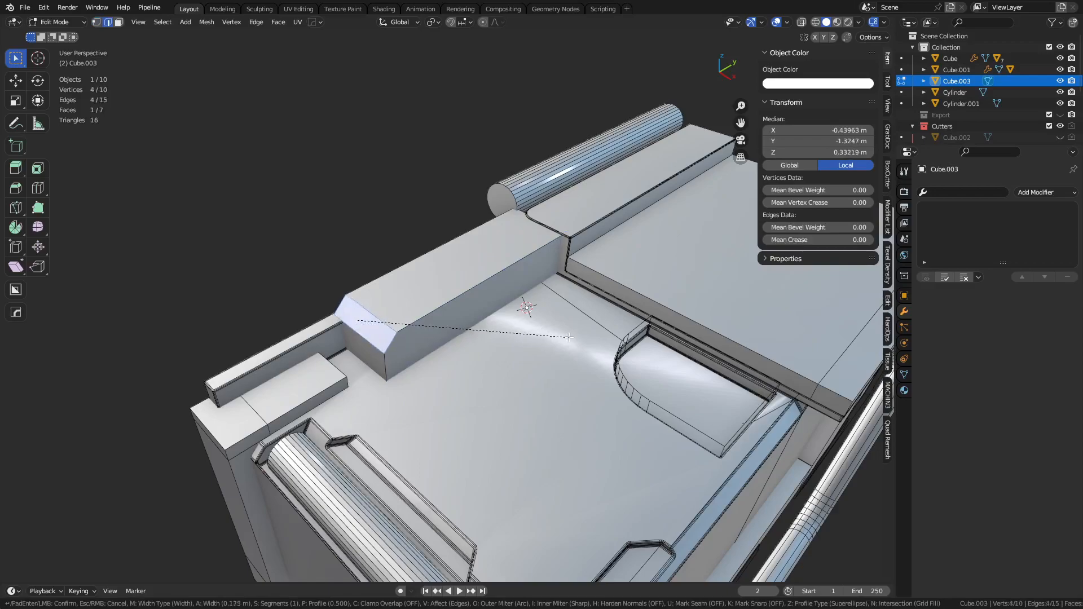
click(564, 334)
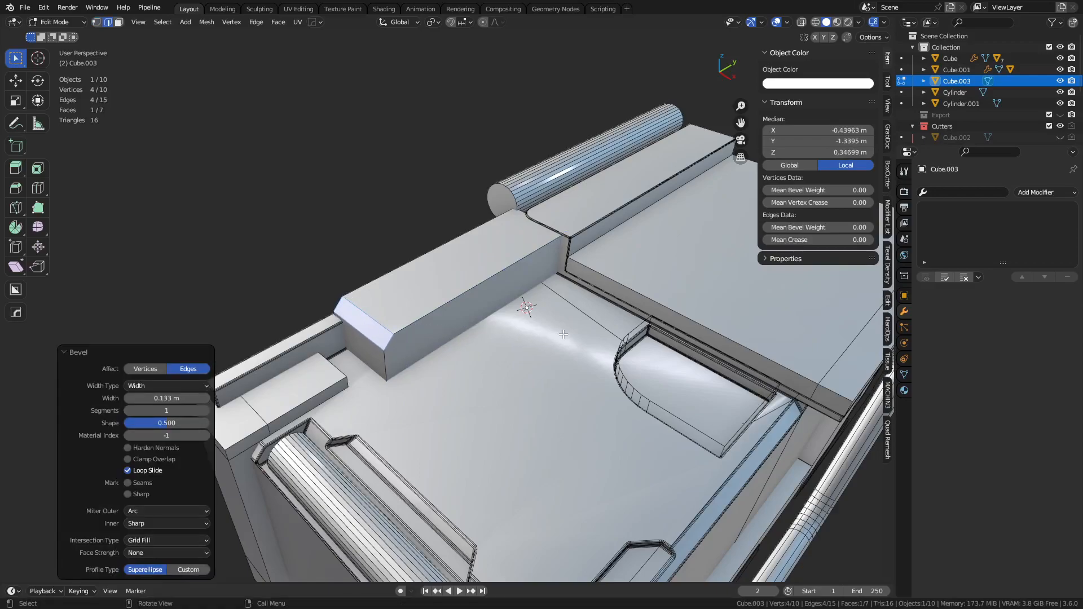
middle_drag(552, 342, 542, 323)
Knife-cut the block's inner side face from its front edge straight back to mid-length, ending in a short downward diagonal.
key(k)
key(Escape)
key(k)
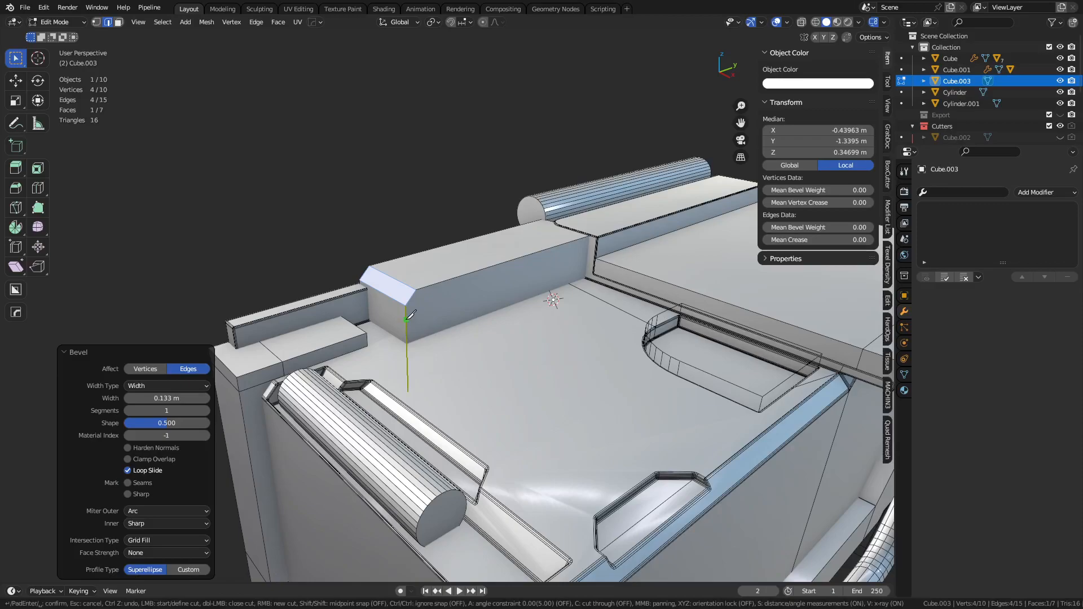
click(406, 319)
key(a)
key(a)
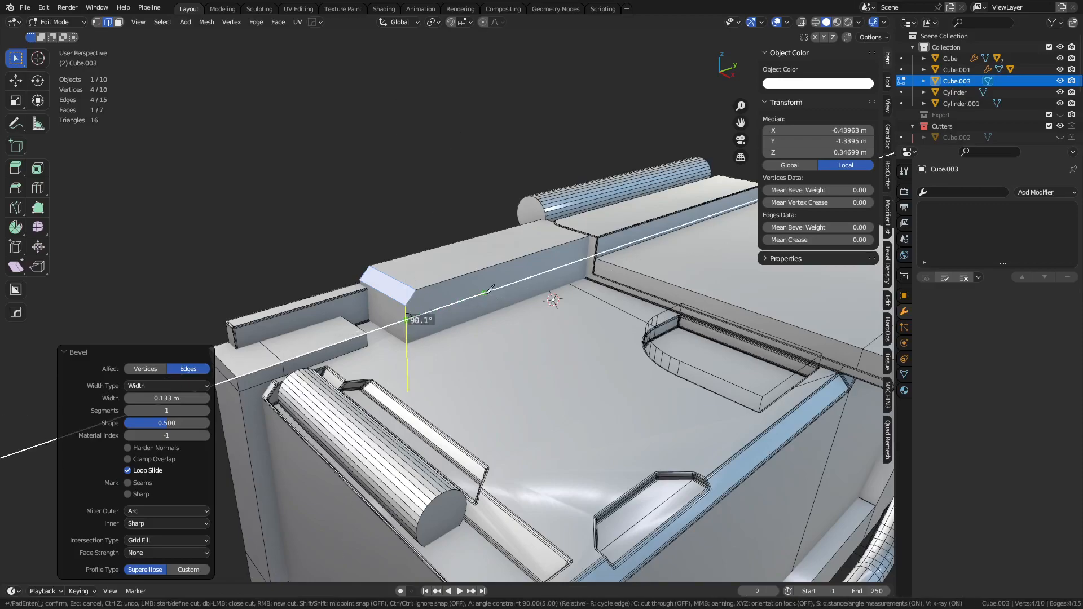
click(478, 296)
click(497, 309)
key(Return)
In X-ray view, knife-cut from the diagonal's end straight down to the block's bottom edge and select the enclosed lower front face.
key(3)
click(433, 322)
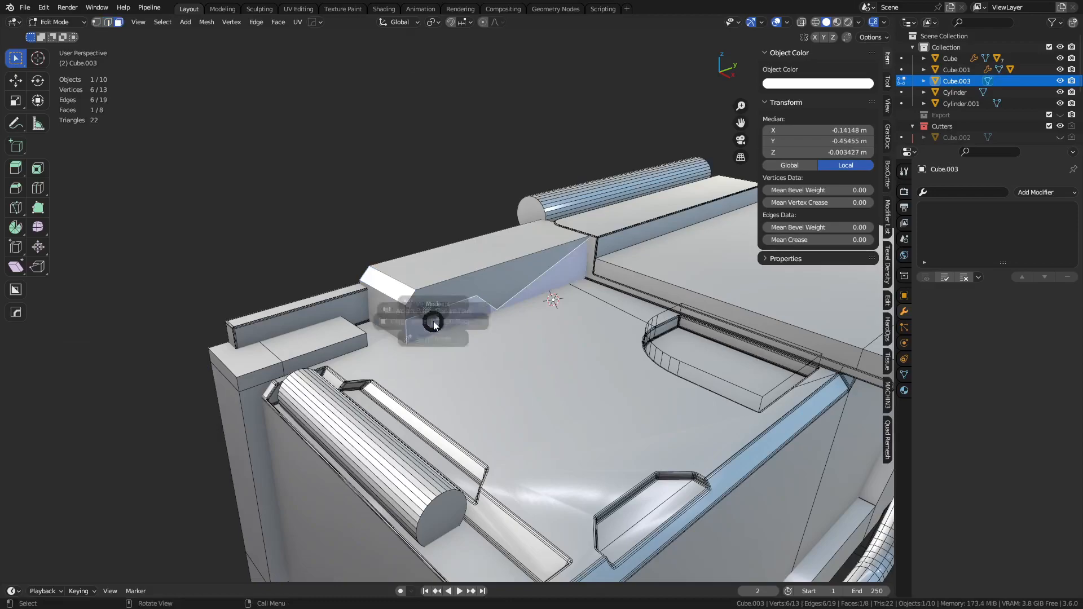
key(Tab)
key(alt+z)
key(Tab)
key(1)
click(501, 313)
key(k)
click(499, 309)
key(a)
key(a)
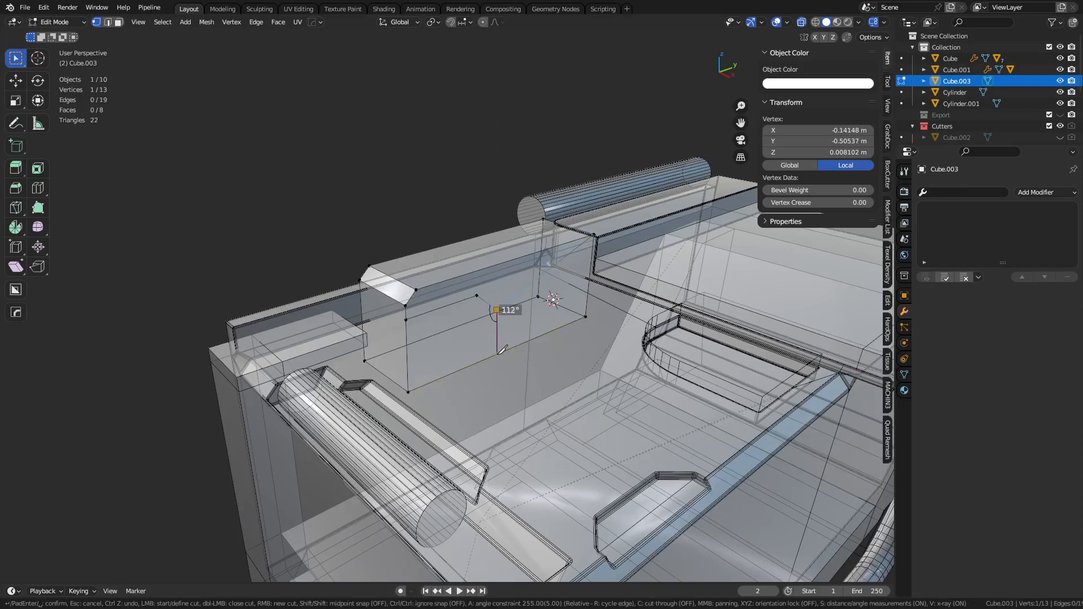
click(498, 353)
key(Return)
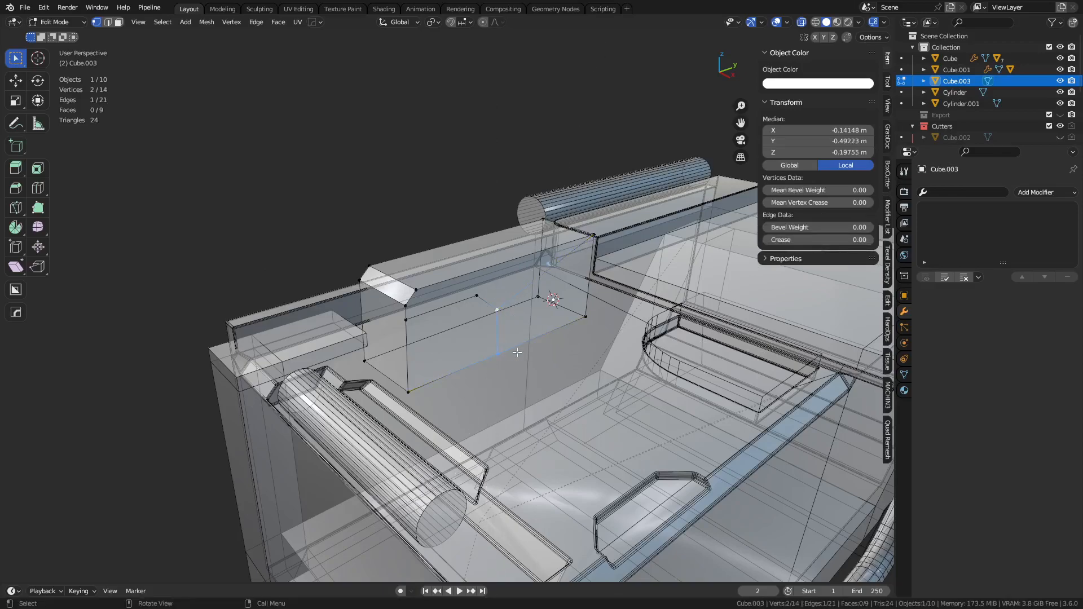
key(3)
click(475, 339)
Try to cut away the selected lower front face with Punch It, inspect the block, and undo the cut.
key(alt+e)
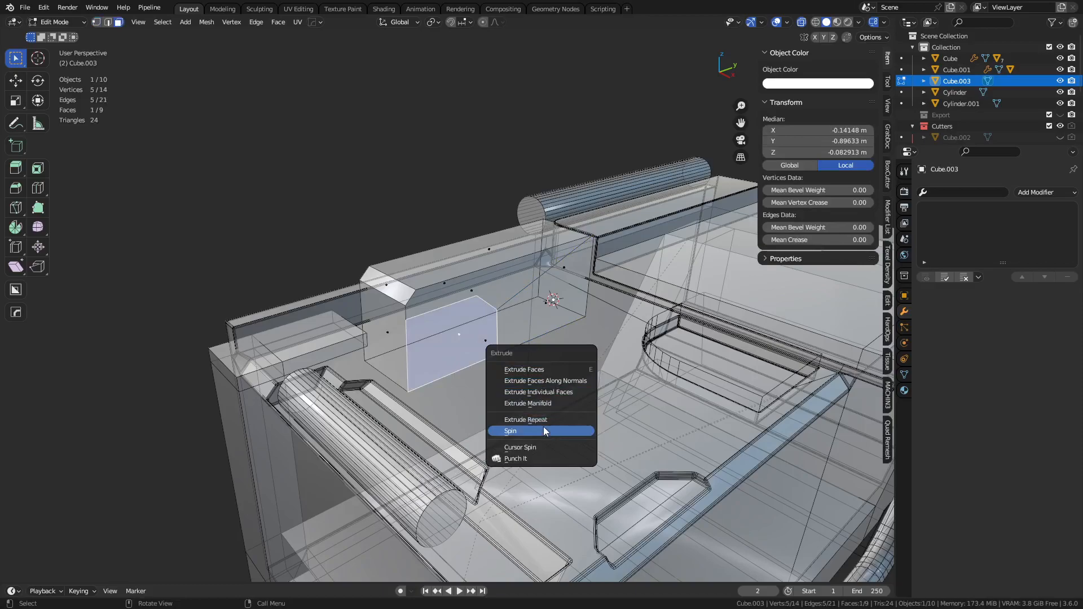
click(541, 458)
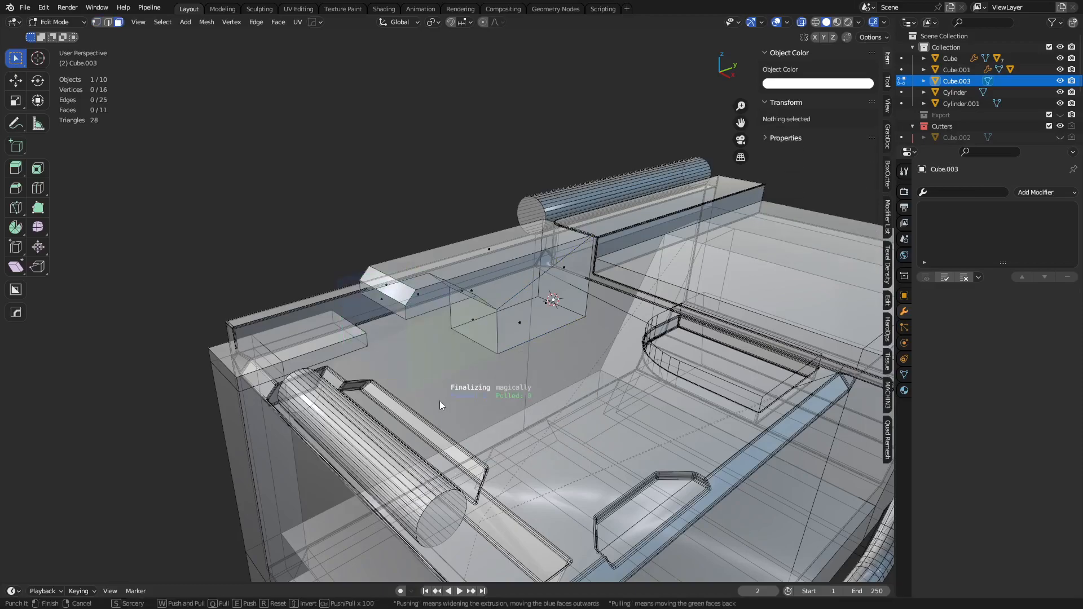
click(477, 384)
key(alt+a)
key(alt+z)
key(ctrl+Tab)
click(525, 394)
key(alt+a)
scroll(470, 291, up, 2)
middle_drag(519, 354, 564, 334)
key(ctrl+z)
key(ctrl+z)
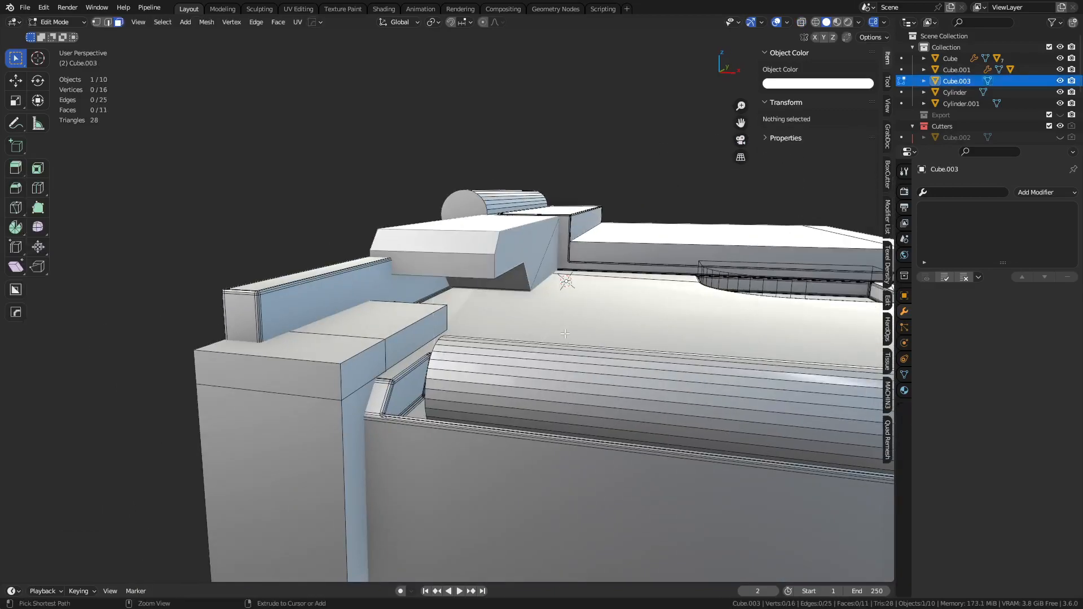
key(ctrl+z)
Recess the selected lower front face about 0.23 m with Extrude Manifold, then deselect everything and leave Edit Mode.
key(alt+e)
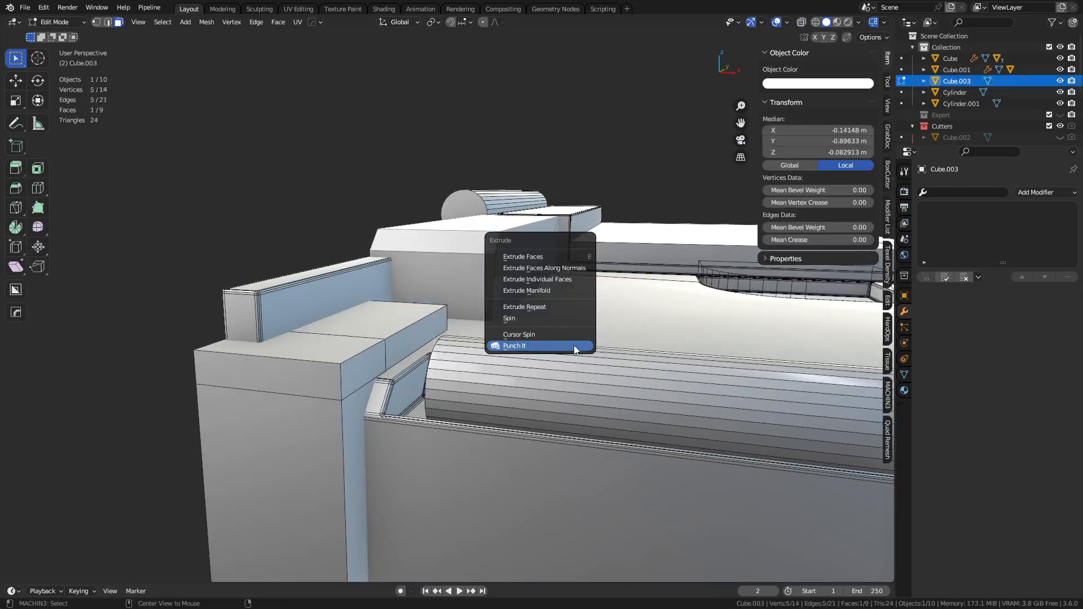
click(566, 290)
click(500, 291)
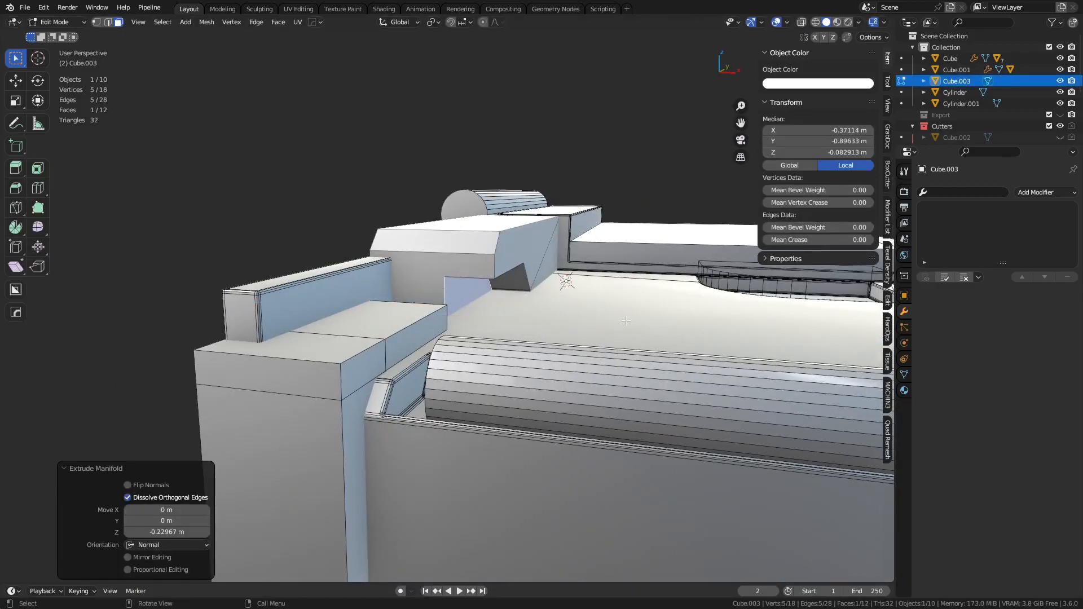
click(345, 210)
key(alt+z)
middle_drag(597, 333, 474, 371)
key(alt+z)
key(Tab)
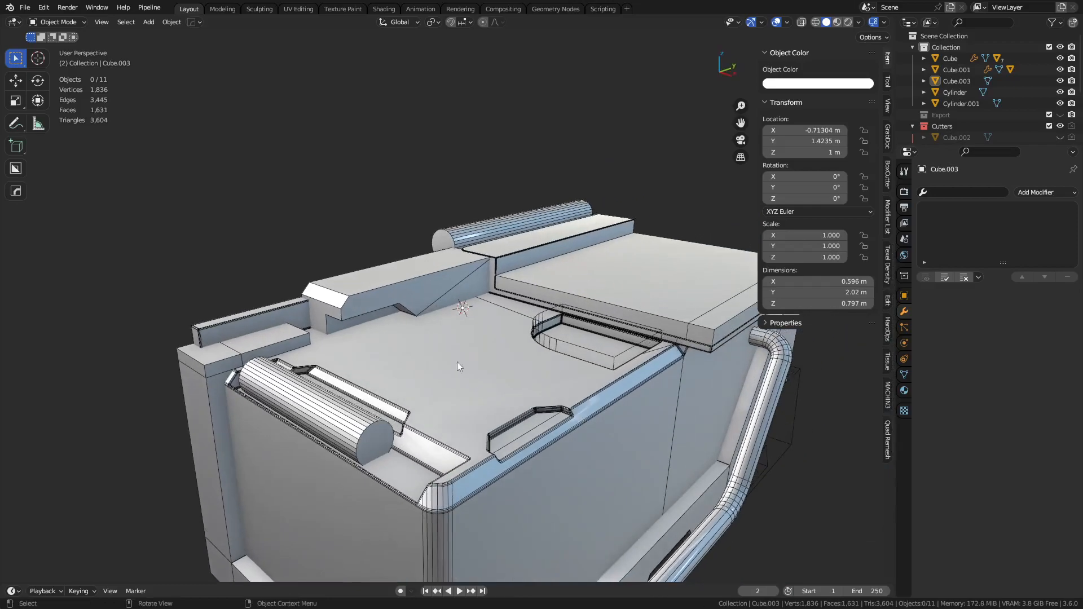
Add a cylinder at the 3D cursor, rotate it 90° to lie along Y, and scale it to about 0.226 m in diameter.
middle_drag(421, 346, 348, 354)
key(shift+a)
mouse_move(330, 340)
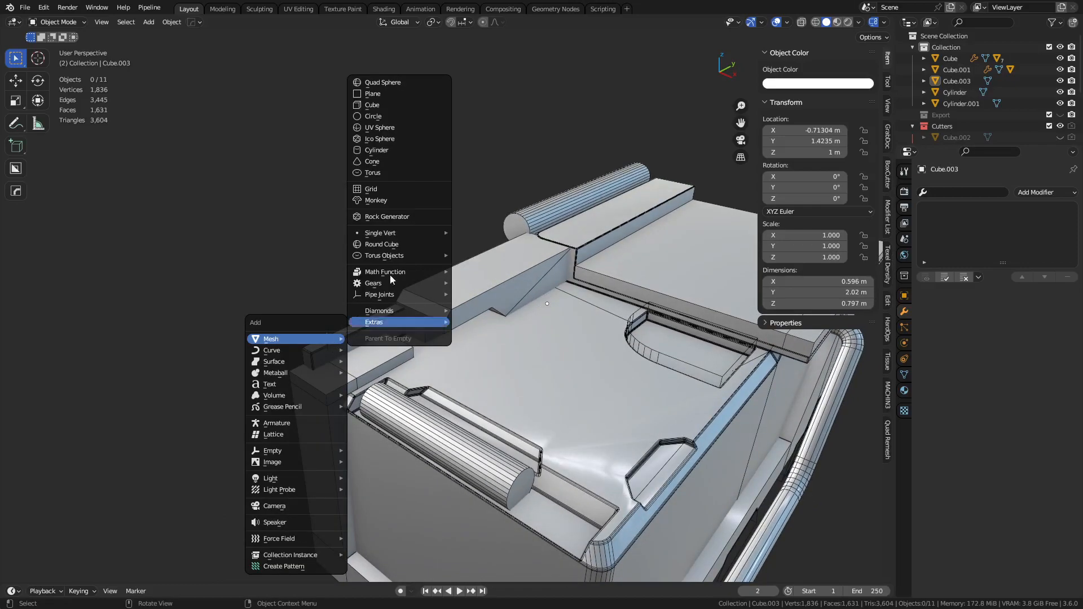
click(401, 151)
key(KP_3)
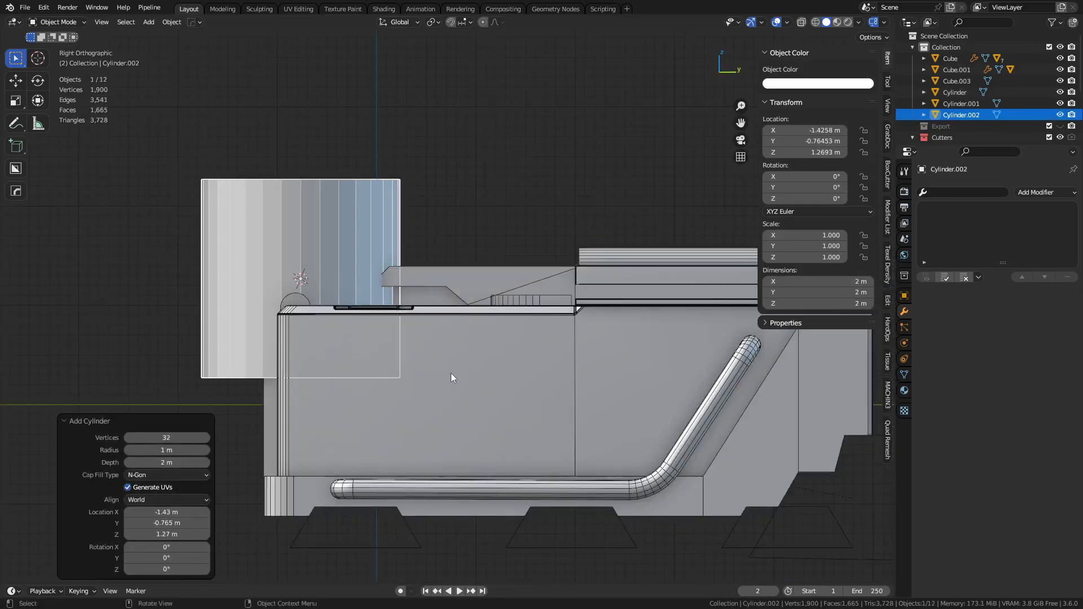
key(r)
ctrl+click(388, 149)
key(s)
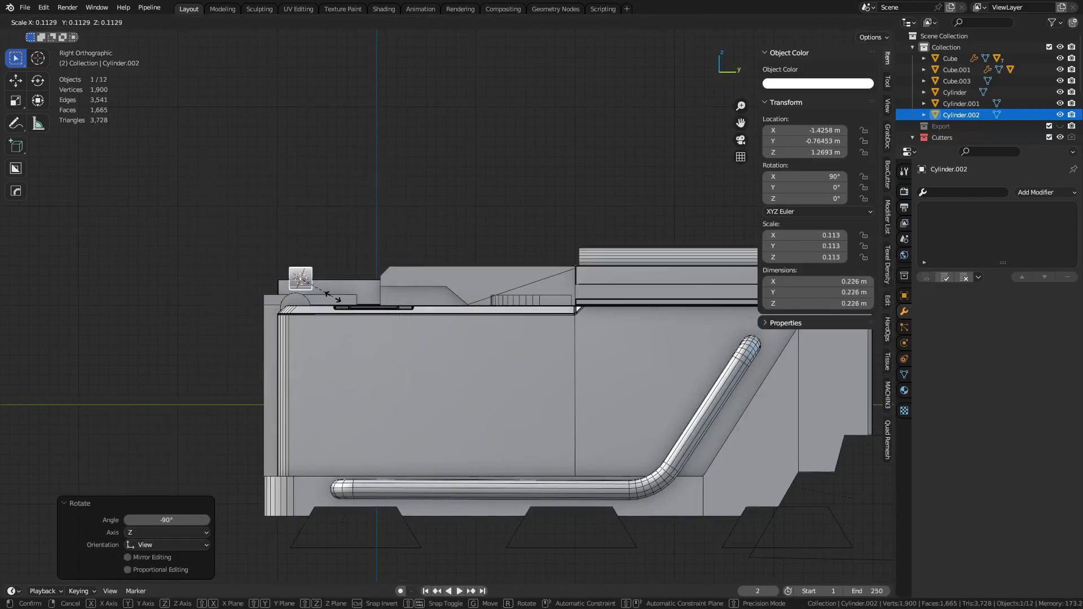
click(337, 297)
In X-ray vertex editing, move the small cylinder's rear end vertices along Y to reach the notched side block.
middle_drag(349, 322, 367, 371)
key(ctrl+Tab)
click(455, 371)
key(alt+z)
key(1)
drag(356, 360, 296, 276)
key(g)
key(y)
click(397, 281)
Move the small cylinder's front end vertices about 0.31 m forward along Y and leave Edit Mode.
key(alt+z)
drag(243, 361, 315, 268)
key(alt+z)
drag(235, 380, 314, 263)
key(g)
key(y)
click(285, 278)
key(alt+z)
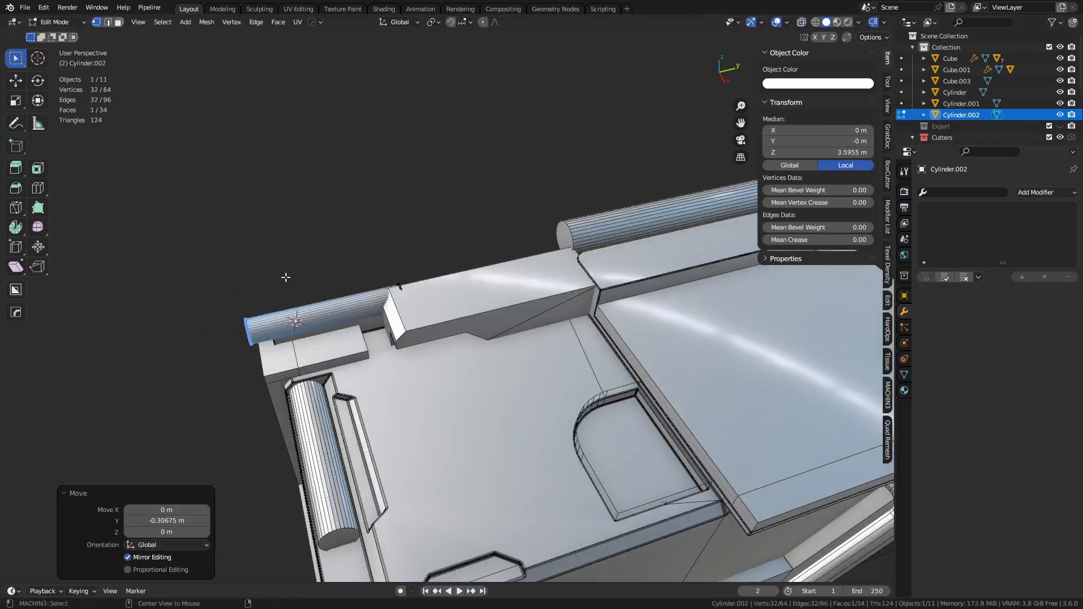
key(ctrl+Tab)
click(230, 253)
Extrude the side block's outer face outward about 0.14 m and bevel the vertical edge at its front corner.
middle_drag(360, 293, 475, 277)
click(475, 276)
key(ctrl+Tab)
click(504, 276)
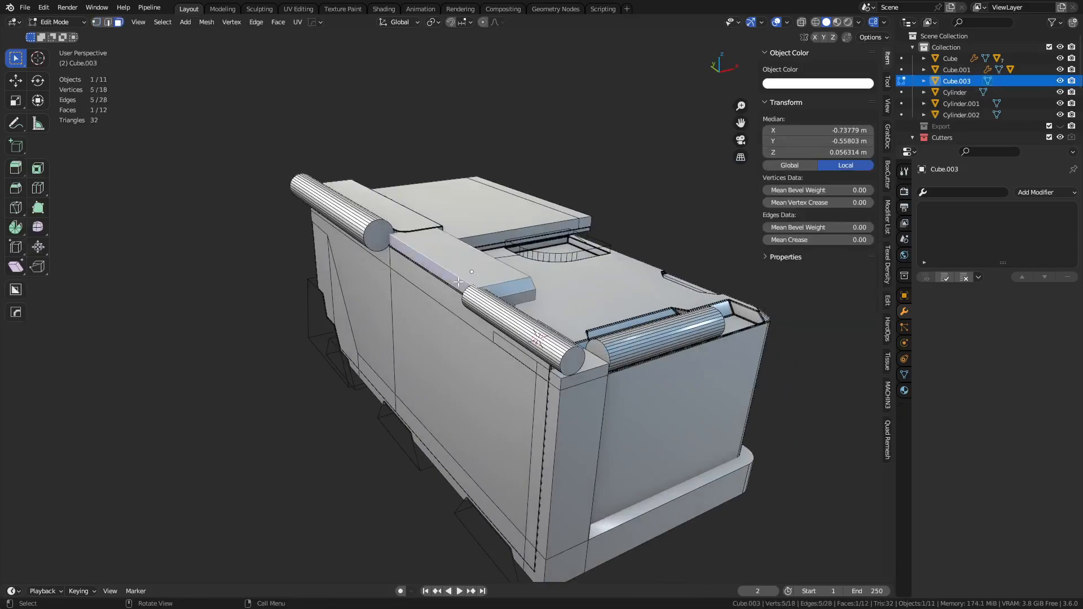
key(e)
click(508, 311)
key(2)
click(449, 357)
key(ctrl+b)
click(474, 359)
key(Tab)
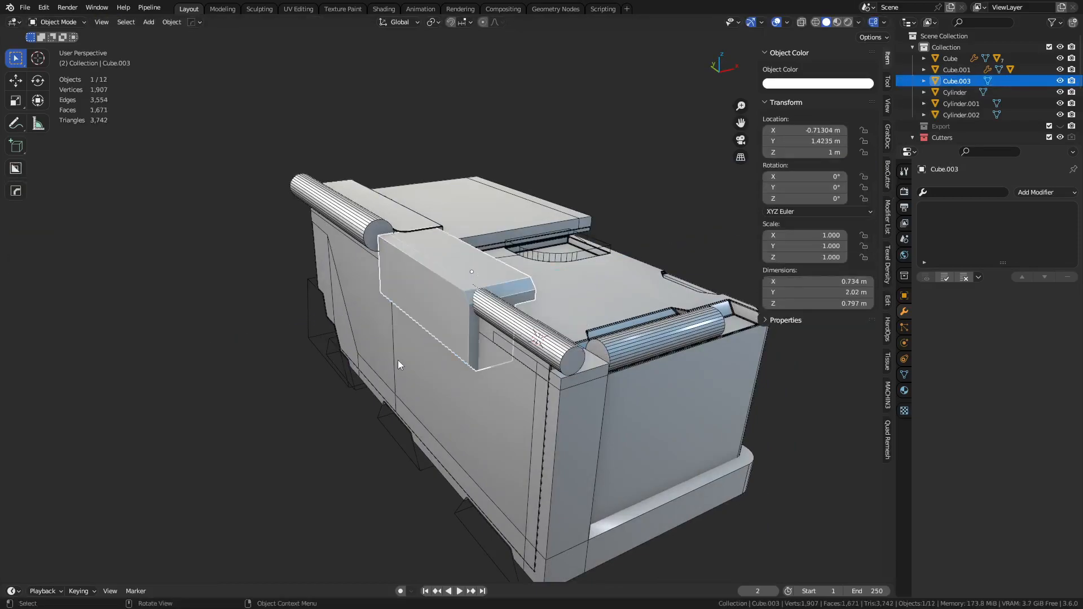
Cut a loop around the large rear cylinder and spread it with a bevel into two loops near the cylinder's ends.
key(alt+a)
scroll(590, 398, up, 5)
middle_drag(598, 380, 465, 272)
click(464, 272)
click(496, 239)
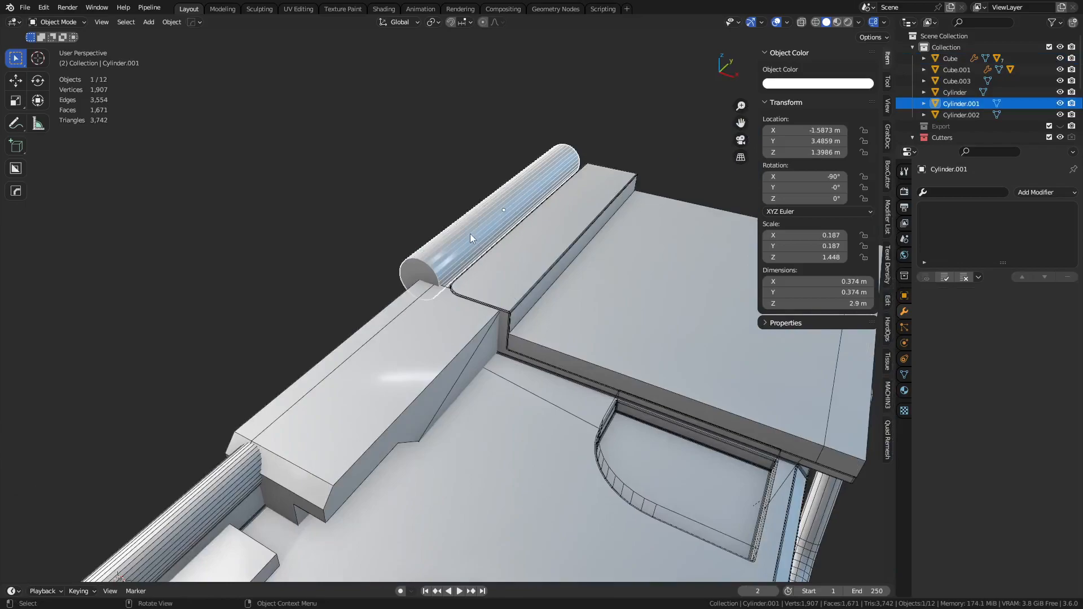
key(Tab)
middle_drag(471, 237, 462, 348)
click(387, 291)
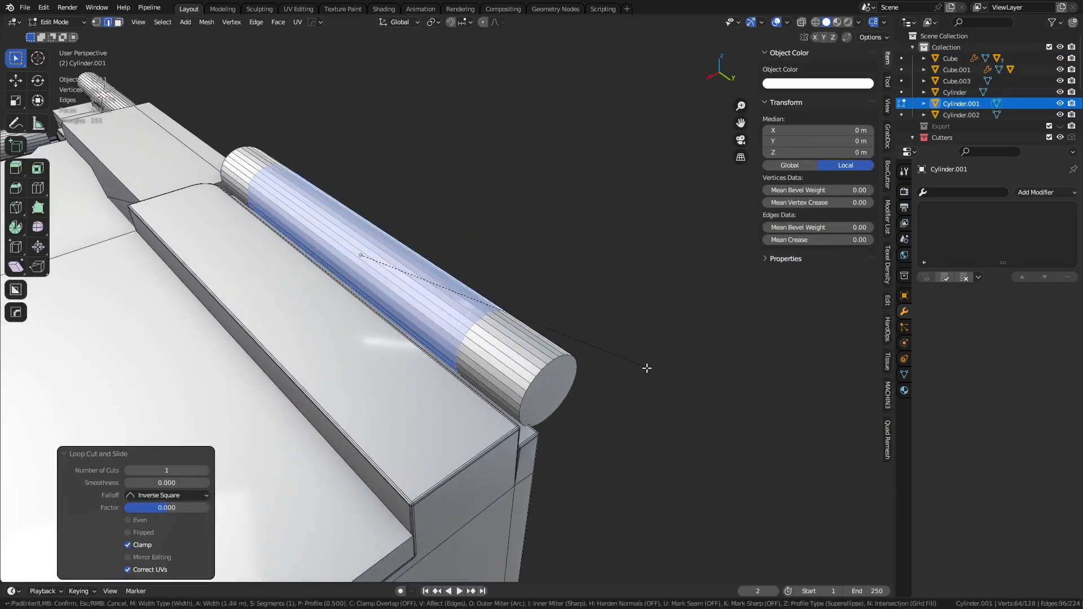
Select the narrow face bands at both ends of the rear cylinder and raise them into collars about 0.421 m in diameter.
alt+click(534, 366)
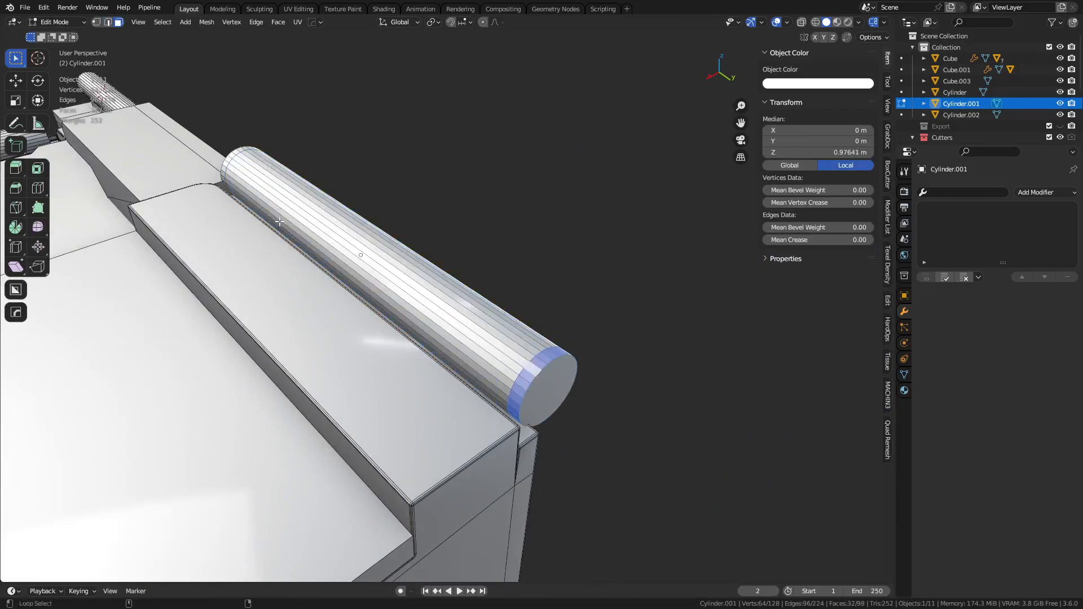
alt+shift+click(230, 160)
key(ctrl+z)
middle_drag(230, 161, 312, 171)
shift+middle_drag(311, 171, 382, 304)
key(i)
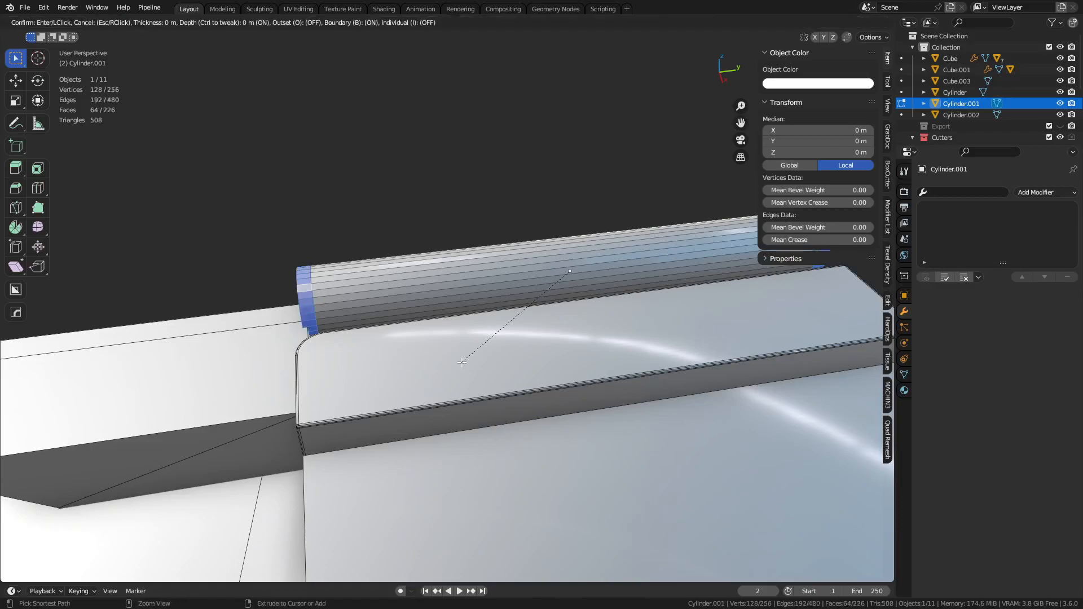
click(454, 381)
key(ctrl+Tab)
click(359, 380)
key(alt+a)
Move the side block's rear end face backward along Y beneath the rear cylinder, making the block about 4.84 m long.
middle_drag(370, 343, 566, 388)
shift+middle_drag(566, 388, 549, 374)
scroll(511, 382, up, 3)
click(478, 371)
middle_drag(480, 372, 426, 344)
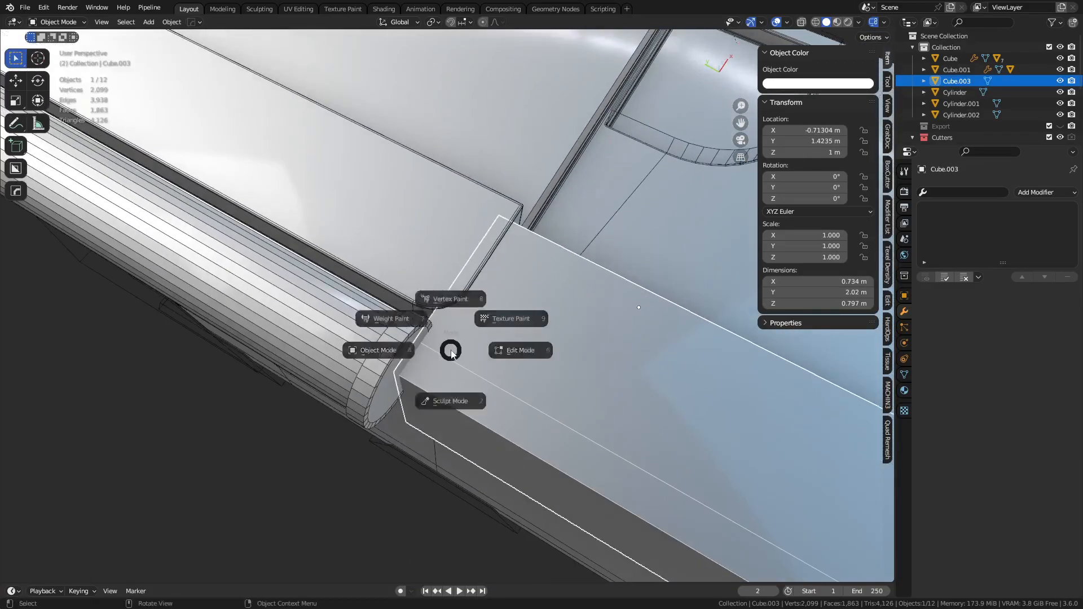
key(Tab)
key(alt+z)
click(459, 324)
key(alt+z)
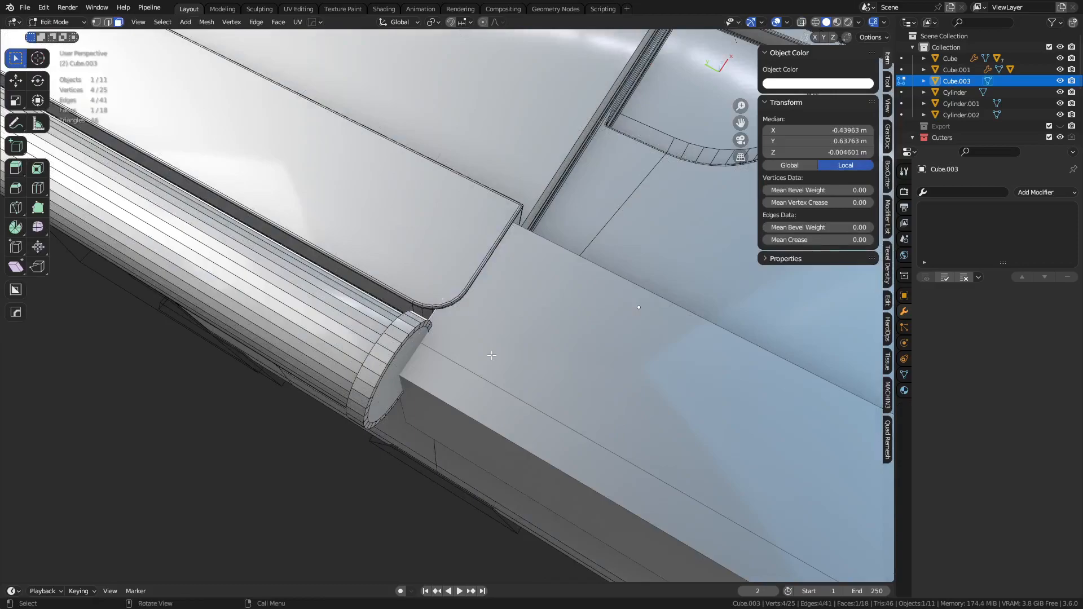
scroll(484, 351, down, 2)
key(g)
key(y)
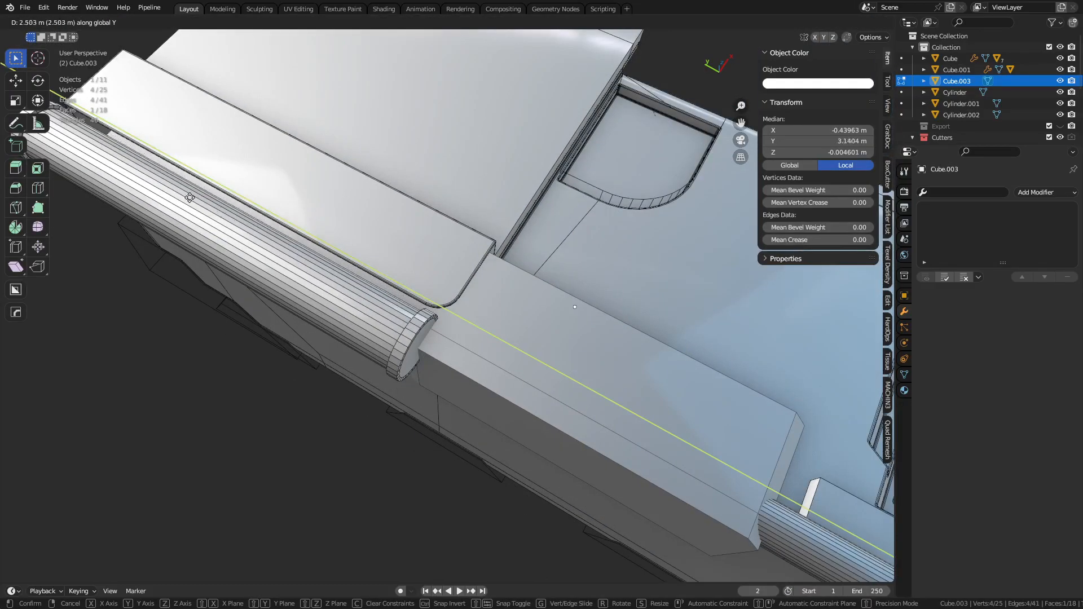
click(155, 188)
key(Tab)
key(a)
key(a)
middle_drag(445, 438, 413, 410)
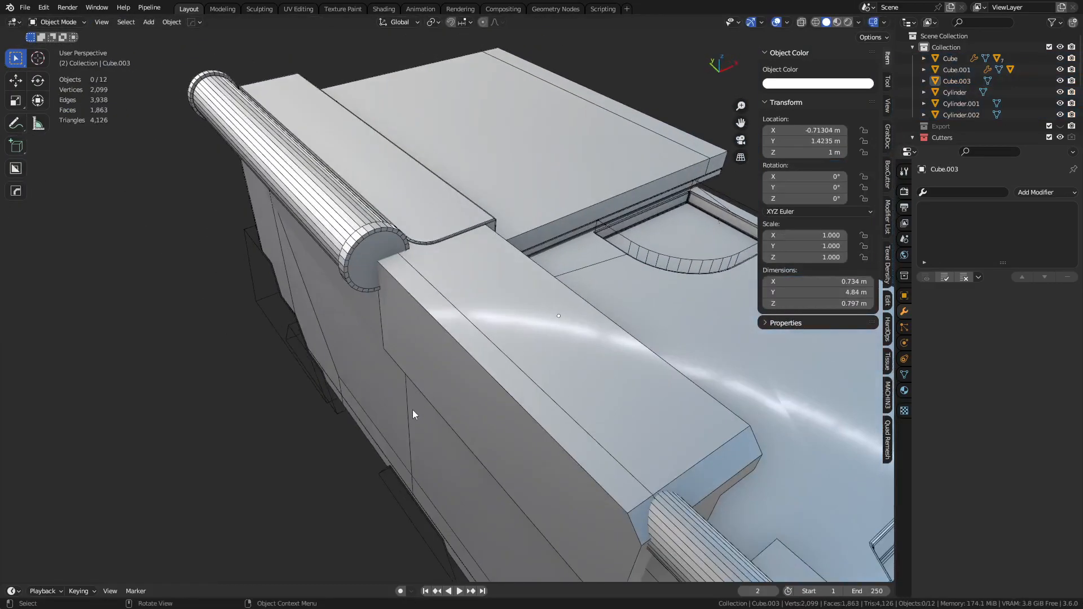
Duplicate the collared rear cylinder in place and scale the copy by about 1.071 in X and Z, keeping its Y length.
click(377, 277)
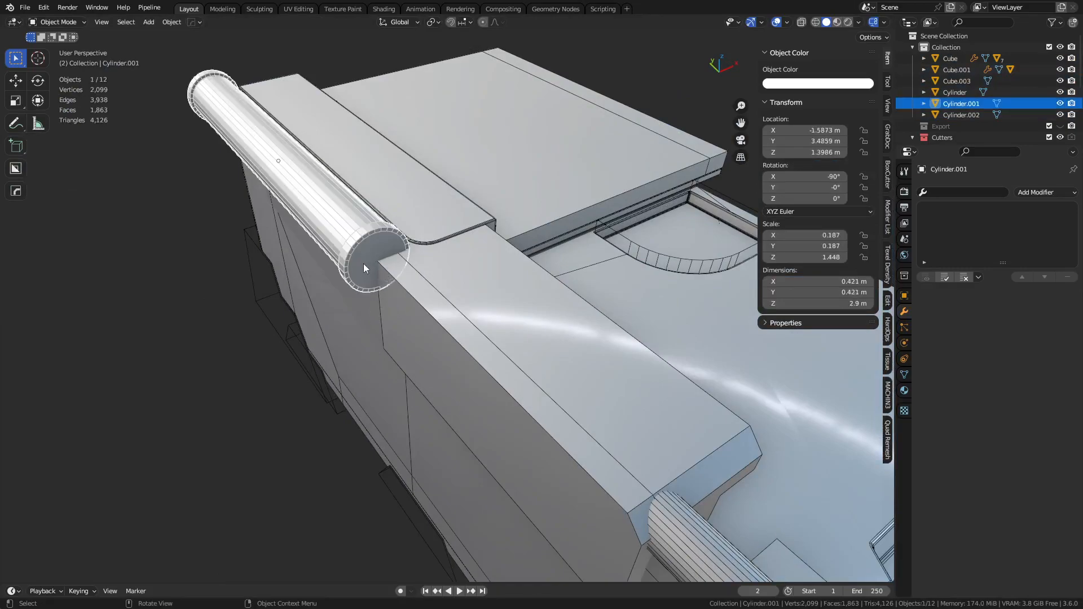
key(shift+d)
key(Escape)
key(s)
key(shift+y)
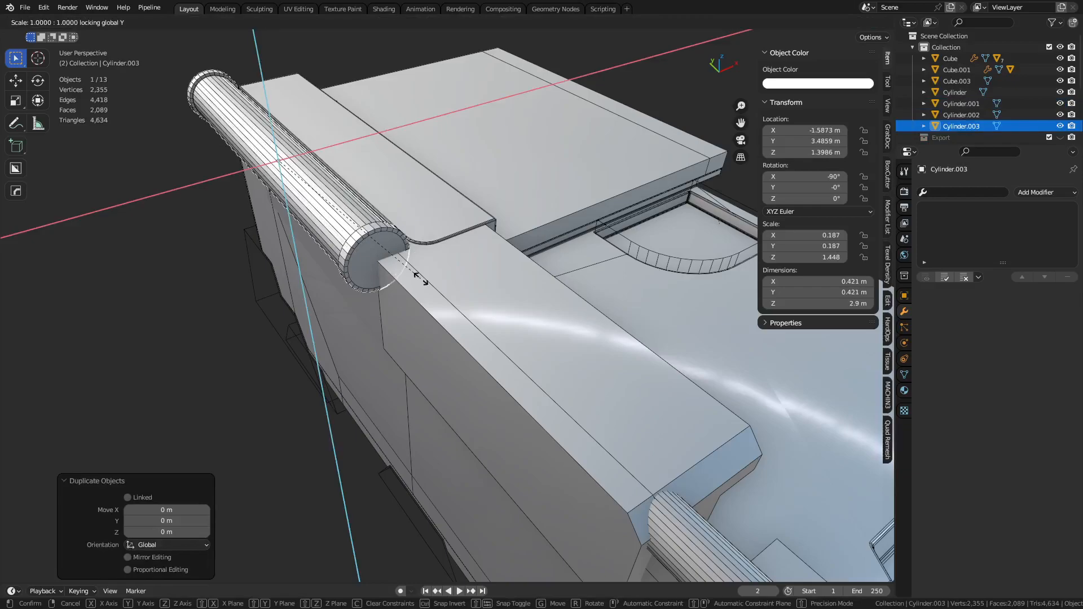
click(561, 315)
Subtract the enlarged cylinder copy from the side block with a Hard Ops Difference boolean.
key(ctrl+Tab)
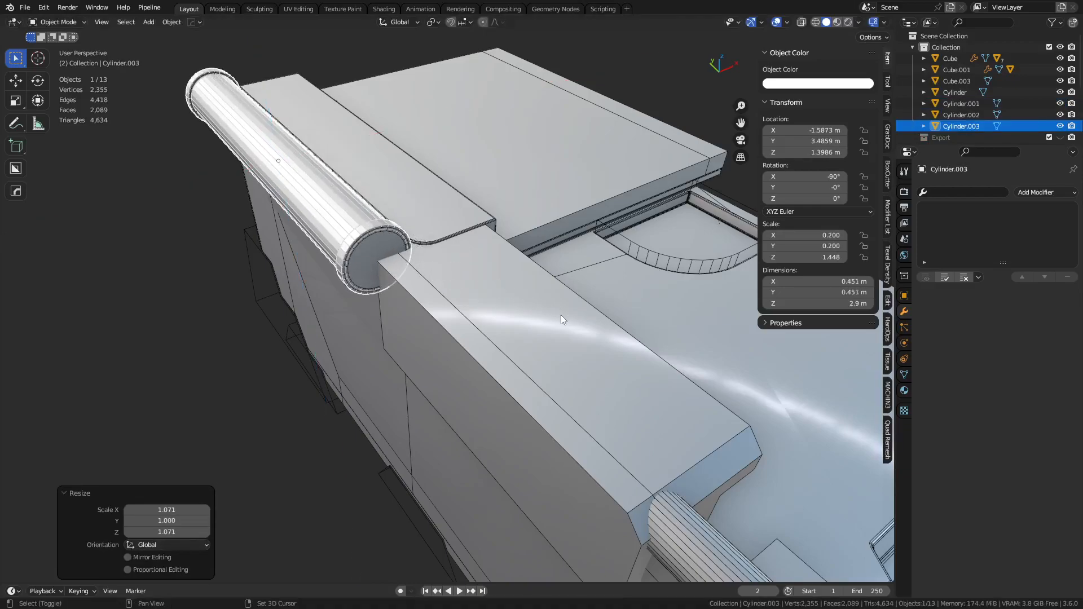
shift+click(455, 326)
key(ctrl+KP_Subtract)
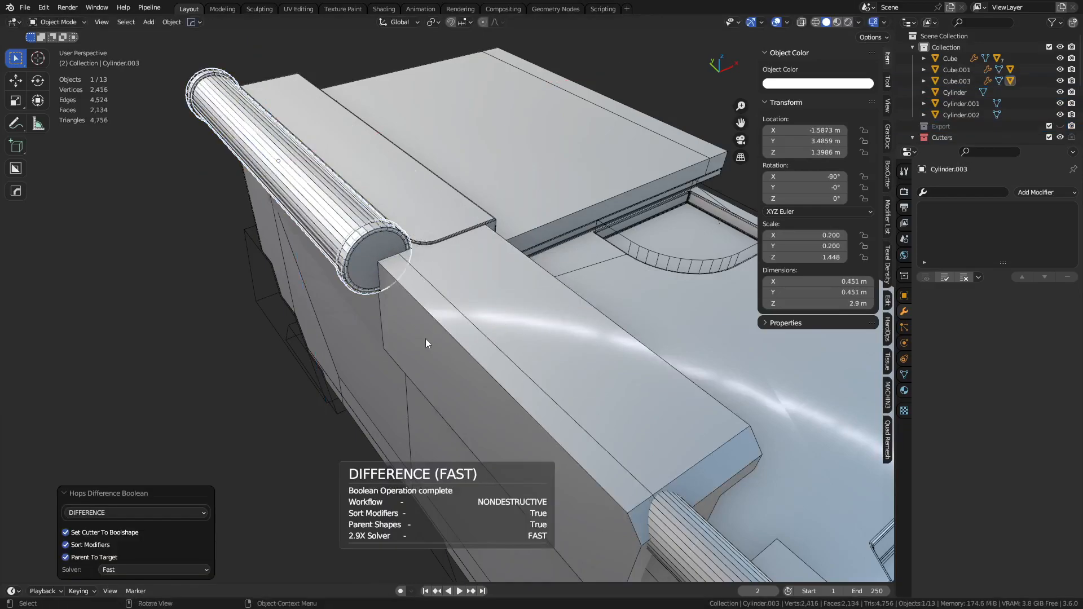
middle_drag(427, 343, 483, 354)
Hide the cutters and shift the collared rear cylinder about -0.02 m in X and 0.013 m in Y.
click(446, 313)
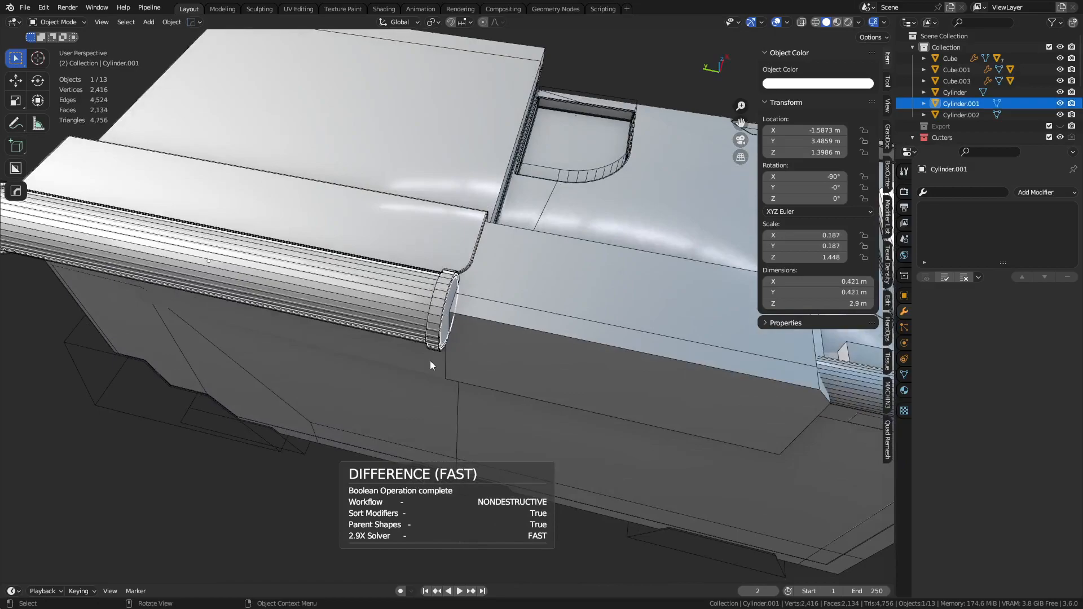
click(438, 347)
key(1)
click(406, 313)
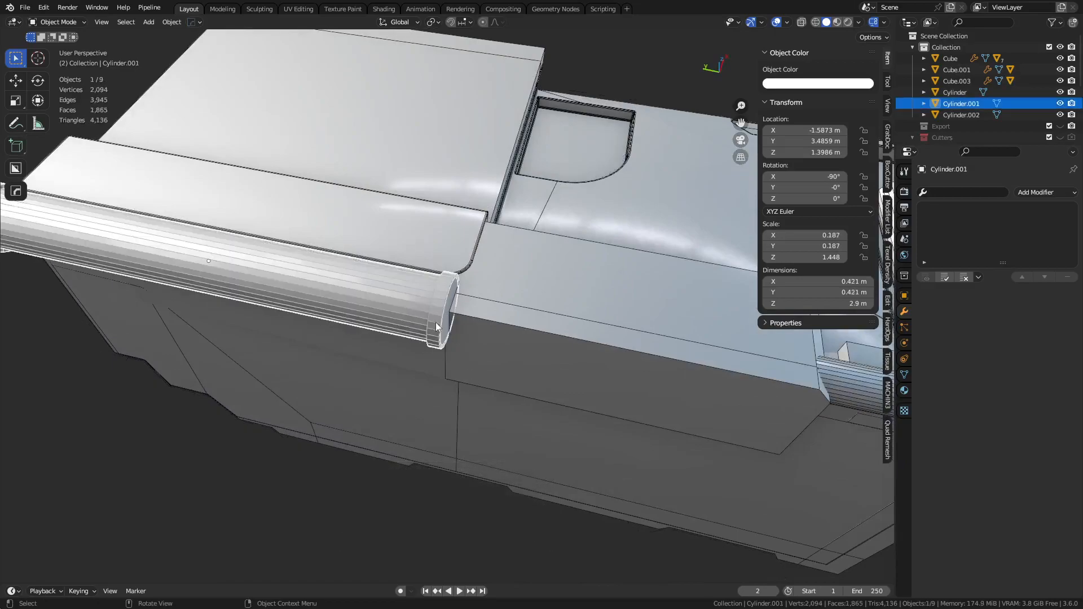
key(g)
key(x)
click(427, 347)
key(g)
key(x)
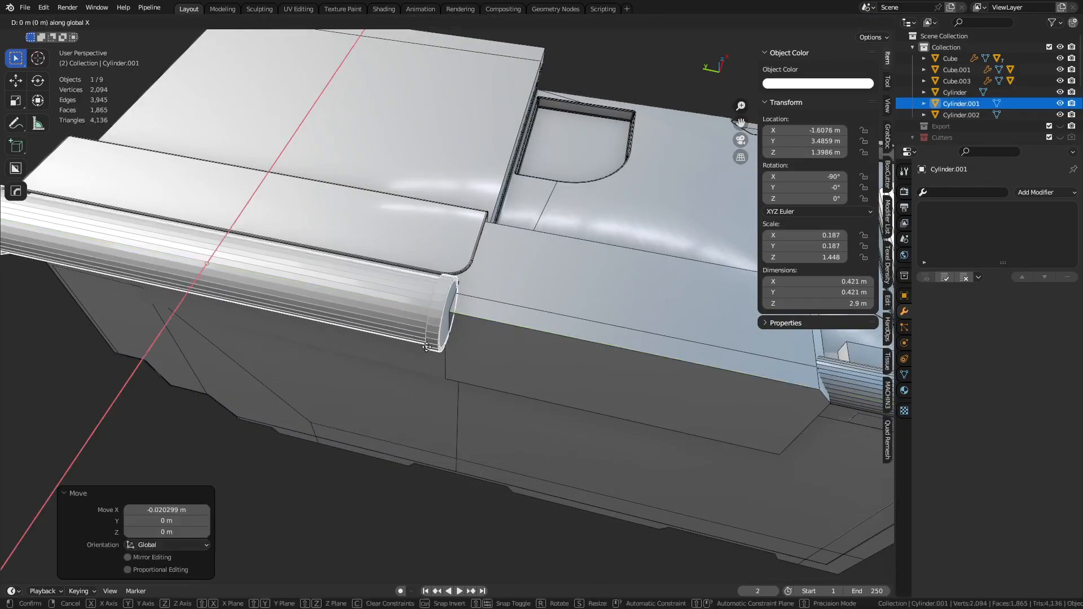
click(408, 341)
key(a)
key(a)
middle_drag(477, 377, 553, 438)
Bring up the side block's boolean cutter cylinder and dissolve the surplus edge loops at its end collars.
key(KP_7)
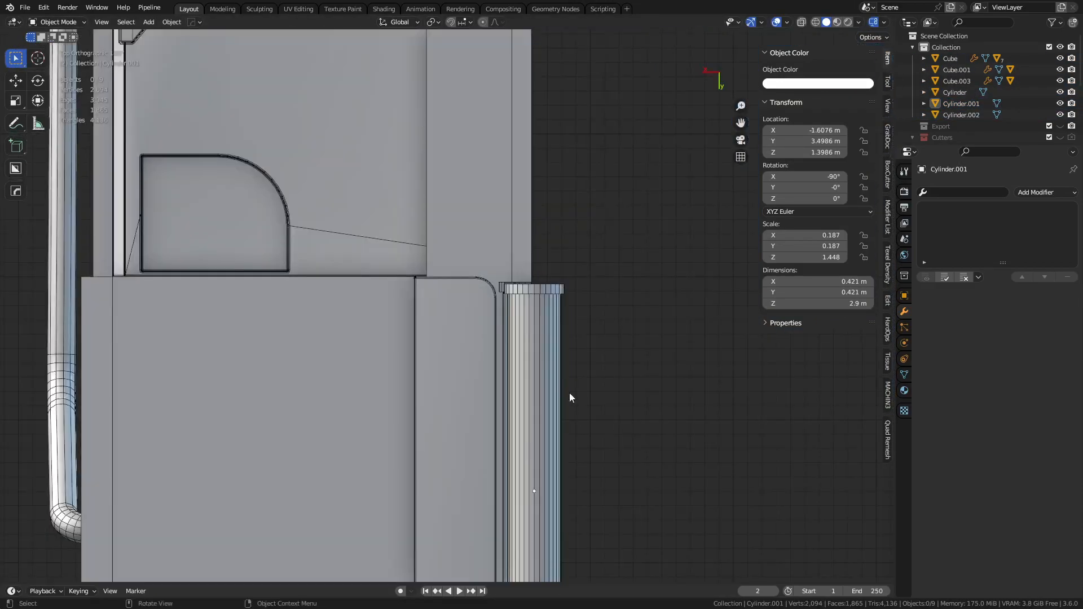
click(493, 361)
click(503, 291)
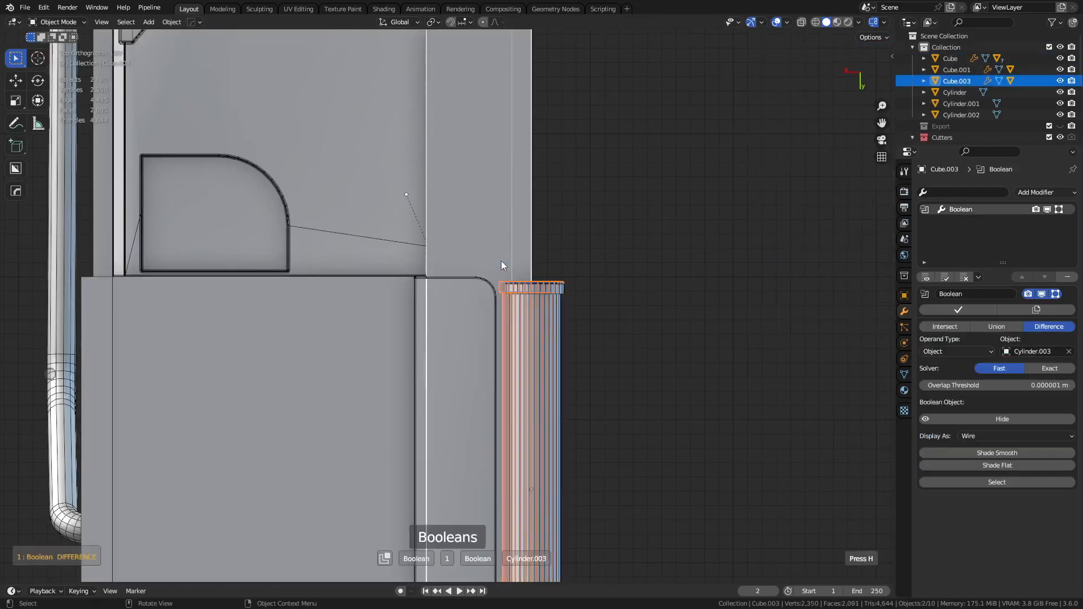
key(Tab)
middle_drag(535, 312, 444, 271)
alt+click(411, 263)
key(2)
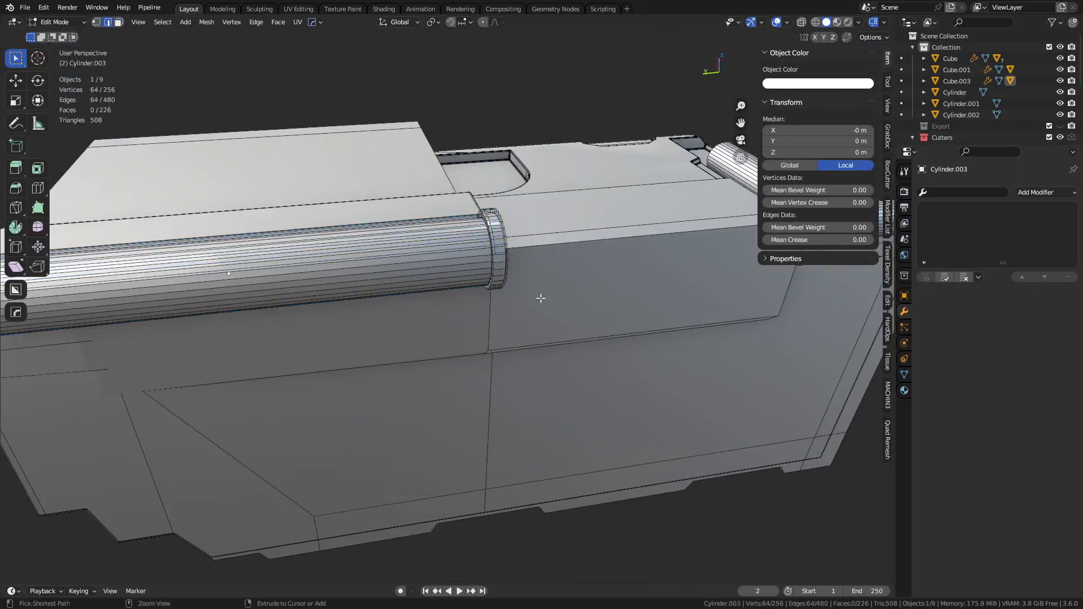
key(ctrl+x)
scroll(520, 315, up, 2)
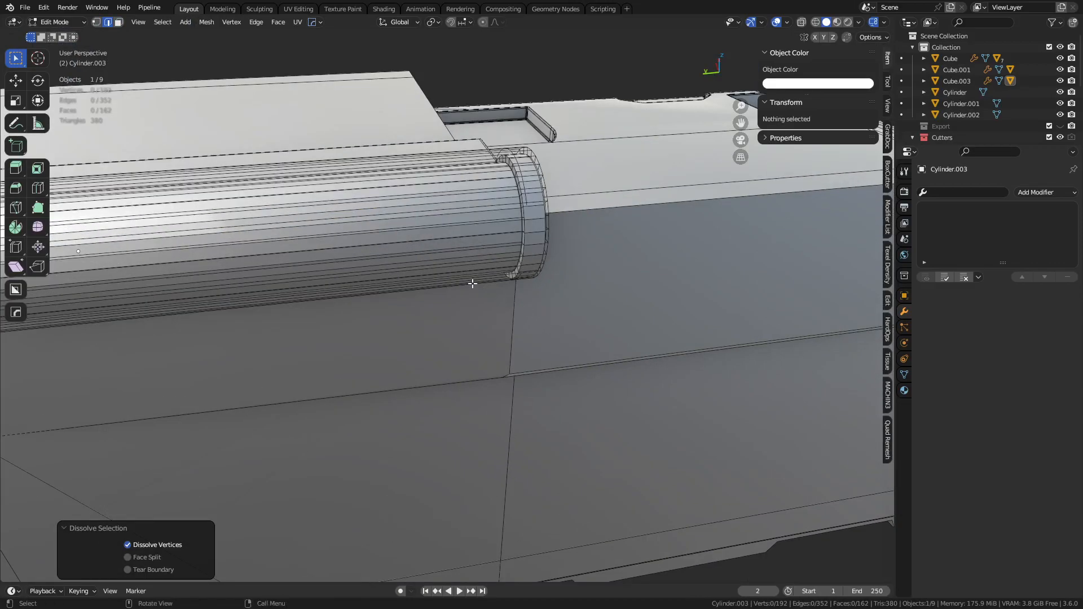
alt+click(412, 229)
key(ctrl+x)
key(Tab)
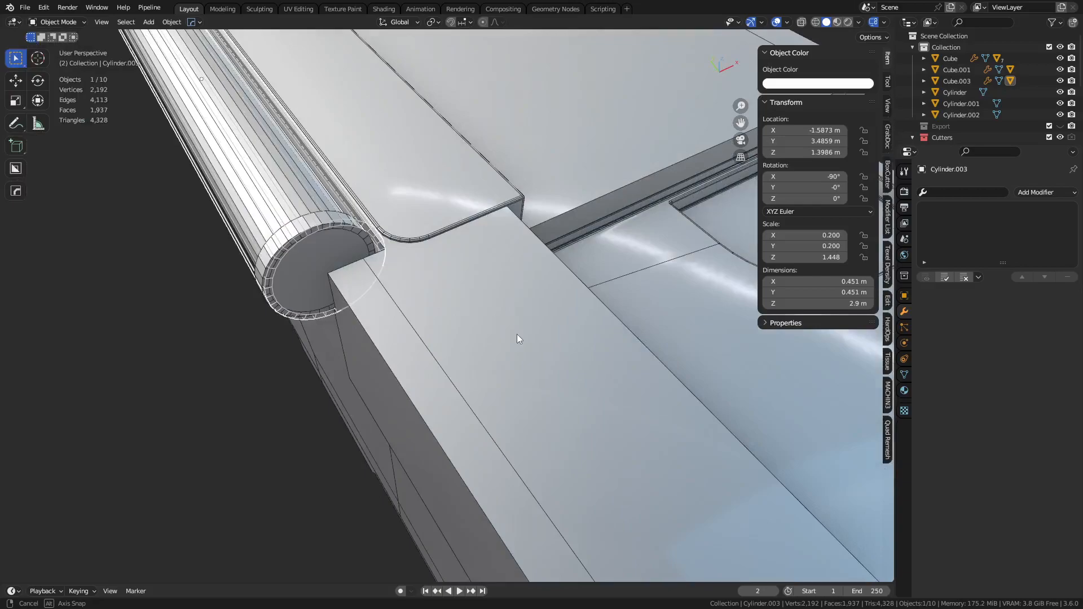
Enlarge the cutter cylinder to about 0.477 m in diameter without changing its length along Y, then deselect everything.
key(s)
key(shift+y)
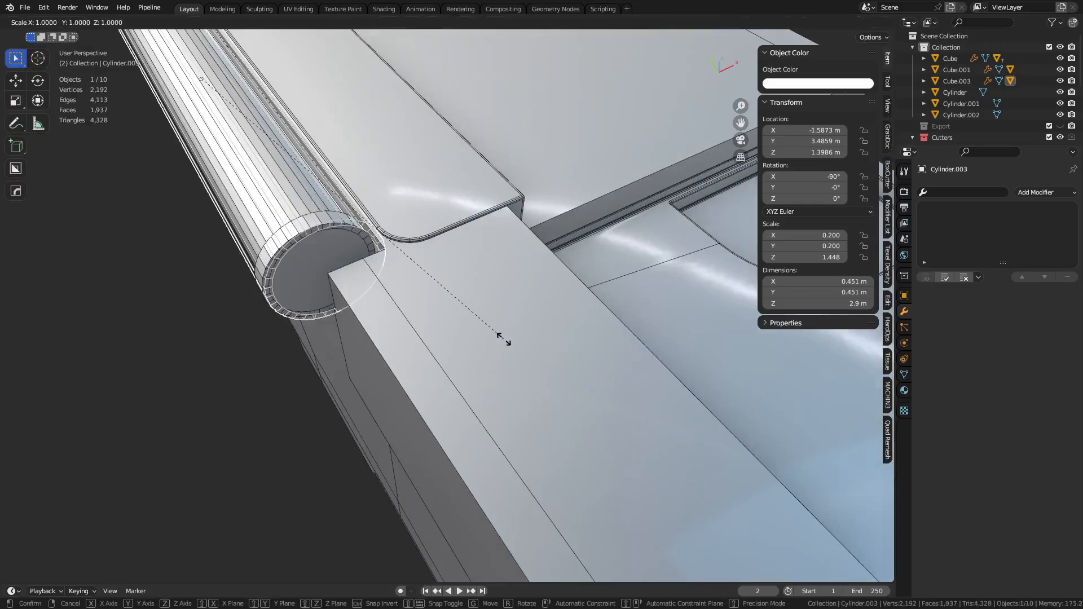
click(768, 380)
key(alt+a)
Bevel the side block's long outer top edge and the connected front corner edges by about 0.07 m.
click(400, 341)
scroll(400, 340, down, 3)
shift+middle_drag(620, 443, 582, 372)
key(Tab)
click(504, 460)
ctrl+click(481, 400)
key(ctrl+b)
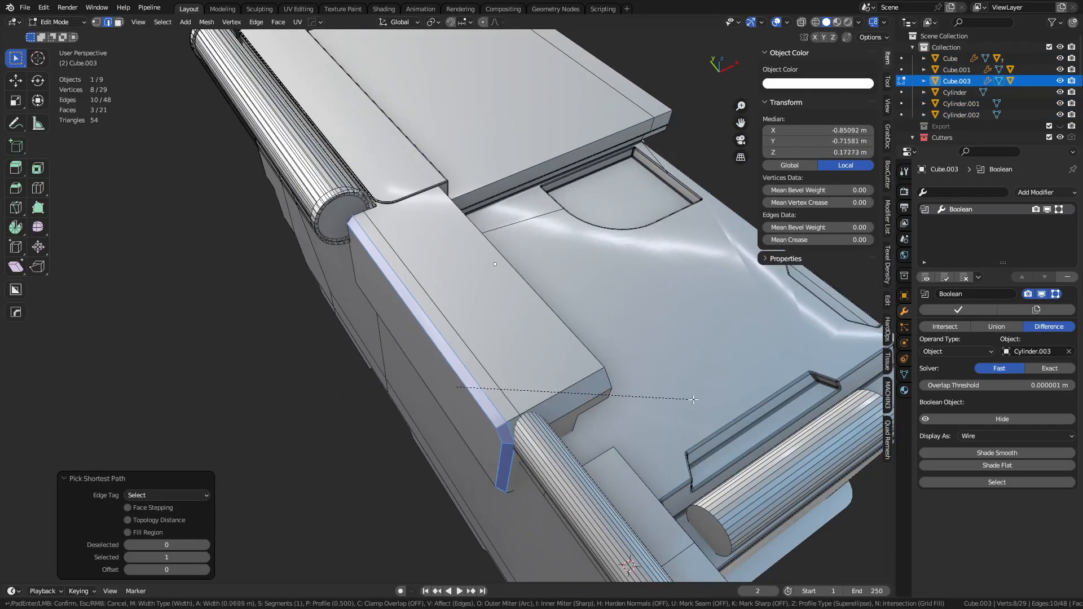
click(682, 399)
key(Tab)
Examine the side block's beveled edges and the fit of its cut around the rear cylinder's collar.
middle_drag(535, 396, 593, 355)
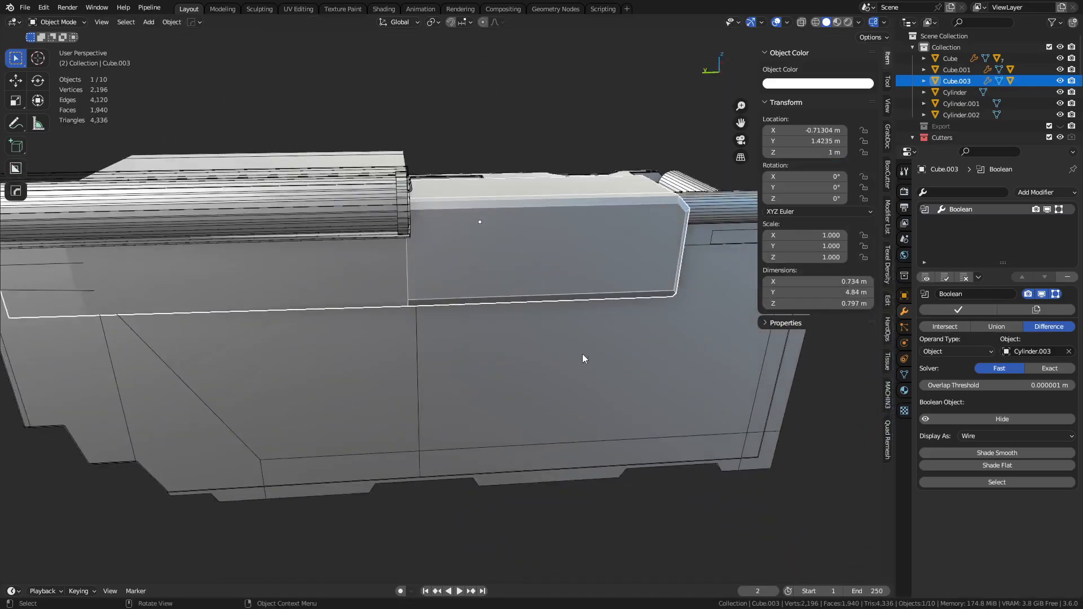
middle_drag(506, 250, 613, 295)
key(ctrl+Tab)
click(553, 358)
middle_drag(499, 406, 573, 438)
key(alt+z)
key(alt+z)
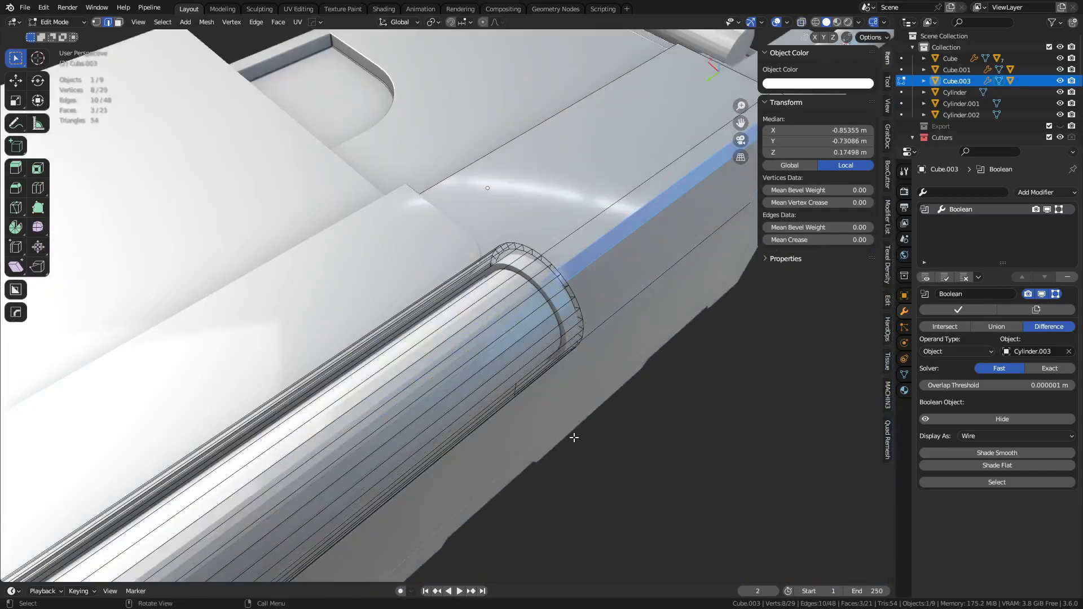
key(Tab)
Select the boolean cutter cylinder around the rear cylinder and hide it.
click(527, 403)
scroll(552, 428, down, 3)
scroll(552, 428, down, 1)
key(h)
middle_drag(683, 408, 570, 348)
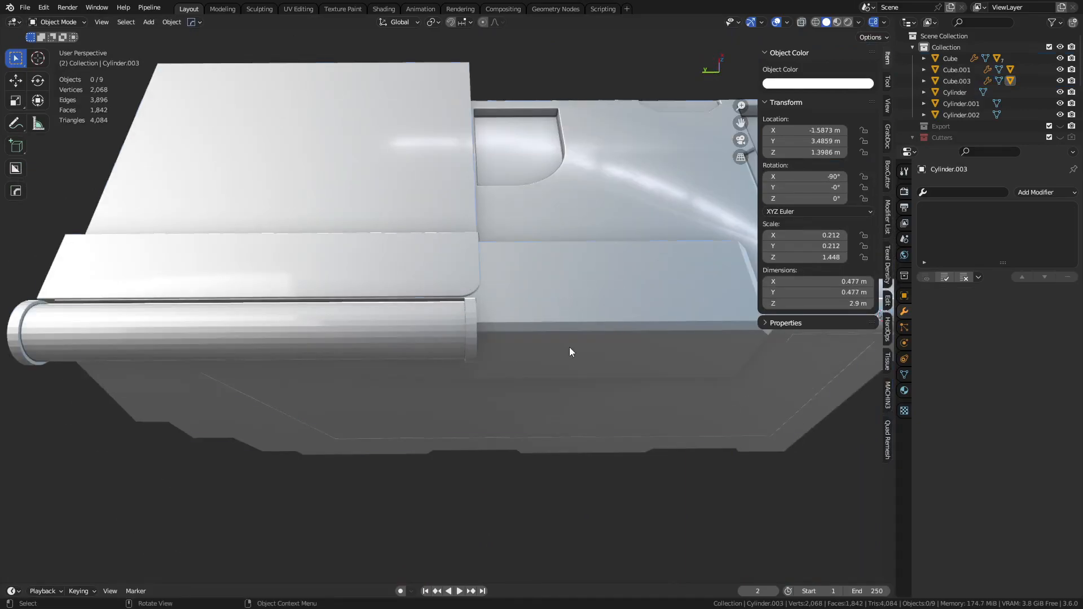
Apply smooth shading to all visible objects, deselect them, and turn the wireframe overlay back on.
key(a)
right_click(568, 344)
mouse_move(567, 343)
click(558, 310)
click(598, 506)
scroll(677, 456, down, 4)
middle_drag(700, 443, 530, 379)
key(shift+w)
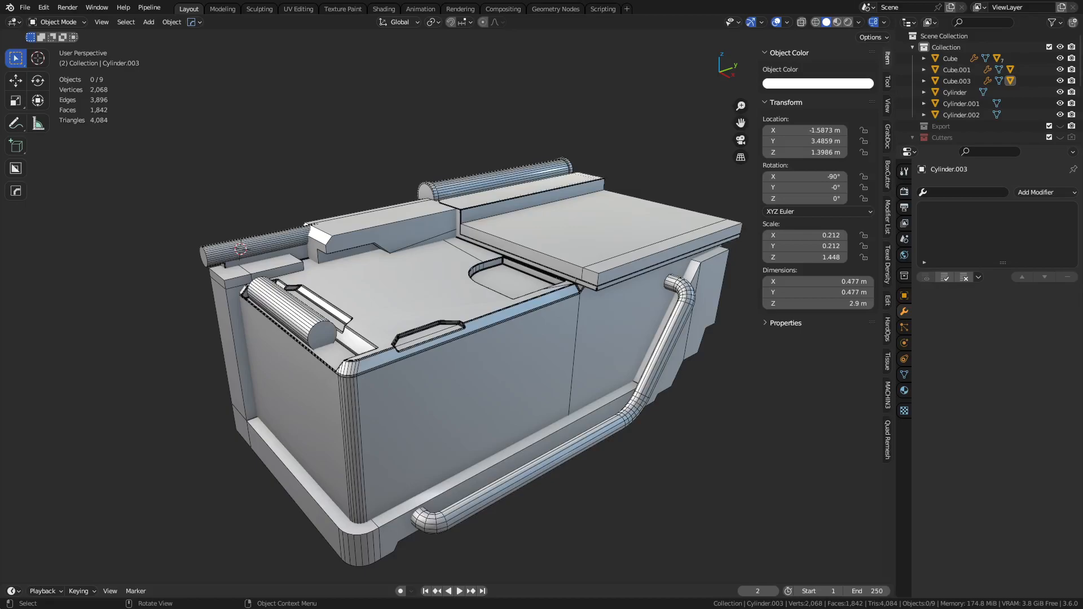
Cut a rectangular recess about 1.28 by 1.36 m into the main body's end face with BoxCutter, reaching down to the base ledge.
middle_drag(420, 499, 426, 410)
click(445, 420)
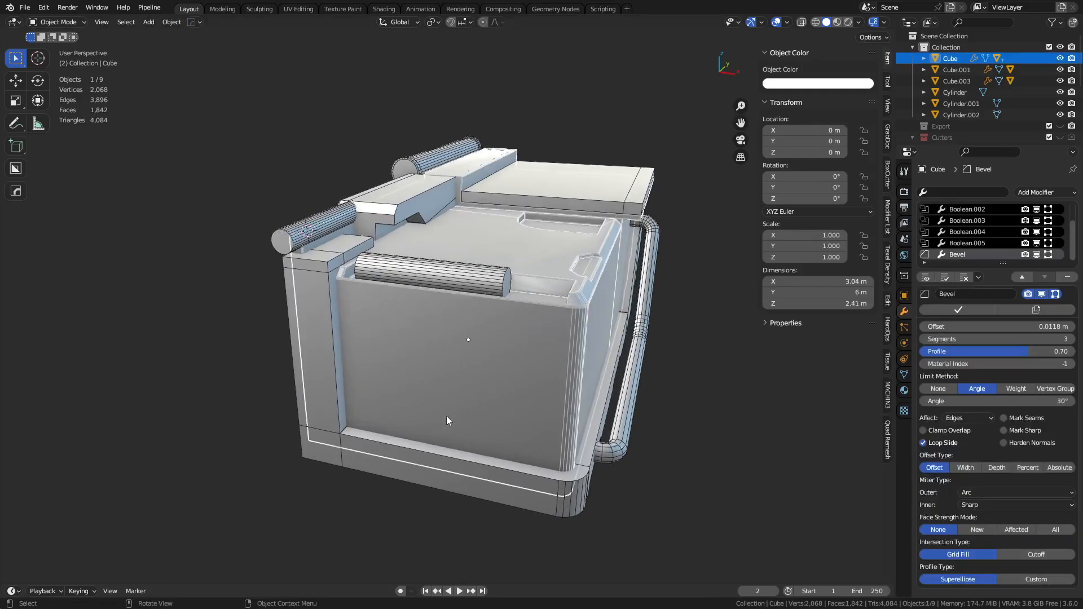
key(ctrl+d)
click(453, 388)
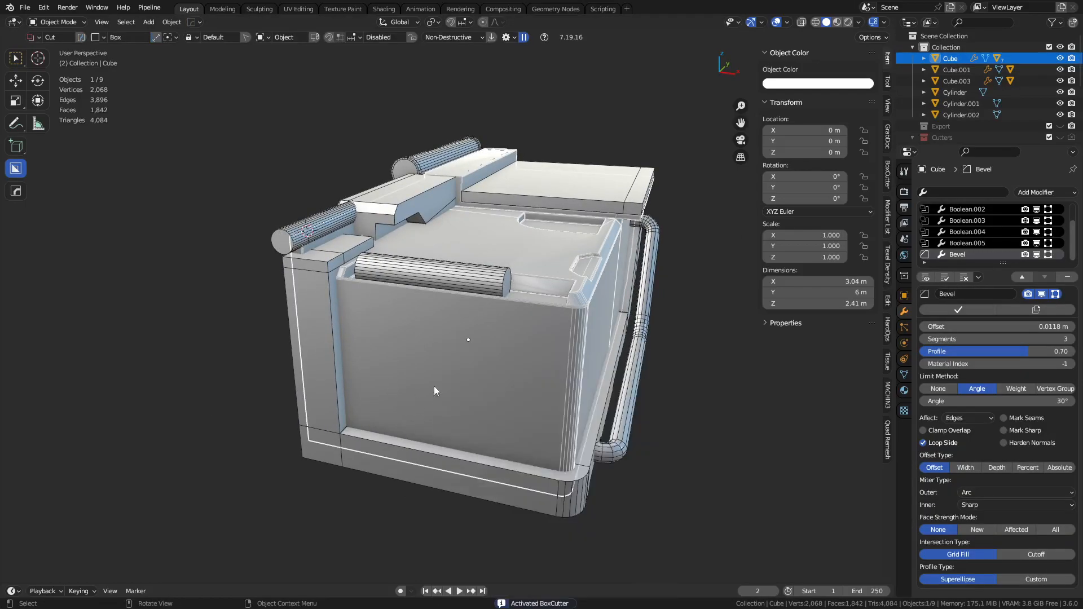
mouse_move(502, 340)
mouse_down()
mouse_move(394, 451)
mouse_move(377, 442)
mouse_up()
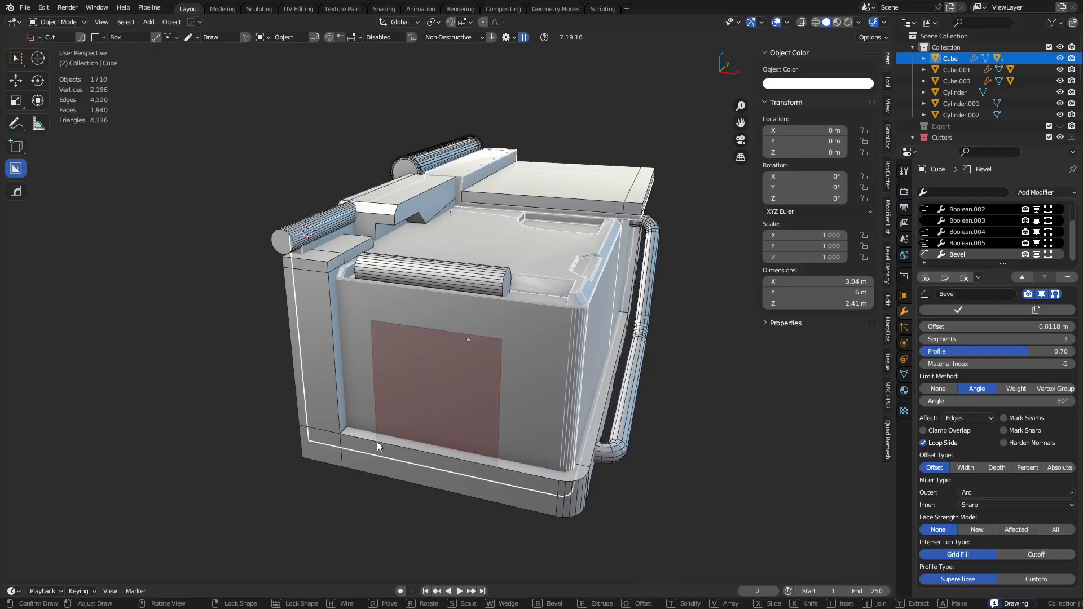
click(387, 435)
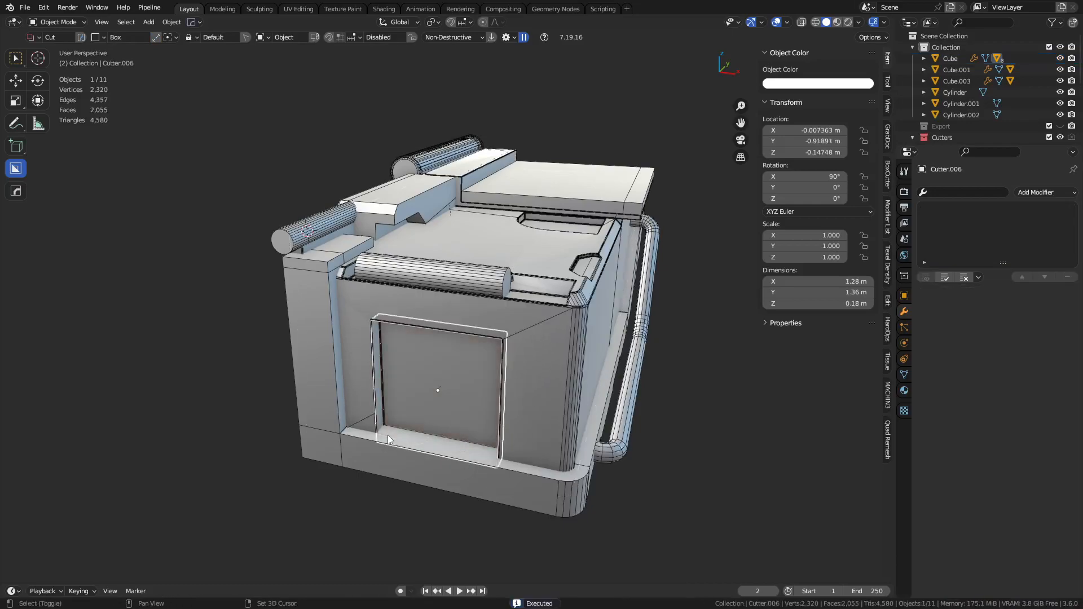
Bevel the recess cutter's two upper corner edges with a single-segment chamfer about 0.334 m wide.
click(458, 403)
key(ctrl+Tab)
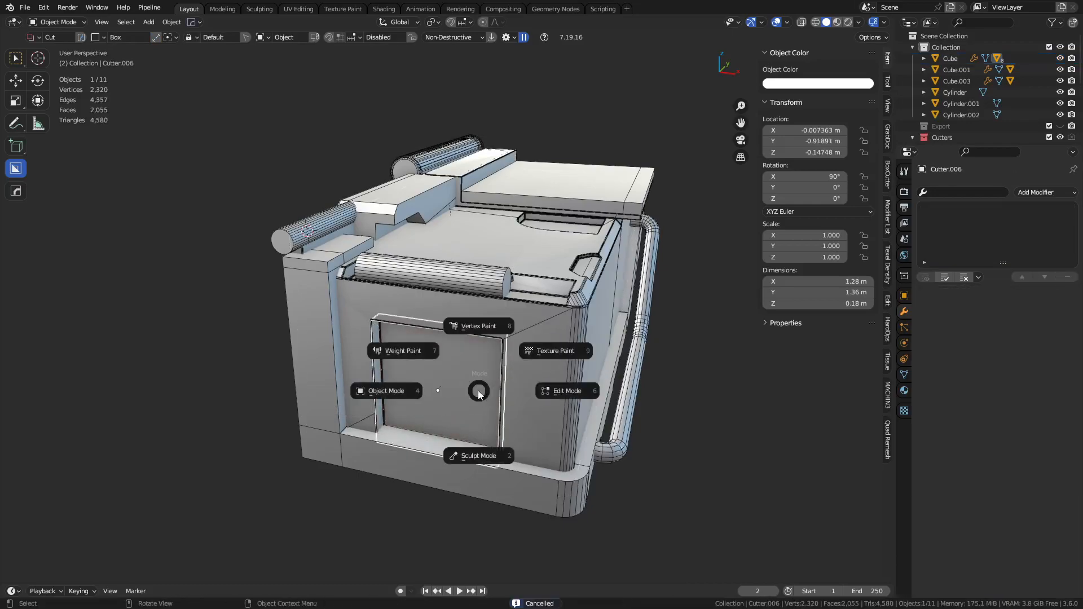
click(562, 392)
key(alt+z)
click(505, 334)
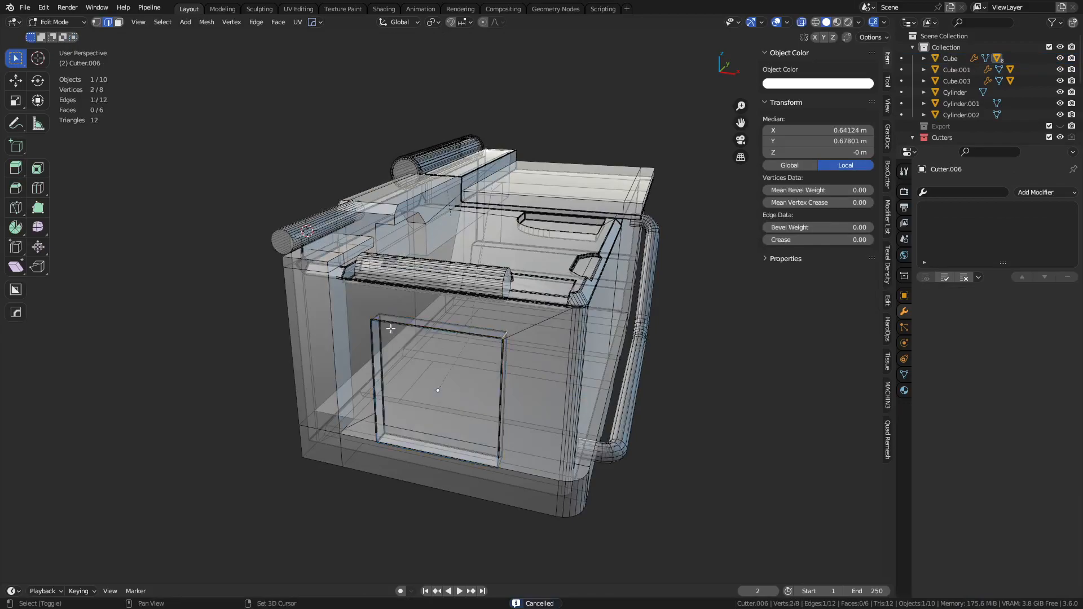
key(ctrl+b)
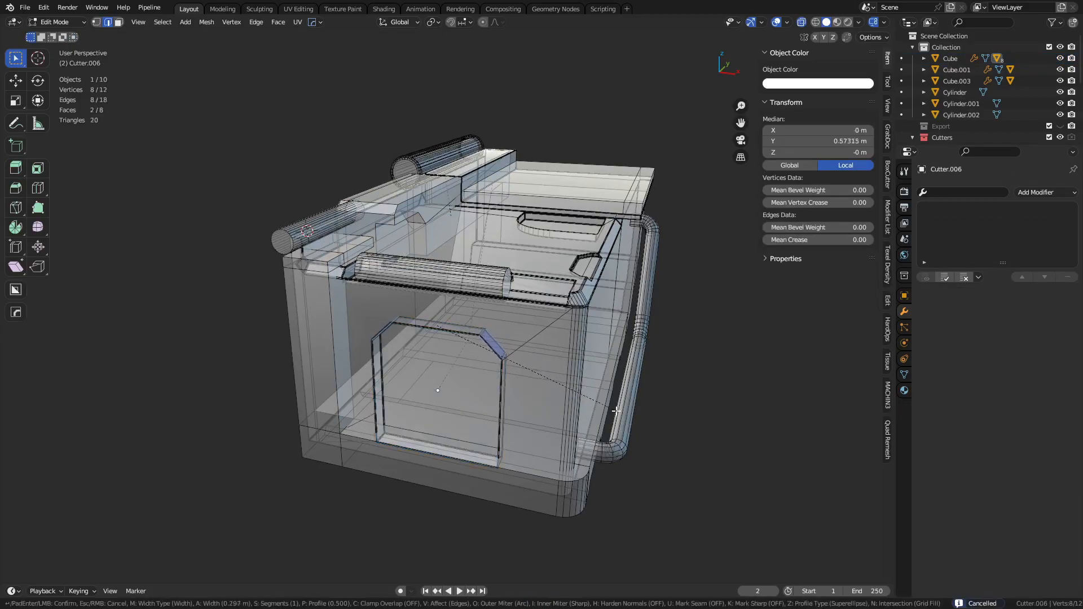
click(620, 413)
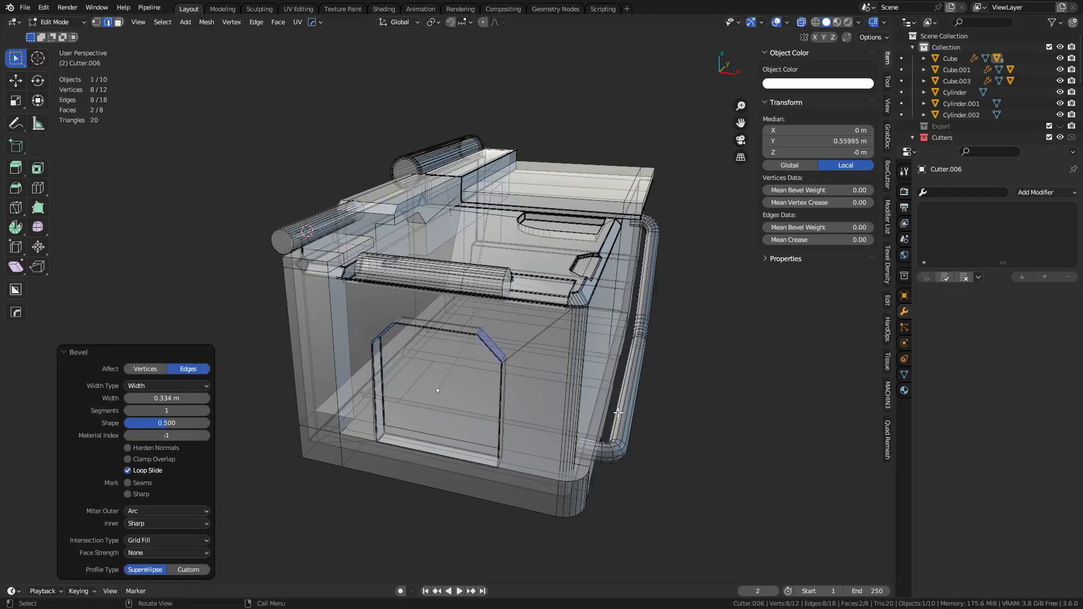
key(Tab)
key(alt+z)
Shift the recess cutter horizontally by about 0.05 m along X, keeping its height locked.
scroll(550, 442, up, 4)
middle_drag(551, 442, 487, 466)
key(g)
key(shift+z)
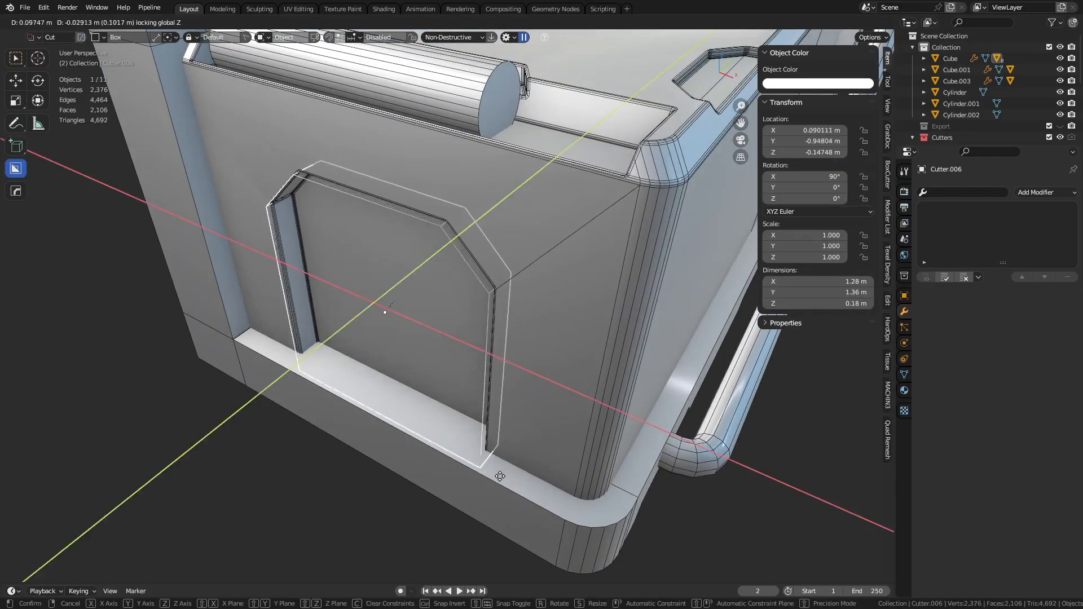
click(439, 438)
Place the 3D cursor at the recess cutter's centre and add a 32-vertex mesh cylinder there.
middle_drag(439, 439, 431, 380)
key(shift+s)
click(502, 383)
key(shift+a)
mouse_move(508, 366)
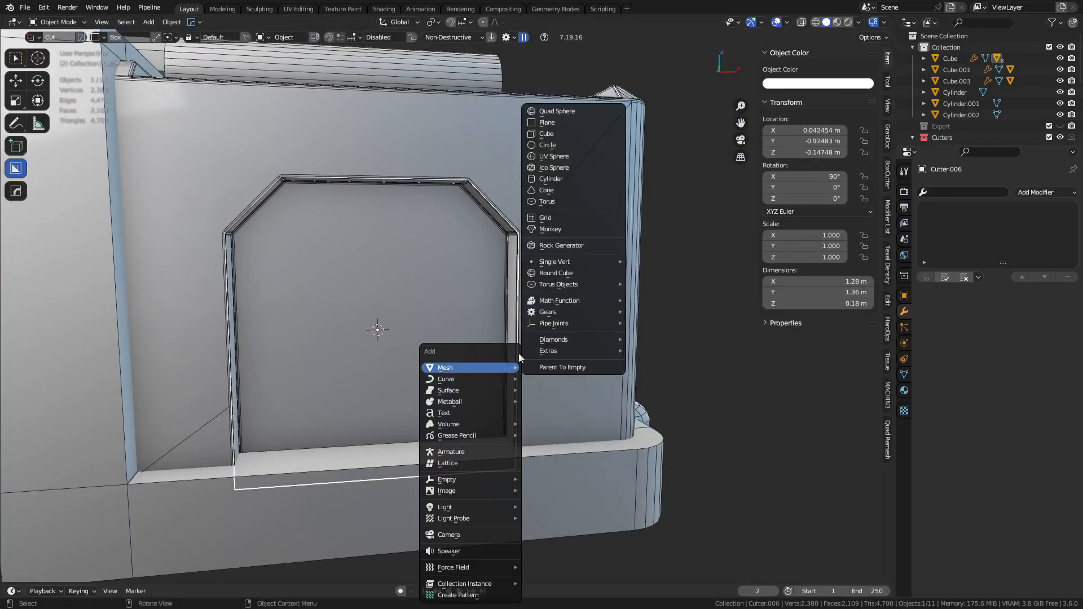
click(580, 181)
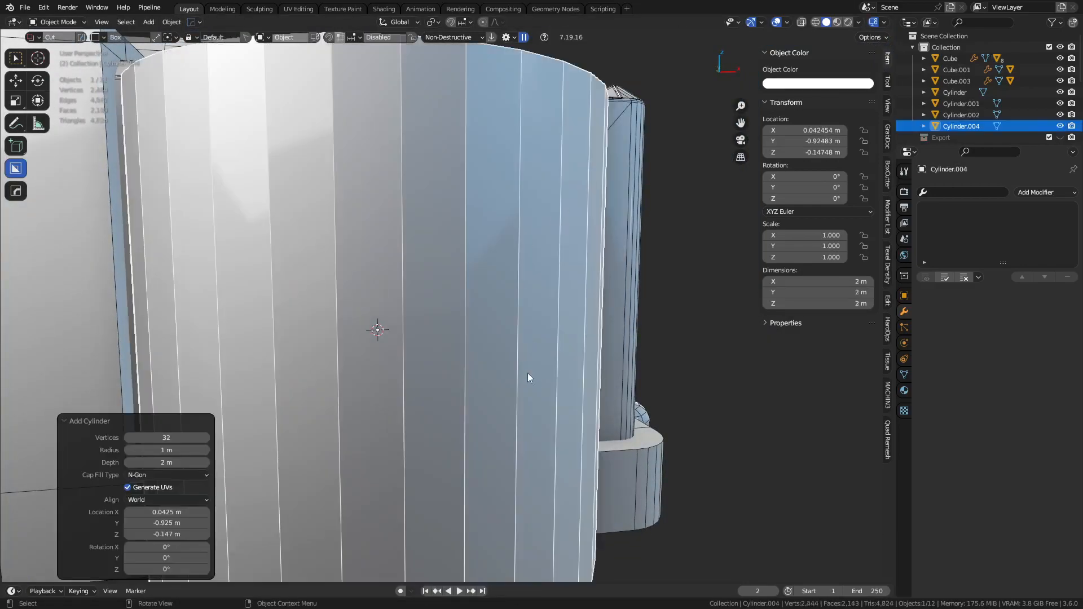
Rotate the new cylinder 90° in the side view and scale it down to about 0.28.
key(ctrl+KP_3)
text(r)
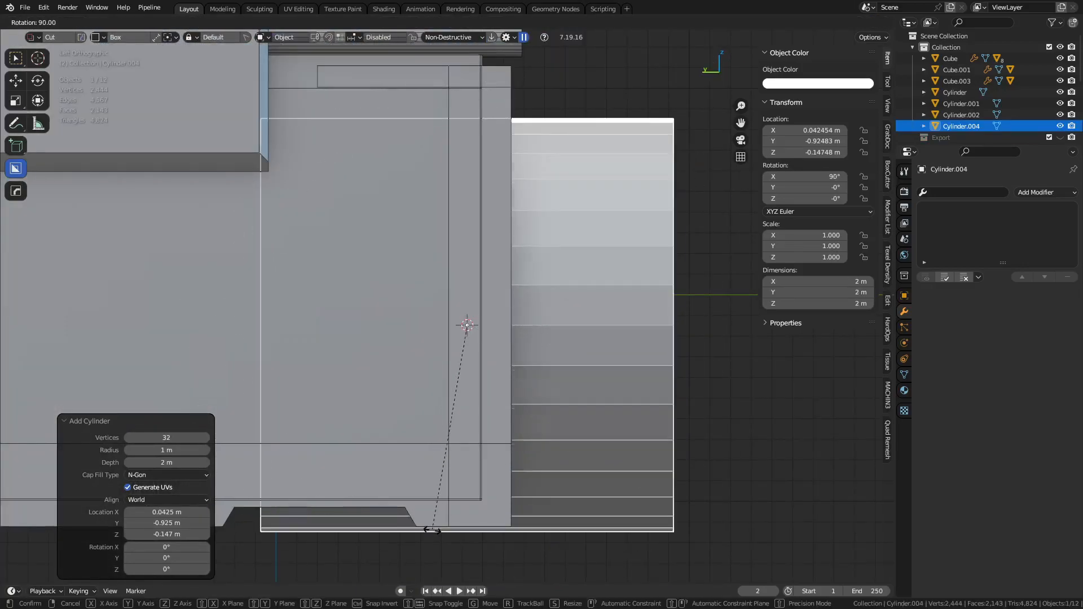
text(90)
key(Return)
key(s)
click(545, 398)
Raise the cylinder about 0.29 m within the recess and push it about 0.33 m along Y into the body.
key(KP_1)
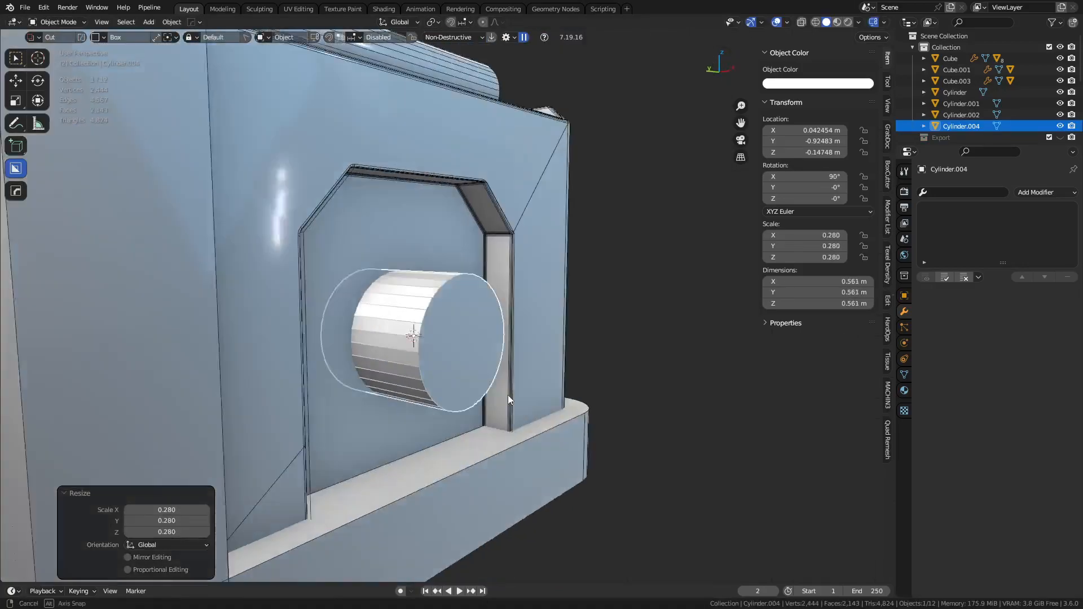
key(g)
key(z)
click(473, 368)
middle_drag(473, 368, 578, 457)
key(g)
key(y)
click(525, 440)
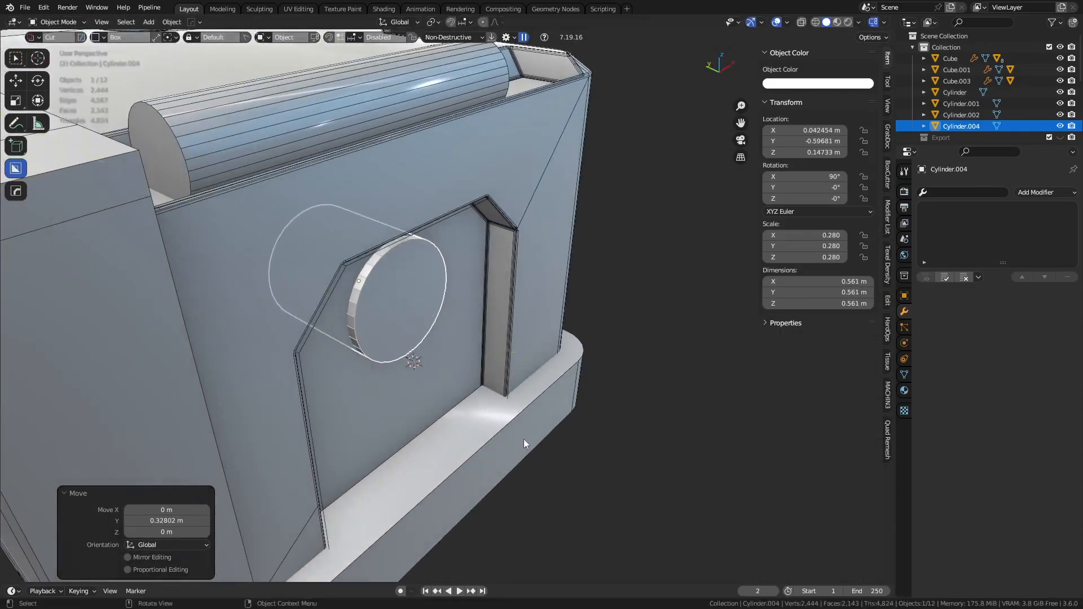
Extrude the cylinder's outer end face about 0.046 m and scale it in slightly to form a tapered rim.
key(Tab)
key(e)
click(458, 362)
key(s)
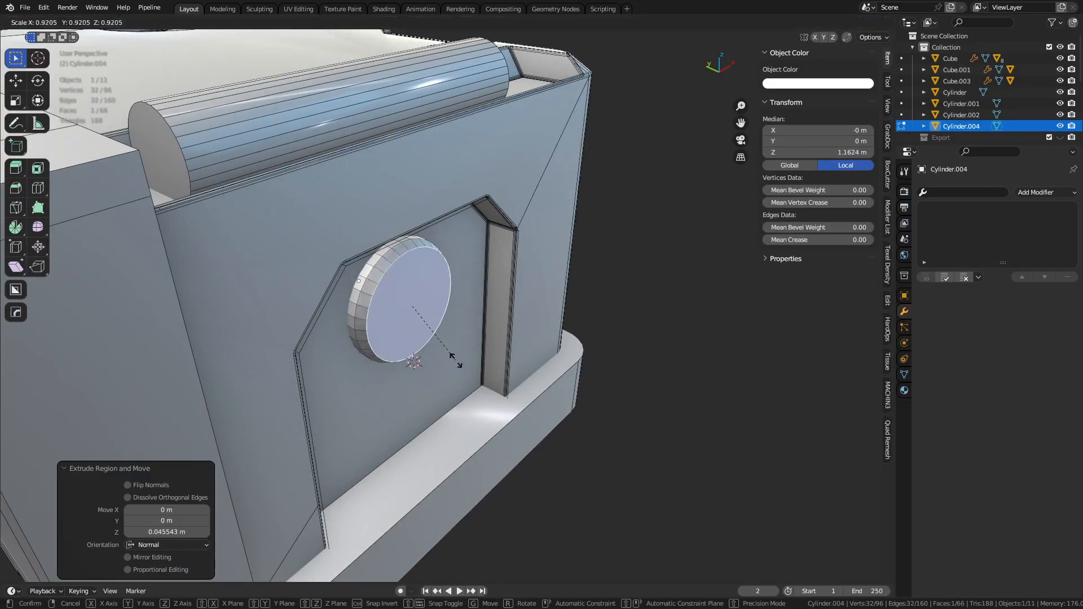
click(449, 357)
Create an inner ring on the cylinder's outer face by extruding it in place and scaling it to about 0.89.
key(Tab)
key(a)
click(415, 309)
key(Tab)
key(e)
key(s)
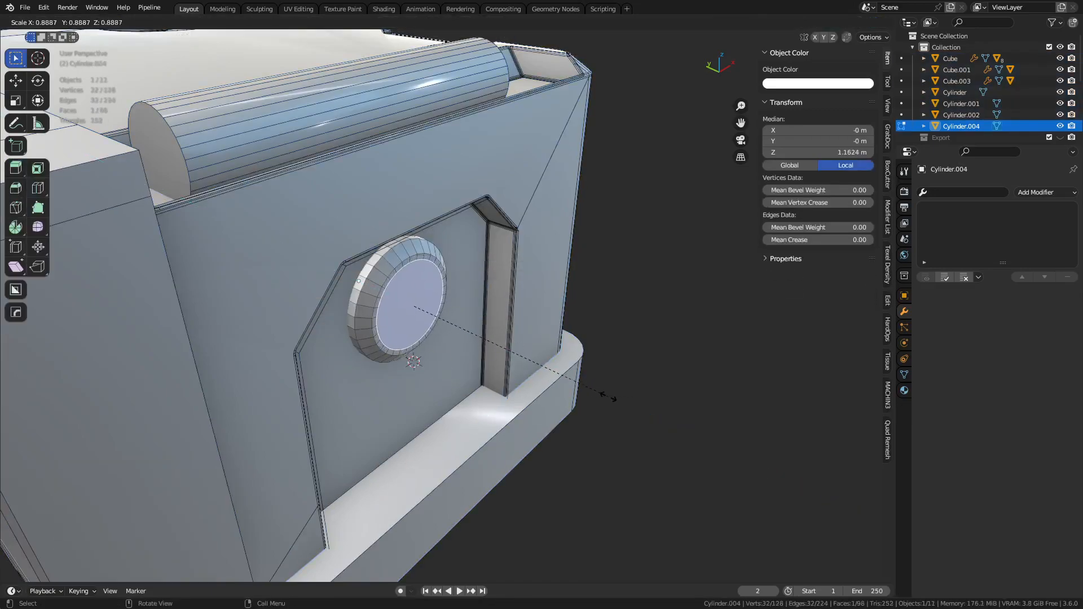
click(601, 396)
Sink the round face inward with further extrusions to form stepped concentric rings, then finish editing and deselect the fitting.
key(e)
click(585, 387)
key(e)
key(e)
click(500, 362)
key(Tab)
key(alt+a)
scroll(573, 375, down, 6)
middle_drag(581, 380, 411, 291)
click(410, 291)
key(s)
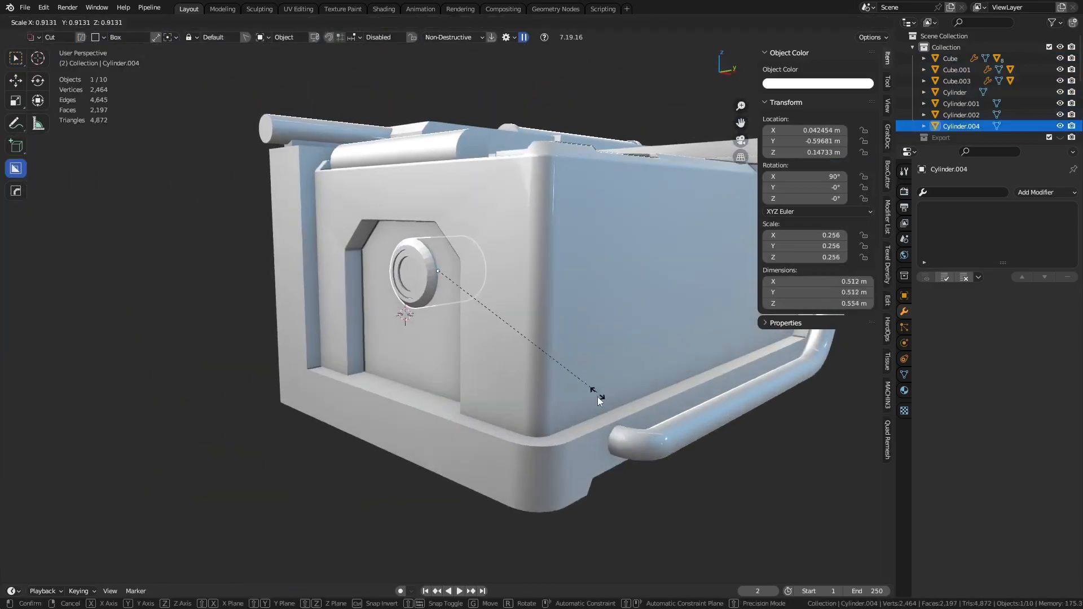
click(596, 390)
Inset the round fitting's outer front ring of faces by about 0.025 m and extrude it outward.
scroll(360, 320, up, 8)
key(Tab)
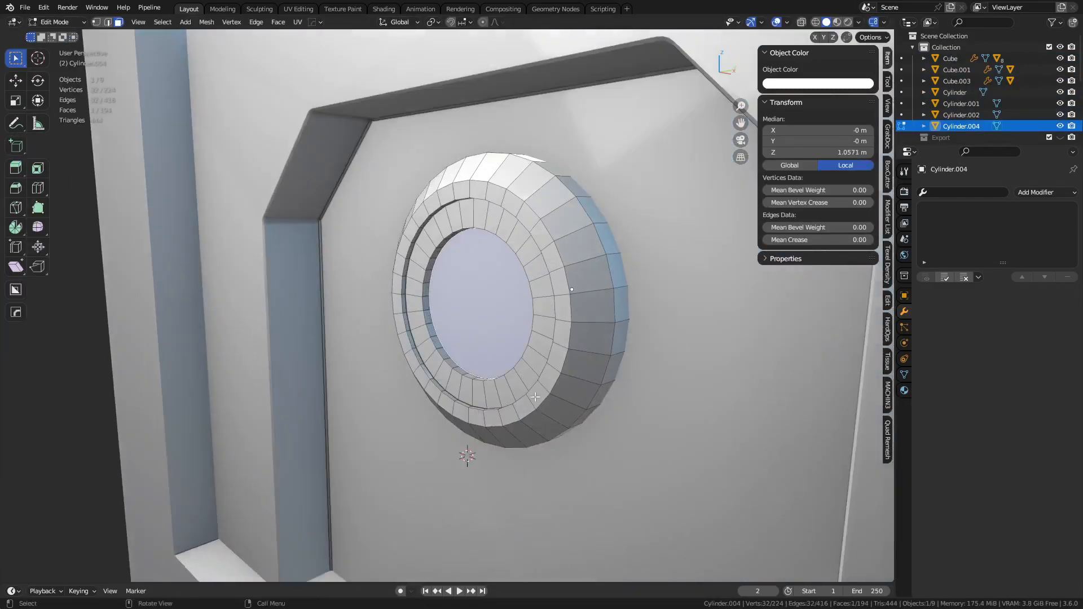
alt+click(534, 395)
click(610, 425)
key(e)
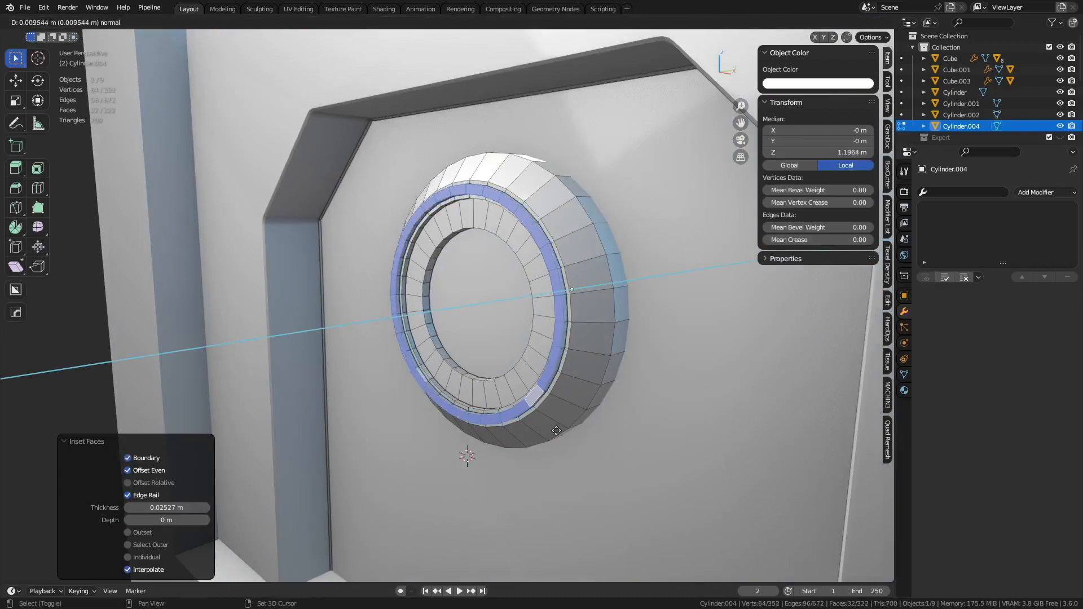
click(632, 412)
Apply auto smooth shading to the round fitting in Object Mode.
key(ctrl+Tab)
click(575, 418)
right_click(587, 354)
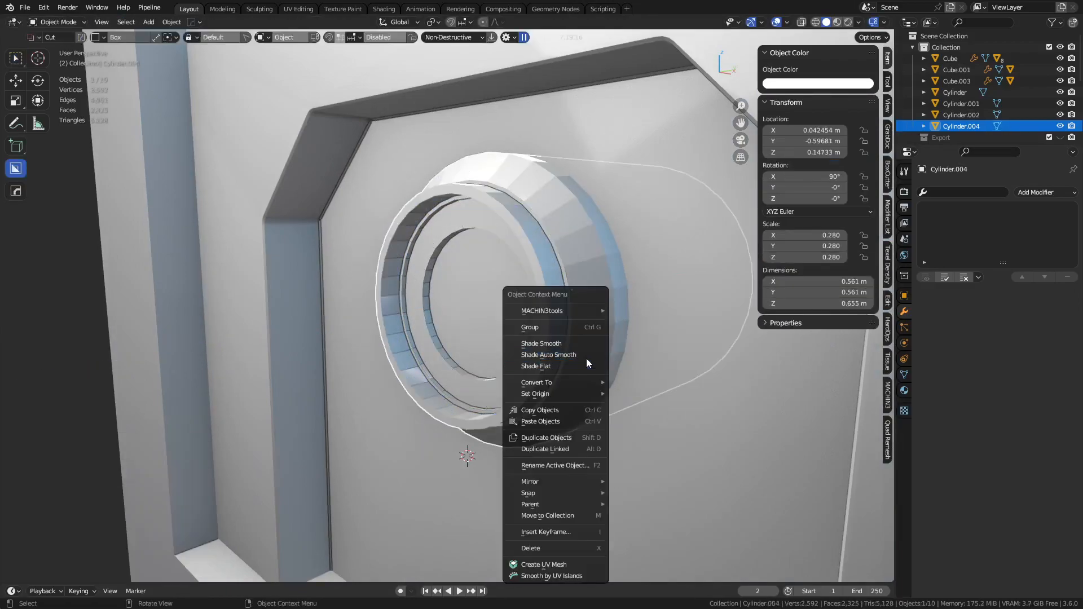
click(587, 358)
scroll(520, 364, down, 2)
middle_drag(520, 364, 624, 396)
click(583, 435)
scroll(507, 394, up, 4)
shift+middle_drag(499, 393, 433, 335)
click(500, 346)
key(ctrl+Tab)
click(587, 349)
click(460, 289)
key(q)
click(554, 325)
right_click(710, 354)
key(ctrl+z)
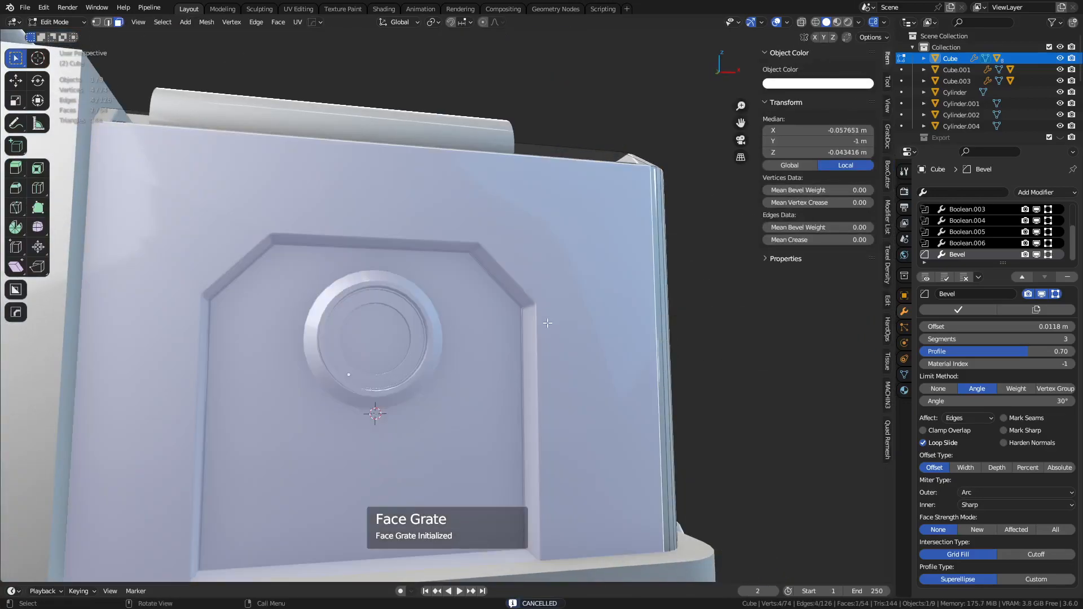
key(ctrl+Tab)
click(486, 329)
key(ctrl+Tab)
click(613, 329)
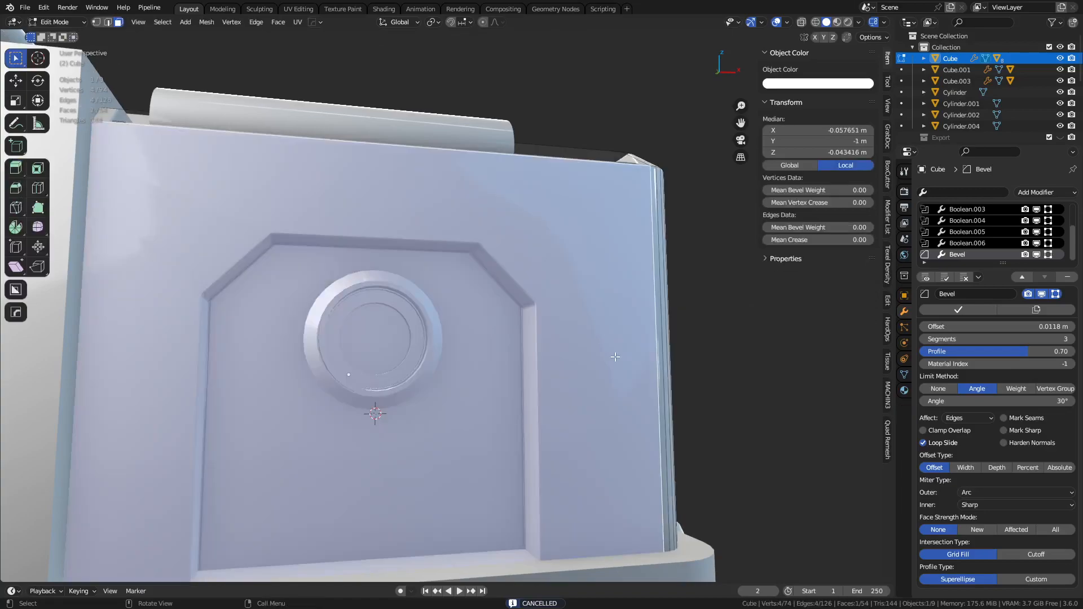
Reveal and select the end-face recess cutter through the HardOps boolean cycling.
key(Tab)
key(q)
click(589, 348)
click(589, 348)
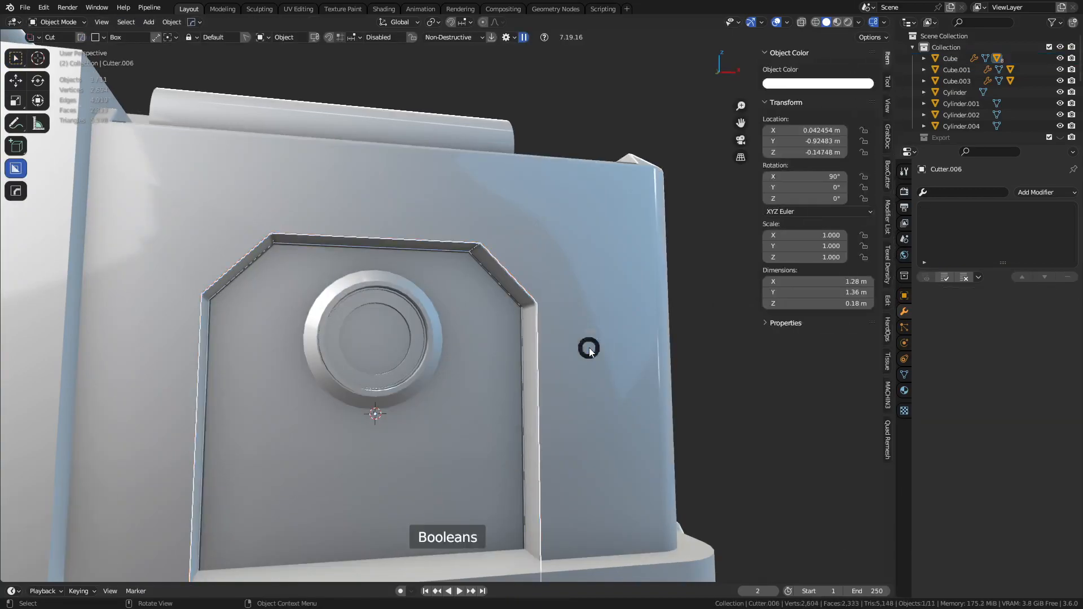
Round the recess cutter's four upper corner edges with a 10-segment bevel about 0.126 m wide, then deselect everything.
key(Tab)
key(2)
key(alt+z)
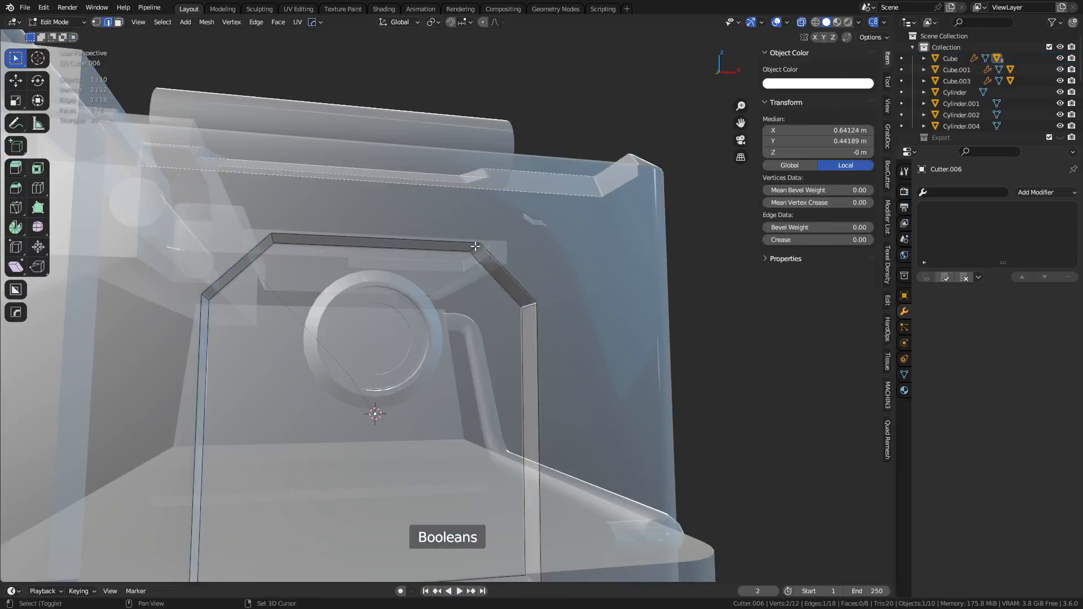
shift+click(475, 247)
middle_drag(475, 246, 440, 229)
shift+click(249, 326)
key(alt+z)
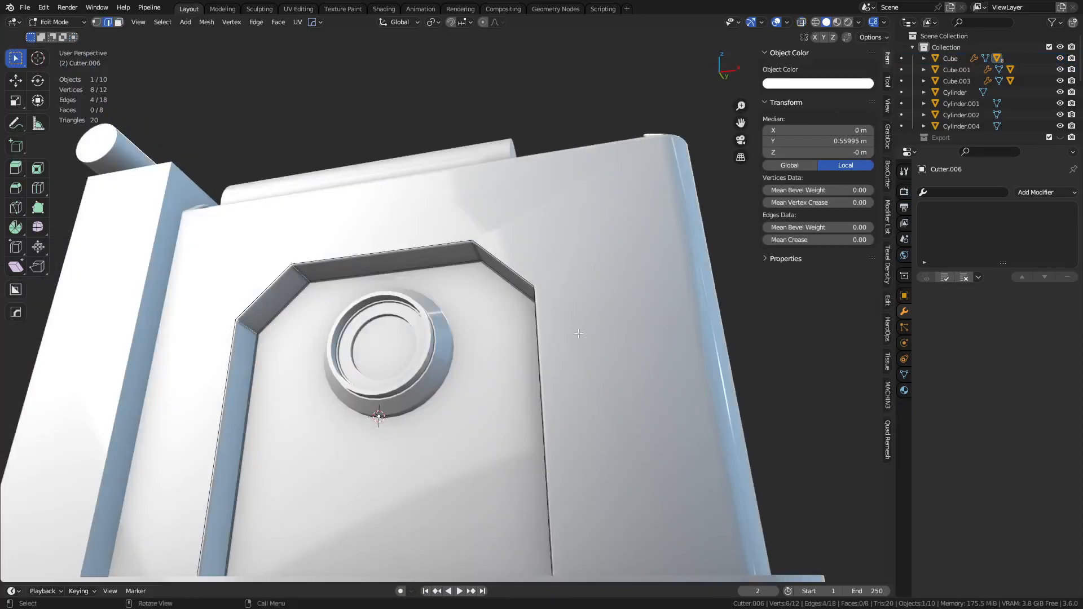
middle_drag(440, 314, 644, 365)
key(ctrl+b)
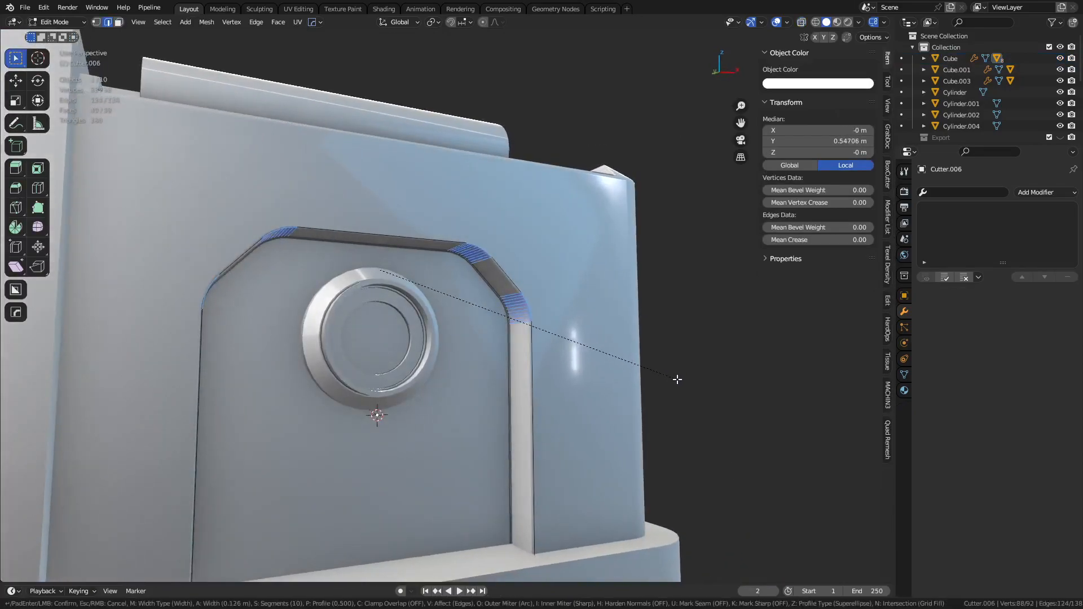
click(672, 375)
key(ctrl+Tab)
click(587, 368)
key(a)
key(a)
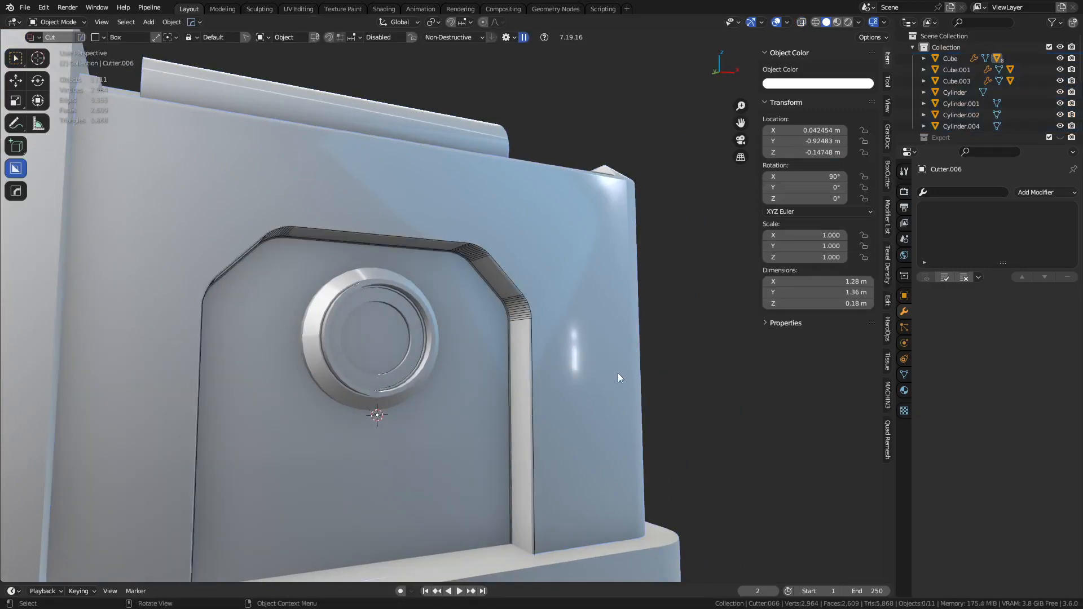
Inset the exposed end face of the cylinder lying along the body's front top edge.
middle_drag(701, 343, 481, 370)
click(447, 337)
key(ctrl+Tab)
click(508, 337)
click(511, 362)
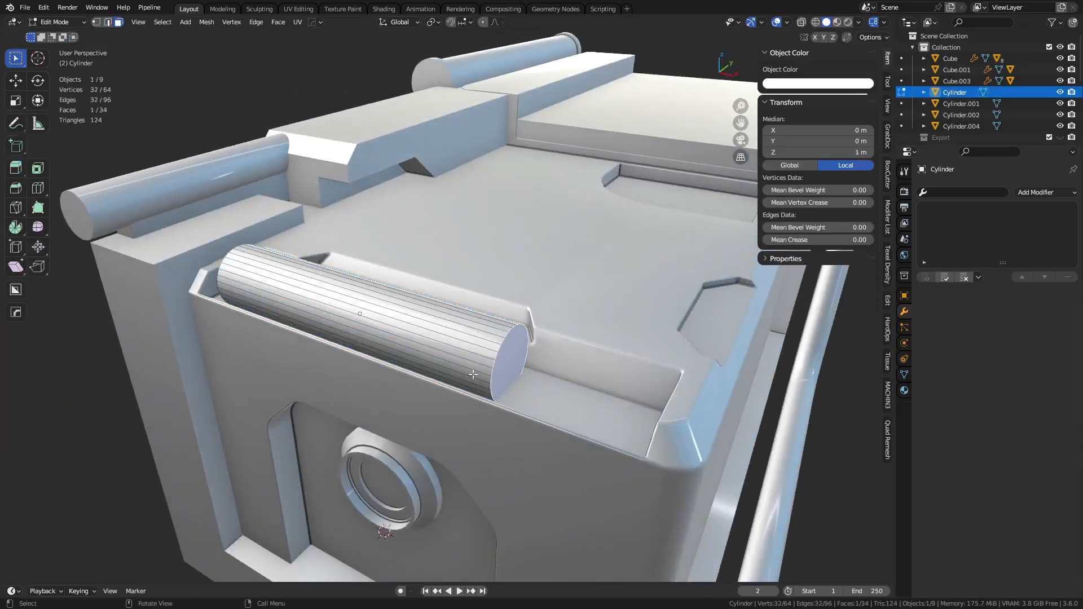
key(i)
click(632, 410)
Move the inset end face outward about 0.065 m along X and bevel it into a rounded cap with 11 segments.
key(g)
key(y)
key(x)
click(643, 411)
key(ctrl+b)
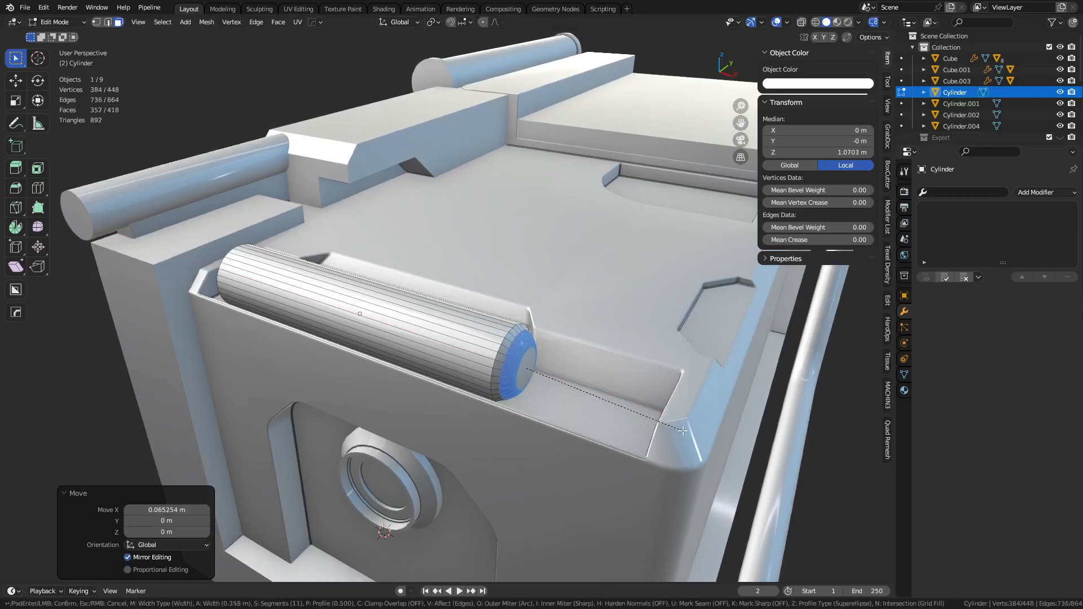
click(695, 435)
Extrude the cap's centre face into a collar about 0.033 m long and a narrower stem about 0.077 m long.
click(526, 369)
key(e)
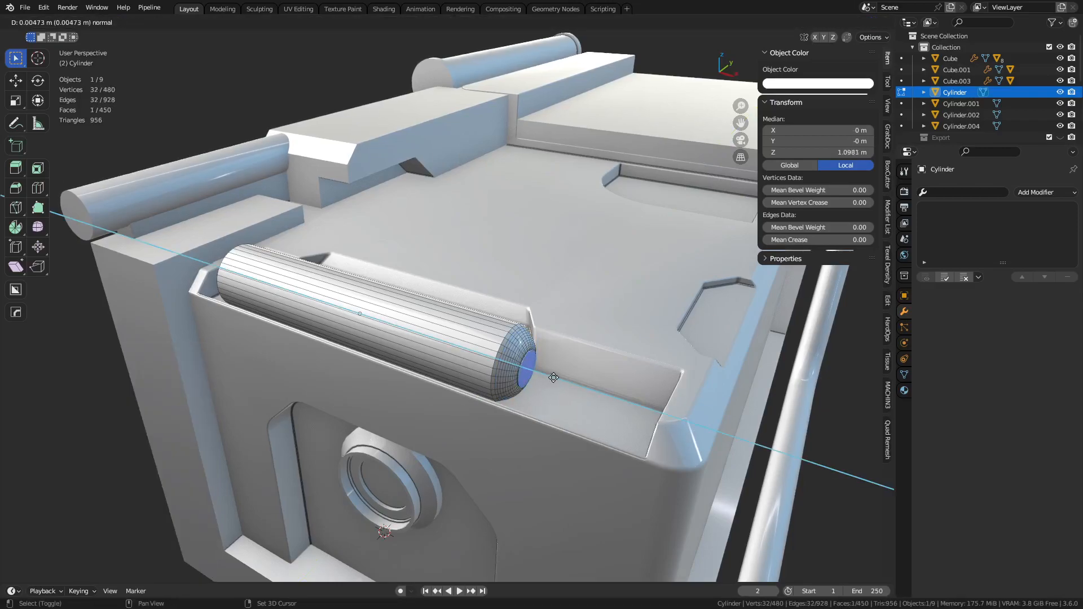
click(615, 399)
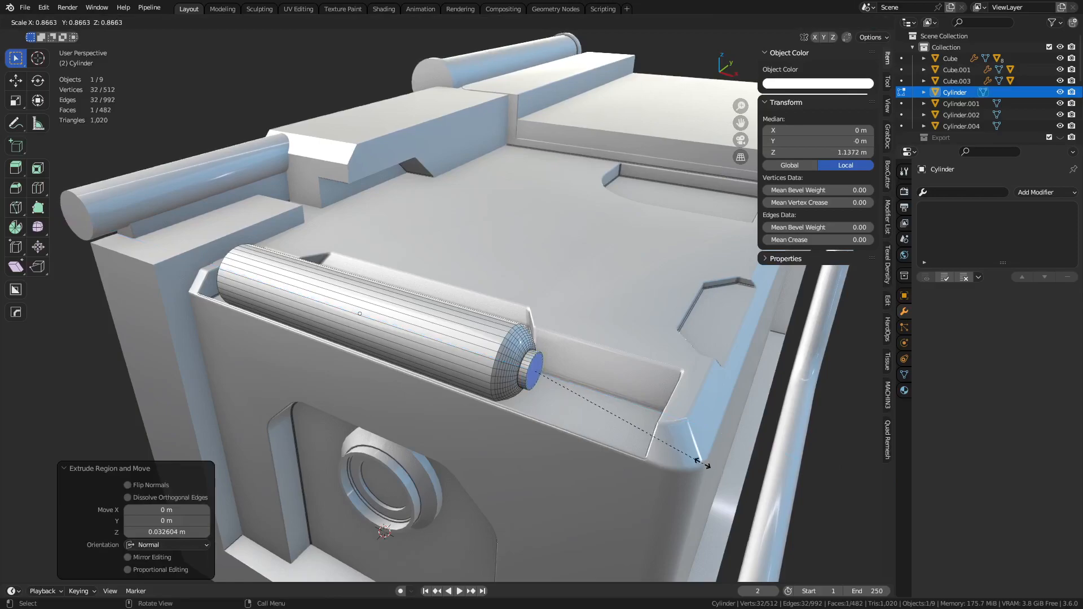
key(e)
click(663, 444)
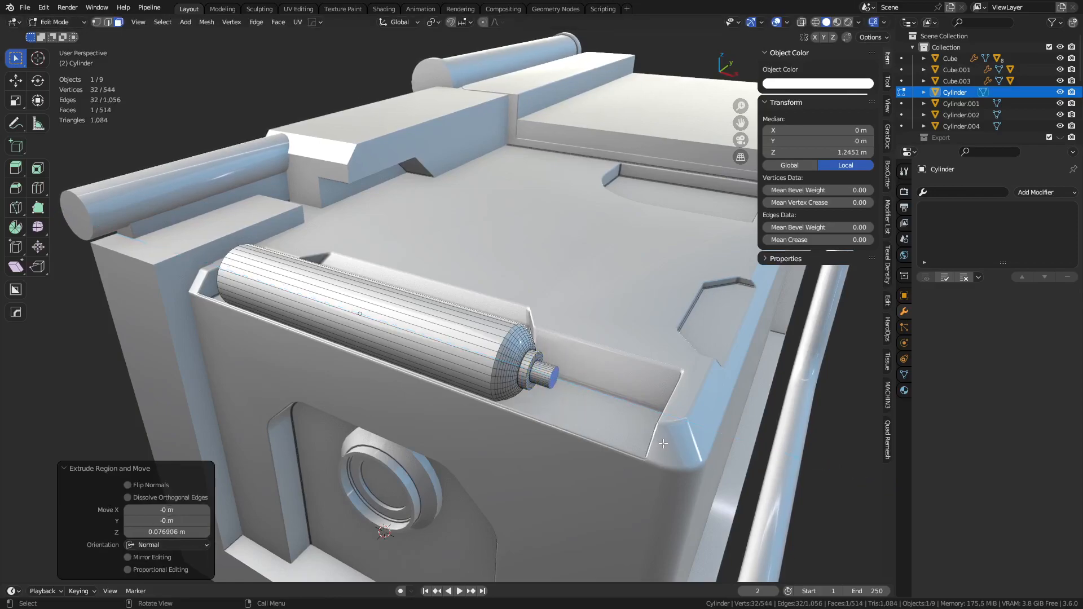
Extrude the stem's end face with a scale of about 1.114 and extend it outward to form a thicker tip.
click(677, 451)
key(e)
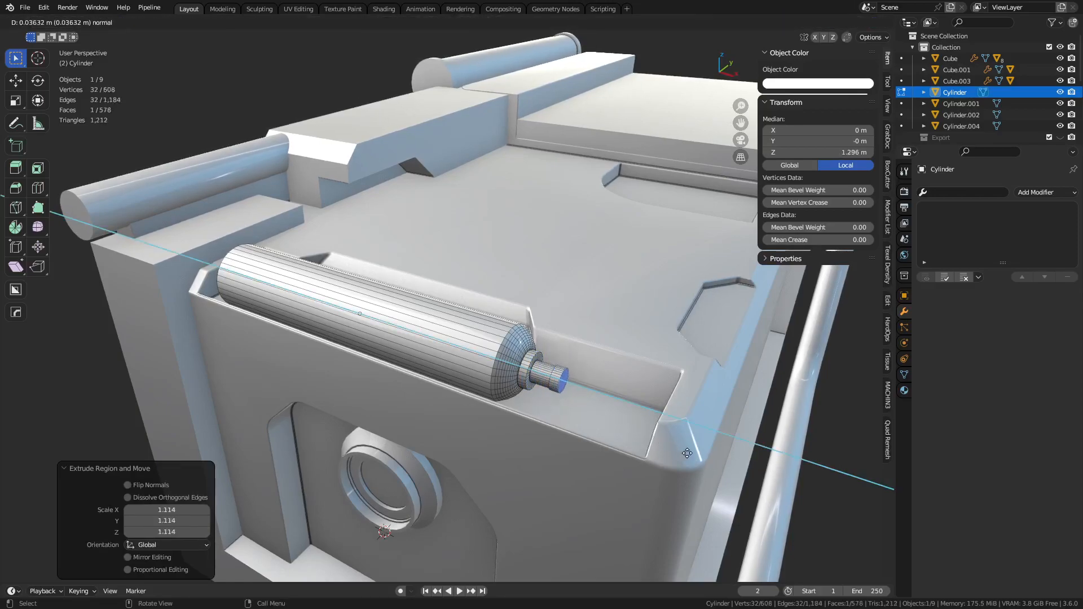
click(687, 454)
shift+middle_drag(556, 426, 511, 370)
Bevel the edge where the top cylinder's rounded cap meets its body and shade the cylinder smooth with 30° Auto Smooth.
key(Tab)
scroll(471, 327, up, 5)
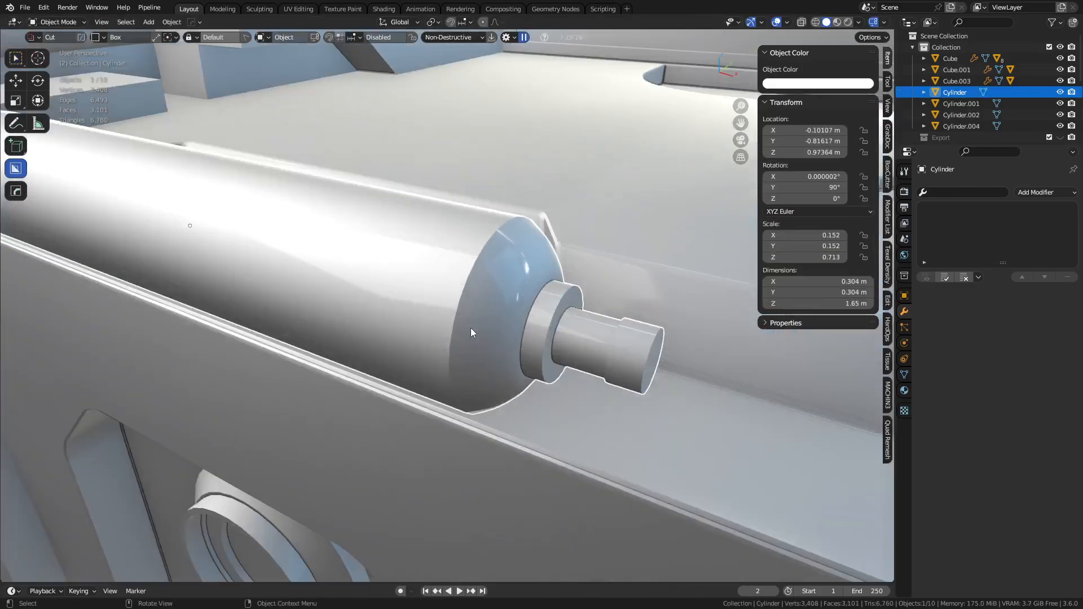
key(Tab)
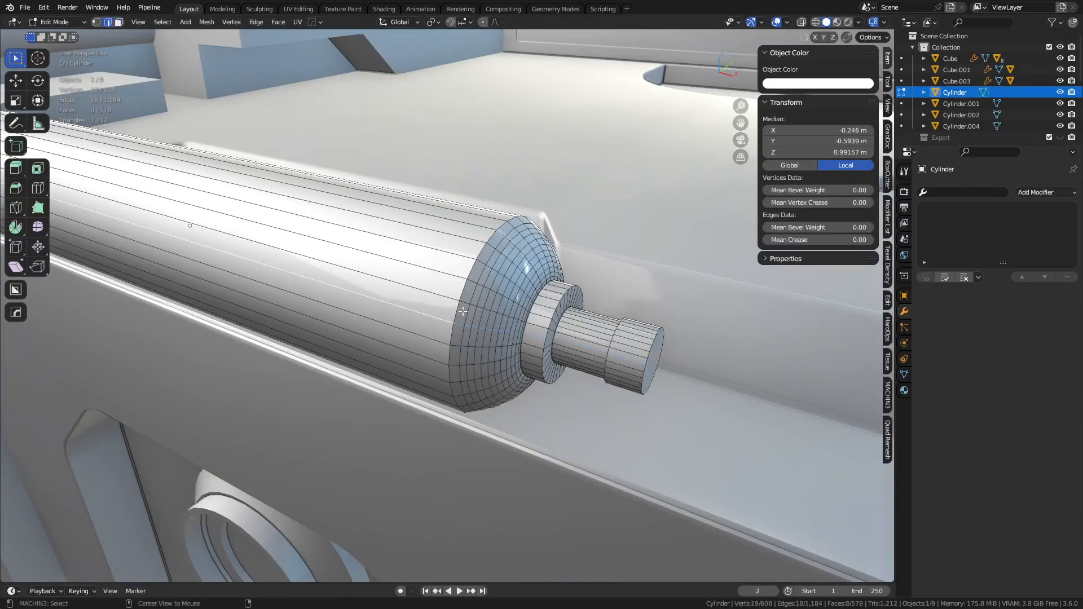
click(626, 375)
key(Tab)
click(628, 404)
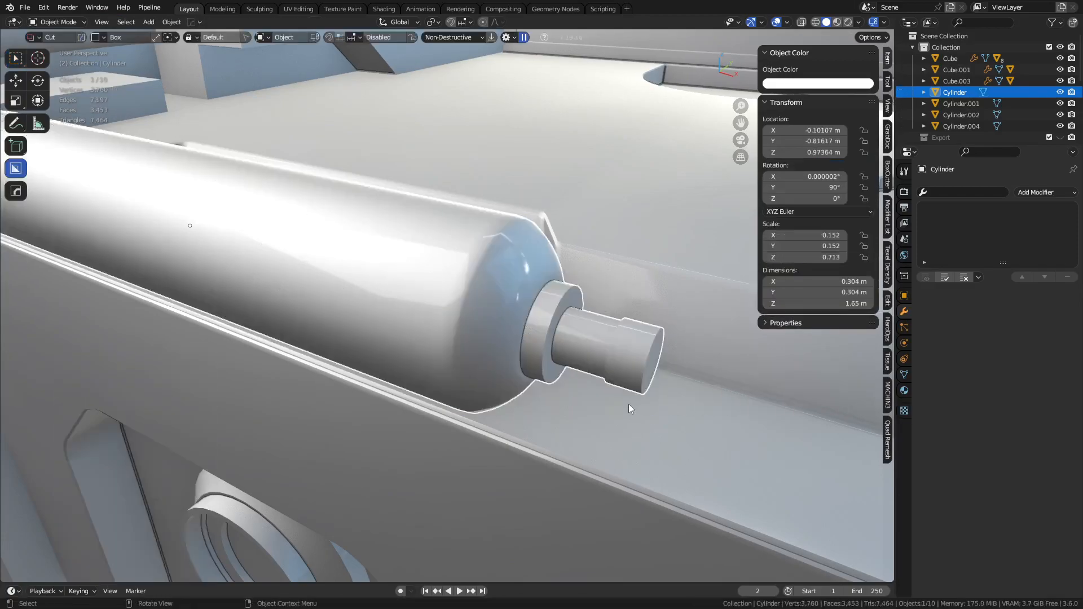
right_click(622, 398)
click(603, 374)
scroll(603, 374, down, 8)
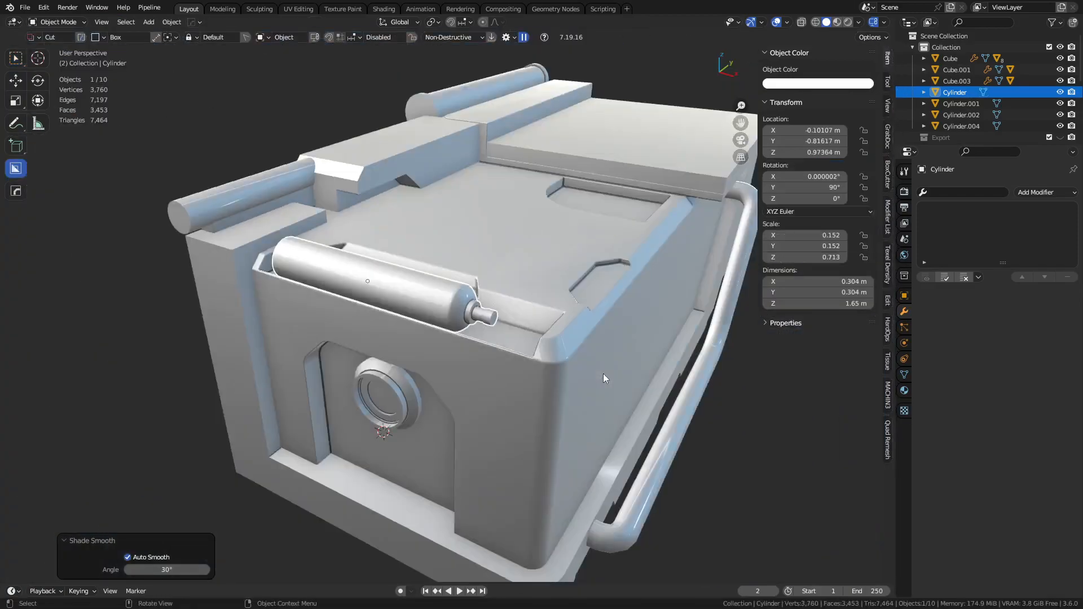
key(alt+a)
Inset the end face of the cylinder on the body's side ledge by 0.2823 m and sink the inner face about 0.278 m.
middle_drag(603, 373, 522, 394)
click(369, 330)
click(368, 328)
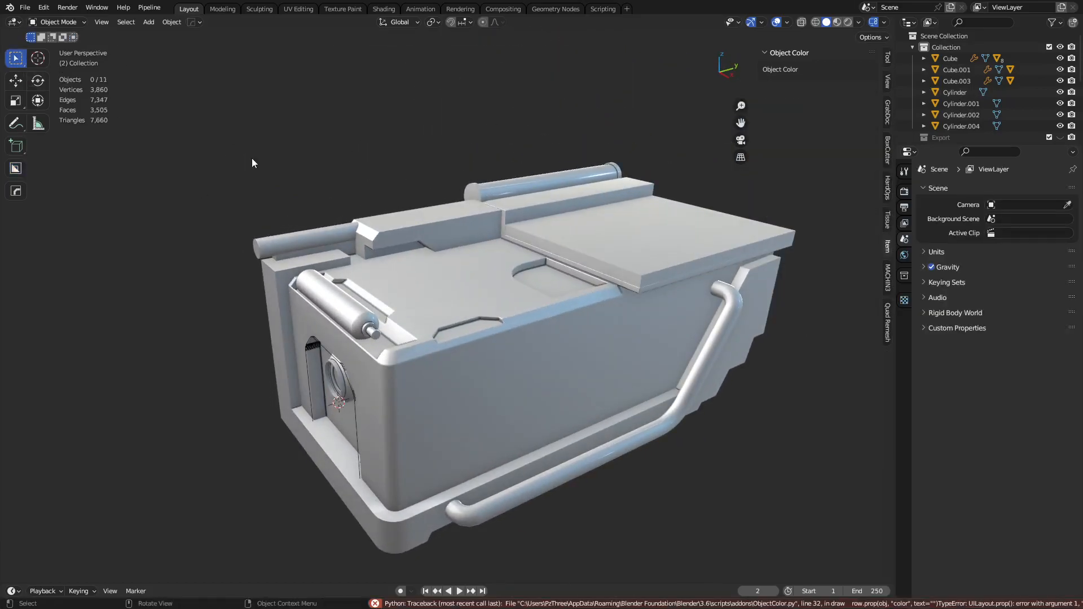
click(342, 308)
click(361, 285)
middle_drag(424, 296, 498, 313)
alt+middle_click(499, 313)
scroll(462, 319, up, 5)
key(ctrl+Tab)
click(499, 320)
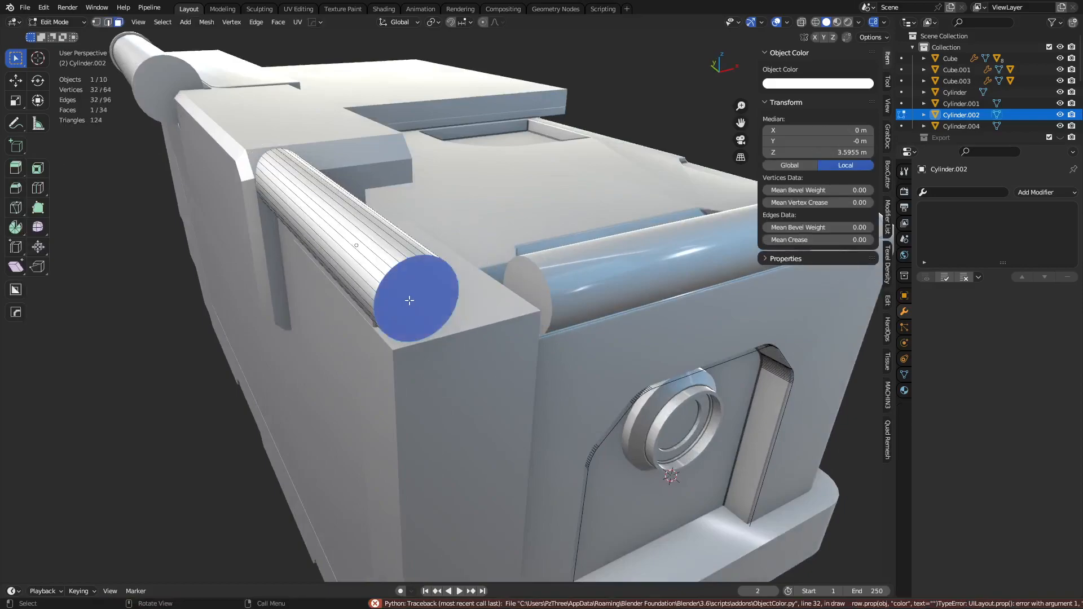
click(411, 301)
key(i)
click(515, 365)
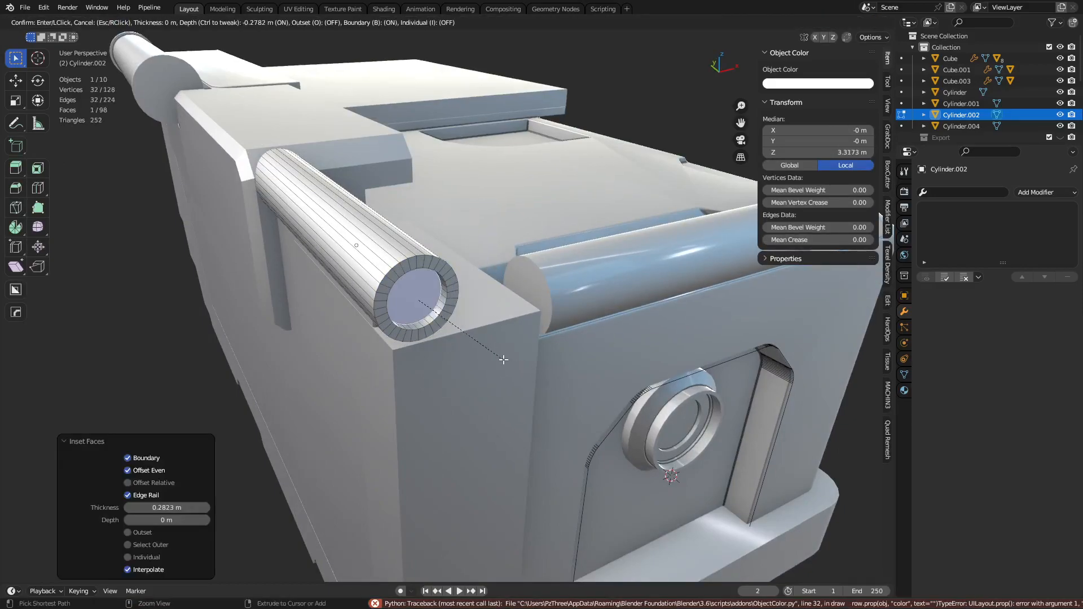
key(Tab)
middle_drag(417, 361, 520, 337)
scroll(585, 361, down, 3)
scroll(423, 356, down, 2)
middle_drag(489, 336, 524, 365)
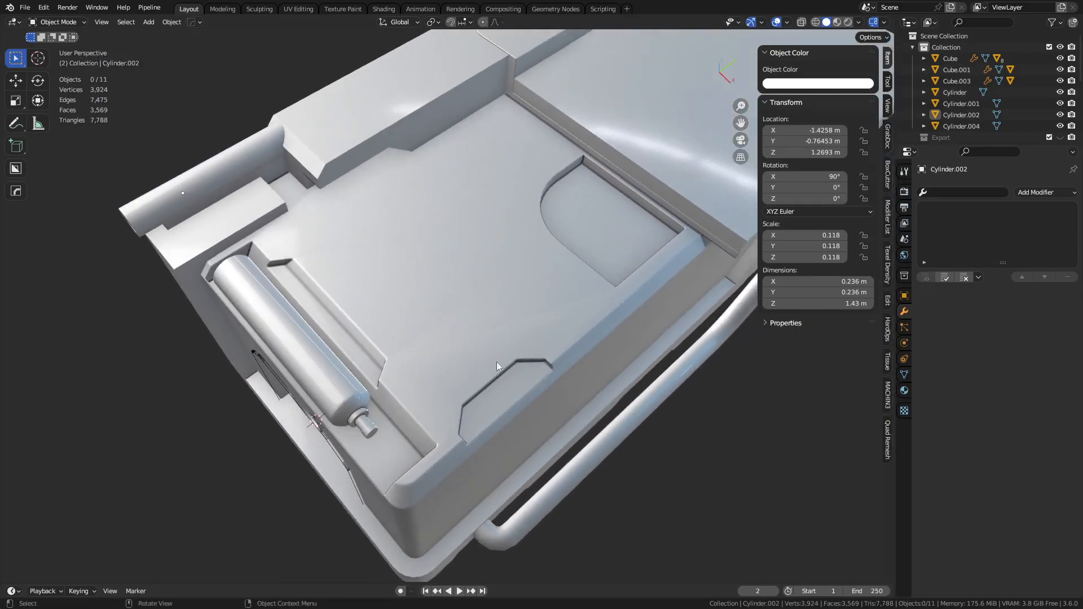
click(447, 353)
key(ctrl+Tab)
click(536, 348)
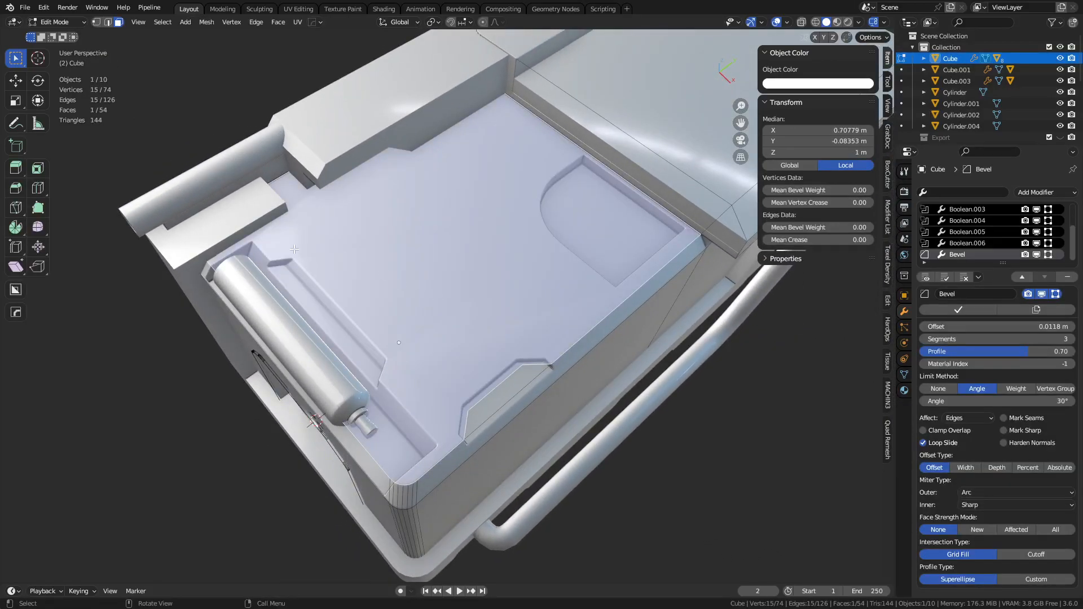
key(ctrl+Tab)
click(387, 358)
middle_drag(387, 357, 452, 369)
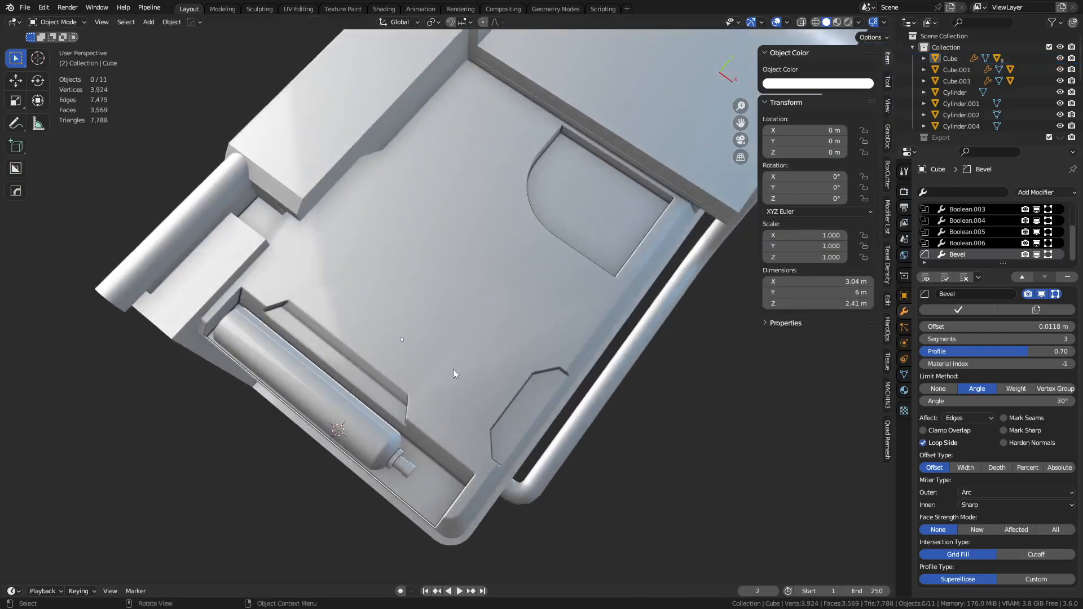
Draw an ngon BoxCutter cut across the body's top surface, following the chamfered slot recess, side edges and D-shaped recess.
key(d)
key(Escape)
key(alt+w)
key(ctrl+d)
click(464, 378)
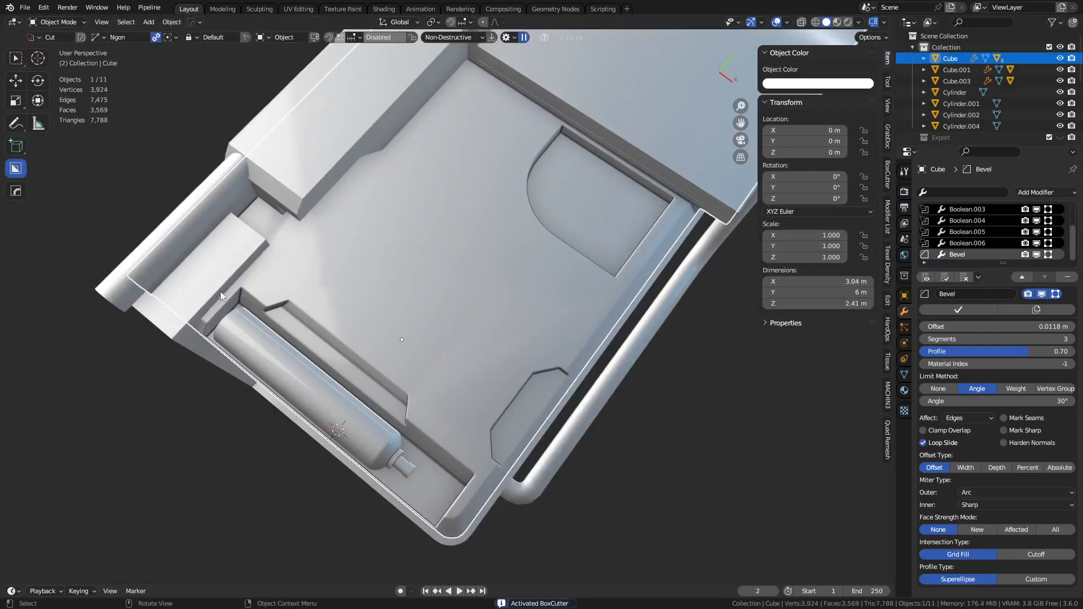
click(269, 270)
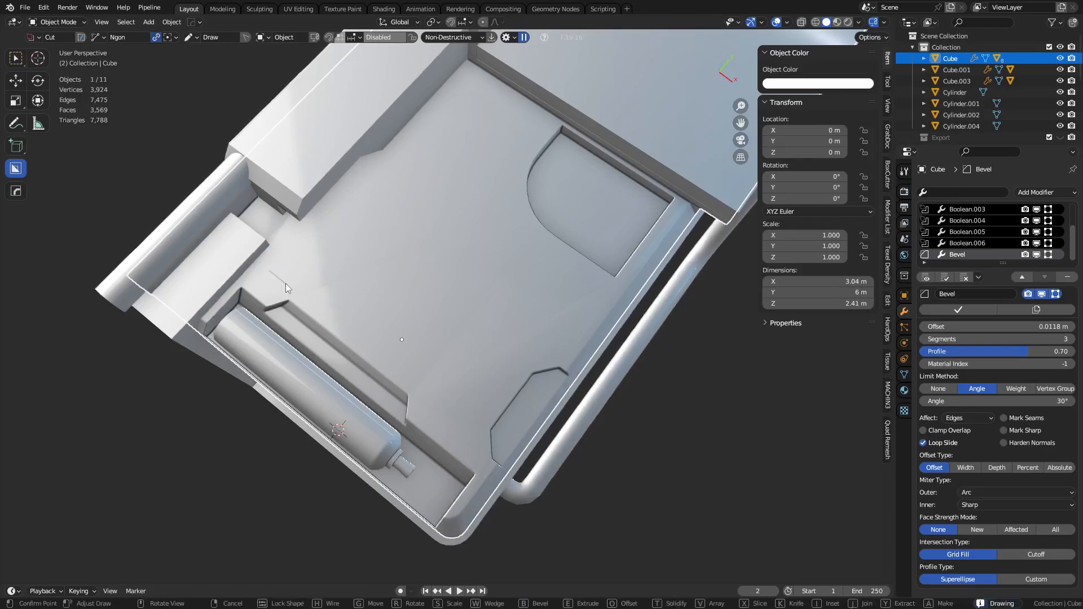
click(286, 283)
click(421, 373)
click(424, 399)
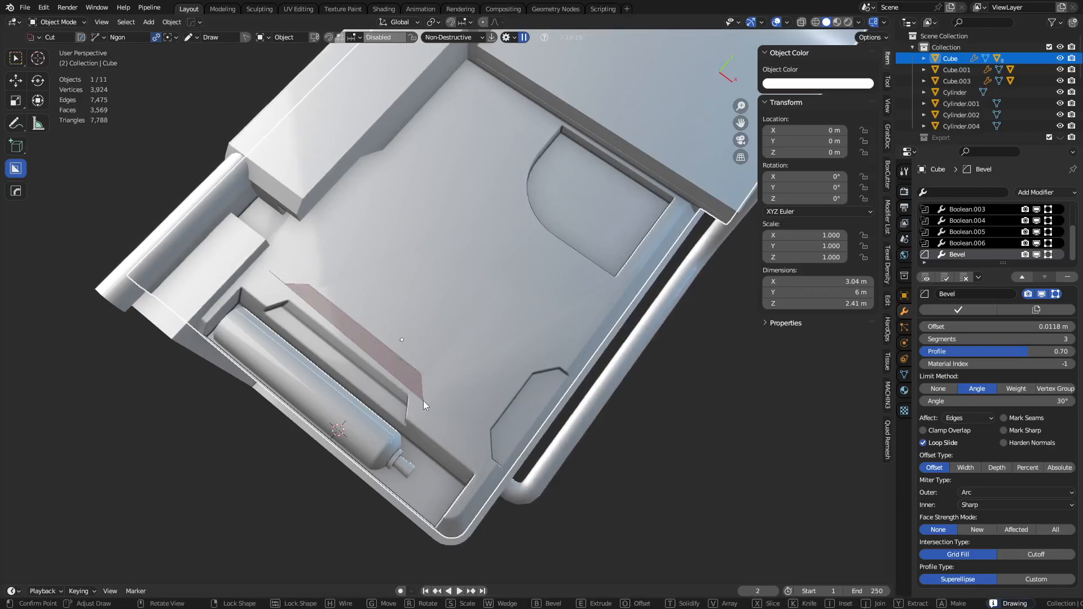
click(469, 431)
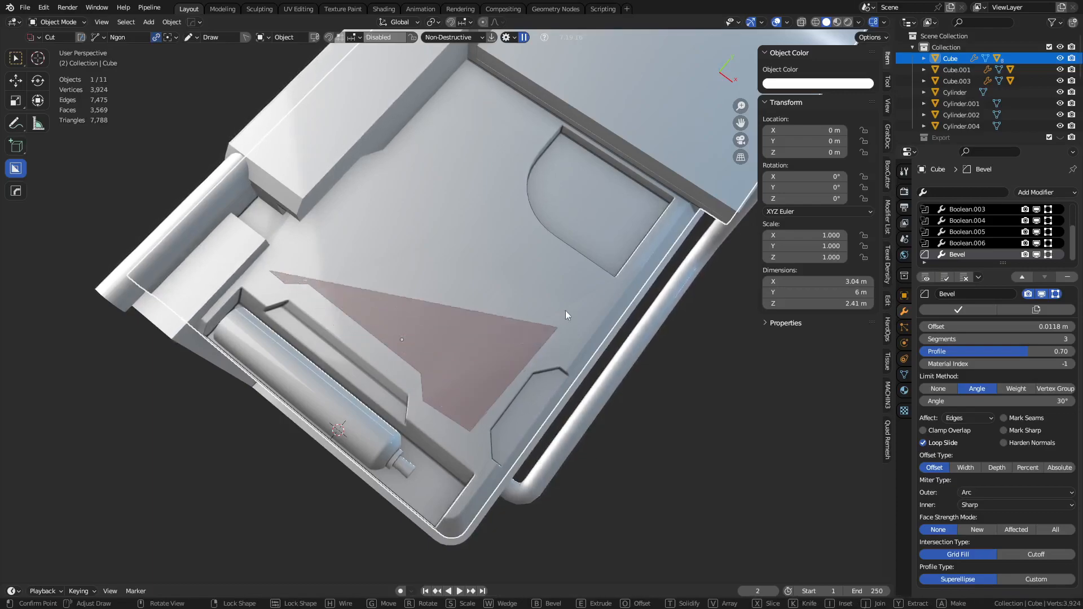
click(593, 276)
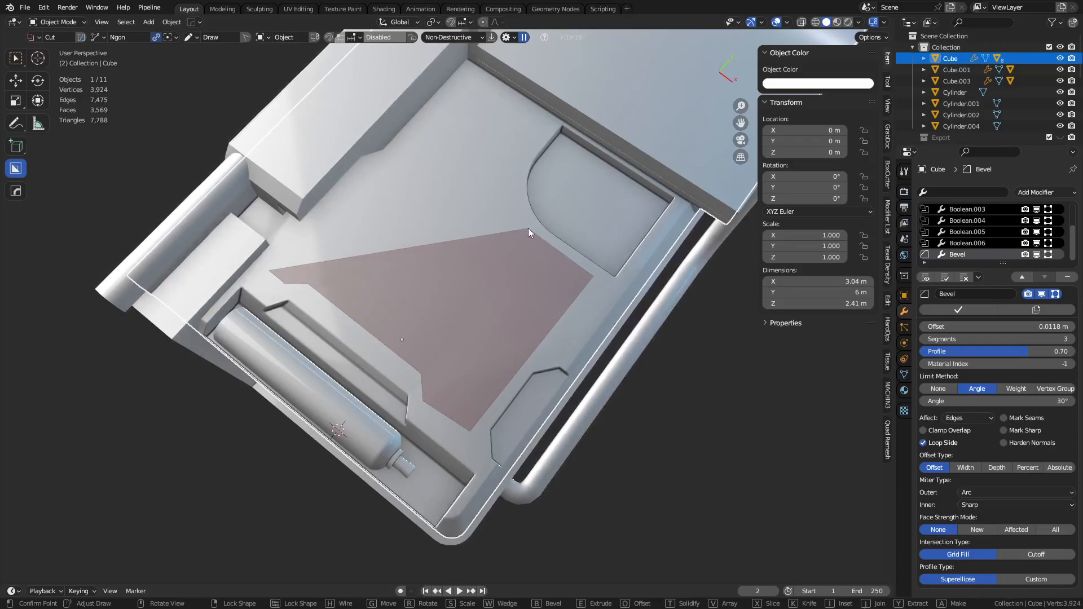
click(487, 206)
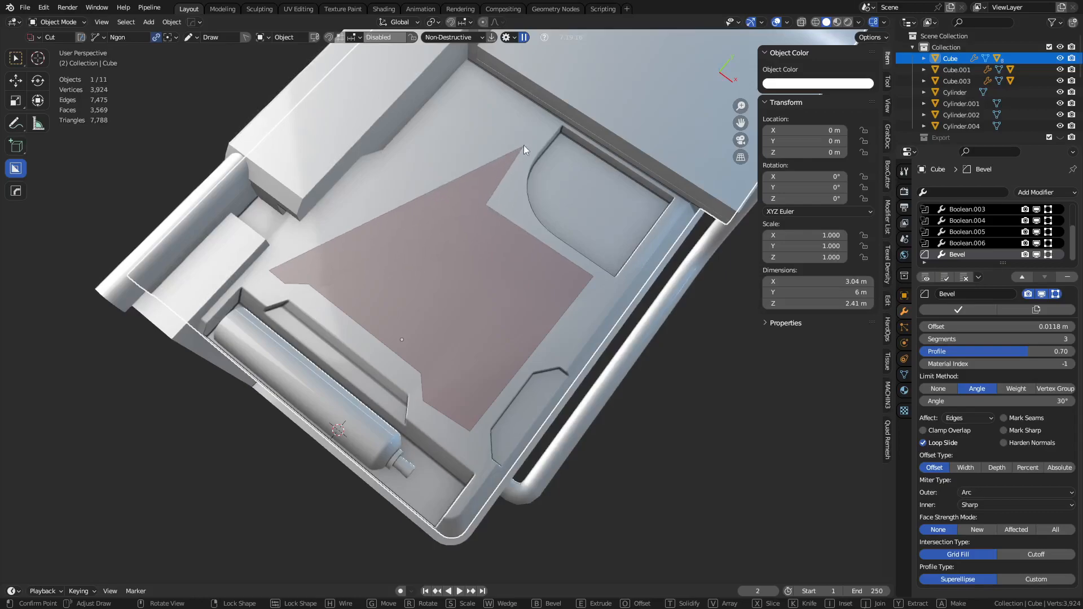
click(557, 123)
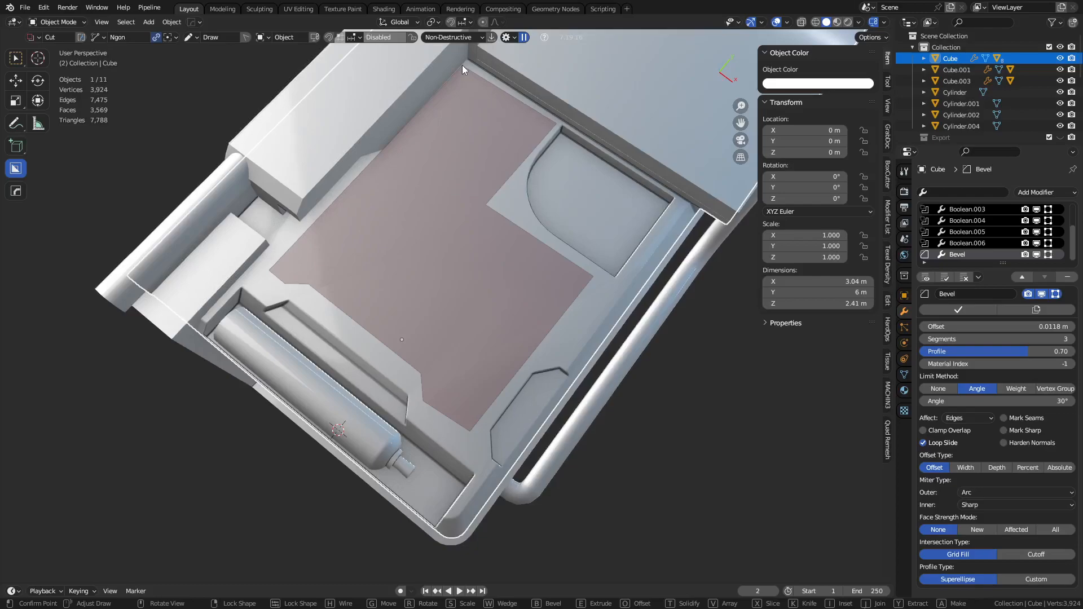
click(462, 66)
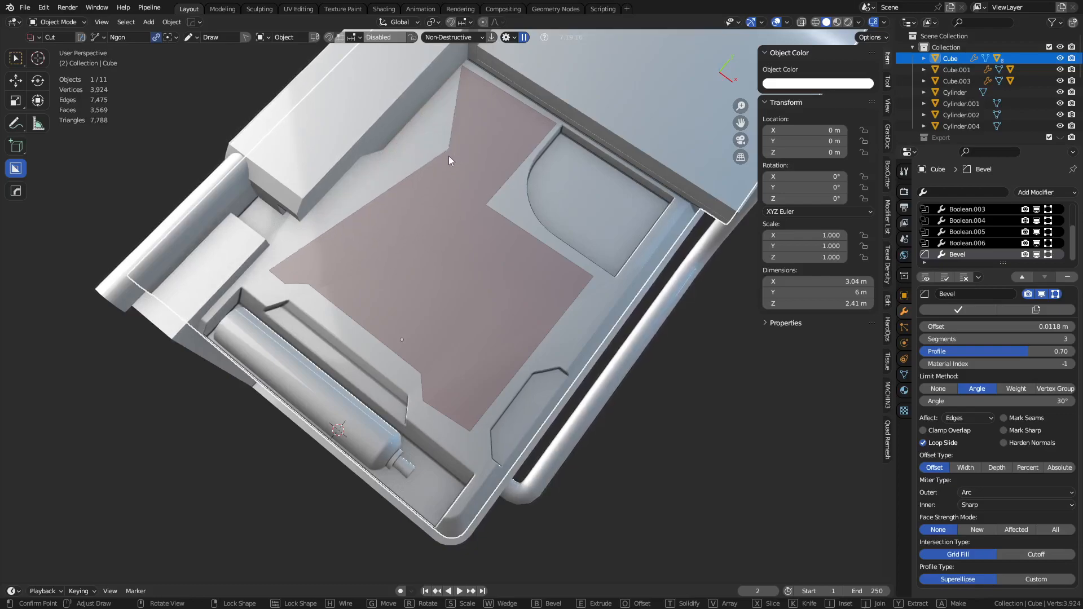
Bevel the ngon cut's inner corner into a curve following the D-shaped recess and apply the cut.
key(b)
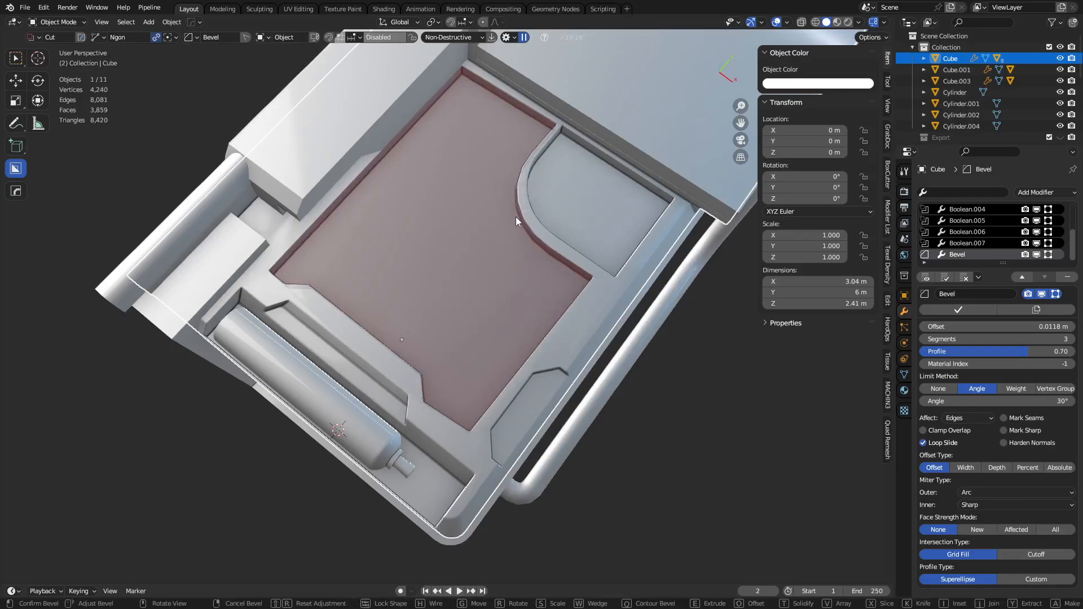
click(516, 216)
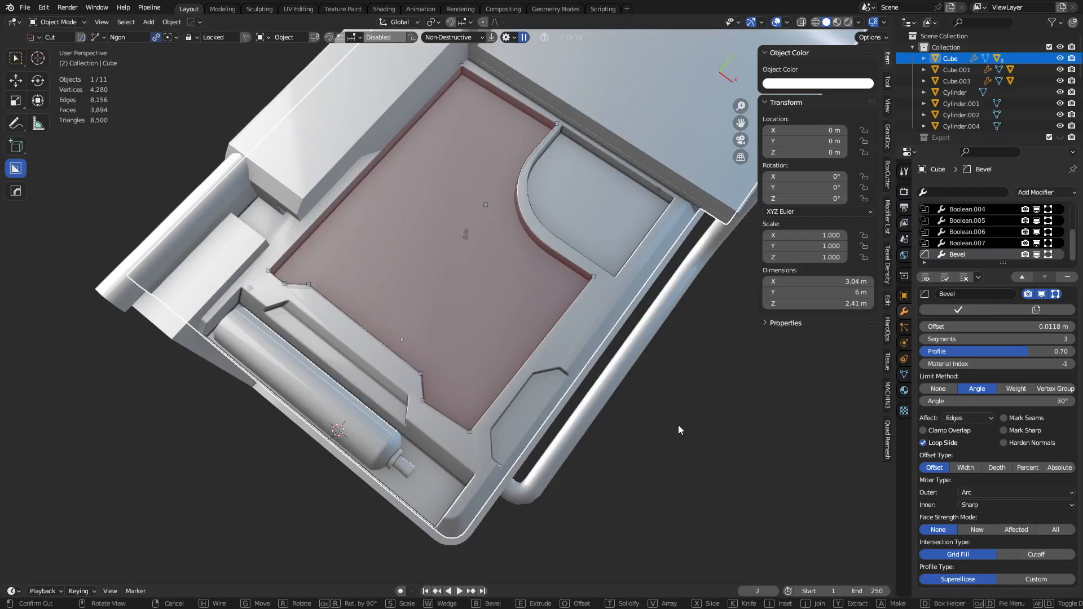
click(694, 438)
Inset the recess cutter's large lower face and inset it again with zero thickness and -0.06659 m depth to leave a perimeter groove.
middle_drag(655, 439, 510, 310)
key(ctrl+Tab)
click(564, 312)
middle_drag(581, 316, 663, 369)
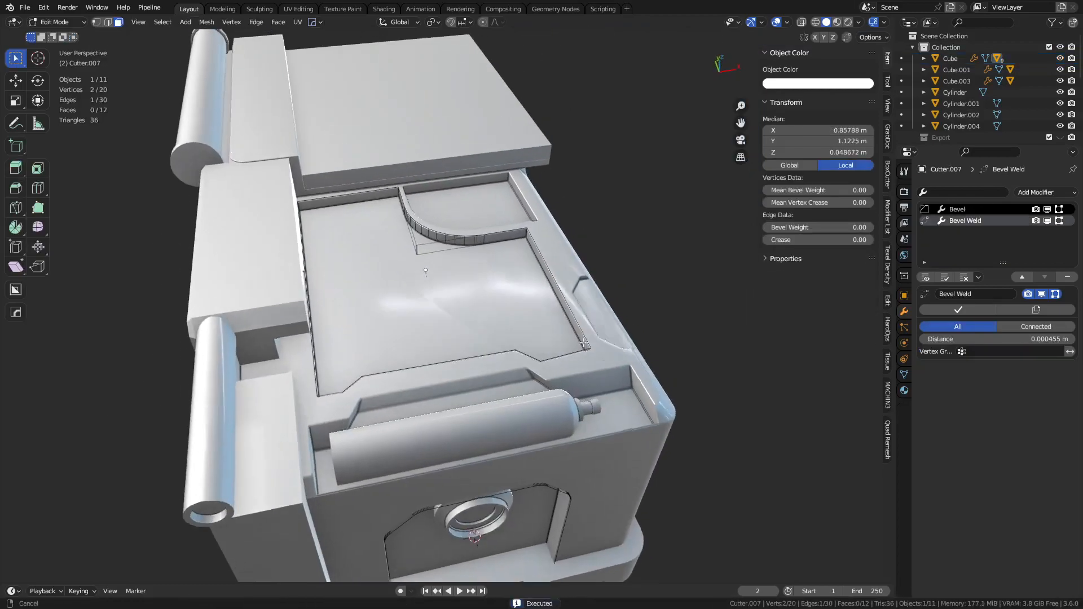
scroll(665, 373, up, 4)
key(a)
key(alt+z)
click(416, 261)
middle_drag(496, 329, 456, 299)
click(391, 276)
middle_drag(757, 456, 767, 473)
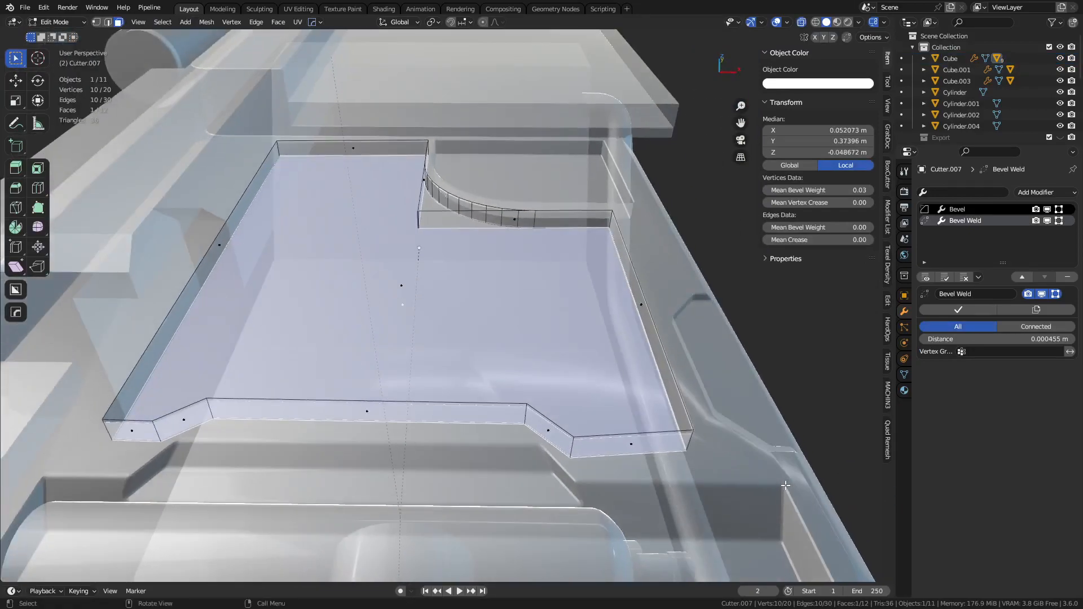
key(i)
click(778, 484)
key(i)
click(762, 478)
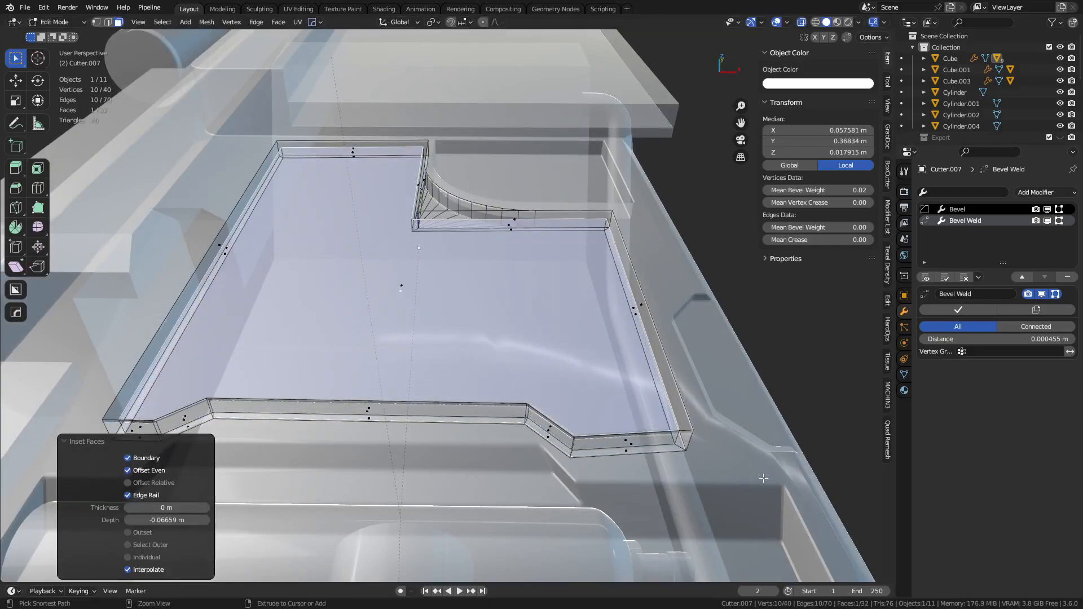
key(Tab)
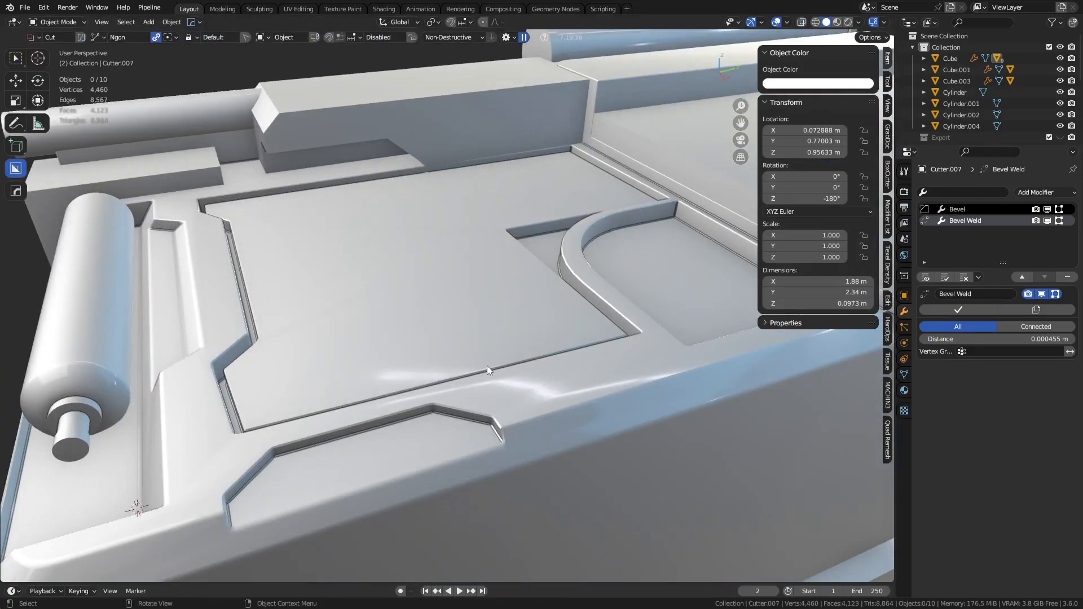
Raise the recess cutter along global Z to about 0.969 m to make the perimeter groove shallower.
right_click(575, 409)
click(576, 411)
key(z)
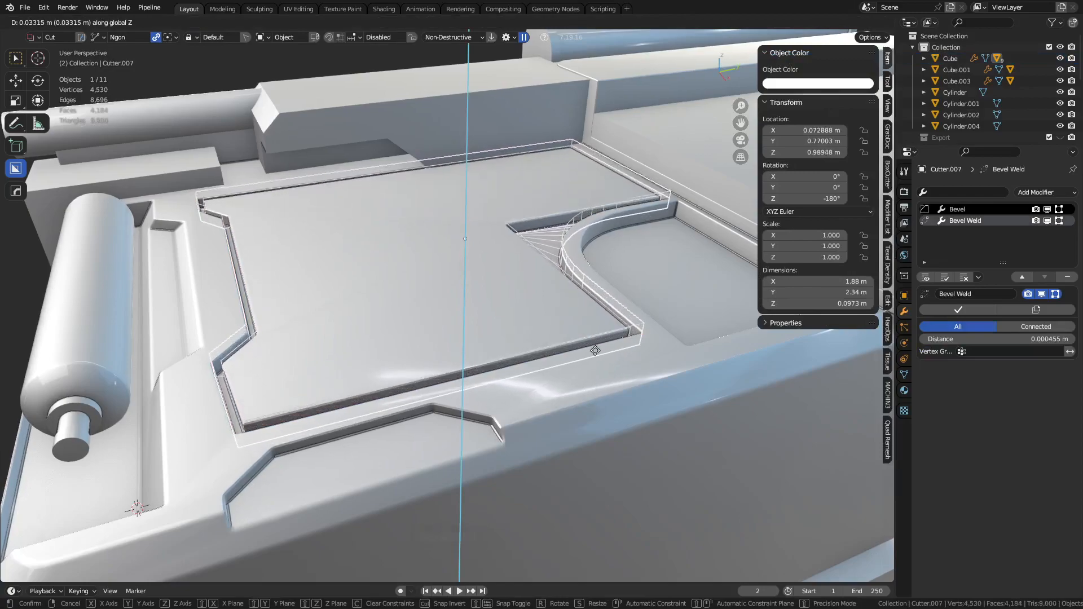
click(595, 387)
mouse_move(551, 403)
middle_down()
mouse_move(546, 415)
mouse_move(594, 453)
mouse_move(577, 445)
mouse_move(607, 433)
mouse_move(596, 426)
mouse_move(694, 402)
mouse_move(600, 348)
mouse_move(532, 407)
middle_up()
key(Tab)
key(Tab)
key(alt+a)
scroll(566, 449, down, 4)
scroll(607, 433, up, 4)
scroll(599, 347, up, 3)
Move the recess cutter up another 0.004117 m along global Z.
click(523, 434)
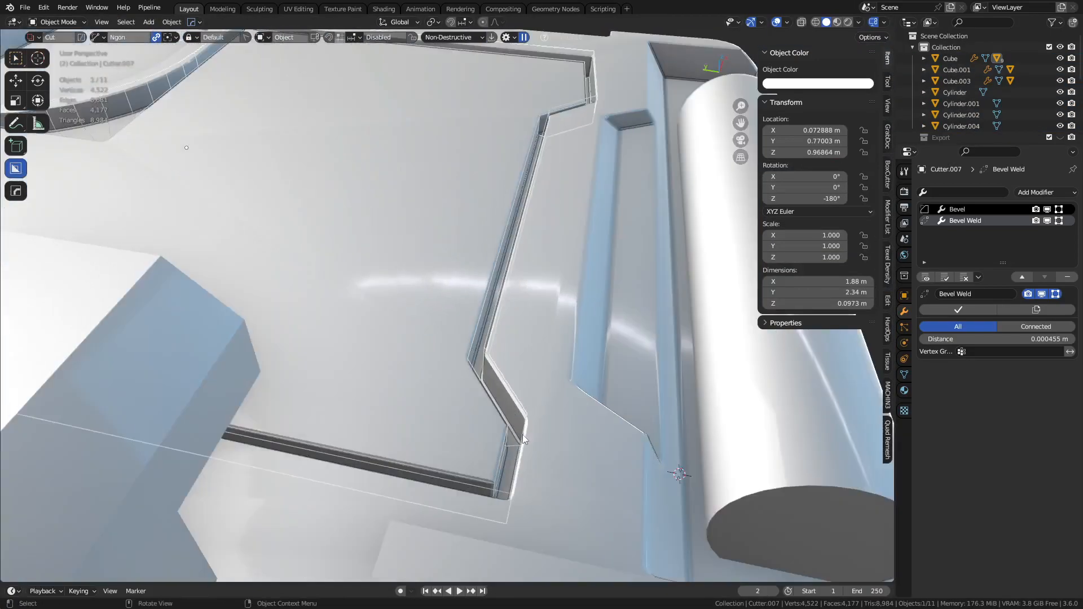
key(g)
key(z)
click(537, 419)
middle_drag(536, 419, 547, 407)
Increase the segment count of the recess cutter's Bevel modifier.
key(q)
click(543, 387)
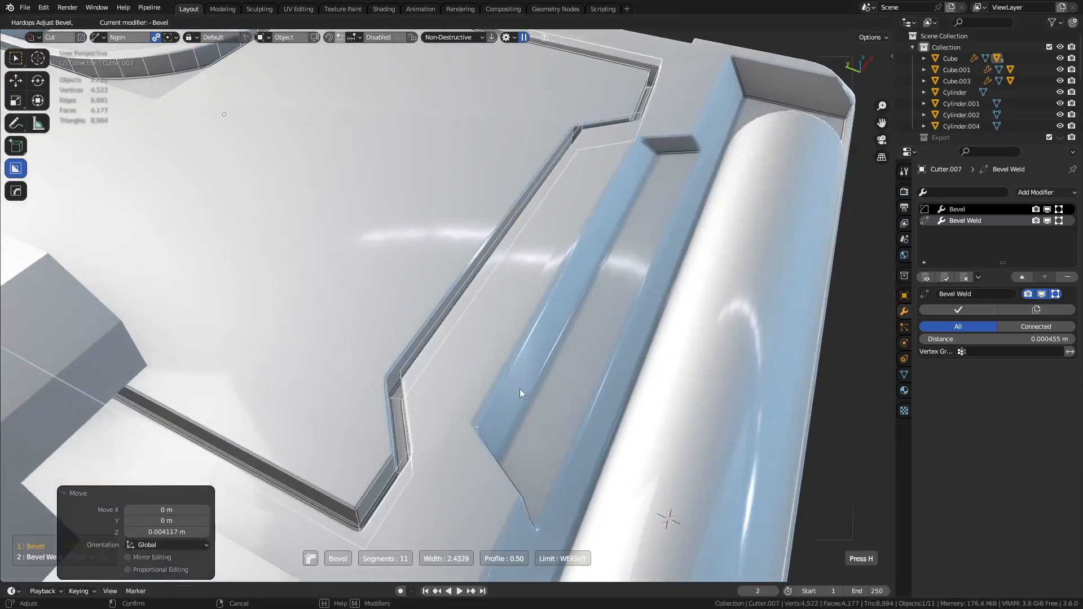
click(526, 391)
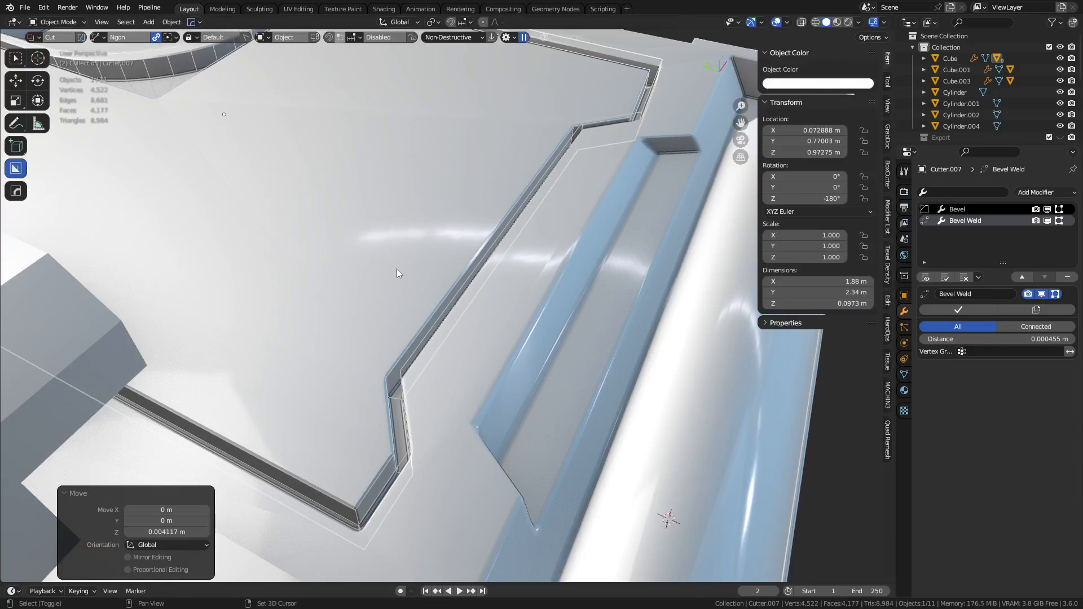
shift+middle_drag(261, 198, 283, 259)
scroll(283, 258, down, 2)
shift+middle_drag(497, 505, 522, 451)
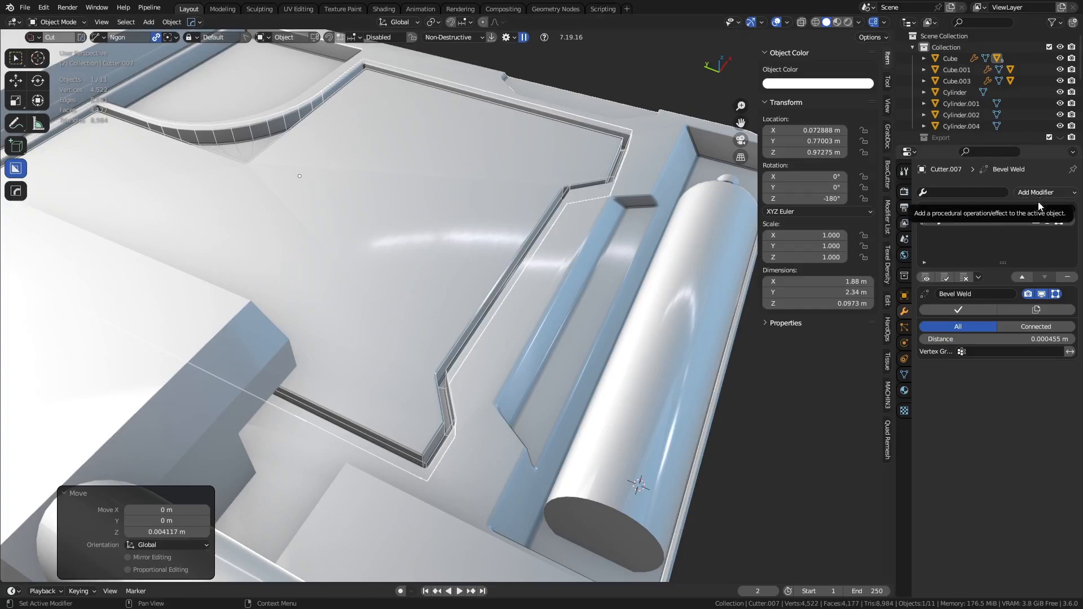
click(964, 209)
drag(1074, 339, 1080, 339)
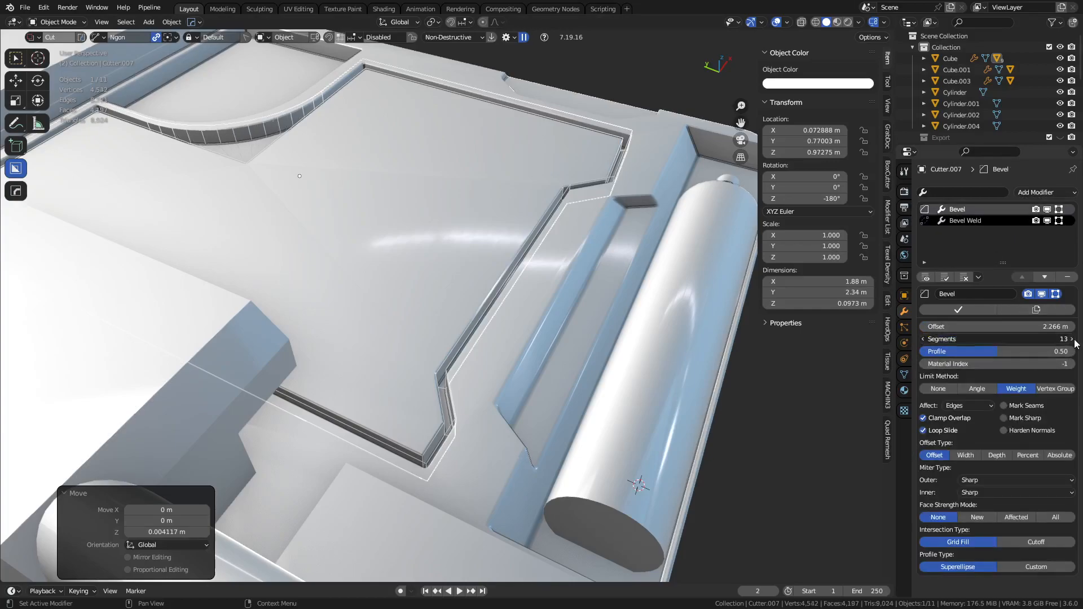
click(1036, 193)
click(872, 258)
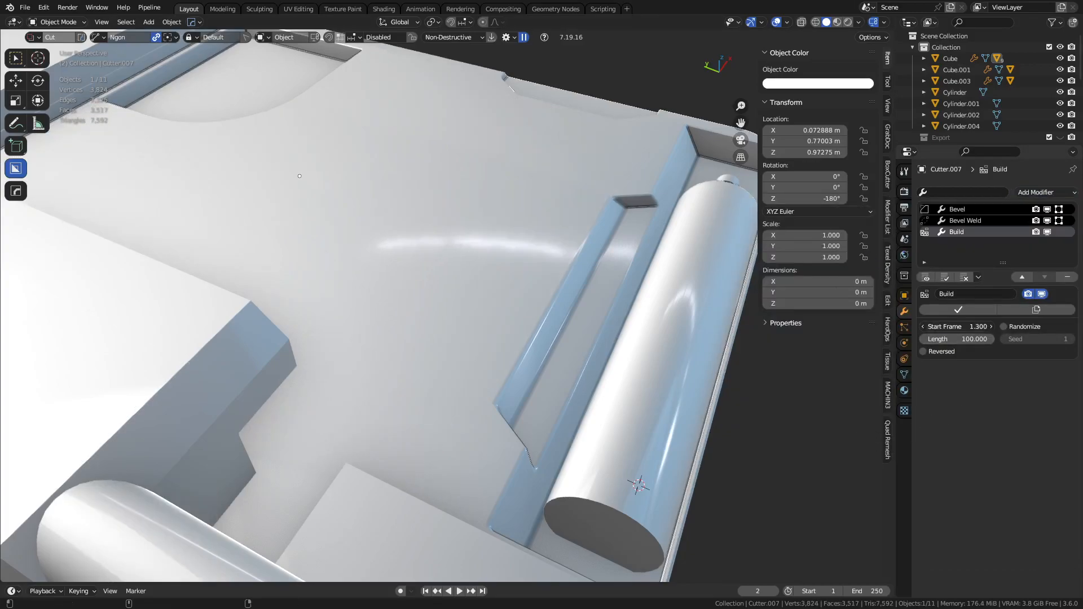
drag(957, 326, 936, 326)
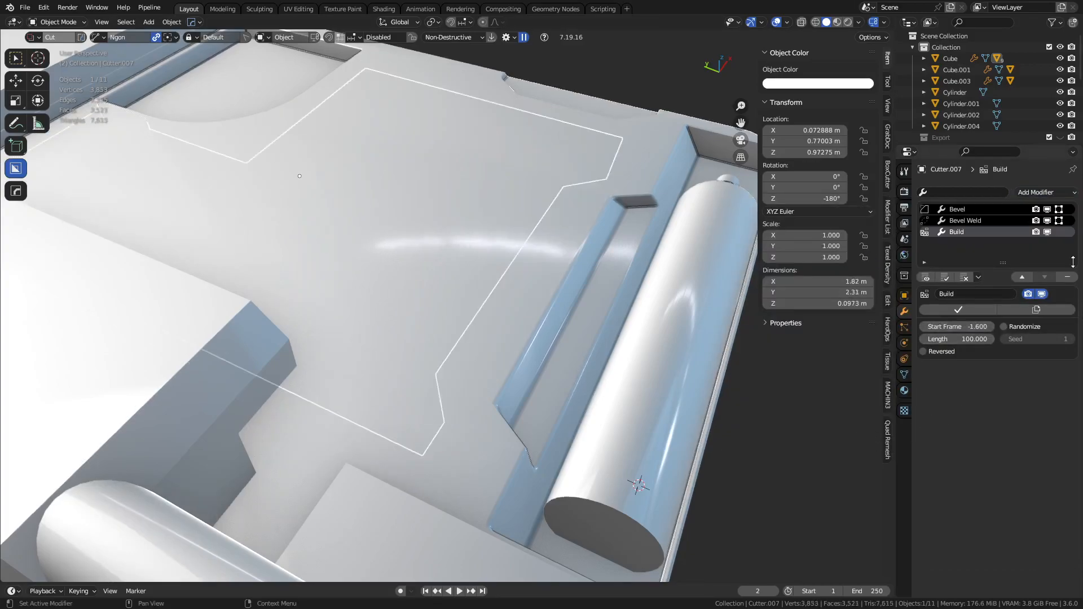
click(1072, 277)
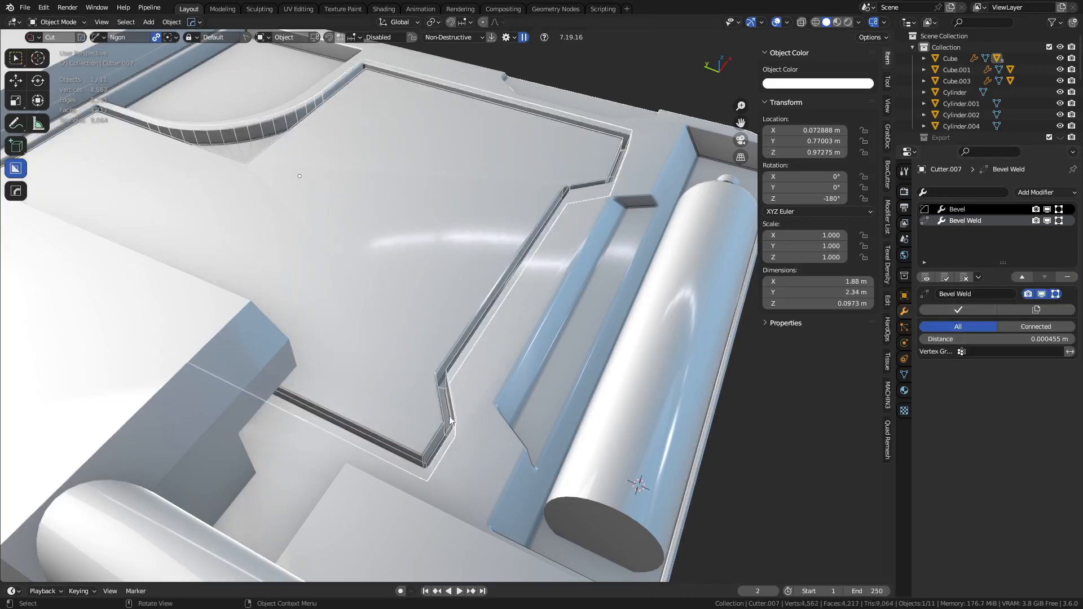
Undo the bevel segment increase and the last upward move of the recess cutter.
middle_drag(474, 395, 361, 378)
shift+middle_drag(361, 378, 407, 385)
middle_drag(490, 372, 412, 386)
shift+middle_drag(593, 311, 421, 363)
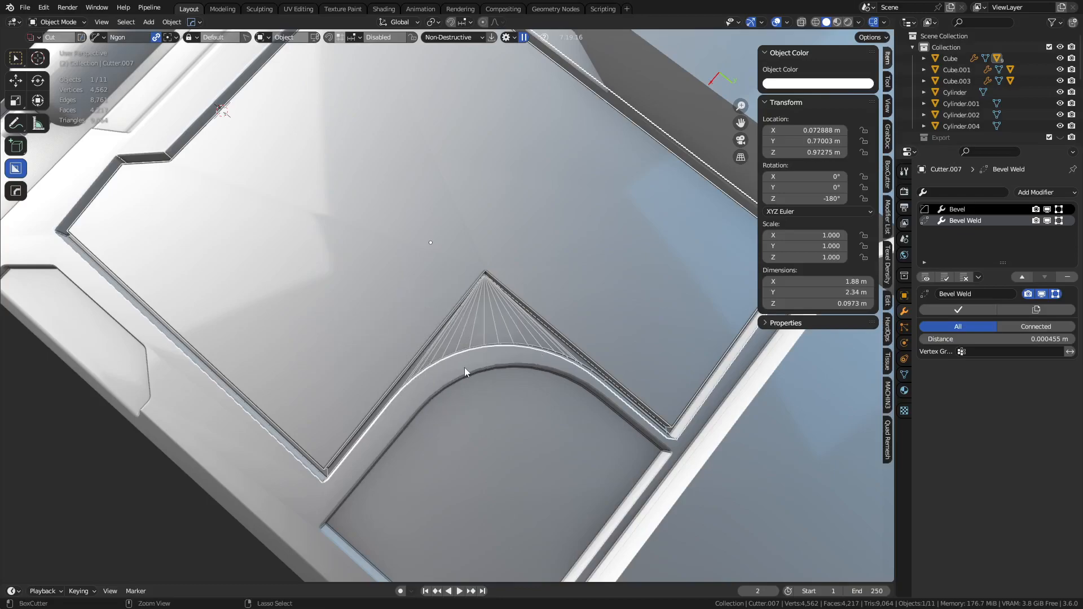
key(ctrl+z)
key(ctrl+z)
key(ctrl+z)
key(ctrl+z)
key(ctrl+z)
key(ctrl+z)
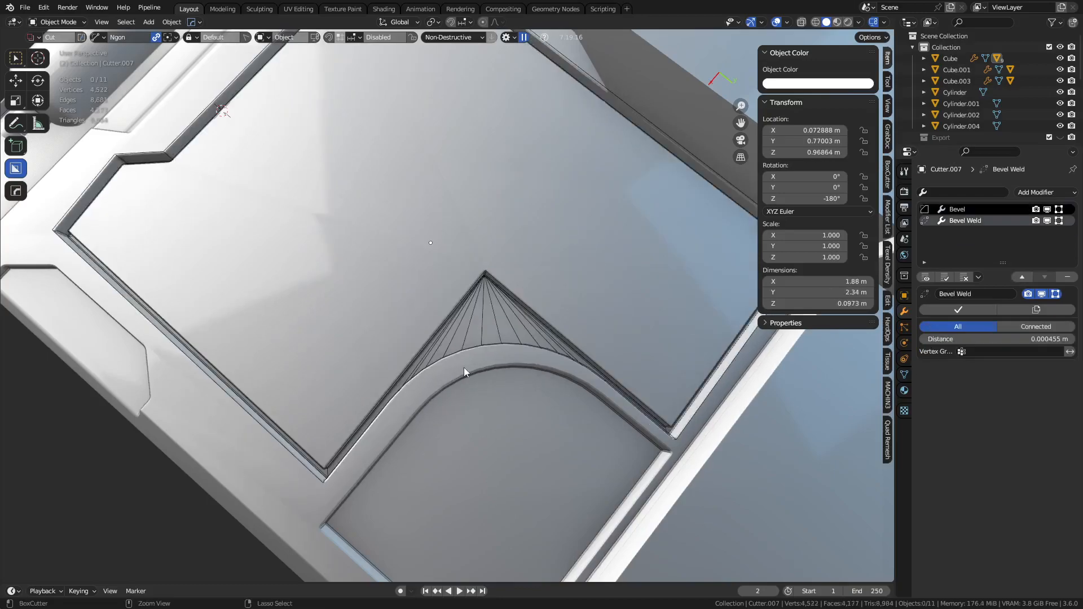
Undo the latest changes to the recess cutter's height and Bevel segment count.
key(ctrl+z)
key(ctrl+z)
key(ctrl+z)
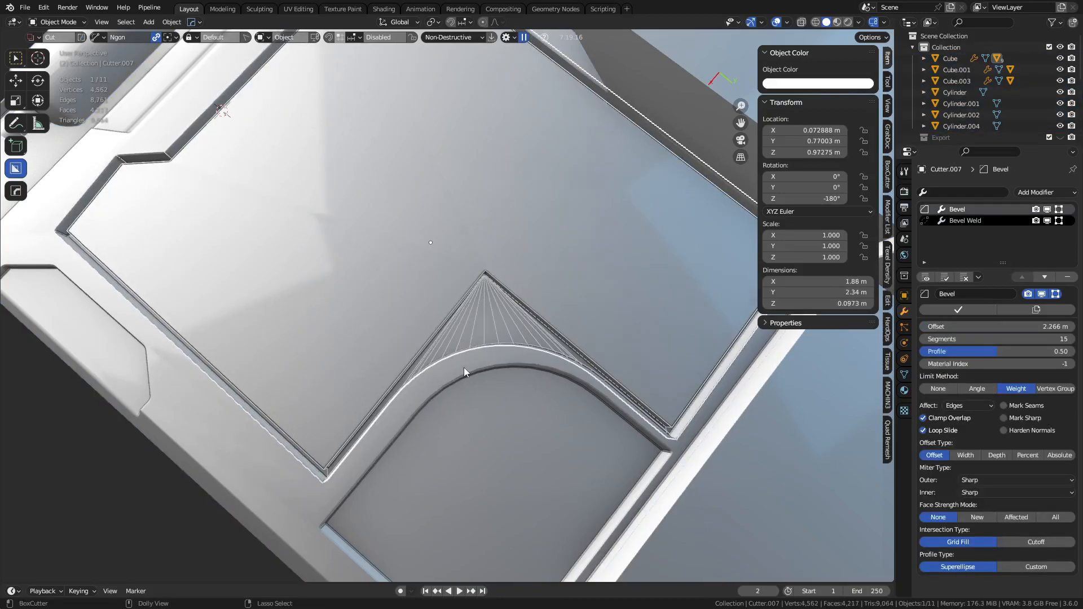
key(ctrl+z)
key(ctrl+z)
Try to move the recess cutter's inner corner geometry beside the rounded pocket in Edit Mode.
key(Tab)
click(542, 368)
middle_drag(473, 294, 503, 251)
click(510, 241)
mouse_move(818, 228)
mouse_down()
mouse_move(840, 228)
mouse_move(807, 227)
mouse_move(819, 227)
mouse_up()
key(alt+z)
key(ctrl+Tab)
click(494, 373)
middle_drag(718, 377, 661, 317)
key(g)
click(559, 322)
Merge all of the recess cutter's vertices by distance and return to Object Mode.
key(ctrl+Tab)
click(616, 326)
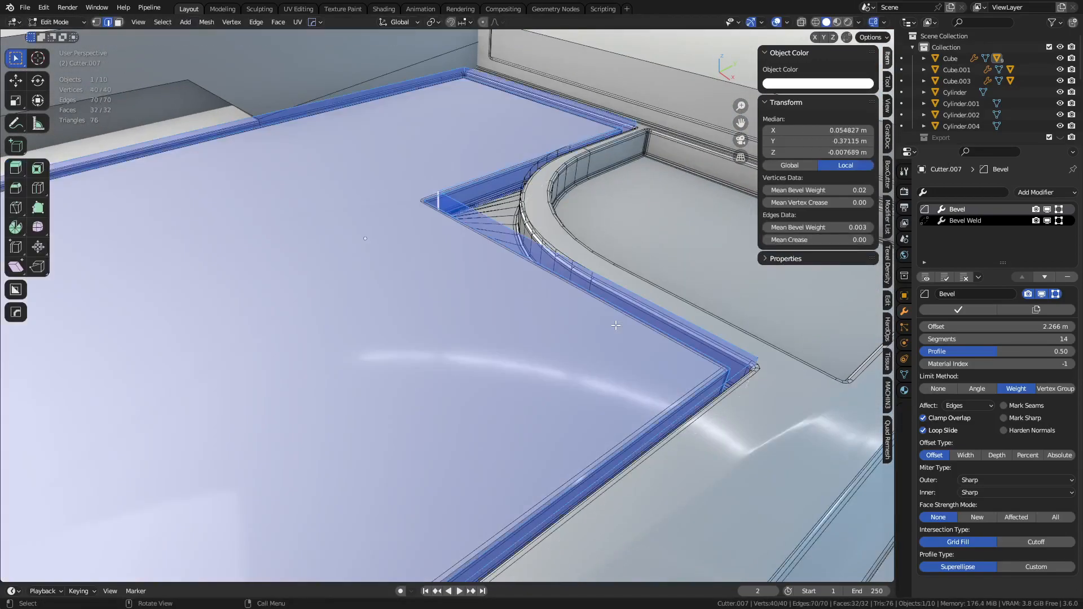
key(m)
click(615, 326)
key(Tab)
middle_drag(553, 331, 520, 366)
scroll(621, 385, down, 3)
key(g)
right_click(522, 364)
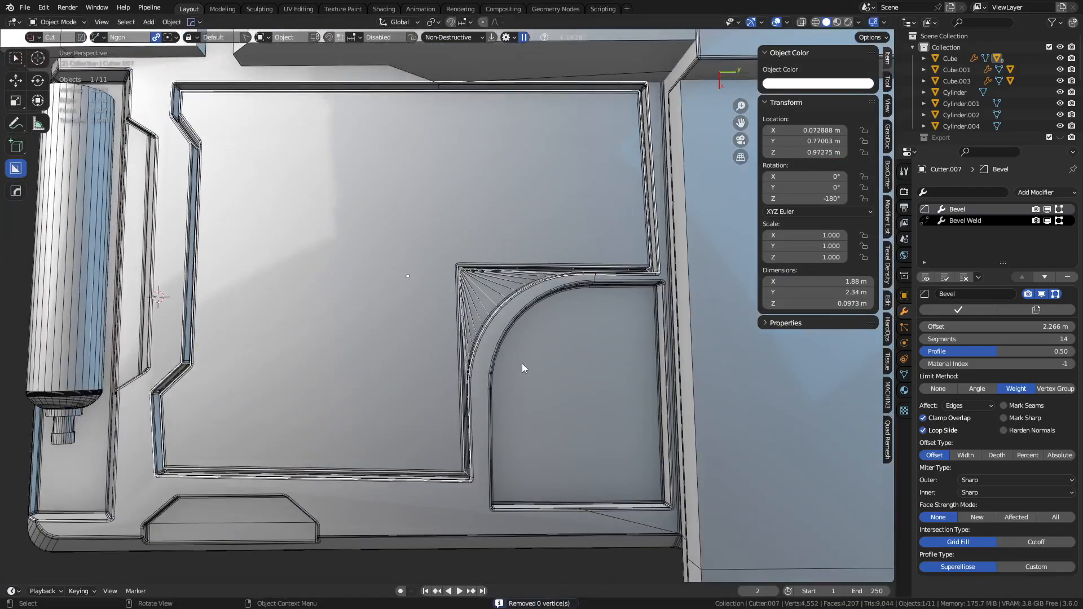
Try the recess cutter's Bevel modifier below Bevel Weld and restore the original order.
key(Tab)
key(Tab)
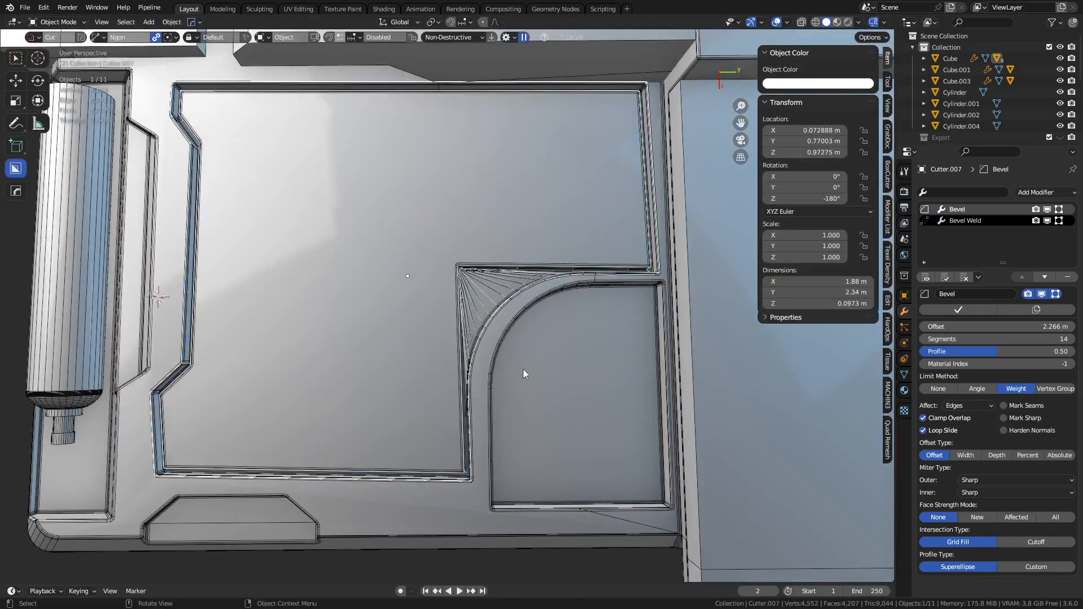
click(1045, 277)
click(1022, 277)
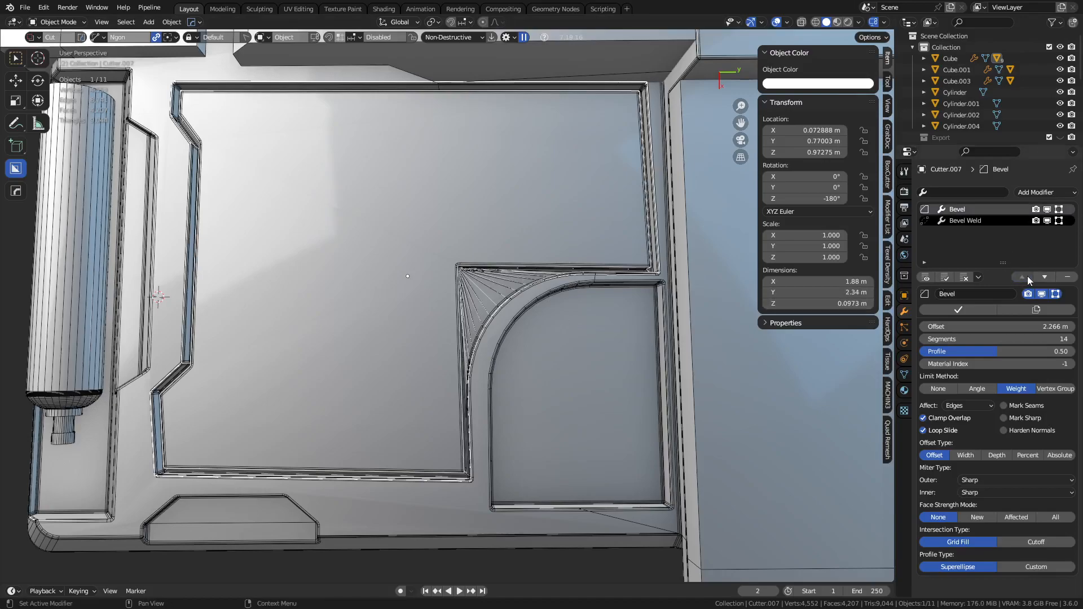
Move the recess cutter's outer corner vertices next to the trapezoidal recess along the Y axis in top view.
middle_drag(572, 379, 439, 470)
key(Tab)
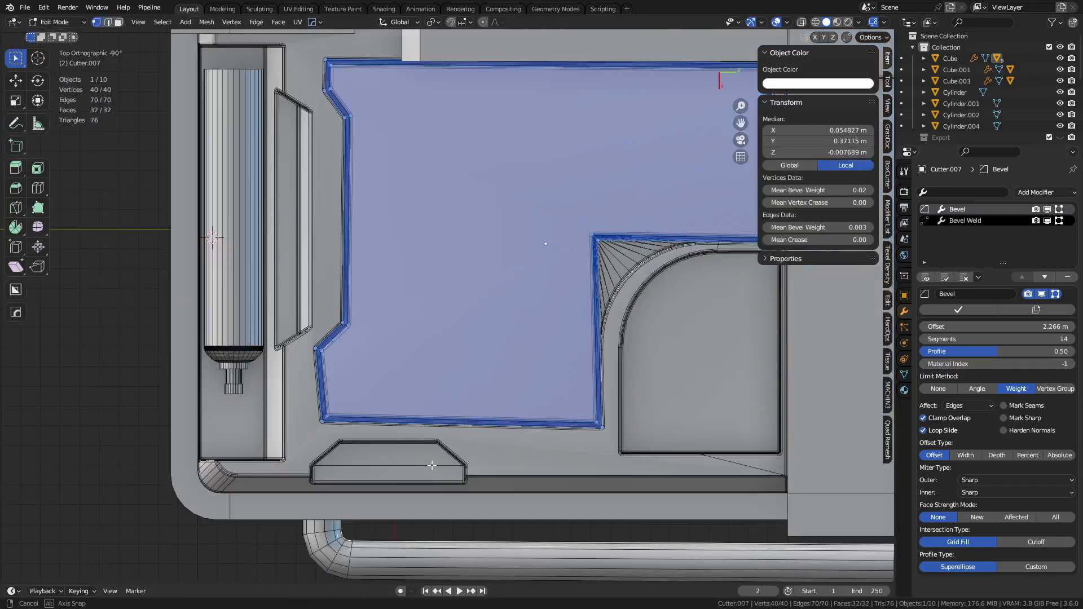
click(323, 421)
key(alt+z)
drag(300, 443, 365, 403)
key(g)
key(y)
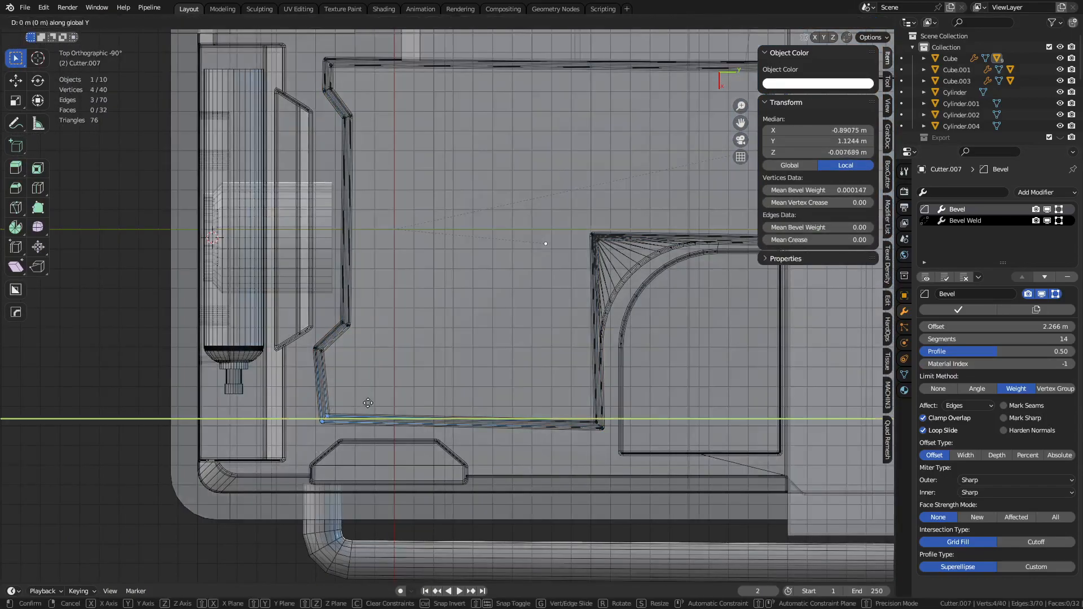
shift+click(300, 411)
shift+middle_drag(664, 375, 588, 389)
key(ctrl+Tab)
click(556, 389)
key(alt+z)
Try removing the body's Bevel modifier, undo the removal, and show the settings of its Boolean.007 modifier.
middle_drag(662, 395, 536, 272)
middle_drag(660, 333, 462, 246)
scroll(447, 280, up, 6)
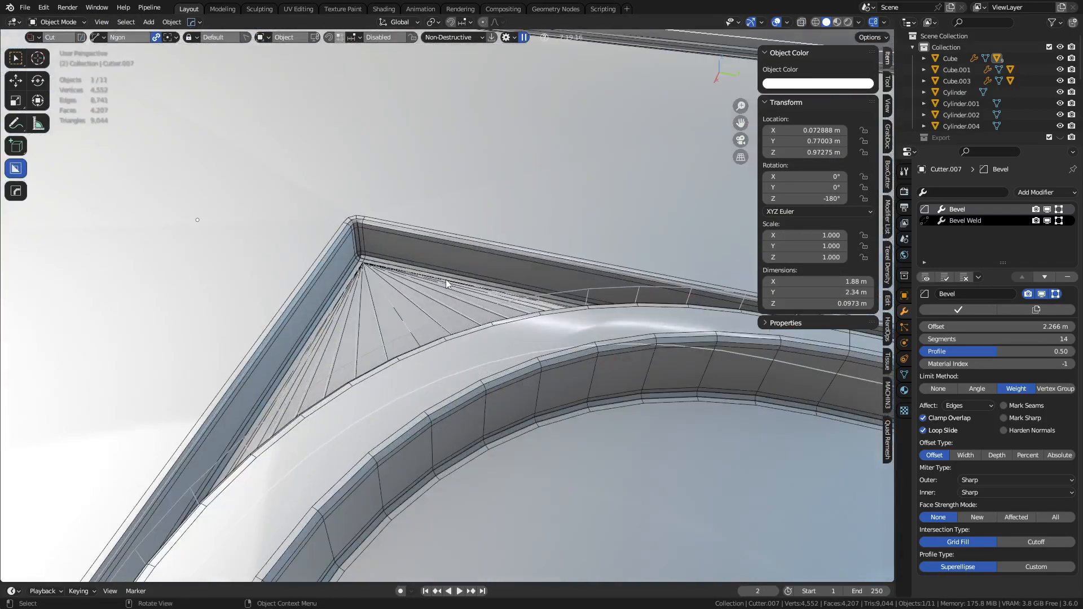
click(373, 232)
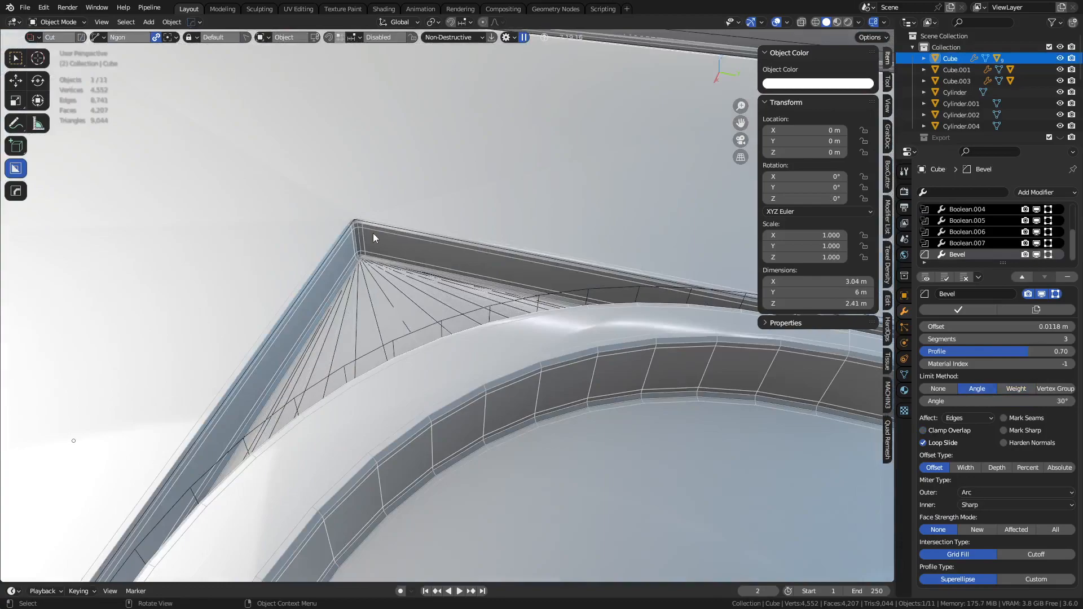
click(1068, 278)
key(ctrl+z)
click(982, 246)
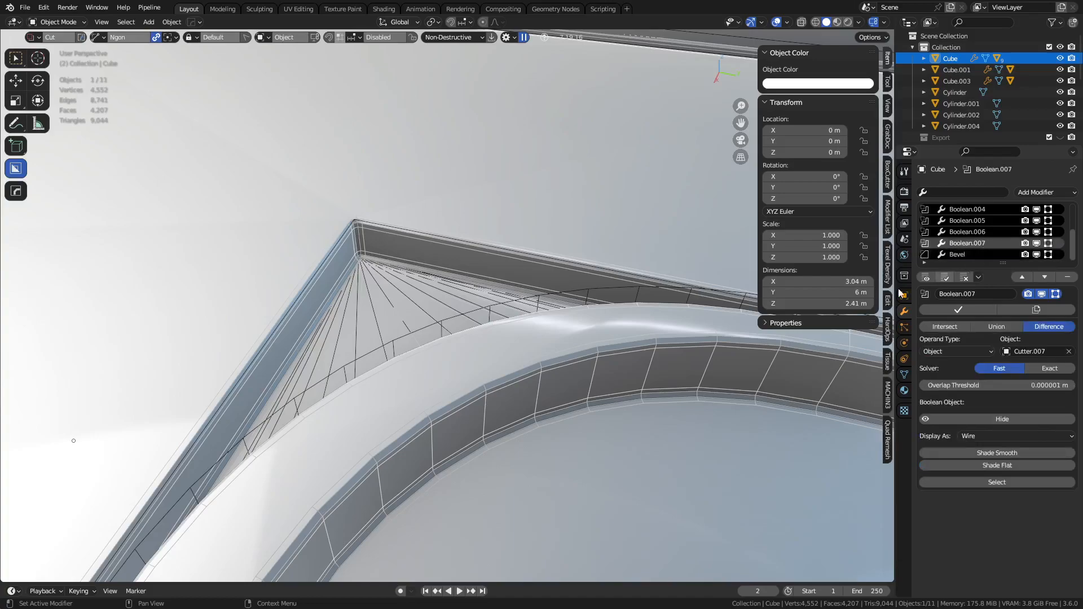
Set the limit method of the recess cutter's Bevel modifier to None.
click(470, 310)
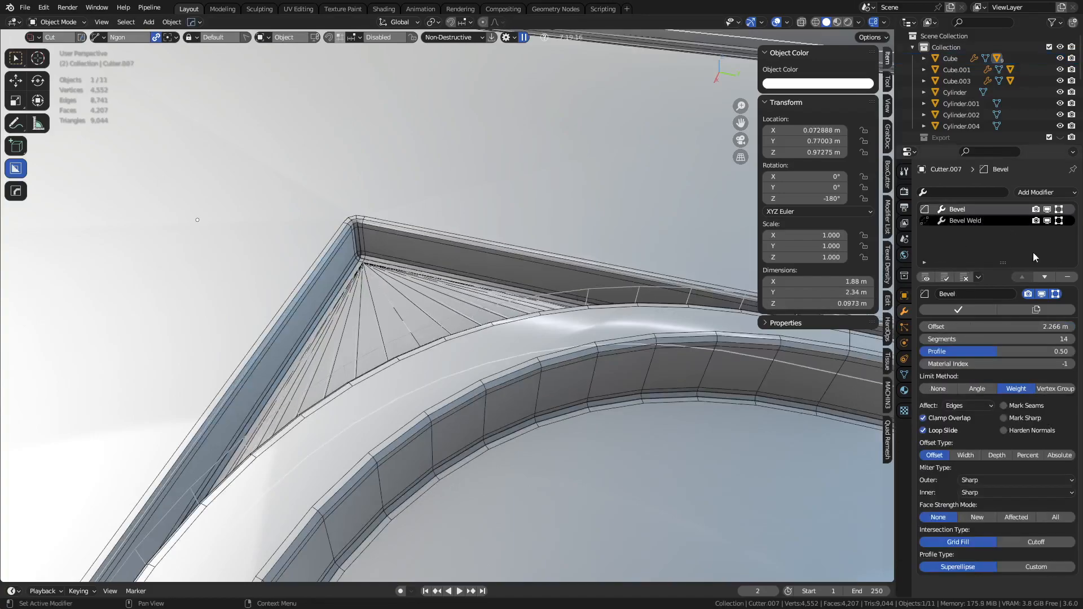
click(967, 221)
click(977, 210)
click(945, 389)
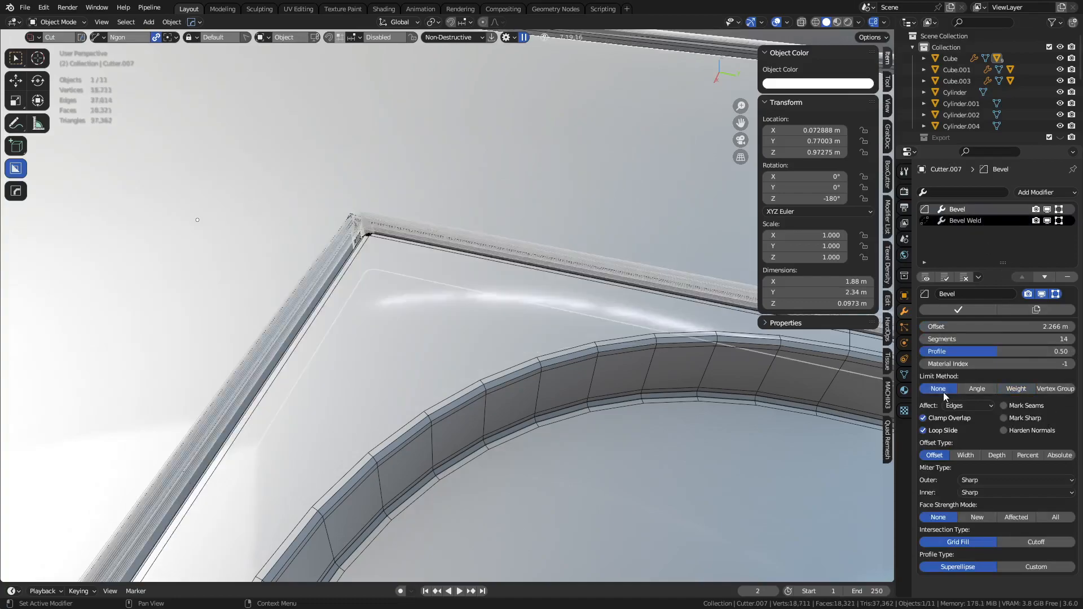
click(1028, 386)
click(942, 387)
Try to bevel the recess cutter's inner corner edge with 11 segments and a width of about 0.331 m.
middle_drag(356, 277, 430, 335)
key(ctrl+Tab)
click(377, 283)
key(ctrl+b)
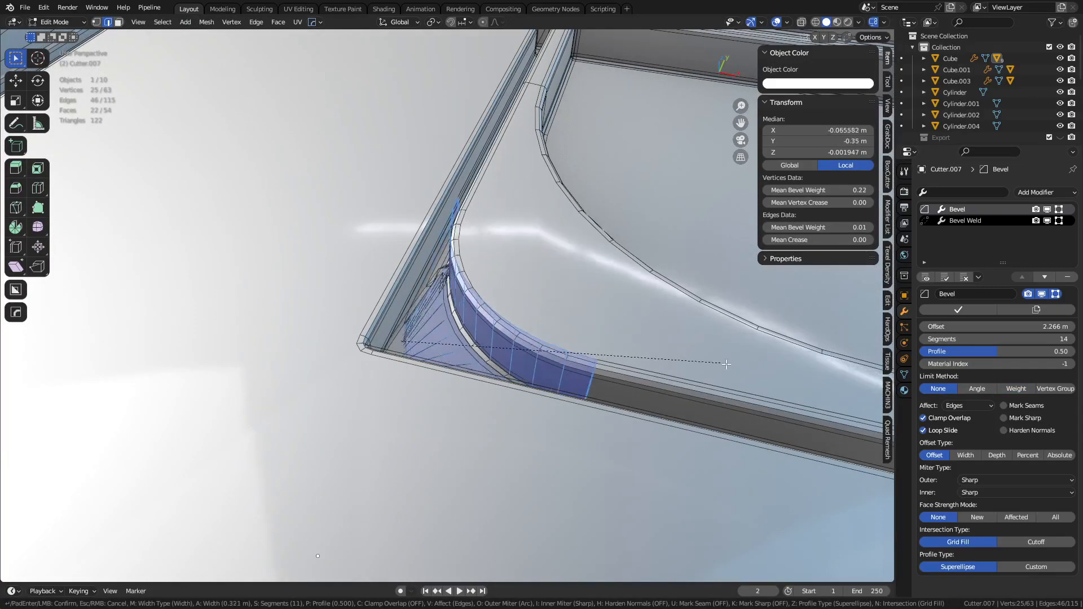
key(Escape)
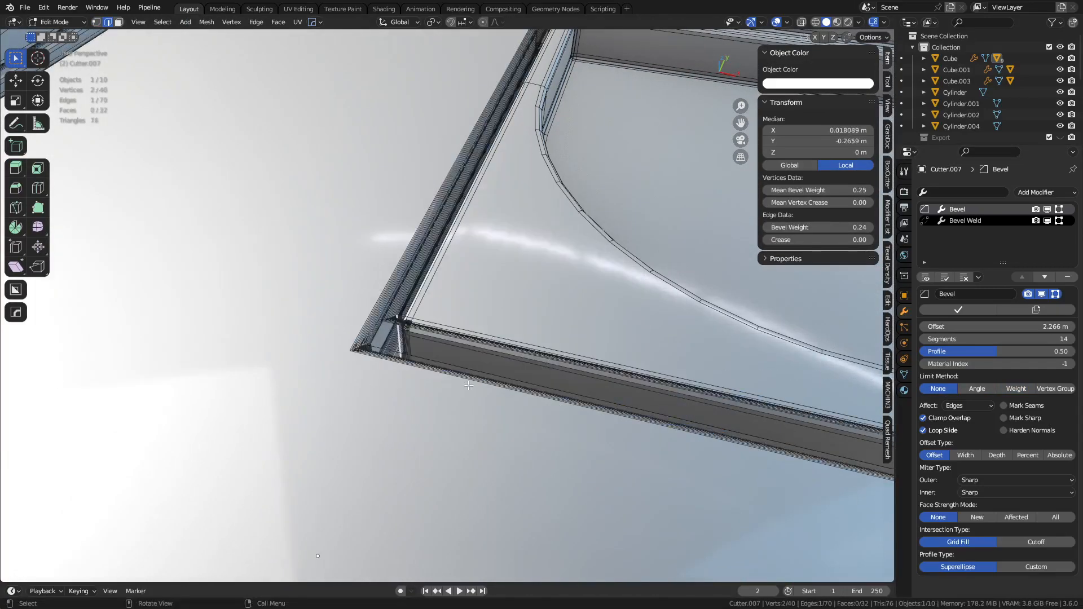
middle_drag(465, 387, 342, 335)
shift+click(330, 290)
middle_drag(353, 278, 335, 274)
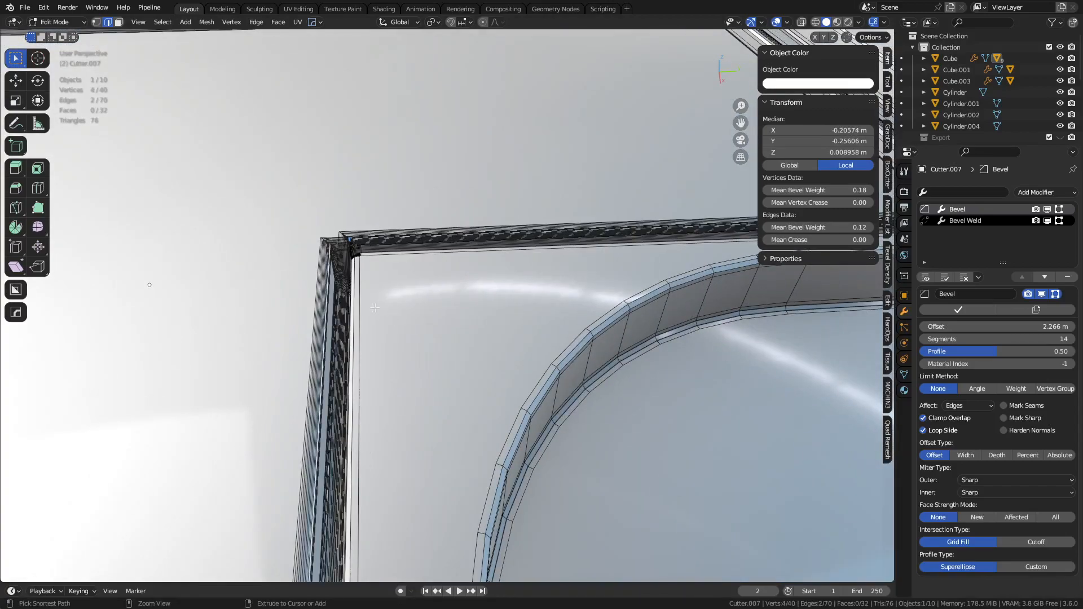
key(ctrl+z)
key(alt+z)
key(ctrl+b)
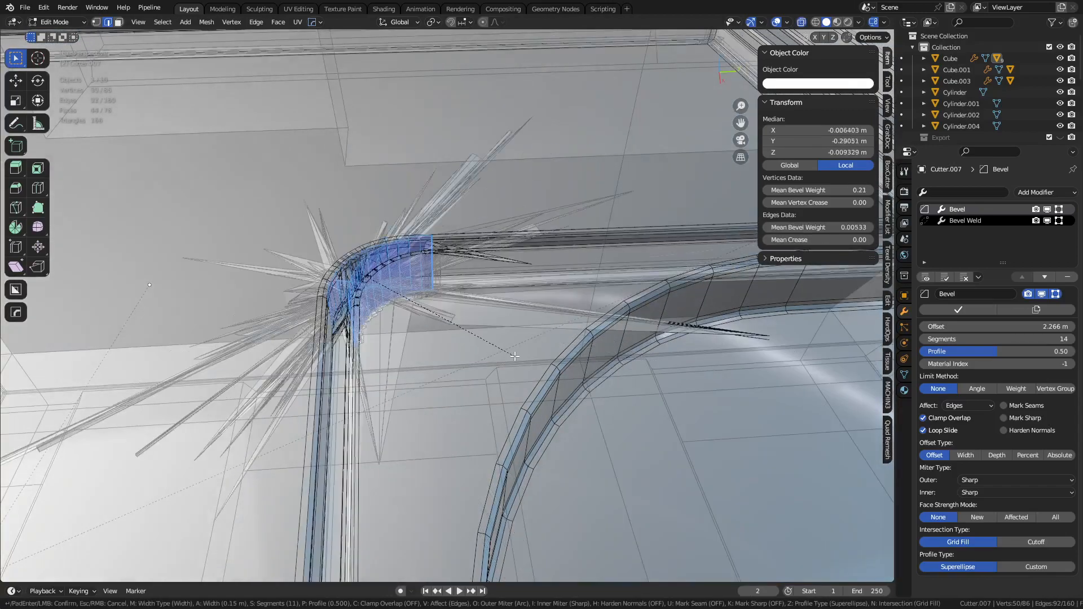
key(Escape)
key(alt+z)
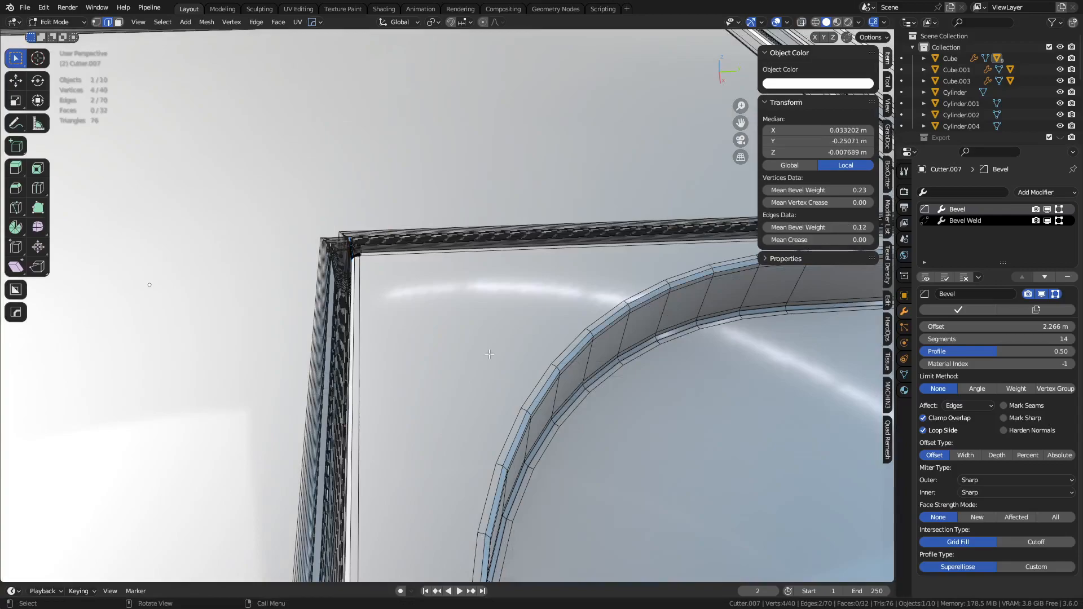
Leave Edit Mode and remove the Bevel modifier from the panel groove's cutter, keeping its Bevel Weld modifier.
key(Tab)
click(450, 353)
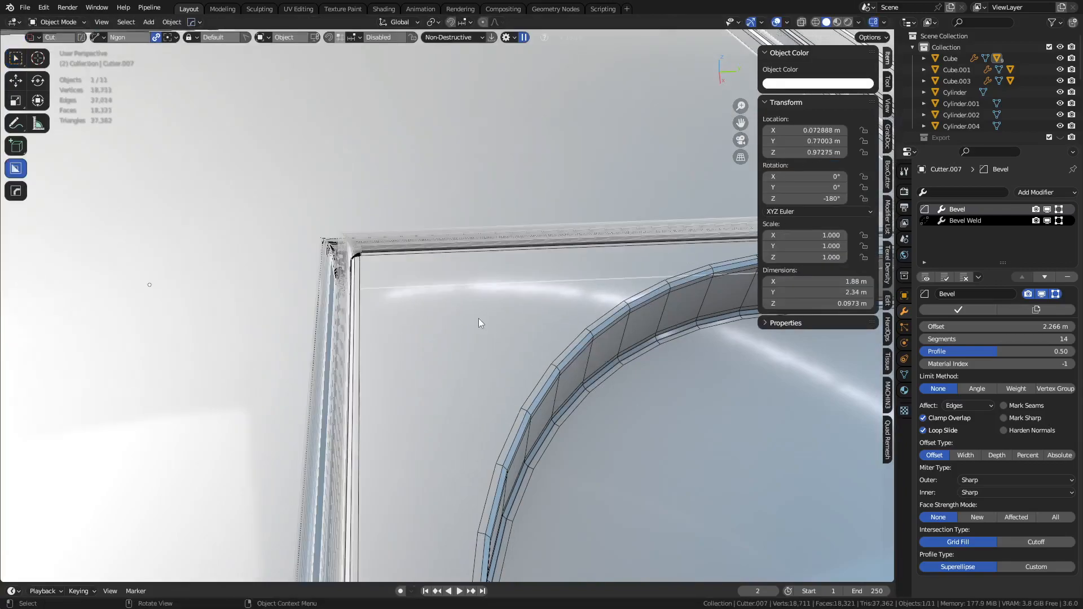
click(1067, 278)
Bring up the main body's Boolean.007 cutter with HardOps Ever Scroll and open that cutter in Edit Mode.
middle_drag(360, 282, 391, 323)
click(391, 323)
key(q)
click(391, 323)
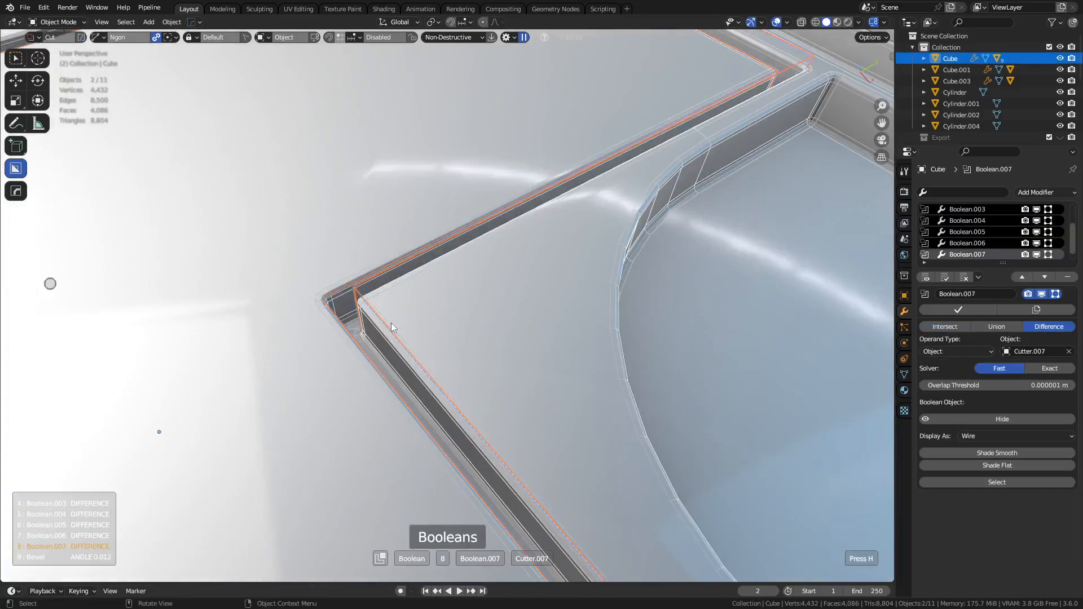
click(391, 323)
key(Tab)
click(356, 309)
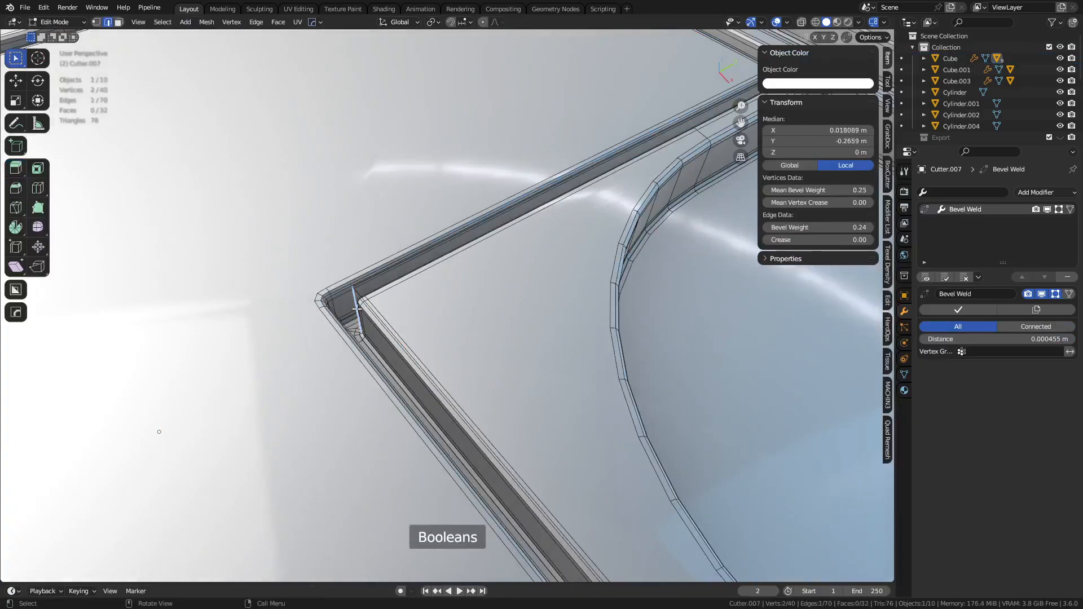
key(alt+z)
key(ctrl+b)
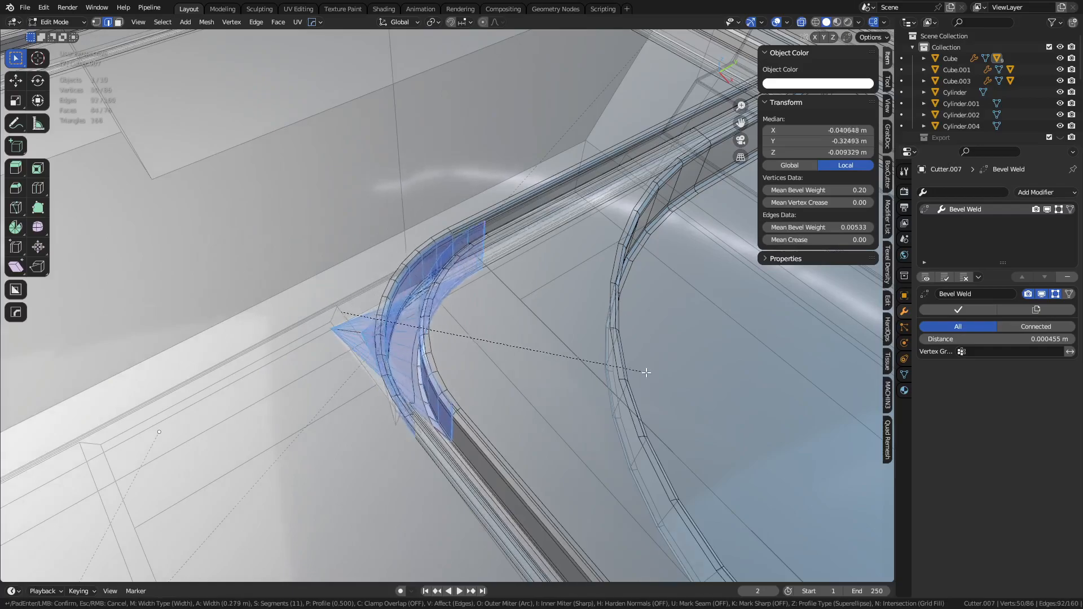
key(Escape)
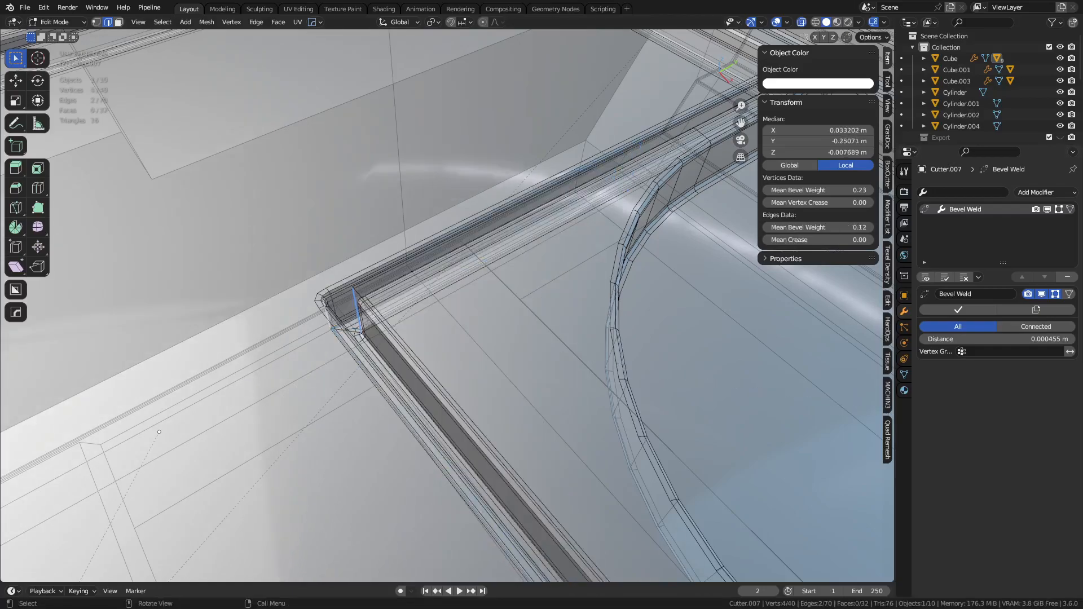
Select all the edges crossing the groove cutter's corner around the recessed pocket and bevel them with 11 segments.
middle_drag(372, 318, 403, 388)
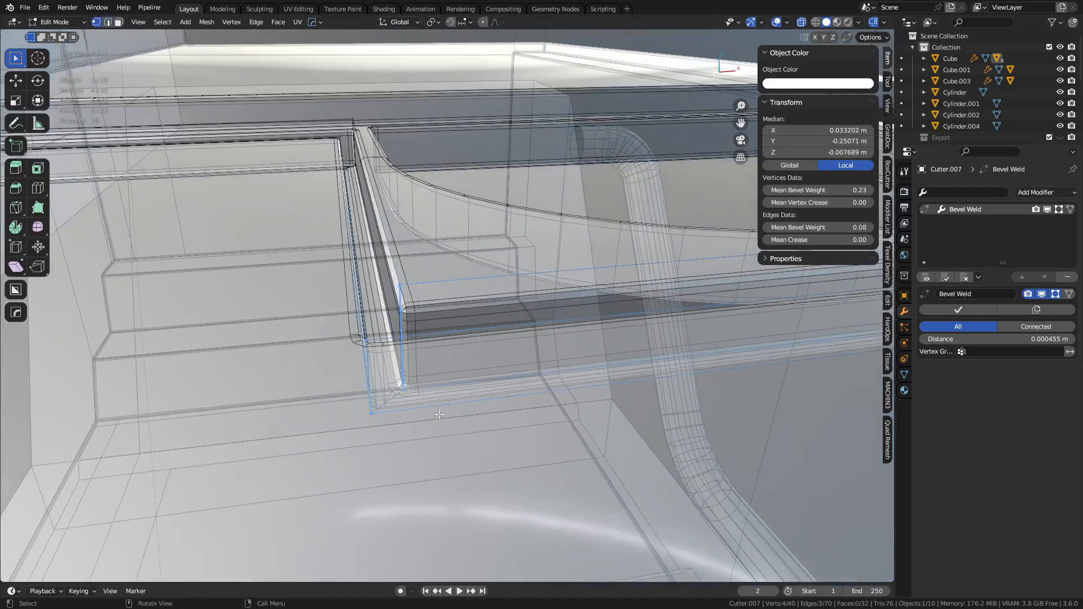
click(403, 389)
key(2)
shift+click(379, 384)
shift+click(383, 396)
key(a)
key(a)
alt+click(384, 398)
key(ctrl+b)
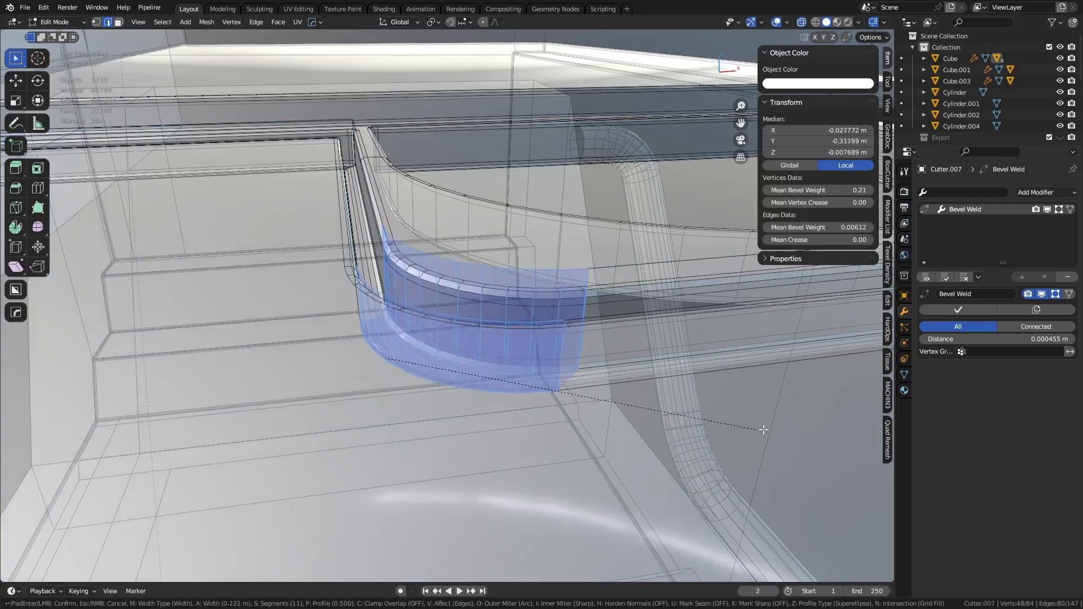
click(444, 430)
Undo the corner bevel and redo it about 0.87 m wide with 11 segments so the groove follows the pocket's curve.
key(alt+z)
middle_drag(643, 329, 491, 435)
key(ctrl+z)
key(ctrl+b)
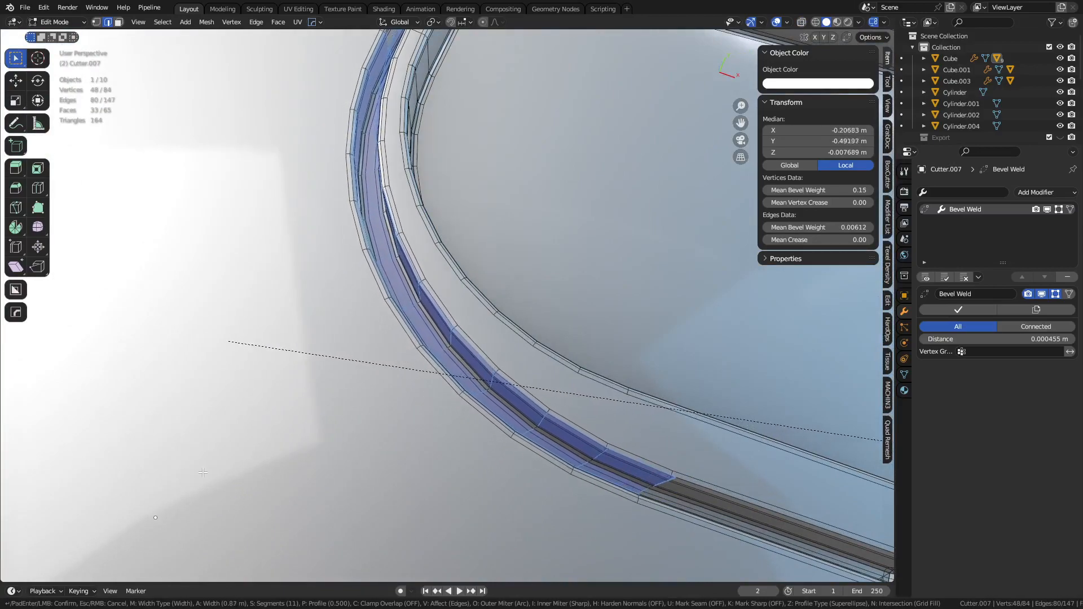
click(205, 472)
In top view, move the groove's curved section and the corner at its lower end about 0.041 m along Y.
key(KP_7)
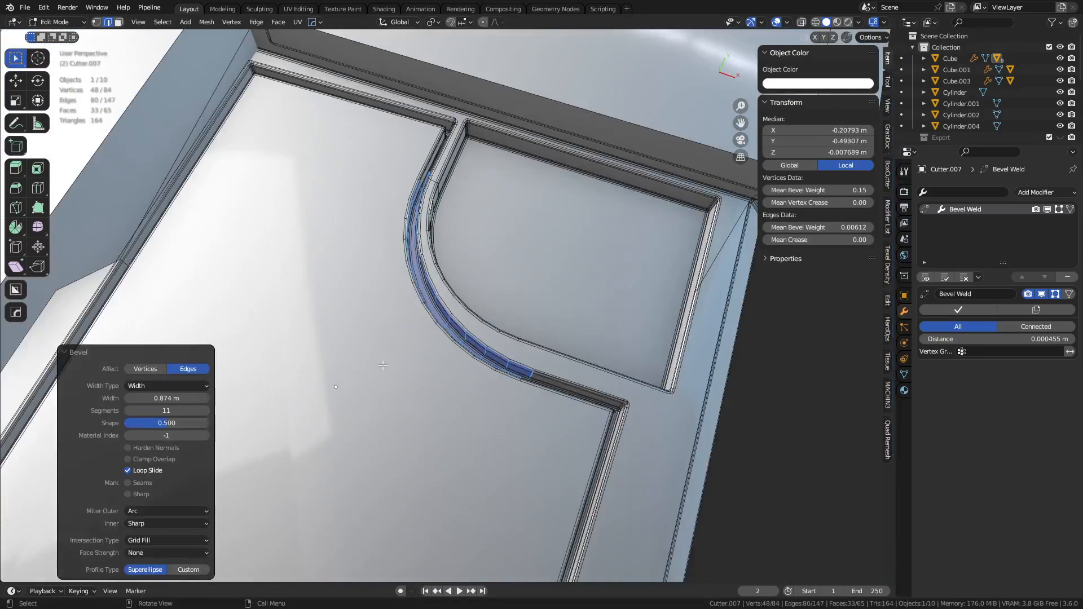
key(1)
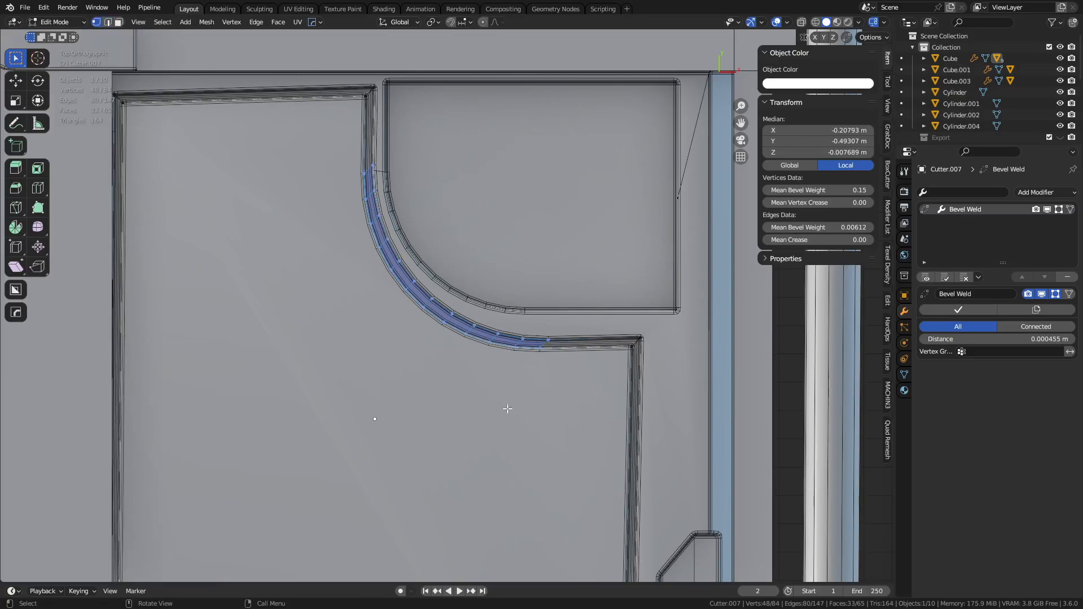
key(alt+z)
shift+drag(514, 384, 658, 329)
key(g)
key(y)
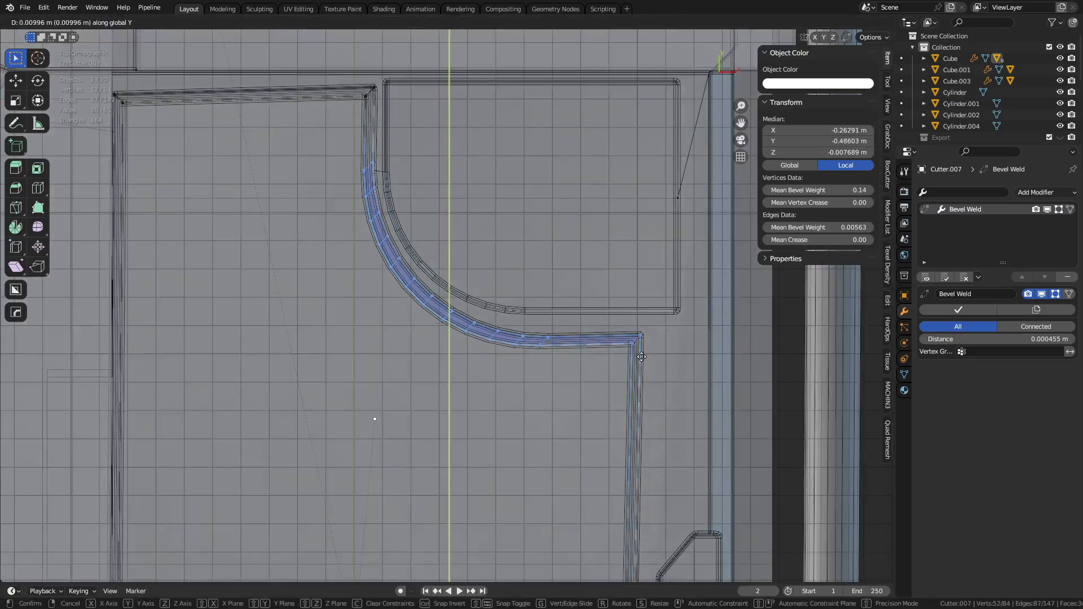
click(654, 268)
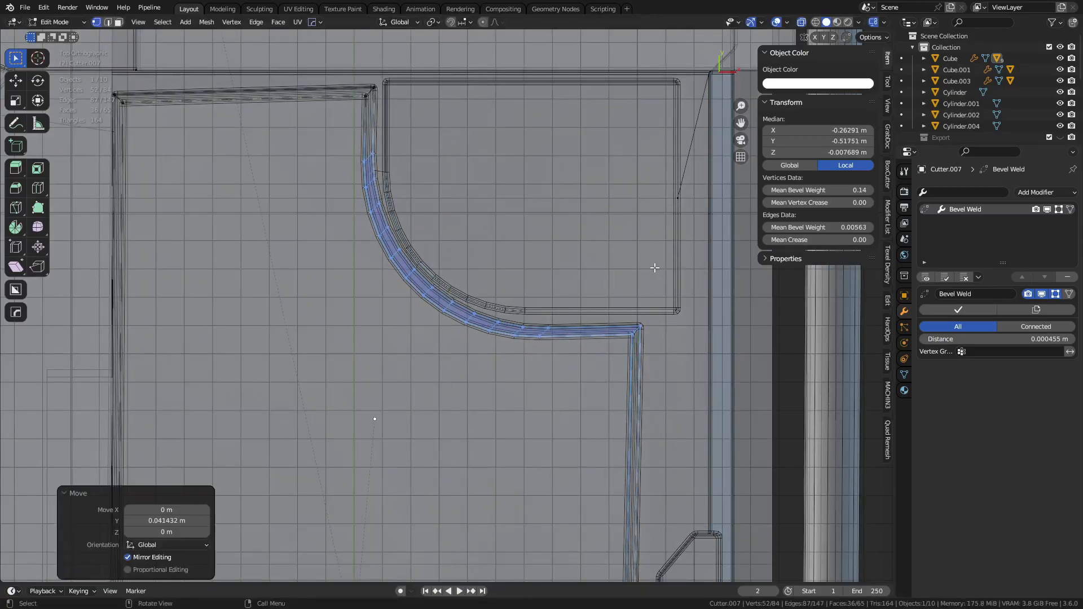
Move the groove's curved section and the corner at its upper end about 0.02 m along negative X.
key(Escape)
key(g)
key(Escape)
shift+click(361, 99)
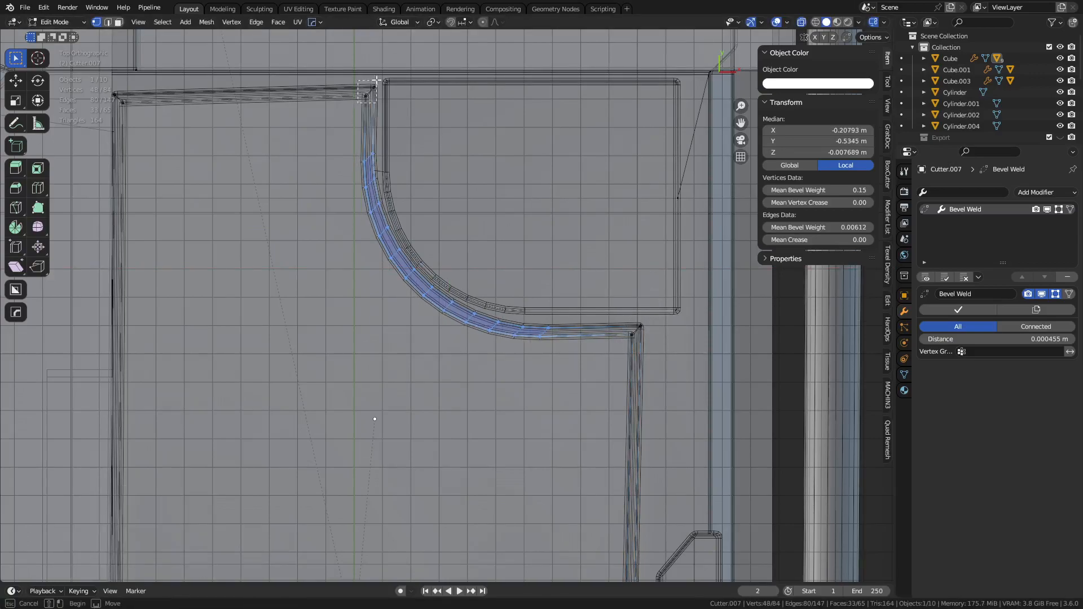
key(g)
key(x)
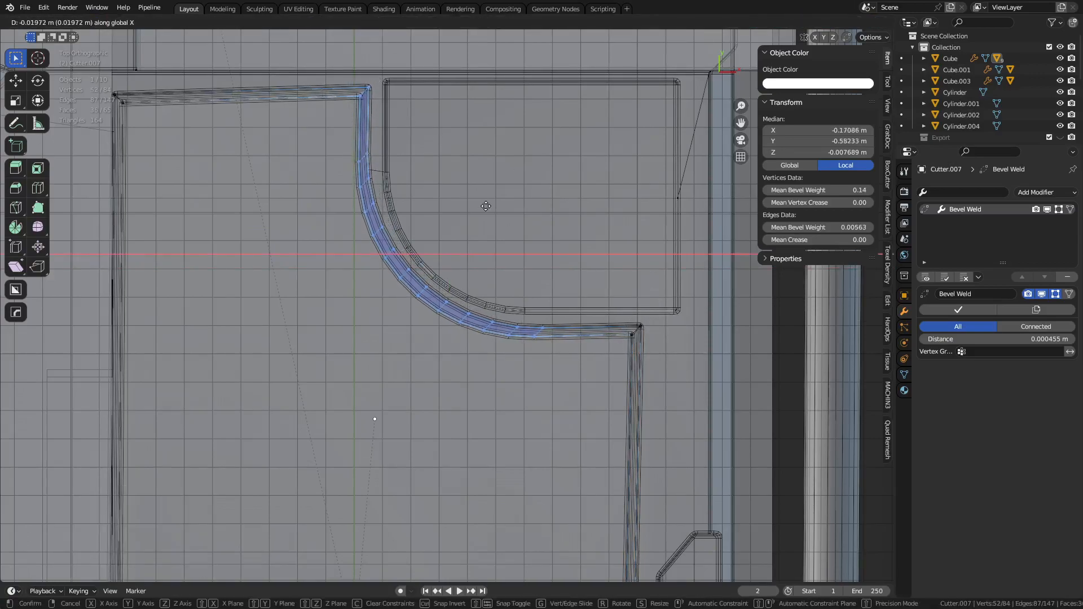
click(486, 206)
Fine-tune the curved section together with both end corners along Y, then return to Object Mode.
shift+click(641, 326)
key(g)
key(y)
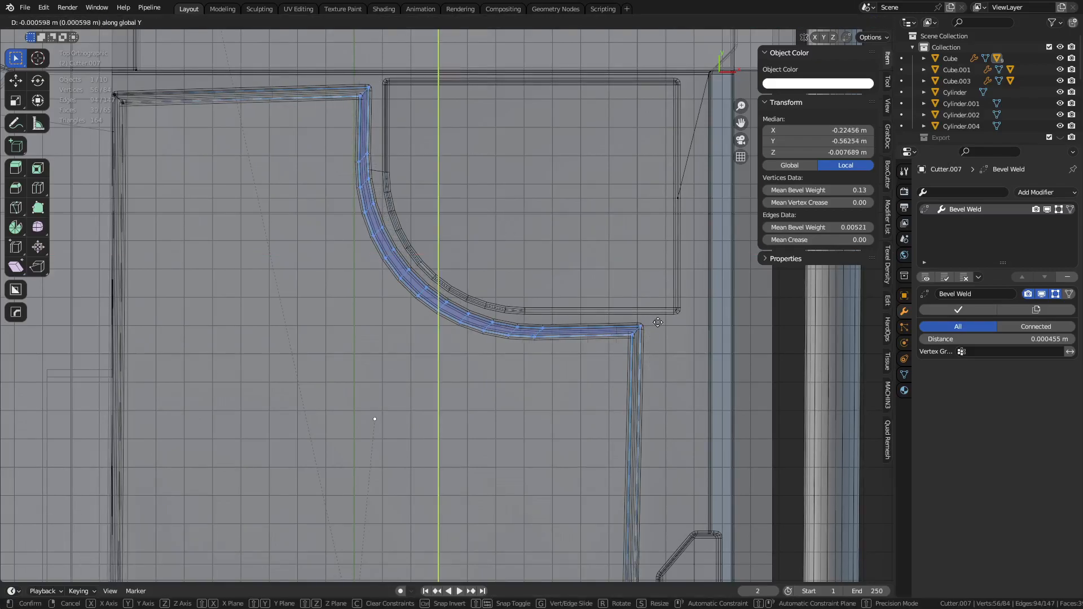
click(664, 352)
key(ctrl+Tab)
click(590, 357)
Apply HardOps Sharpen with weighted normals to the main body and clear the selection.
scroll(590, 354, down, 5)
key(alt+z)
middle_drag(662, 398, 459, 307)
click(459, 307)
key(q)
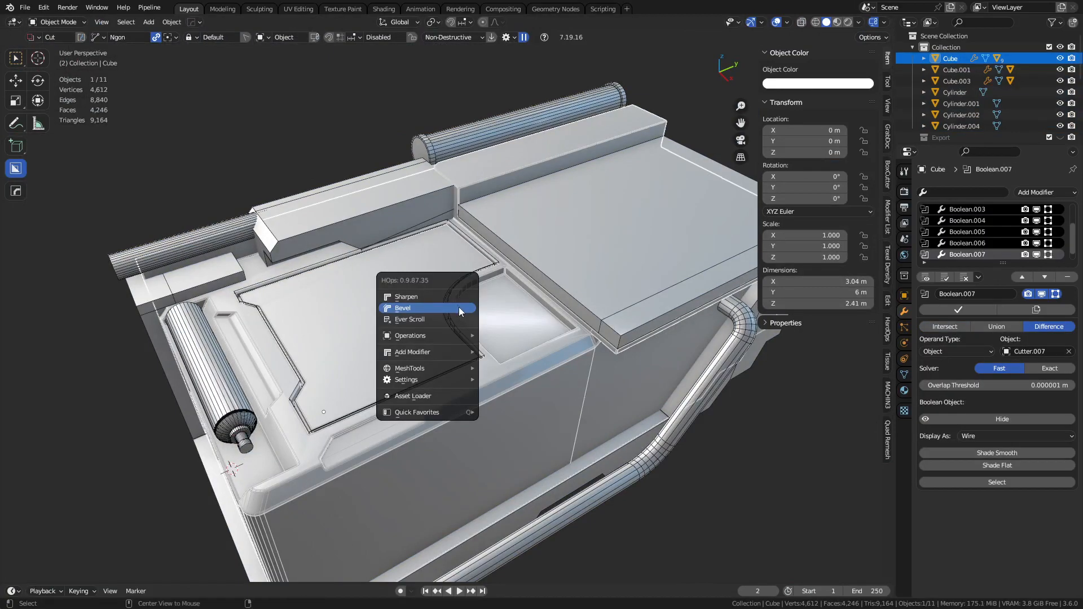
shift+click(454, 296)
key(ctrl+Tab)
click(552, 399)
key(a)
key(a)
scroll(552, 399, down, 2)
Add a HardOps Bevel about 0.026 m wide with 3 segments to the raised flat slab on the crate's top.
middle_drag(552, 399, 594, 290)
click(599, 278)
scroll(599, 279, up, 3)
key(q)
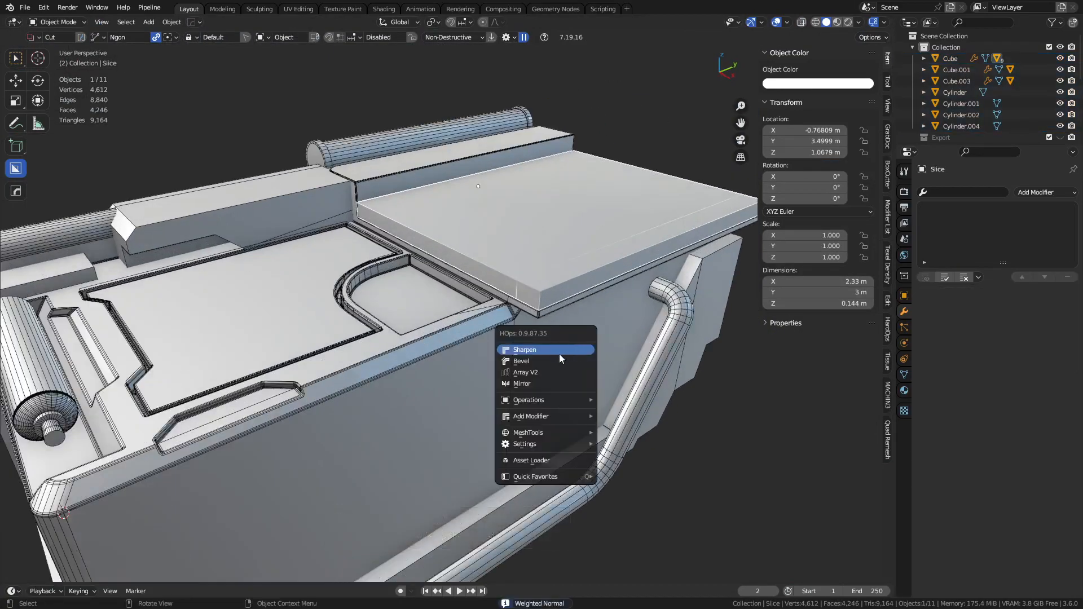
click(555, 361)
click(536, 356)
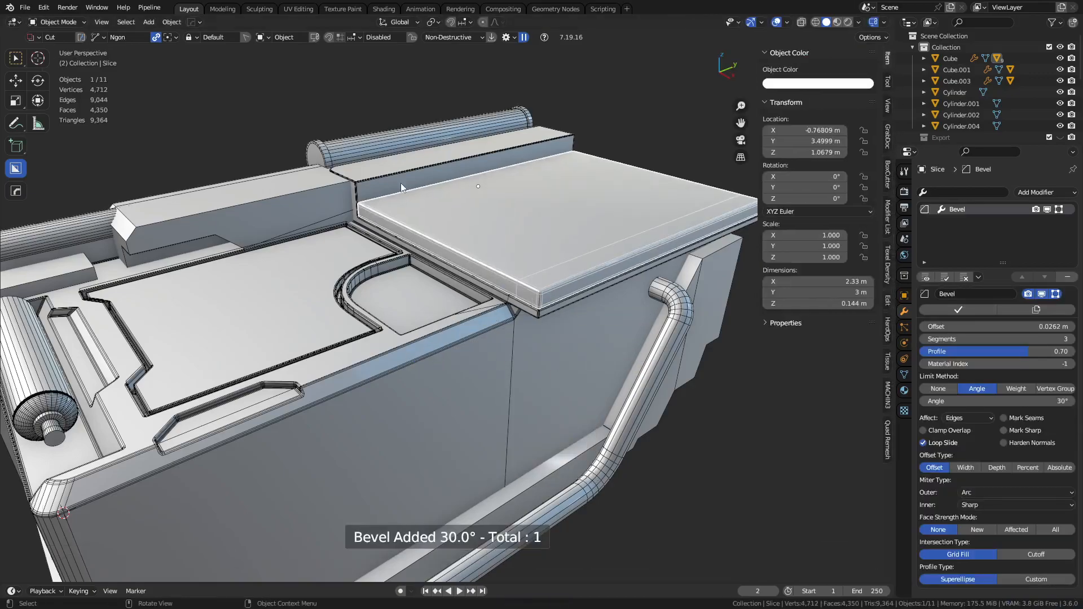
Add a HardOps Bevel about 0.026 m wide with 3 segments to the long raised block behind the slab.
click(391, 170)
key(q)
click(346, 256)
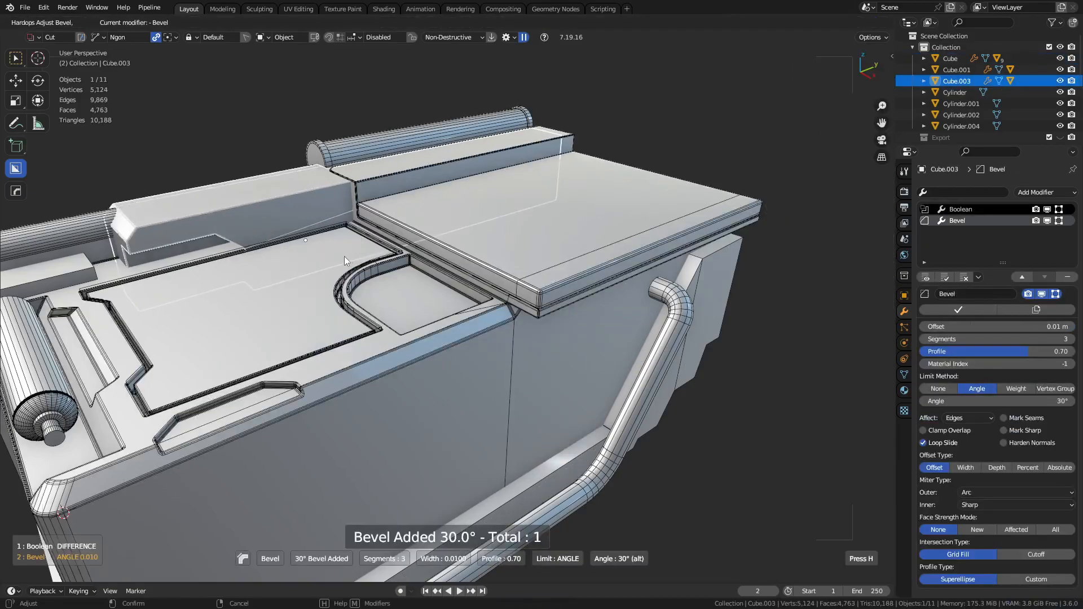
click(327, 257)
Add a HardOps Bevel about 0.041 m wide with 7 segments to the outer frame around the main body.
shift+middle_drag(458, 279, 577, 263)
key(ctrl+Tab)
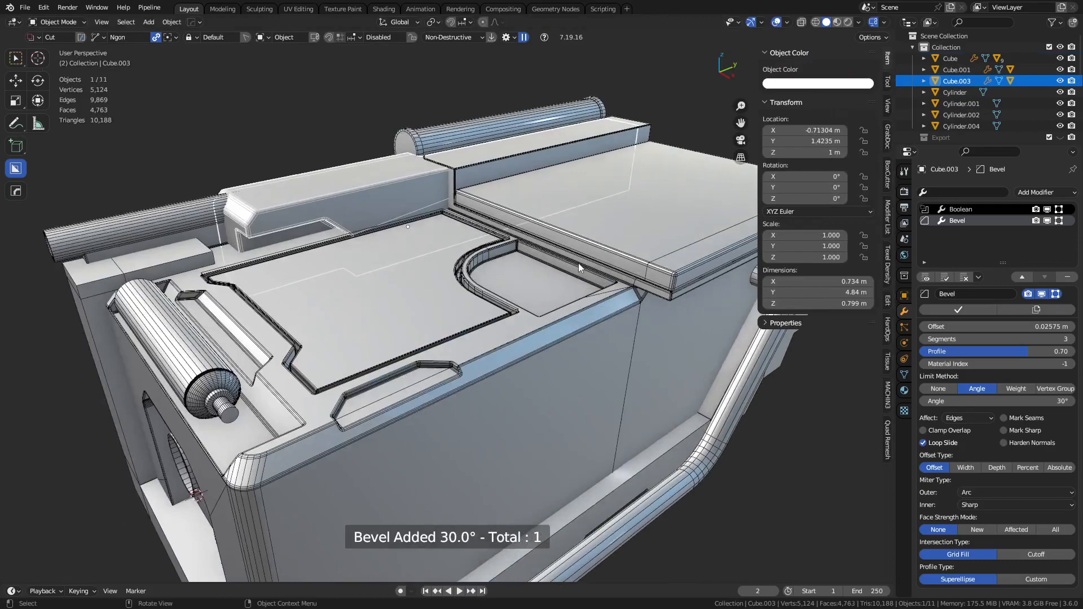
key(a)
middle_drag(658, 418, 615, 366)
click(615, 365)
key(q)
click(610, 361)
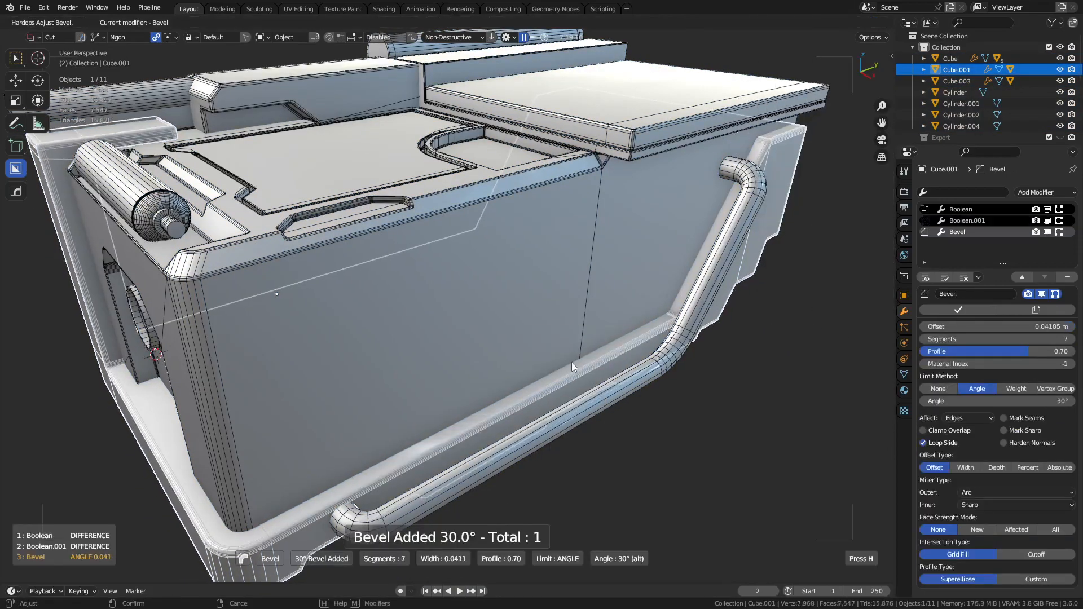
Shade all objects smooth with Auto Smooth at 30° and clear the selection.
key(a)
right_click(630, 366)
click(632, 368)
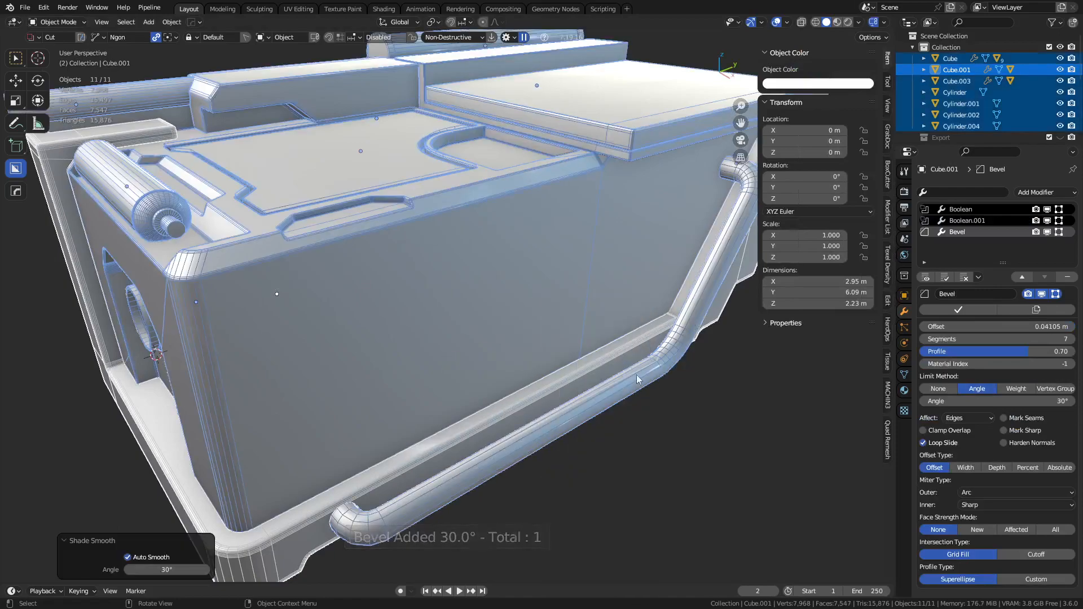
click(686, 412)
Turn off the wireframe overlay and inspect the shaded crate with its beveled edges and side pipe.
scroll(646, 399, down, 4)
click(575, 351)
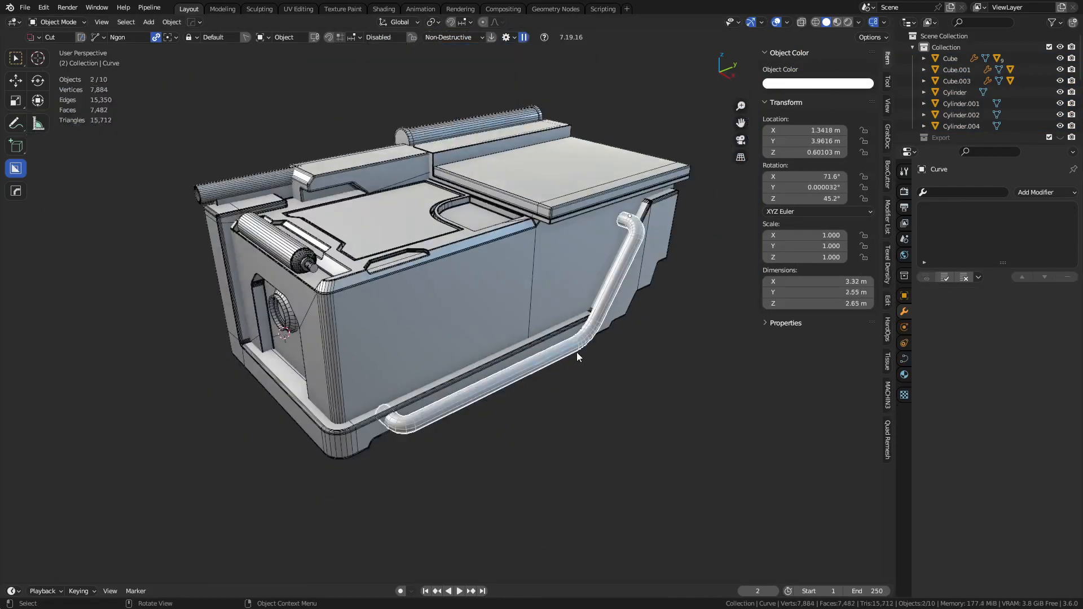
key(shift+w)
middle_drag(567, 384, 577, 415)
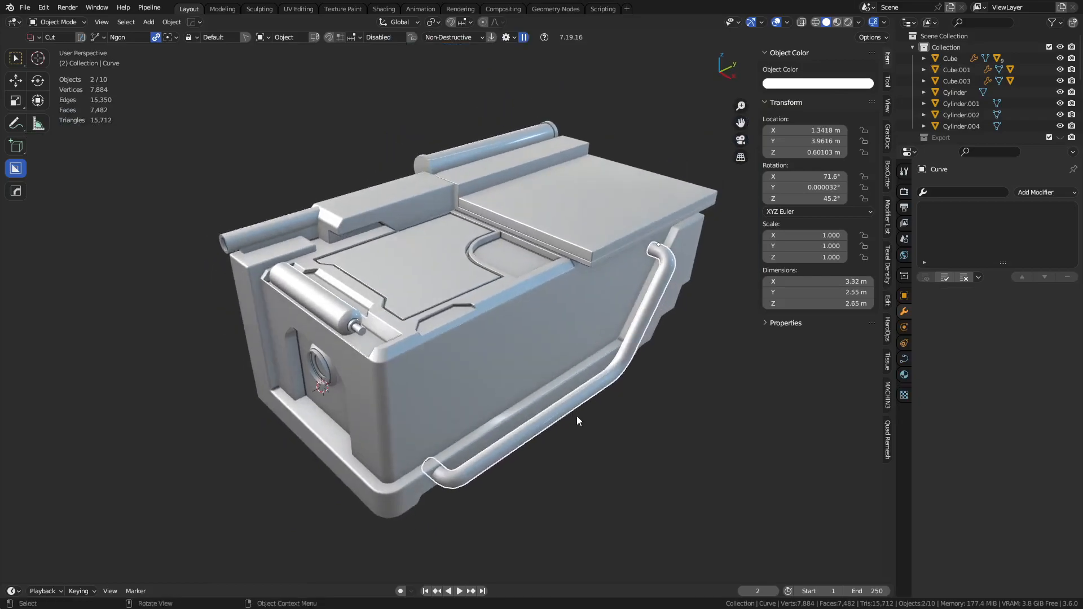
scroll(565, 392, up, 2)
key(shift+w)
click(640, 433)
shift+middle_drag(643, 438, 651, 444)
key(shift+w)
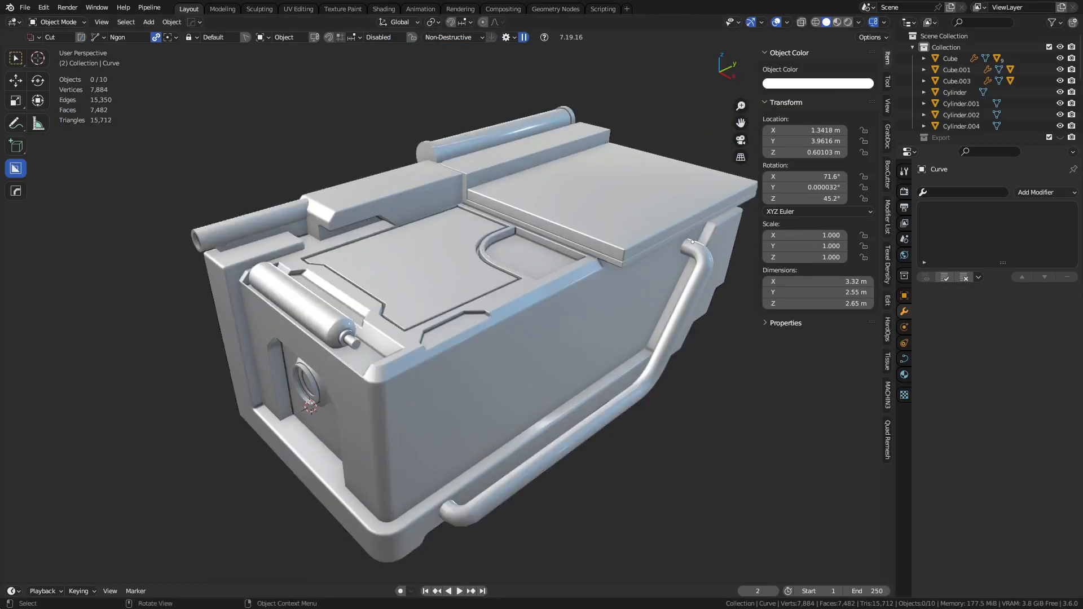
Save the scene as a new file named Crate_3.blend on the Desktop.
key(ctrl+s)
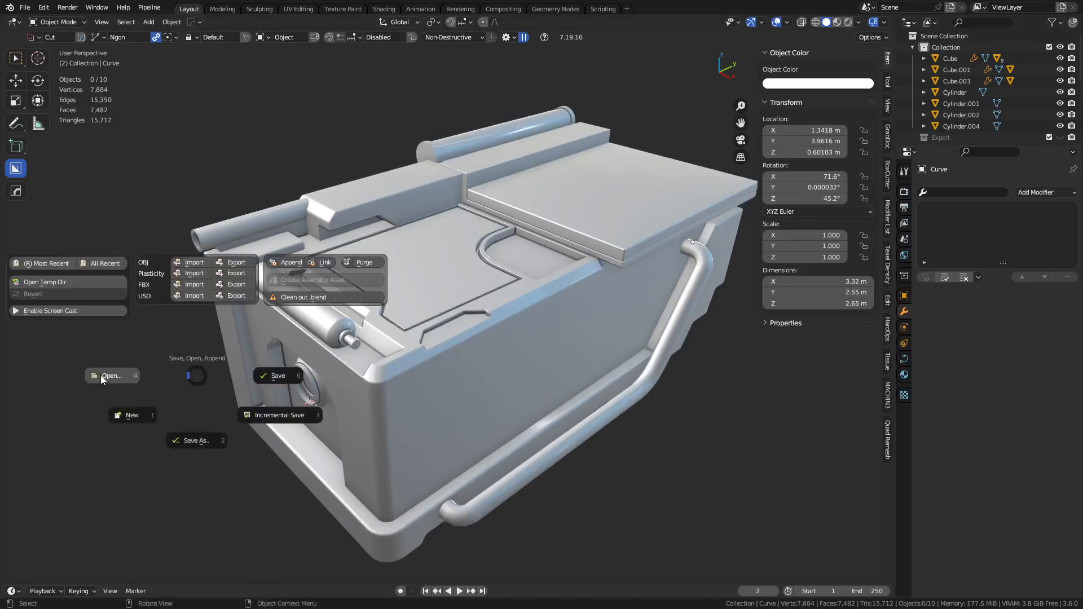
click(189, 444)
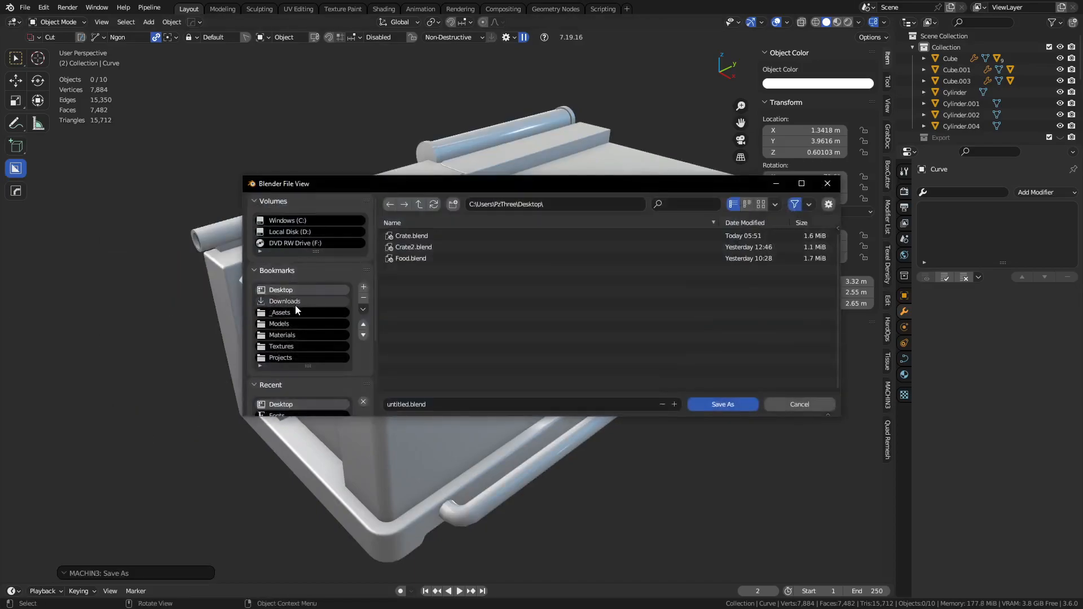
click(421, 248)
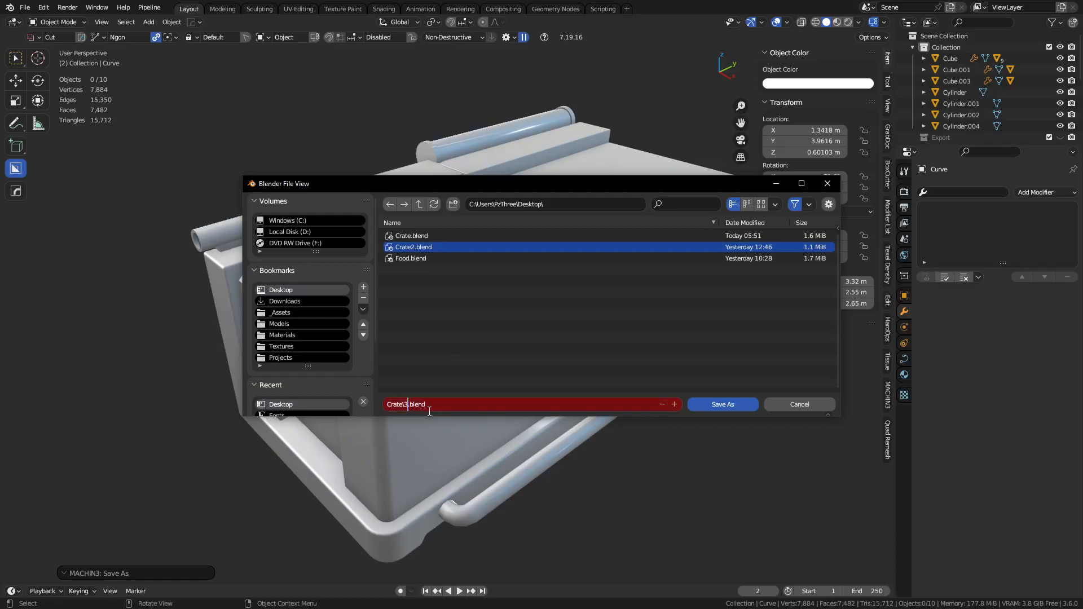
key(Return)
key(ctrl+Tab)
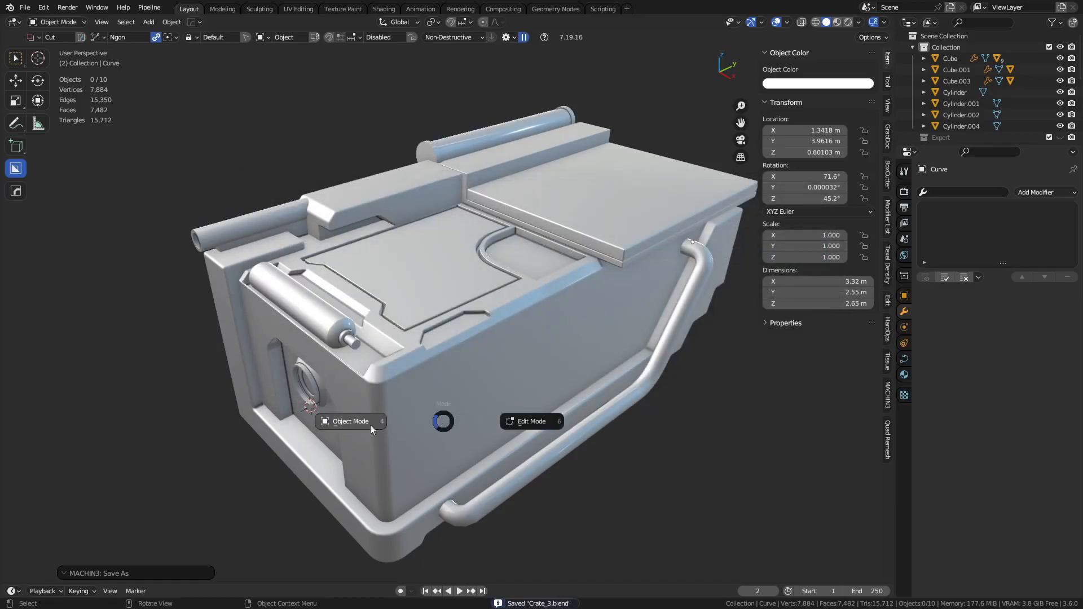
Place the 3D cursor on top of the raised slab and add a Single Point Poly Curve there, viewed from the right.
ctrl+middle_drag(369, 308, 391, 333)
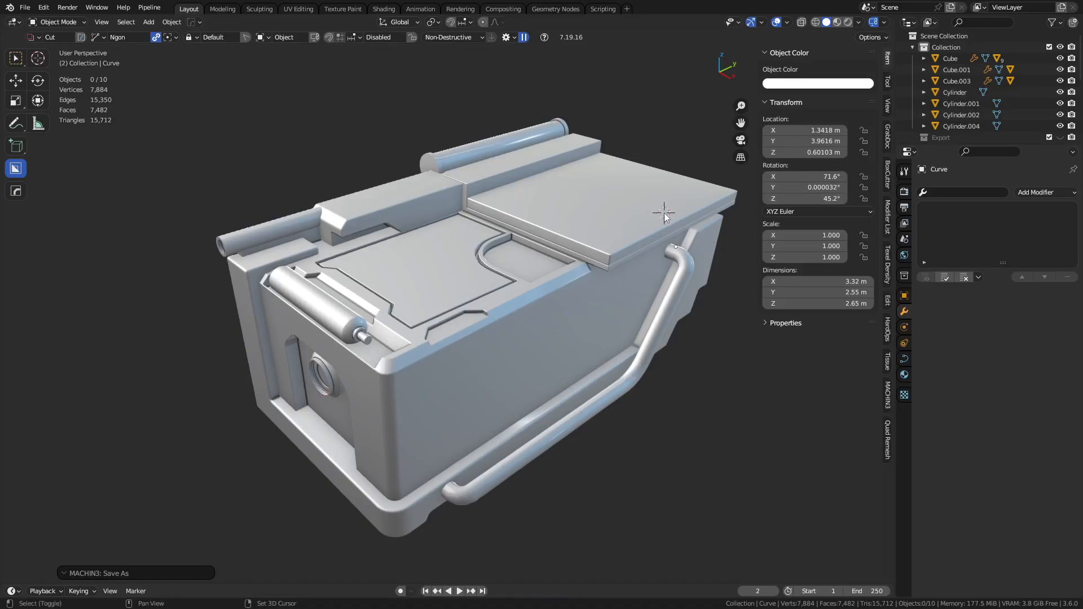
key(shift+a)
mouse_move(639, 226)
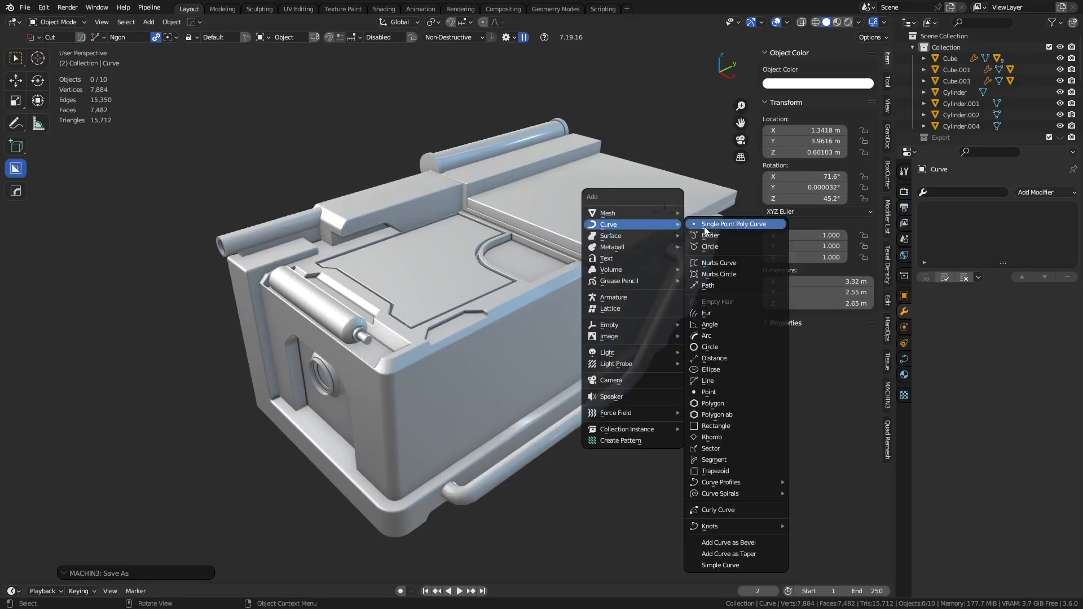
click(705, 225)
key(KP_3)
Extrude the curve point upward, about 0.71 m along negative Y, and back down to form a U-shaped handle path.
scroll(506, 363, up, 6)
key(e)
key(y)
key(z)
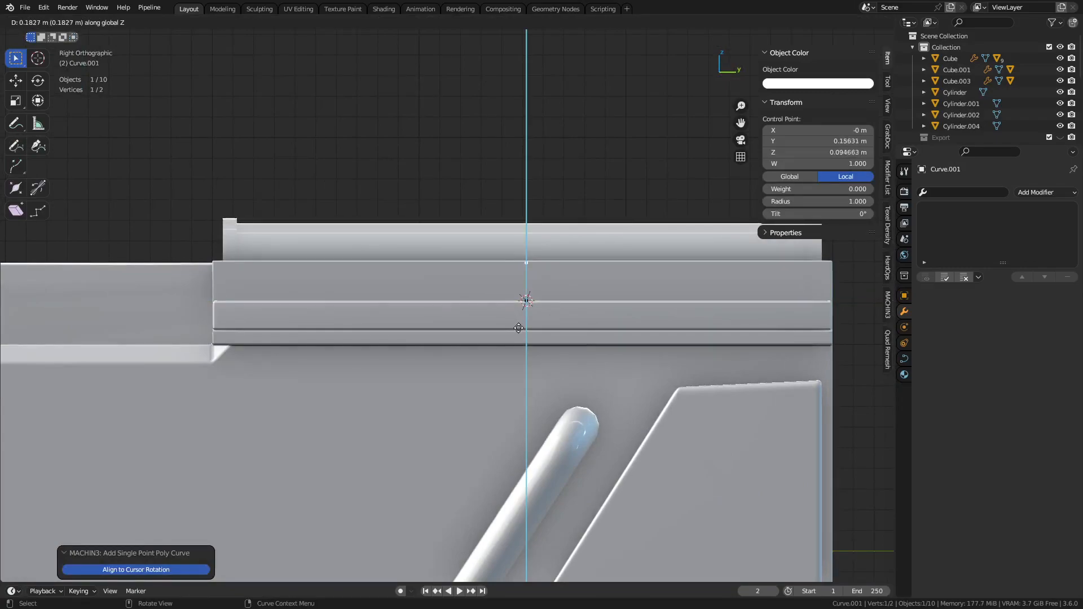
click(514, 295)
key(e)
key(y)
click(371, 342)
key(e)
key(z)
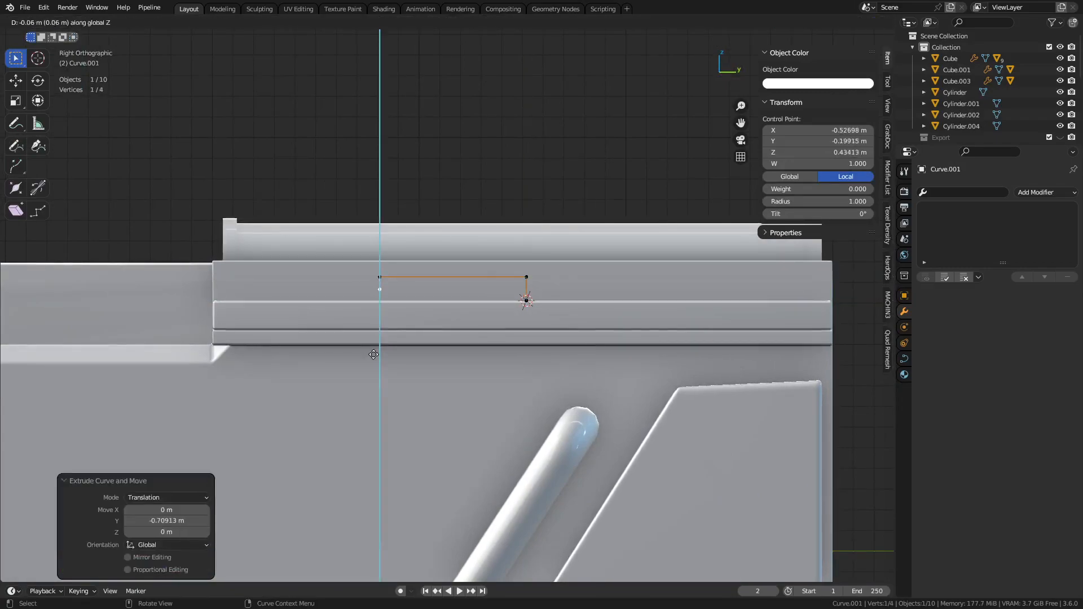
click(378, 366)
key(alt+z)
middle_drag(513, 372, 645, 415)
key(Tab)
Set the origins of the handle curve and the top slab to their own geometry.
scroll(645, 415, up, 4)
alt+middle_drag(574, 444, 552, 345)
key(shift+s)
click(597, 423)
middle_drag(597, 422, 519, 285)
key(alt+z)
mouse_move(477, 334)
middle_down()
mouse_move(486, 326)
mouse_move(491, 348)
middle_up()
click(487, 322)
key(shift+s)
click(515, 426)
key(ctrl+Tab)
key(Escape)
Align the handle curve to the top slab by location on the Y axis only.
click(452, 282)
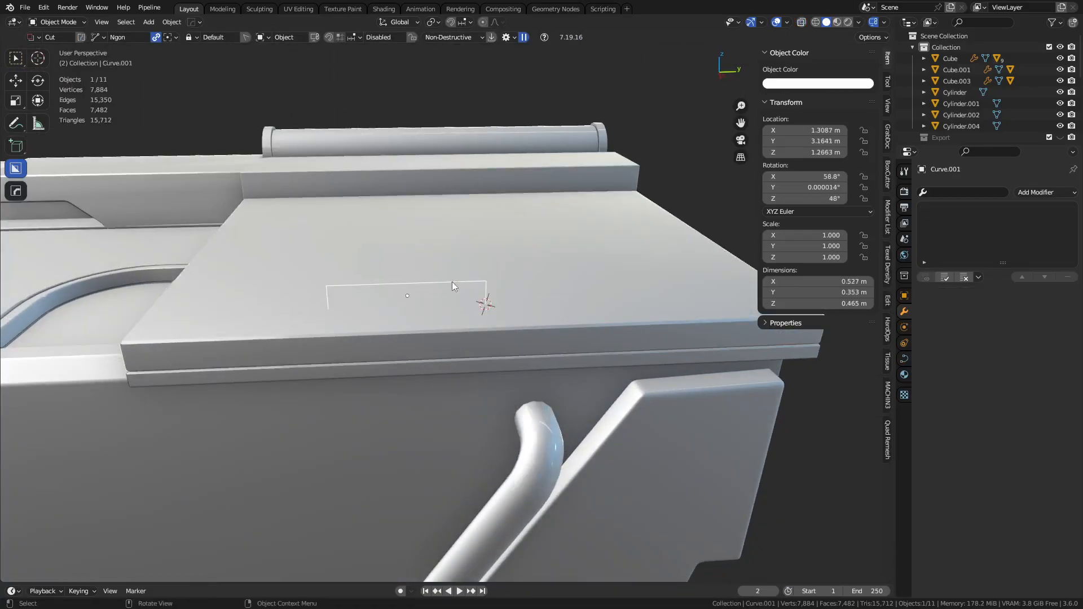
shift+click(485, 331)
key(alt+a)
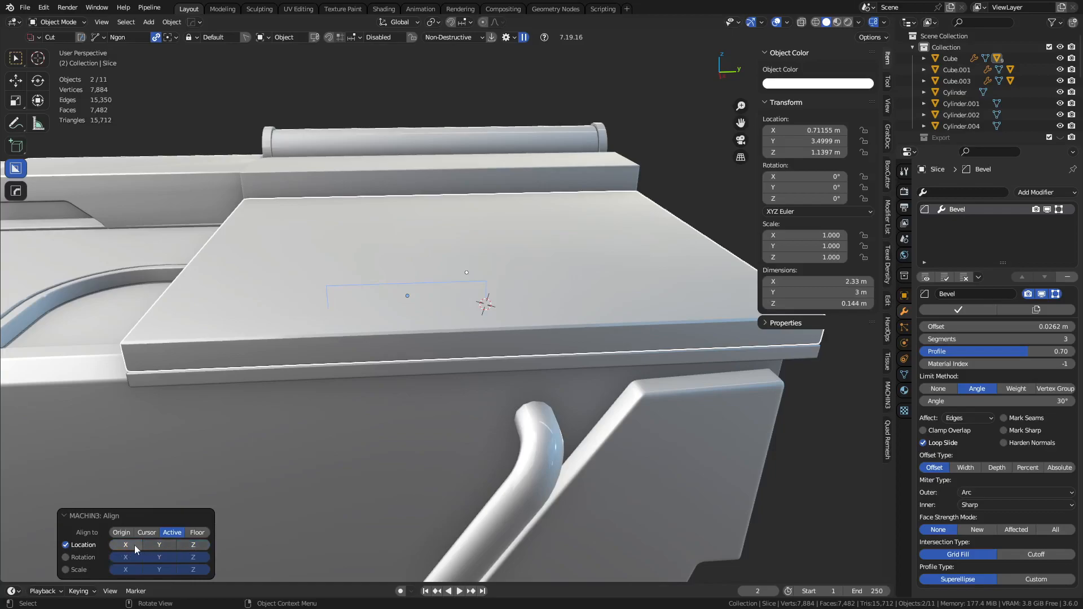
click(154, 545)
middle_drag(491, 428, 501, 351)
key(Tab)
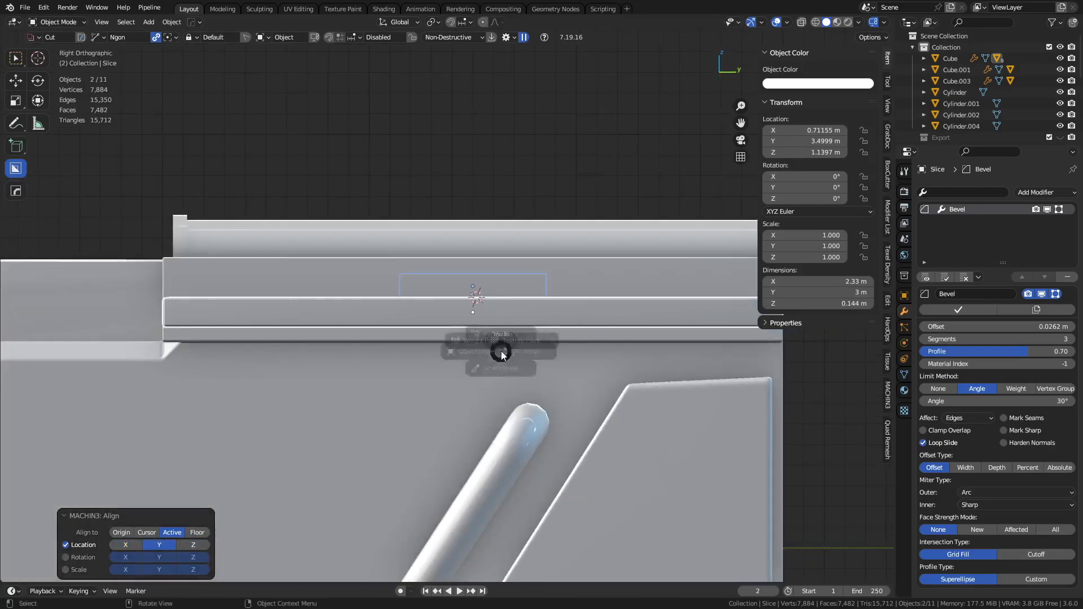
key(Tab)
Give the handle curve a thick, widened profile by adjusting its depth and extrude in CURVEmachine.
click(415, 276)
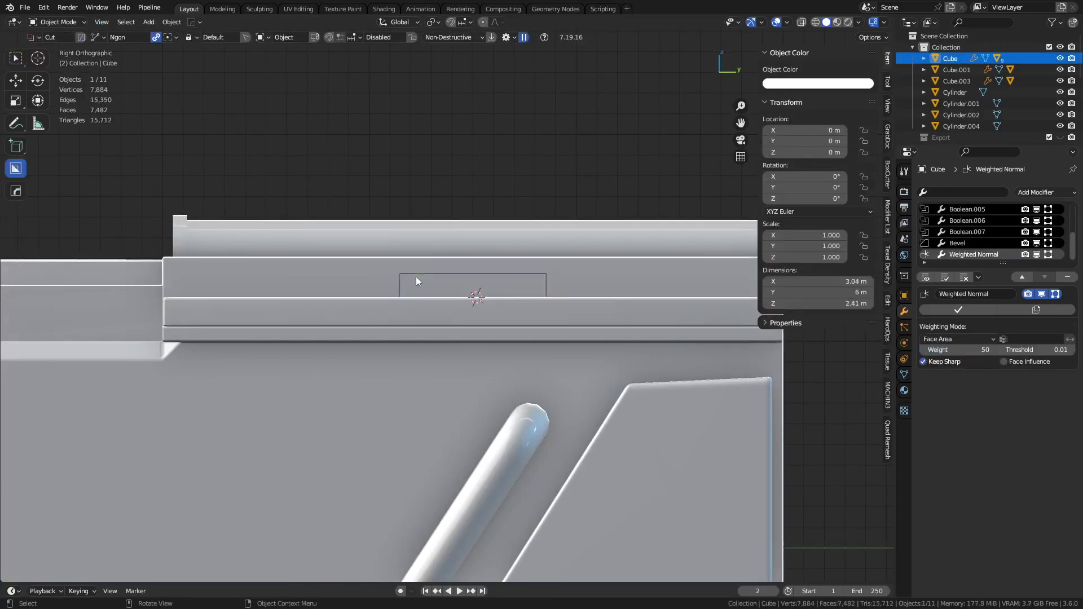
click(415, 275)
key(Tab)
middle_drag(416, 276, 575, 415)
key(shift+y)
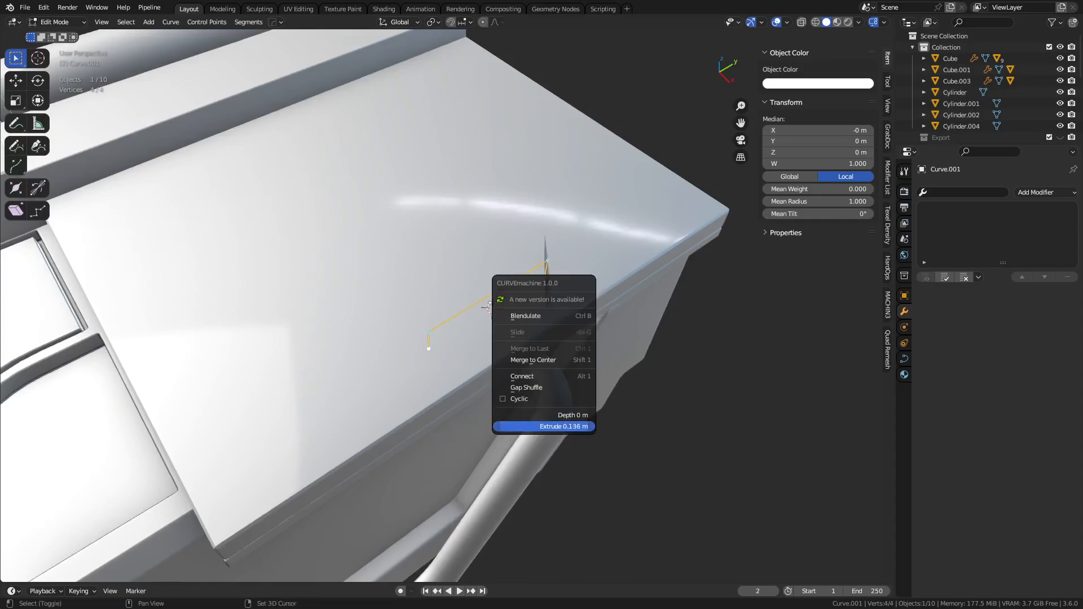
key(Escape)
key(shift+y)
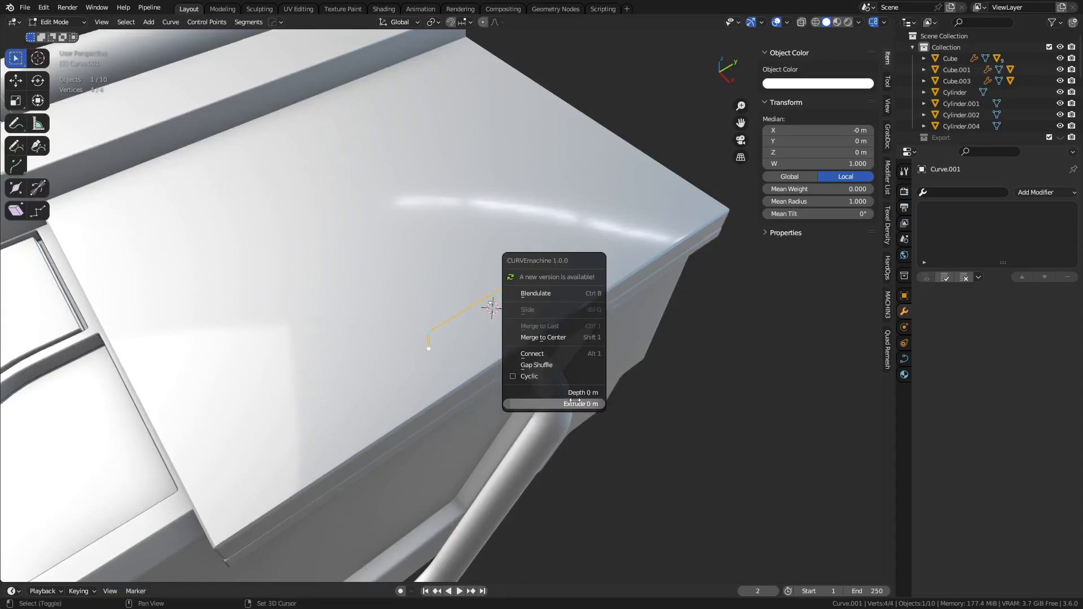
click(566, 393)
key(shift+y)
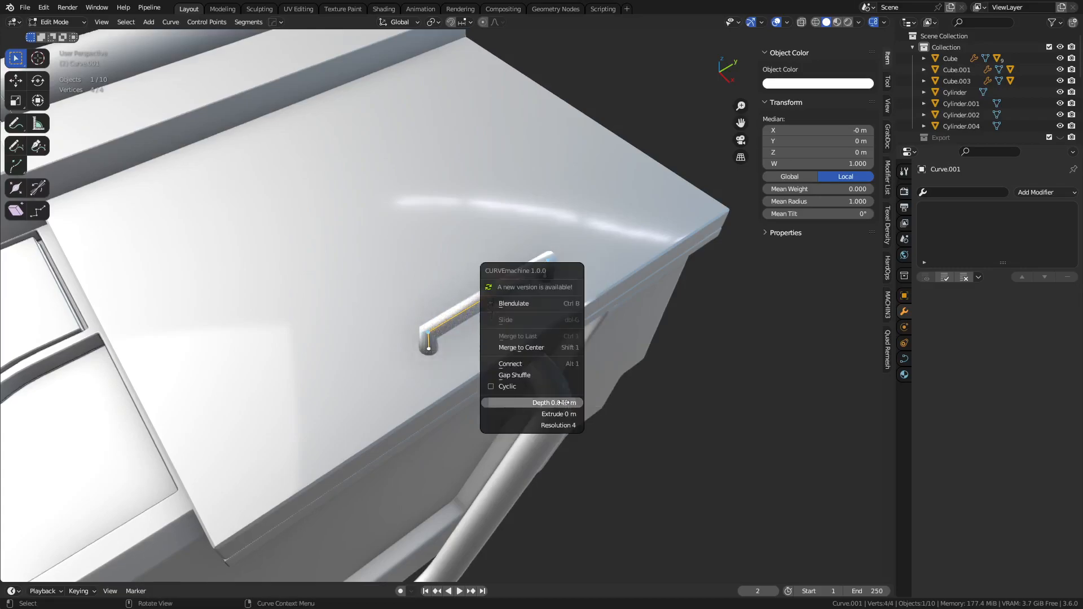
drag(559, 414, 576, 414)
middle_drag(559, 395, 527, 377)
key(shift+y)
Round both upper corner points of the handle with Blendulate, using 6 segments and an amount of about 0.08.
click(514, 352)
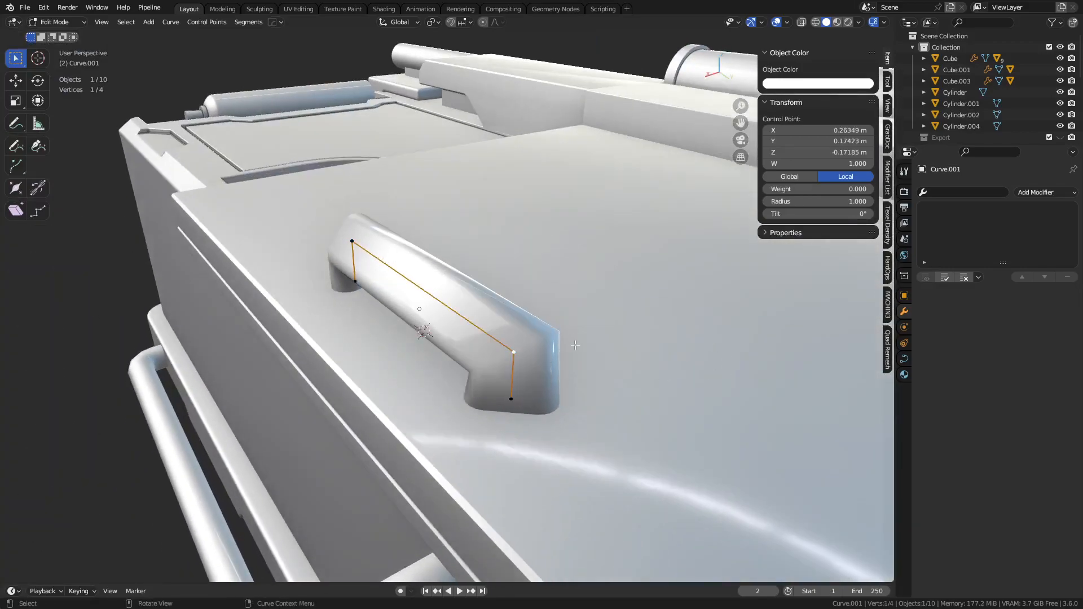
key(ctrl+b)
click(647, 364)
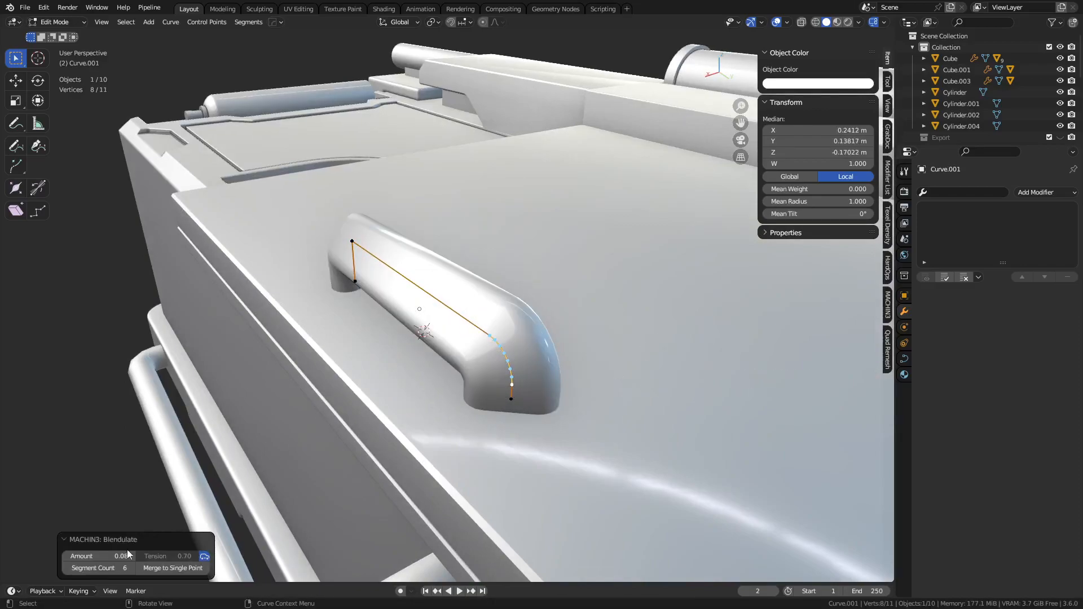
click(355, 240)
key(ctrl+b)
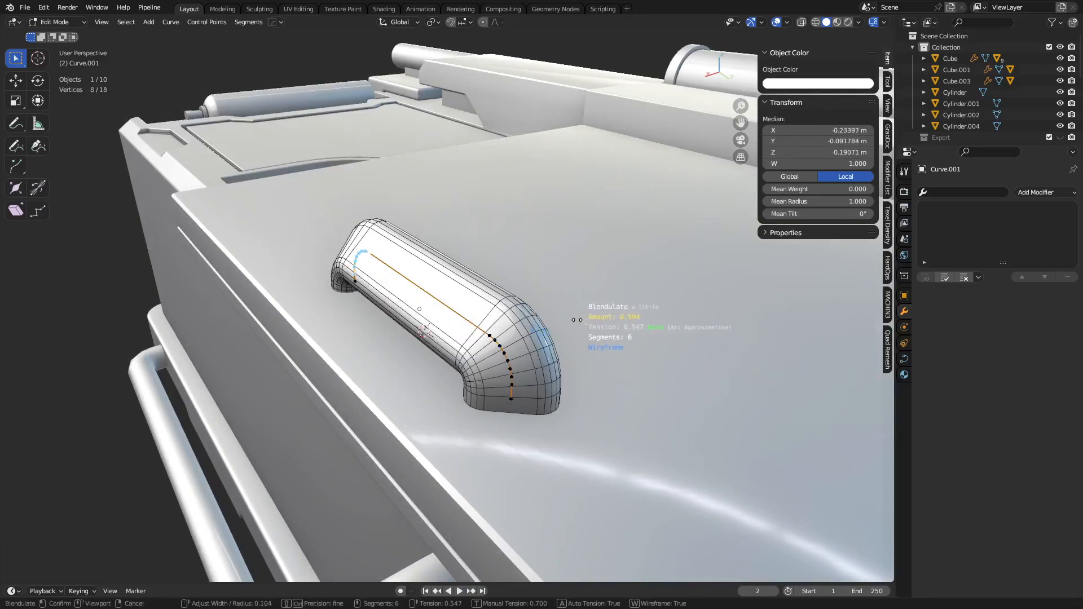
click(574, 318)
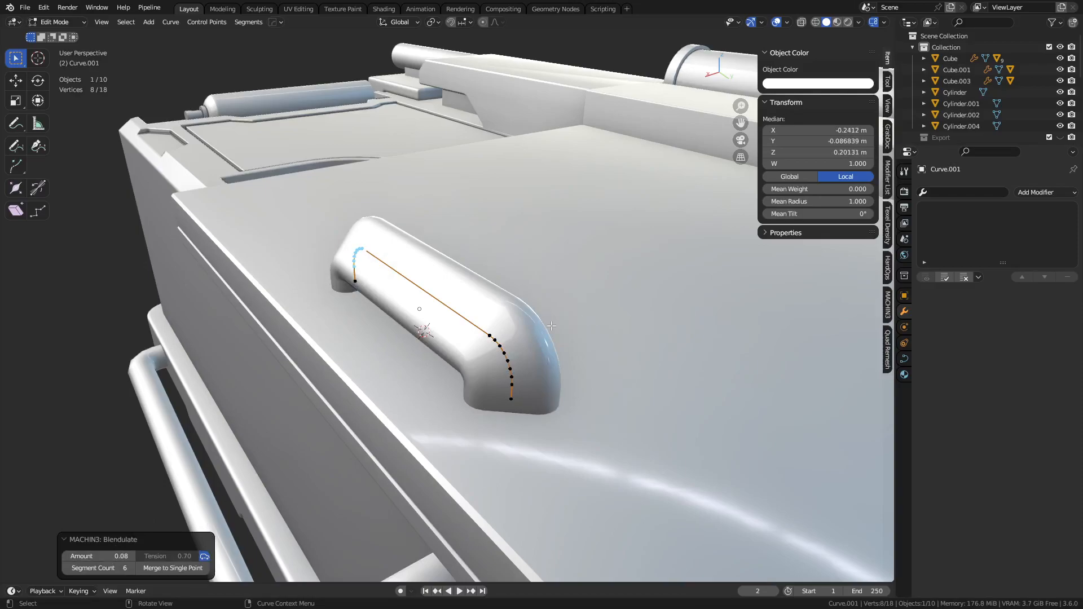
key(a)
key(alt+s)
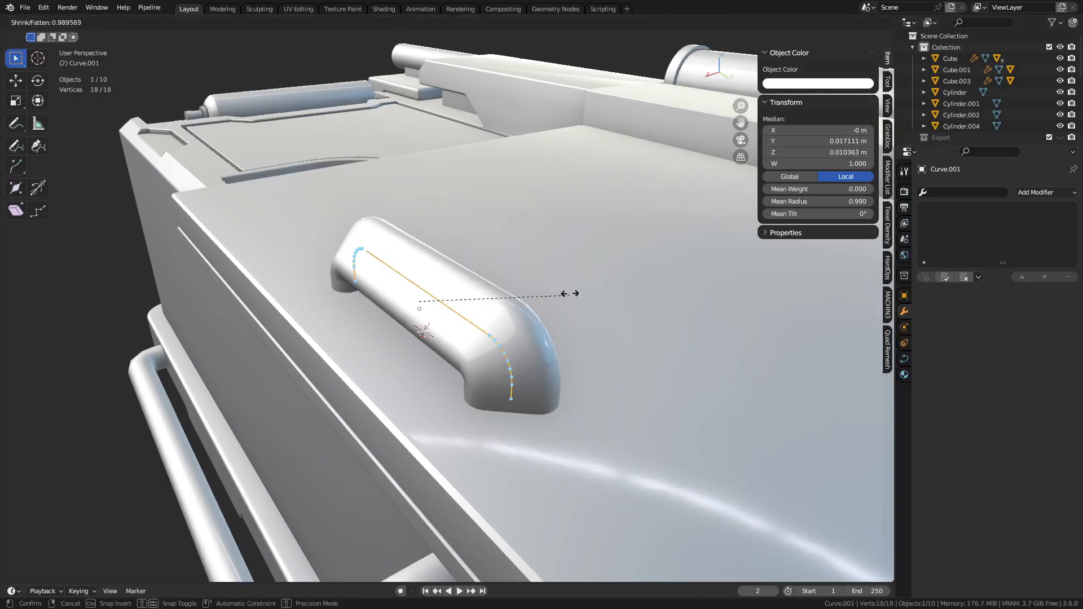
right_click(536, 401)
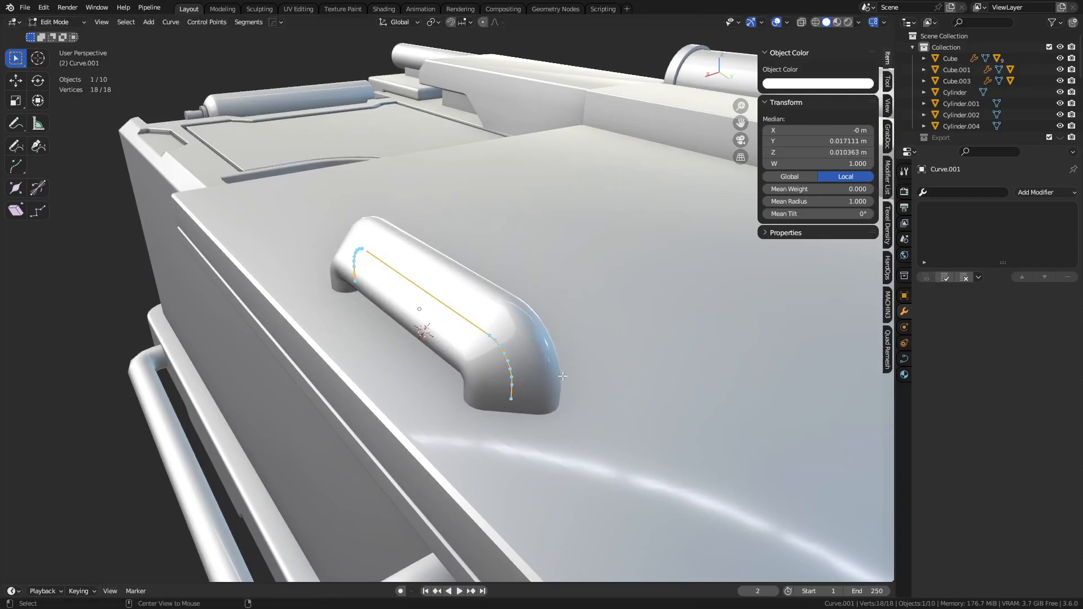
key(ctrl+z)
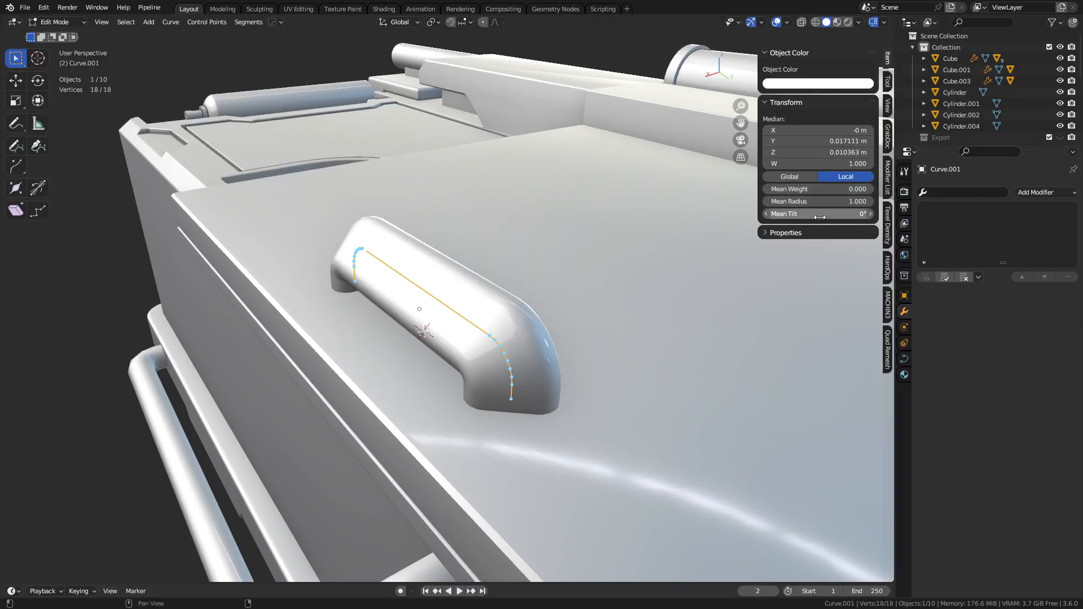
Tilt all points of the handle curve to 42° so its flat face is level with the slab.
key(BackSpace)
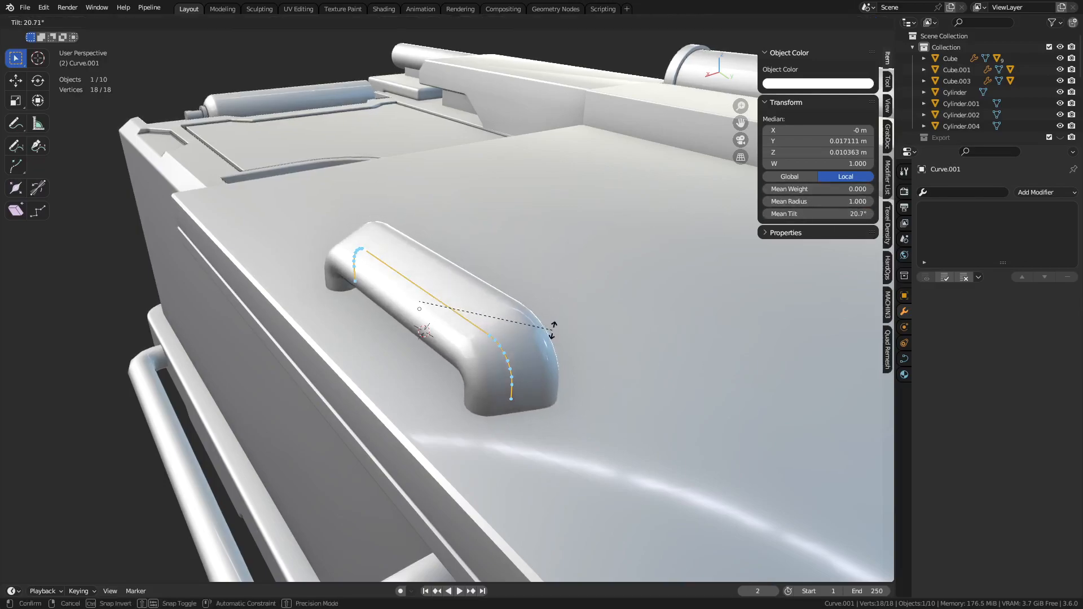
click(522, 369)
middle_drag(522, 370, 514, 292)
scroll(530, 353, up, 3)
key(ctrl+t)
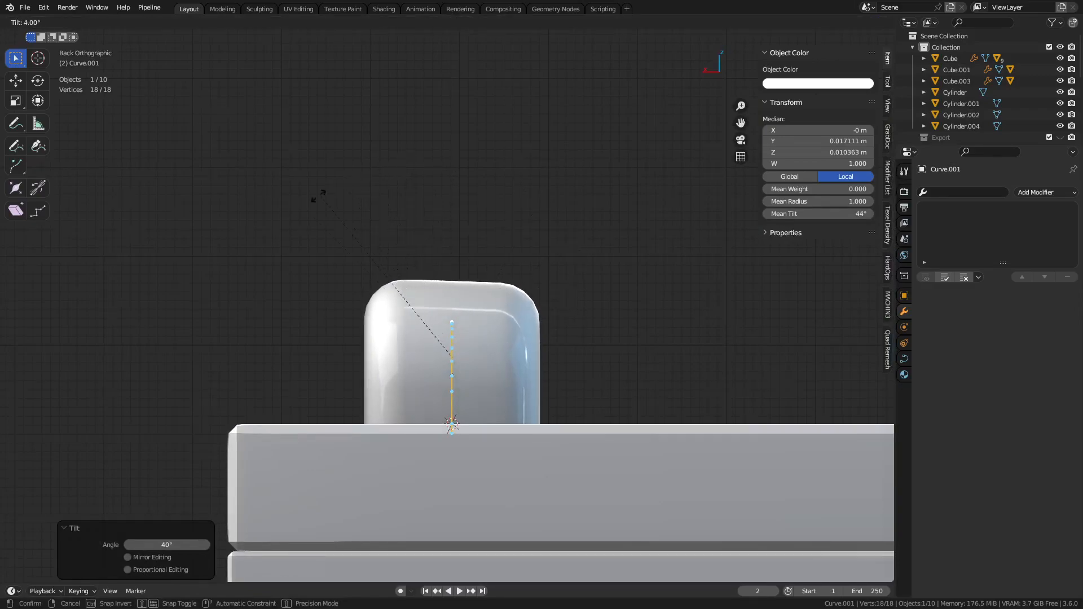
click(263, 295)
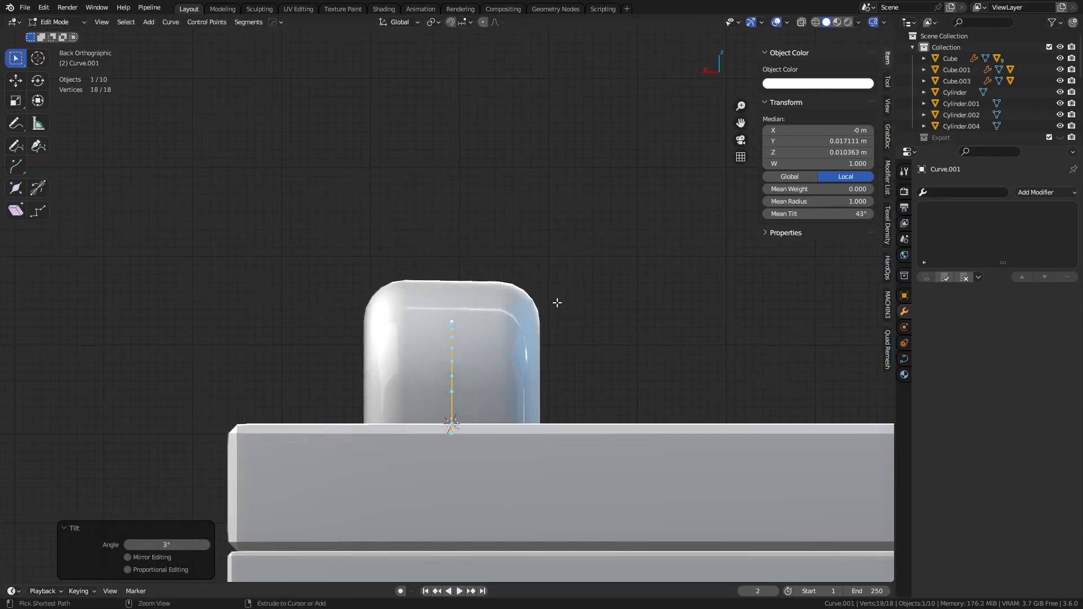
key(ctrl+t)
click(531, 250)
middle_drag(446, 296, 501, 324)
key(alt+z)
key(alt+z)
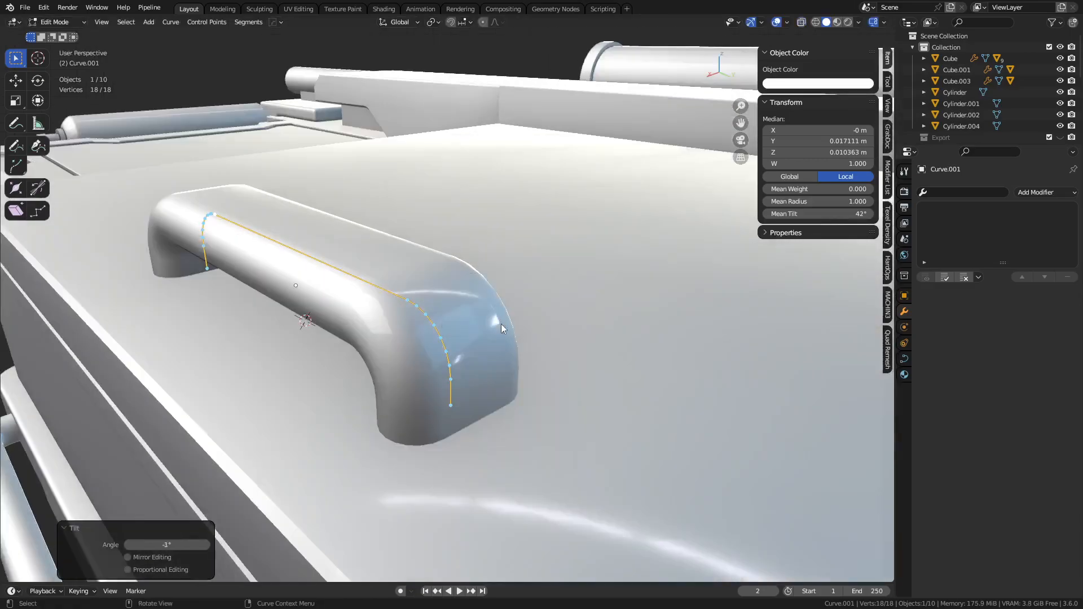
Slim down the handle's cross-section by adjusting the curve's thickness settings in CURVEmachine.
key(Tab)
key(Tab)
key(y)
mouse_move(519, 348)
mouse_down()
mouse_move(490, 348)
mouse_move(531, 364)
mouse_move(518, 364)
mouse_up()
key(y)
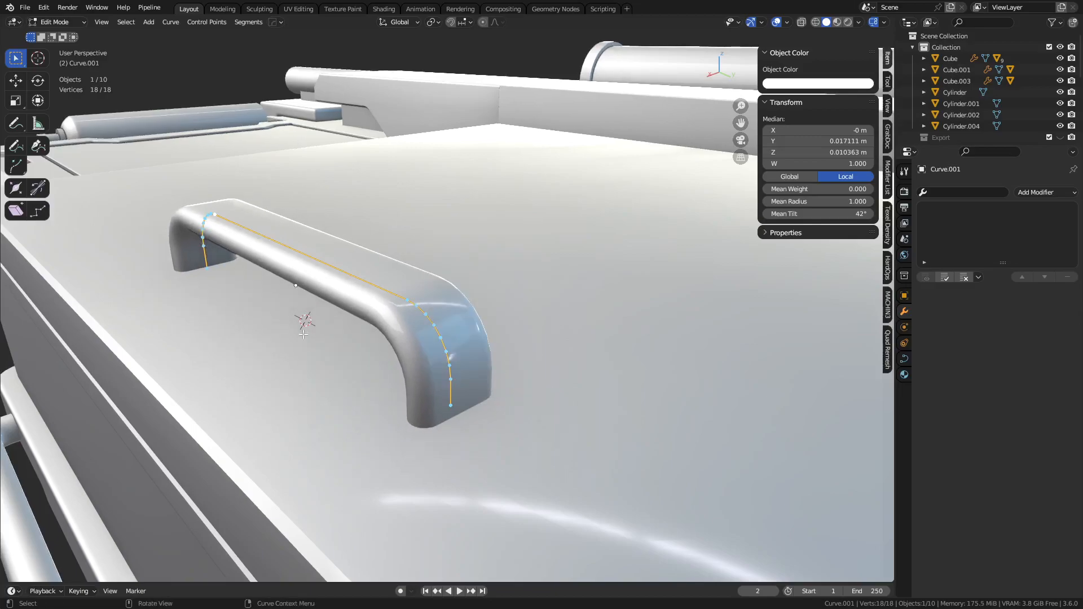
Lengthen the handle by moving the points of one end about 0.37 m along Y.
scroll(431, 348, down, 3)
middle_drag(423, 347, 477, 386)
scroll(382, 380, down, 2)
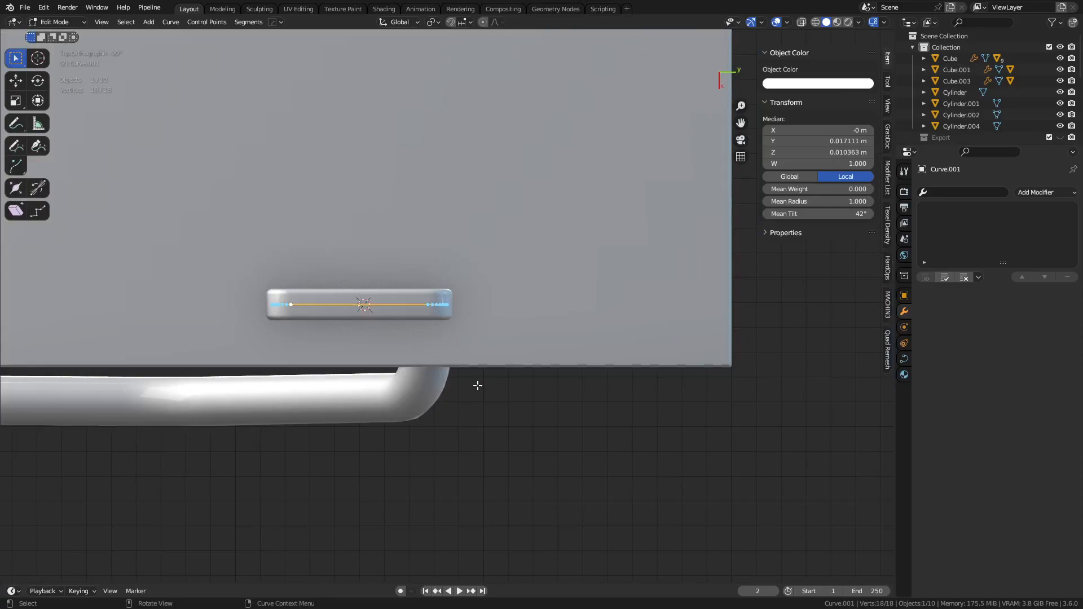
key(alt+z)
drag(408, 359, 523, 272)
key(g)
key(y)
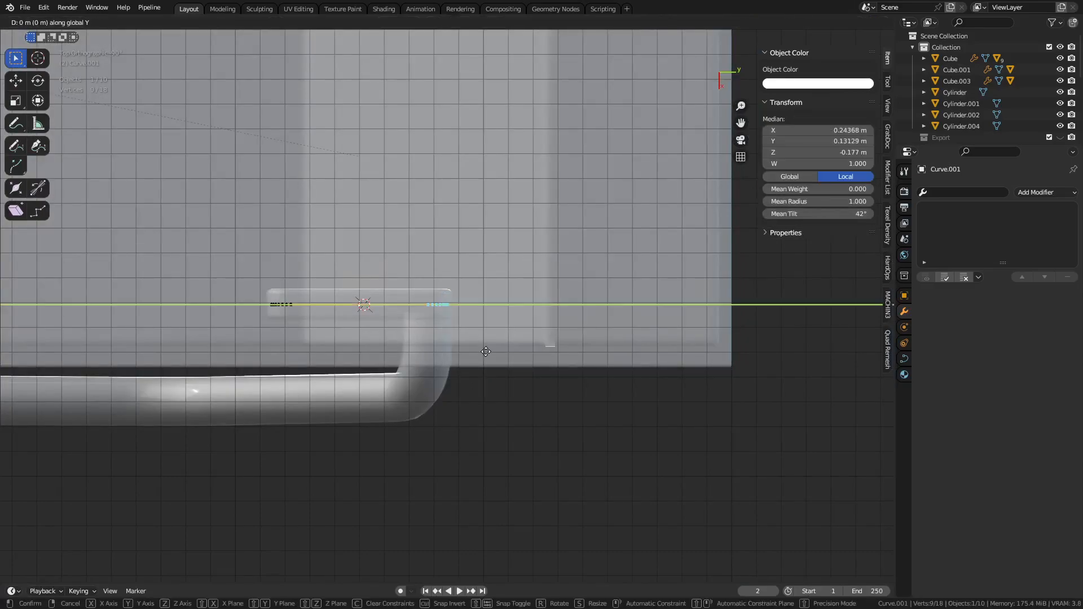
click(574, 355)
key(alt+z)
middle_drag(557, 382, 542, 294)
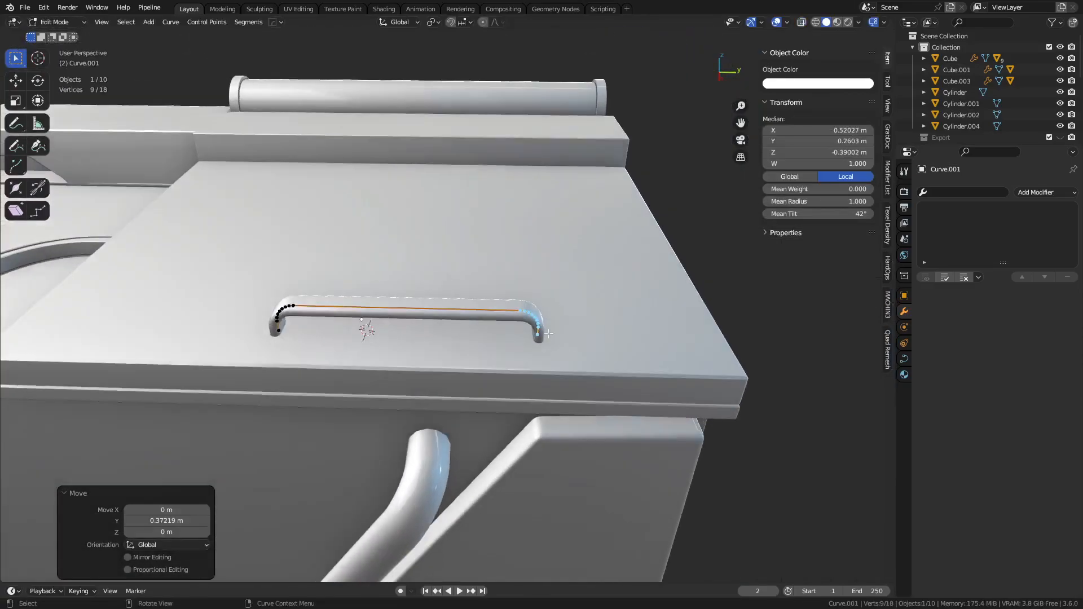
key(a)
shift+middle_drag(496, 375, 537, 348)
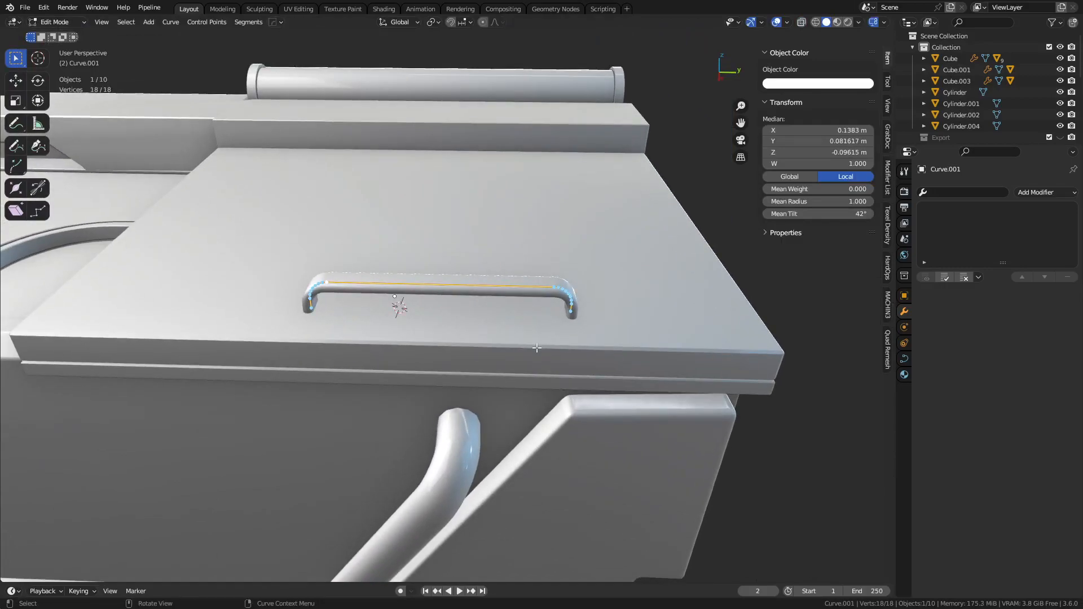
key(g)
key(x)
right_click(506, 342)
Shorten the handle by moving the points of the extended end back inward, and finish editing the curve.
drag(514, 340, 622, 286)
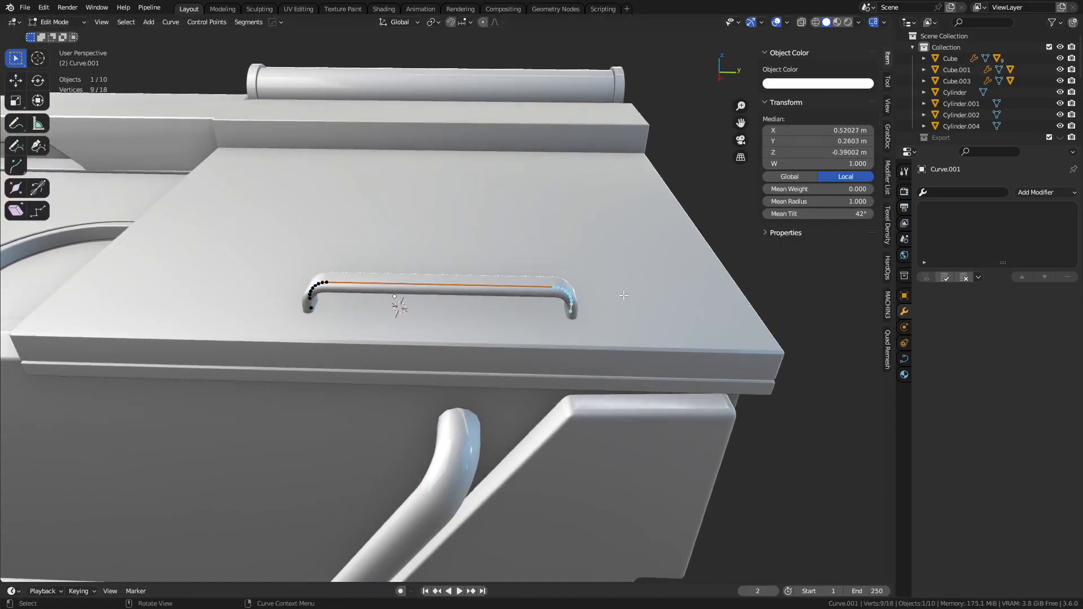
key(g)
key(x)
click(581, 299)
key(Tab)
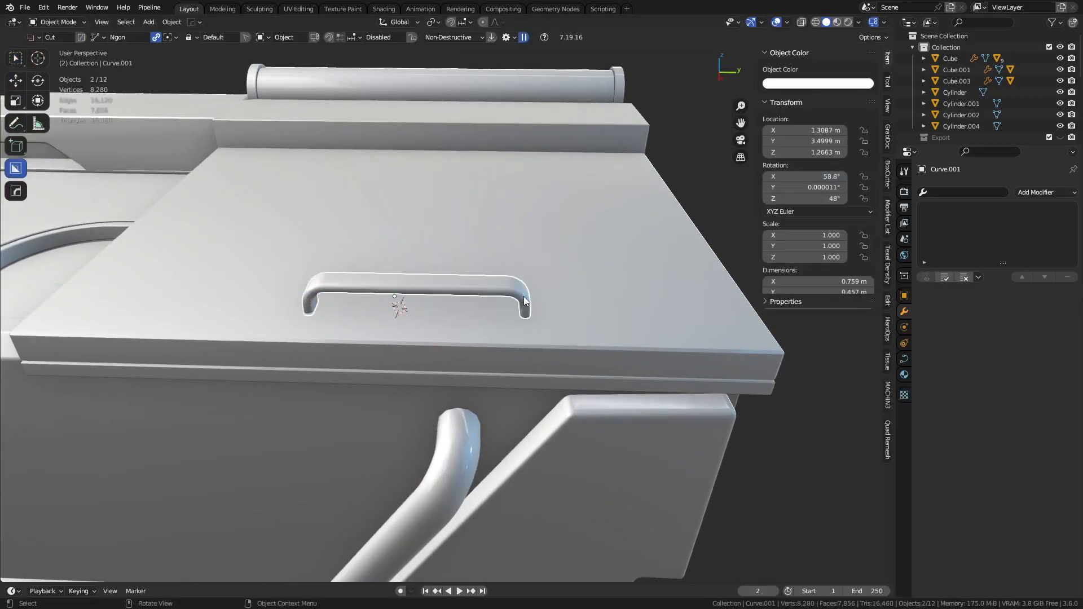
Add a Mirror modifier to the handle, turn off its Z axis and try the Y and X axes.
key(alt+x)
click(924, 364)
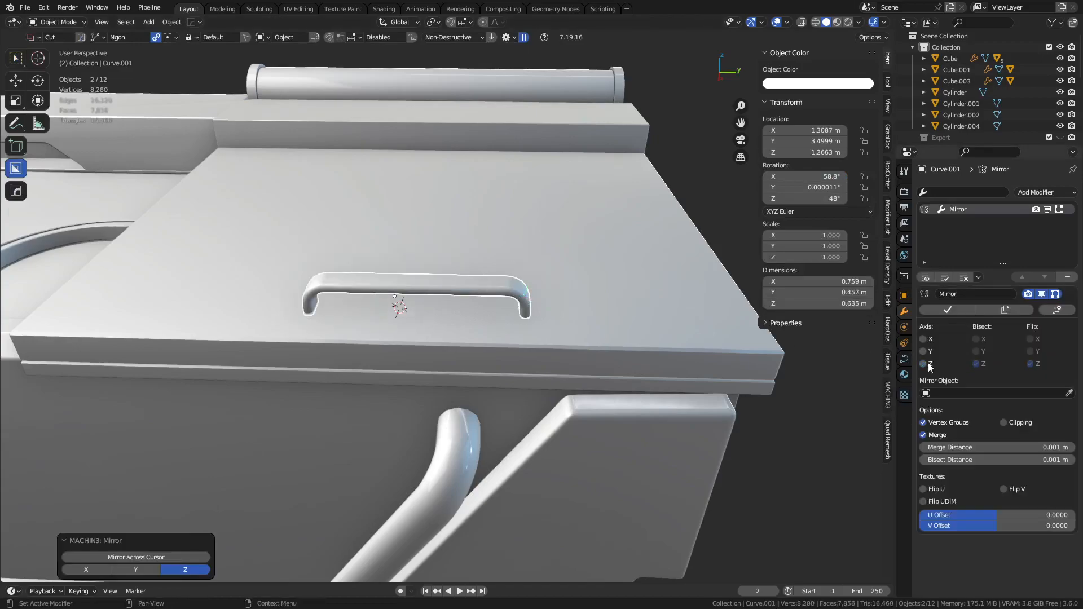
click(931, 352)
click(931, 351)
click(930, 339)
click(929, 339)
Apply the handle's rotation and correct the mean tilt of all its points so the profile lies flat again.
key(ctrl+a)
click(485, 287)
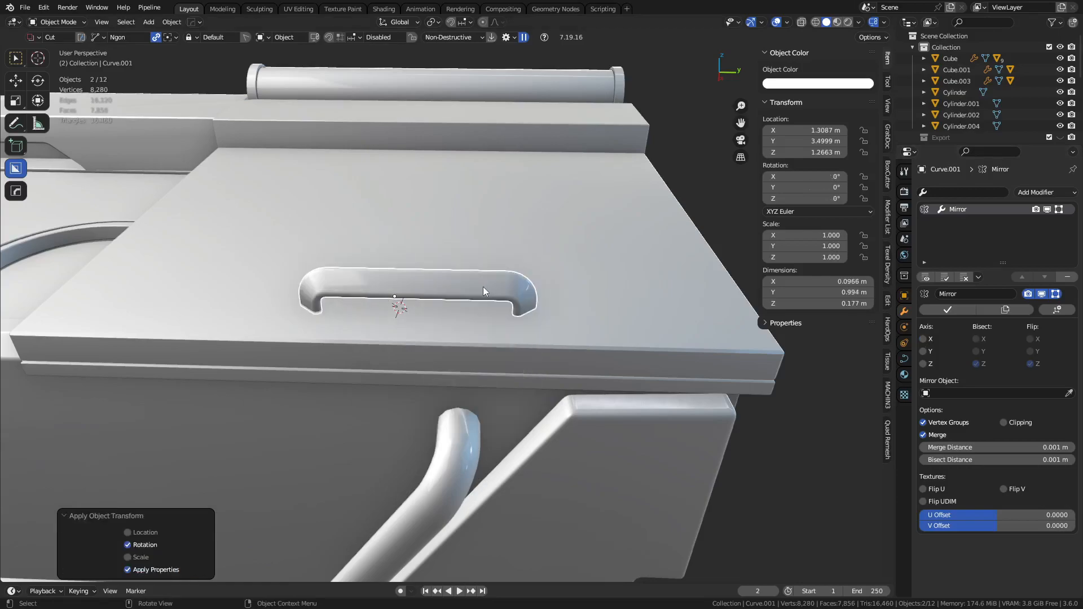
key(Tab)
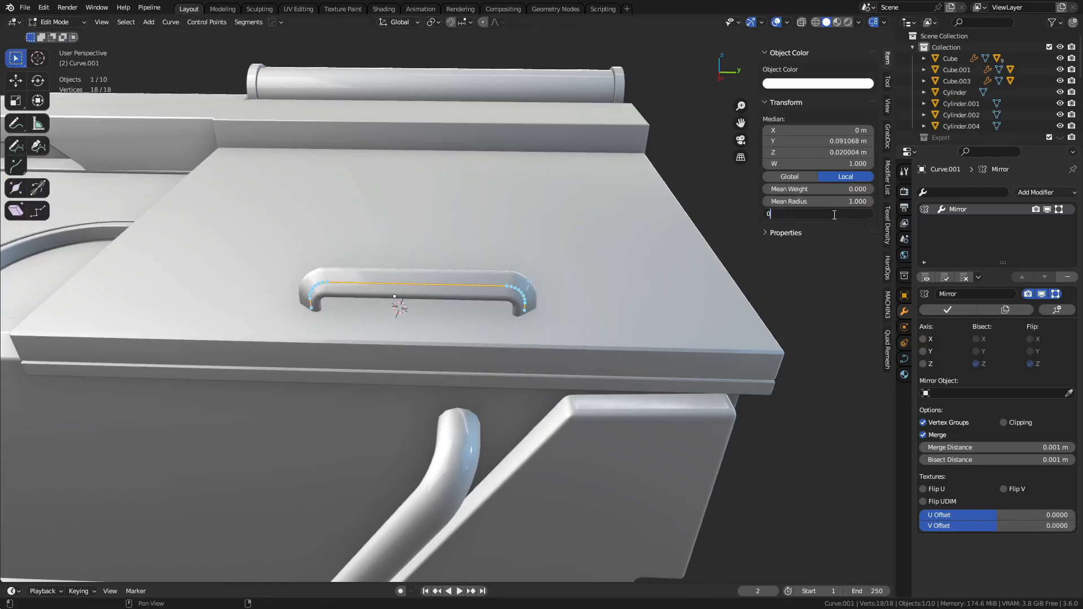
key(Return)
middle_drag(596, 310, 525, 308)
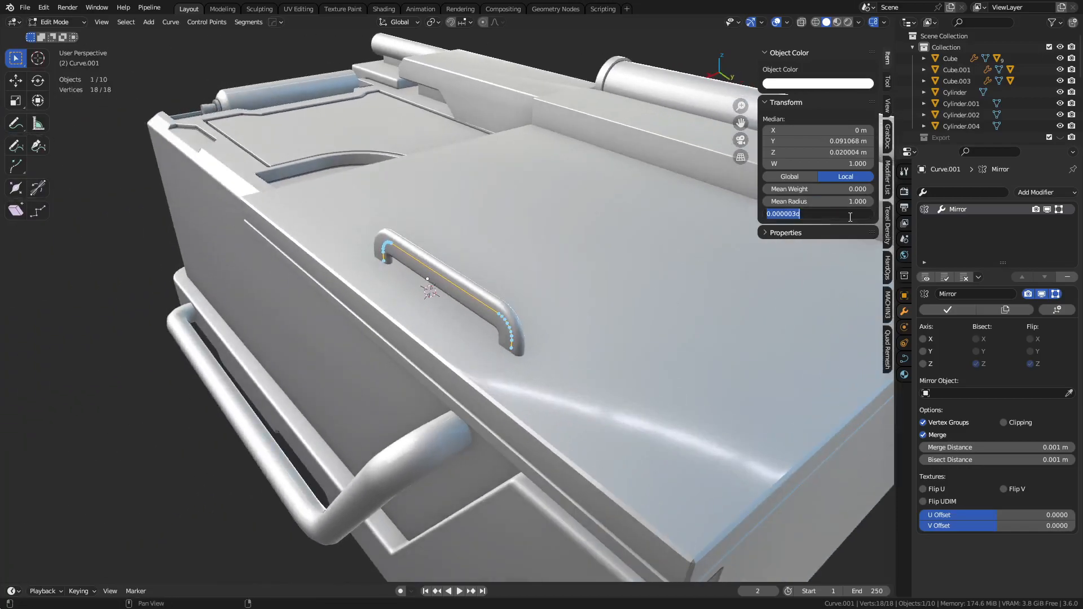
key(Return)
key(Tab)
Enable the Y axis with Y bisect on the handle's Mirror modifier and clear the selection.
middle_drag(532, 369, 561, 329)
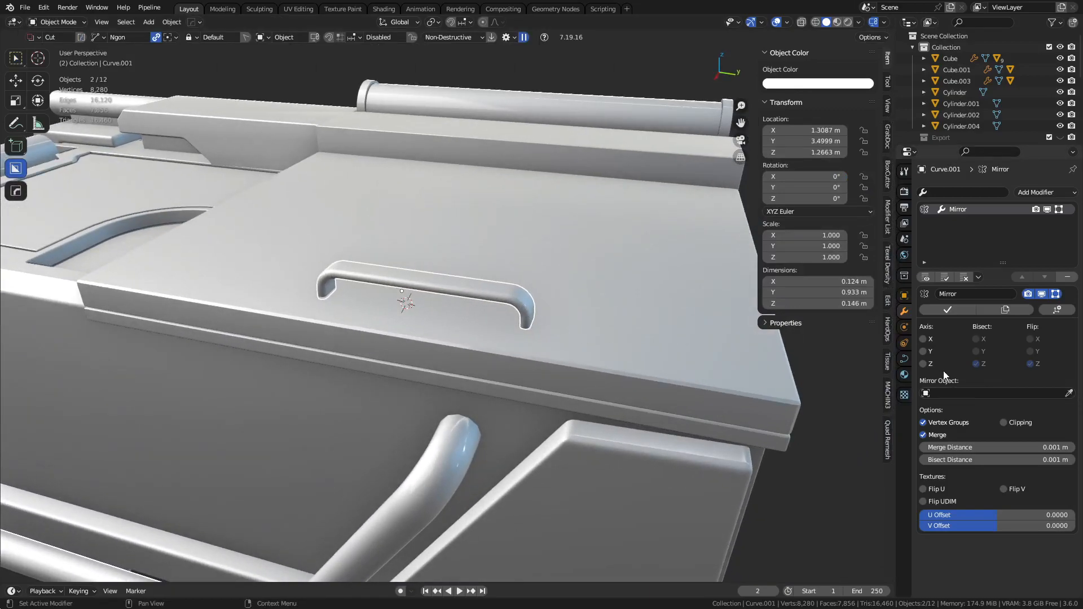
click(923, 351)
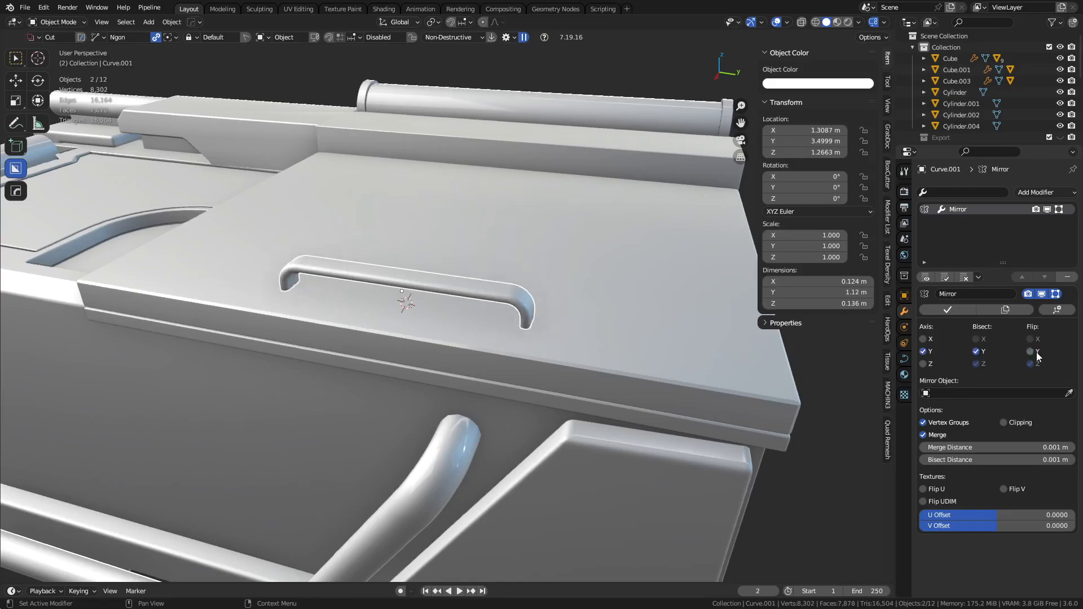
click(479, 358)
middle_drag(480, 357, 514, 336)
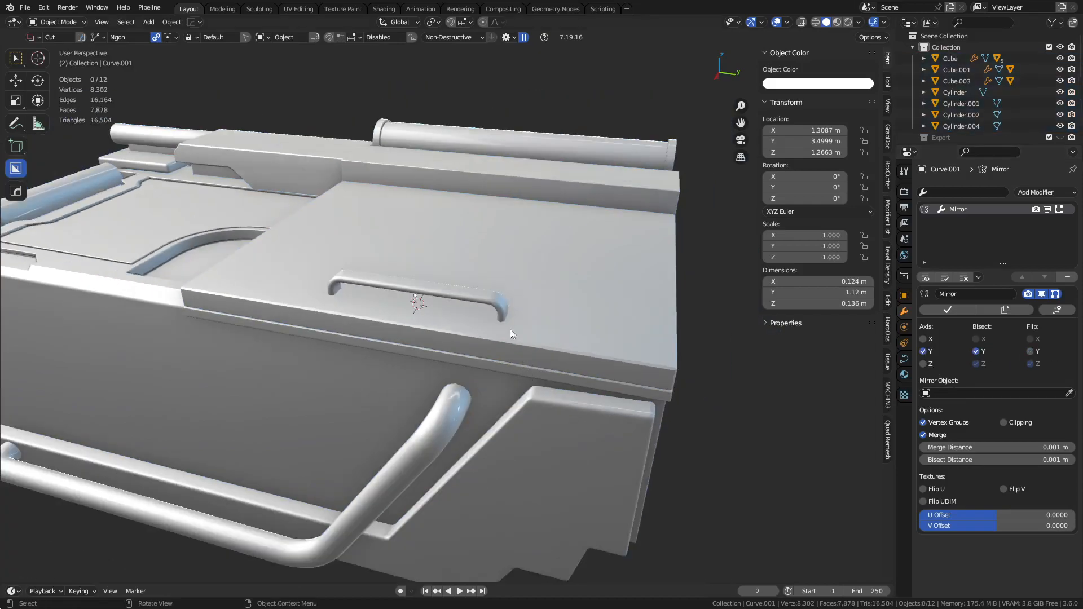
Convert the handle curve on the top slab to a mesh.
shift+click(503, 302)
middle_drag(630, 358, 492, 344)
scroll(474, 319, up, 4)
right_click(493, 344)
mouse_move(478, 371)
click(548, 381)
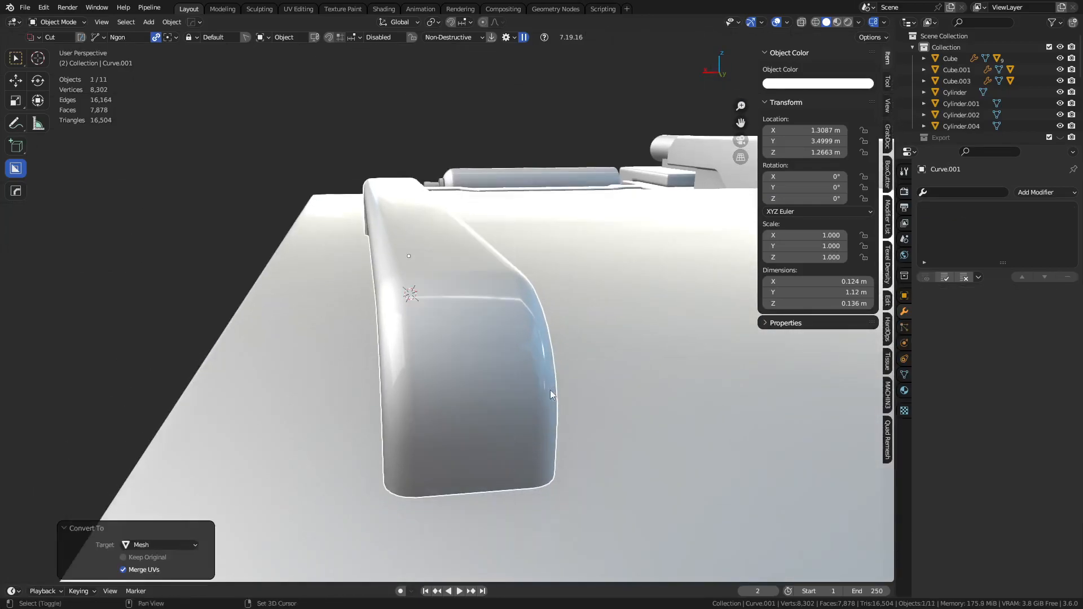
Add an edge loop near the end of the handle's foot and push the resulting ring of faces outward as a flange.
key(ctrl+Tab)
click(564, 370)
key(ctrl+r)
click(397, 412)
right_click(438, 420)
key(3)
alt+click(391, 422)
key(i)
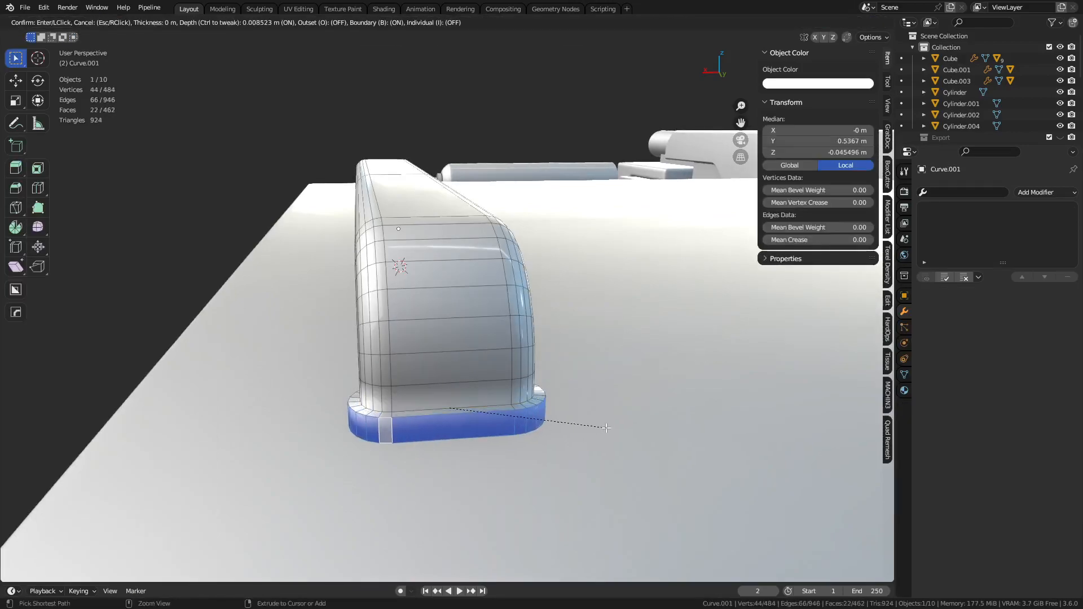
click(602, 429)
Bevel the flange's upper edge loop with one segment and a width of about 0.0055 m.
key(2)
alt+click(472, 414)
key(ctrl+b)
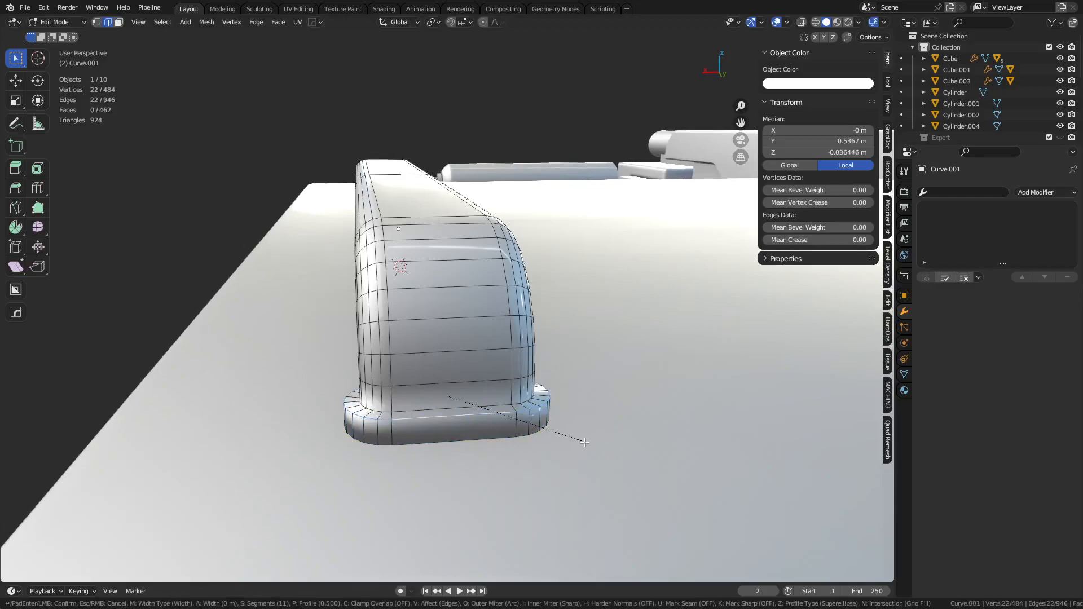
scroll(646, 464, down, 10)
click(657, 469)
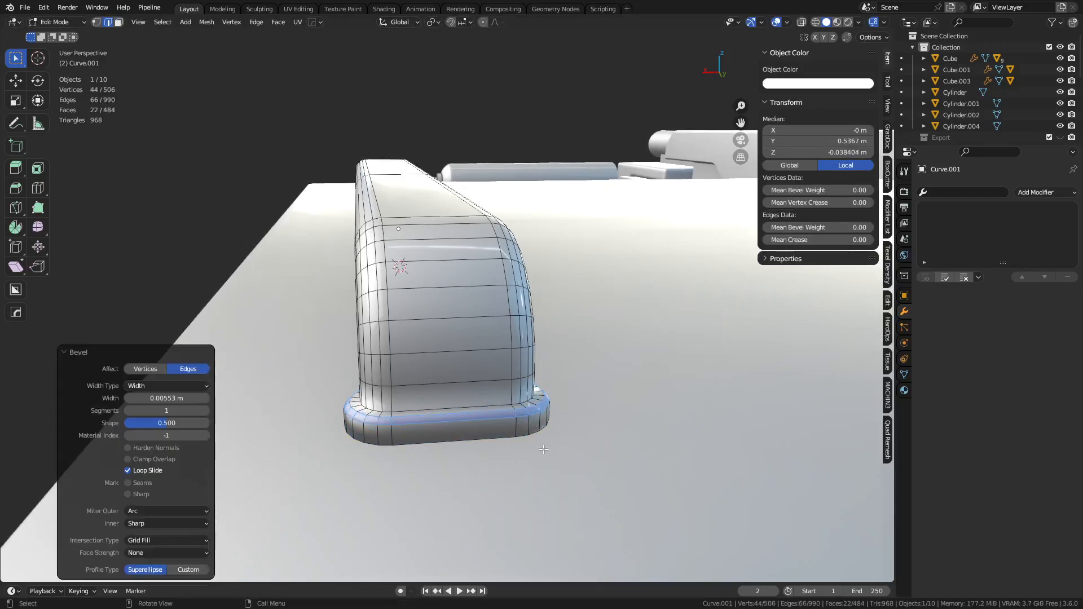
Symmetrize the handle along Y from positive to negative and apply Shade Auto Smooth to it.
middle_drag(440, 450, 564, 473)
scroll(598, 428, down, 4)
key(alt+x)
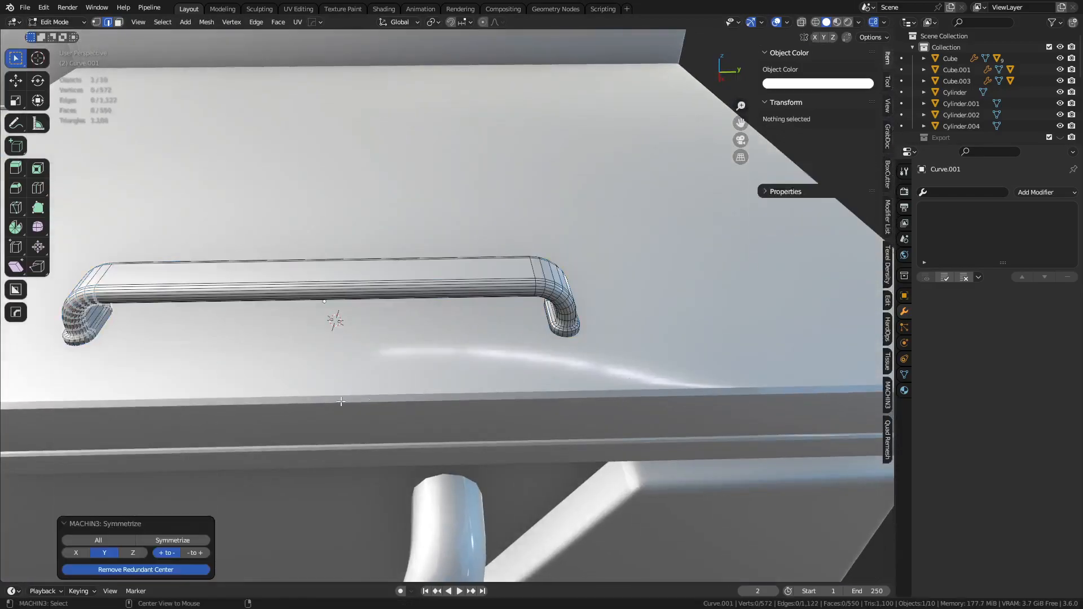
key(Tab)
right_click(540, 317)
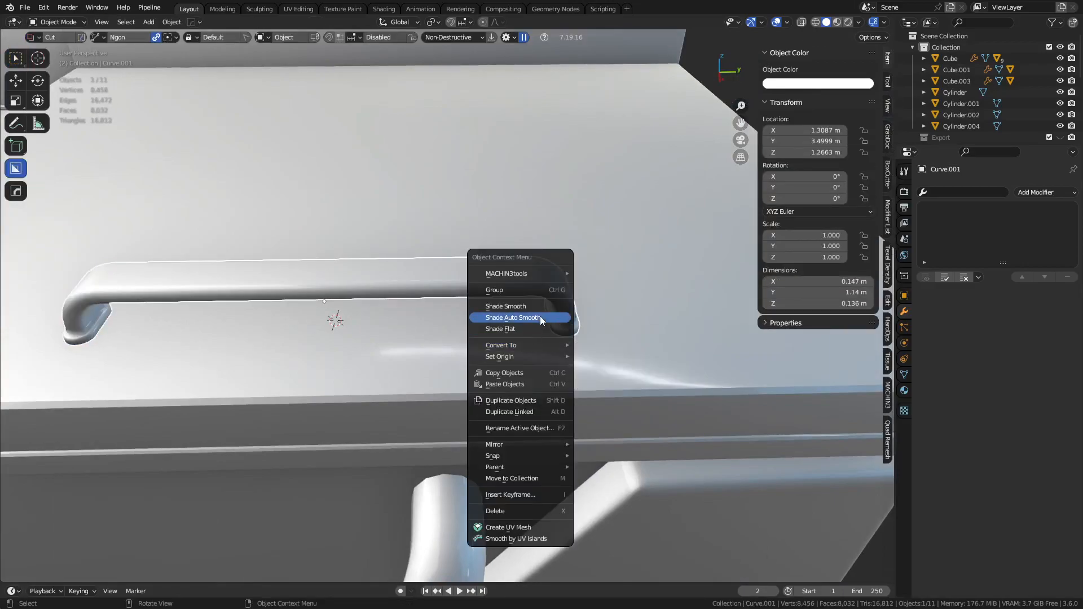
click(540, 316)
scroll(587, 369, down, 4)
key(alt+a)
Narrow the handle by moving its outer-side vertices about -0.033 m along X.
middle_drag(397, 376, 536, 401)
scroll(491, 389, up, 2)
click(405, 329)
scroll(506, 406, up, 3)
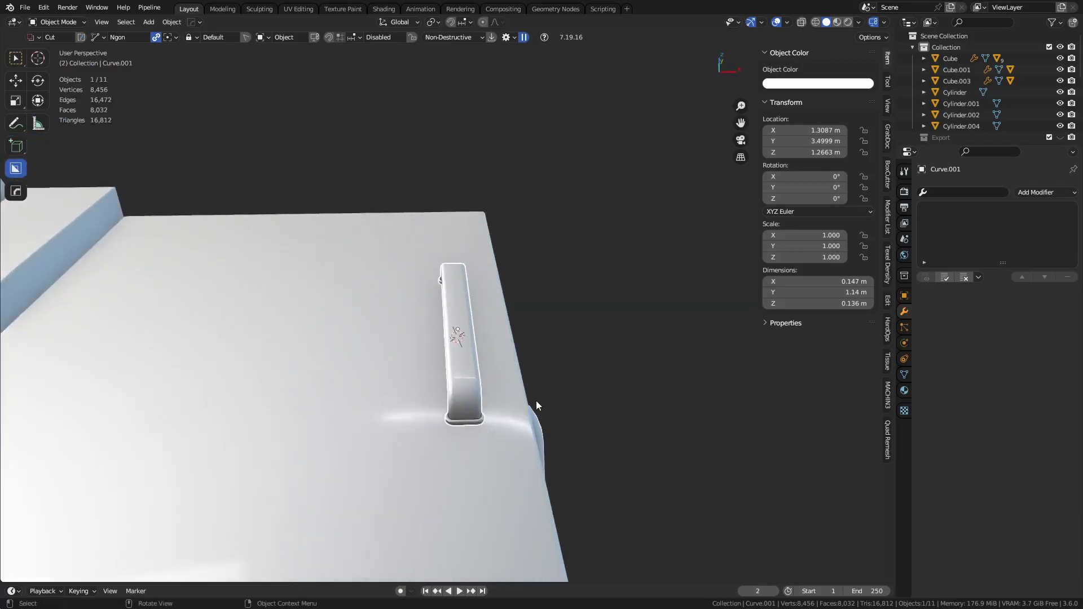
key(ctrl+Tab)
click(515, 402)
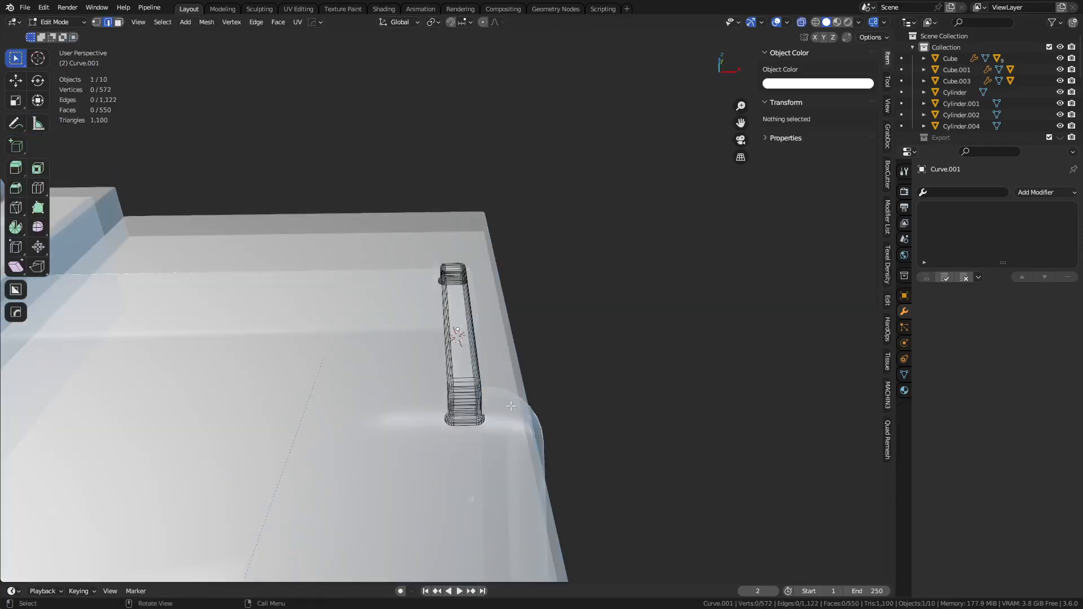
key(b)
drag(458, 229, 457, 228)
key(alt+z)
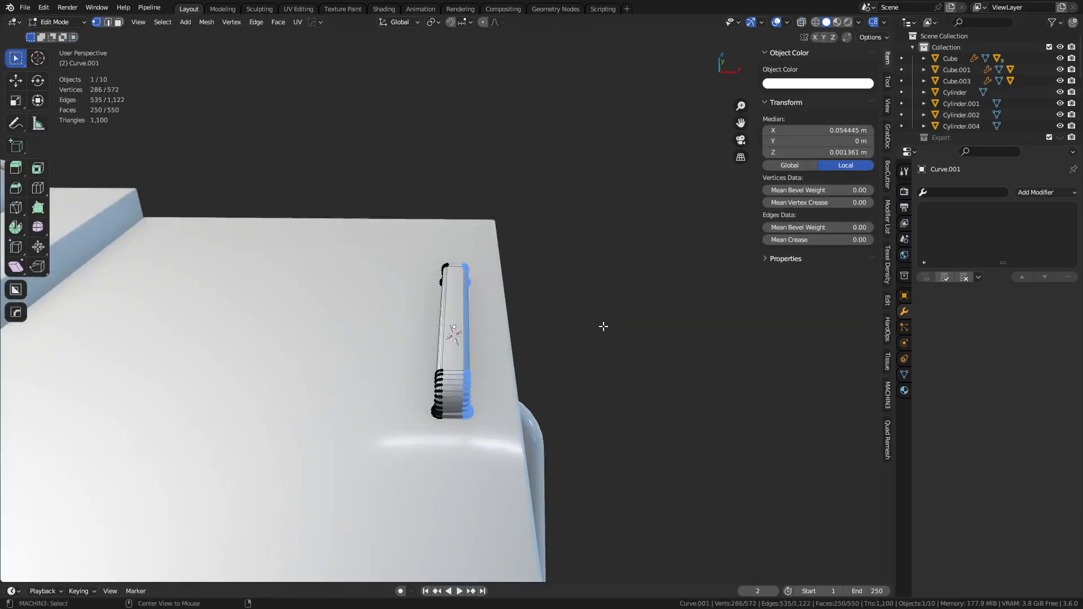
key(g)
key(y)
key(x)
click(523, 321)
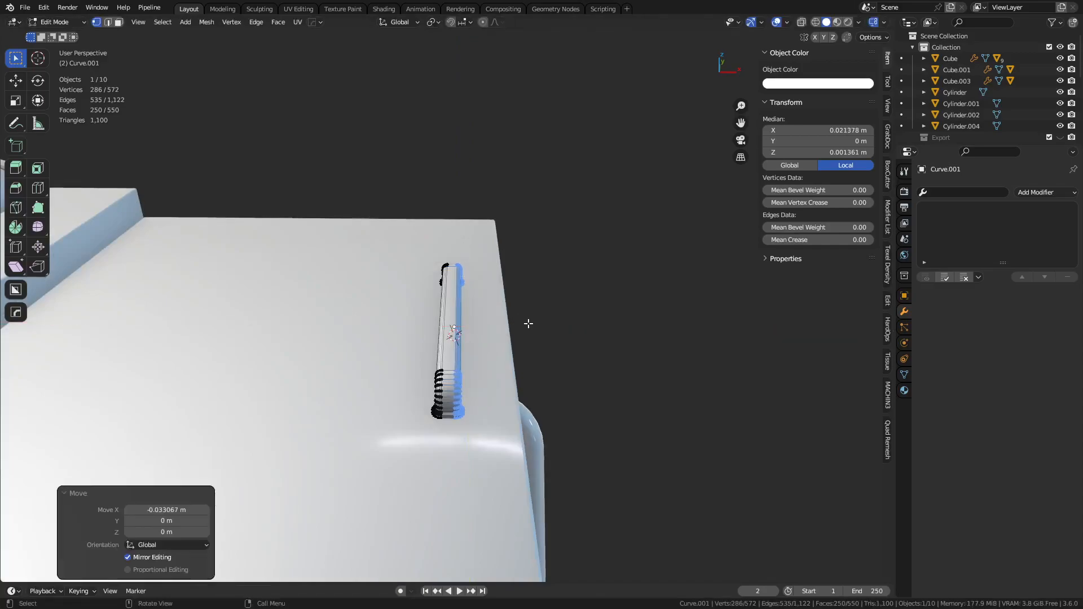
key(Tab)
Widen the handle by moving the same outer-side vertices about 0.035 m along X, and deselect it in Object Mode.
middle_drag(615, 330, 609, 296)
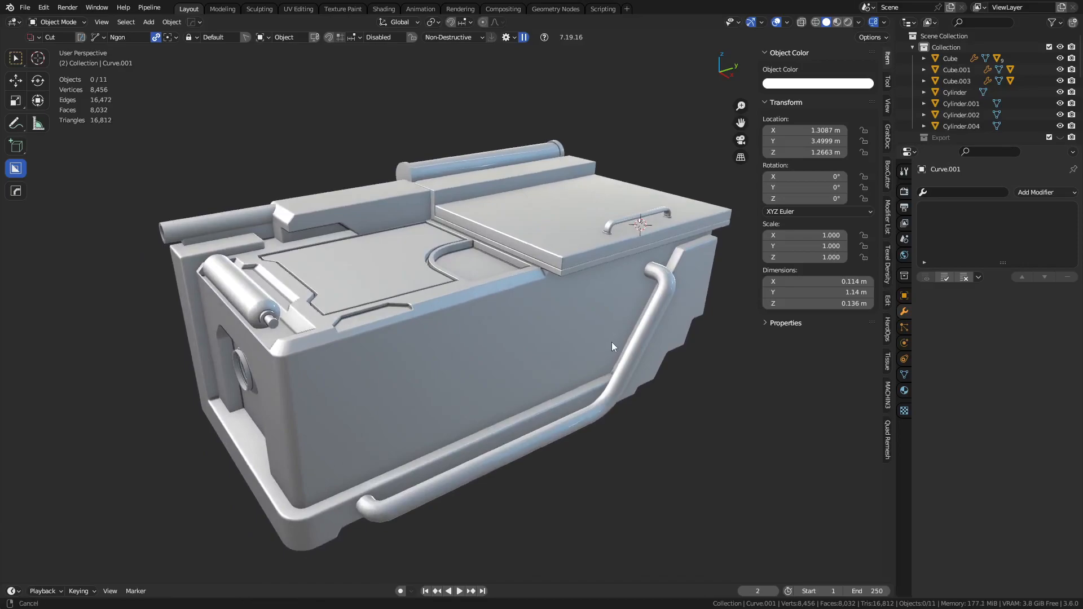
shift+middle_drag(611, 343, 604, 338)
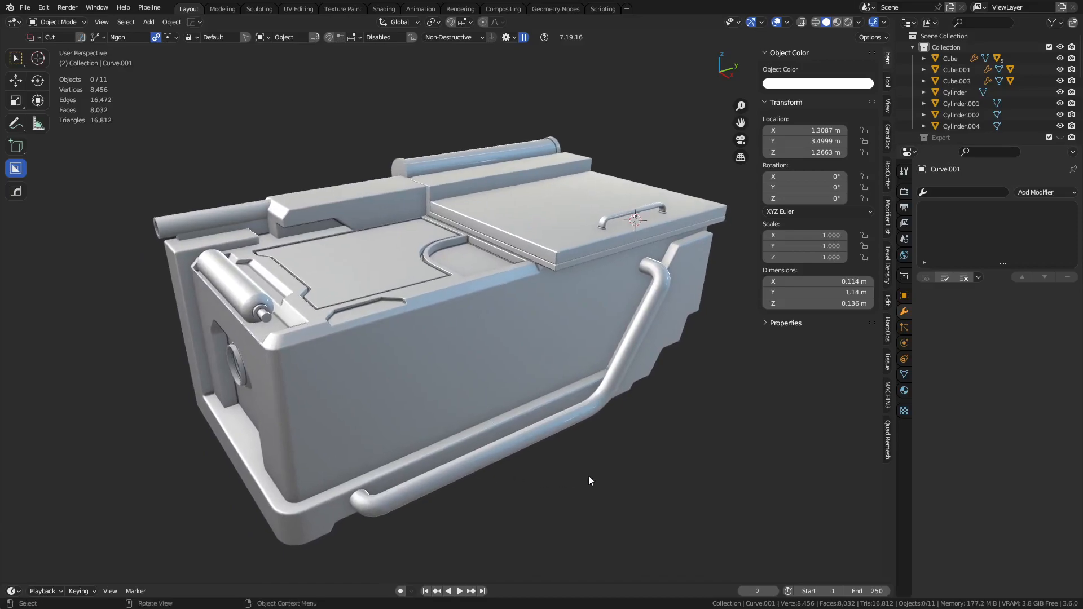
middle_drag(581, 476, 511, 466)
shift+middle_drag(613, 241, 446, 348)
scroll(448, 346, up, 4)
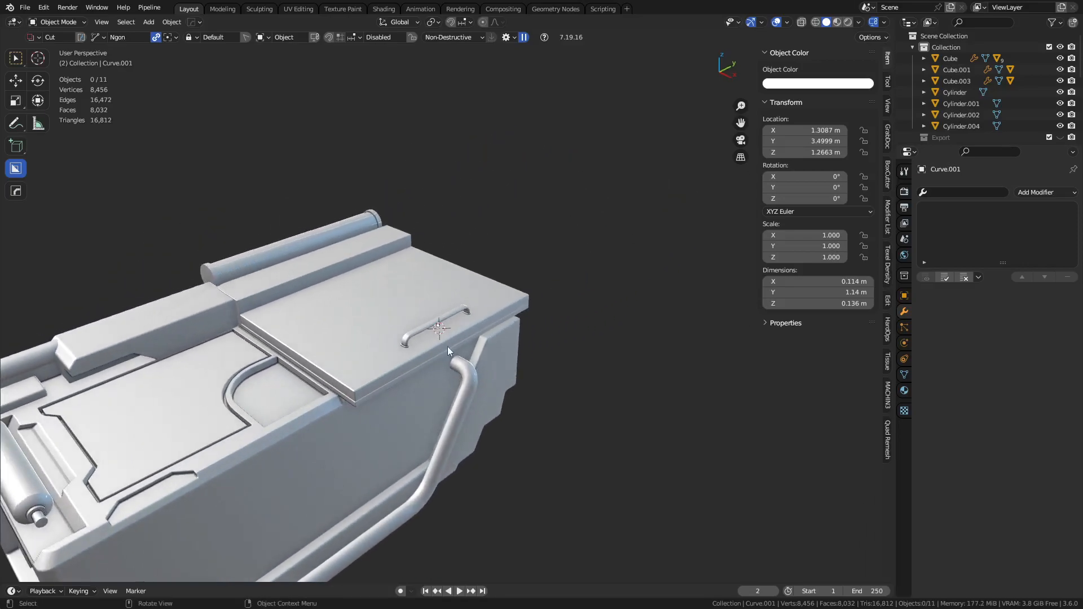
click(414, 340)
scroll(427, 354, up, 4)
scroll(427, 357, up, 2)
key(ctrl+Tab)
click(467, 362)
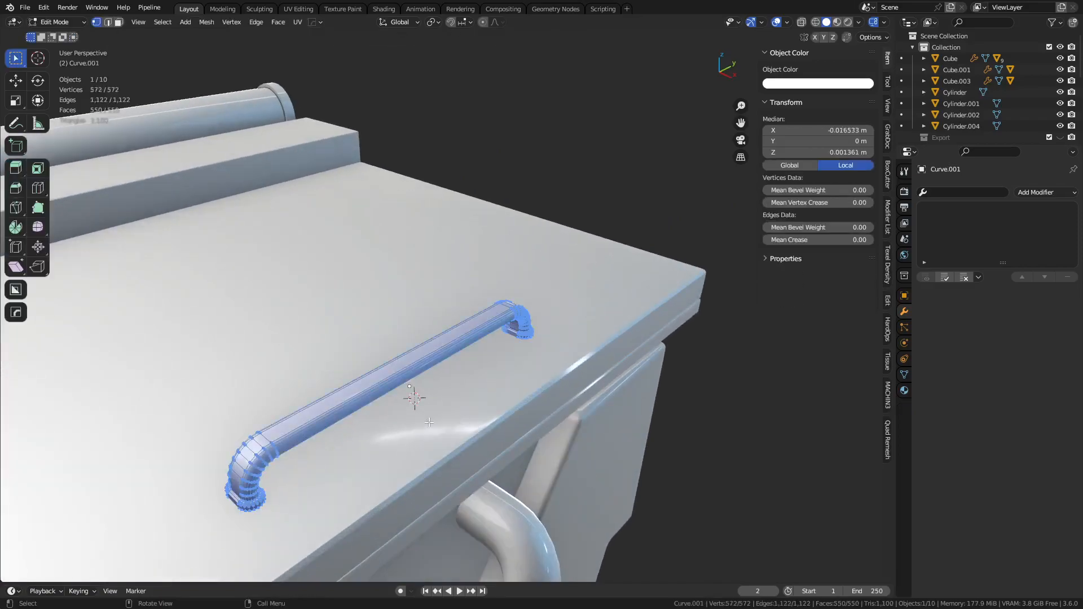
key(ctrl+z)
key(g)
key(x)
click(528, 458)
key(ctrl+Tab)
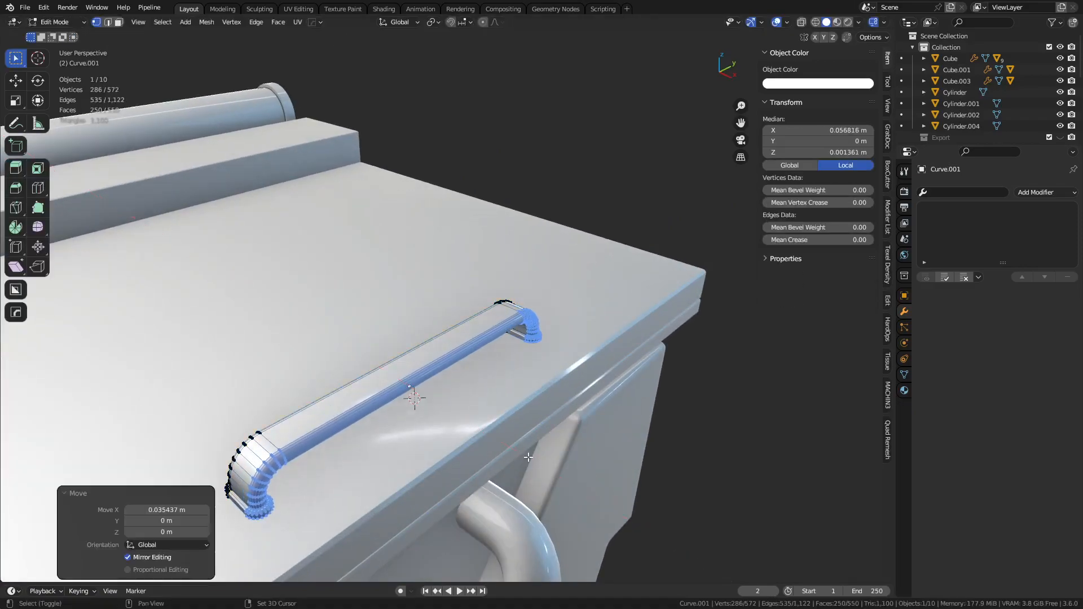
click(458, 457)
click(540, 191)
Add a centred edge loop around the large cylinder's body and bevel it into two widely spaced loops.
scroll(495, 355, down, 9)
shift+middle_drag(405, 407, 453, 218)
scroll(496, 370, up, 2)
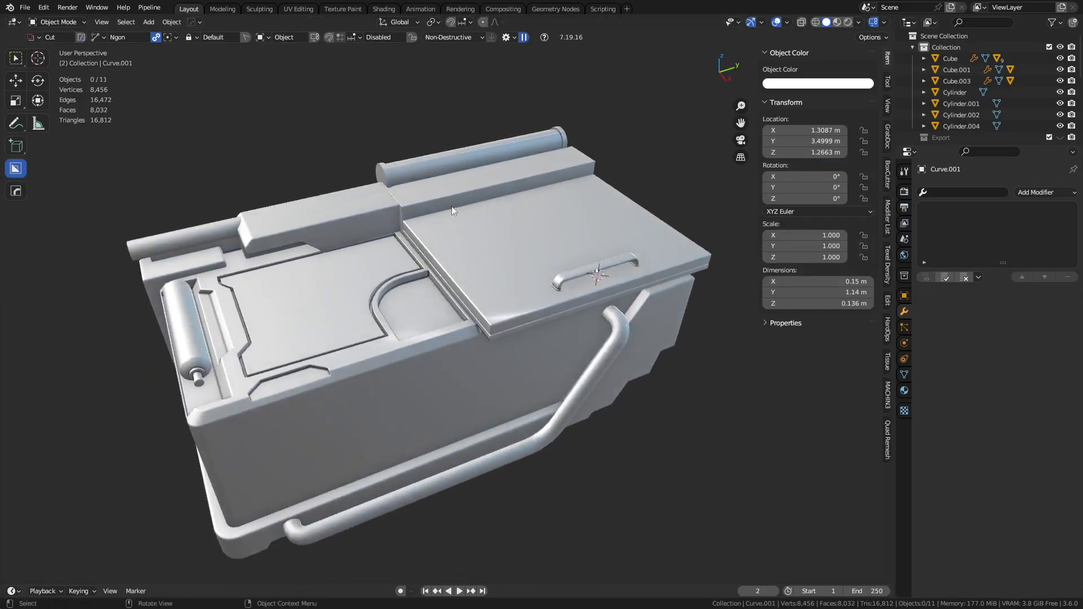
click(456, 161)
key(Tab)
key(ctrl+r)
click(455, 161)
right_click(455, 161)
key(ctrl+b)
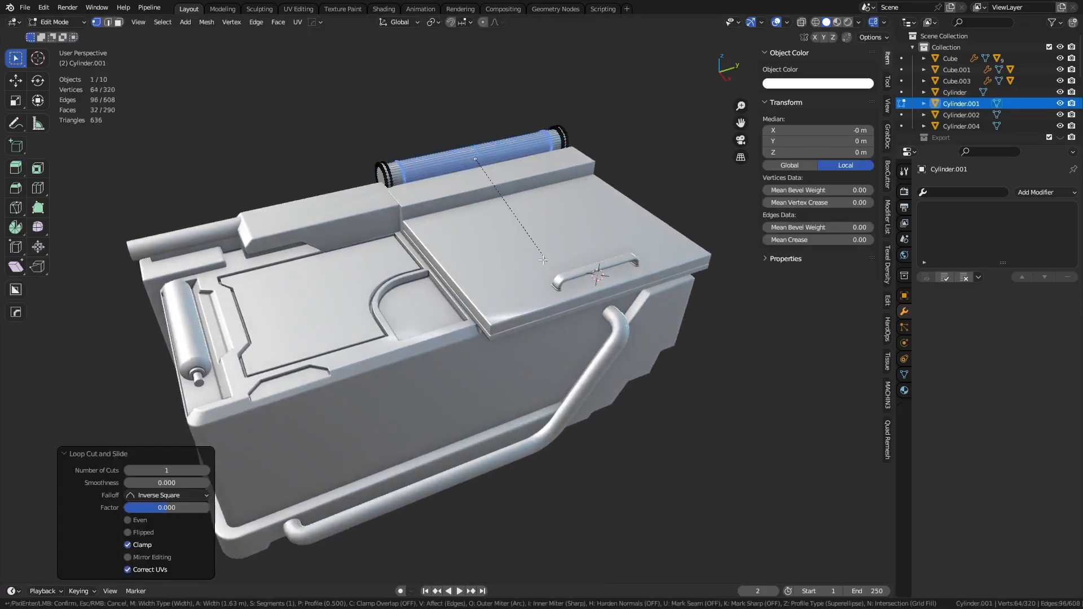
click(512, 240)
Select eleven adjacent faces on the large cylinder's middle section and sink them about 0.118 m inward as a recess.
shift+middle_drag(335, 292, 460, 326)
scroll(440, 395, up, 4)
key(3)
click(448, 372)
ctrl+click(470, 327)
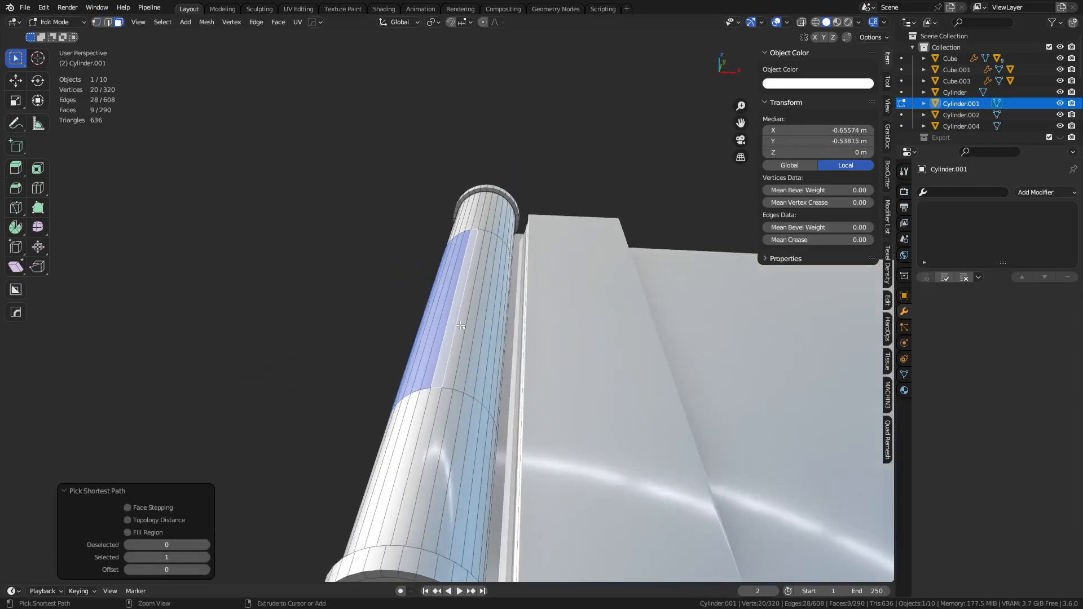
ctrl+click(463, 320)
key(i)
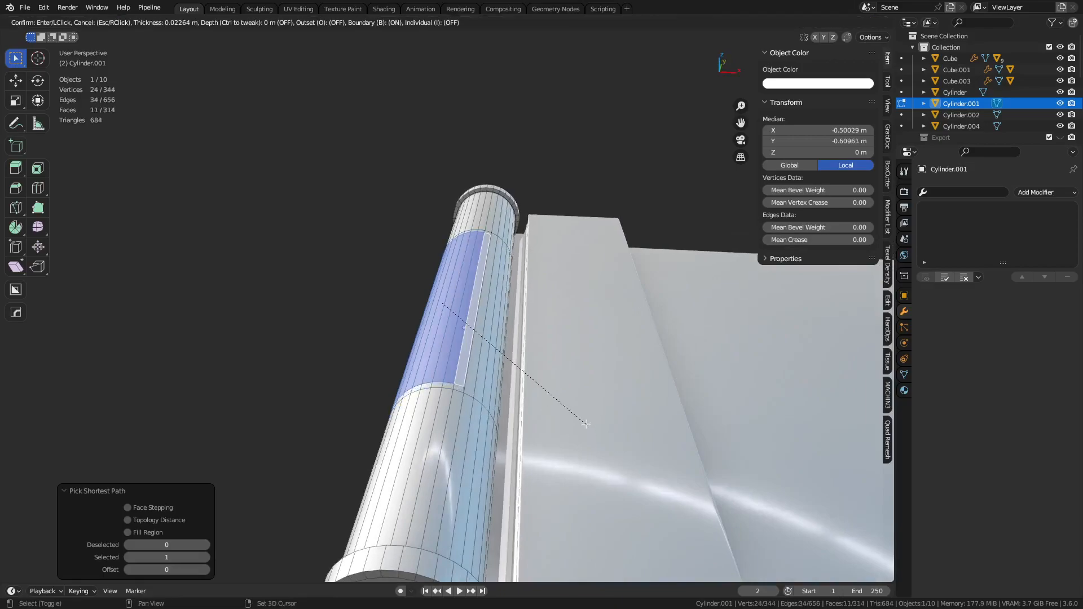
right_click(584, 425)
middle_drag(546, 419, 540, 440)
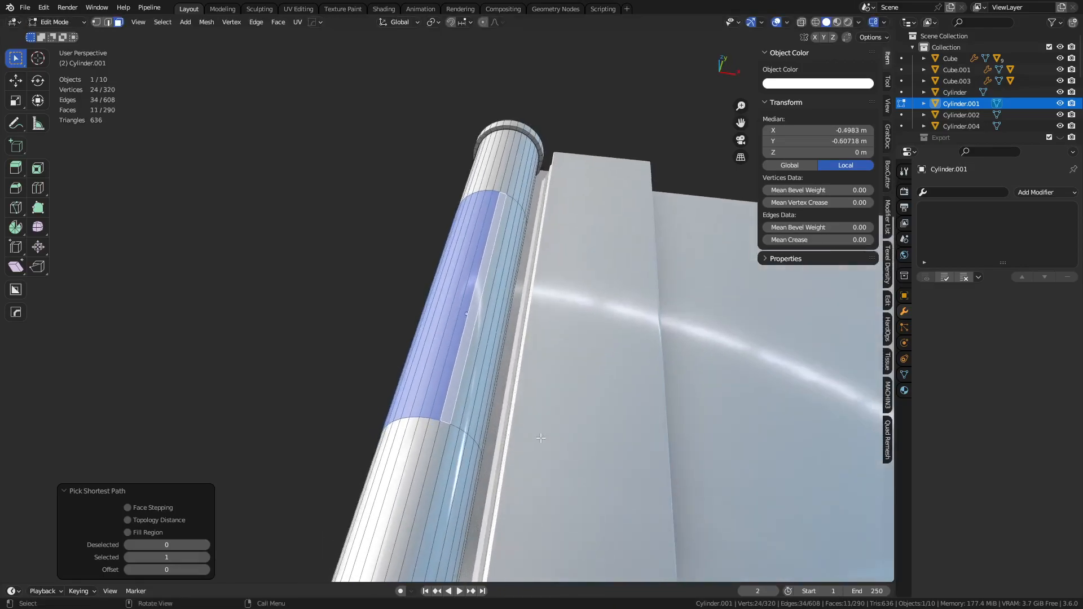
key(i)
key(ctrl)
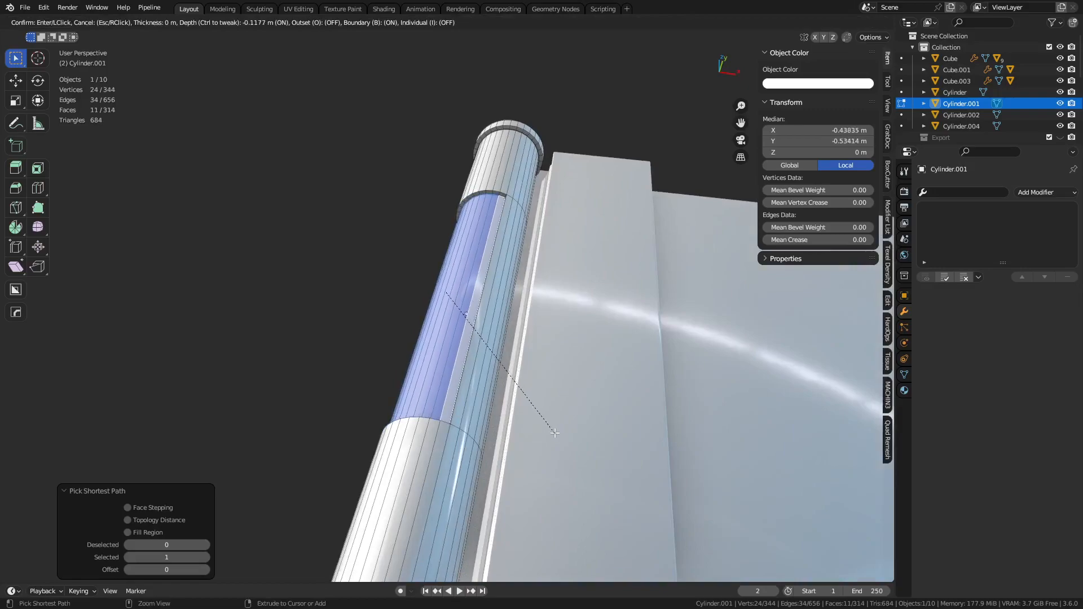
click(554, 433)
Return the large cylinder to Object Mode and turn on the wireframe overlay for the model.
key(ctrl+Tab)
click(476, 432)
key(a)
middle_drag(477, 432, 472, 375)
key(a)
click(472, 375)
key(g)
click(477, 388)
key(ctrl+Tab)
middle_drag(484, 409, 514, 369)
key(shift+w)
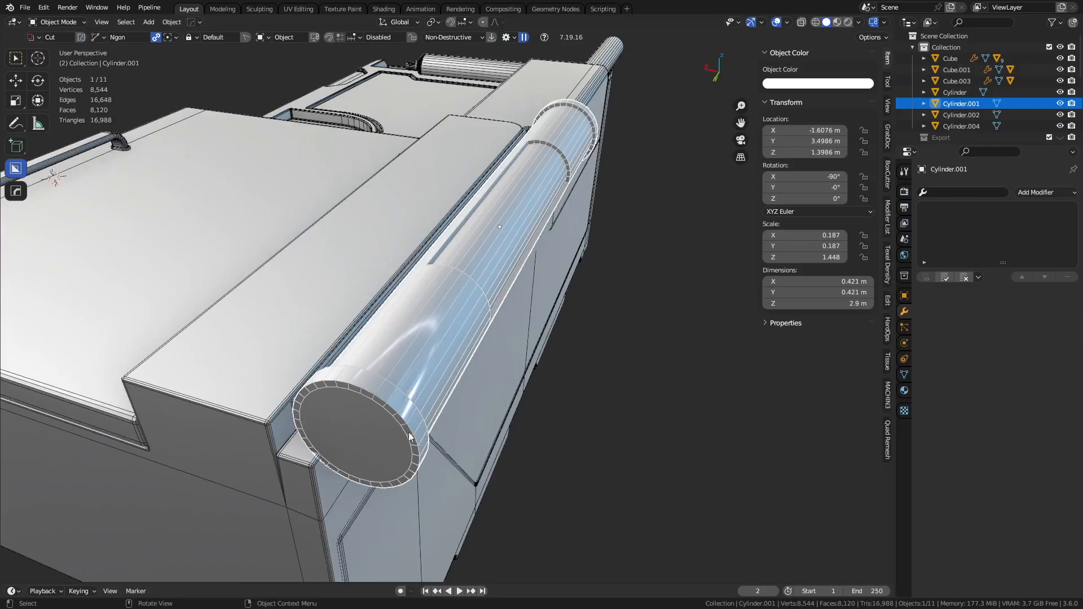
Select the narrower pipe at the other end of the crate and examine its hollow end at close range.
alt+middle_click(580, 105)
click(530, 170)
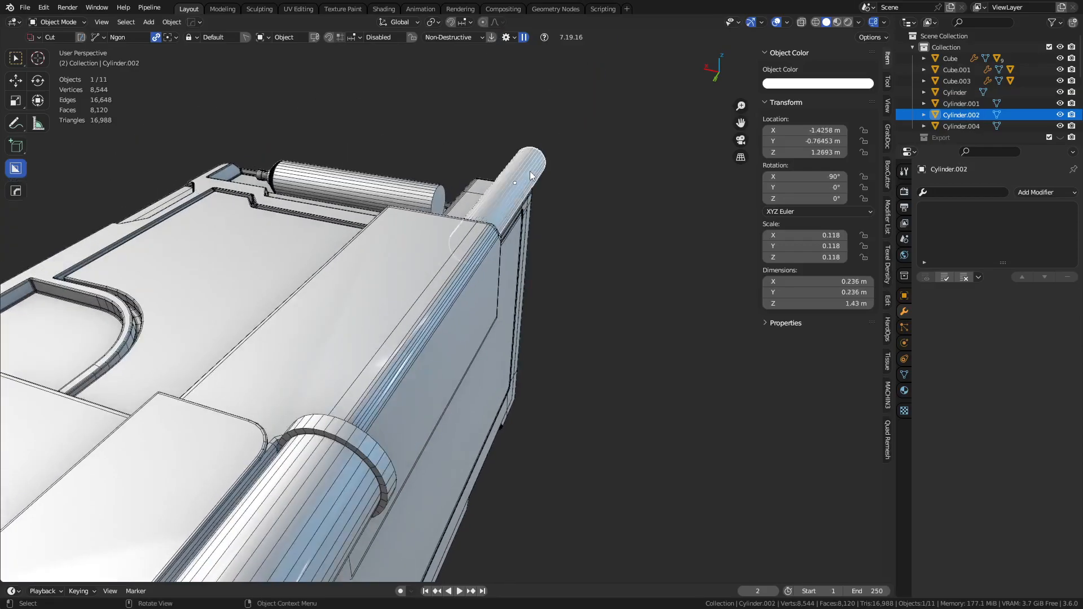
middle_drag(521, 233, 404, 318)
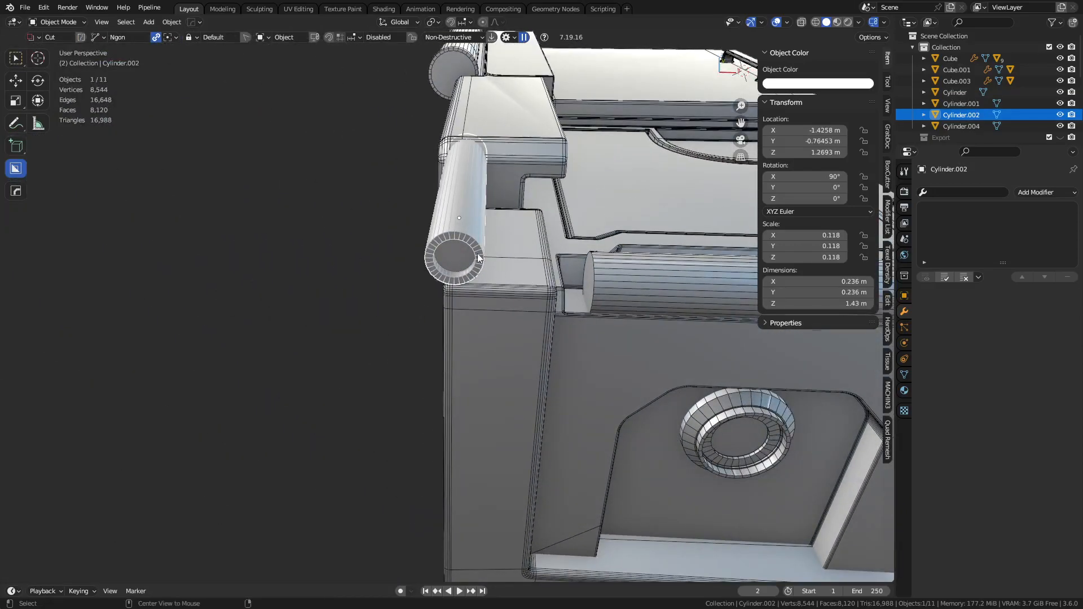
alt+middle_click(477, 258)
middle_drag(484, 273, 446, 293)
shift+middle_drag(446, 293, 363, 316)
scroll(367, 323, up, 4)
middle_drag(339, 362, 486, 335)
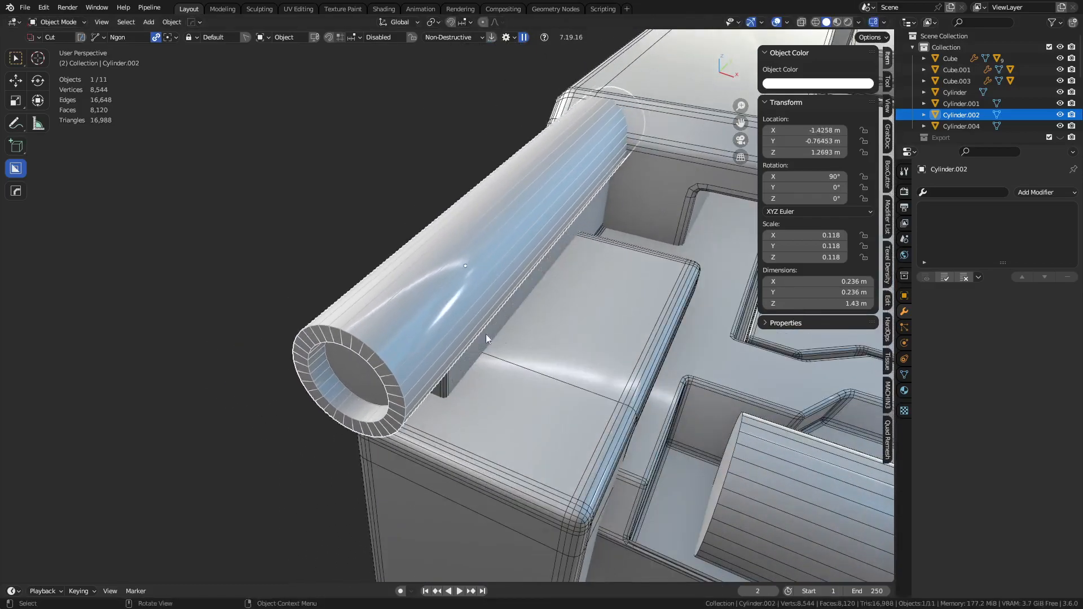
alt+middle_click(497, 387)
click(449, 354)
click(329, 286)
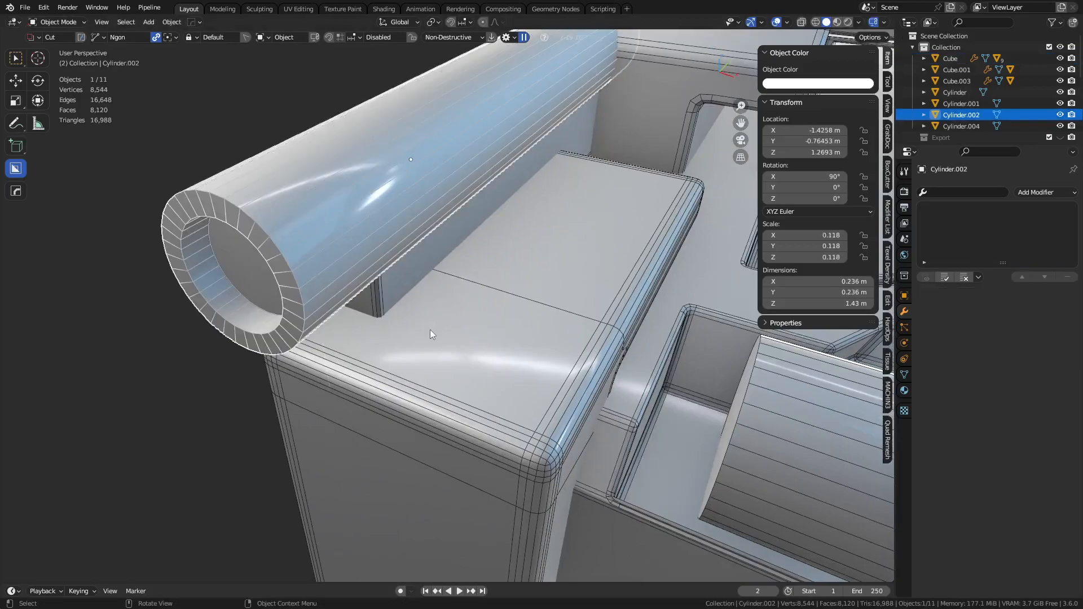
scroll(384, 303, down, 5)
click(1031, 195)
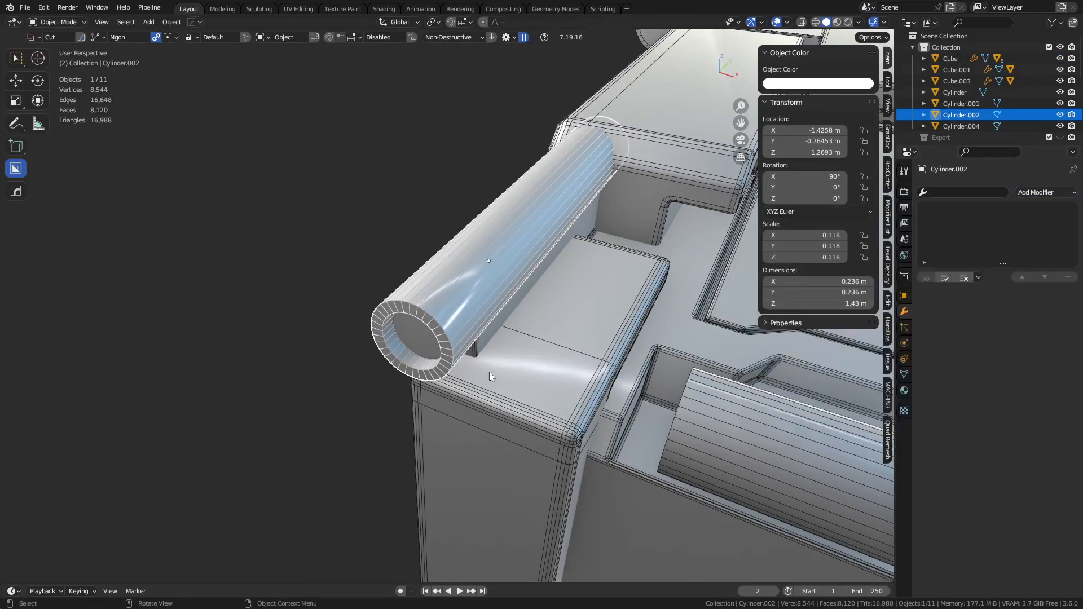
Duplicate the narrow pipe and move the copy about -0.733 m along X, clear of the crate.
key(shift+d)
key(x)
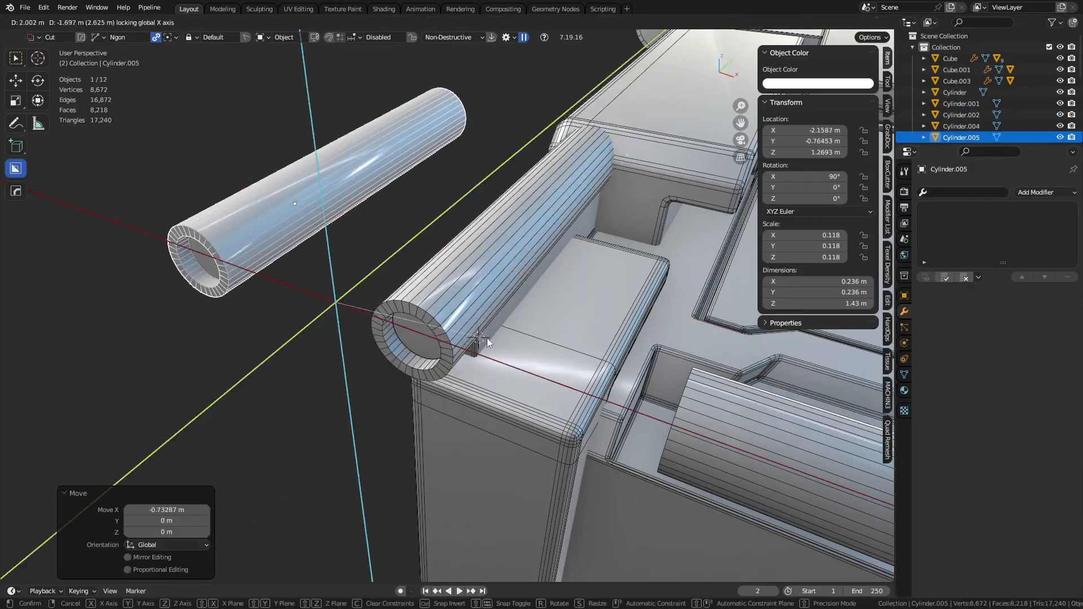
click(485, 337)
middle_drag(337, 285, 455, 344)
key(grave)
click(482, 377)
key(Tab)
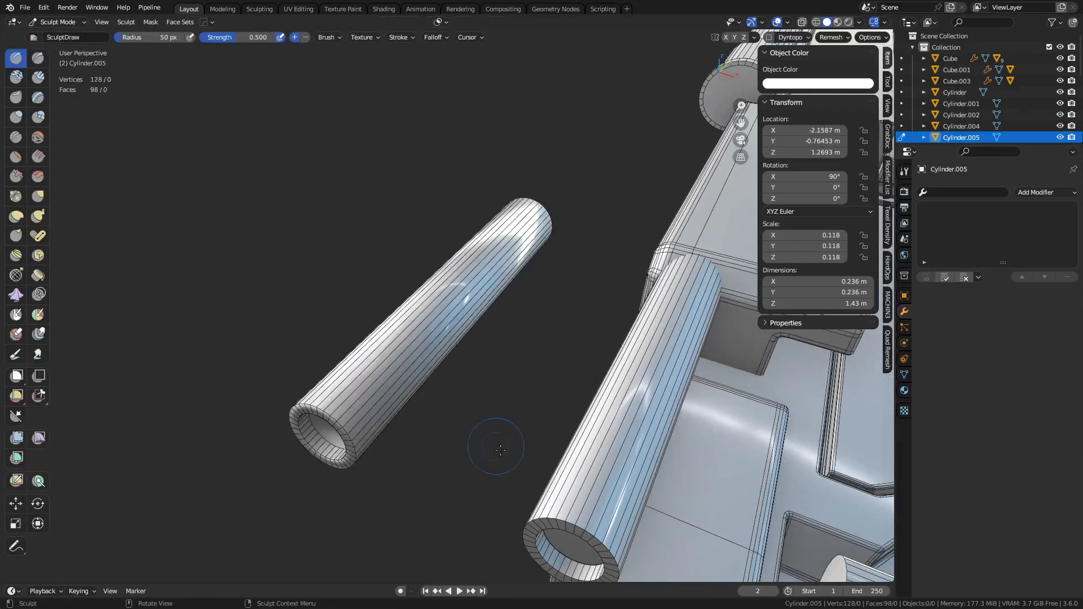
middle_drag(496, 445, 499, 383)
key(ctrl+Tab)
right_click(490, 378)
click(492, 375)
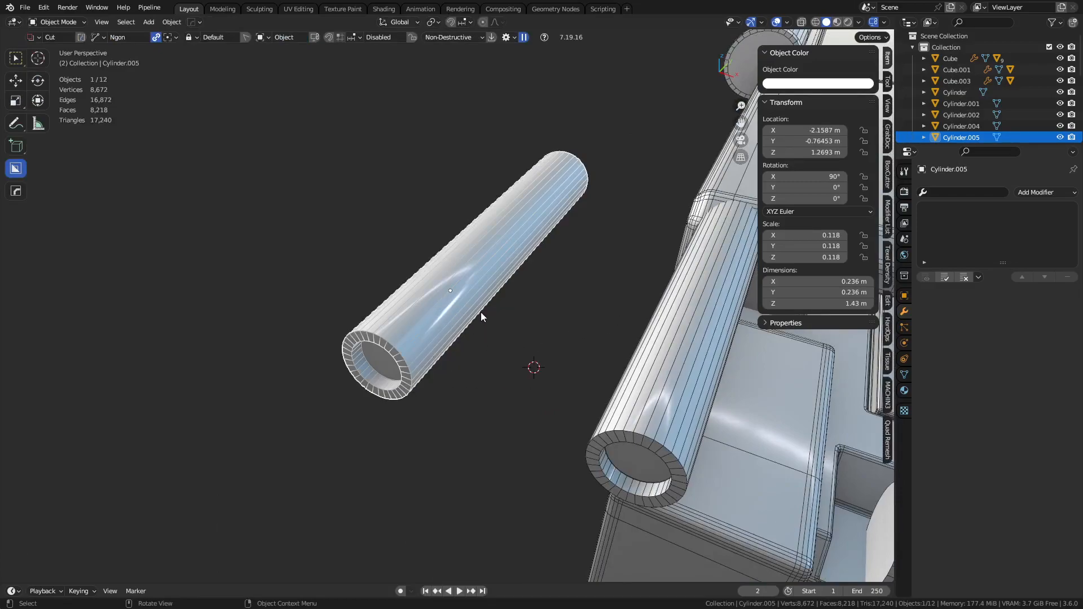
Switch the duplicated pipe to Sculpt Mode and try a voxel remesh on it.
key(ctrl+Tab)
click(478, 372)
key(ctrl+Tab)
key(ctrl+Tab)
key(ctrl+r)
key(ctrl+z)
Set a fine voxel size, remesh the duplicated pipe and turn off the wireframe overlay.
right_click(488, 305)
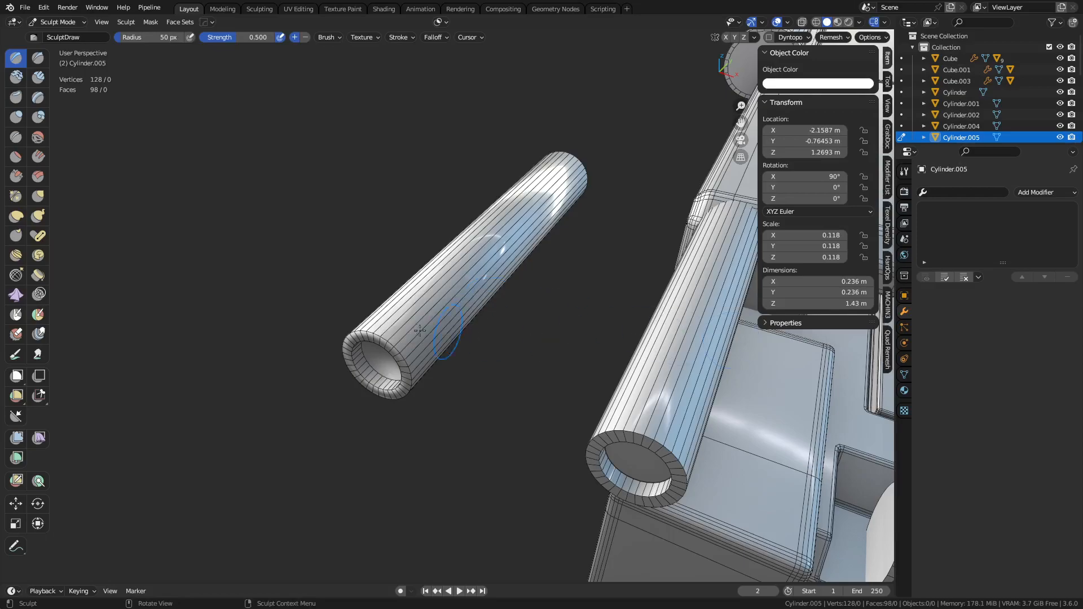
key(r)
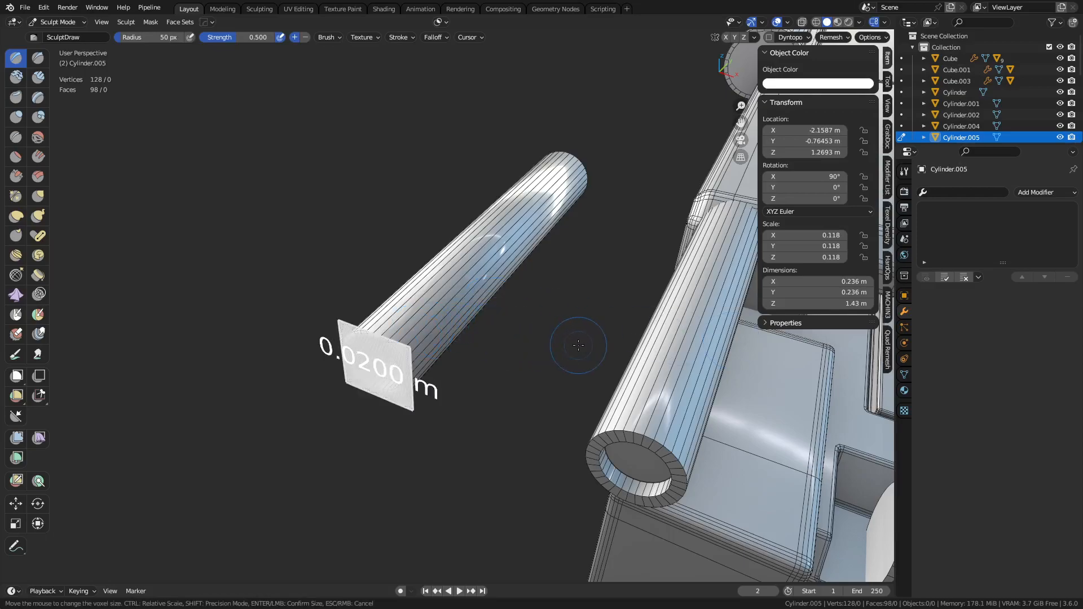
key(Escape)
key(ctrl+r)
key(shift+w)
middle_drag(505, 360, 532, 357)
scroll(531, 354, up, 4)
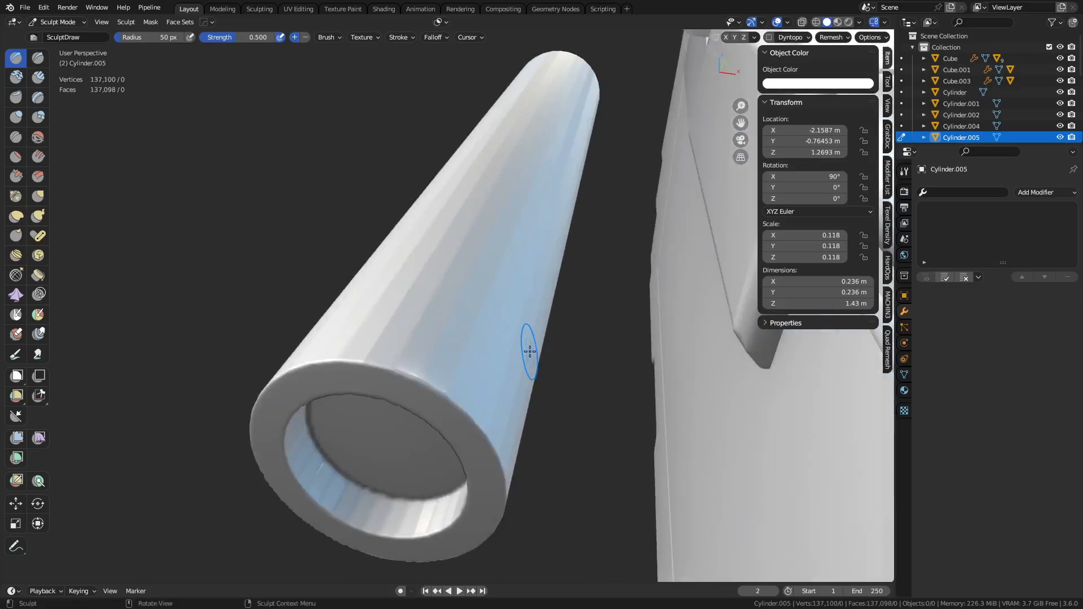
Reapply smooth shading to the remeshed pipe in Object Mode and return it to Sculpt Mode.
key(ctrl+Tab)
right_click(442, 350)
click(441, 350)
right_click(434, 337)
click(435, 338)
scroll(472, 344, down, 3)
right_click(472, 344)
key(ctrl+Tab)
click(430, 415)
Soften the remeshed pipe's edges with two passes of the Mesh Filter tool set to Smooth, and check the rounded rim.
click(20, 440)
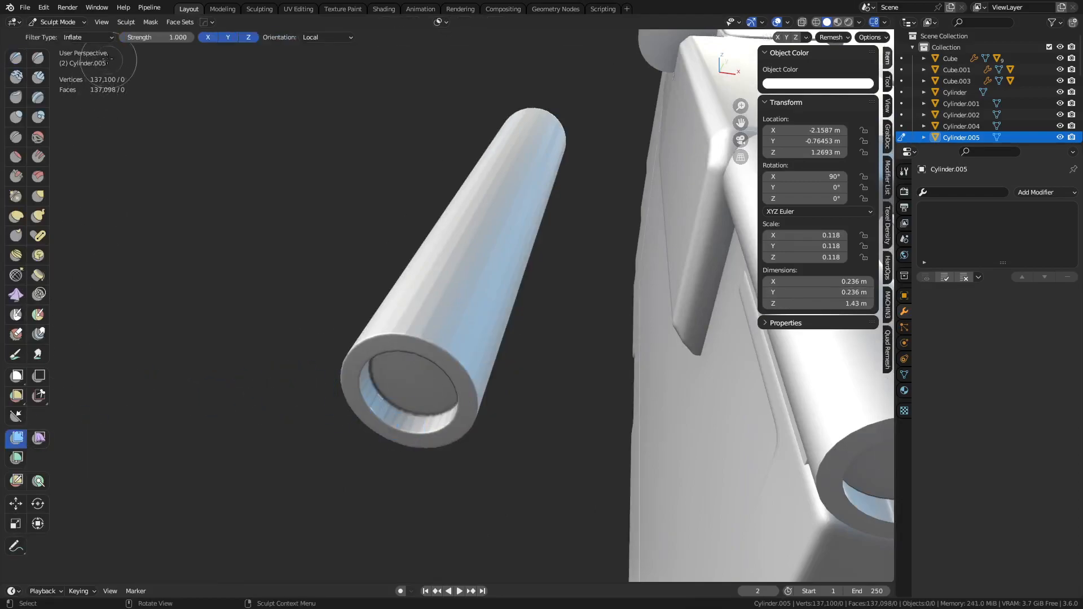
click(89, 37)
click(87, 50)
drag(379, 314, 638, 310)
drag(421, 320, 746, 306)
middle_drag(537, 321, 455, 285)
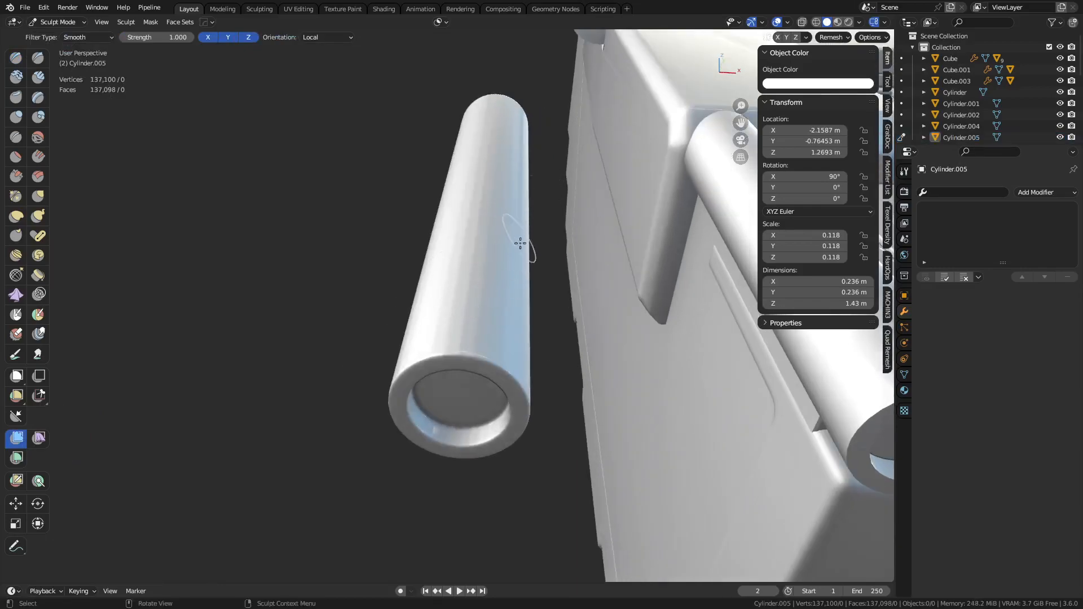
middle_drag(544, 359, 503, 320)
scroll(503, 320, up, 4)
middle_drag(426, 323, 408, 307)
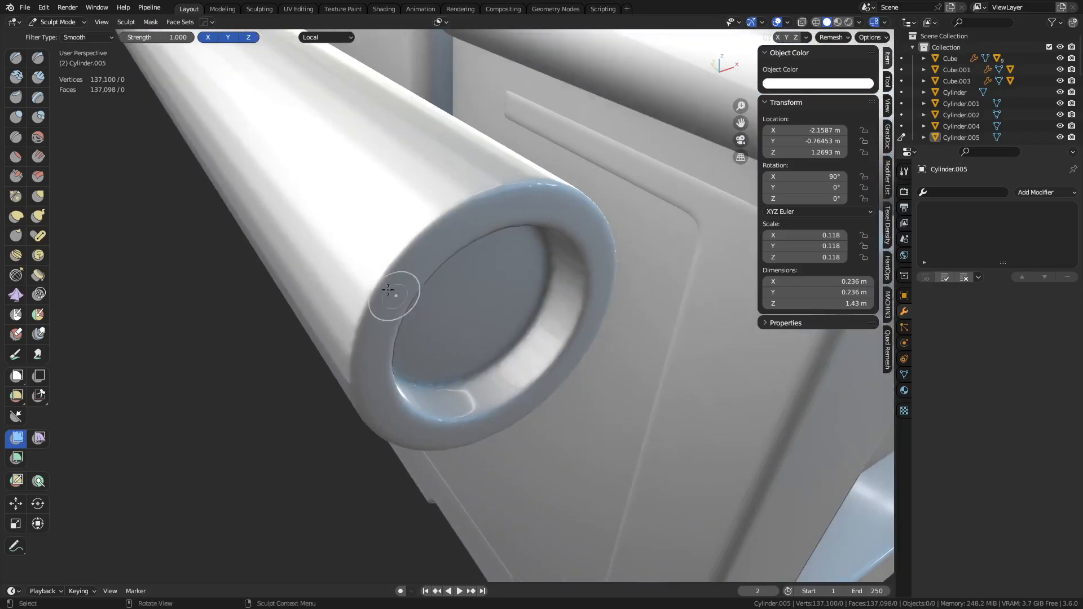
Run two more Smooth passes of the Mesh Filter on the duplicated pipe, checking it in Object Mode in between.
drag(335, 251, 384, 257)
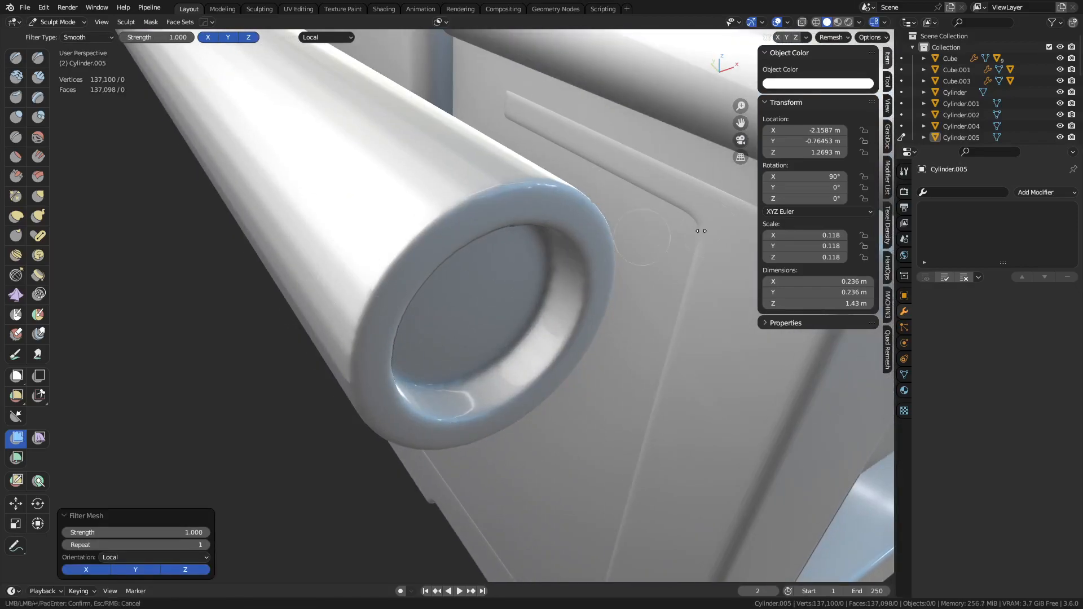
scroll(423, 247, down, 5)
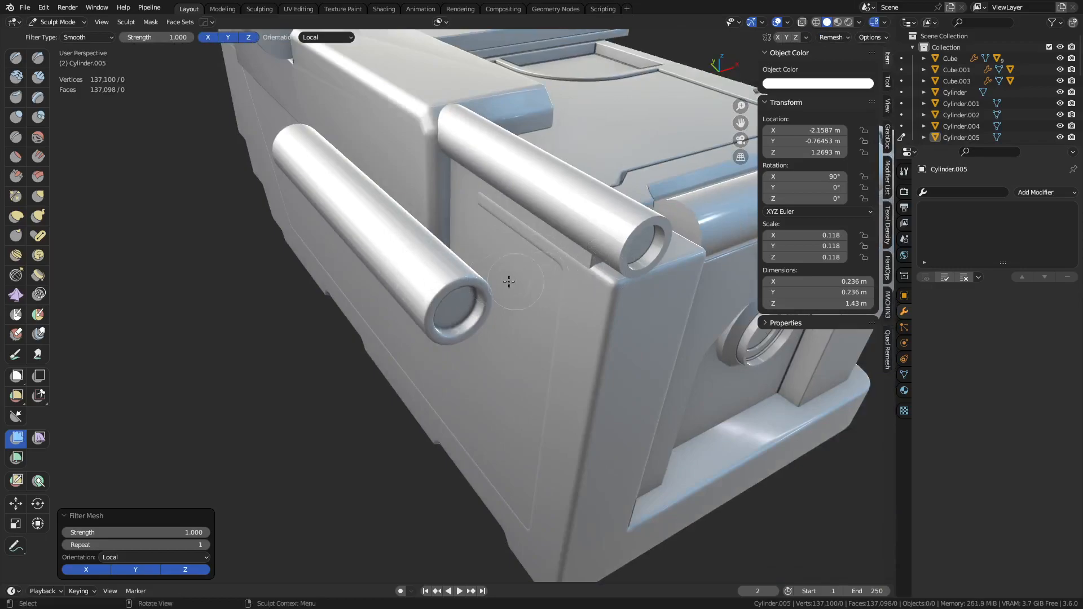
key(ctrl+Tab)
click(433, 264)
click(422, 301)
key(ctrl+Tab)
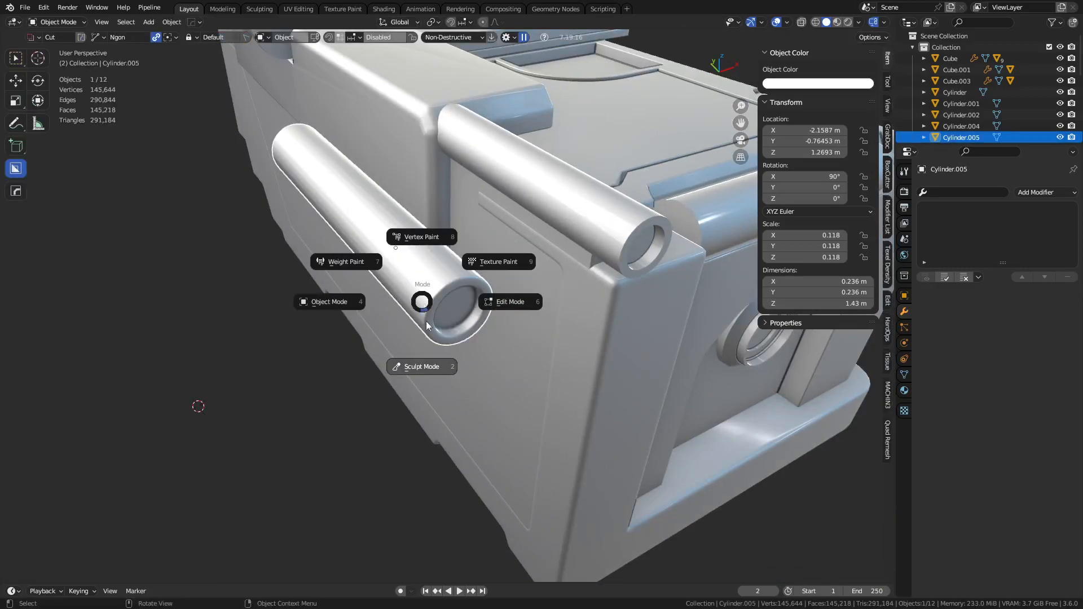
click(429, 366)
drag(402, 276, 389, 276)
scroll(395, 282, up, 4)
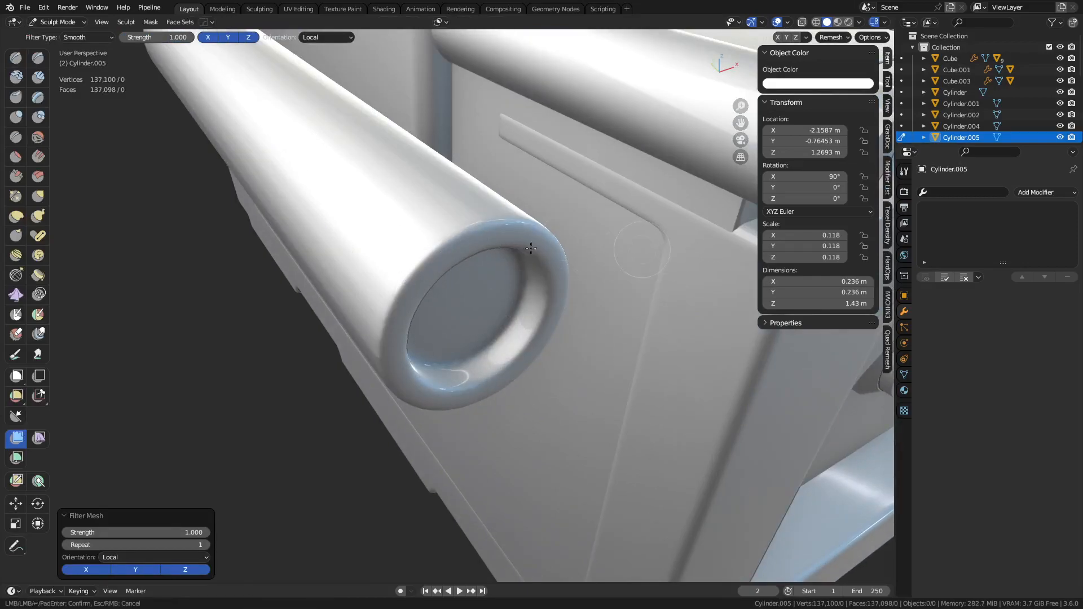
drag(361, 227, 562, 274)
Scrape the duplicated pipe's rounded rim with the Scrape/Peaks brush, and return the pipe to Object Mode.
middle_drag(562, 273, 451, 286)
alt+middle_click(440, 232)
scroll(451, 271, up, 5)
click(12, 176)
middle_drag(347, 276, 382, 283)
drag(407, 197, 410, 176)
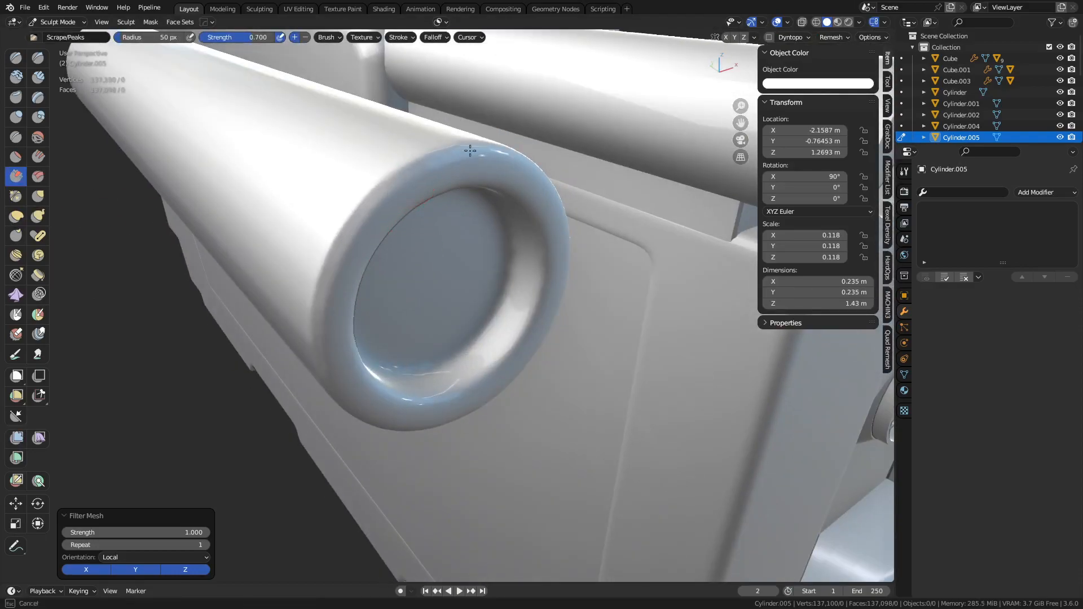
middle_drag(428, 162, 415, 230)
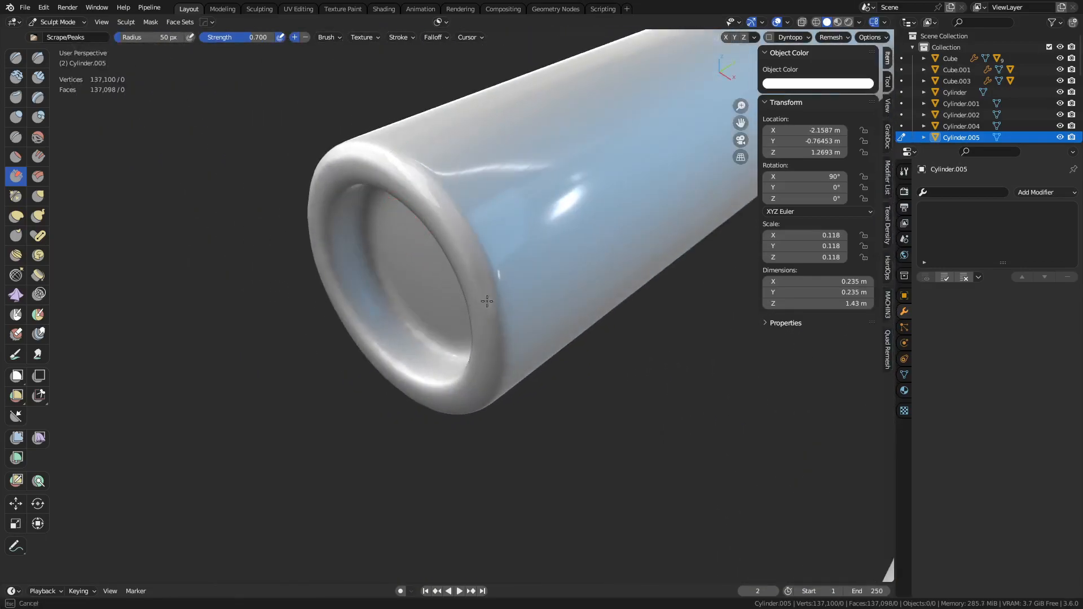
scroll(603, 361, down, 10)
shift+middle_drag(663, 370, 307, 324)
key(ctrl+Tab)
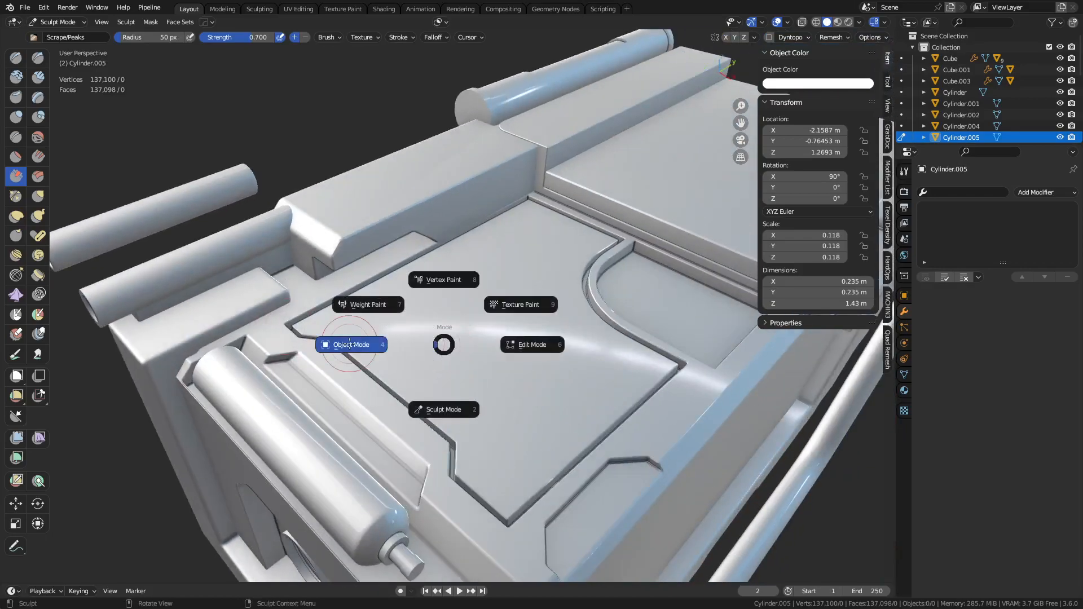
click(355, 343)
scroll(381, 274, down, 4)
middle_drag(381, 274, 405, 285)
key(g)
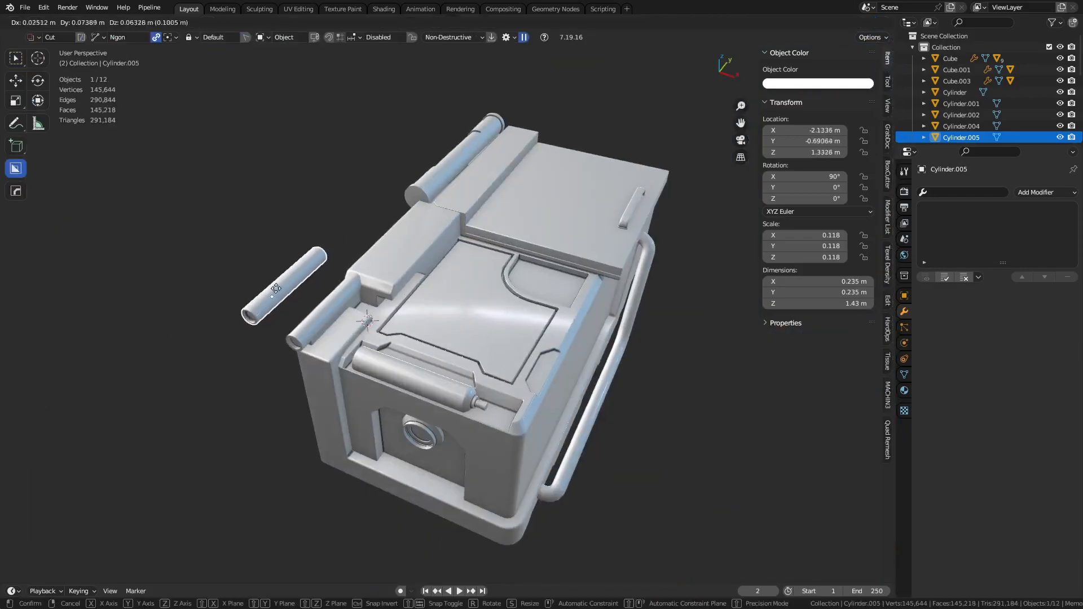
key(Escape)
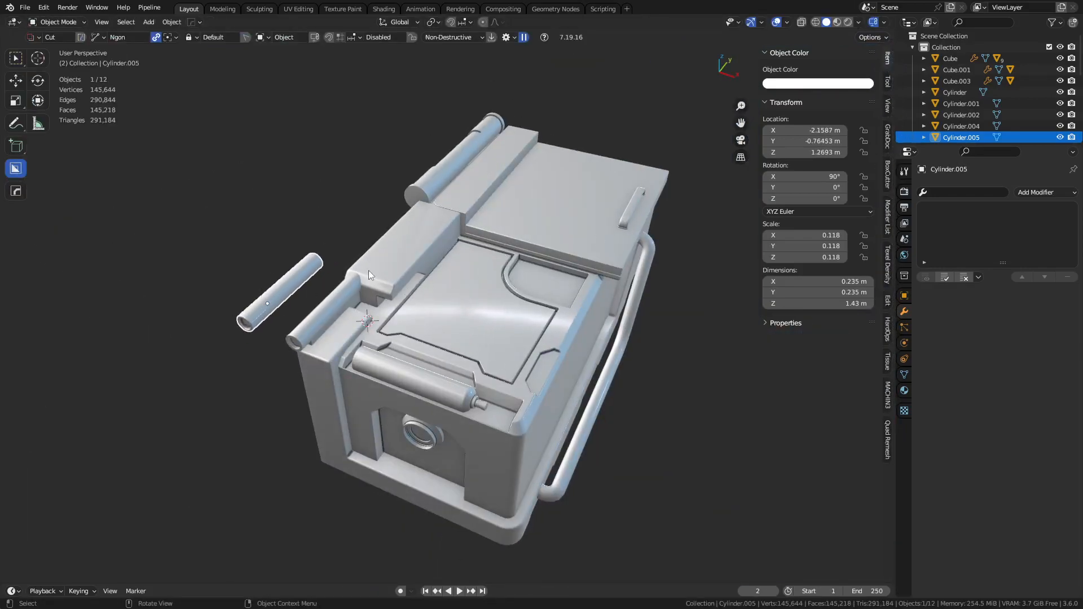
middle_drag(368, 270, 268, 314)
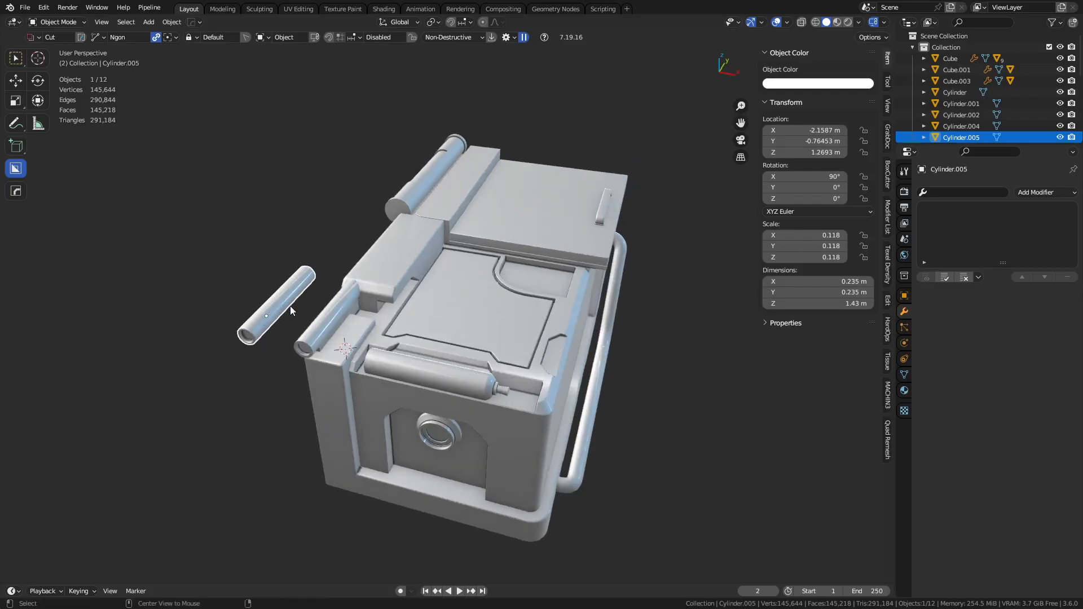
alt+middle_click(290, 306)
scroll(439, 336, up, 9)
middle_drag(393, 417, 439, 383)
key(g)
click(469, 347)
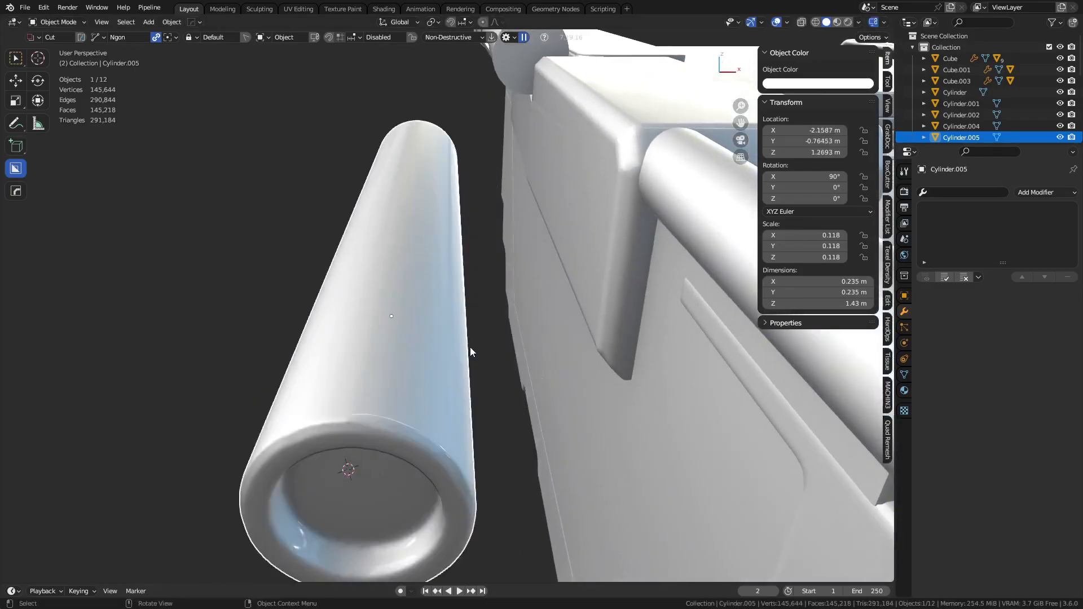
Add a Decimate modifier to the duplicated pipe and set its collapse ratio to 0.2.
click(1036, 197)
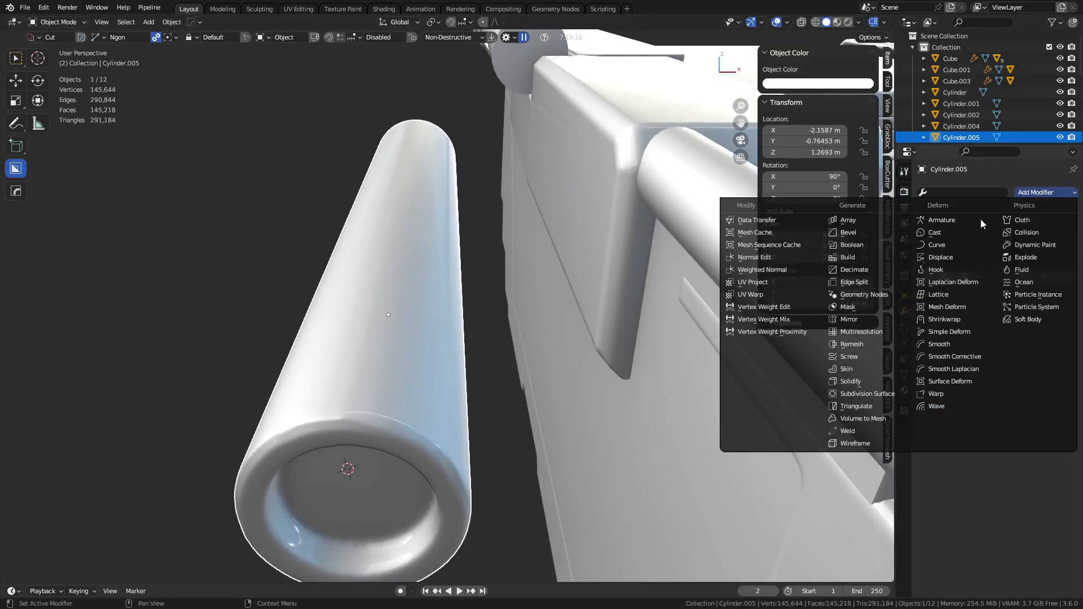
click(854, 270)
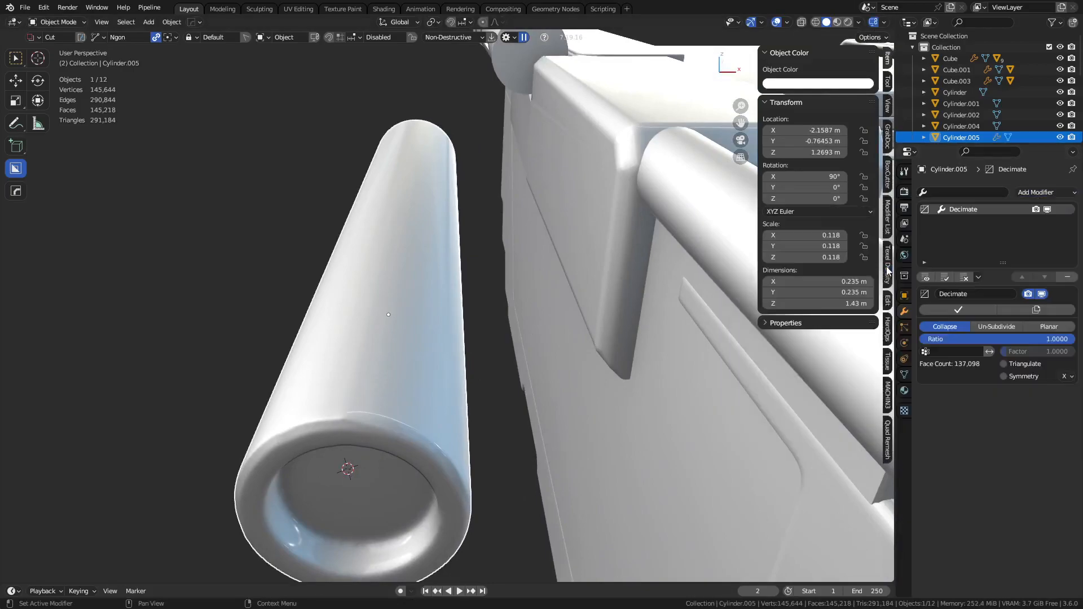
middle_drag(608, 341, 762, 330)
click(999, 339)
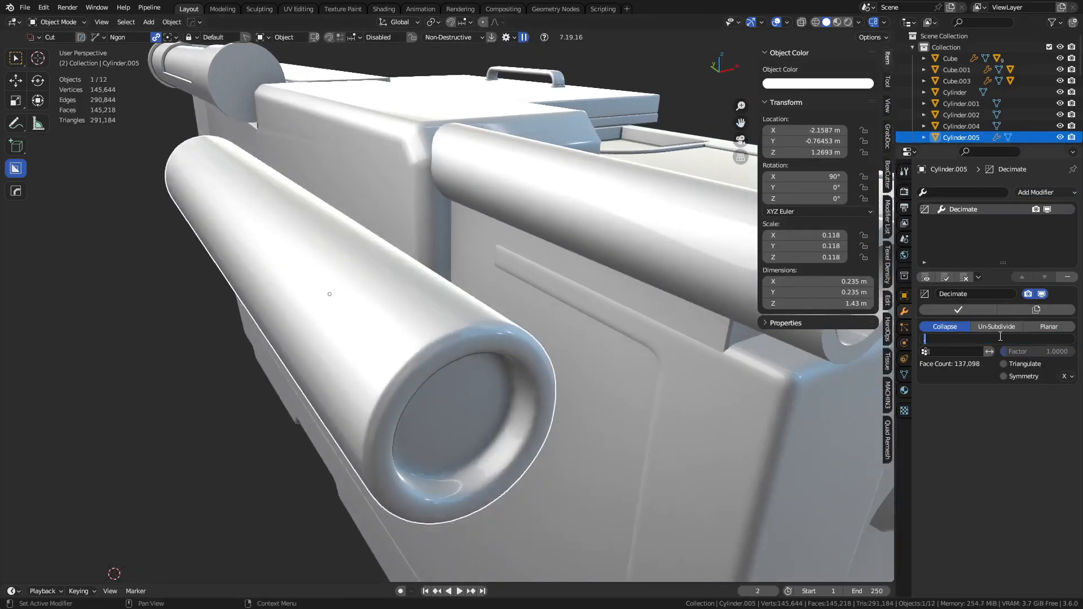
text(.2)
key(Return)
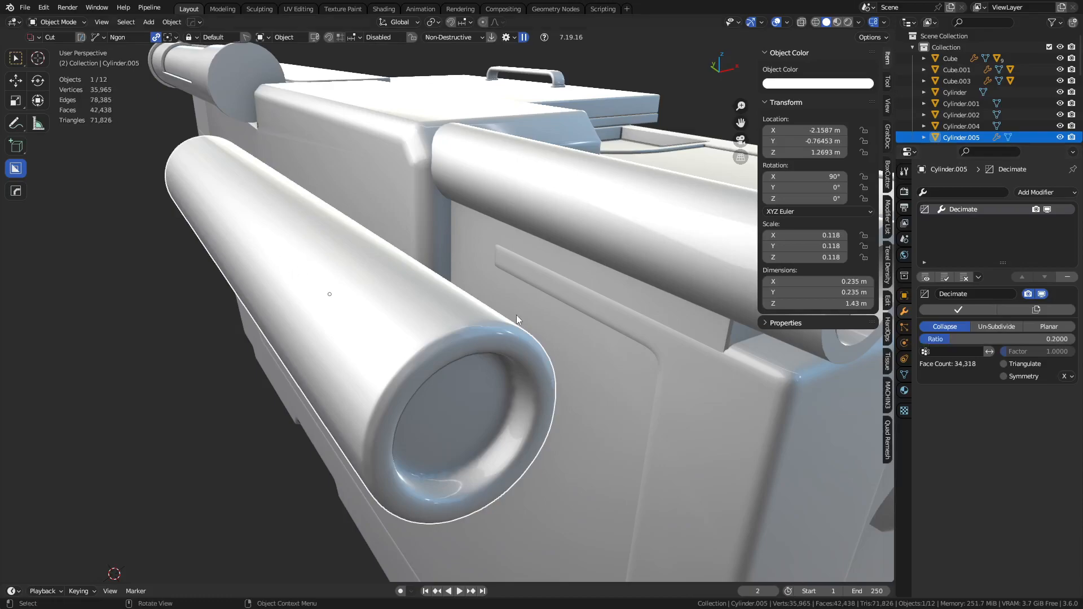
Apply smooth shading to the decimated pipe and check its rounded rim up close.
middle_drag(482, 316, 357, 305)
key(shift+w)
key(shift+w)
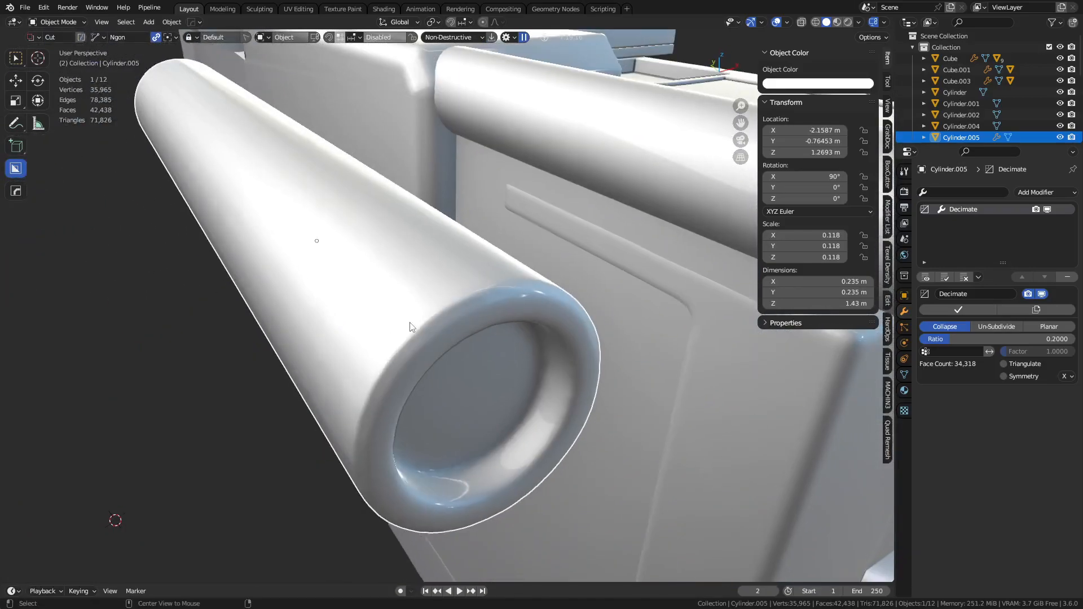
middle_drag(411, 327, 413, 308)
right_click(371, 285)
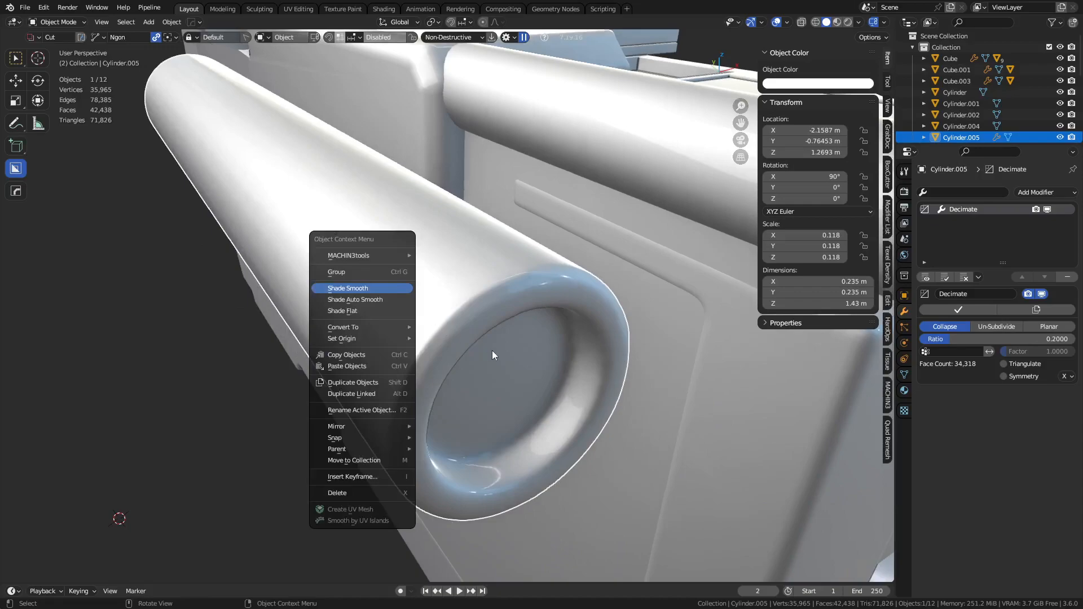
click(361, 289)
mouse_move(479, 324)
middle_down()
mouse_move(442, 343)
mouse_move(420, 301)
mouse_move(442, 344)
mouse_move(532, 270)
mouse_move(598, 262)
mouse_move(509, 261)
mouse_move(517, 330)
mouse_move(492, 343)
middle_up()
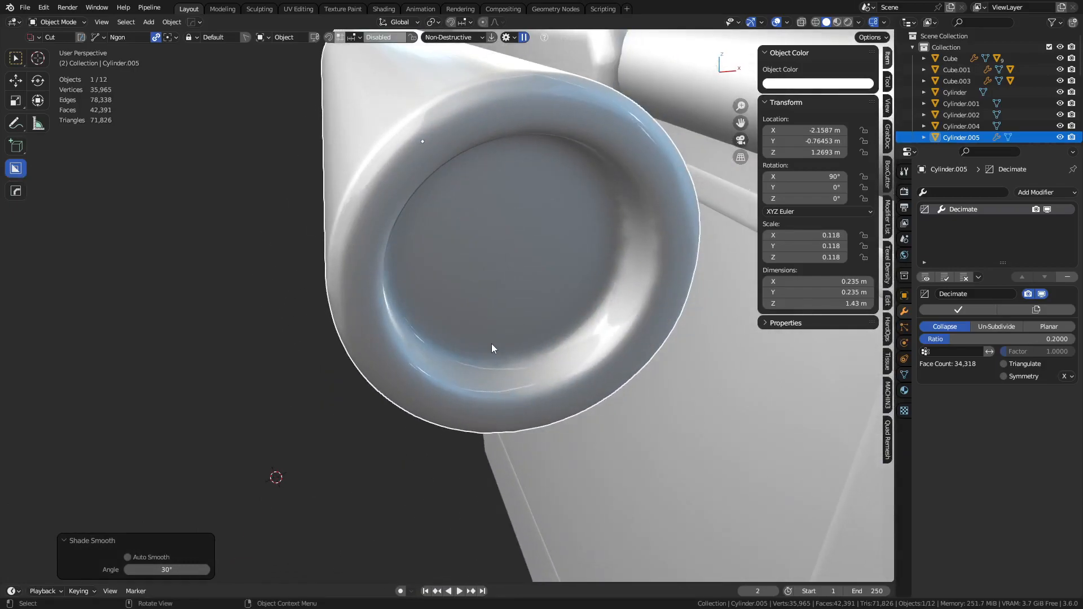
Check the decimated pipe in Sculpt Mode, return to Object Mode, and compare it with the original pipe on the crate.
key(ctrl+Tab)
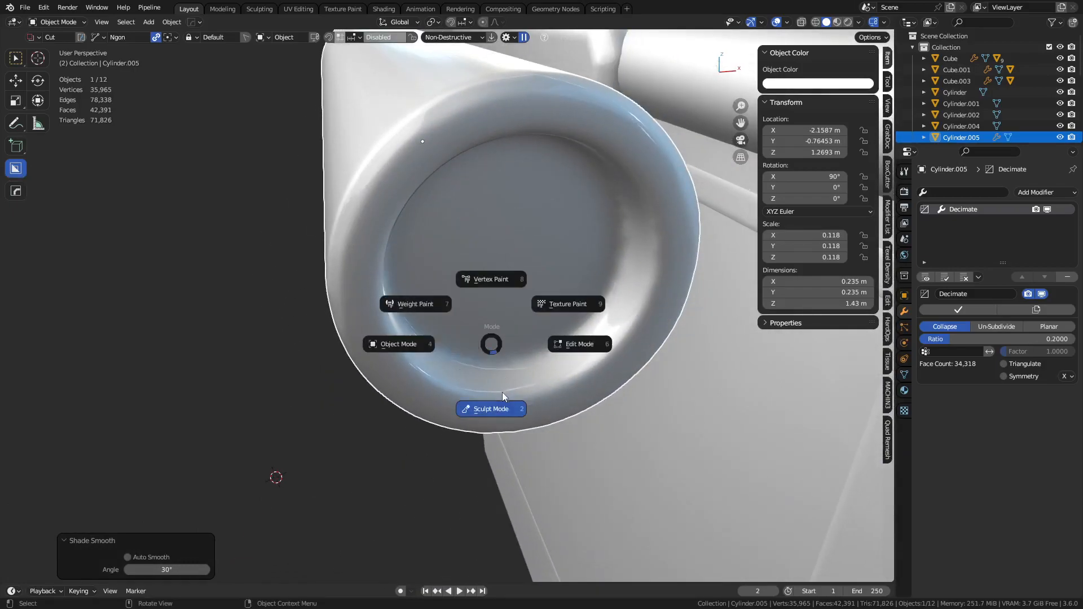
click(582, 376)
key(ctrl+Tab)
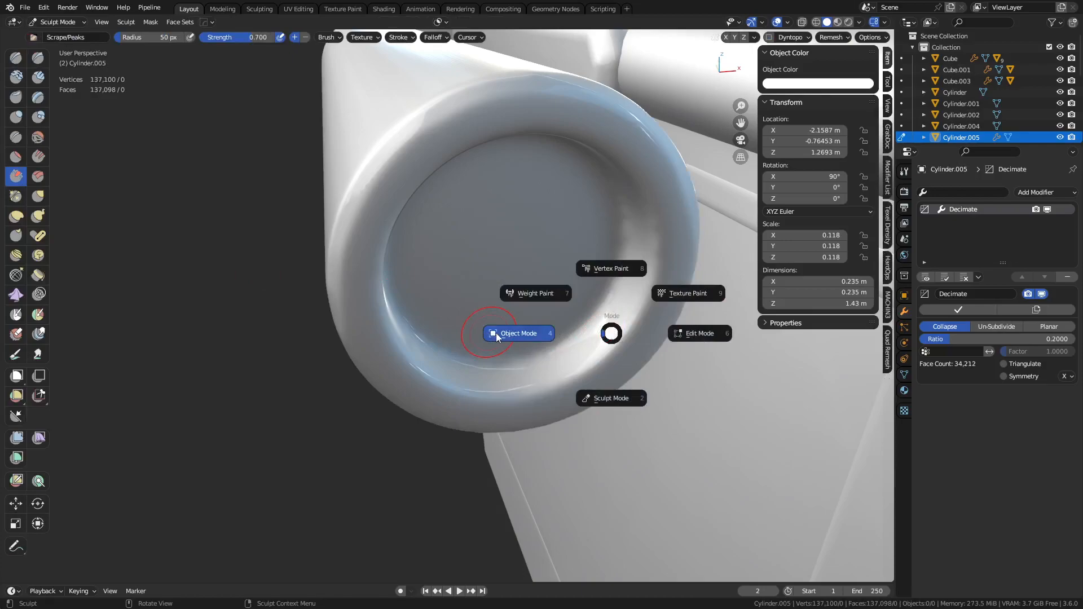
click(496, 333)
scroll(509, 327, down, 11)
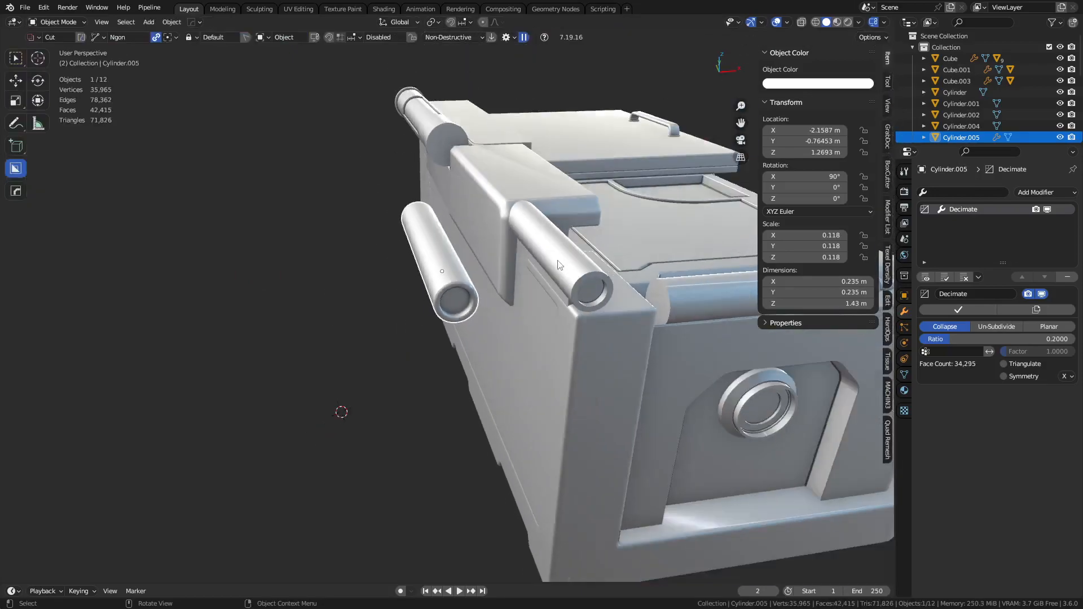
shift+middle_drag(565, 259, 378, 340)
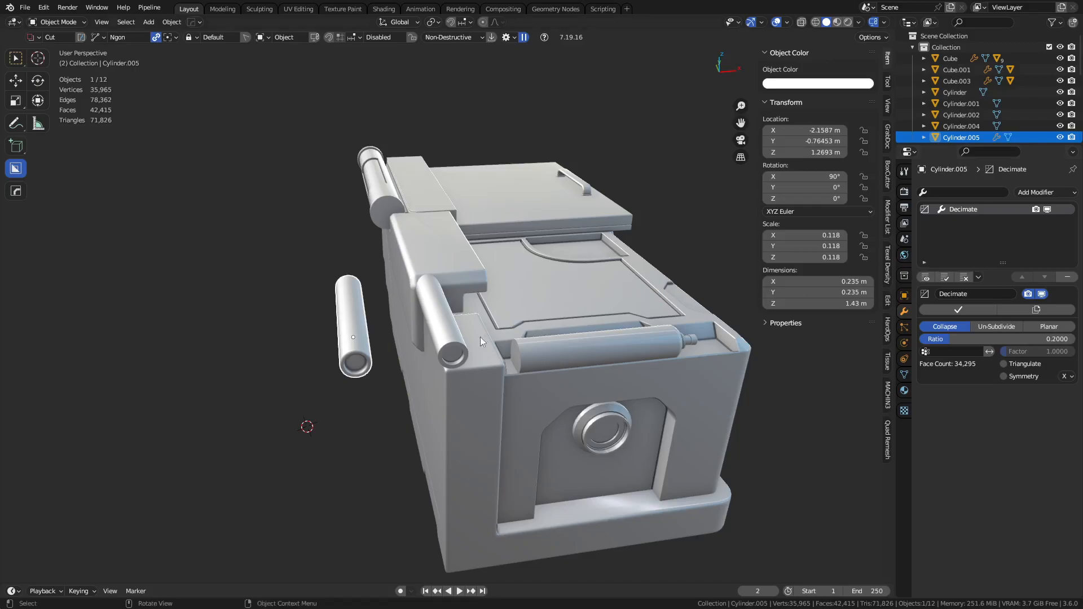
alt+middle_drag(350, 345, 378, 418)
shift+middle_drag(370, 370, 411, 308)
scroll(410, 308, up, 2)
scroll(479, 307, down, 4)
middle_drag(479, 307, 416, 368)
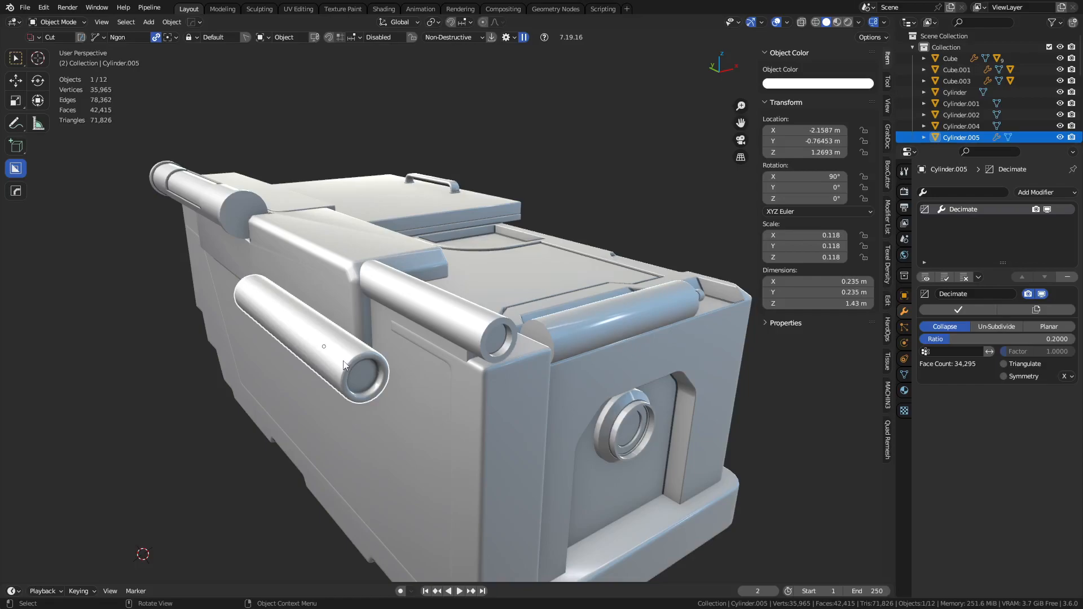
Remove the Decimate modifier from the duplicated pipe and delete that pipe.
click(1067, 278)
key(ctrl+Tab)
key(Delete)
middle_drag(335, 373, 457, 314)
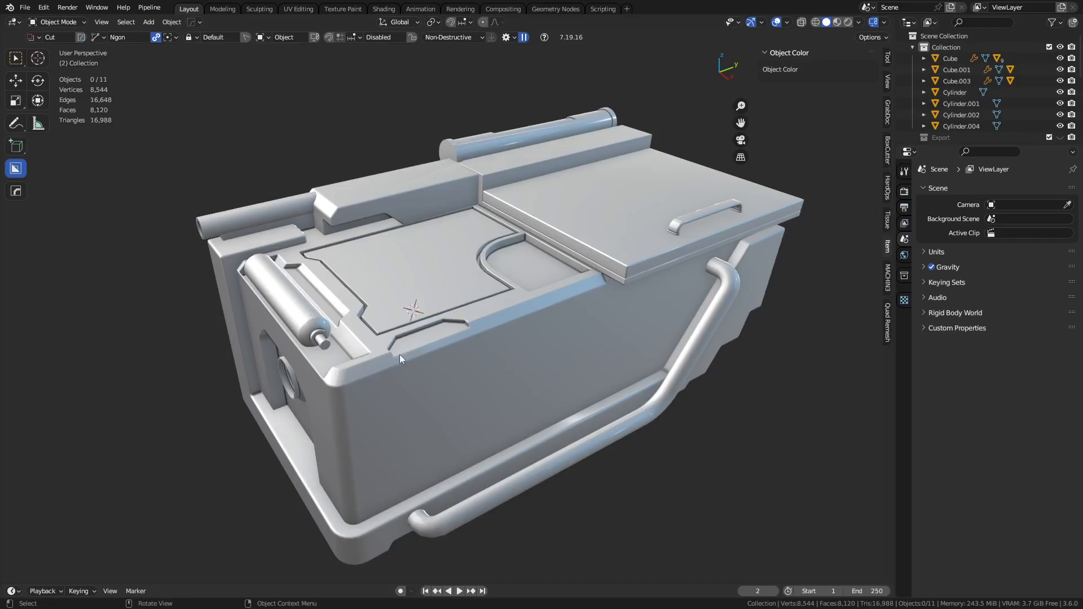
Select the crate body and browse its Boolean cutters around the corner beside the cylinder recess.
click(354, 371)
middle_drag(356, 374, 374, 366)
scroll(415, 318, up, 6)
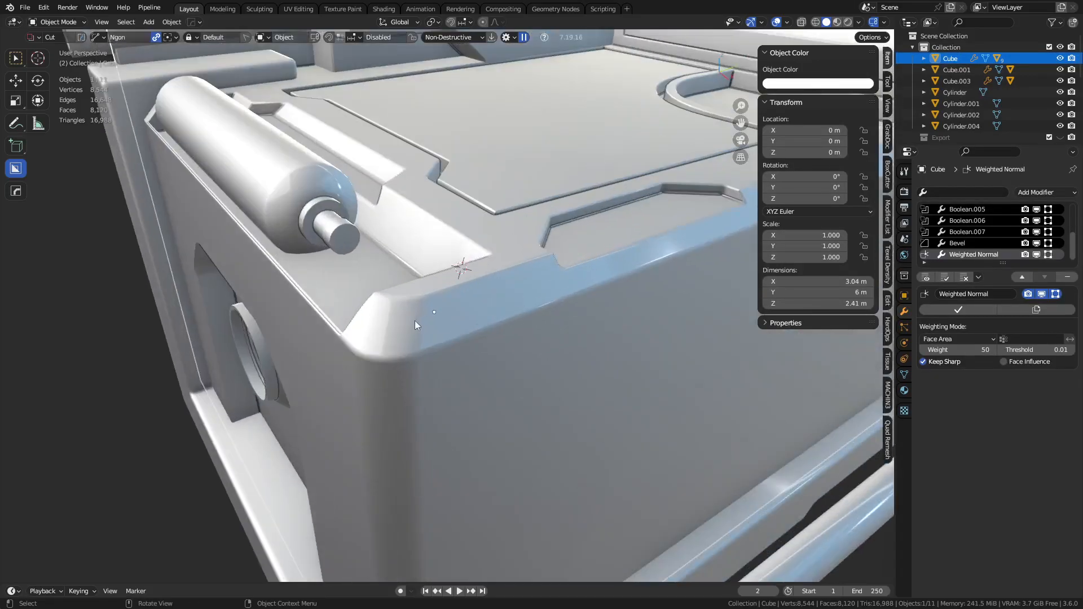
key(Tab)
click(478, 325)
middle_drag(479, 325, 568, 302)
middle_drag(423, 339, 459, 391)
key(Tab)
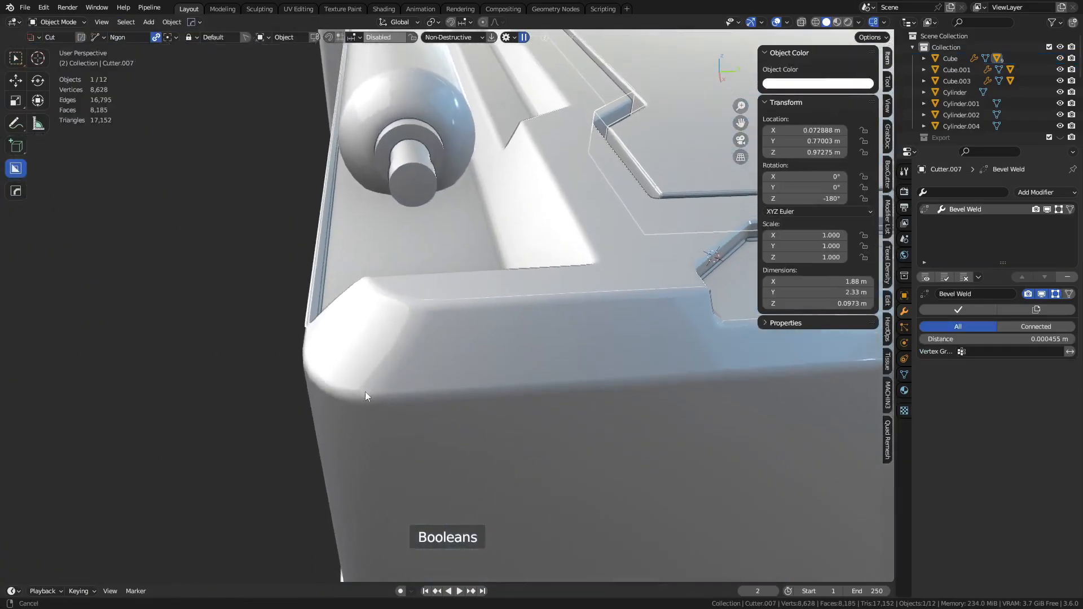
Reveal and select the crate body's Boolean cutter that forms the cylinder recess (Cutter.002).
click(389, 390)
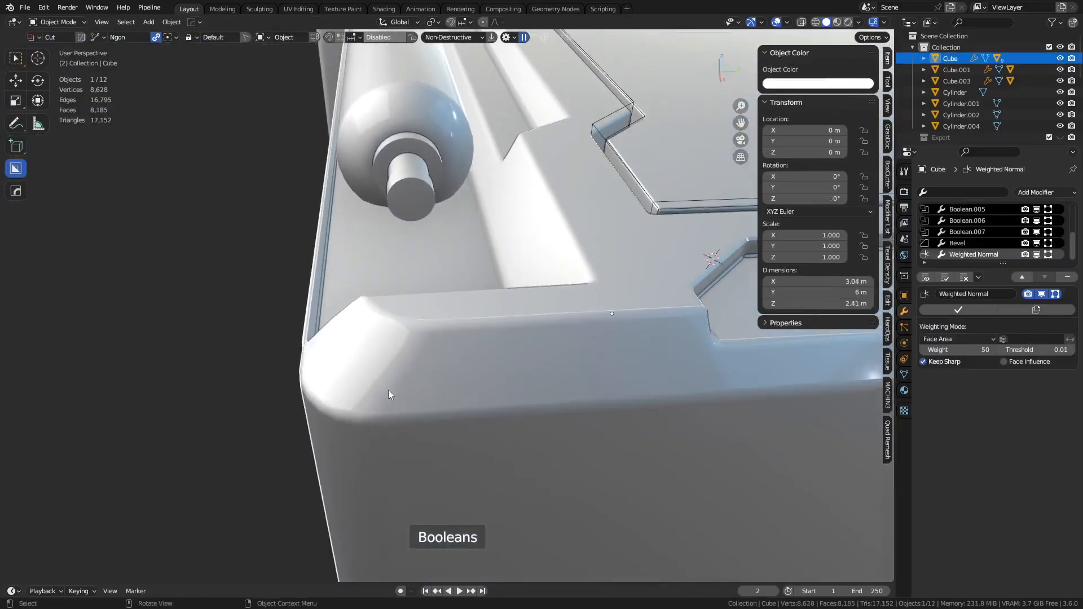
key(n)
alt+scroll(388, 391, down, 3)
click(388, 391)
key(g)
key(y)
right_click(388, 391)
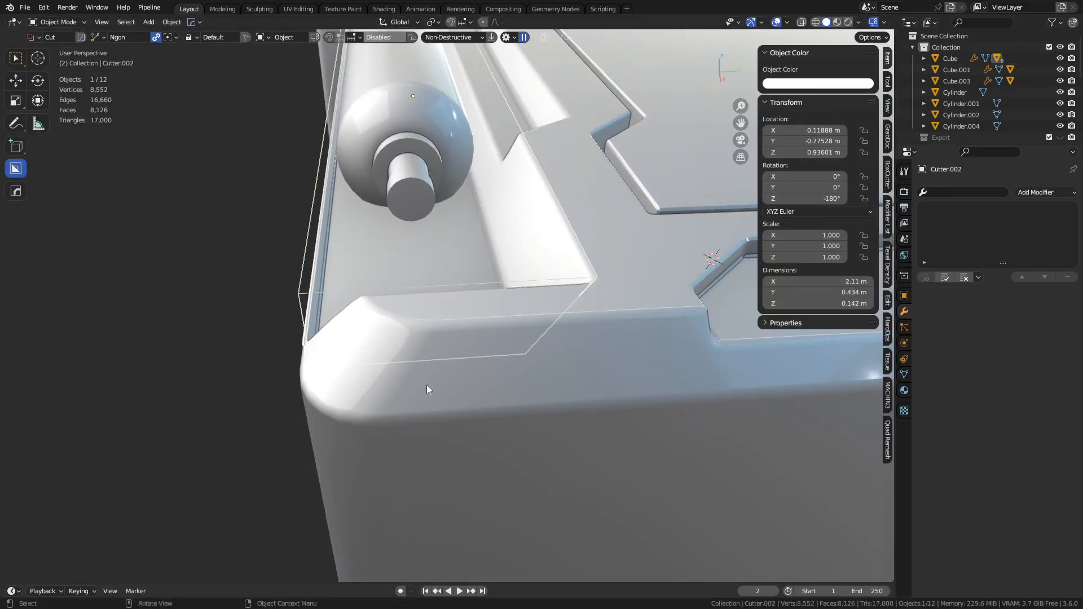
click(431, 385)
right_click(427, 387)
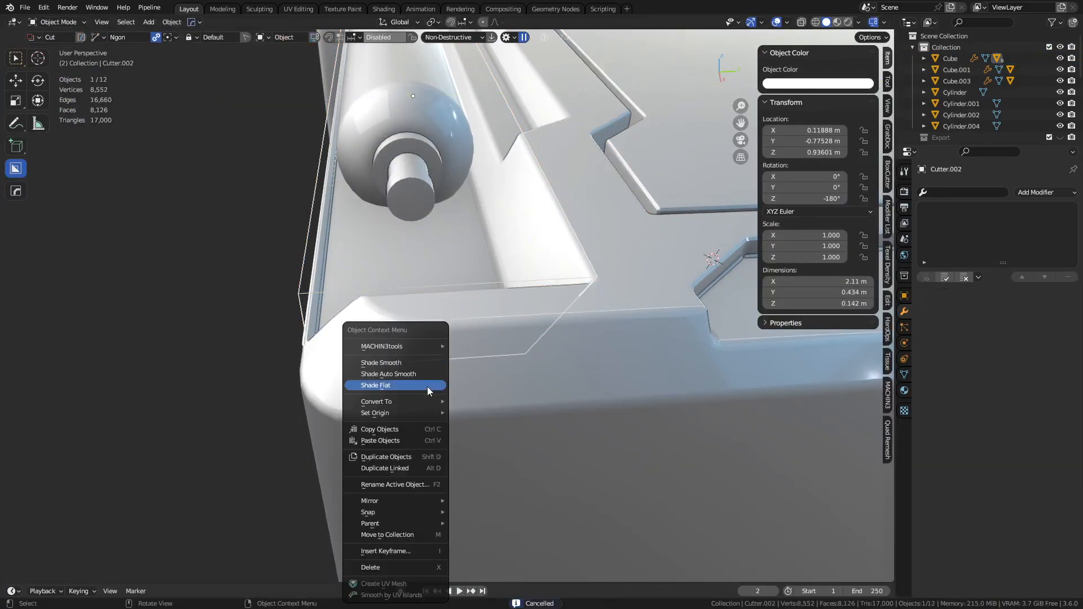
Move one long side face of the recess cutter inward along Y by about 0.03 m, and return to Object Mode.
click(21, 66)
key(Tab)
middle_drag(553, 221, 518, 185)
click(547, 238)
key(alt+z)
click(545, 240)
key(alt+z)
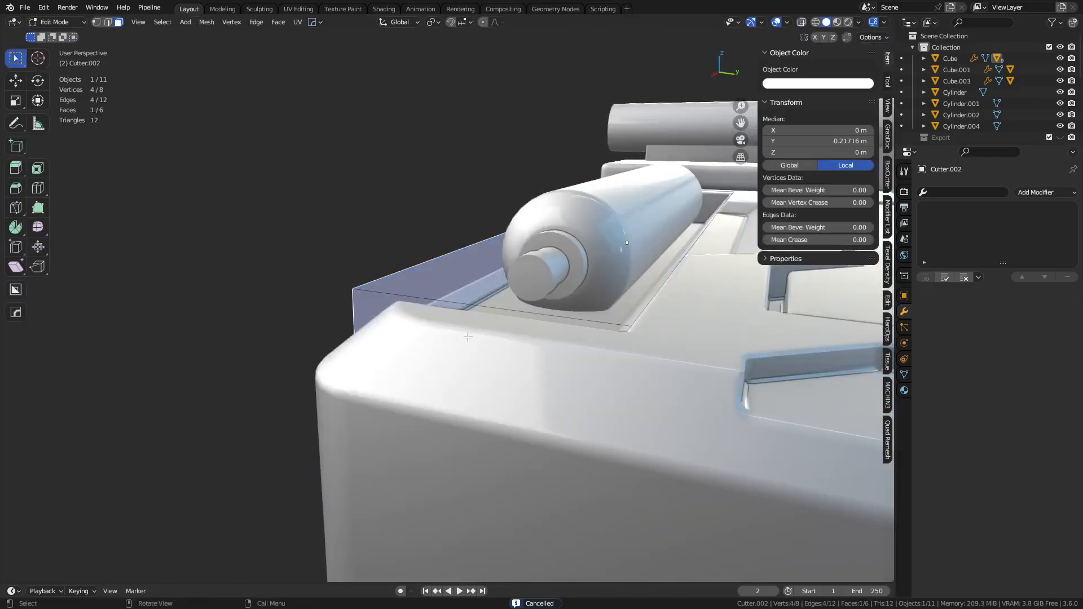
middle_drag(469, 332, 508, 370)
key(g)
key(y)
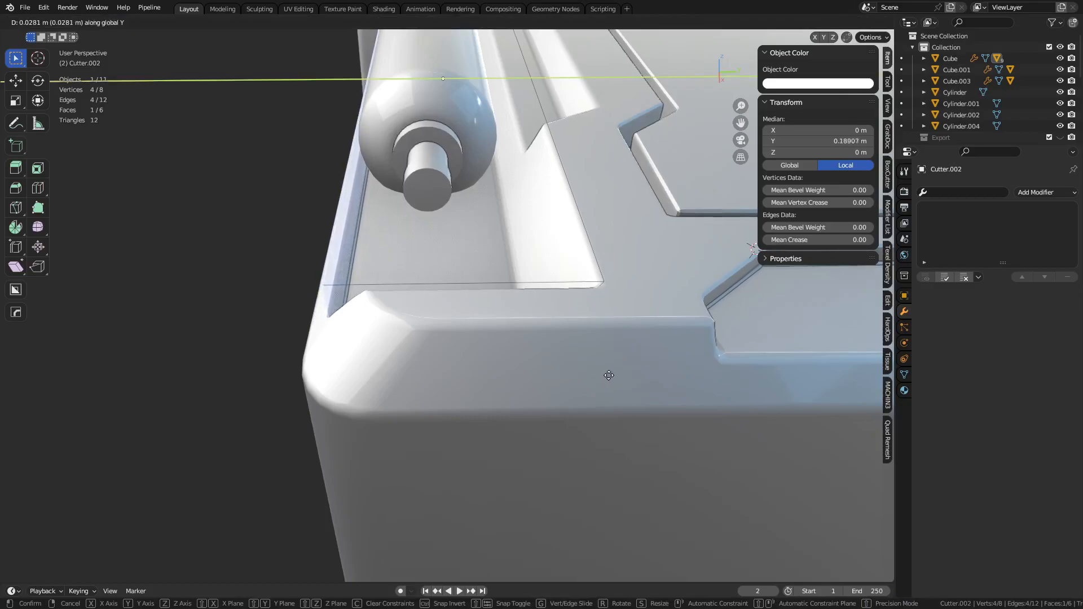
click(609, 375)
key(Tab)
Shift the gas cylinder along Y to -0.79708 m so it sits centred in the narrowed recess.
middle_drag(510, 390, 611, 325)
middle_drag(575, 279, 514, 304)
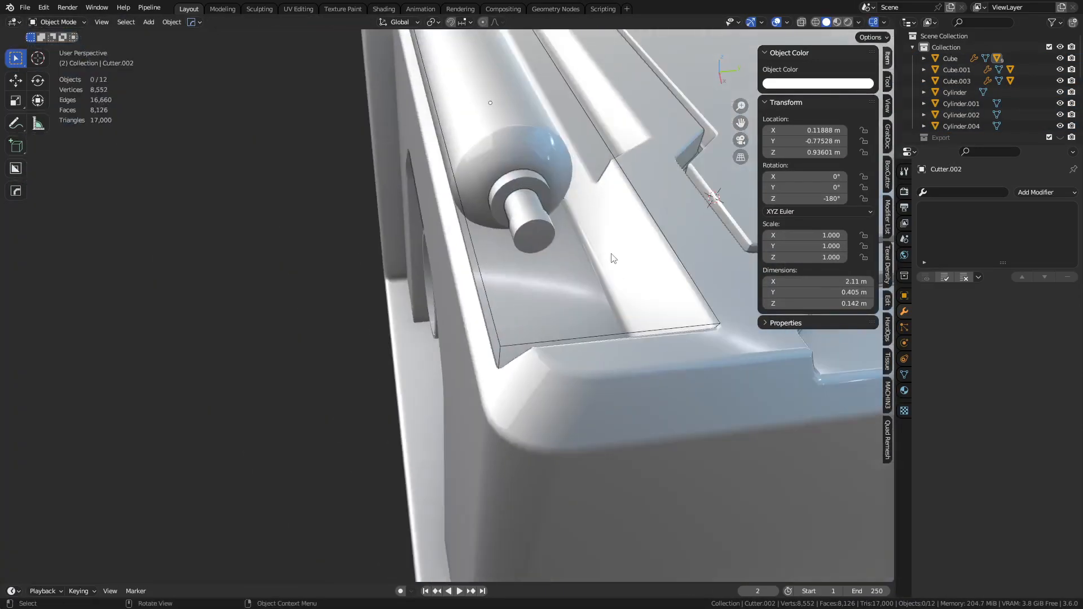
shift+middle_drag(614, 258, 547, 312)
click(440, 226)
key(g)
key(y)
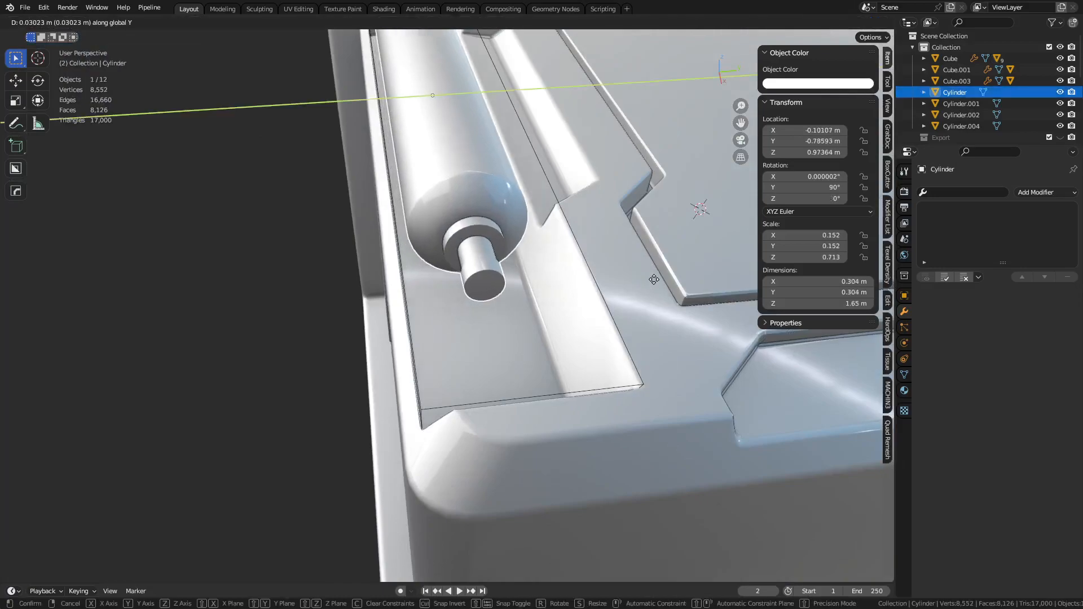
click(619, 281)
Deselect the cylinder and inspect the recess, the top panel cuts and the blank side of the crate.
key(ctrl+Tab)
click(298, 311)
scroll(410, 326, down, 5)
shift+middle_drag(565, 322, 452, 377)
shift+middle_drag(434, 339, 484, 385)
middle_drag(384, 339, 431, 330)
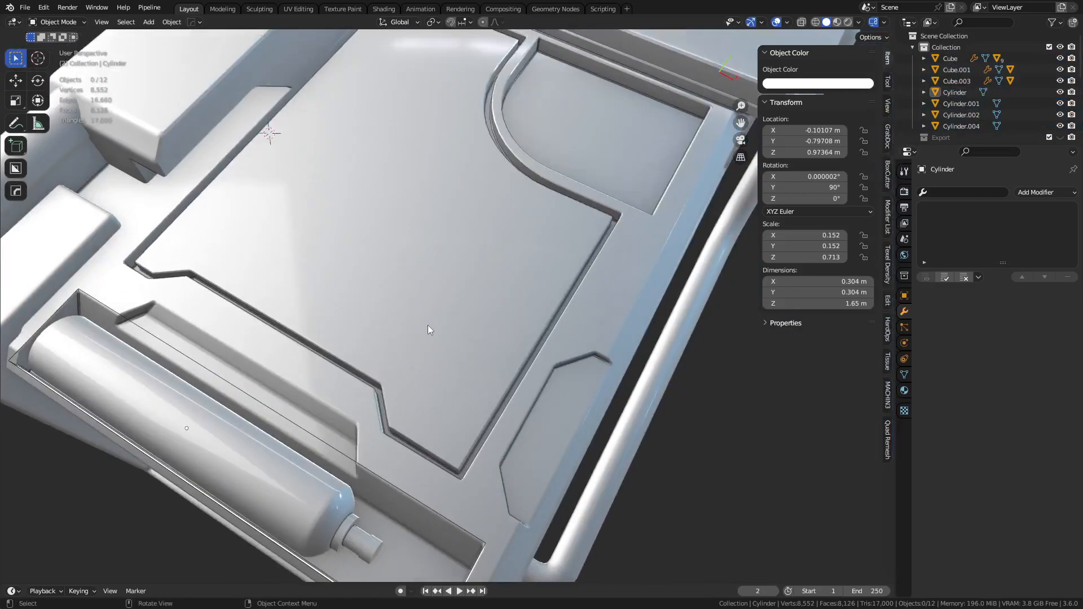
middle_drag(398, 422, 362, 235)
scroll(494, 305, down, 2)
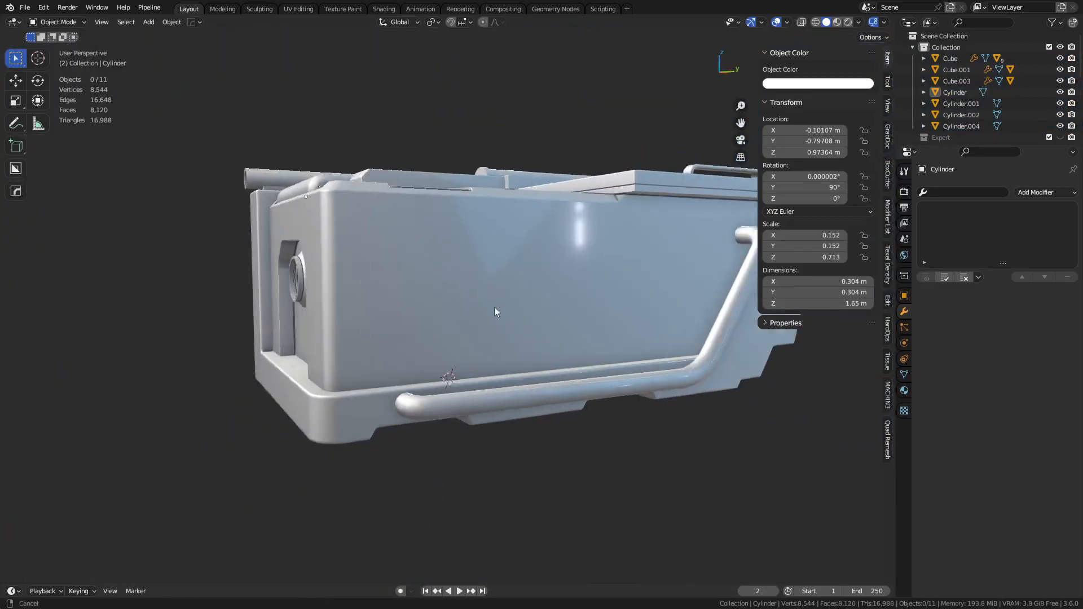
Extract the rounded faces of the crate body's vertical end corner into a separate object and return to Object Mode.
middle_drag(444, 282, 515, 327)
scroll(556, 353, up, 4)
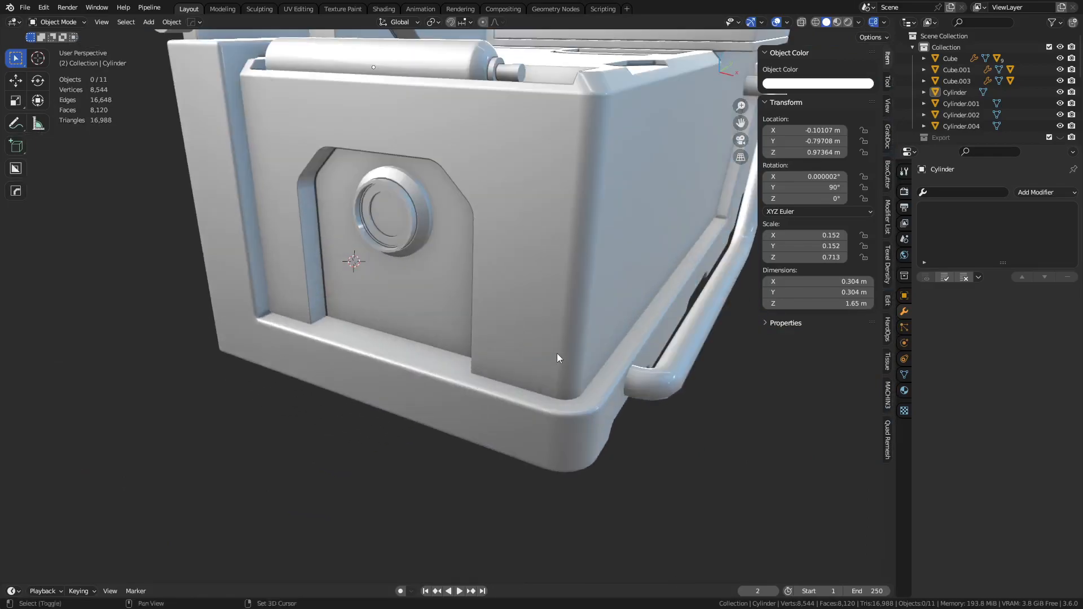
scroll(488, 351, down, 2)
click(488, 350)
key(Tab)
click(473, 324)
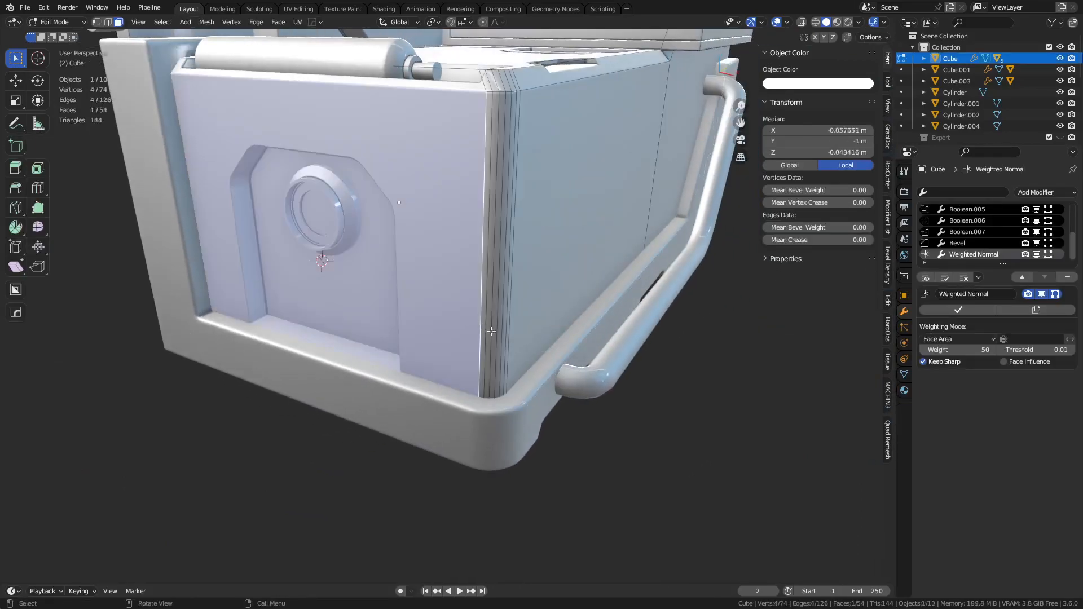
middle_drag(486, 328, 496, 358)
click(456, 344)
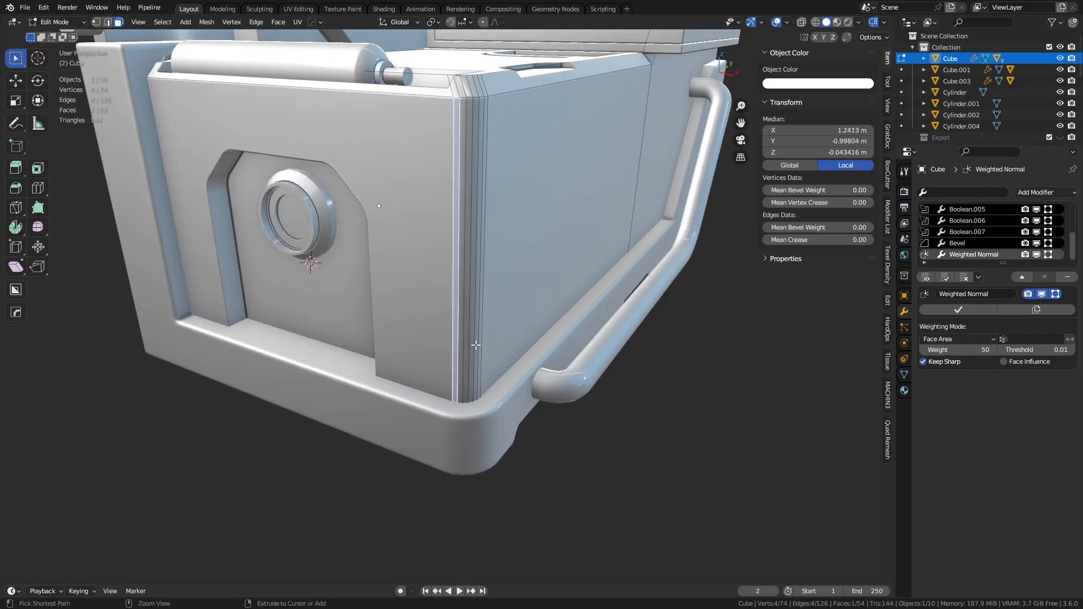
ctrl+click(476, 345)
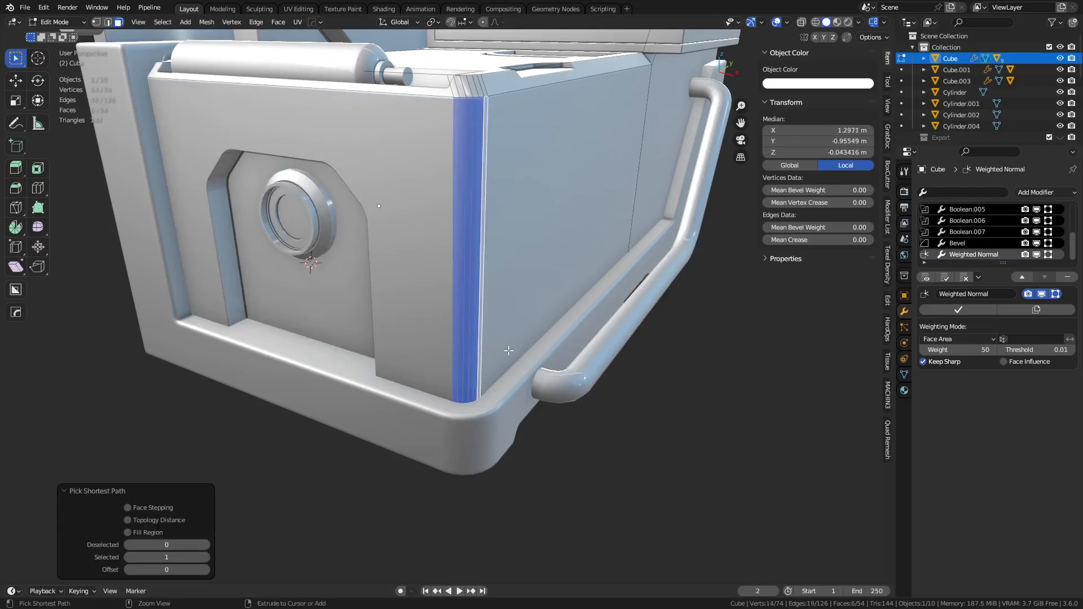
key(4)
key(ctrl+Tab)
click(486, 356)
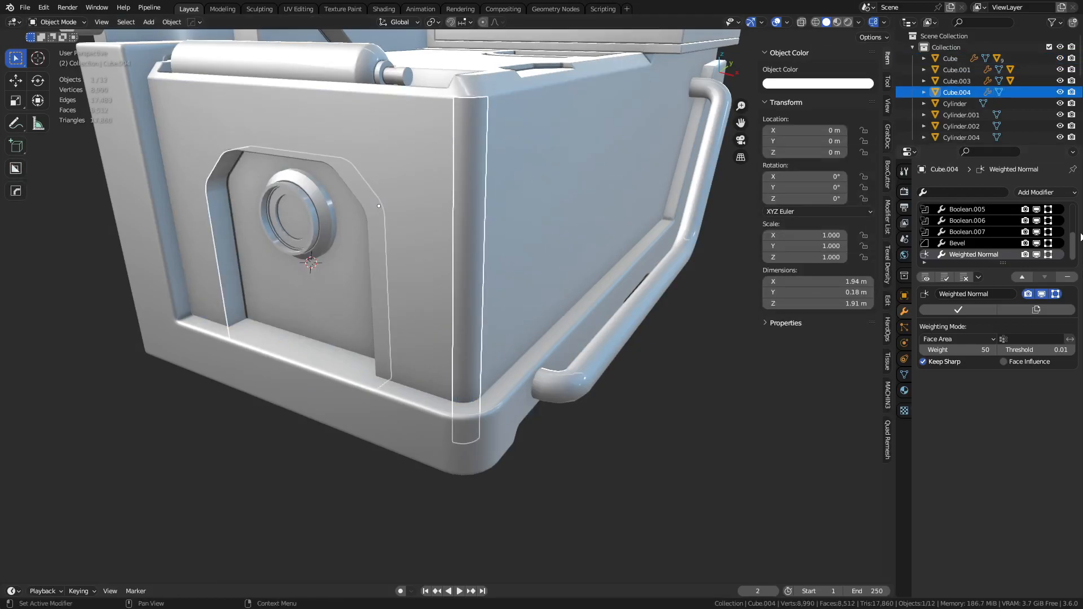
Remove all inherited modifiers from the extracted corner strip (Cube.004).
click(1070, 277)
click(1070, 277)
click(1070, 277)
click(1070, 277)
click(1070, 277)
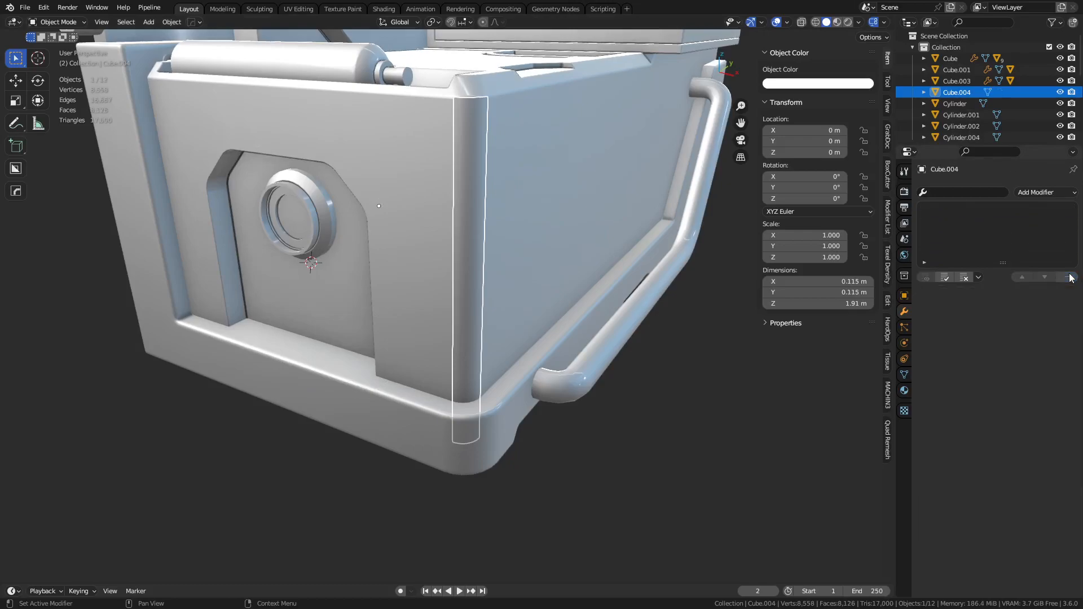
Extrude the corner strip's two long edges onto the adjacent walls, one about 0.11 m along X, the other about 0.16 m along Y.
click(477, 221)
click(471, 223)
key(Tab)
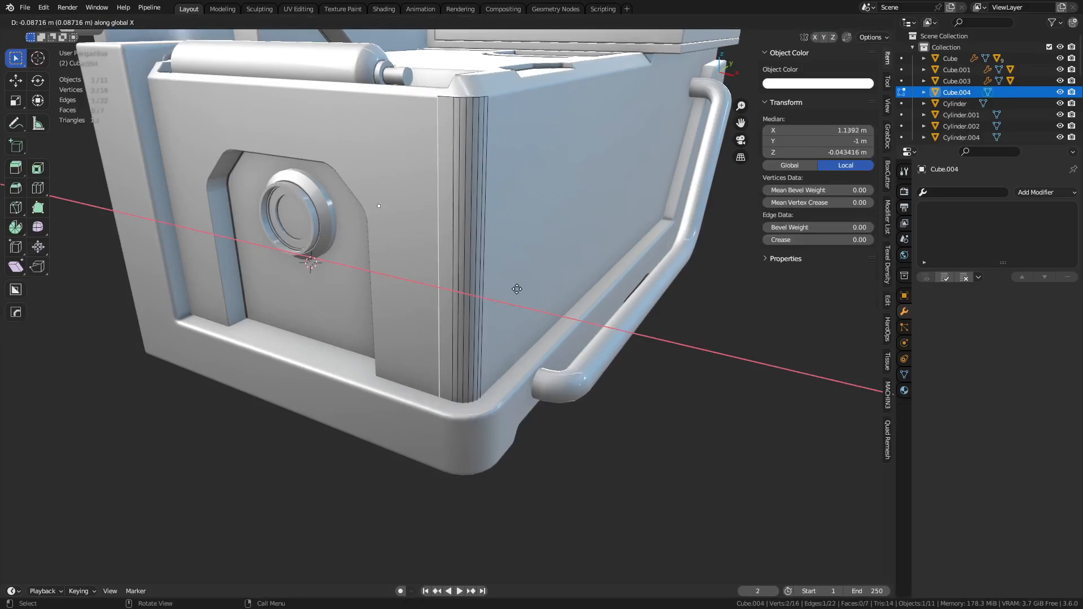
click(513, 287)
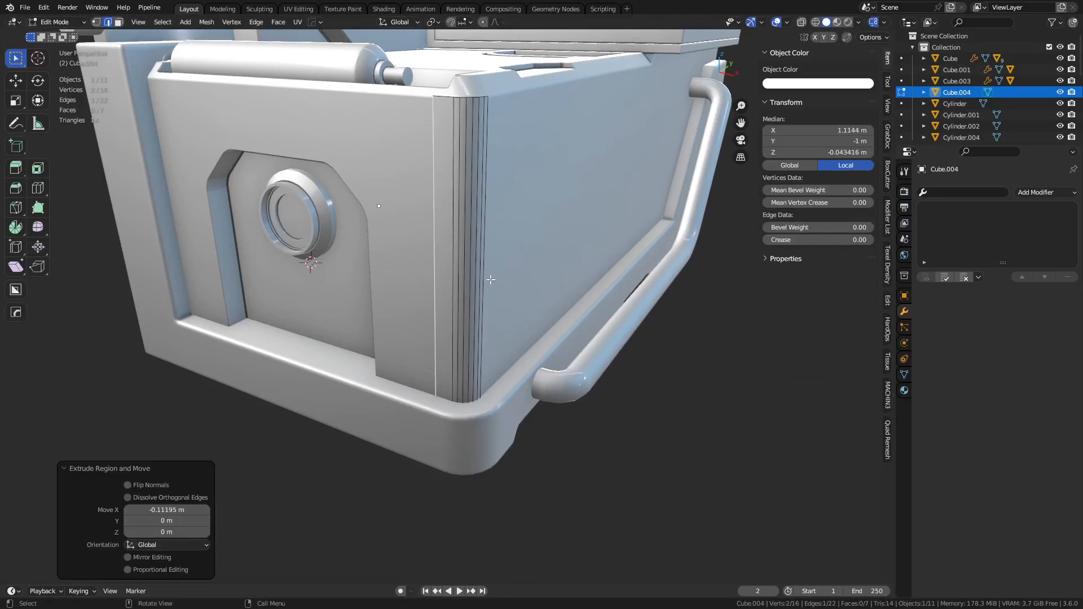
key(e)
key(x)
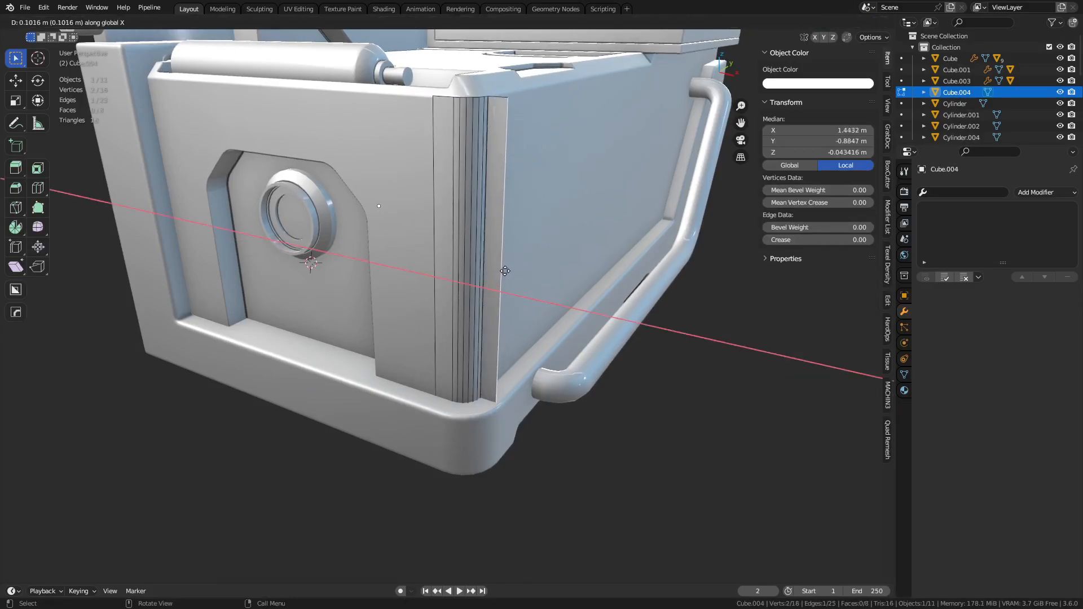
key(y)
click(478, 251)
Cut a horizontal loop around the corner strip and delete the upper face of its end-wall flap for a stepped outline.
click(481, 191)
key(3)
click(443, 187)
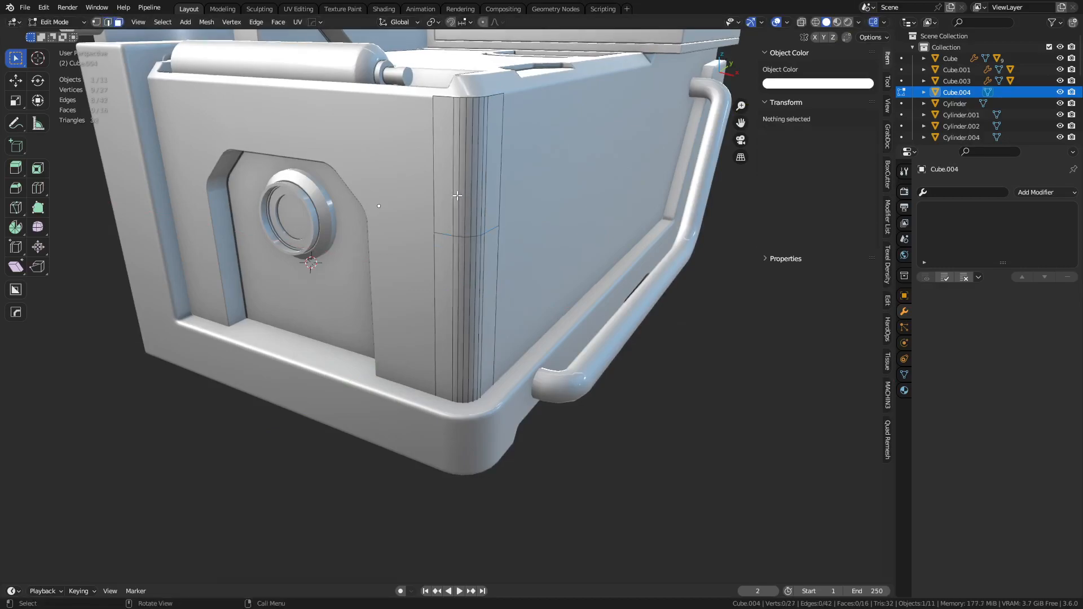
key(x)
click(435, 107)
key(Tab)
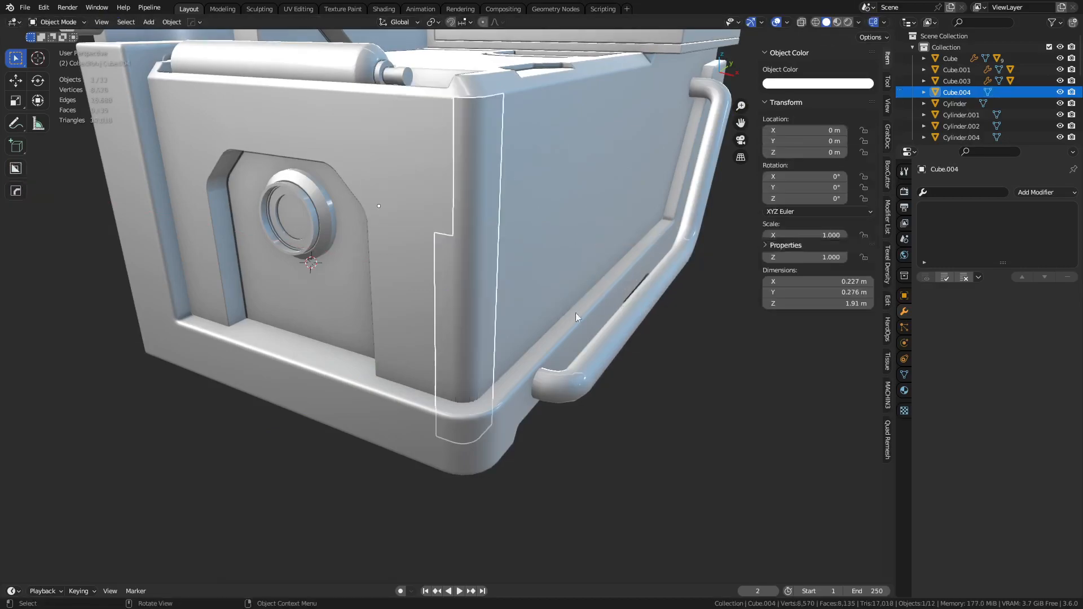
Add a Solidify modifier to the corner strip with a thickness of -0.0143 m.
scroll(581, 316, up, 4)
key(shift+q)
click(543, 320)
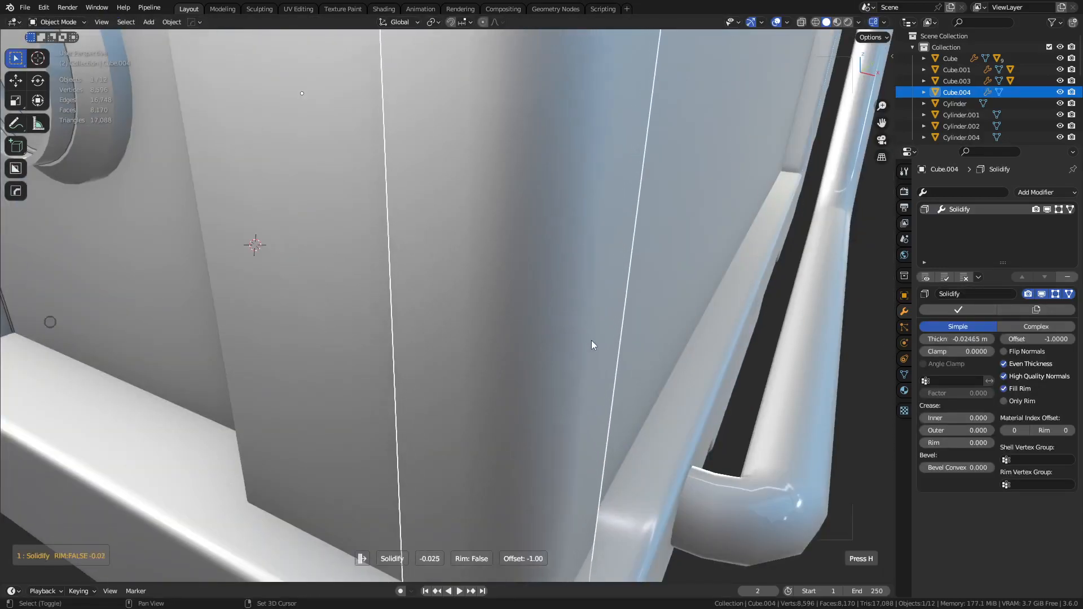
click(576, 337)
scroll(571, 226, down, 4)
shift+middle_drag(571, 224, 545, 350)
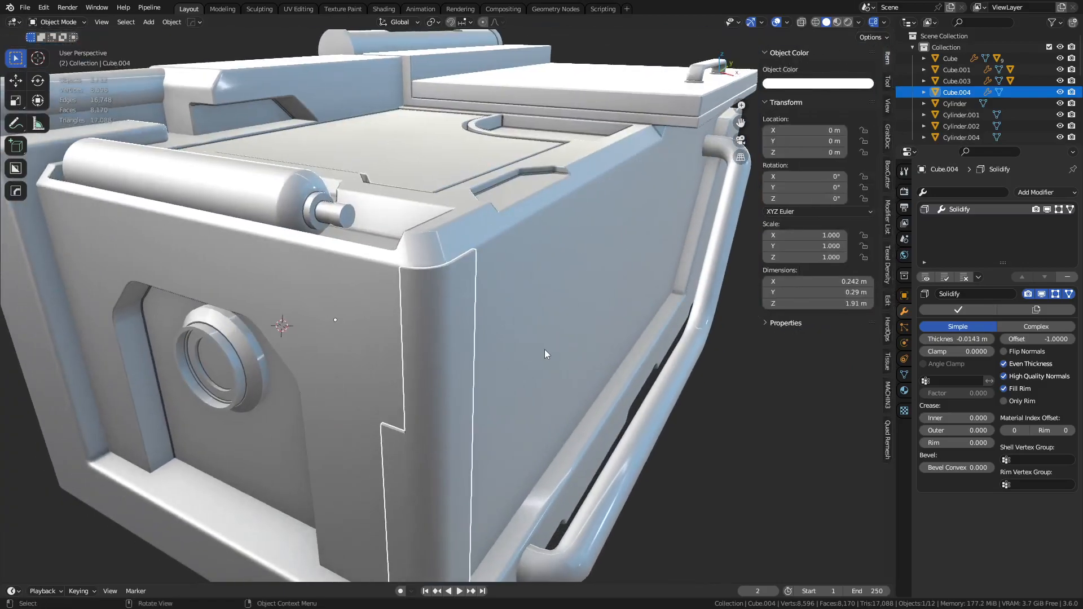
Extract the crate body's sloped upper rim faces, including the rounded corner, into a separate object and return to Object Mode.
scroll(543, 349, up, 3)
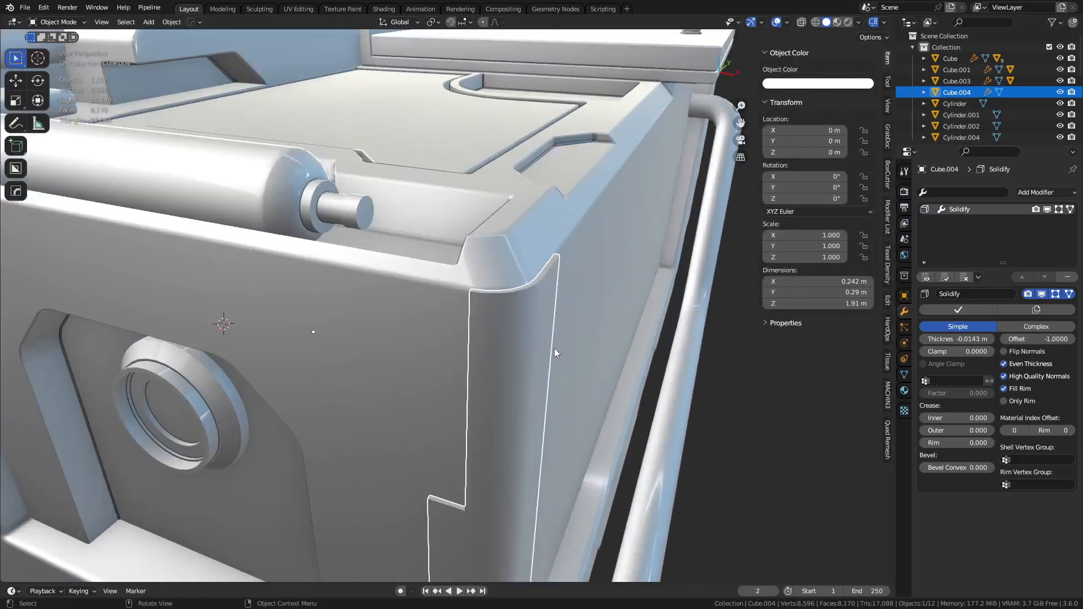
key(ctrl+Tab)
click(489, 346)
key(a)
key(a)
mouse_move(510, 344)
middle_down()
mouse_move(564, 316)
mouse_move(510, 358)
middle_up()
click(564, 317)
key(ctrl+Tab)
click(590, 357)
click(363, 348)
ctrl+click(512, 271)
middle_drag(536, 281, 502, 308)
key(4)
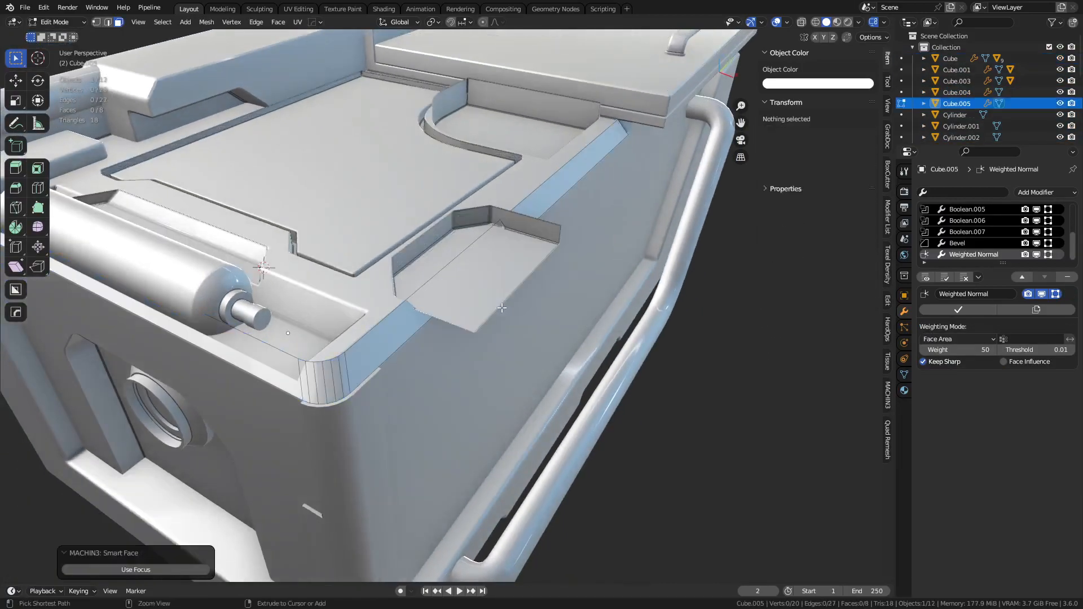
key(ctrl+Tab)
click(455, 339)
middle_drag(456, 339, 551, 320)
key(g)
right_click(562, 295)
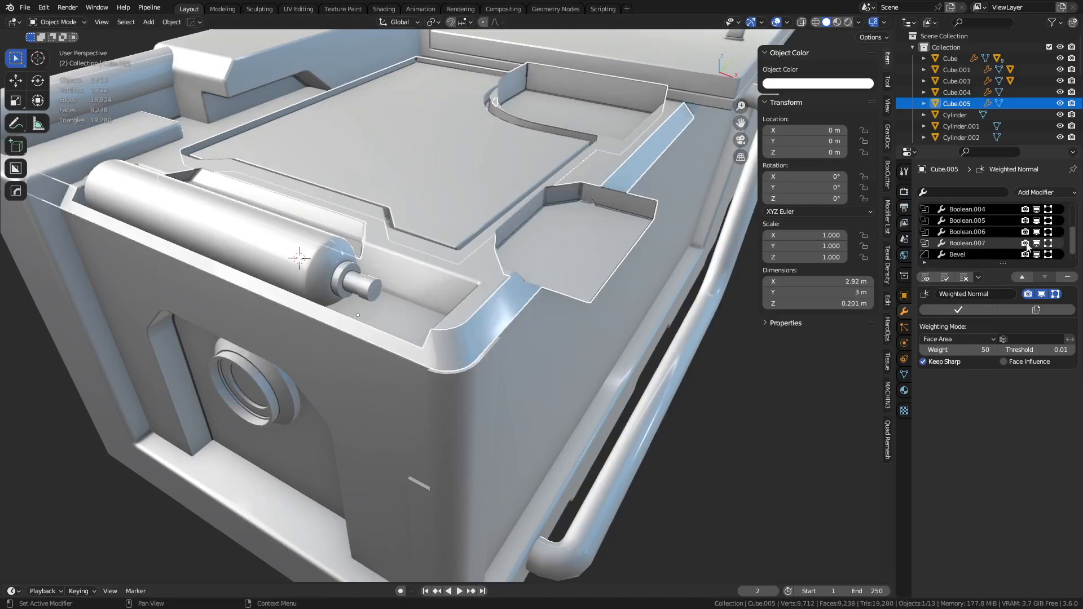
click(1037, 244)
click(1037, 244)
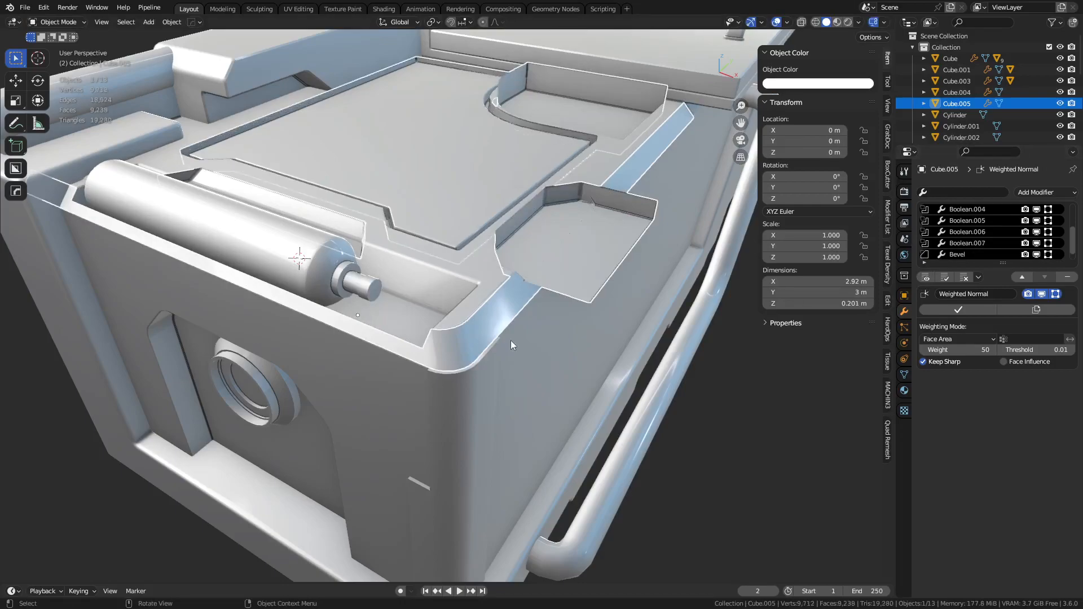
Remove all inherited Boolean modifiers from the extracted rim (Cube.005).
click(952, 247)
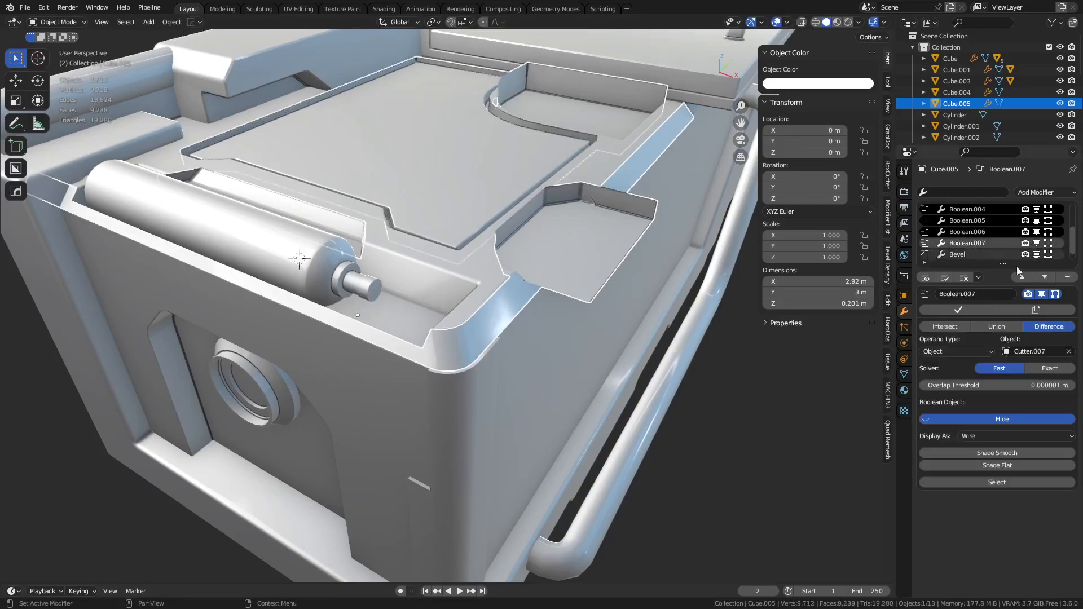
click(1067, 278)
click(1067, 278)
click(1068, 278)
click(1067, 277)
click(1068, 277)
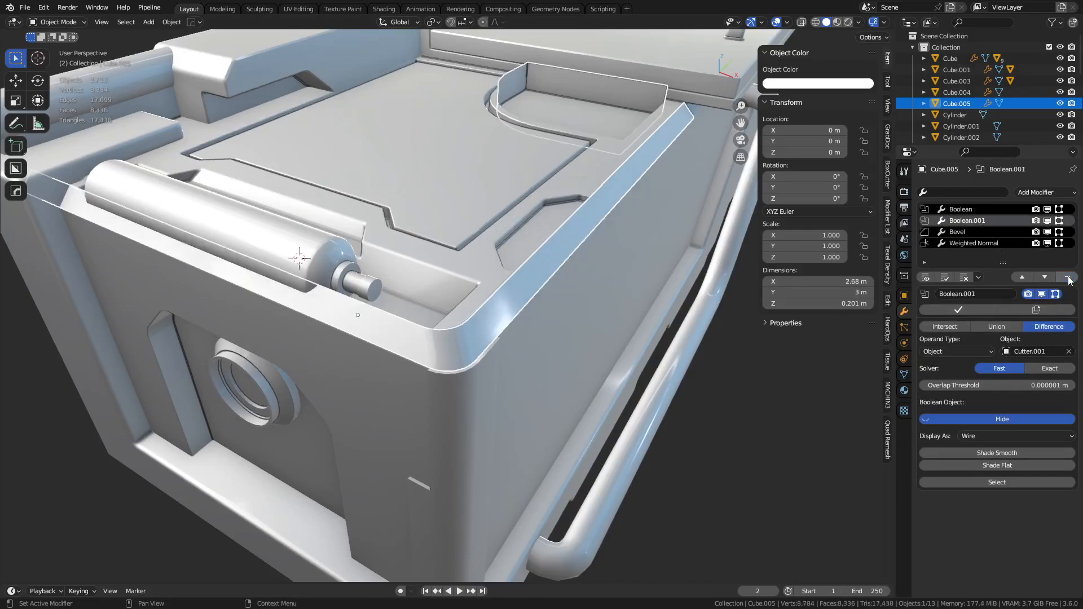
click(1068, 278)
click(1068, 278)
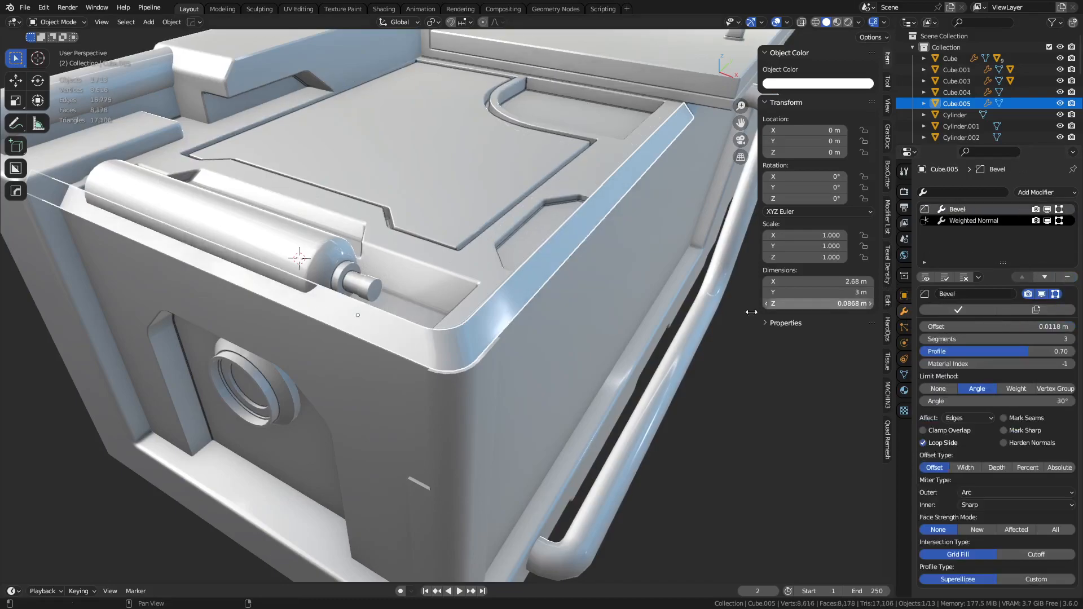
Reveal the crate body's cylinder recess cutter (Cutter.002) and use it for a Boolean difference on the extracted rim.
click(459, 308)
key(q)
click(476, 265)
scroll(475, 265, up, 4)
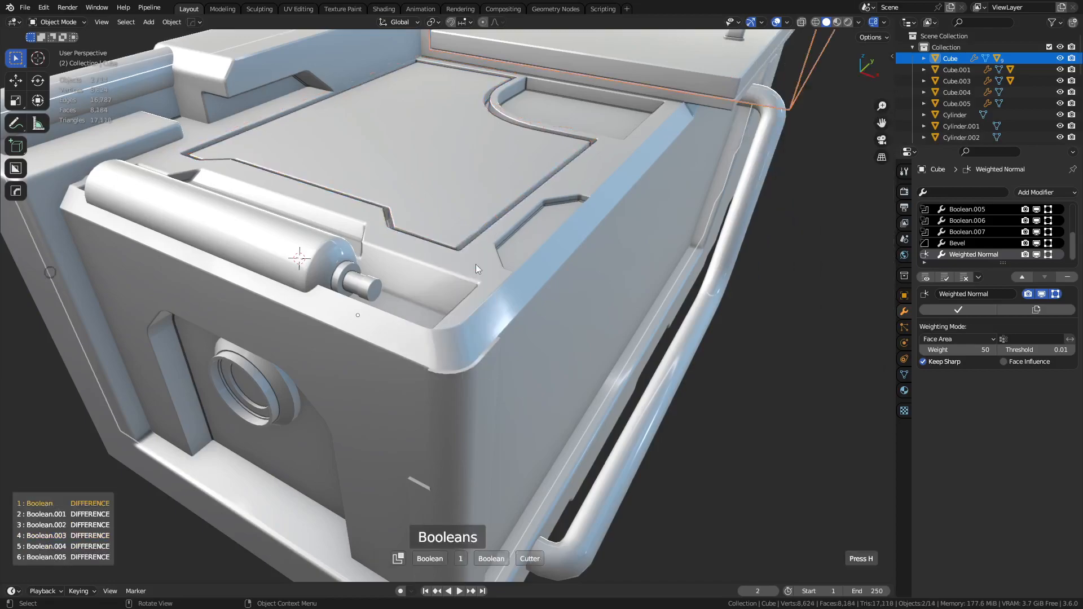
click(476, 264)
shift+click(477, 337)
key(ctrl+KP_Subtract)
Select the extracted rim and test its separation from the crate body with a trial move.
middle_drag(482, 334, 560, 309)
scroll(494, 361, up, 3)
key(y)
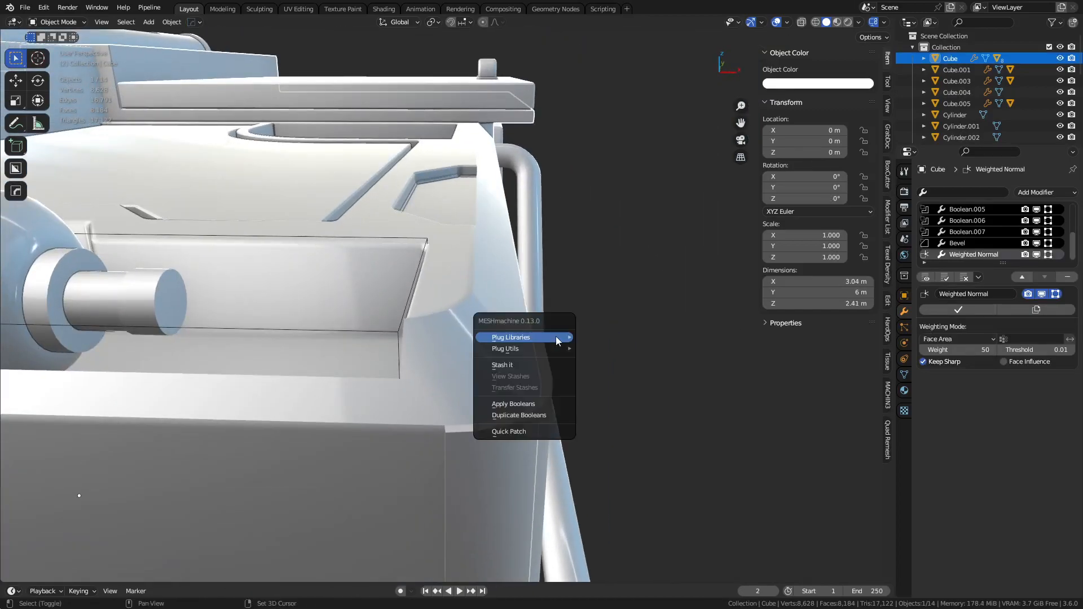
click(507, 363)
key(y)
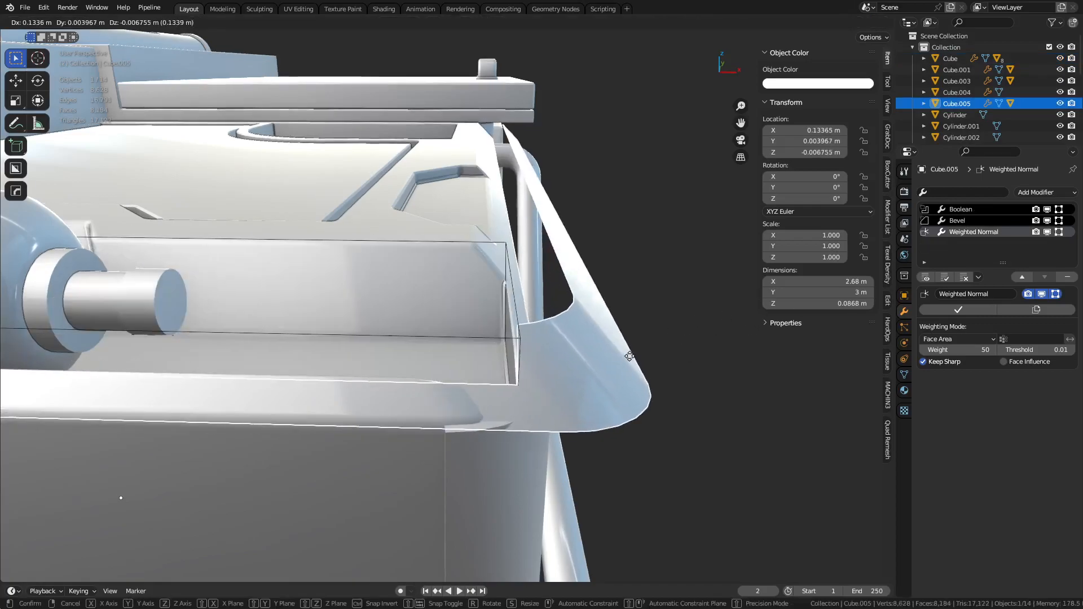
key(y)
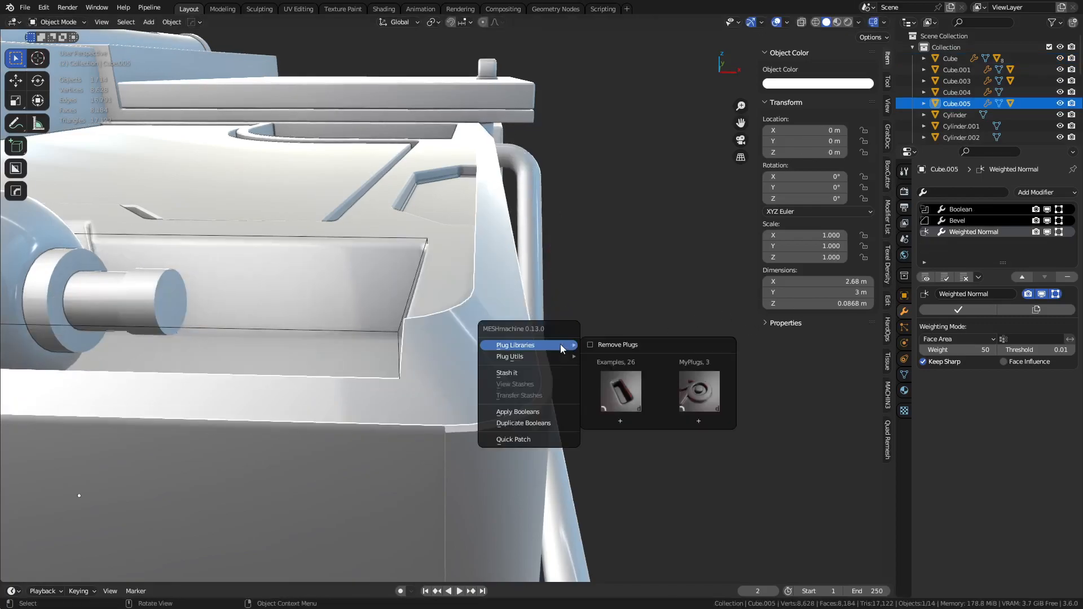
Add a Solidify modifier to the extracted rim with a thickness of -0.01925 m.
key(q)
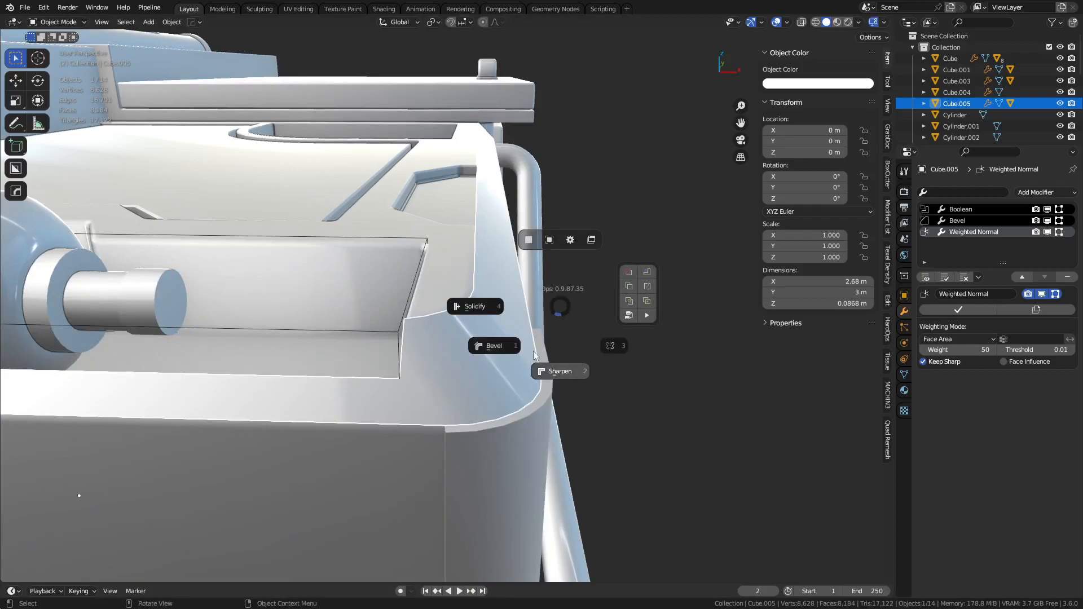
click(472, 311)
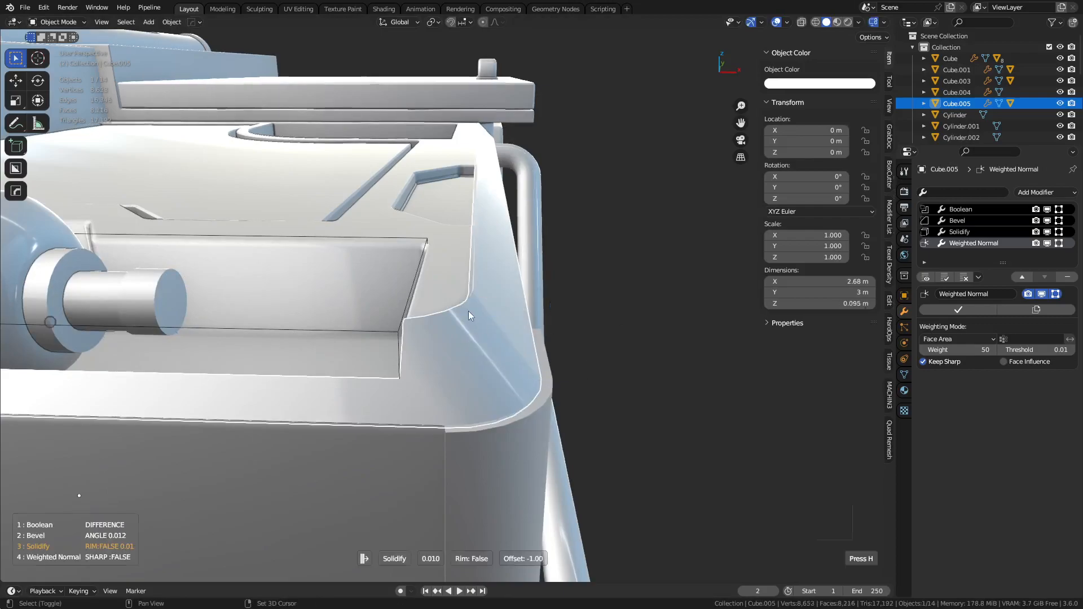
click(509, 325)
key(ctrl+Tab)
key(Escape)
click(658, 346)
middle_drag(543, 318, 612, 367)
click(635, 377)
middle_drag(674, 392, 641, 365)
Try adjusting the width of the extracted rim's Bevel modifier with HardOps.
key(q)
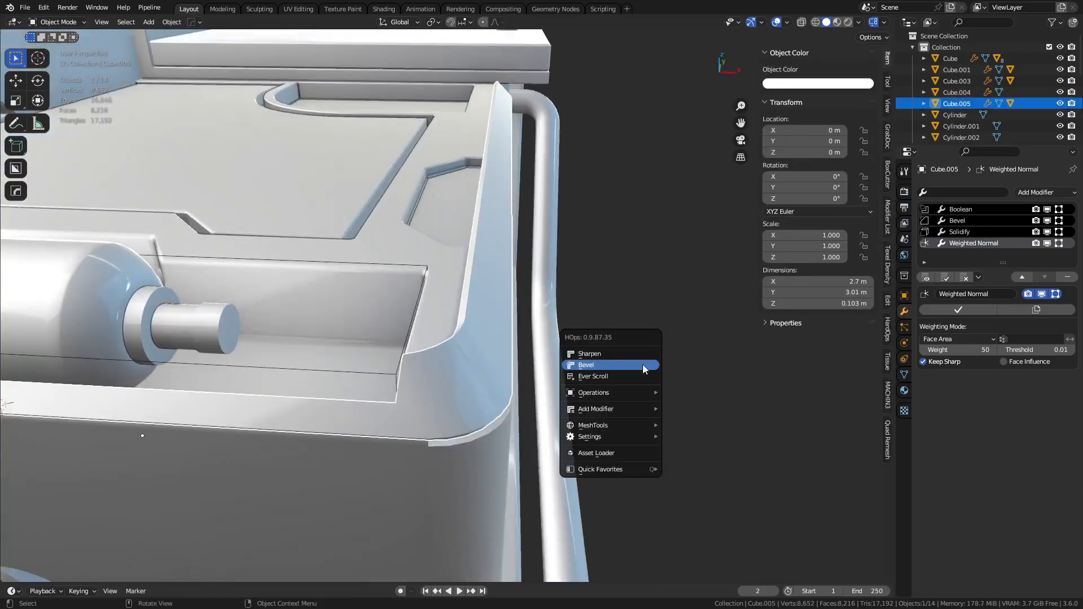
click(642, 364)
right_click(581, 357)
key(q)
click(642, 358)
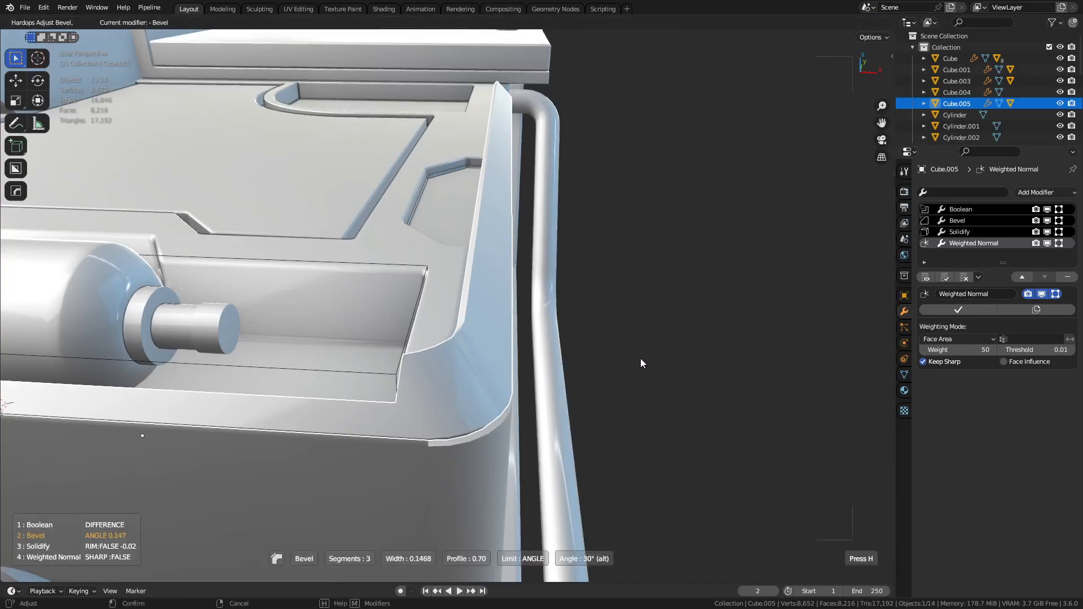
click(763, 371)
click(719, 379)
Add a Bevel modifier to the corner strip with an offset of 0.0055 m, 3 segments and a 30° angle limit.
middle_drag(719, 379, 660, 374)
click(350, 389)
key(q)
click(660, 374)
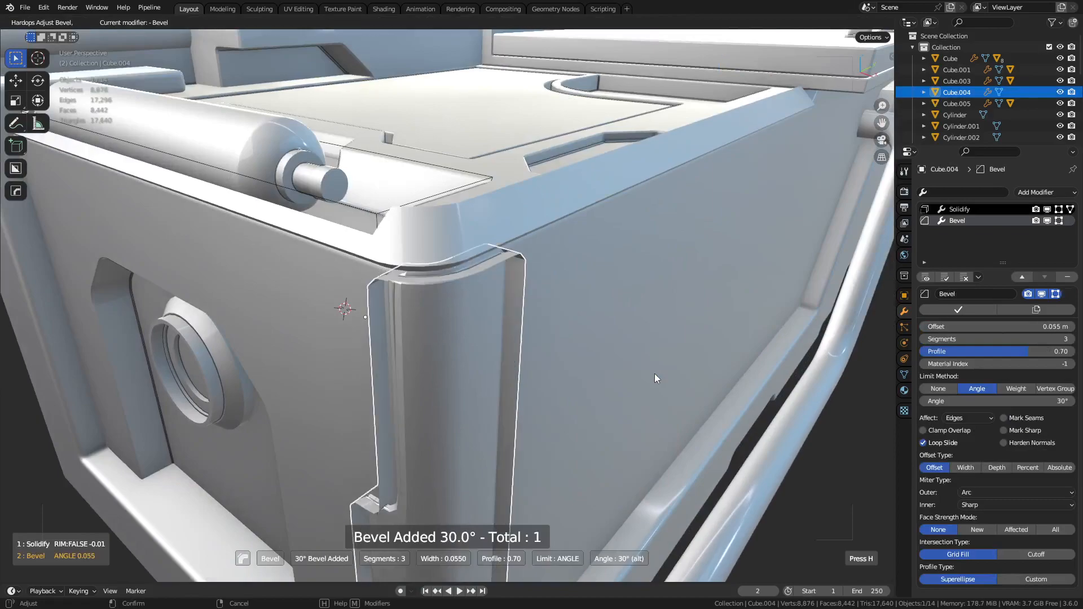
click(656, 374)
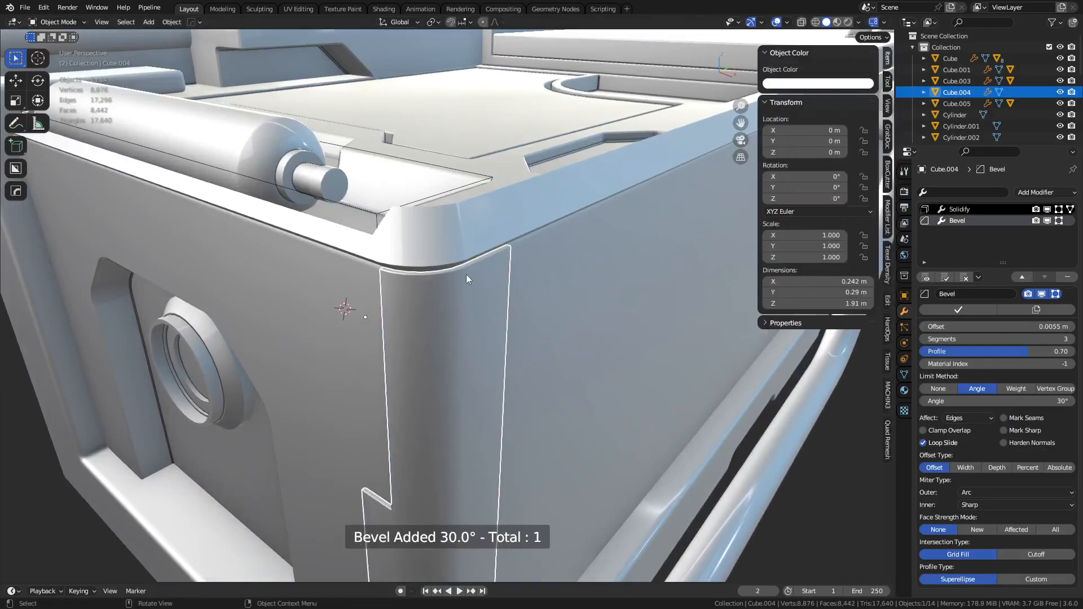
Remove the Bevel modifier from the extracted rim and make its Weighted Normal modifier active.
key(ctrl+z)
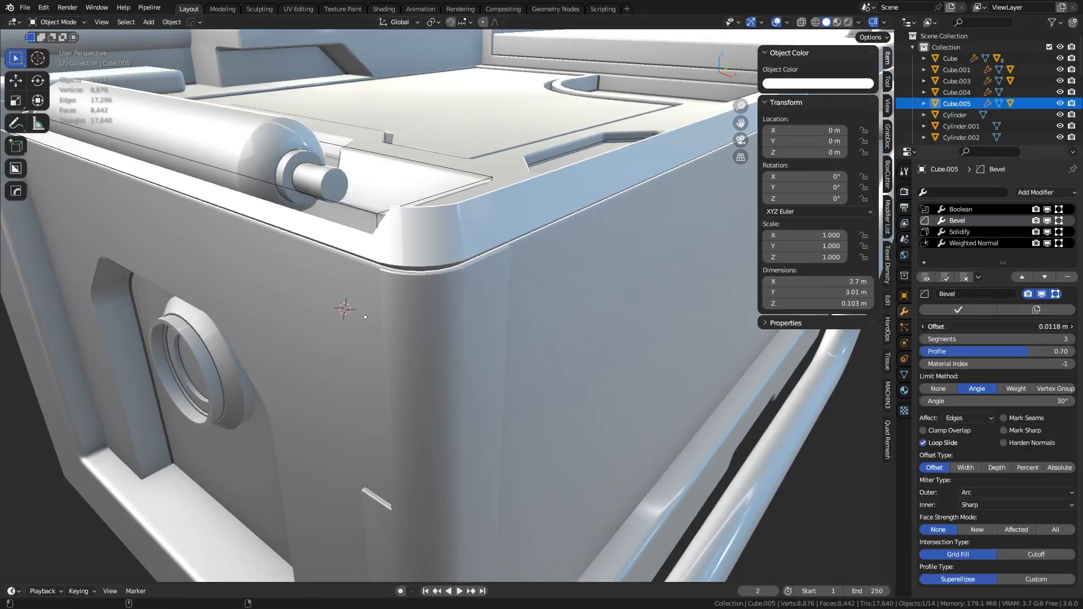
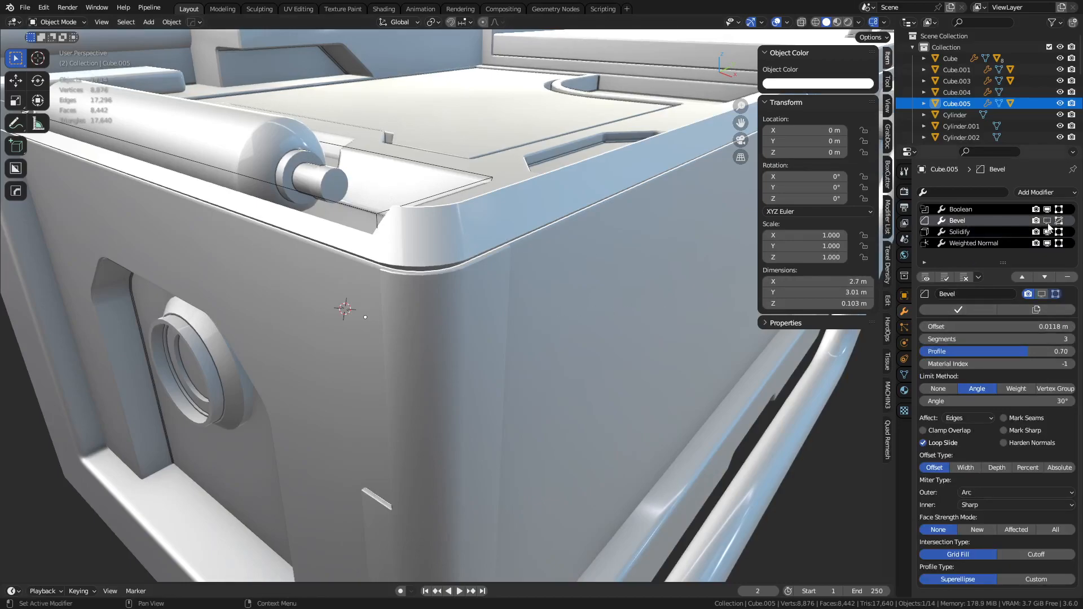
click(1068, 277)
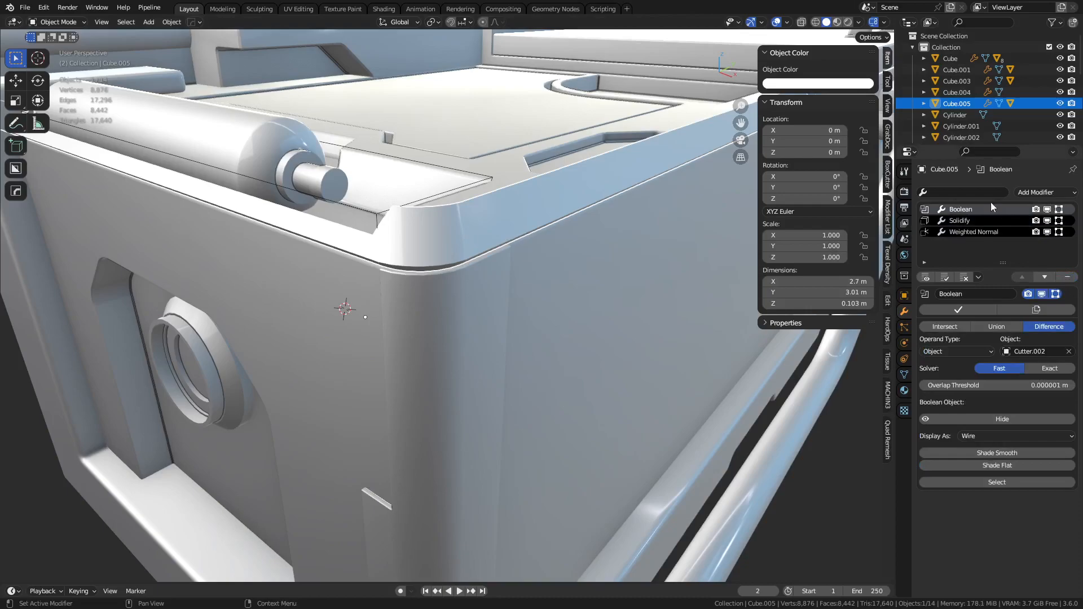
click(1074, 278)
key(ctrl+z)
click(986, 220)
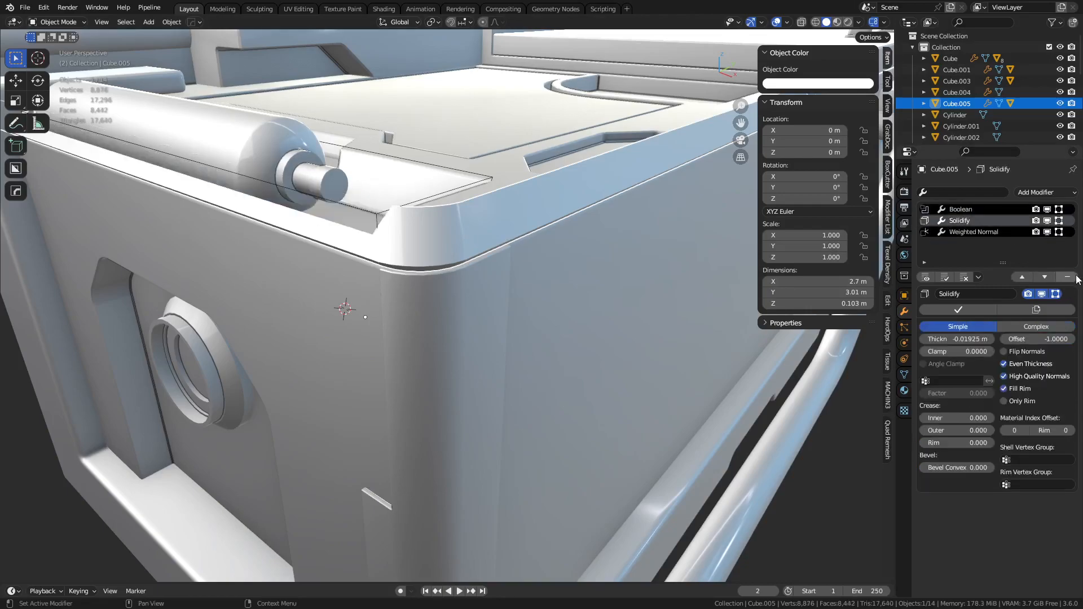
click(981, 233)
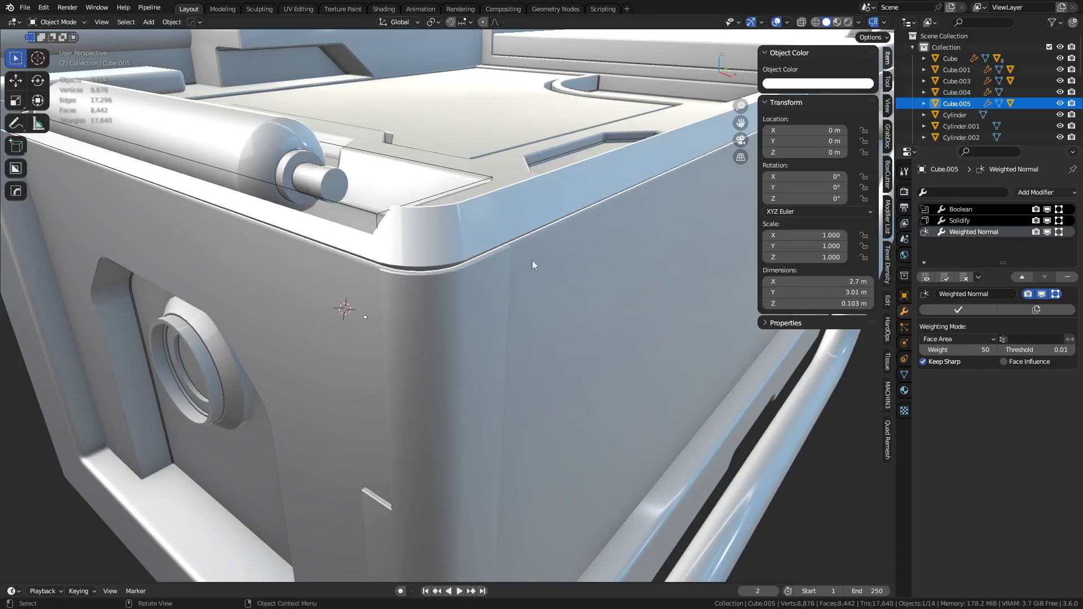
Add a 3-segment Bevel modifier about 0.0145 m wide with a 30° limit to the extracted rim, and shade it smooth.
key(q)
click(604, 305)
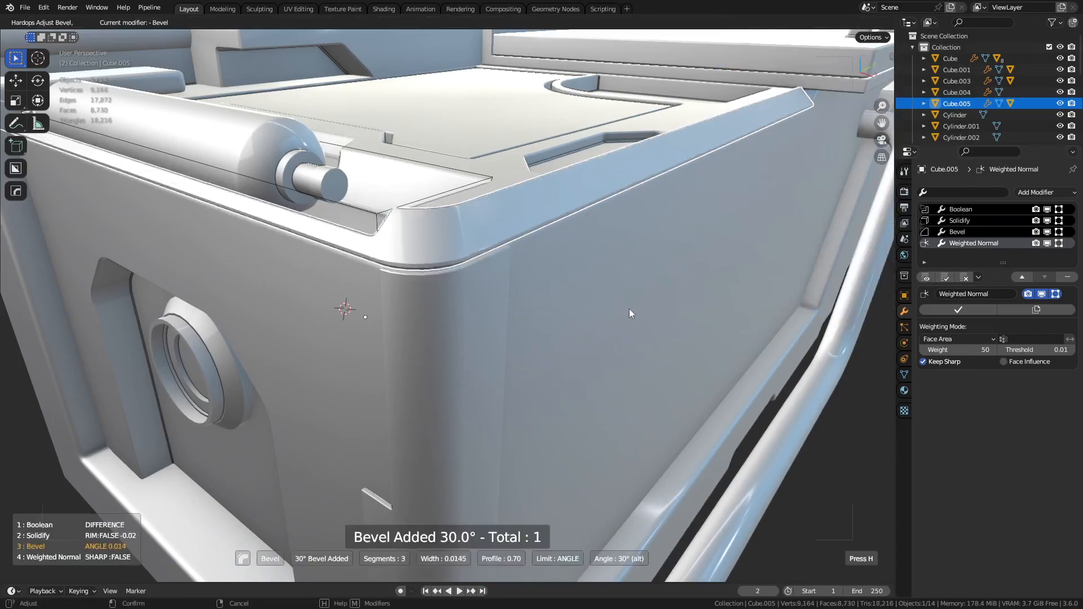
click(661, 315)
right_click(647, 283)
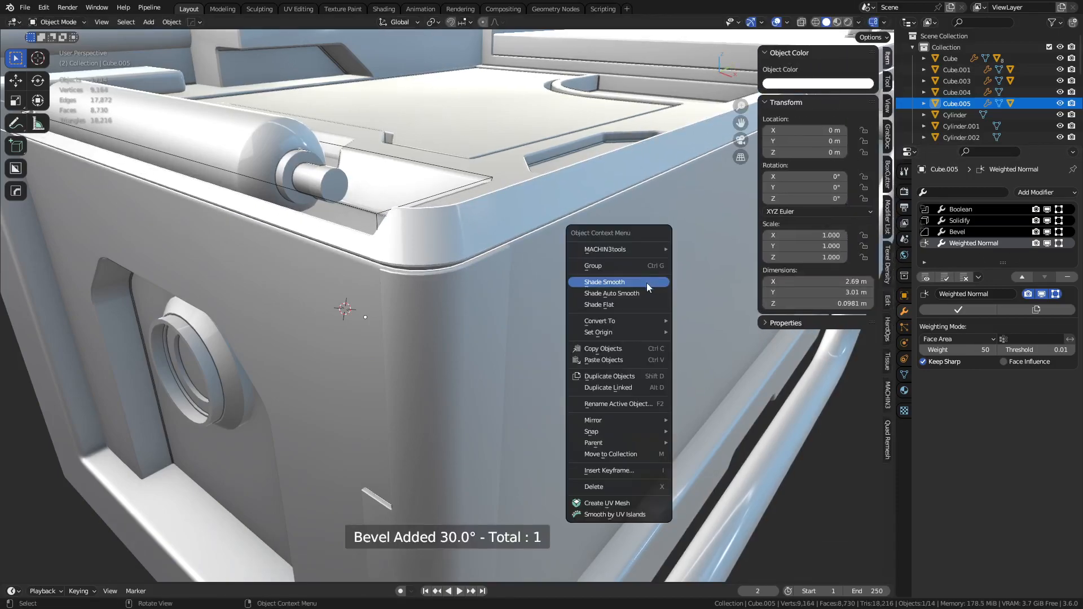
click(647, 284)
right_click(648, 283)
click(645, 298)
Examine the crate's beveled rim and side topology, with the wireframe display and without it.
scroll(644, 297, down, 3)
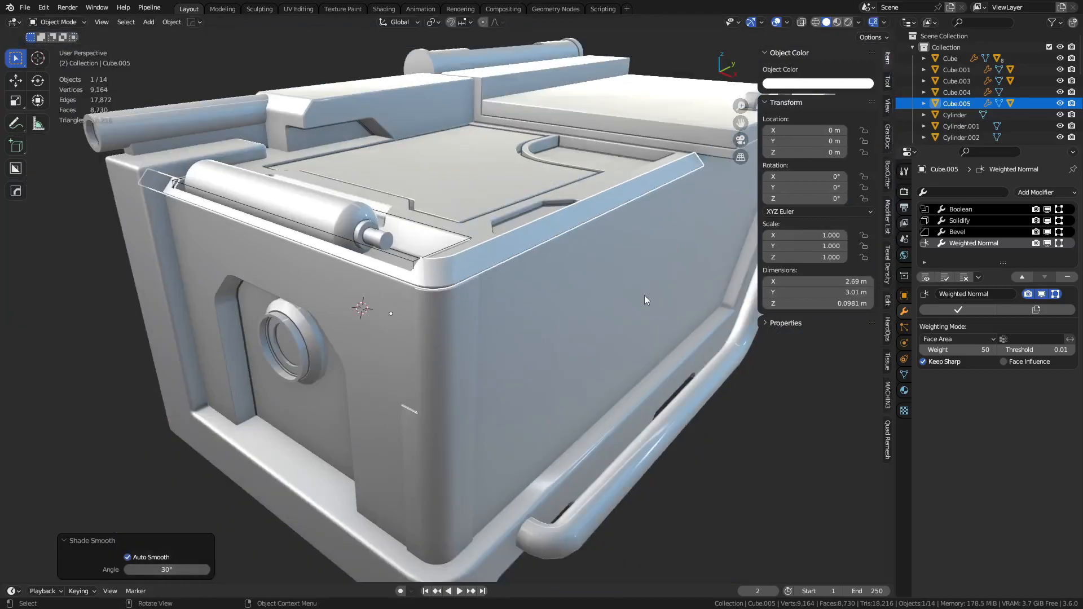
key(a)
key(alt+a)
scroll(587, 299, down, 3)
middle_drag(591, 301, 479, 344)
key(shift+z)
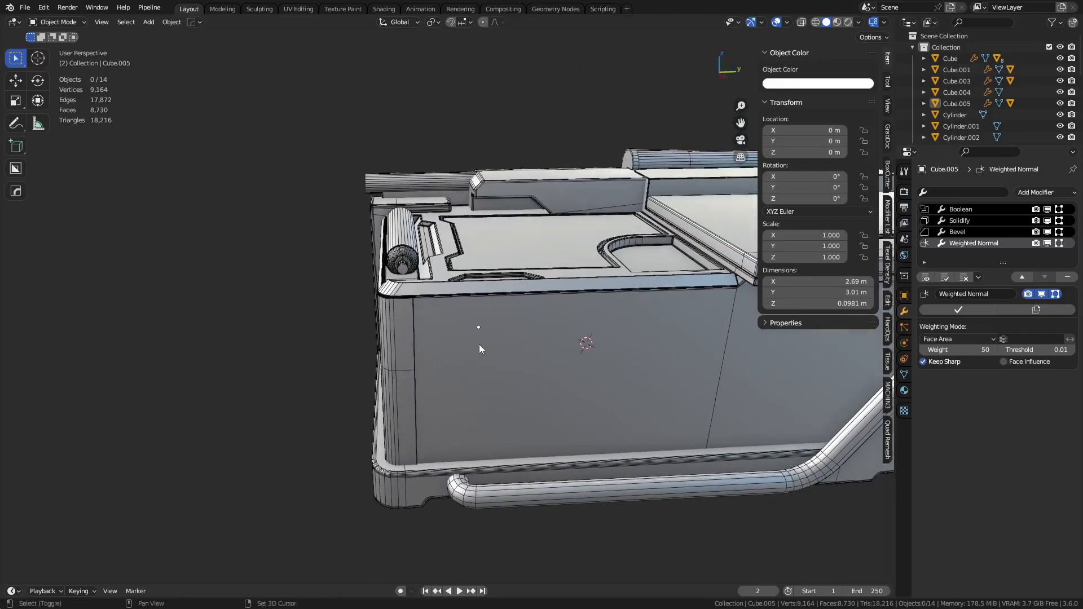
scroll(412, 336, up, 1)
middle_drag(412, 336, 455, 420)
key(shift+z)
mouse_move(492, 345)
middle_down()
mouse_move(539, 381)
mouse_move(429, 359)
mouse_move(550, 368)
mouse_move(502, 390)
mouse_move(553, 351)
mouse_move(541, 352)
mouse_move(548, 368)
mouse_move(519, 370)
middle_up()
Try to reveal the front arched recess's cutter by scrolling through the crate body's Boolean modifiers.
click(251, 373)
scroll(249, 373, up, 5)
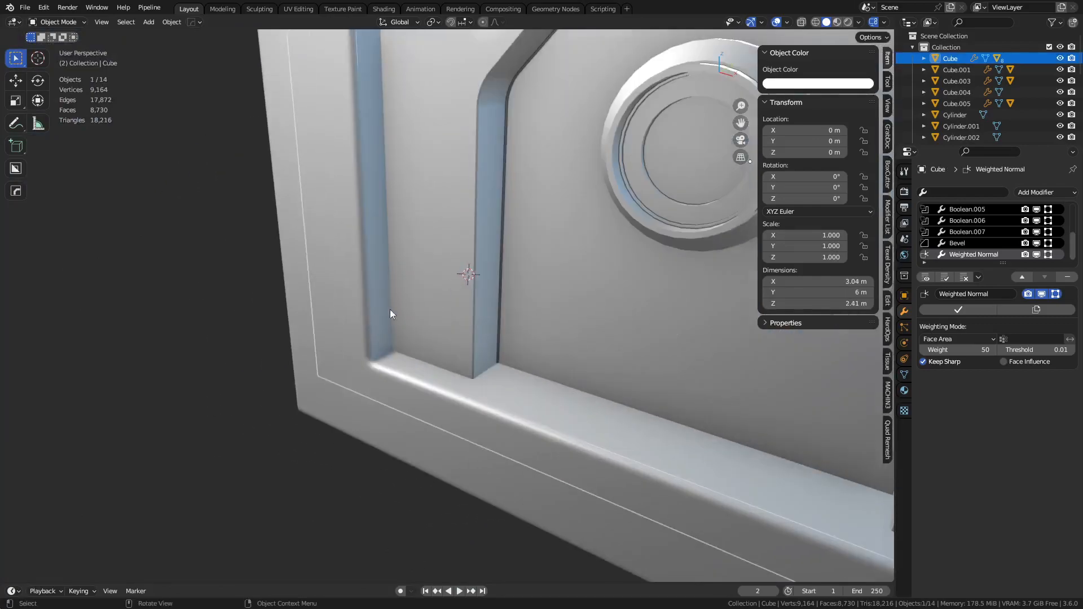
key(q)
click(565, 317)
scroll(565, 317, up, 2)
right_click(565, 317)
middle_drag(565, 317, 456, 322)
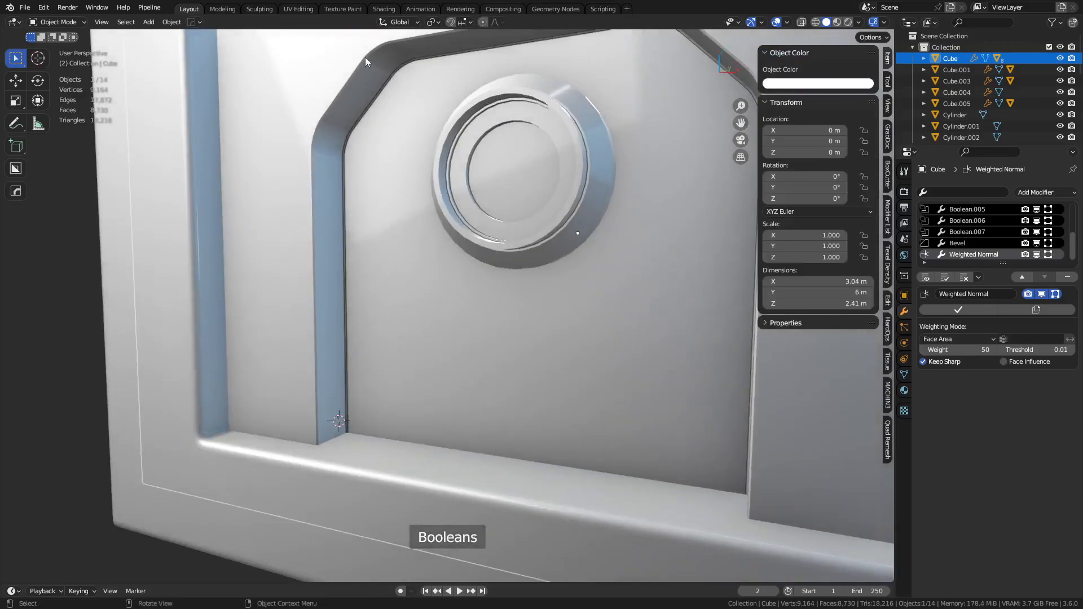
Reveal the front arched recess's cutter with HardOps Ever Scroll and open it in Edit Mode.
middle_drag(473, 269, 509, 390)
key(q)
click(510, 389)
scroll(509, 388, up, 2)
right_click(509, 388)
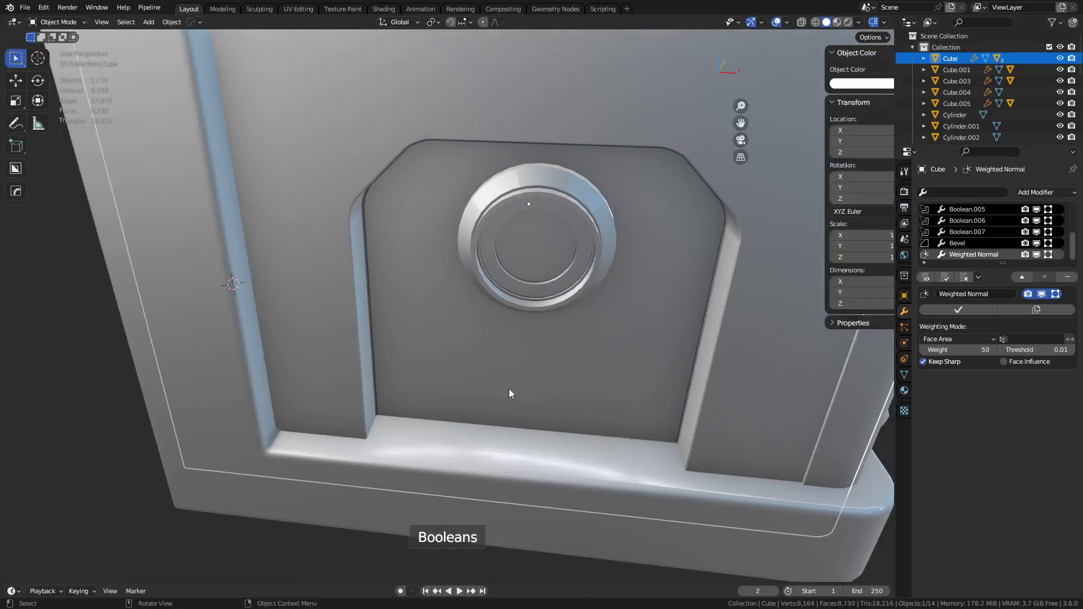
scroll(670, 405, down, 8)
scroll(670, 404, up, 7)
scroll(670, 404, down, 2)
scroll(670, 404, up, 1)
click(670, 404)
key(ctrl+Tab)
click(733, 404)
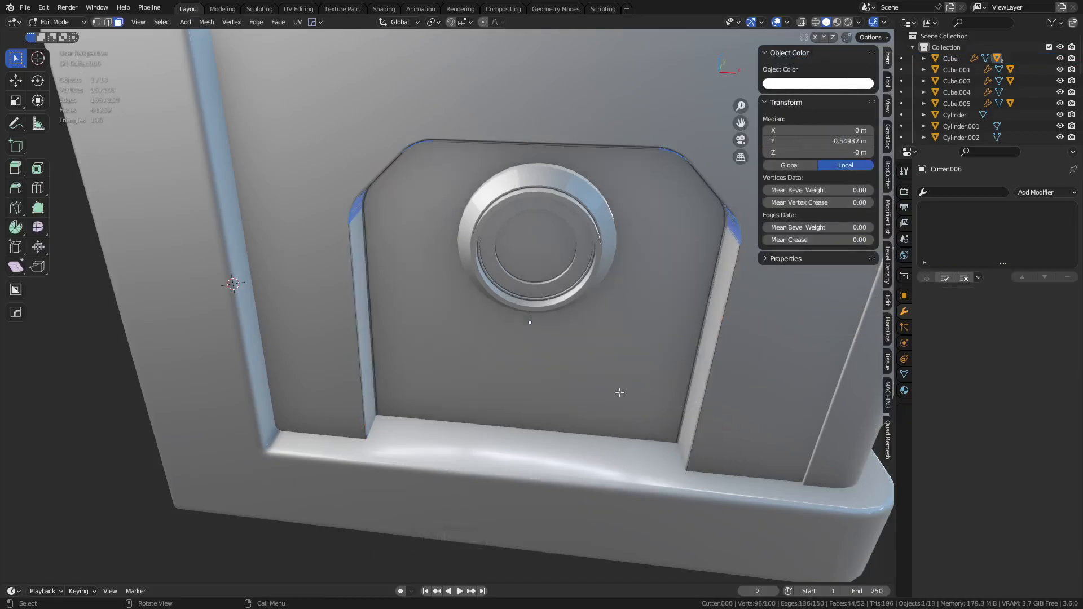
Shift the arched cutter's front face along Y and extrude it about 0.123 m outward.
click(559, 374)
key(alt+z)
middle_drag(557, 373, 456, 374)
key(alt+z)
key(g)
key(y)
click(566, 370)
key(e)
click(293, 388)
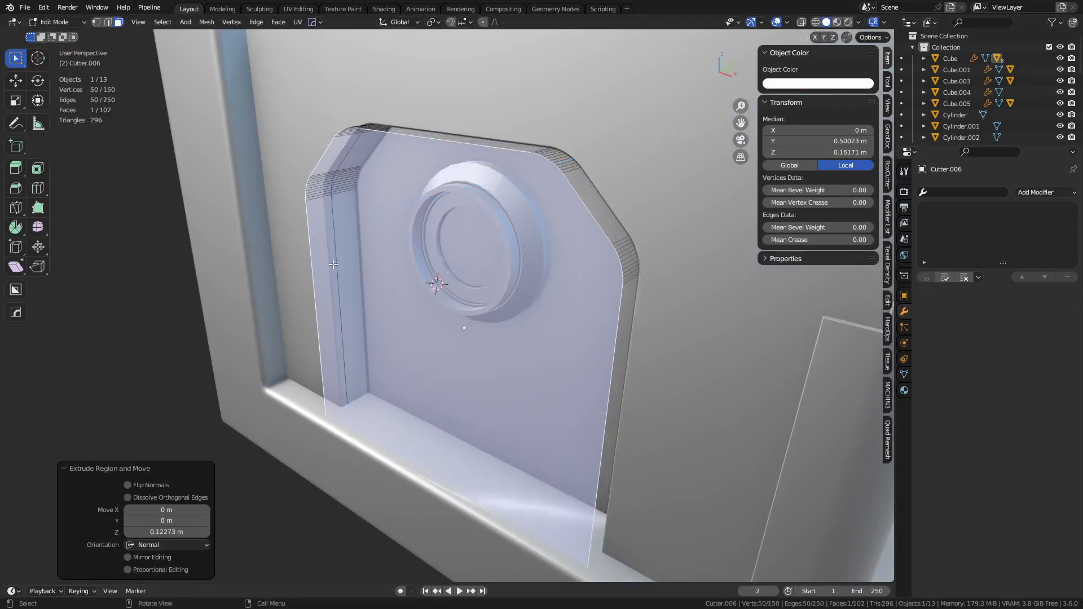
Widen the extruded side face loop with a zero-thickness inset about 0.032 m deep to form a stepped recess edge.
alt+click(320, 197)
key(i)
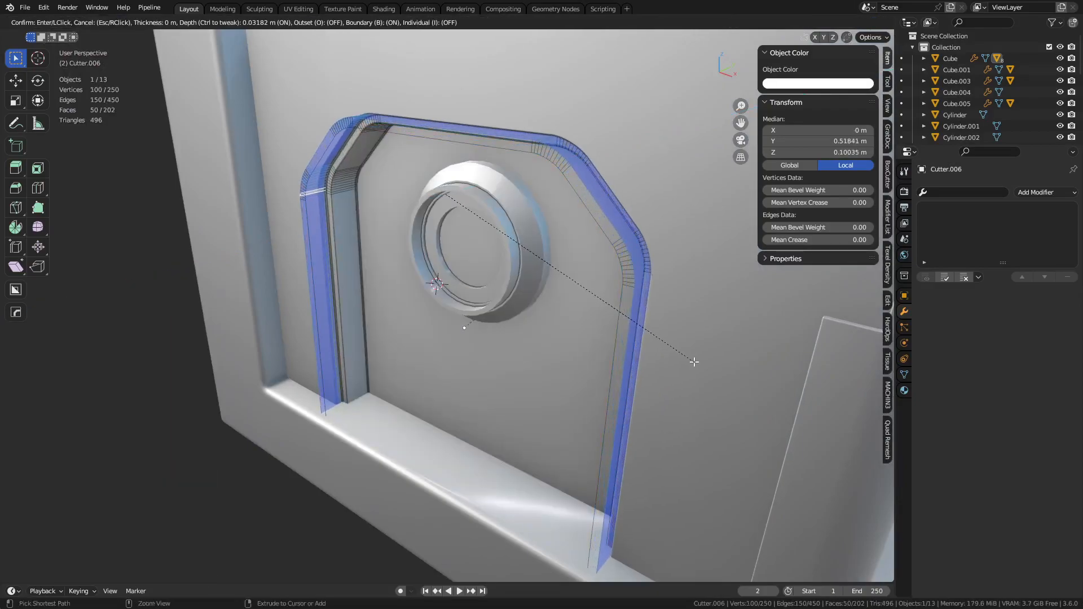
click(694, 362)
Try beveling the stepped recess's inner edge loop with one segment, and undo the bevel.
alt+click(335, 228)
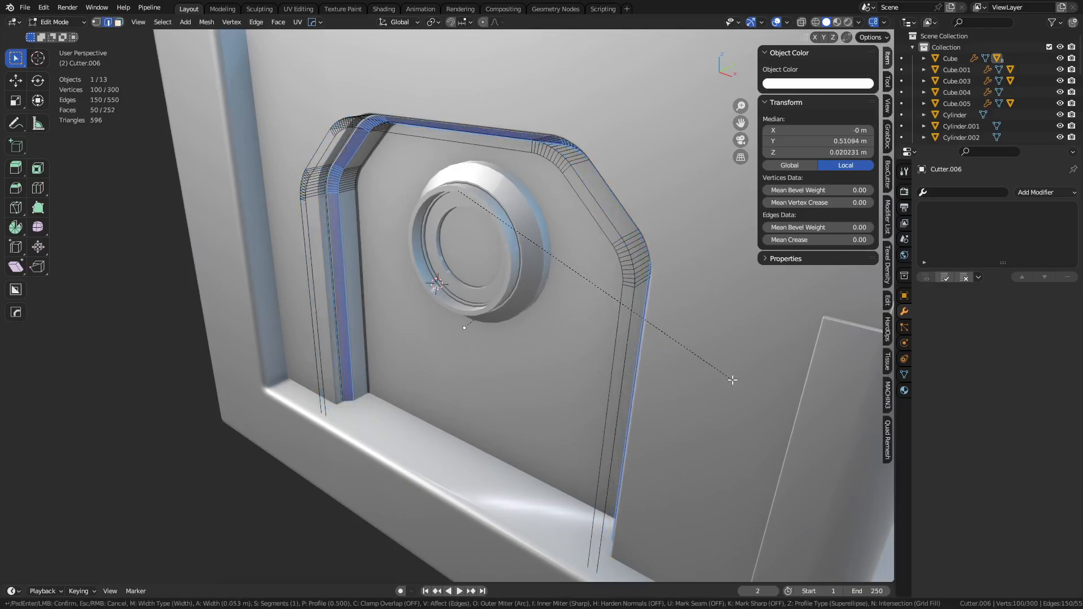
click(763, 388)
middle_drag(485, 344, 525, 316)
scroll(423, 197, up, 4)
shift+middle_drag(426, 215, 489, 297)
key(ctrl+z)
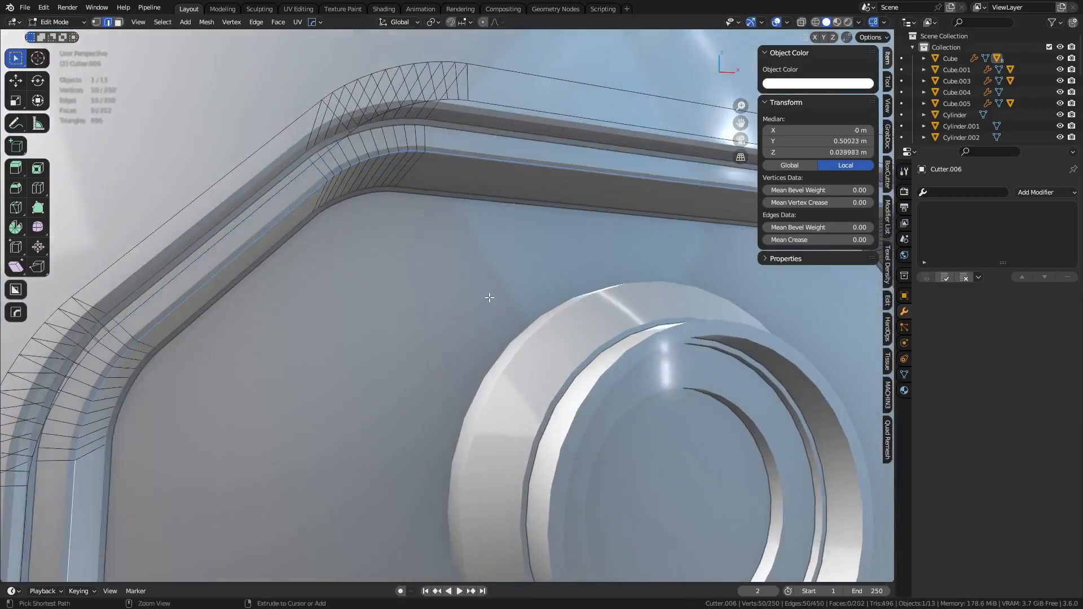
Bevel the recess step's inner edge loop about 0.026 m with one segment, return to Object Mode and hide the cutter.
key(ctrl+b)
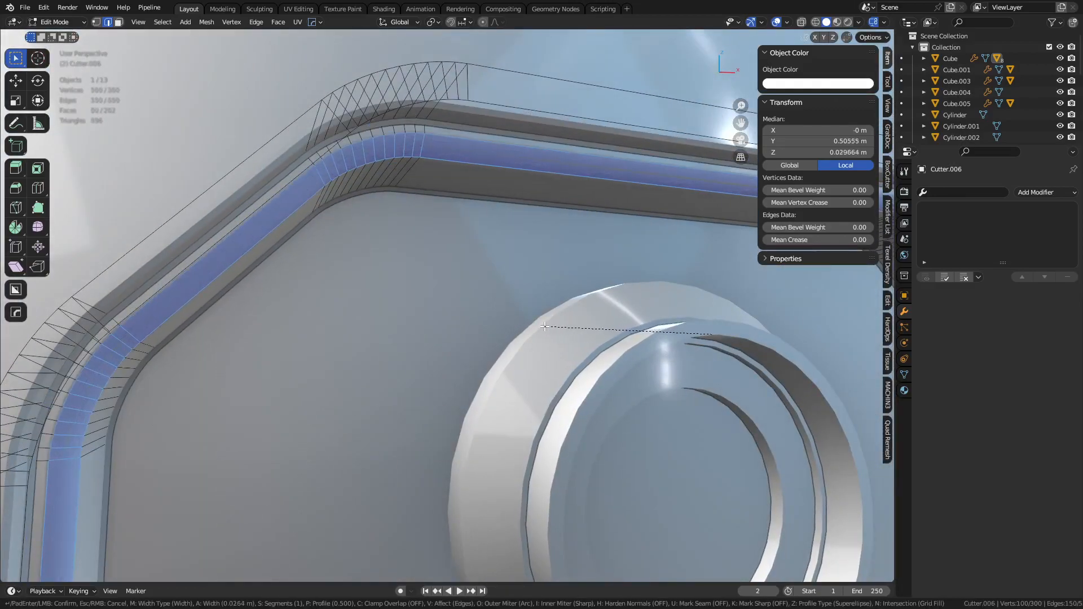
click(541, 326)
key(ctrl+Tab)
click(475, 327)
key(h)
Shade all visible crate objects smooth with Auto Smooth at 30°.
scroll(485, 327, down, 3)
mouse_move(487, 328)
middle_down()
mouse_move(523, 357)
mouse_move(495, 397)
mouse_move(468, 231)
mouse_move(537, 340)
mouse_move(493, 326)
middle_up()
key(a)
right_click(533, 320)
click(534, 321)
key(q)
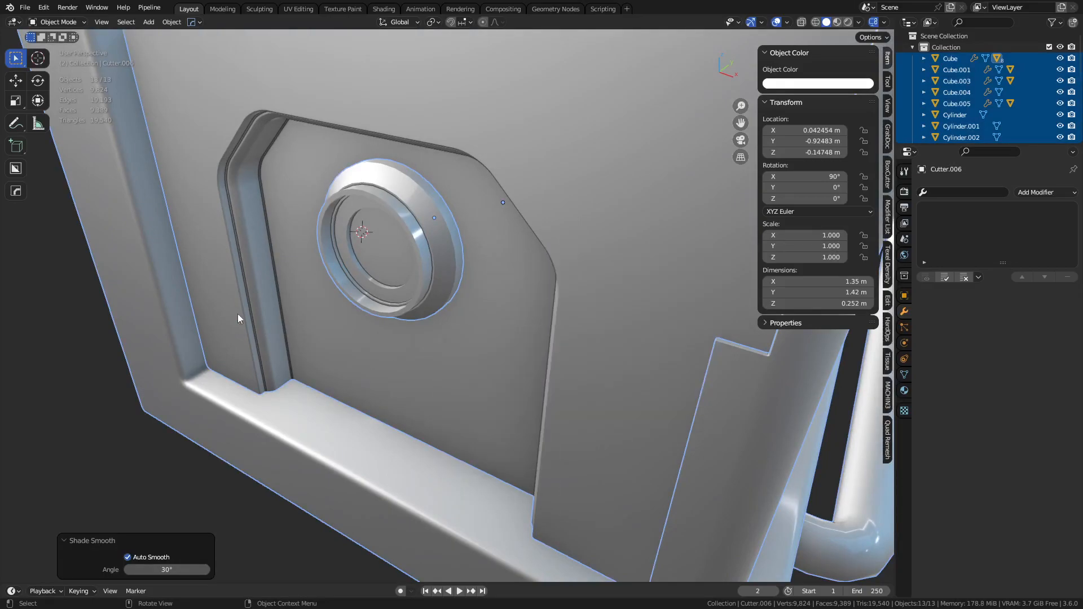
click(356, 361)
scroll(355, 361, down, 6)
middle_drag(626, 344, 723, 393)
click(721, 392)
Show the Cutters collection, shade every object and cutter smooth with a 30° Auto Smooth angle, and deselect everything.
key(a)
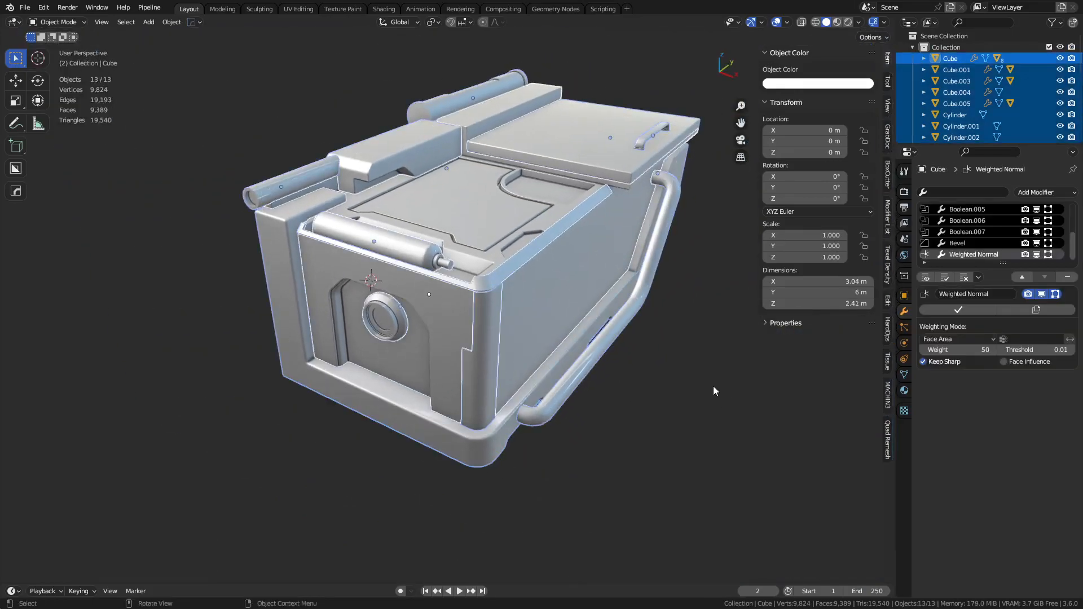
click(703, 375)
scroll(996, 83, down, 7)
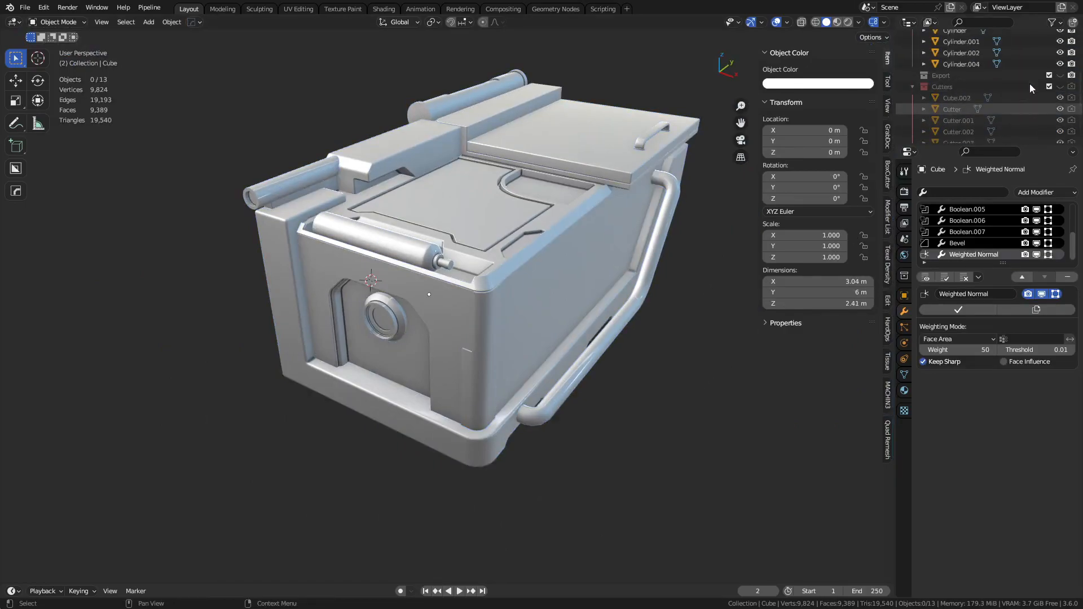
click(1060, 86)
key(a)
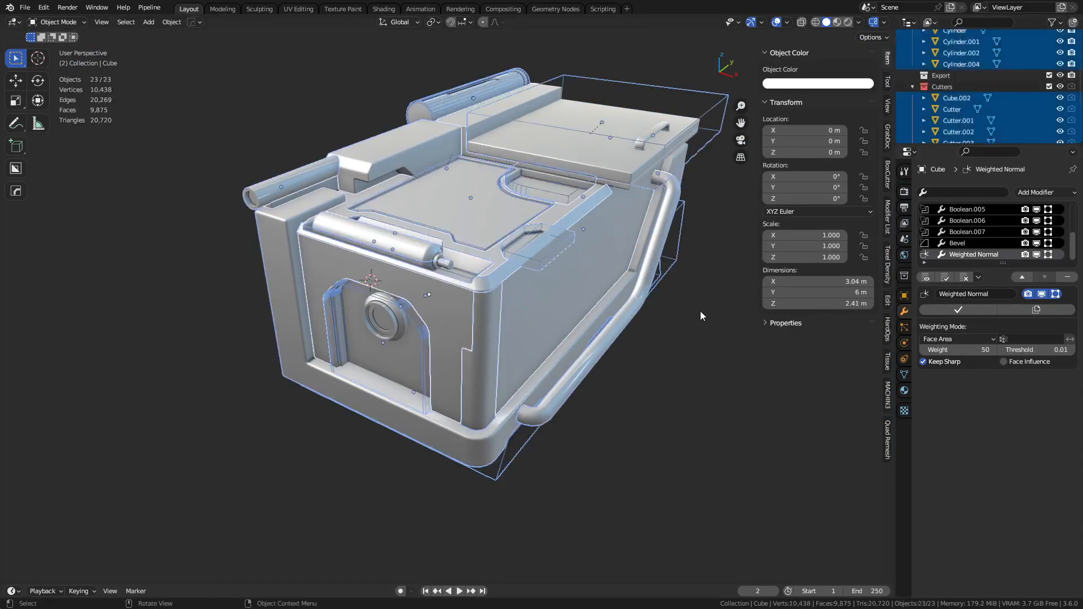
right_click(641, 330)
click(642, 330)
key(ctrl+Tab)
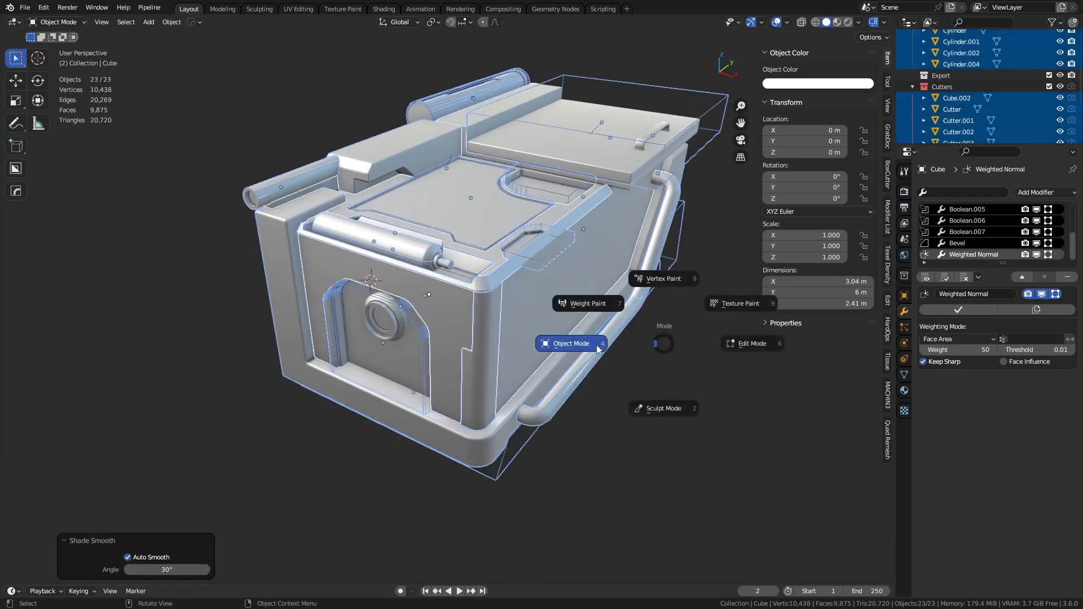
click(597, 343)
click(653, 360)
Hide the Cutters collection and collapse both Collection and Cutters in the scene hierarchy.
key(1)
scroll(980, 96, up, 6)
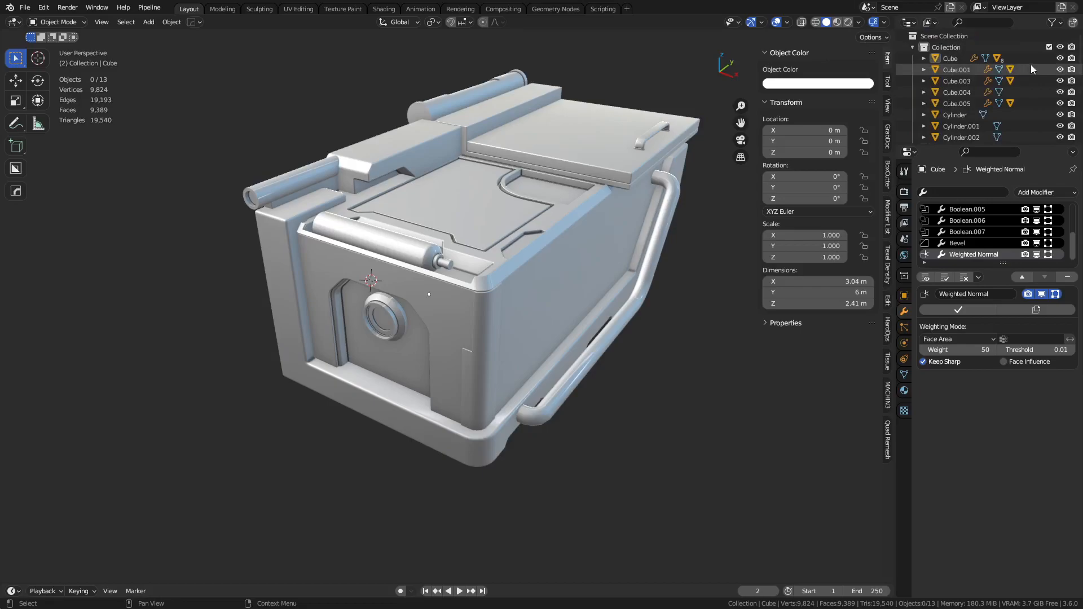
click(912, 48)
click(912, 70)
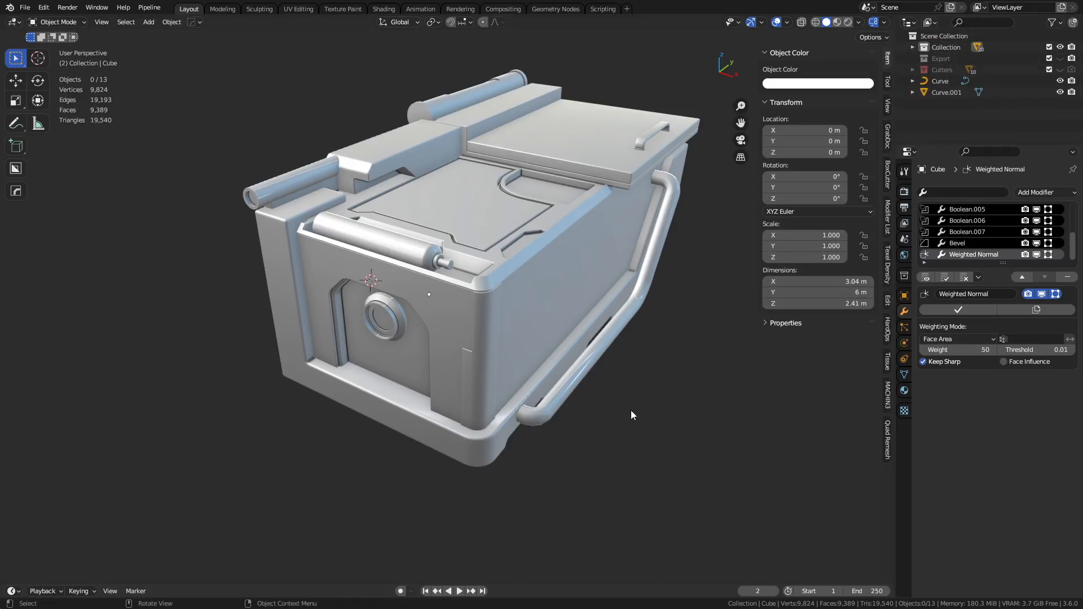
Reveal the top panel groove's cutter through the body's Booleans and open it in Edit Mode with X-ray on.
scroll(543, 367, up, 3)
scroll(509, 285, down, 2)
scroll(508, 287, up, 5)
middle_drag(502, 293, 587, 352)
scroll(583, 326, down, 1)
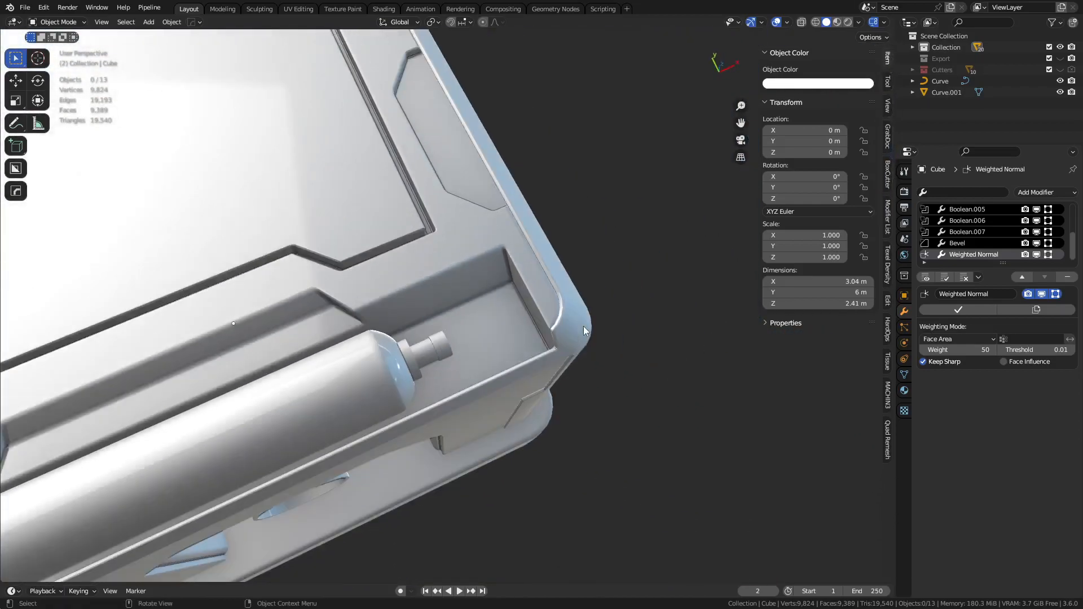
scroll(536, 275, up, 3)
click(520, 270)
key(q)
scroll(520, 270, up, 8)
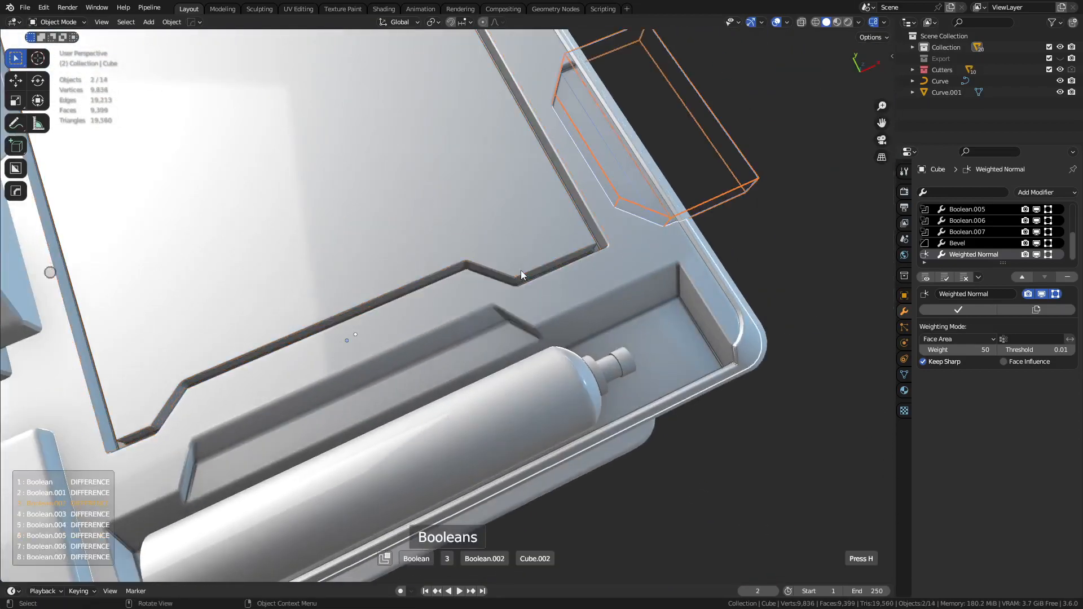
click(520, 270)
scroll(522, 272, up, 4)
key(ctrl+Tab)
click(585, 276)
key(alt+z)
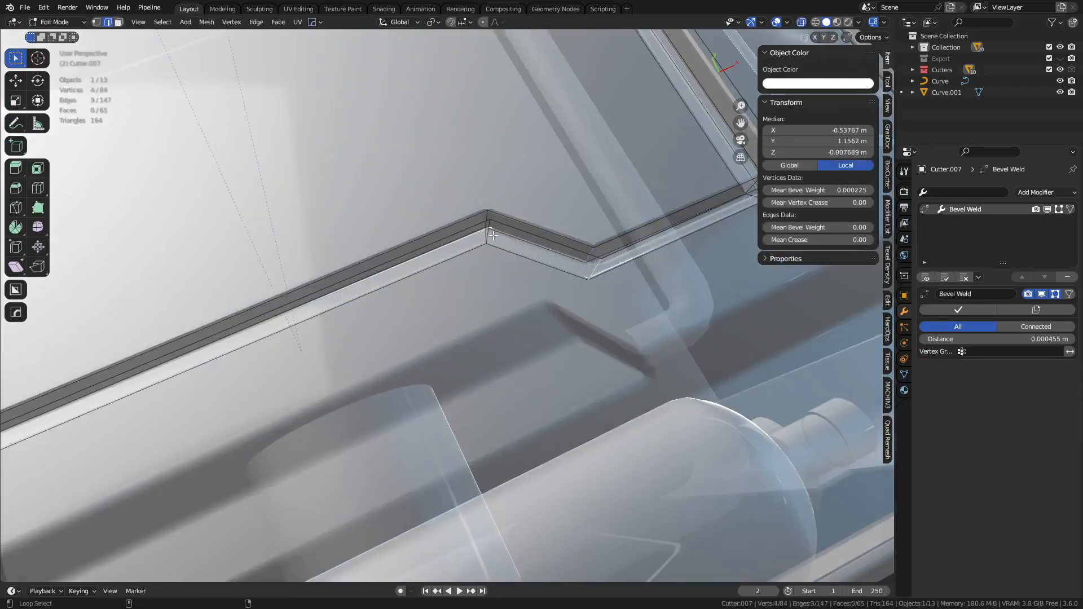
Bevel the two corners of the groove cutter's jog beside the canister valve 0.07 m with 12 segments.
key(ctrl+b)
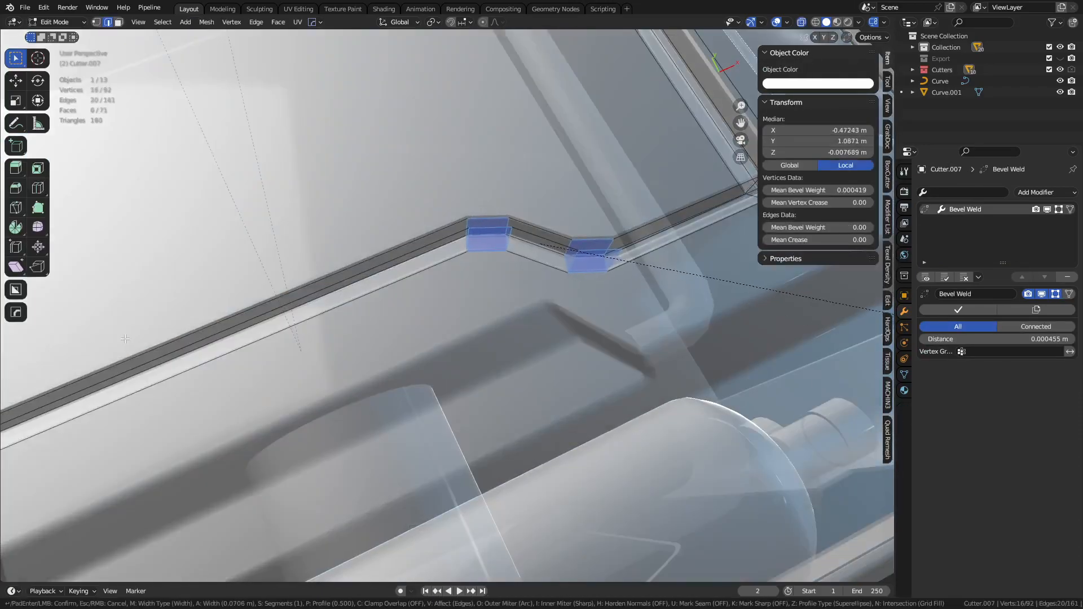
right_click(301, 340)
key(ctrl+b)
scroll(392, 333, up, 10)
click(392, 333)
Round the groove cutter's outer corner next to the beveled jog with a 12-segment bevel.
middle_drag(392, 333, 445, 322)
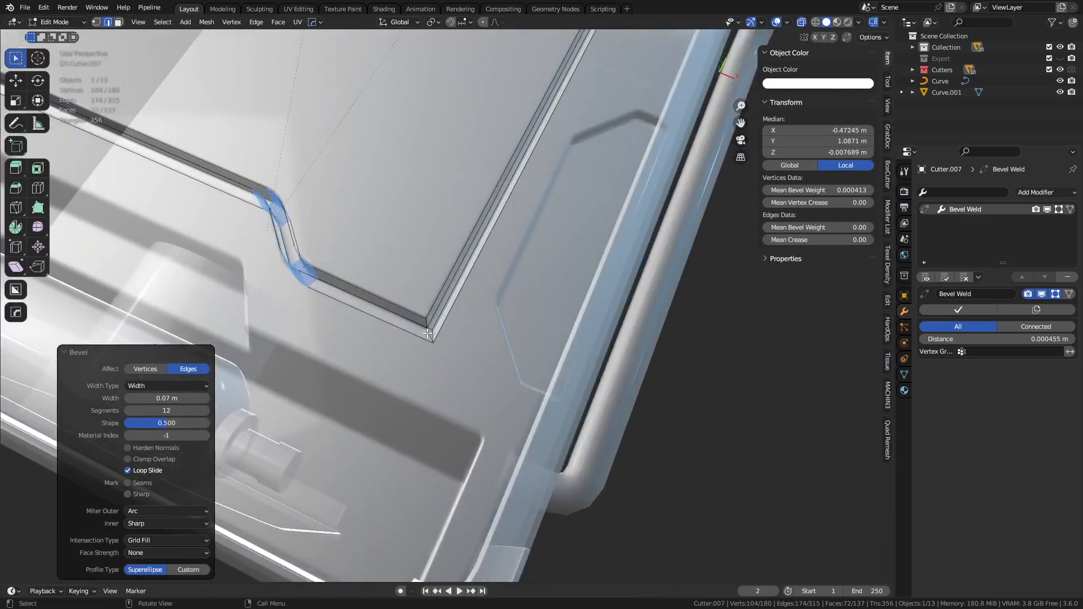
click(428, 333)
key(ctrl+b)
click(491, 325)
Bevel the opposite jog's two corners and the neighbouring end corner of the groove cutter, using 0.07 m and 12 segments.
shift+middle_drag(492, 324, 373, 239)
key(ctrl+b)
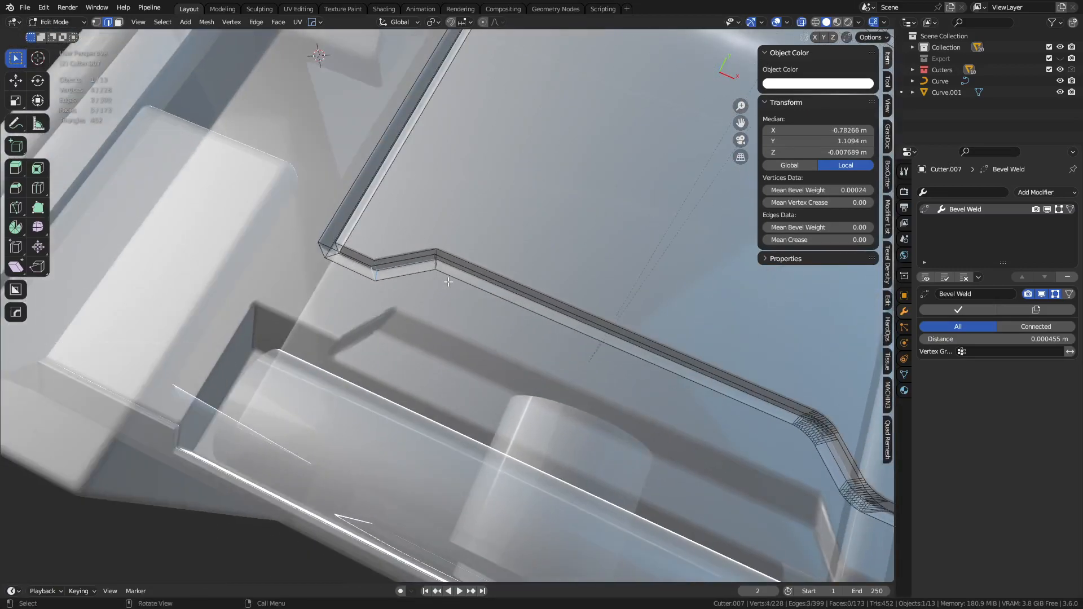
click(437, 266)
click(437, 266)
key(ctrl+b)
click(322, 255)
click(321, 255)
key(ctrl+b)
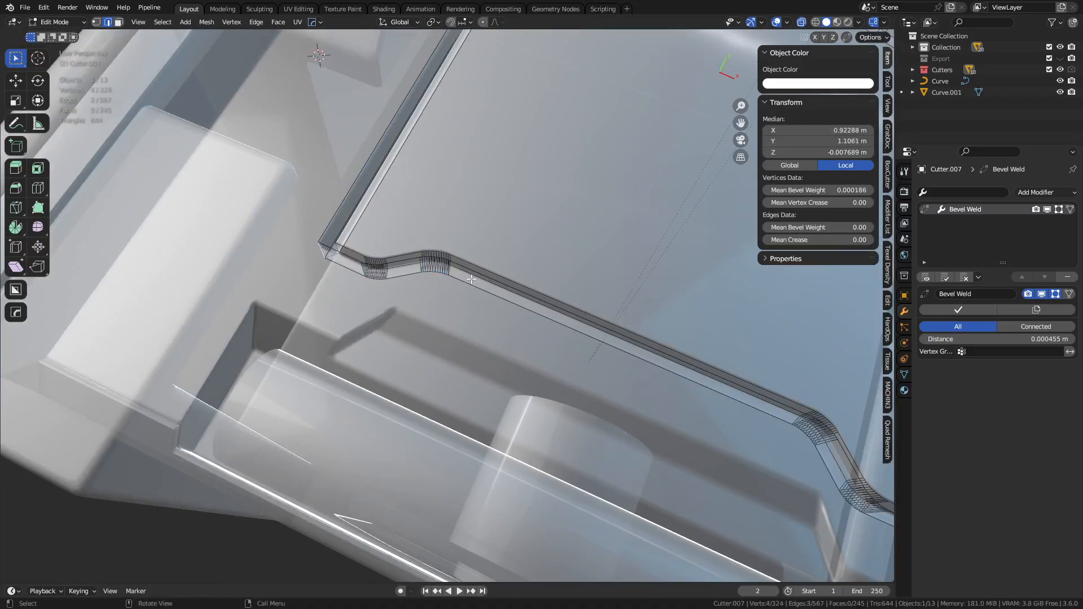
click(501, 286)
Bevel the groove cutter's two far-end corners with 12 segments, making the one beside the curved cutout 0.0915 m wide.
shift+middle_drag(524, 122, 323, 475)
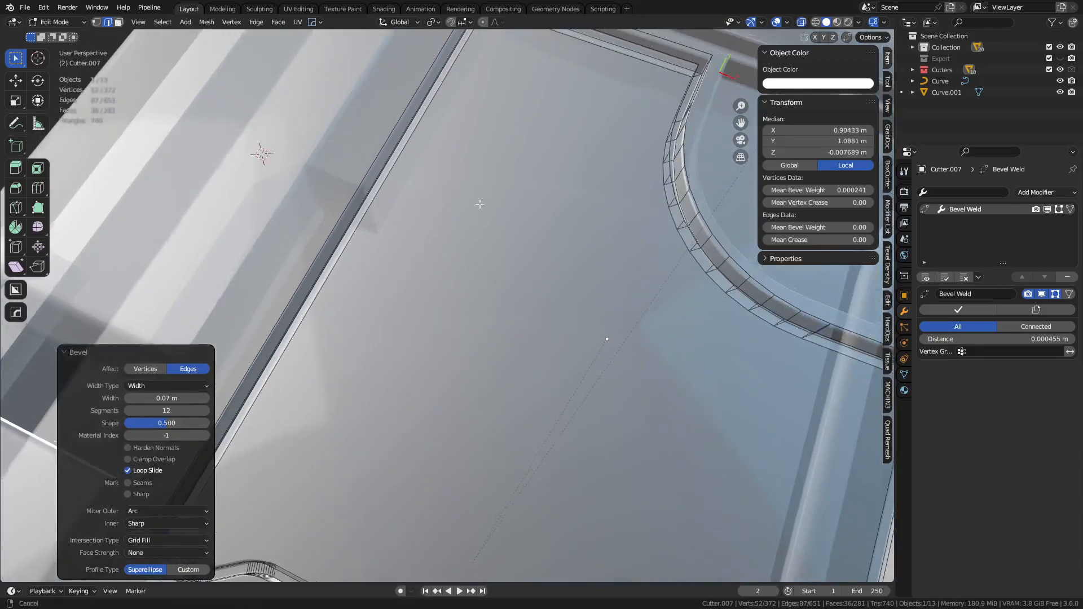
shift+middle_drag(482, 198, 456, 443)
click(458, 121)
key(ctrl+b)
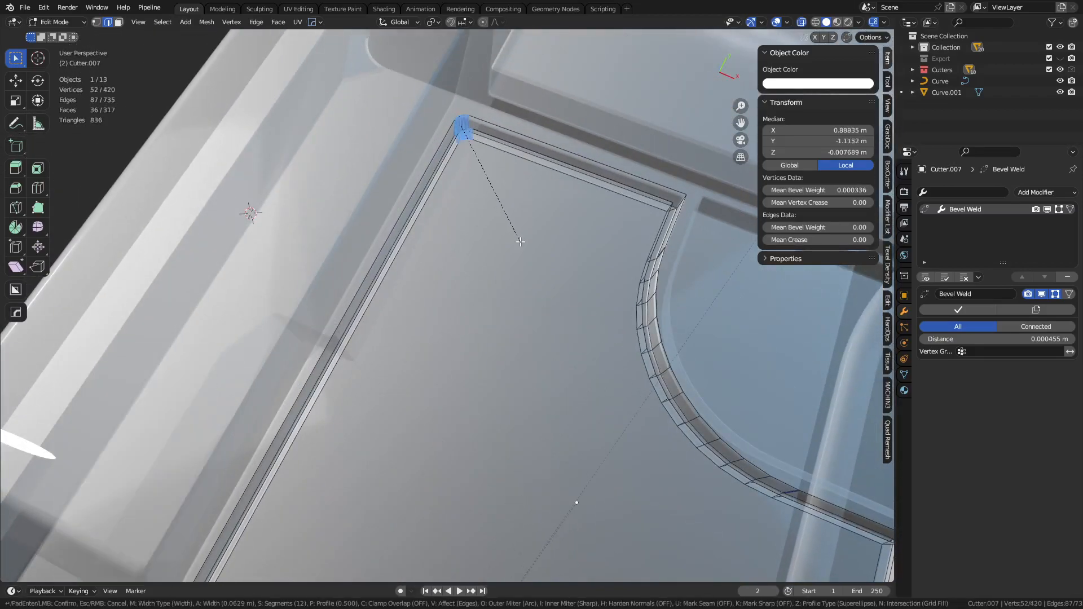
click(637, 229)
click(679, 204)
key(ctrl+b)
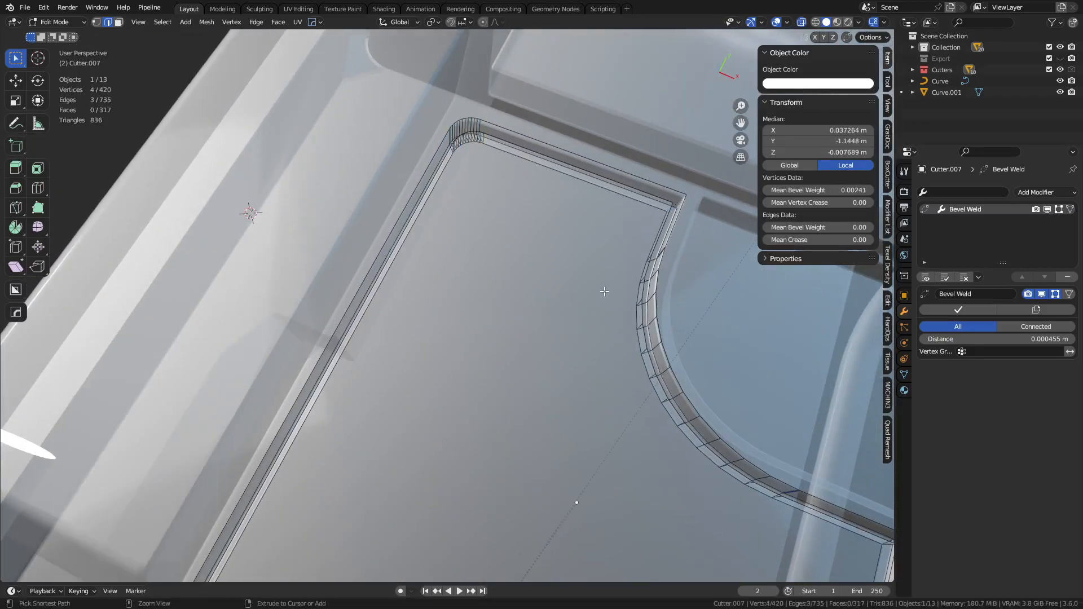
click(663, 354)
Bevel the remaining corner at the curved section's other end about 0.101 m with 12 segments, and return to Object Mode.
shift+middle_drag(663, 354, 291, 160)
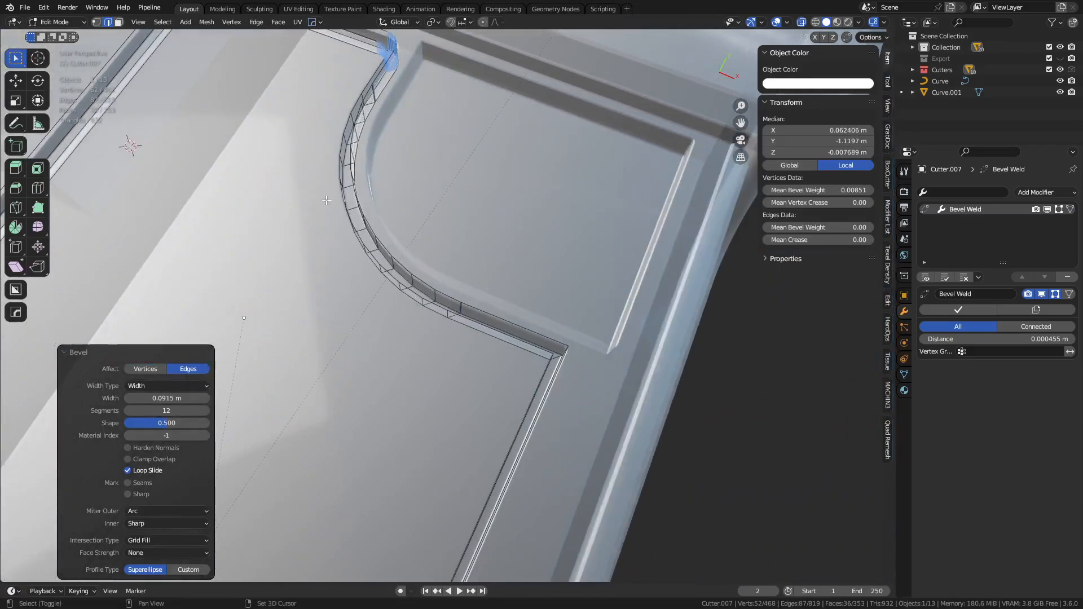
click(564, 353)
key(ctrl+b)
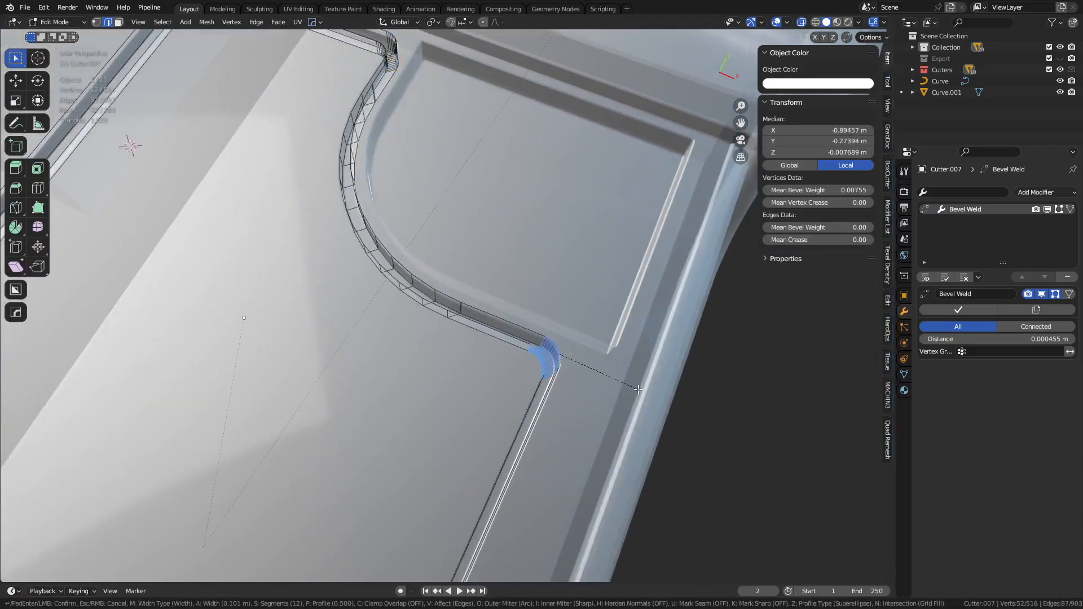
click(639, 389)
key(ctrl+Tab)
click(581, 388)
Reveal the panel groove's cutter from the crate body's Booleans in top view and open it in Edit Mode.
scroll(581, 388, down, 4)
key(shift+3)
middle_drag(581, 388, 499, 341)
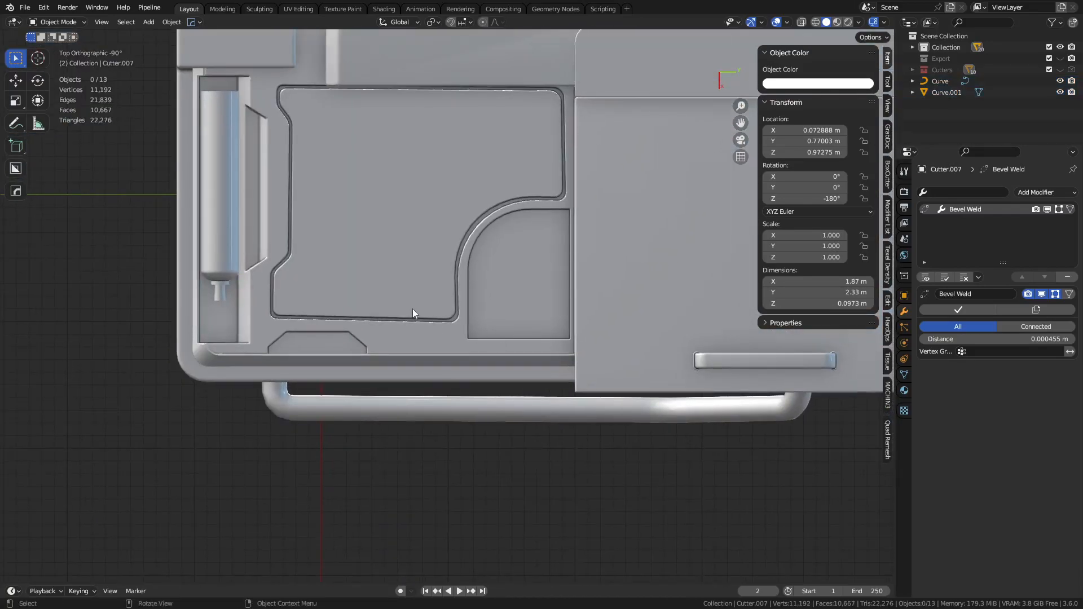
click(412, 309)
key(q)
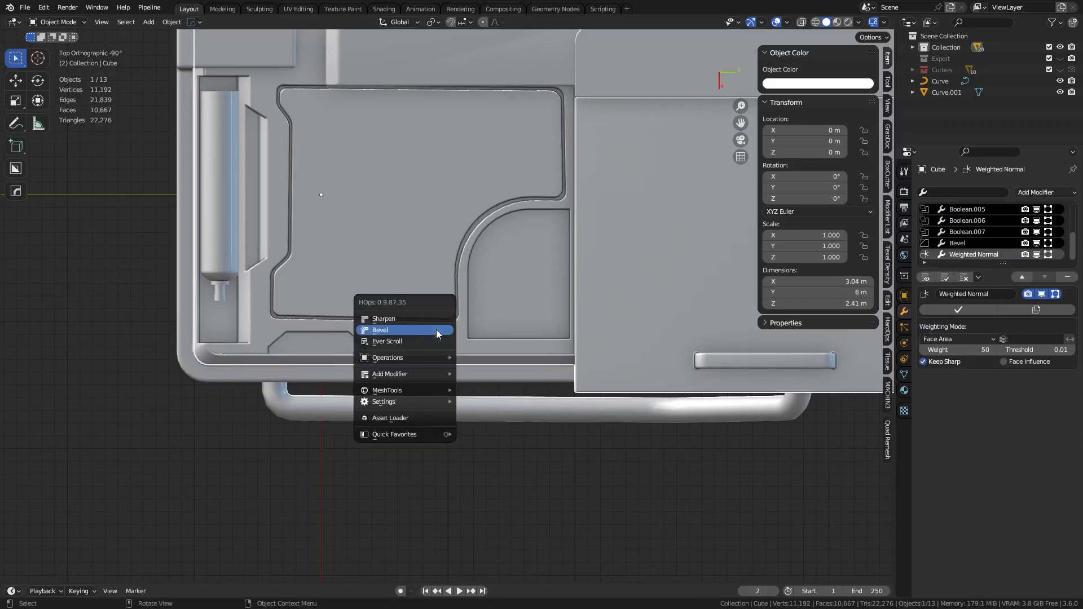
click(436, 330)
scroll(436, 330, down, 1)
click(436, 330)
key(Tab)
click(485, 329)
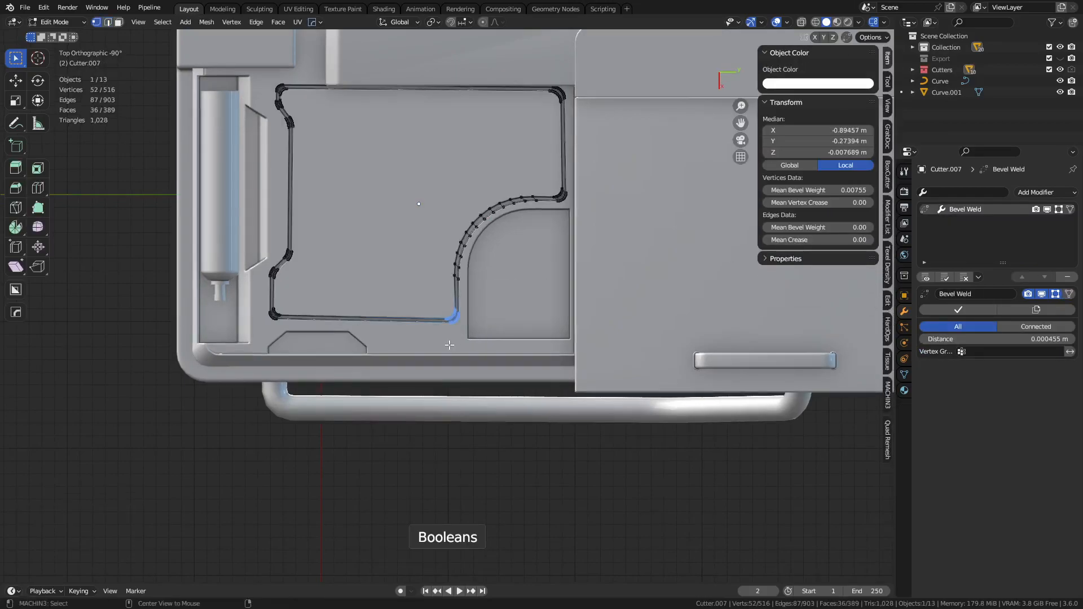
Move the groove cutter's corner beside the curved cutout along Y in see-through view, and return to Object Mode.
key(alt+z)
drag(427, 340, 472, 300)
key(g)
key(y)
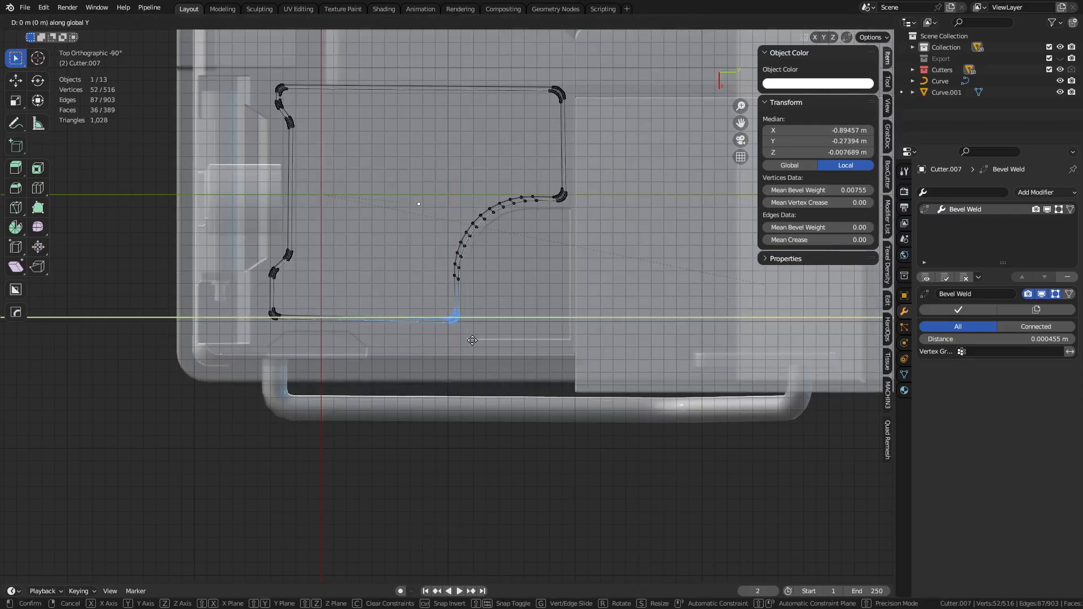
click(478, 298)
key(alt+z)
key(Tab)
Deselect the groove cutter and hide the Cutters collection.
click(377, 297)
scroll(448, 328, down, 4)
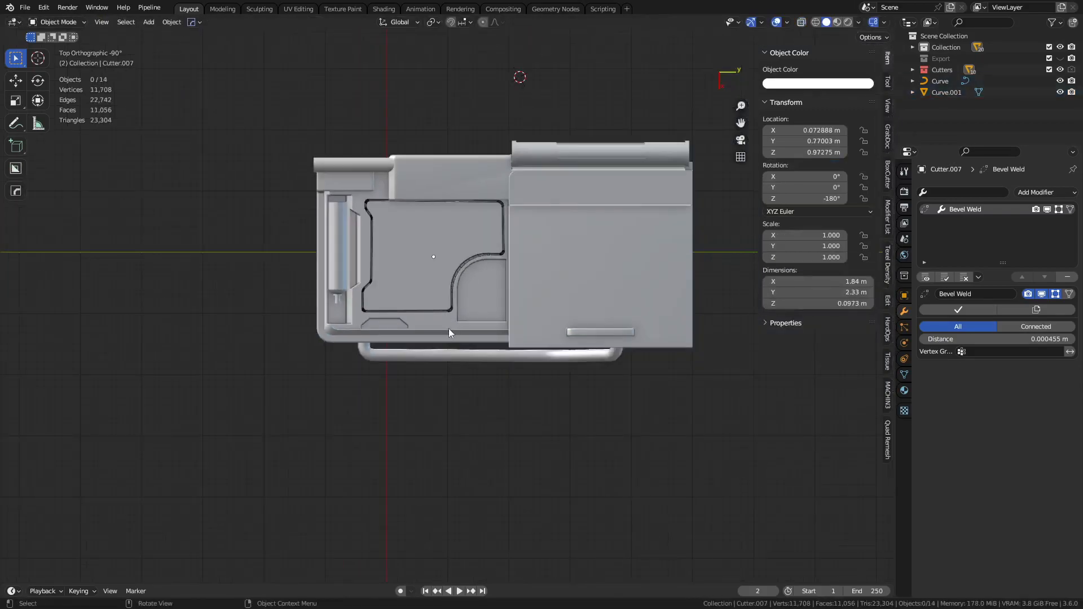
middle_drag(449, 329, 525, 269)
scroll(516, 296, up, 5)
key(shift+3)
Snap the 3D cursor to the centre of the tank nozzle's end face.
ctrl+middle_drag(560, 335, 382, 303)
scroll(527, 317, up, 4)
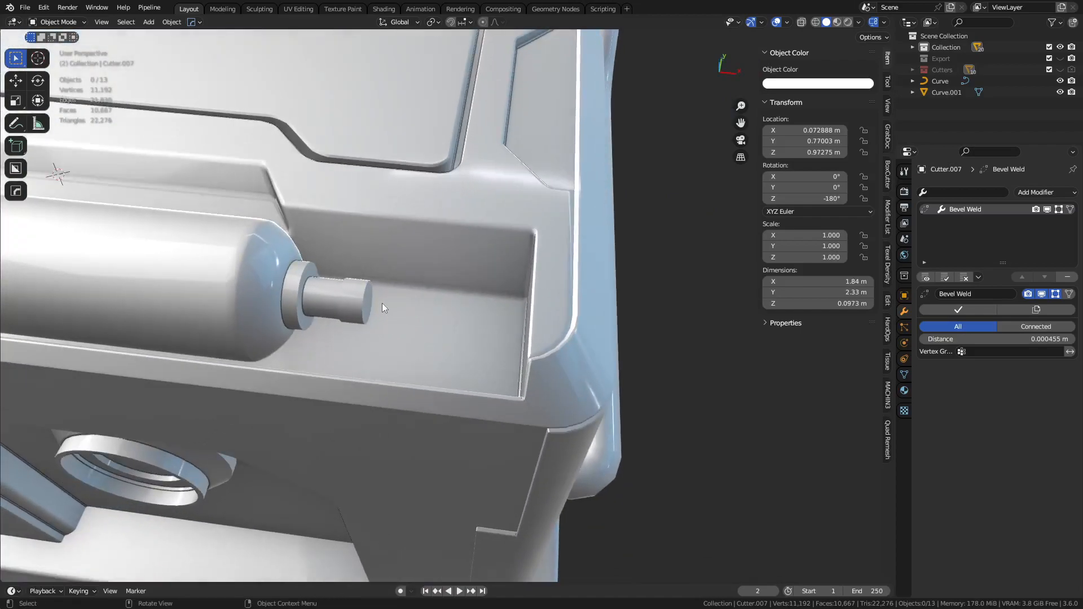
click(363, 304)
key(Tab)
key(shift+s)
click(362, 334)
key(Tab)
click(324, 333)
Add a single-point poly curve at the 3D cursor and extrude it about 0.174 m in X and -0.192 m in Y.
key(shift+a)
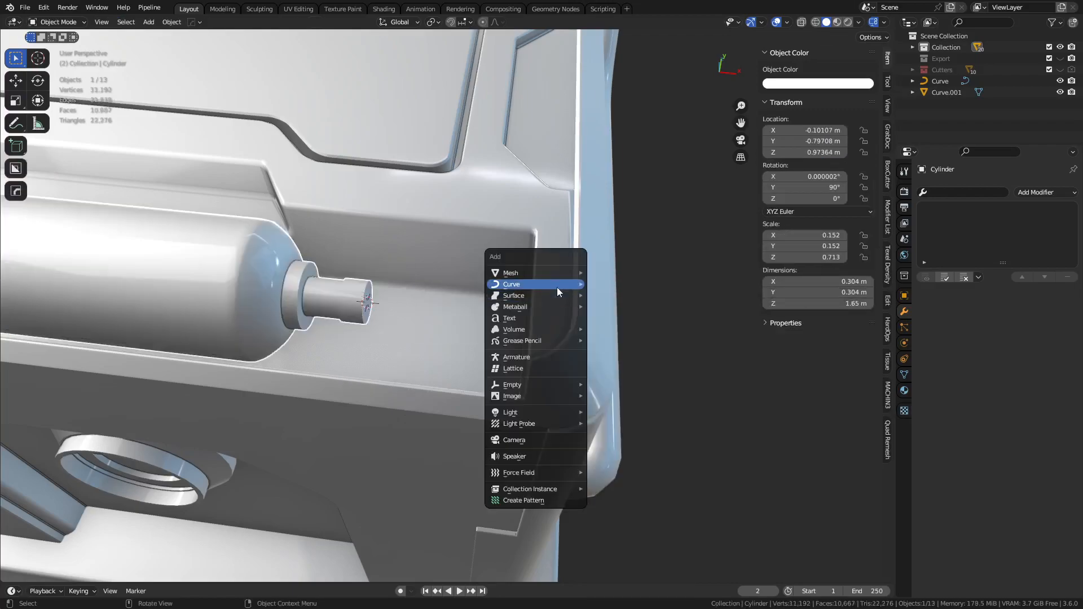
mouse_move(566, 286)
click(628, 285)
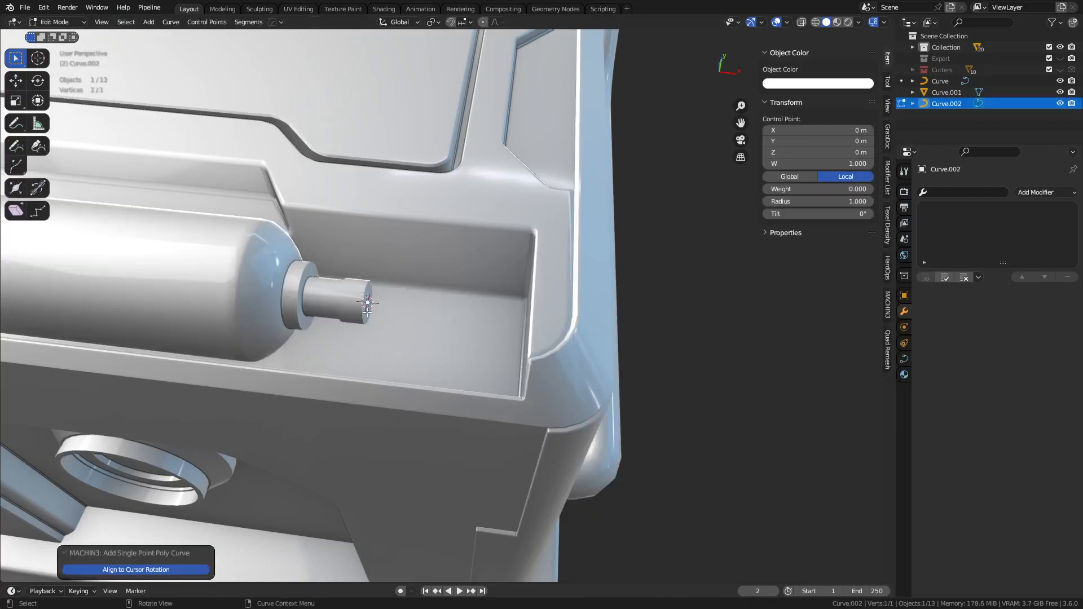
key(e)
key(shift+z)
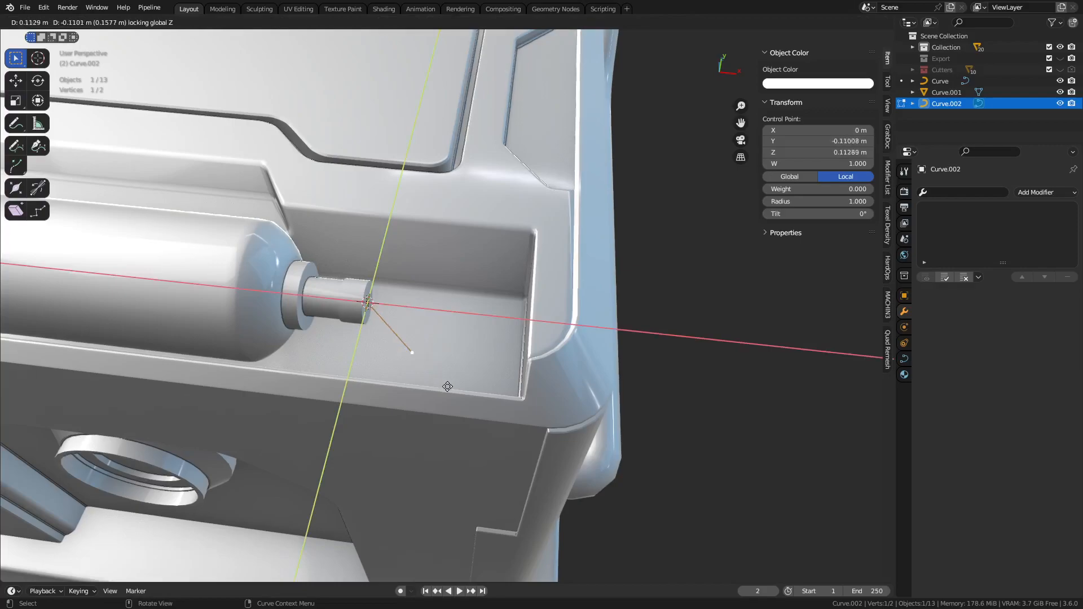
click(474, 427)
Extrude the curve's new end about 0.396 m along Y across the tank recess, keeping solid shading.
key(shift+z)
key(z)
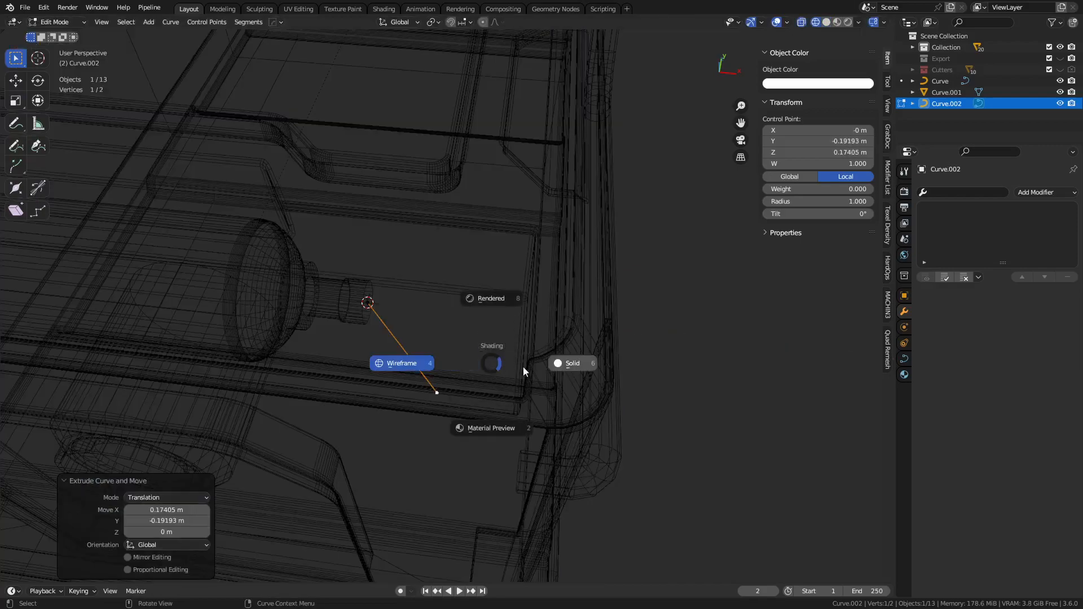
click(528, 366)
key(g)
key(z)
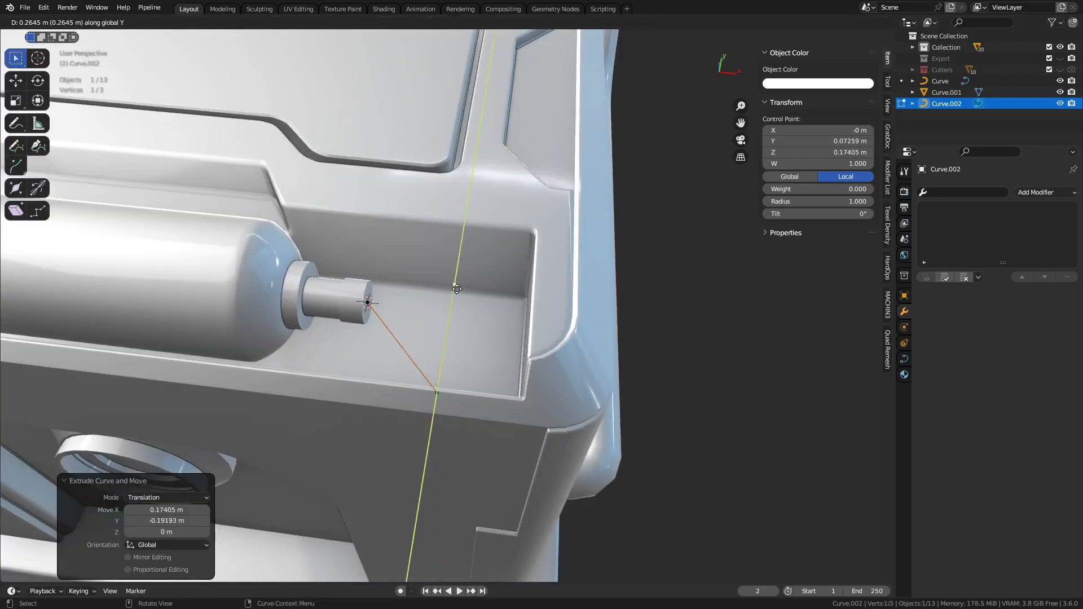
click(479, 246)
Move the curve's middle point closer to the tank nozzle inside the recess.
middle_drag(481, 246, 568, 290)
key(grave)
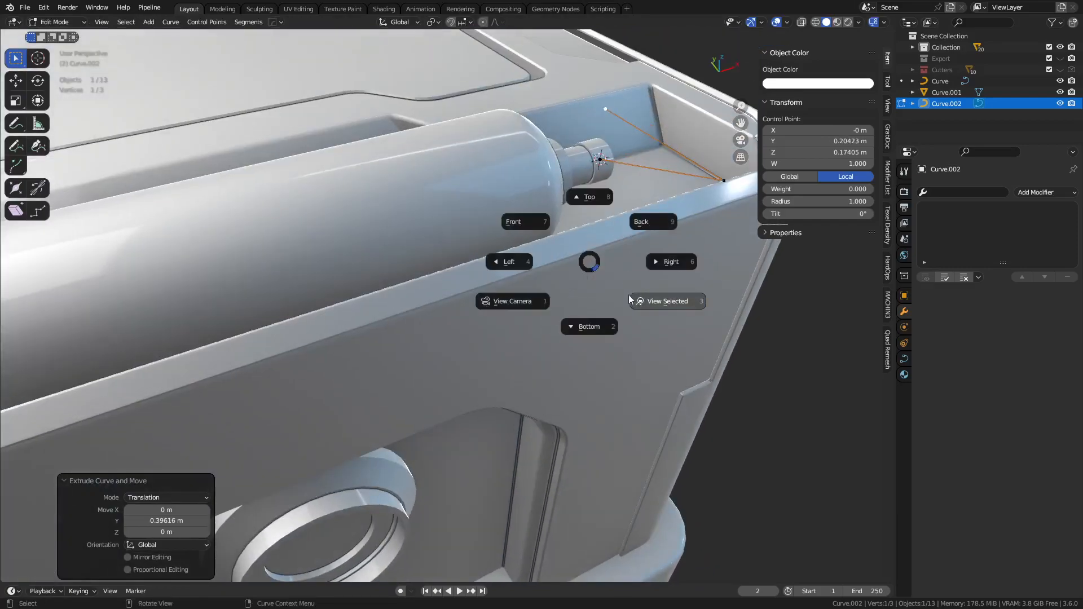
click(630, 301)
scroll(558, 345, down, 10)
middle_drag(559, 346, 499, 376)
click(477, 377)
key(g)
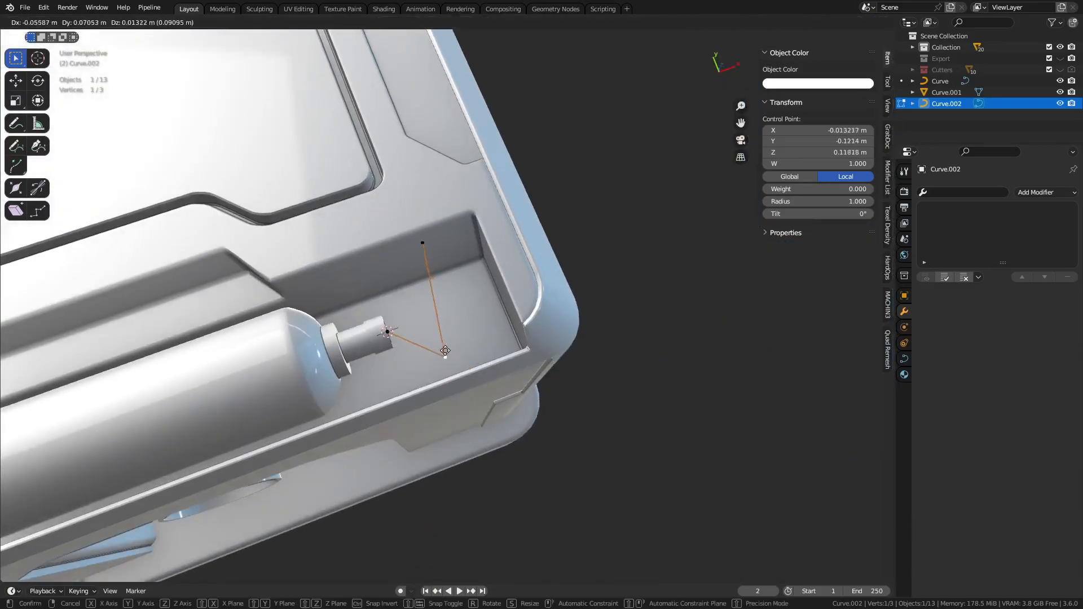
click(229, 215)
Subdivide the curve's last segment and move the new point about 0.116 m in X, -0.079 m in Y and -0.125 m in Z.
middle_drag(460, 343, 431, 271)
shift+click(451, 250)
right_click(452, 251)
click(436, 251)
key(g)
click(399, 307)
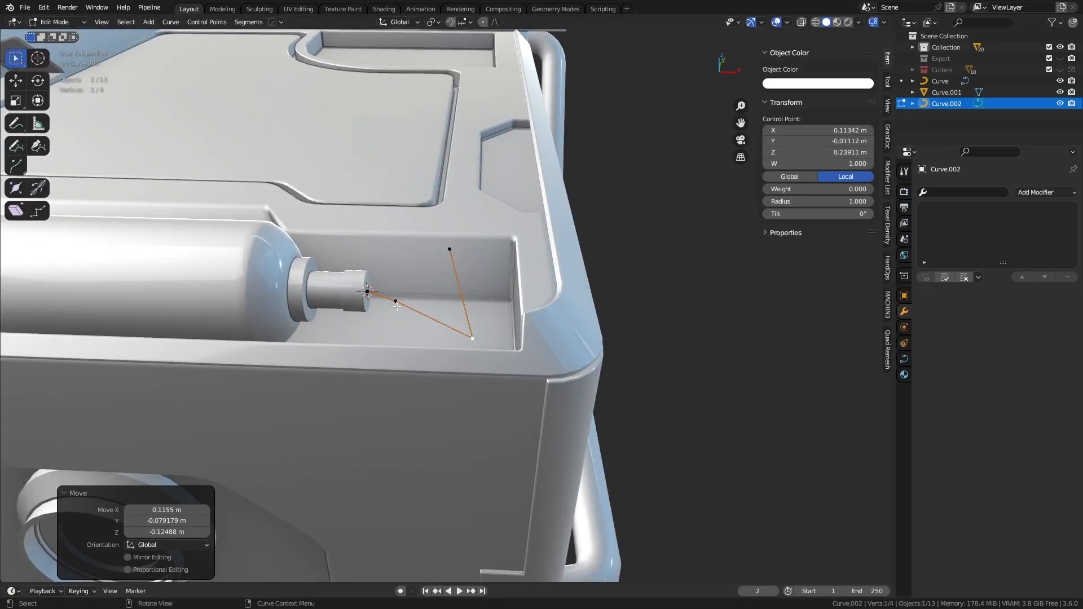
Subdivide the segment between the first bend and the lower corner, and move the new point down into the recess.
click(397, 305)
shift+click(471, 338)
right_click(472, 319)
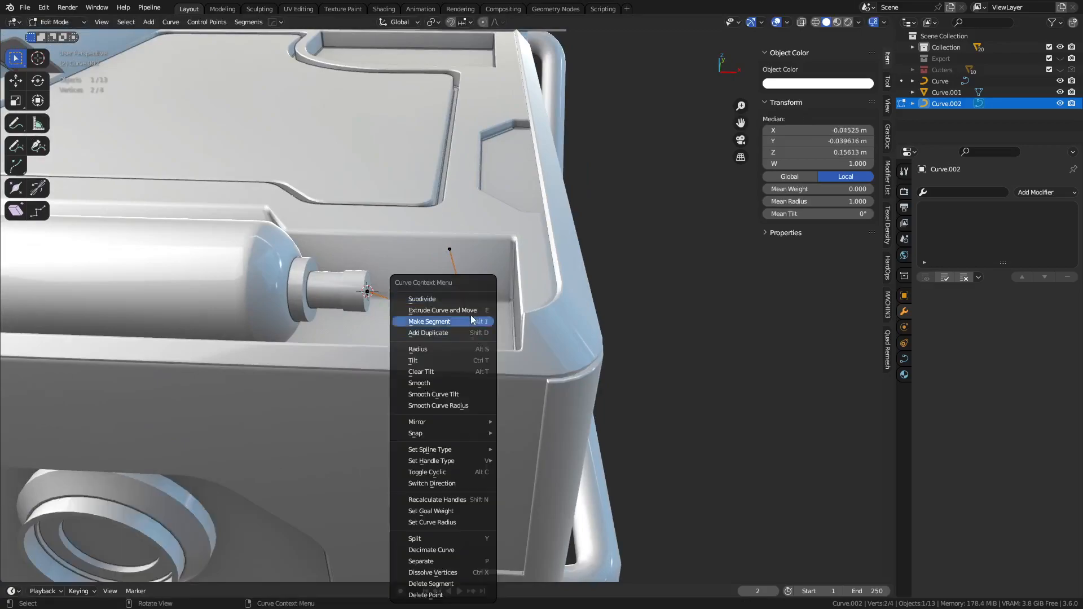
click(460, 301)
click(438, 326)
key(g)
click(413, 350)
Move the curve's far lower corner about -0.097 m in Y and split that corner with Blendulate.
middle_drag(461, 367, 383, 336)
key(g)
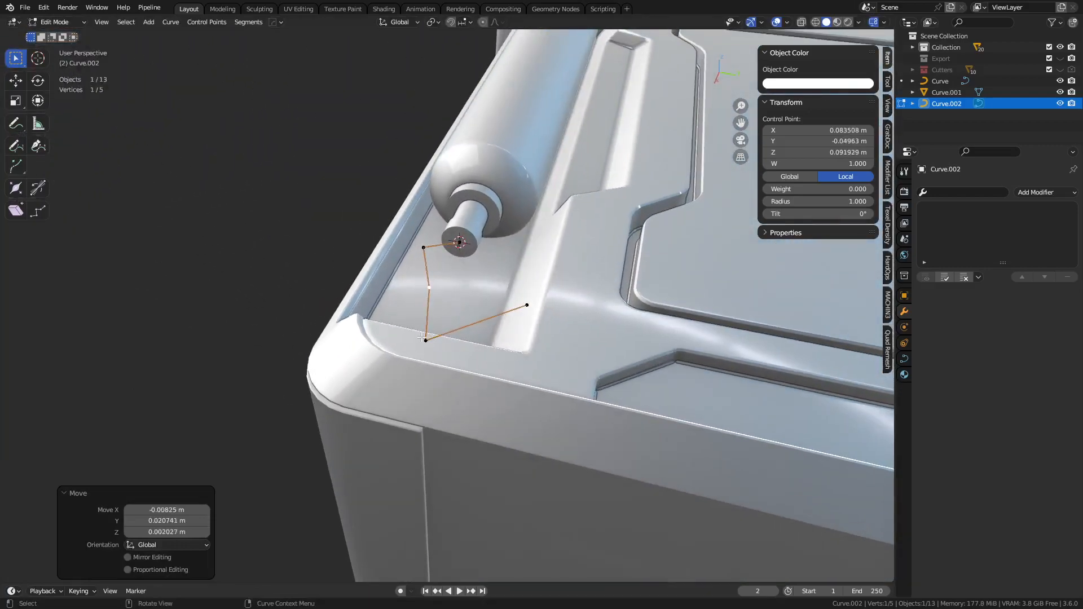
click(380, 333)
key(ctrl+b)
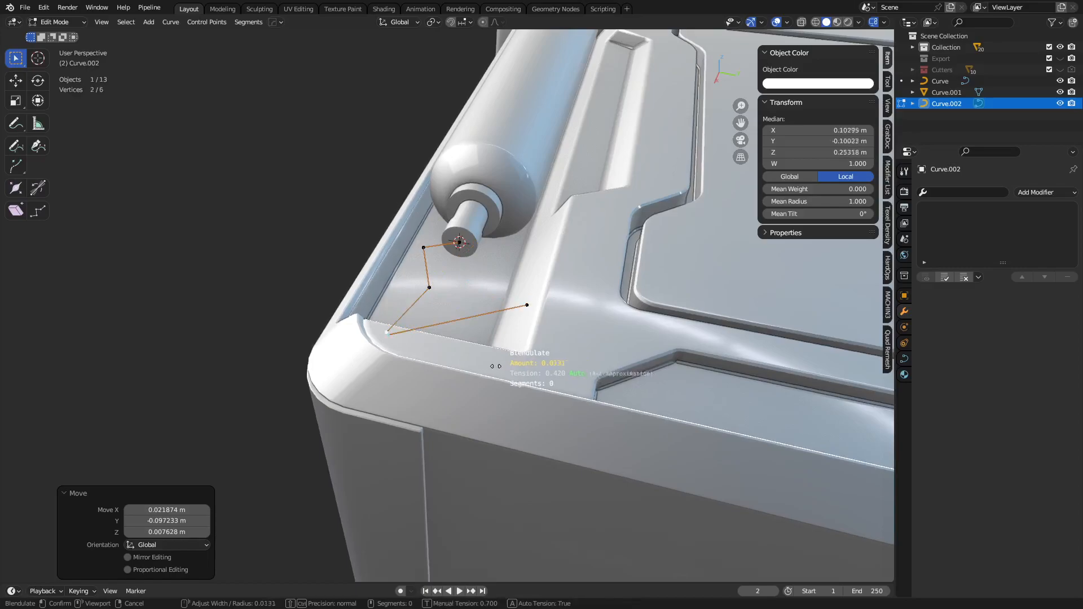
Try rounding the curve's middle corner with Blendulate at amount 0.03 and 6 segments, and undo it.
scroll(504, 317, up, 6)
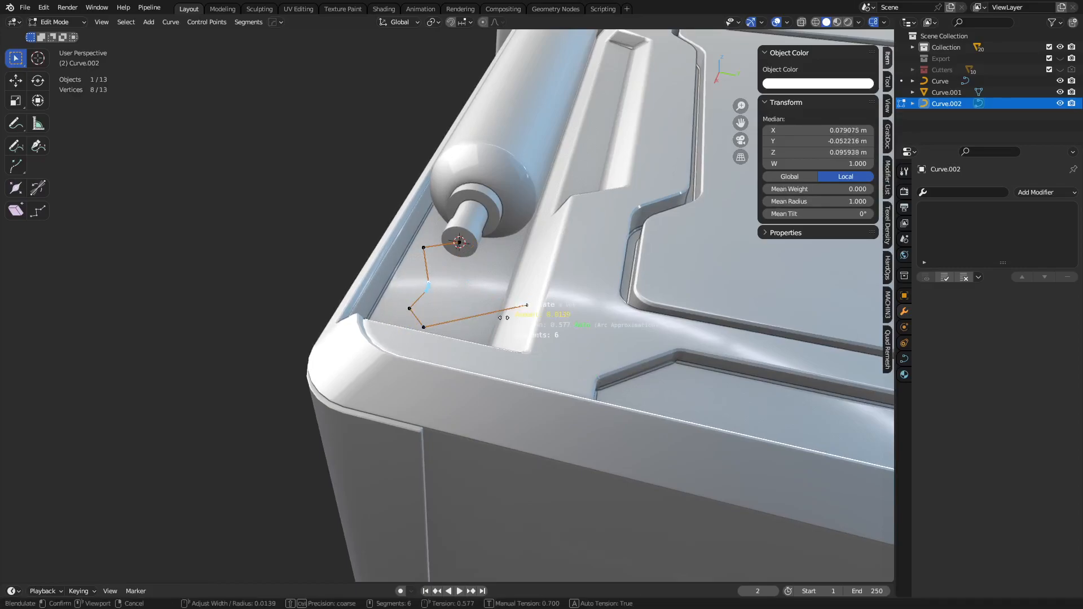
click(509, 318)
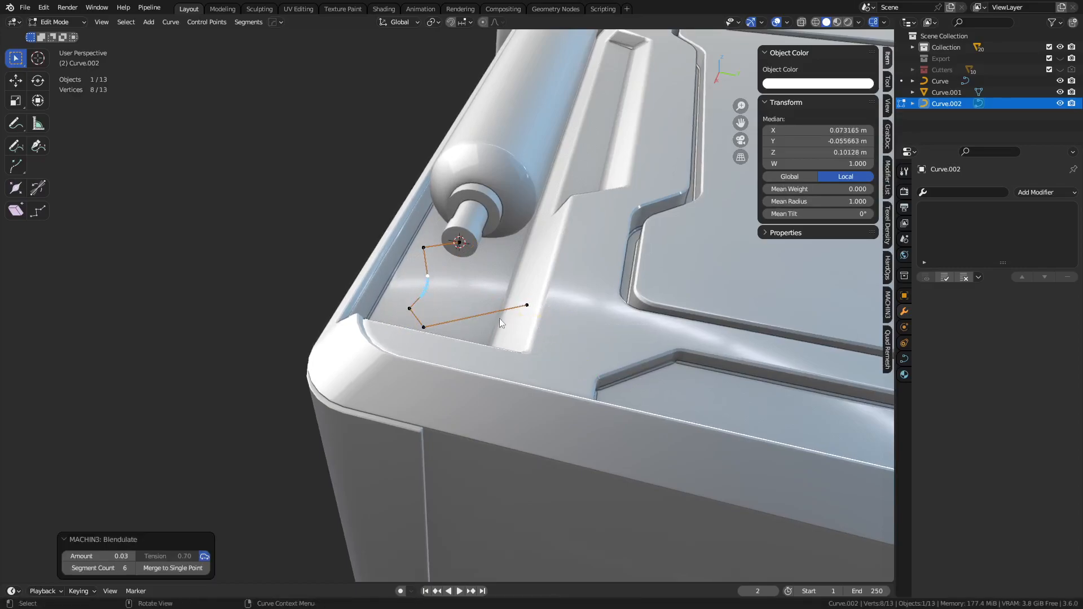
key(ctrl+z)
Blendulate the curve's middle corner and the corner nearest the tank nozzle.
key(ctrl+b)
click(537, 319)
key(ctrl+b)
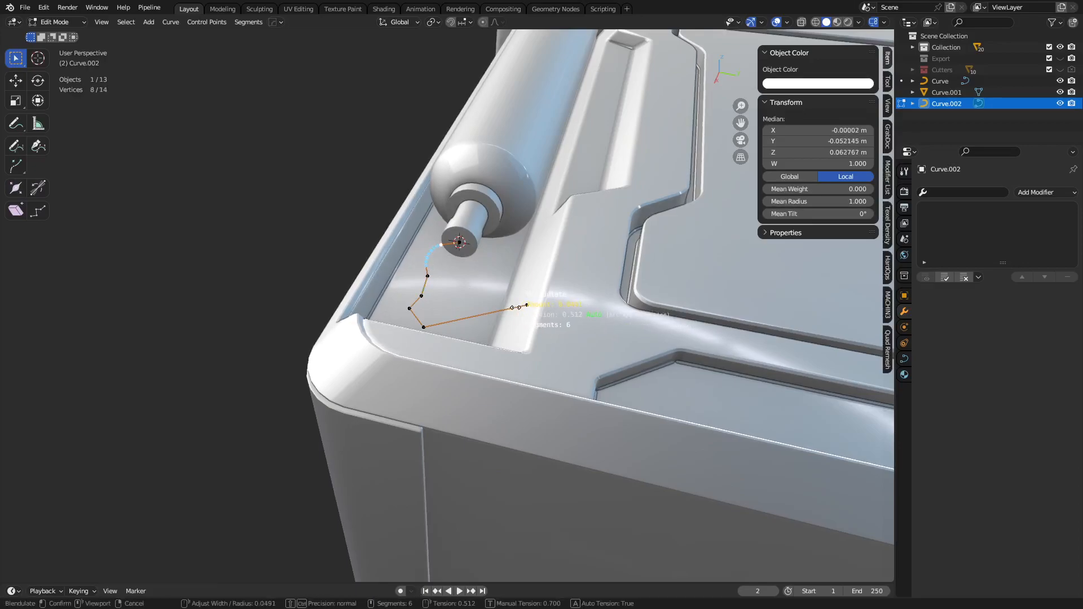
click(514, 307)
Blendulate the corner before the curve's free end by about 0.035 m with 0 segments.
middle_drag(513, 307, 492, 410)
drag(452, 319, 453, 320)
key(ctrl+b)
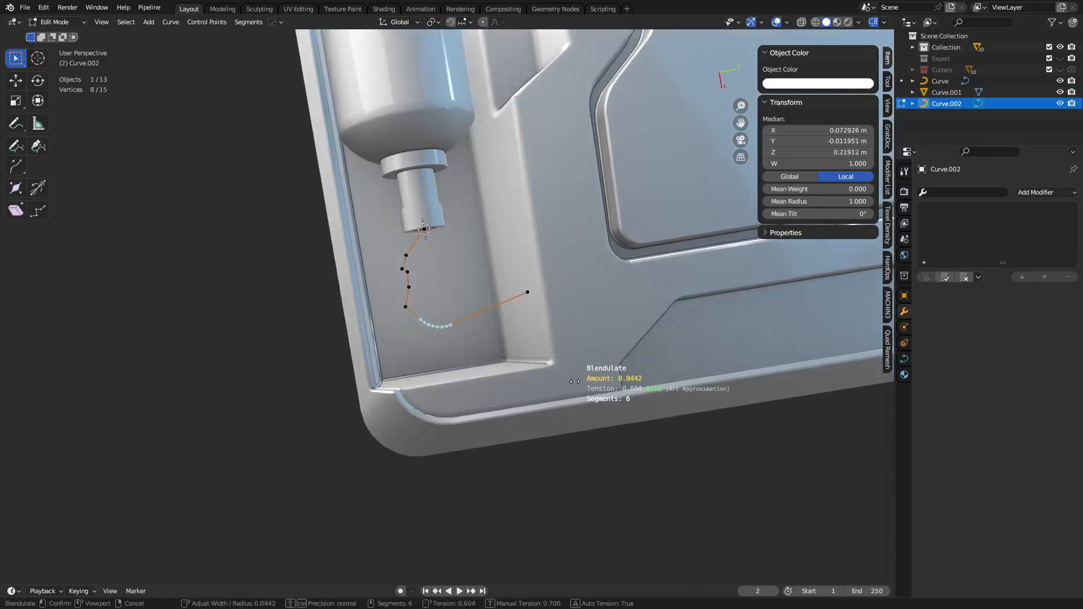
click(575, 381)
middle_drag(491, 367, 475, 331)
key(ctrl+b)
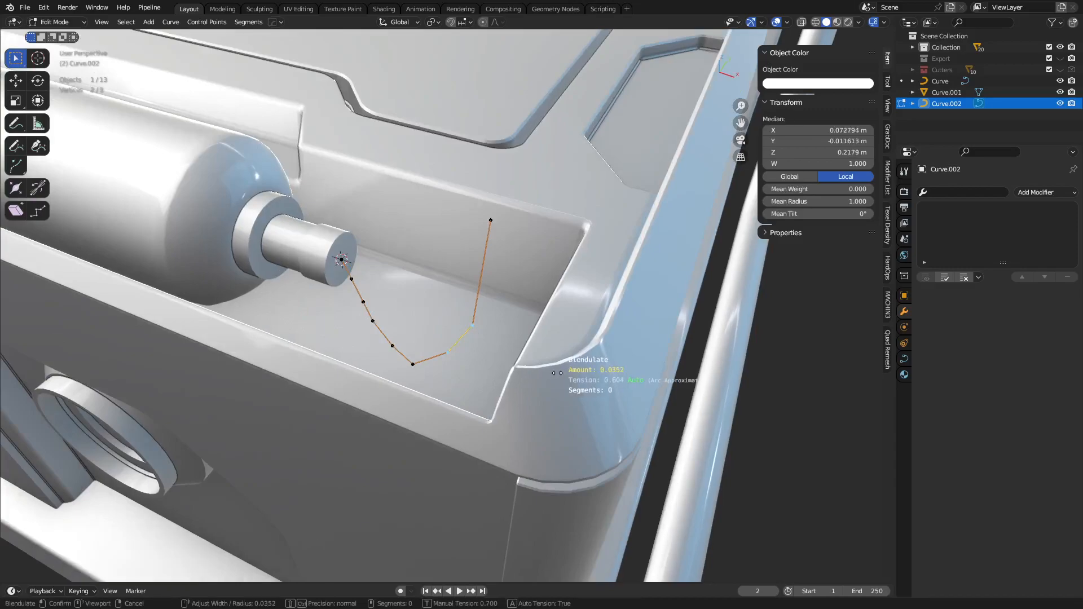
click(542, 369)
Reposition the curve's lower points near the recess's outer wall in top view.
middle_drag(440, 327, 472, 434)
drag(426, 394, 427, 348)
key(g)
click(477, 382)
key(g)
click(421, 380)
Reposition the curve points just beyond the tank nozzle, bringing the first bend in line with the nozzle's end.
drag(376, 373, 387, 361)
click(385, 359)
key(g)
click(369, 383)
click(367, 350)
key(g)
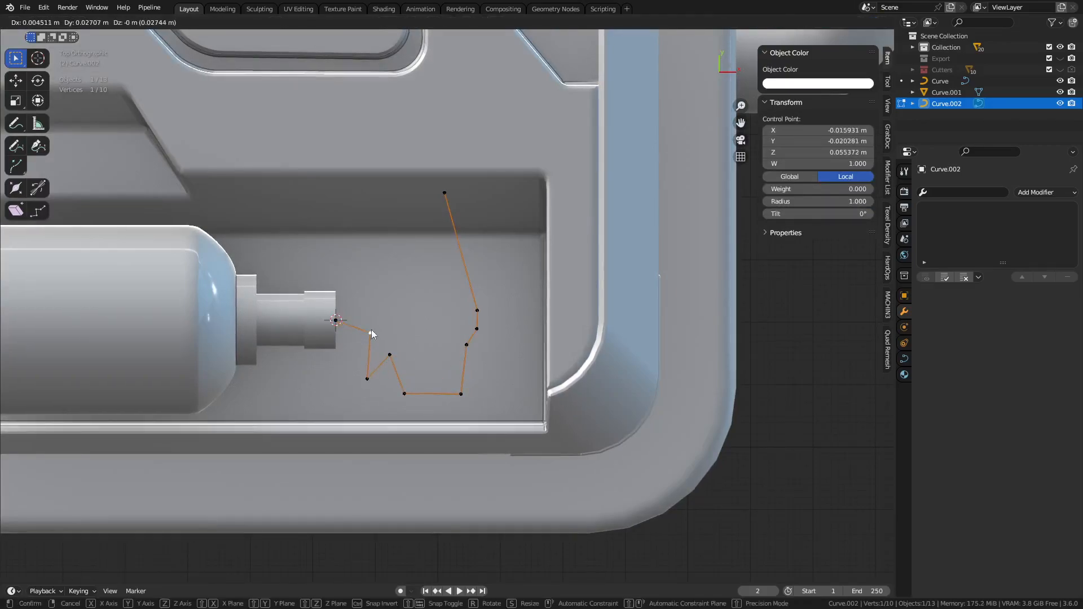
click(371, 329)
Rearrange the two middle points of the curve's descent from the nozzle so they no longer zigzag.
click(392, 356)
key(g)
click(428, 369)
click(368, 377)
key(g)
click(383, 365)
Shift the curve's lower bend point toward the outer wall and move the point before it back into the descent's line.
click(404, 391)
key(g)
click(420, 400)
click(423, 367)
key(g)
click(407, 376)
middle_drag(408, 376, 424, 395)
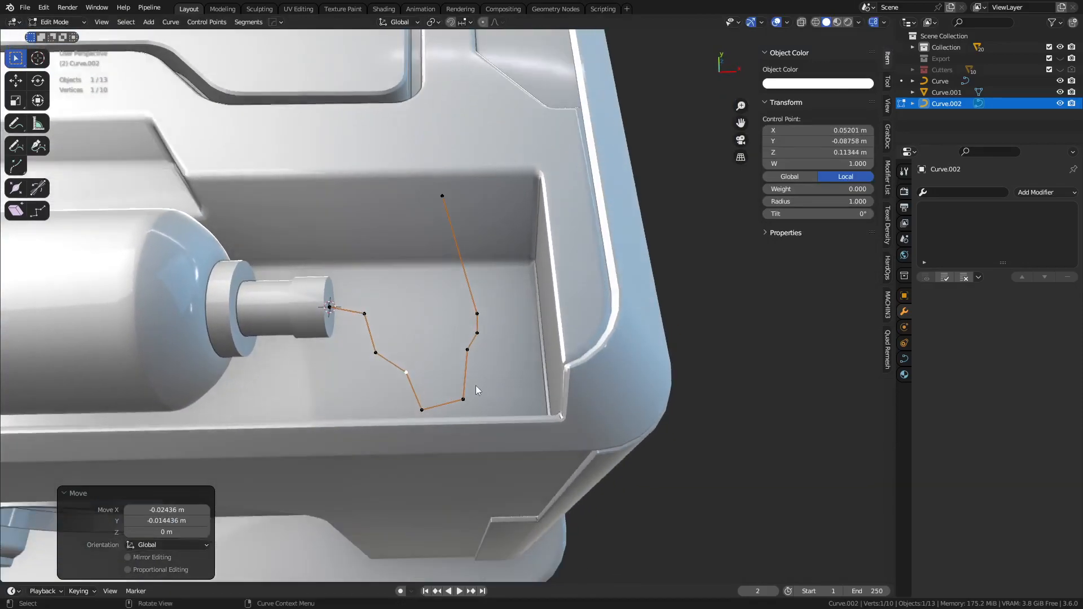
click(366, 314)
key(ctrl+b)
right_click(544, 375)
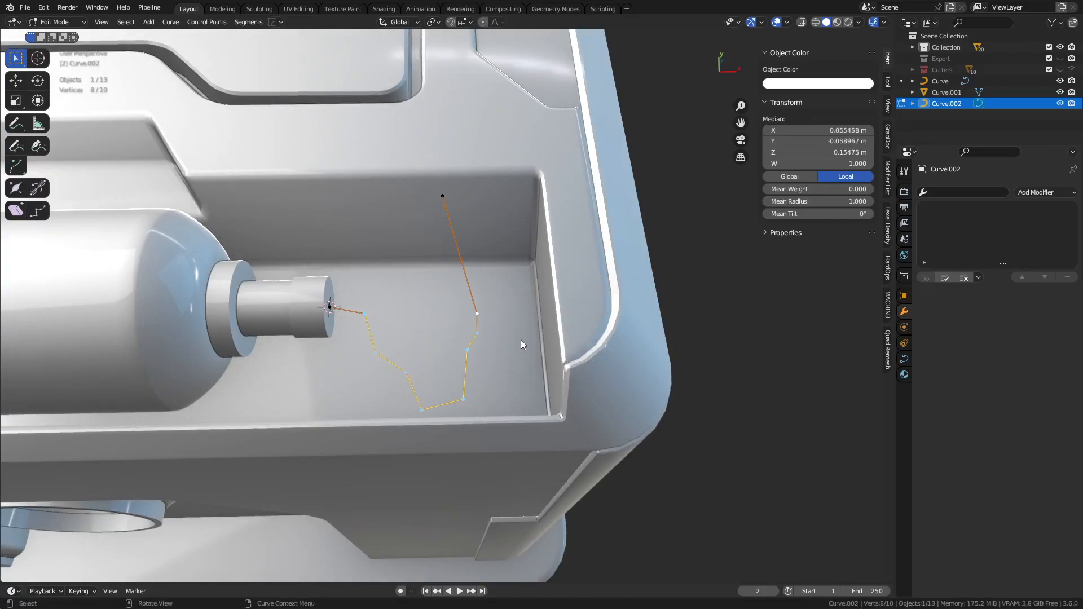
Dissolve the four extra points between the curve's main bends, leaving six control points.
click(376, 353)
shift+click(477, 333)
key(ctrl+x)
click(404, 369)
key(ctrl+x)
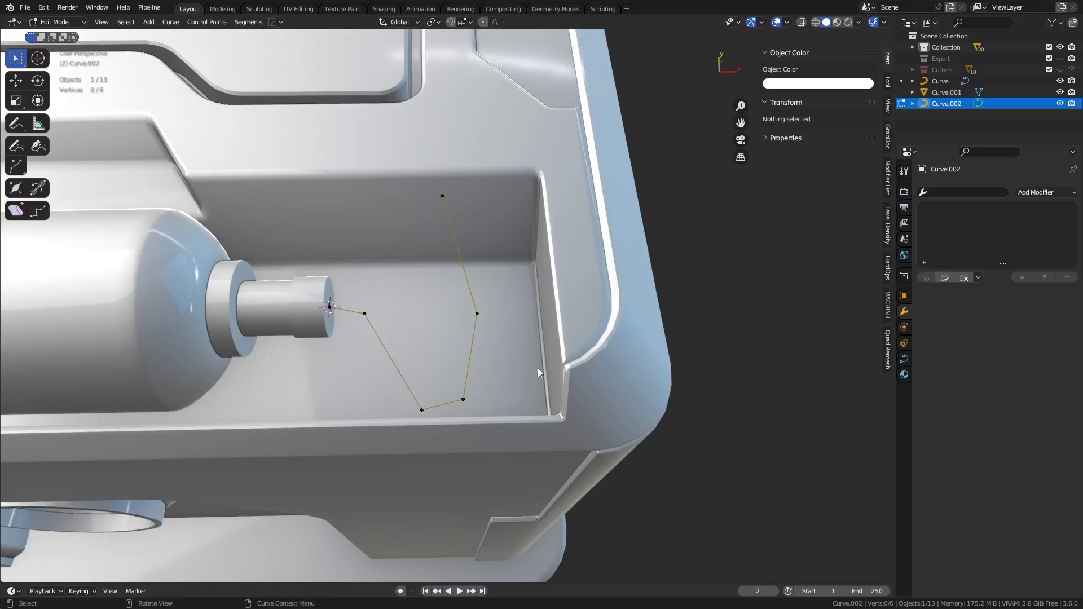
Convert all of the curve's points to the Bezier spline type and set their handles to Automatic.
key(a)
right_click(549, 355)
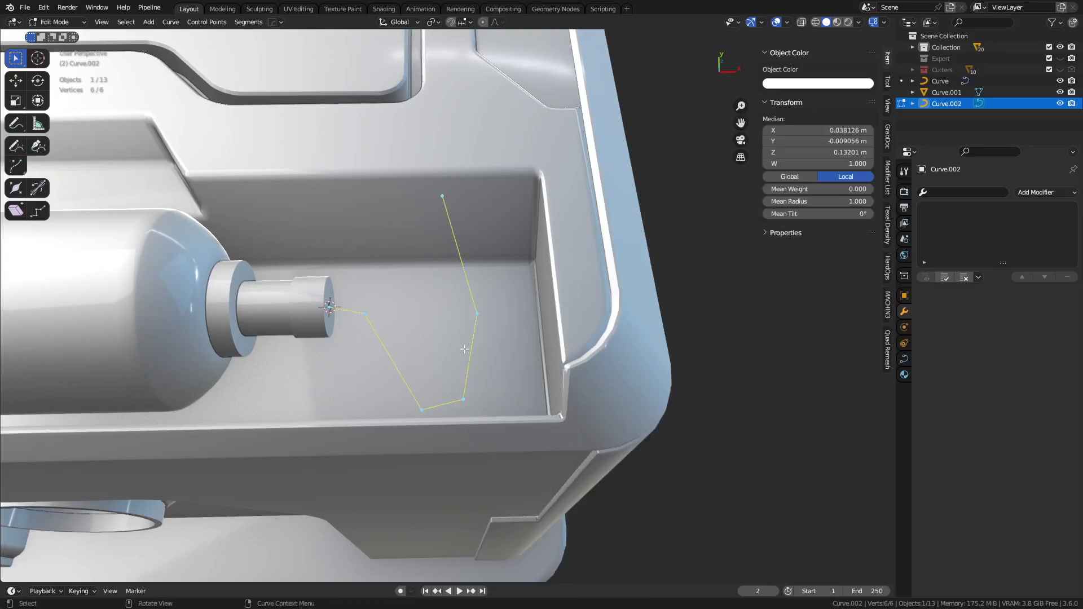
key(Tab)
key(a)
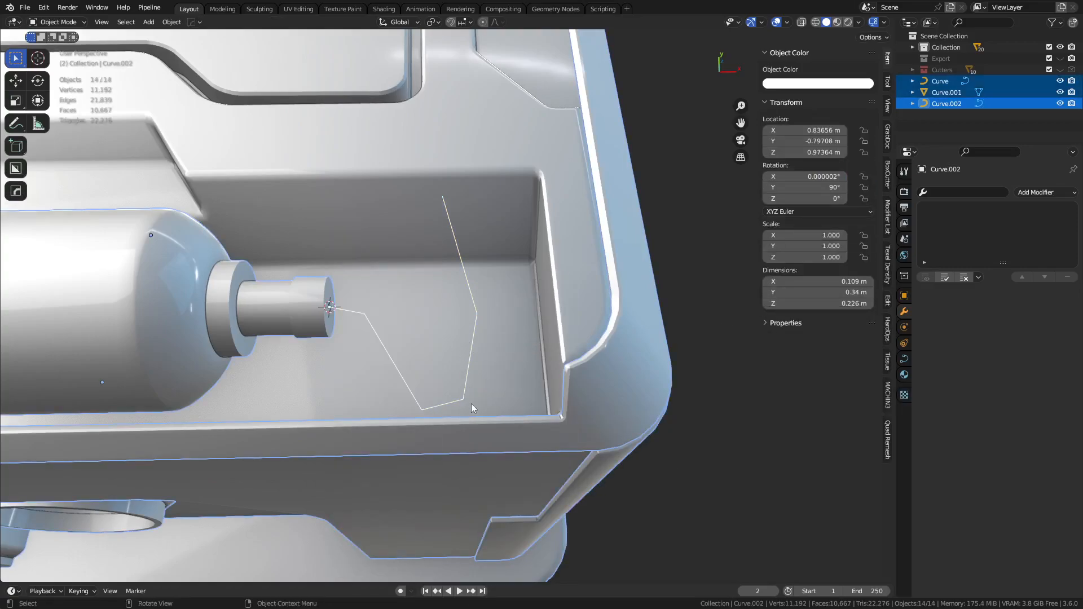
click(442, 405)
key(Tab)
click(501, 406)
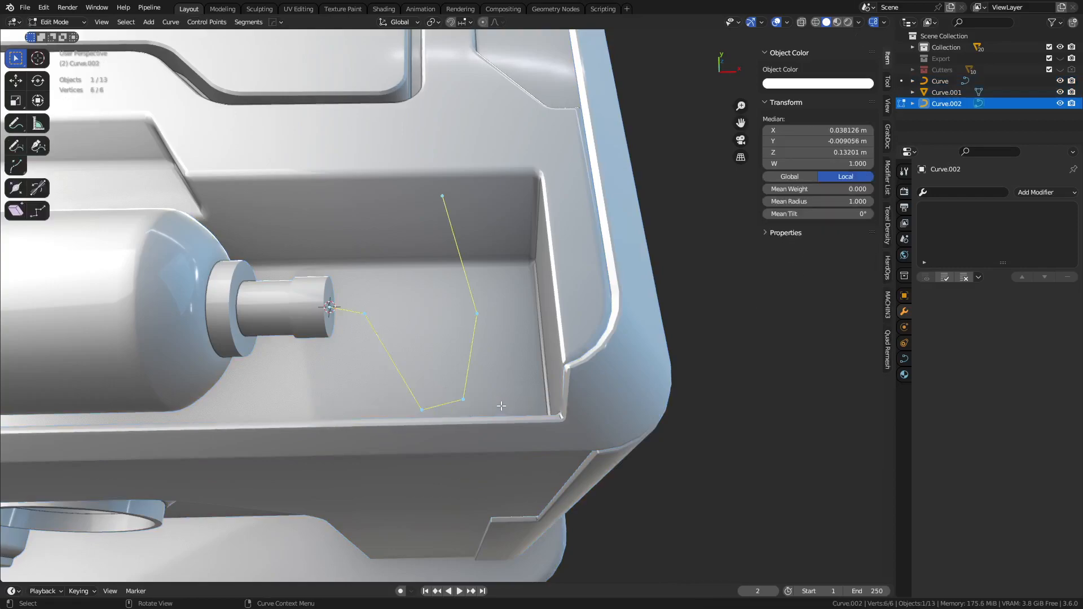
click(171, 22)
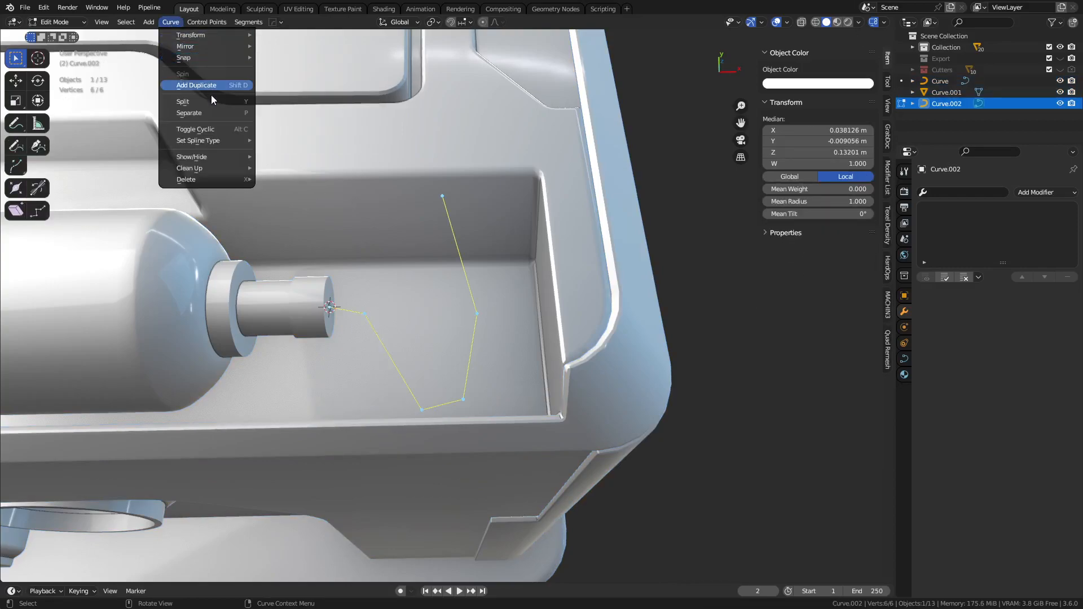
mouse_move(214, 142)
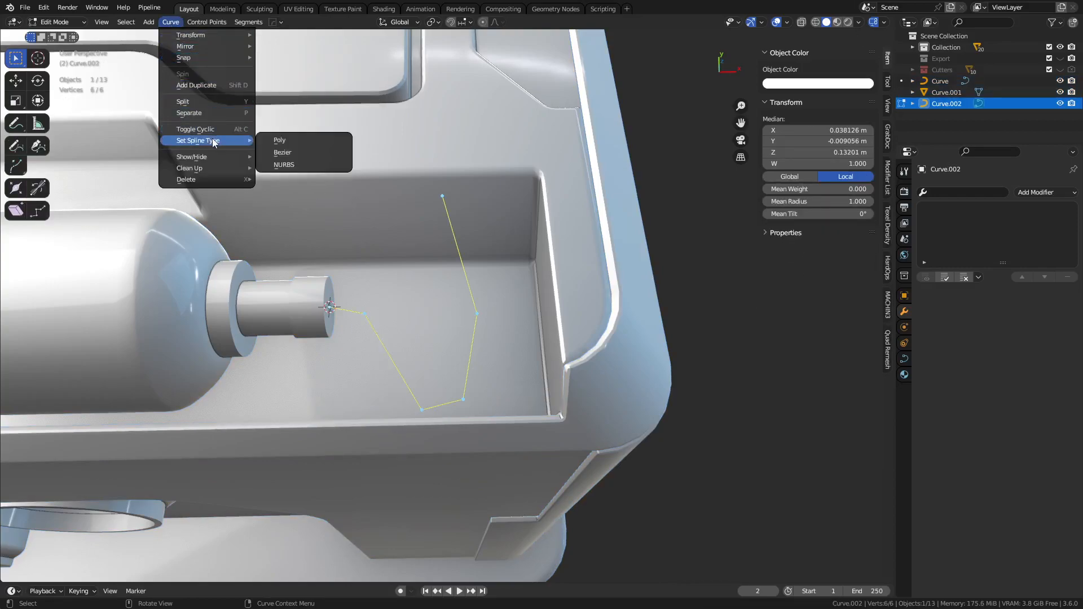
click(301, 154)
key(v)
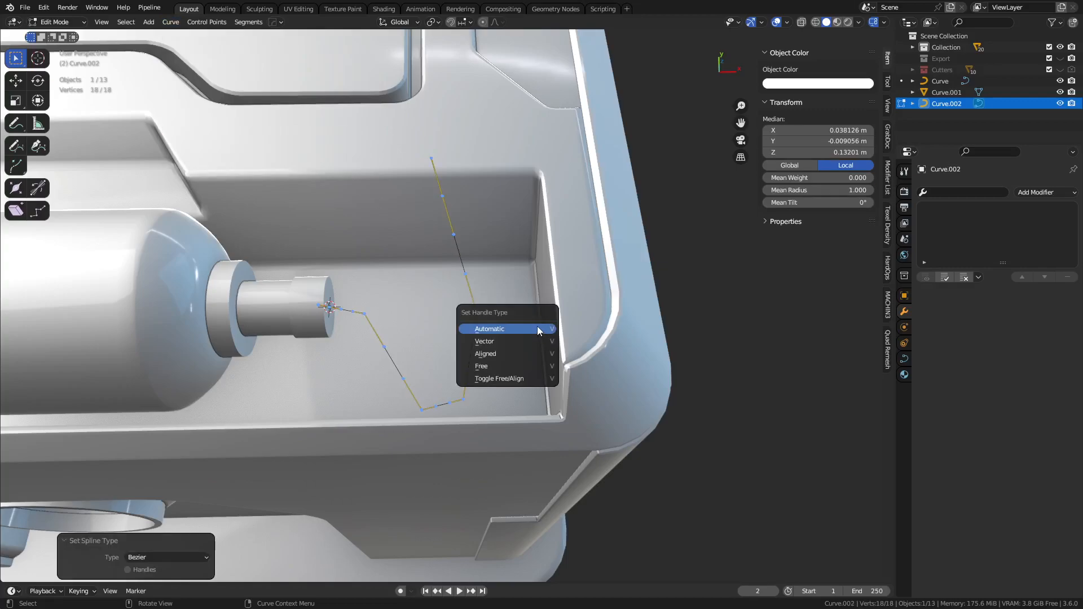
click(537, 328)
Give the curve a round depth of about 0.03 m to form a hose, and fine-tune the thickness.
middle_drag(488, 357, 518, 299)
key(ctrl+Tab)
click(427, 352)
key(ctrl+Tab)
click(564, 311)
key(y)
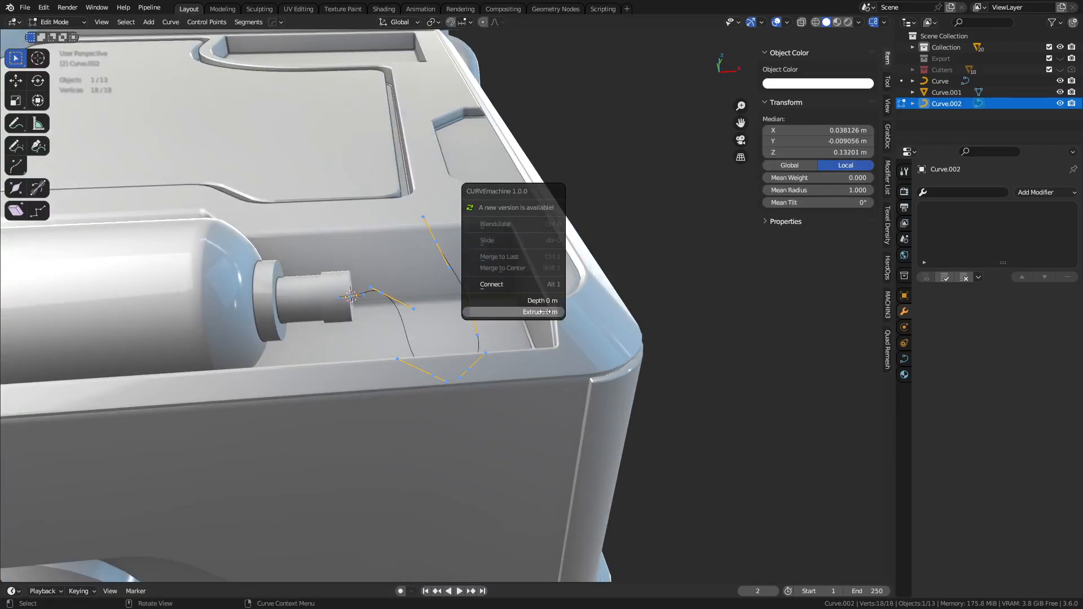
drag(533, 301, 550, 301)
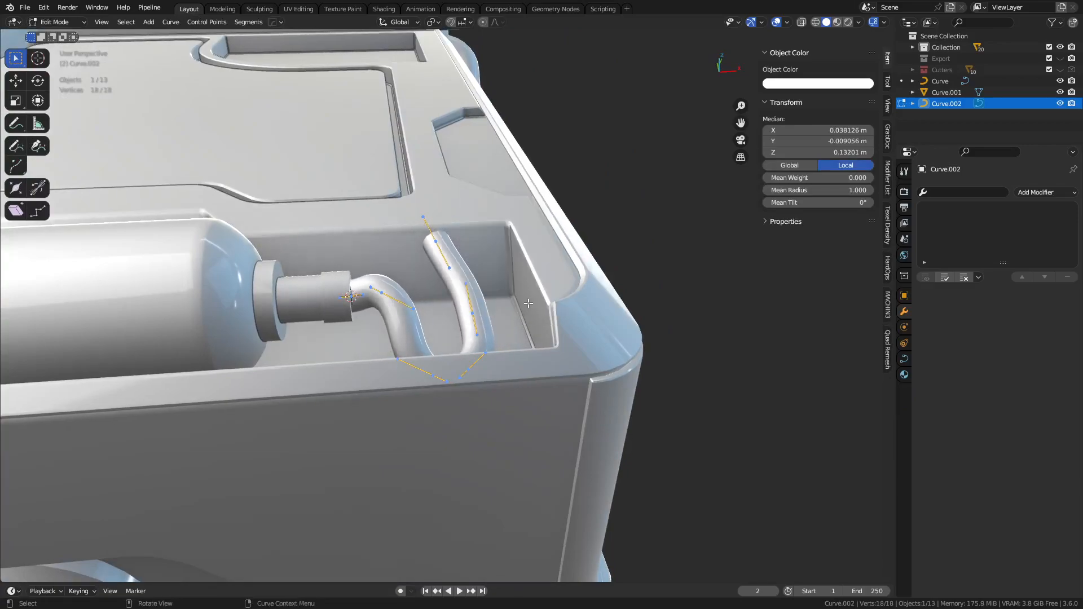
key(y)
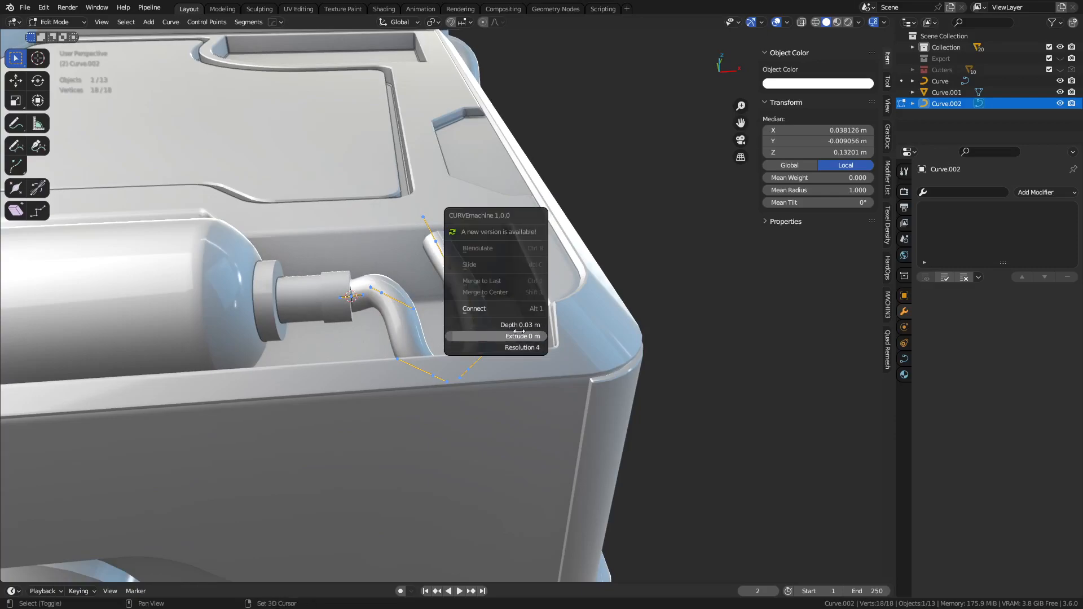
shift+drag(518, 325, 518, 327)
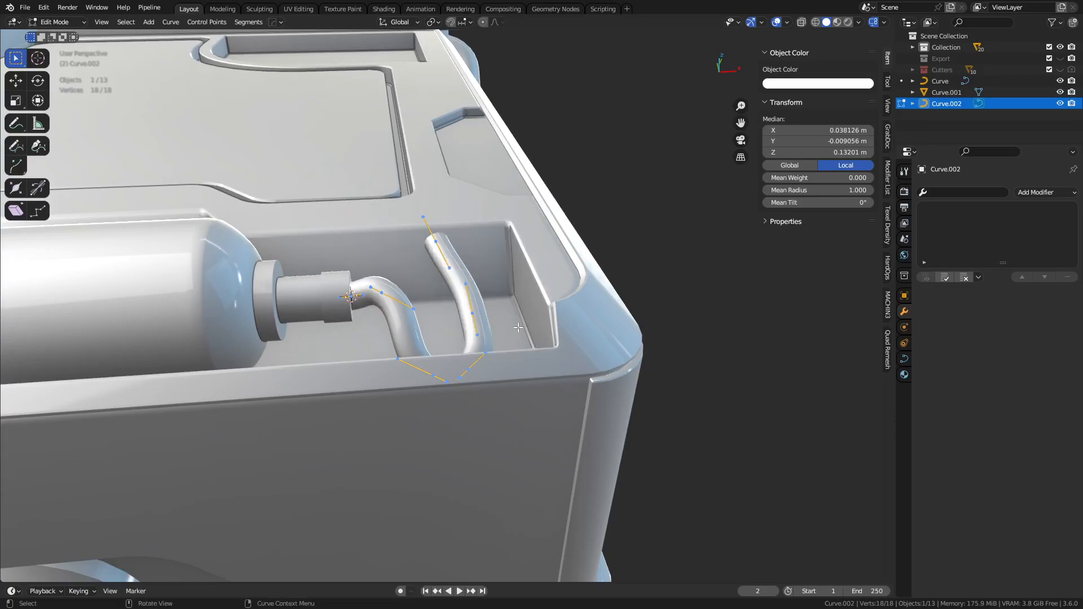
In right view, move the hose's free end point down and farther toward the recess's inner wall, and rotate its handles.
middle_drag(510, 322, 457, 340)
key(alt+a)
middle_drag(554, 266, 523, 239)
click(563, 249)
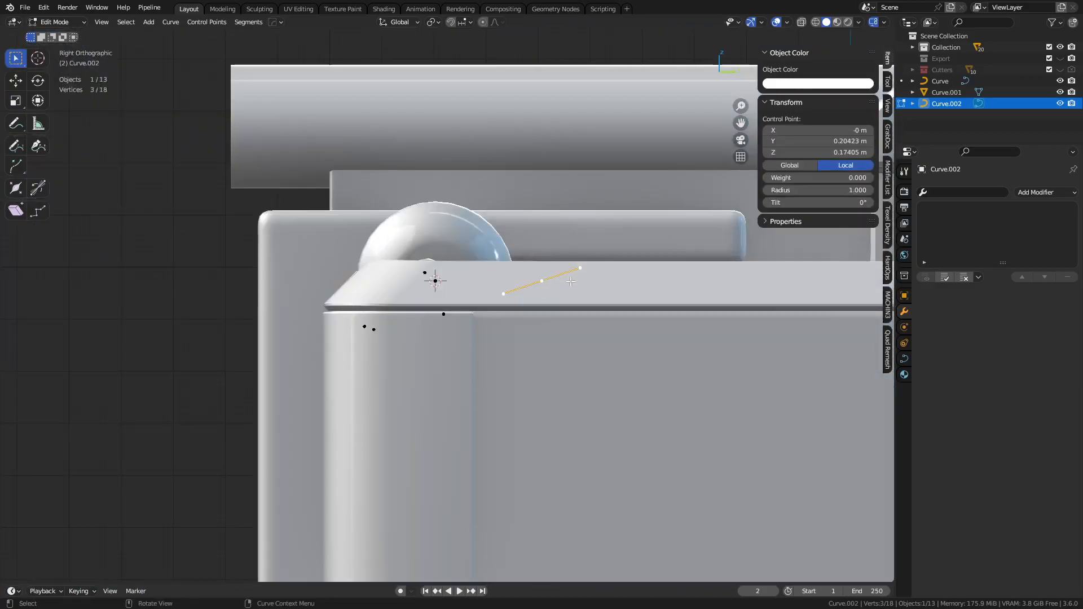
key(g)
click(599, 321)
key(r)
click(598, 321)
Move the two control points at the hose's lower bend horizontally with global Z locked to round out the bend.
middle_drag(597, 322, 467, 385)
click(454, 385)
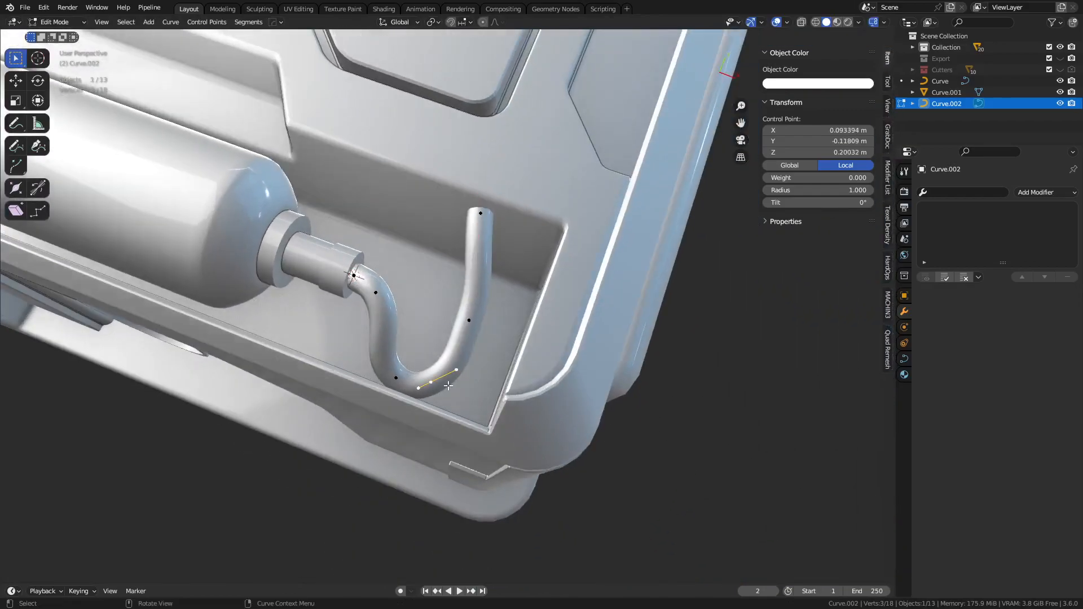
key(g)
key(shift+z)
click(479, 377)
click(396, 377)
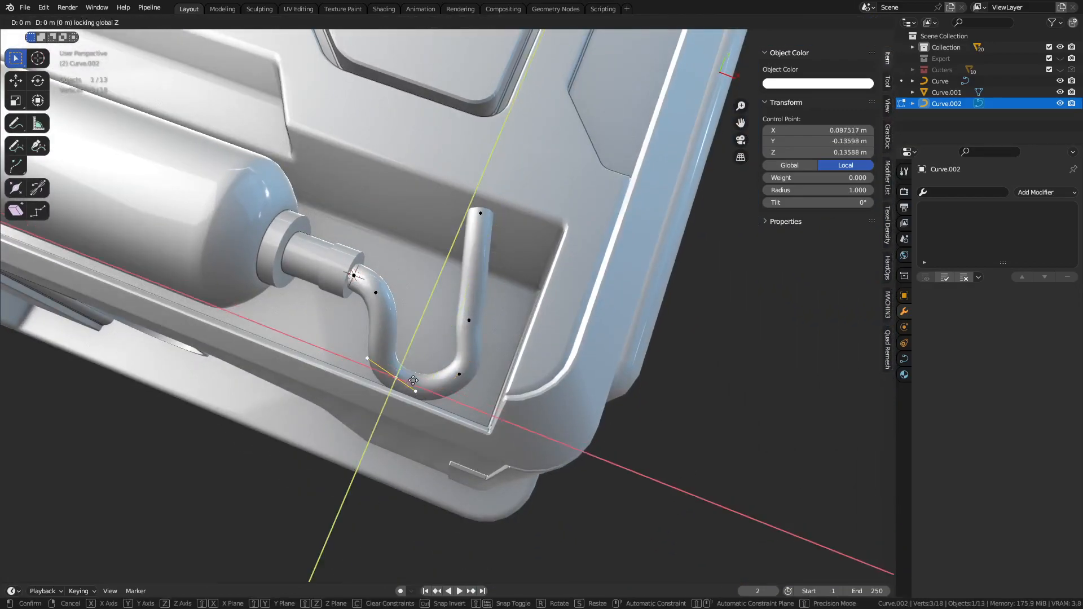
key(g)
key(shift+z)
click(412, 361)
Move the control point between the lower bend and the free end horizontally toward the recess's end wall, with global Z locked.
click(468, 320)
key(g)
key(shift+z)
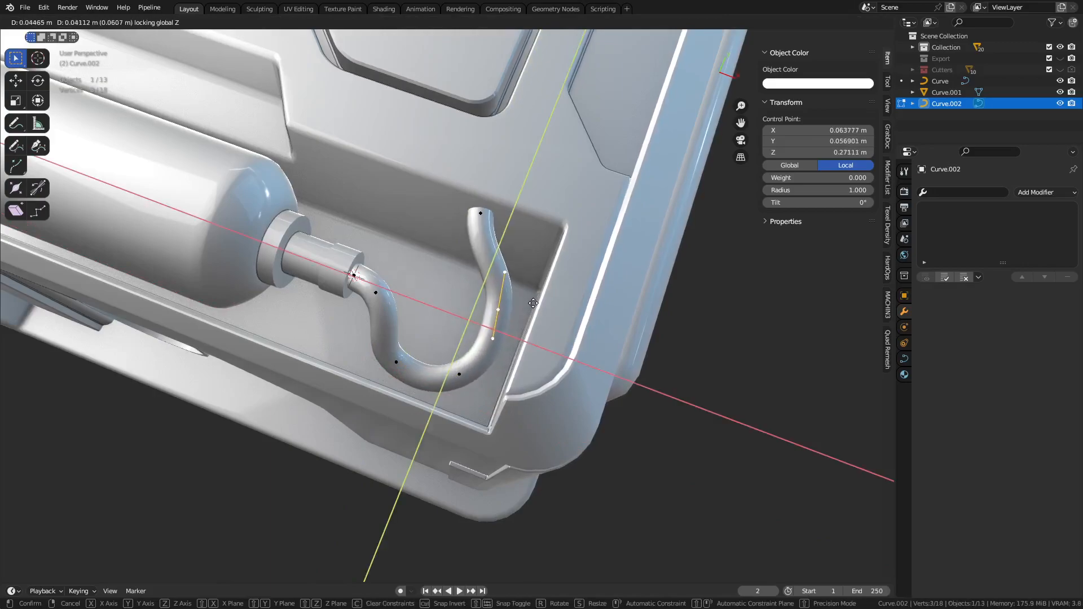
click(527, 303)
key(Tab)
key(alt+a)
Lower the hose's free end point slightly along the global Z axis.
middle_drag(493, 340, 493, 295)
key(Tab)
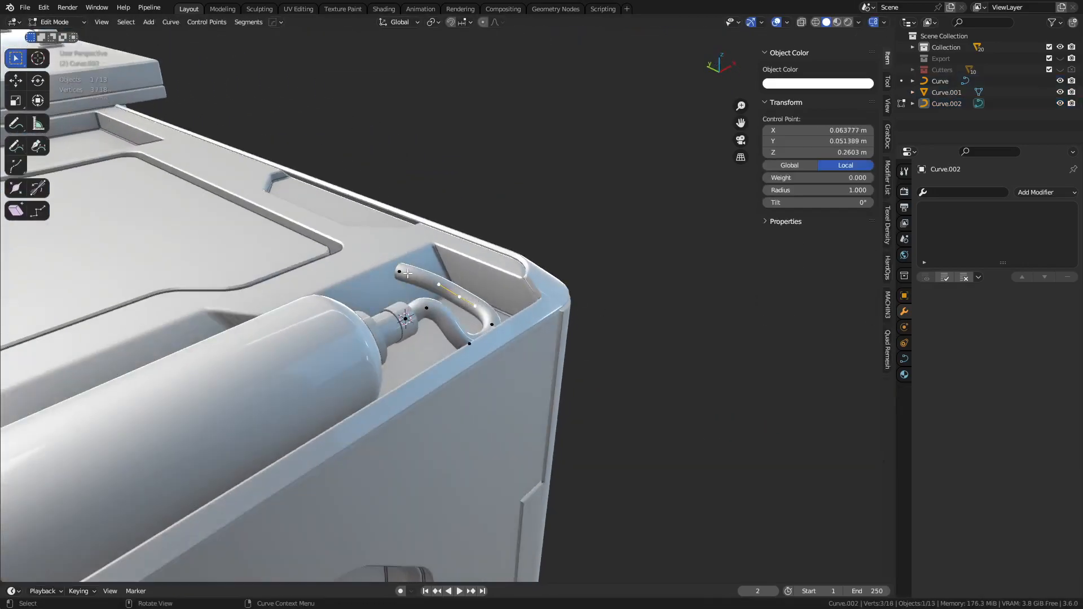
key(g)
key(z)
click(524, 279)
key(Tab)
key(alt+a)
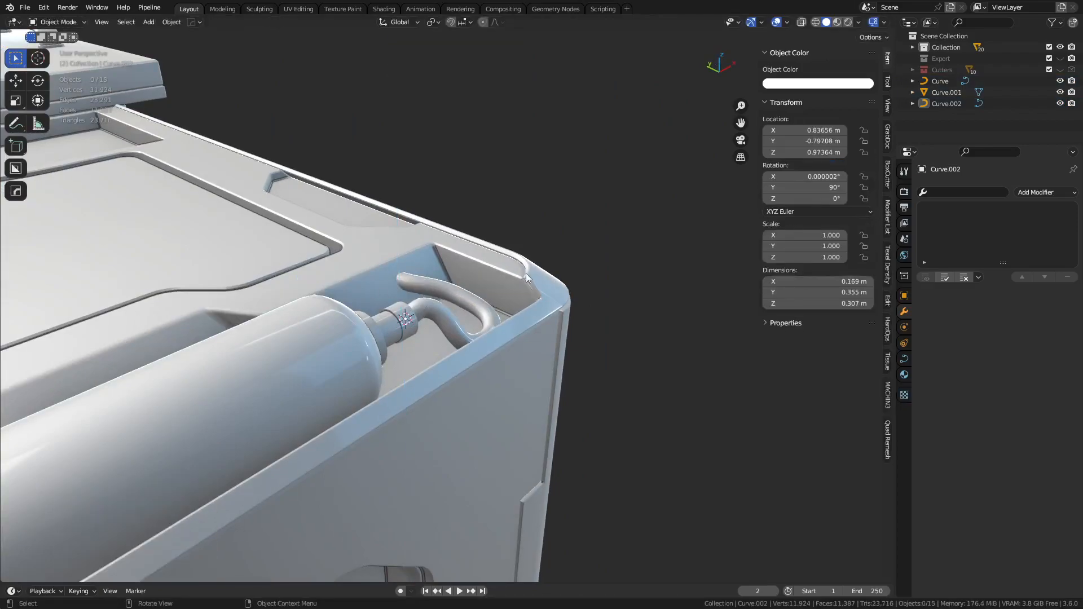
Convert the hose curve to a mesh.
middle_drag(526, 277, 473, 294)
right_click(474, 292)
mouse_move(467, 319)
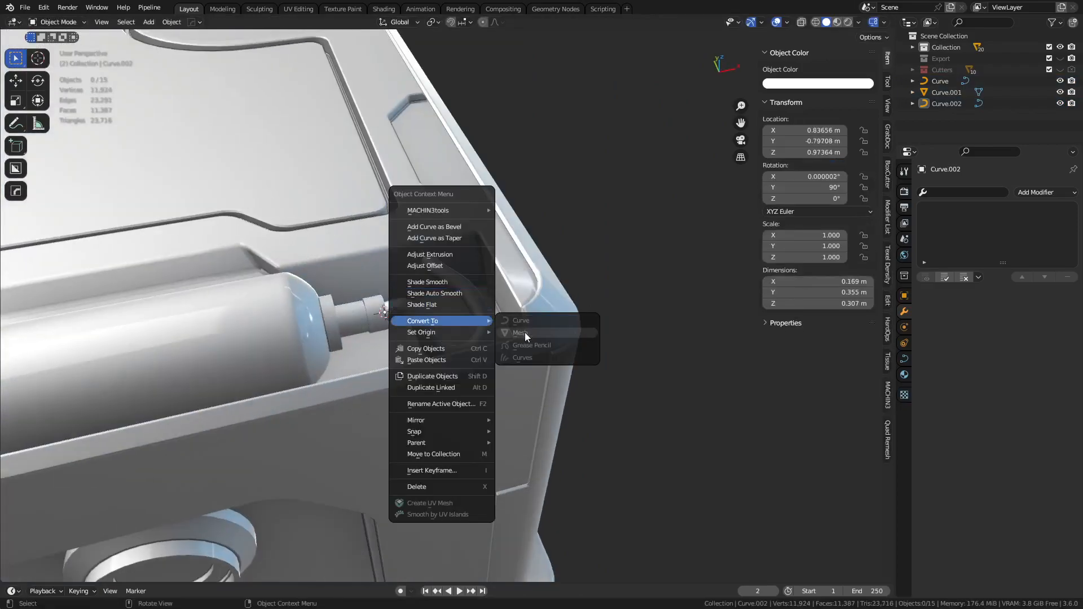
click(429, 293)
click(424, 323)
right_click(424, 322)
mouse_move(420, 350)
click(477, 363)
Rotate the edge loop at the hose mesh's free end by -16.8° about global Z, using Smooth proportional editing at size 0.18.
shift+middle_drag(451, 250, 496, 393)
scroll(450, 290, up, 4)
key(ctrl+Tab)
click(491, 315)
key(alt+z)
key(alt+z)
scroll(496, 356, up, 2)
key(alt+z)
key(2)
alt+click(442, 371)
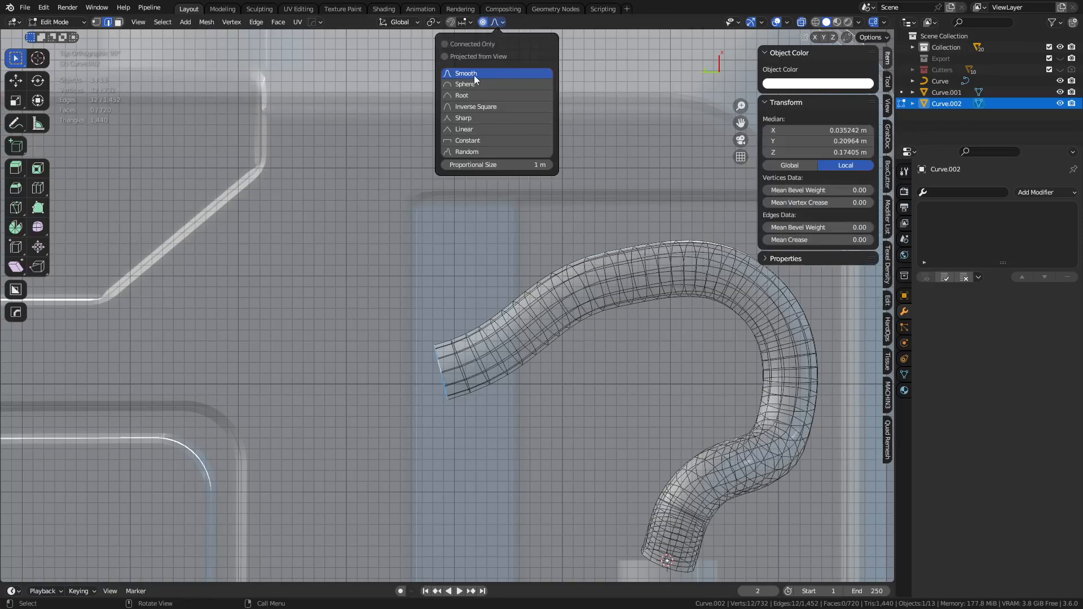
key(g)
key(y)
right_click(621, 438)
key(r)
key(y)
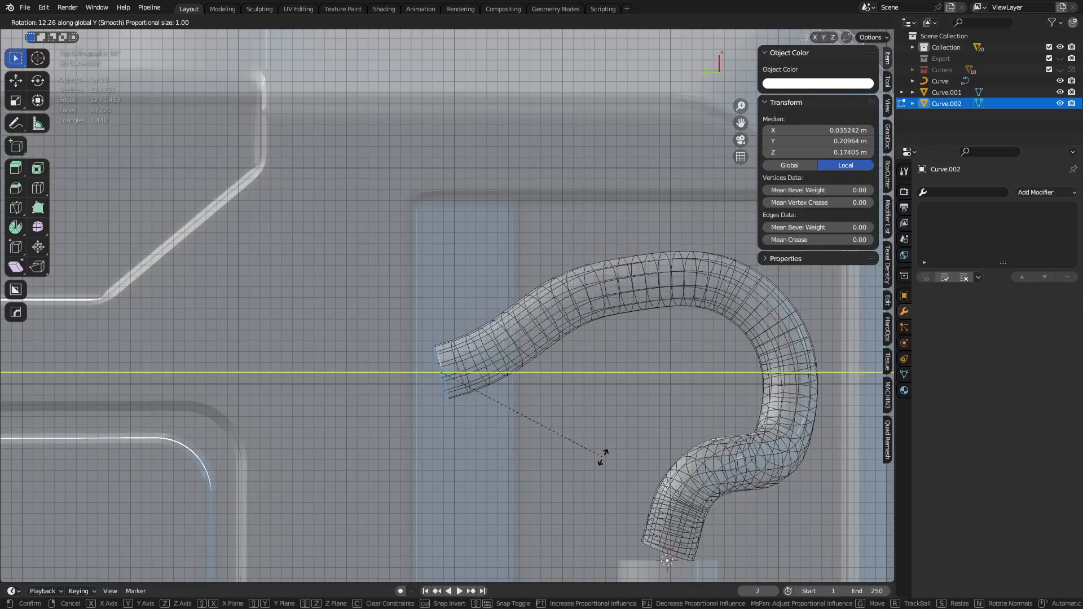
scroll(604, 456, up, 20)
scroll(644, 442, down, 6)
key(z)
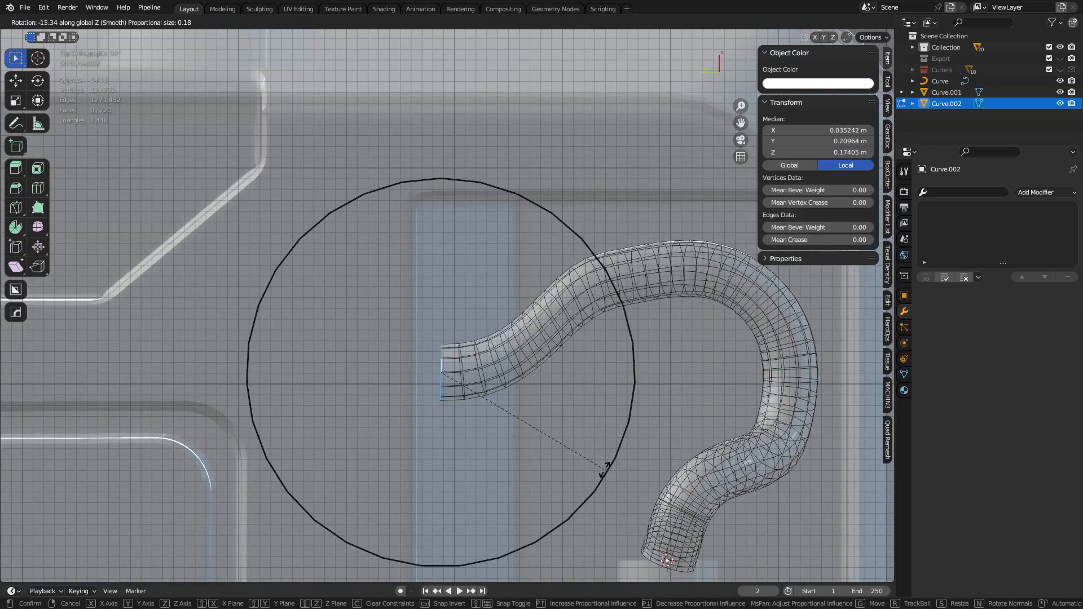
click(602, 473)
Shift the hose's free end loop about -0.038 m along Y with proportional editing to pull it out of the recess wall.
middle_drag(564, 448, 514, 357)
key(g)
key(x)
key(y)
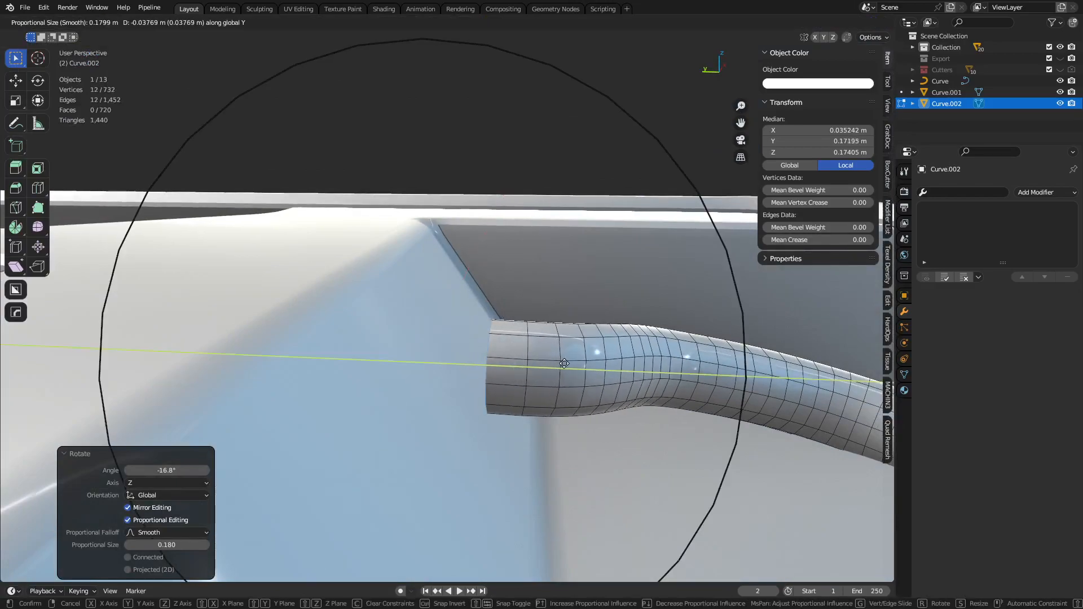
click(548, 370)
alt+click(487, 370)
middle_drag(581, 402, 538, 429)
key(e)
key(z)
right_click(608, 453)
key(shift+space)
right_click(540, 424)
key(ctrl+z)
Extrude the hose's free end loop and scale it outward by 1.567 to start a flange.
key(shift+space)
click(616, 415)
key(s)
key(x)
right_click(525, 420)
key(s)
click(614, 307)
Extrude the flange rim 0.03892 m along Y, flatten the new end loop and push it deeper into the wall.
key(e)
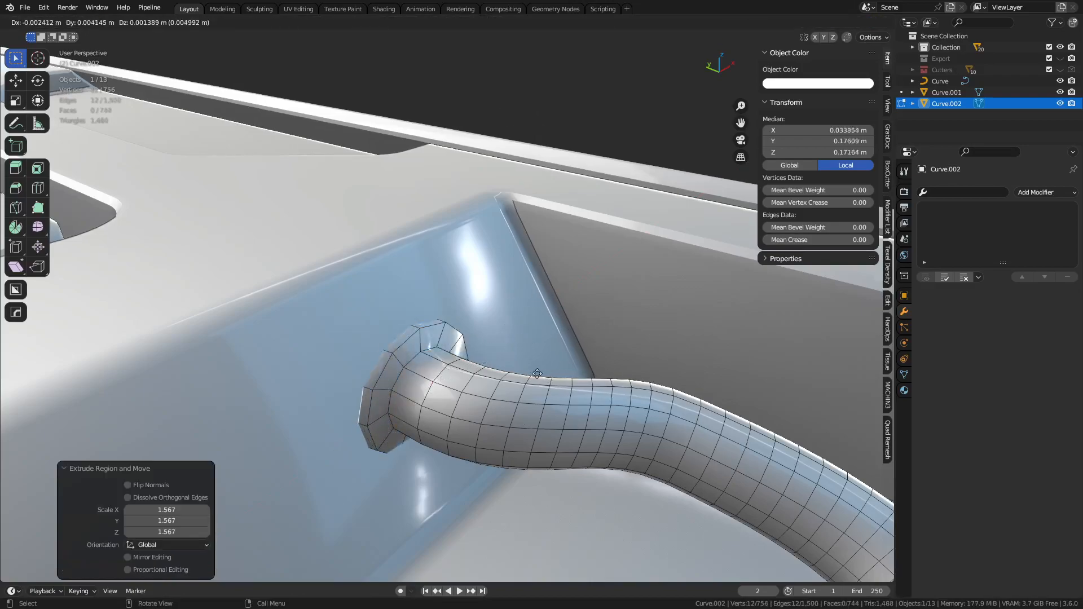
key(y)
click(502, 361)
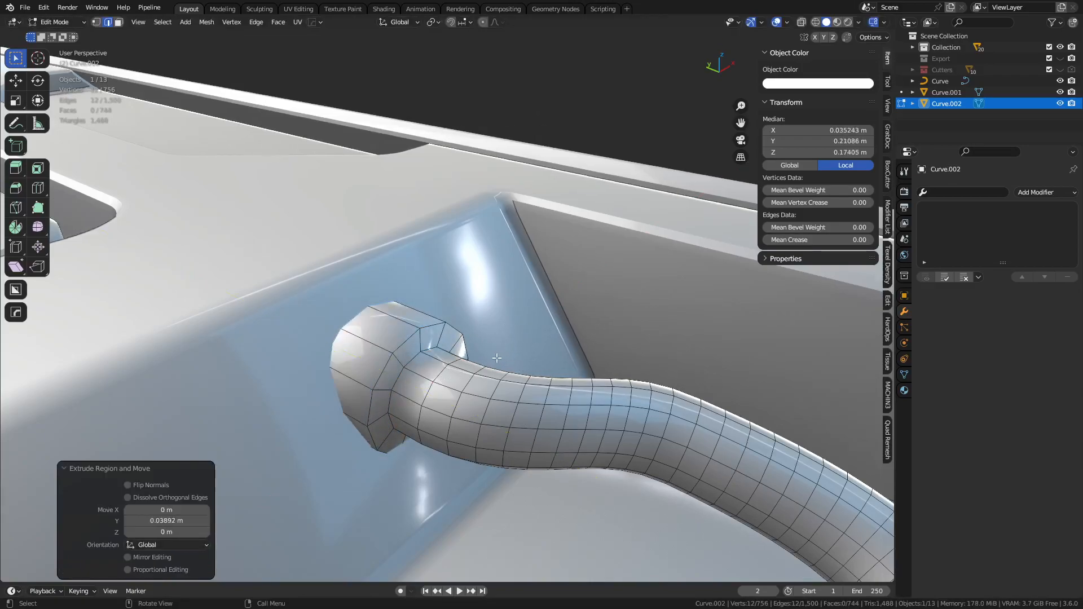
key(KP_7)
key(alt+z)
shift+middle_drag(550, 437, 516, 409)
key(g)
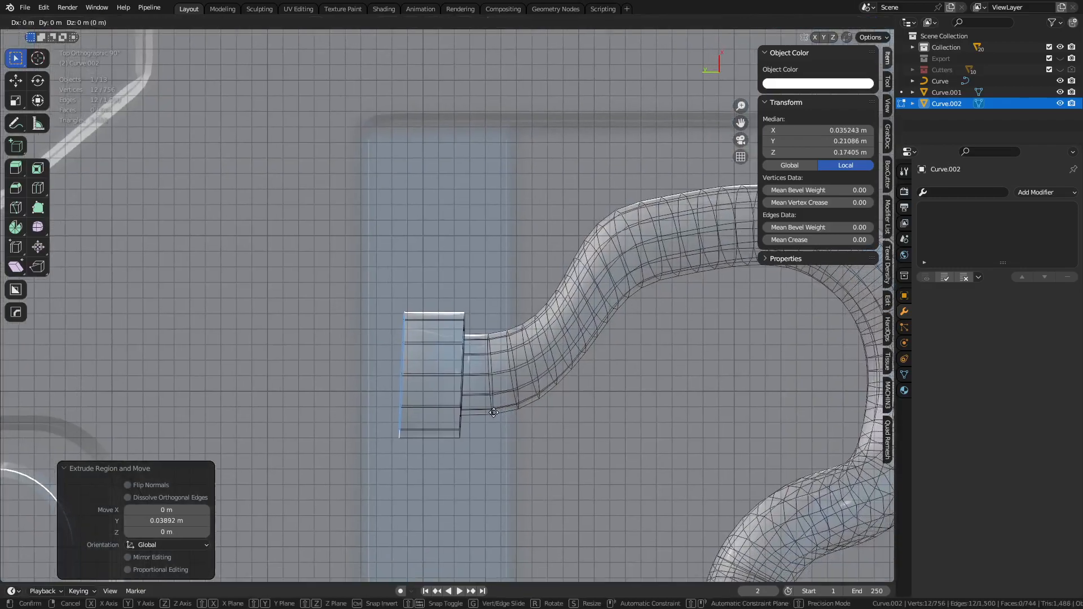
key(y)
click(487, 414)
Align the two front loops of the flange flat on local Y with the Max type and move them slightly away from the wall.
key(alt+a)
click(443, 414)
key(1)
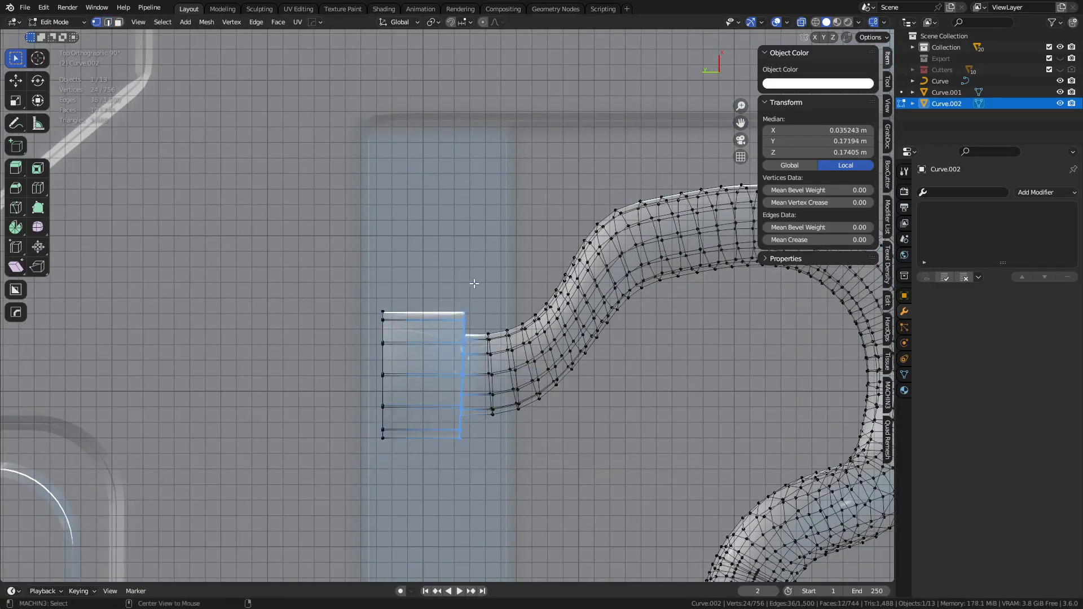
drag(475, 284, 477, 284)
key(alt+a)
click(443, 324)
shift+middle_drag(561, 373, 508, 350)
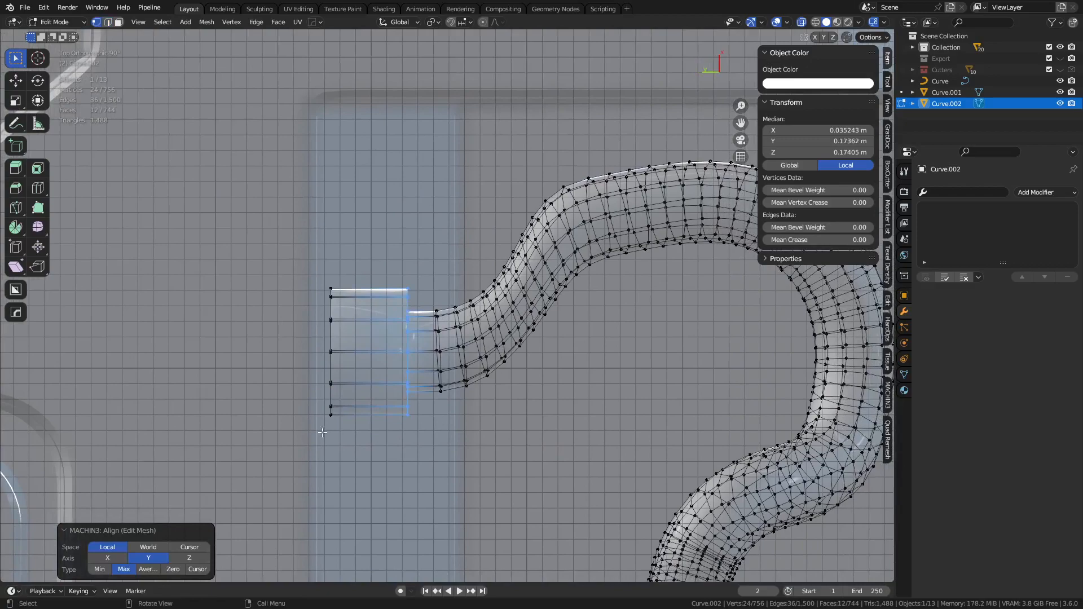
drag(424, 259, 424, 259)
key(g)
key(y)
click(430, 261)
Bevel the flange's outer front edge loop with a width of 0.00353 m and one segment.
middle_drag(430, 261, 509, 321)
key(Tab)
key(Tab)
key(2)
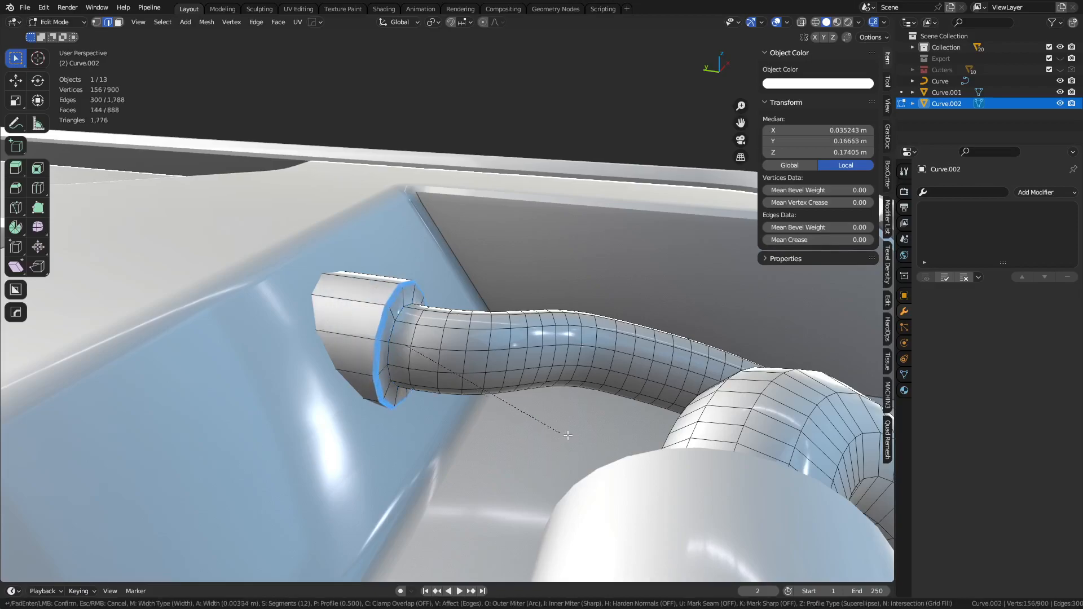
click(433, 394)
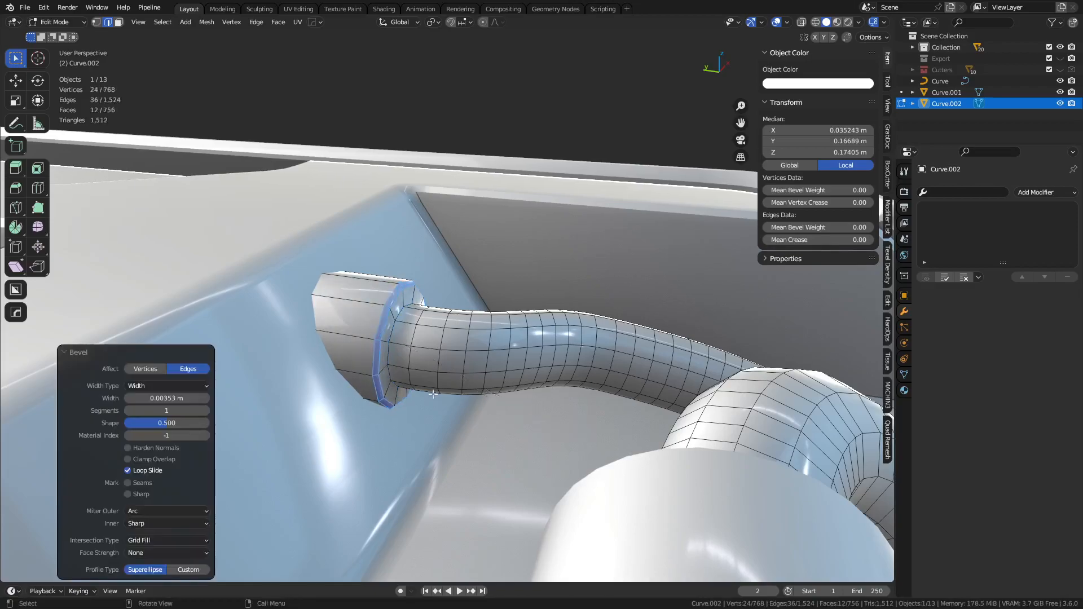
Try a centred loop cut around the flange's front face.
click(382, 368)
scroll(433, 372, up, 4)
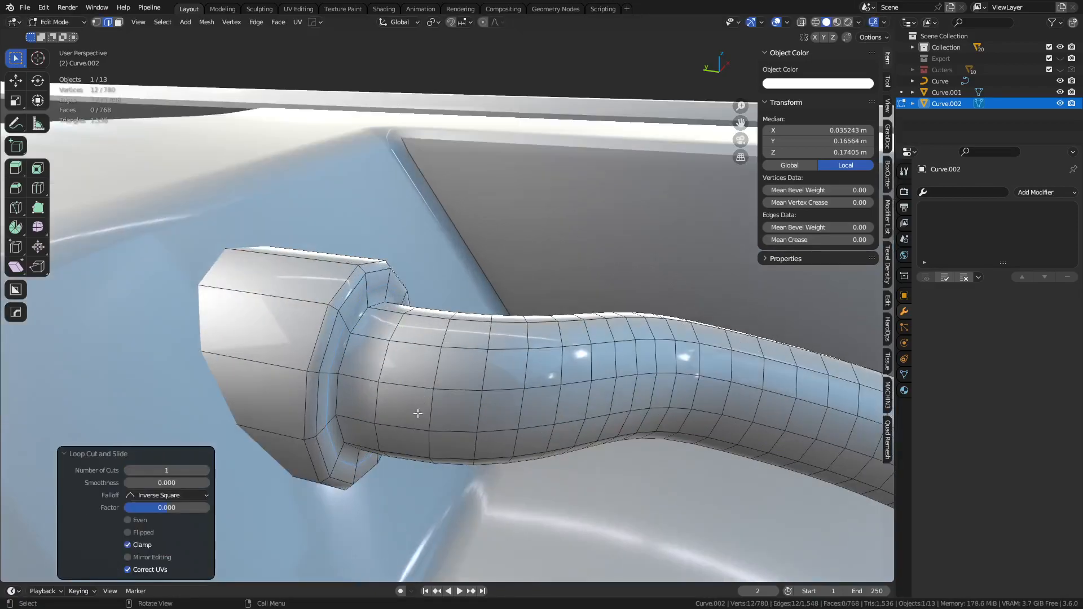
key(alt+a)
key(ctrl+z)
key(ctrl+z)
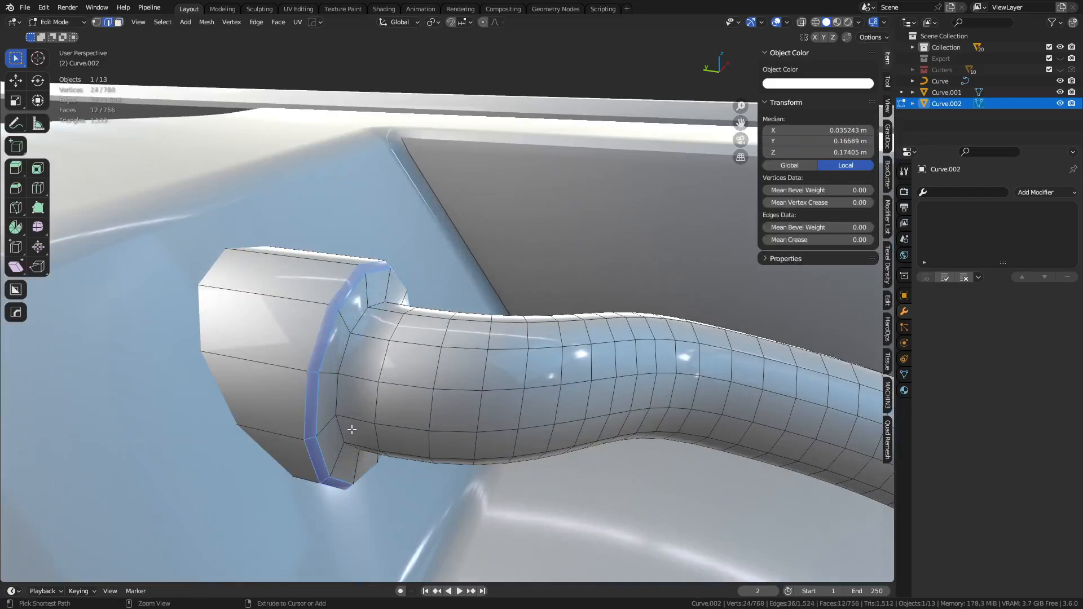
Add a centred loop cut around the hose neck just outside the flange.
key(3)
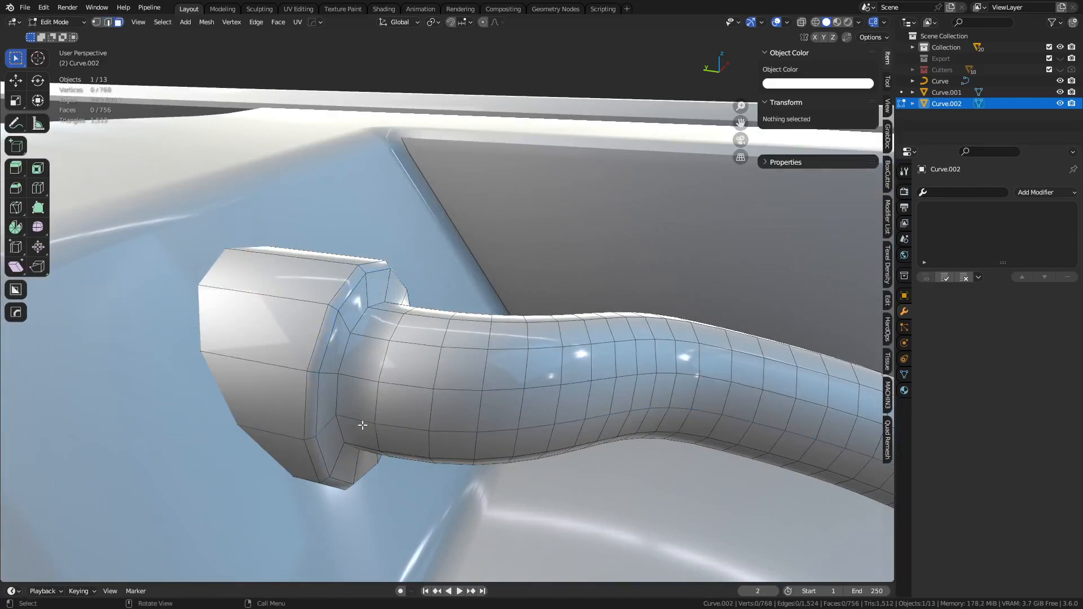
alt+click(359, 418)
alt+shift+click(395, 429)
key(ctrl+r)
click(395, 428)
right_click(395, 428)
Fatten the two face rings of the hose neck next to the flange by 0.00305 m to form a raised collar.
key(3)
alt+click(385, 426)
alt+shift+click(342, 418)
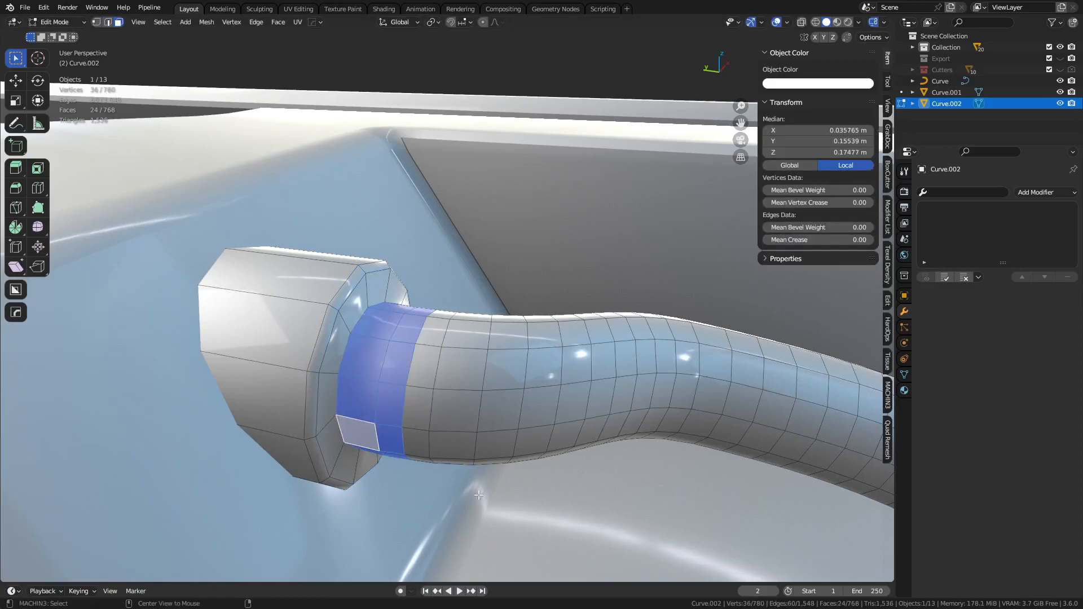
key(alt+s)
click(481, 455)
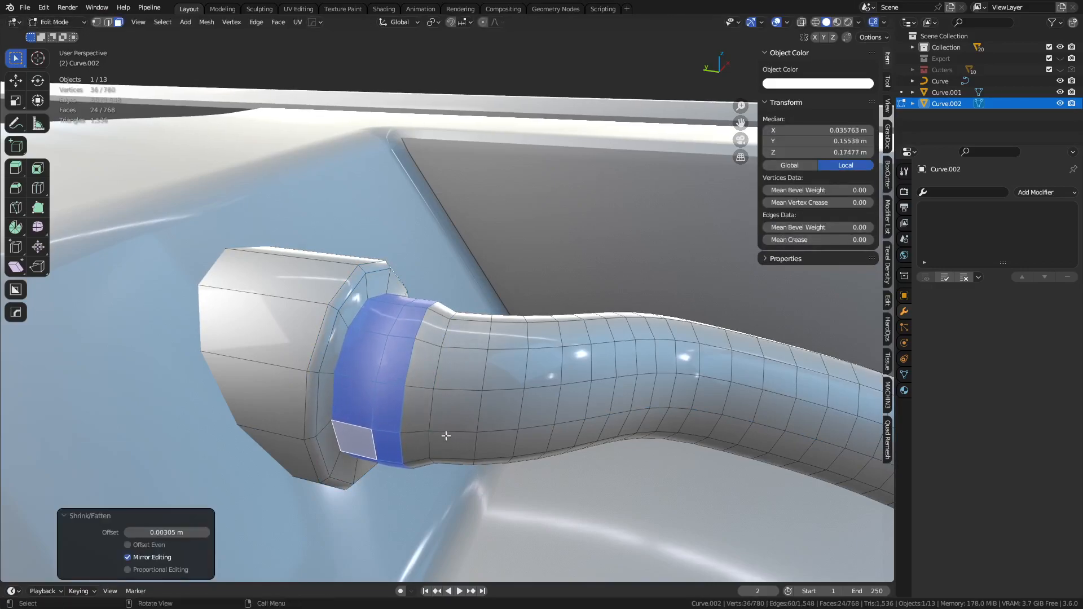
Add supporting edge loops around the step where the raised collar meets the hose, and return to Object Mode.
key(2)
alt+click(431, 411)
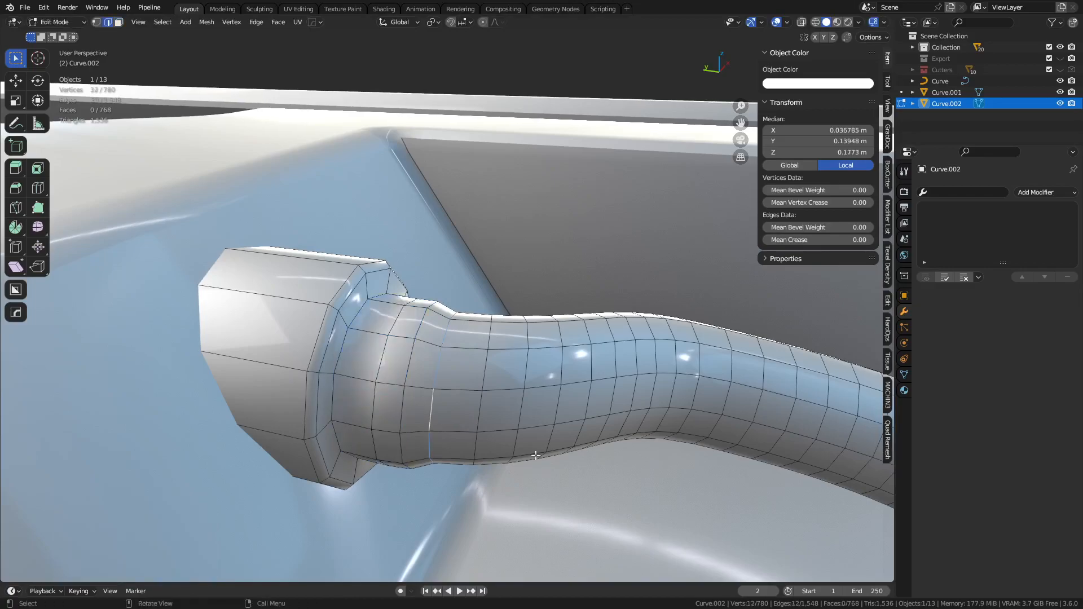
click(437, 426)
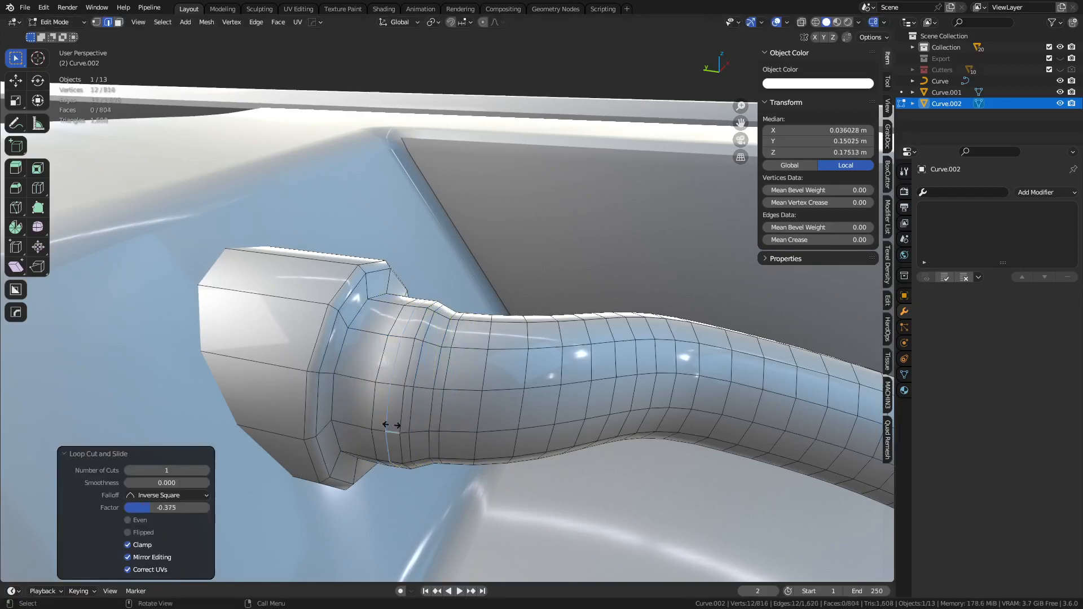
key(ctrl+Tab)
click(471, 432)
Examine the hose's flange and collar from the opposite side of the recess.
key(a)
key(a)
scroll(575, 391, down, 4)
middle_drag(577, 390, 455, 396)
scroll(427, 416, down, 3)
scroll(455, 396, up, 1)
scroll(456, 397, up, 4)
shift+middle_drag(401, 491, 440, 372)
scroll(440, 372, up, 2)
Adjust the flange's front edge loop along Y and scale it to about 0.936.
click(440, 374)
key(Tab)
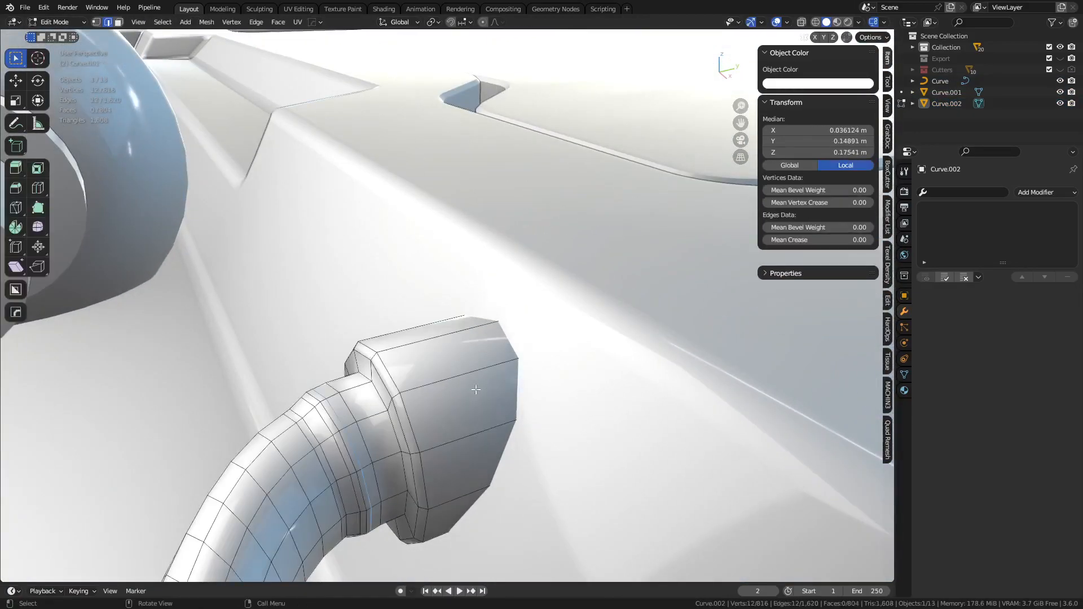
key(g)
key(y)
click(455, 416)
middle_drag(454, 416, 484, 377)
key(s)
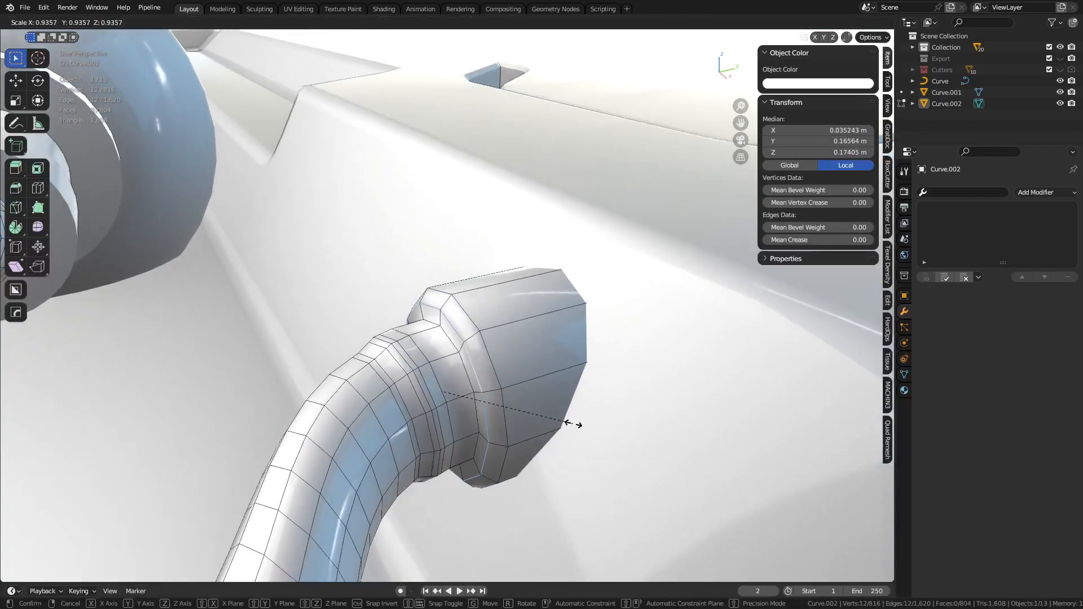
click(568, 422)
Replace the extra edge loops beside the raised collar with one new loop, and scale it to about 0.9 to form a groove.
alt+click(428, 391)
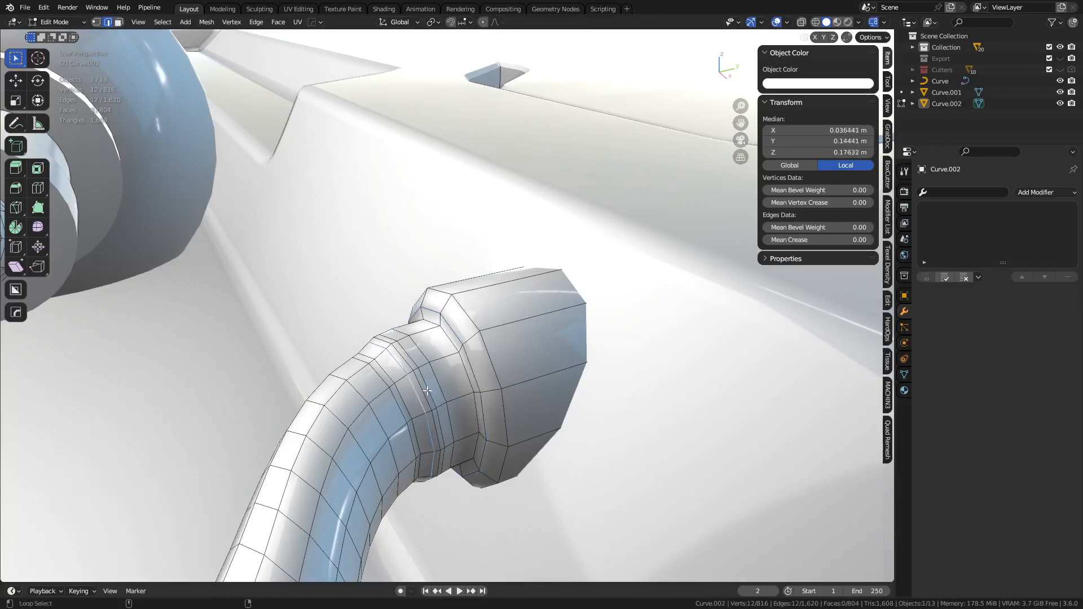
key(ctrl+x)
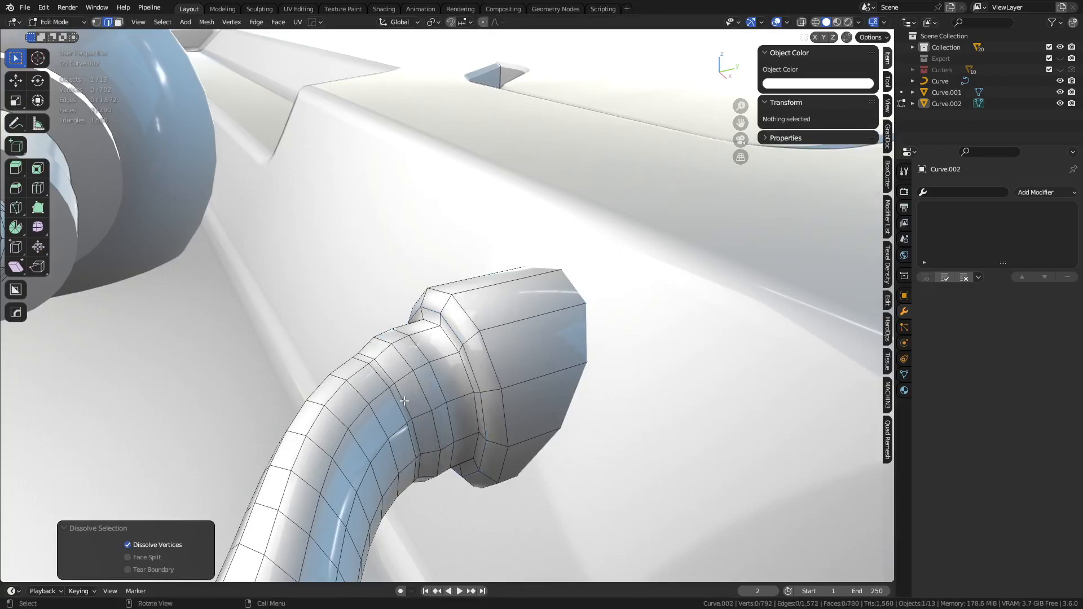
alt+click(404, 401)
middle_drag(405, 401, 447, 437)
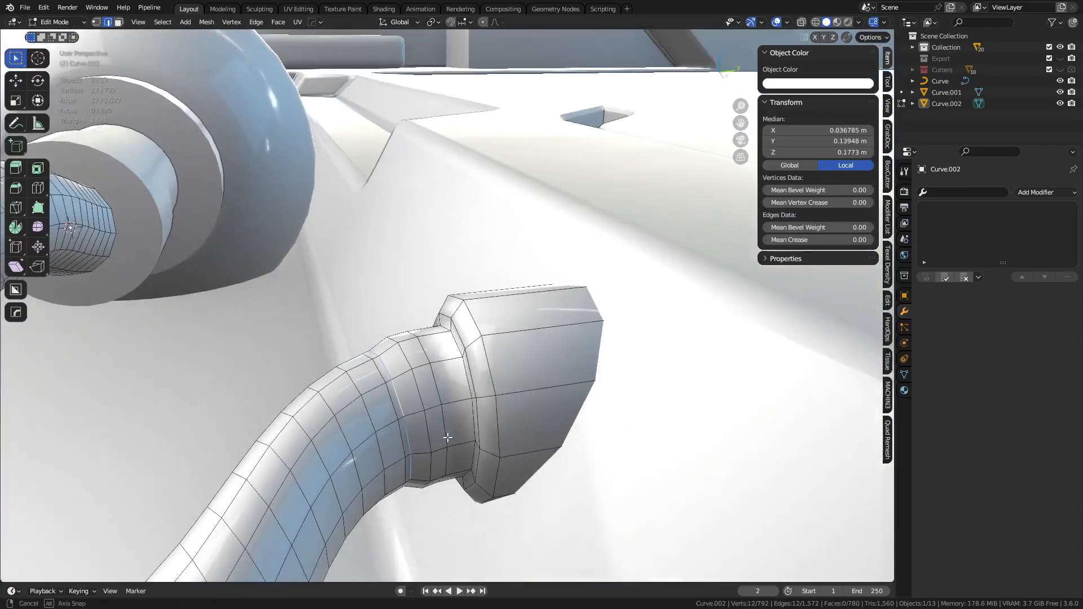
click(414, 410)
key(s)
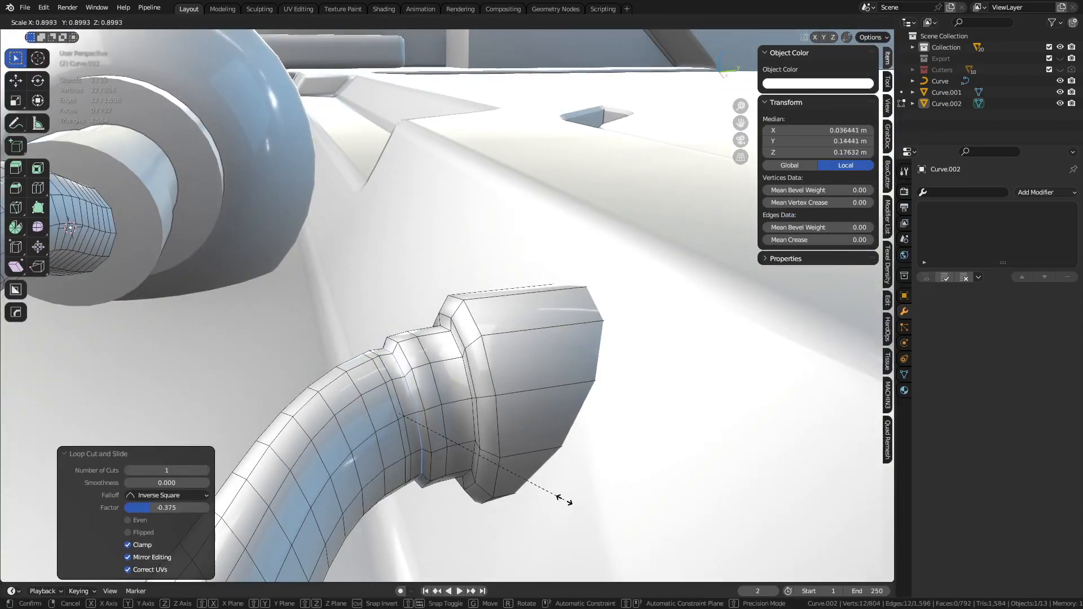
click(564, 499)
Inset the ring of faces between the collar and the flange slightly inward as a recessed seam, and return to Object Mode.
middle_drag(449, 470, 553, 469)
key(3)
alt+click(445, 349)
middle_drag(445, 351, 391, 360)
key(i)
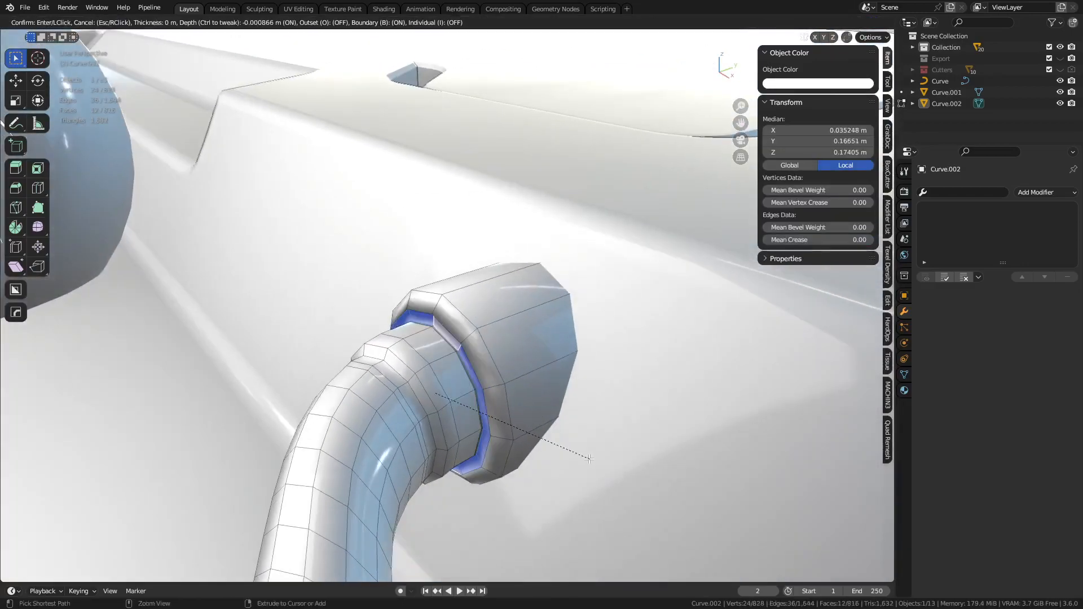
click(588, 458)
key(Tab)
click(531, 462)
key(a)
key(a)
scroll(536, 460, down, 9)
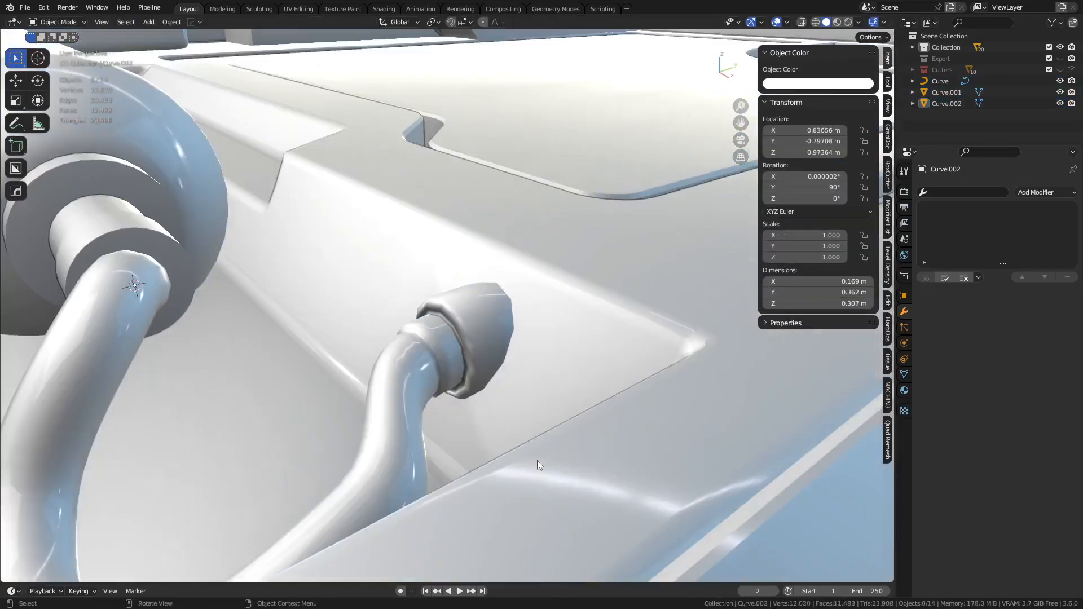
Apply smooth shading to the hose without Auto Smooth.
middle_drag(438, 414, 510, 429)
click(442, 342)
right_click(442, 342)
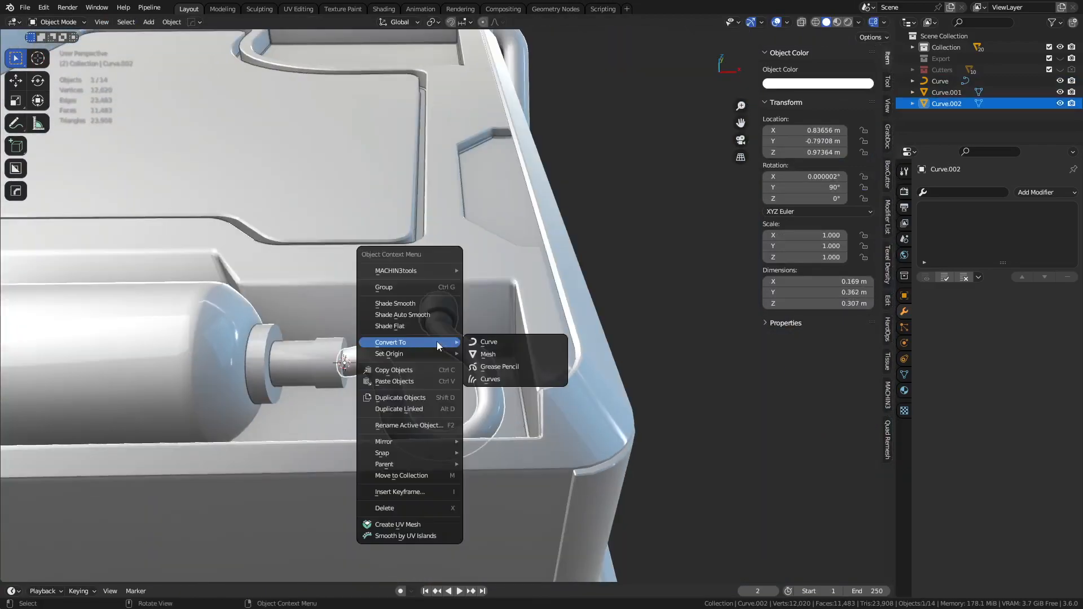
click(426, 319)
middle_drag(427, 319, 507, 375)
scroll(508, 375, up, 6)
right_click(506, 375)
click(505, 375)
scroll(537, 416, down, 8)
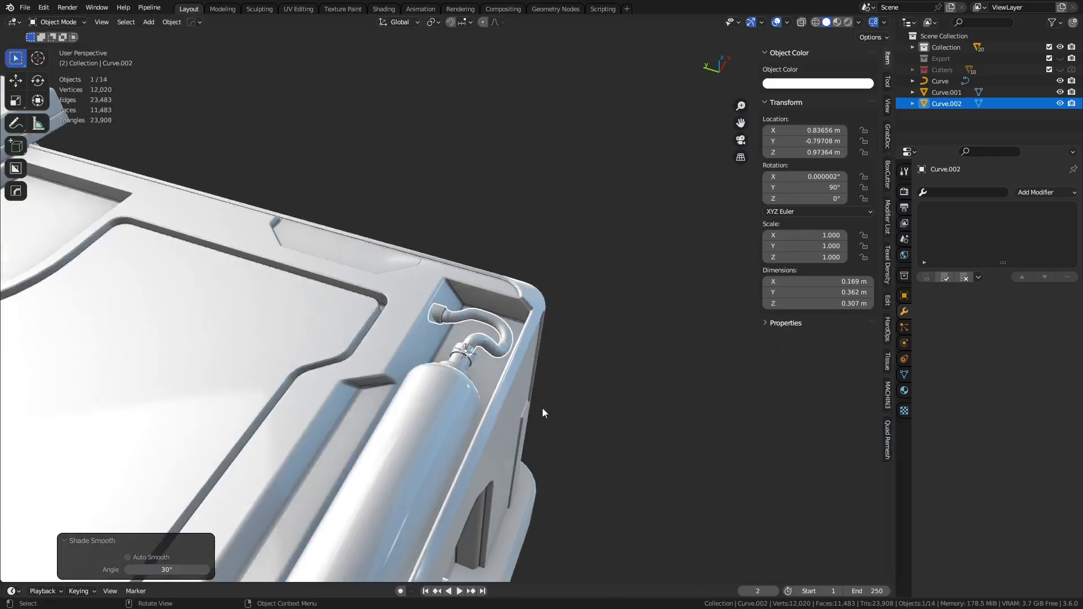
click(637, 393)
Examine the end of the hose mesh where it meets the recess wall, using X-ray display in Edit Mode.
scroll(465, 343, up, 6)
click(449, 337)
key(Tab)
key(alt+z)
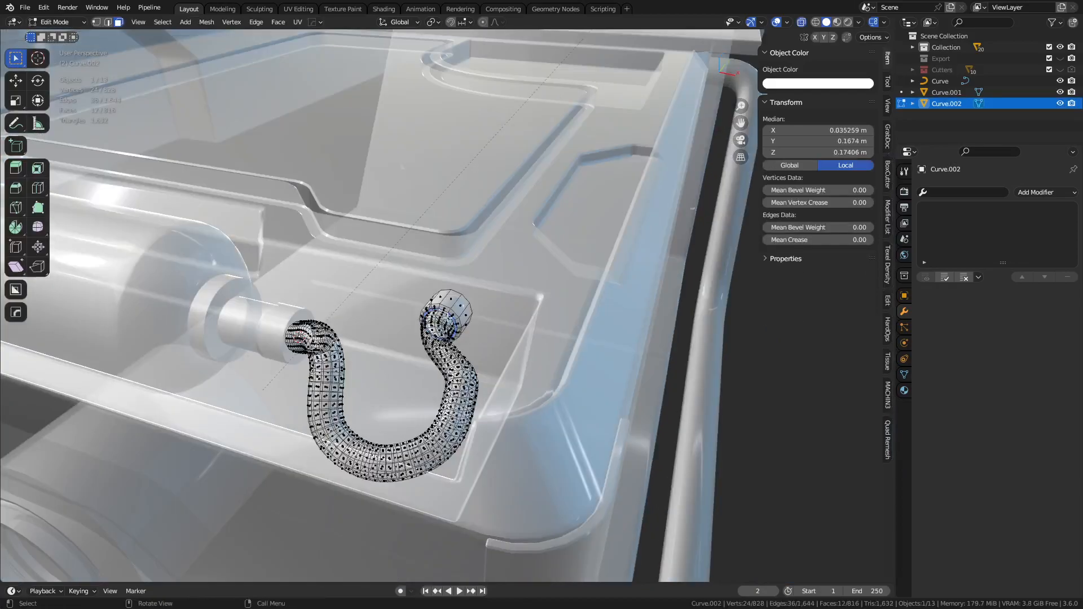
middle_drag(449, 336, 485, 350)
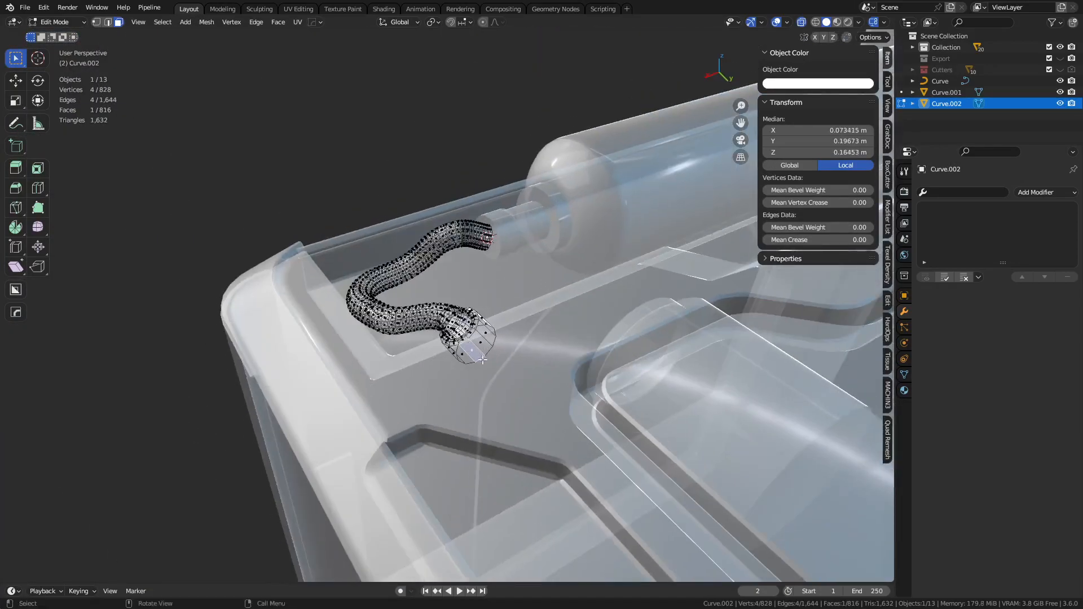
scroll(482, 360, up, 3)
key(alt+z)
middle_drag(423, 364, 542, 387)
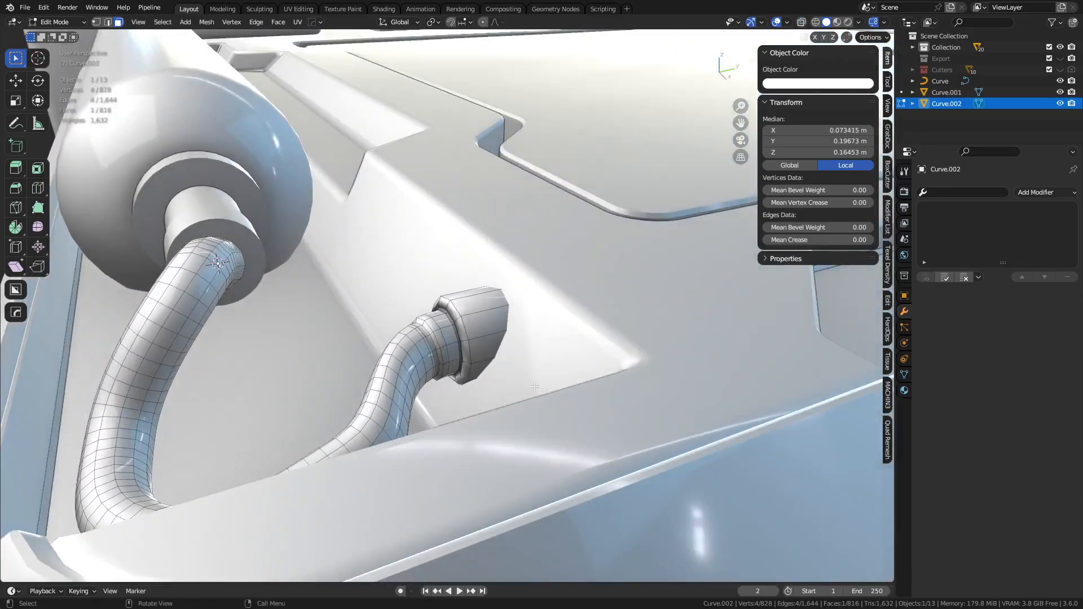
Bevel the edge loop at the inner rim of the hose fitting's flange with a single narrow segment.
scroll(541, 387, up, 6)
middle_drag(339, 412, 511, 375)
key(2)
alt+click(422, 371)
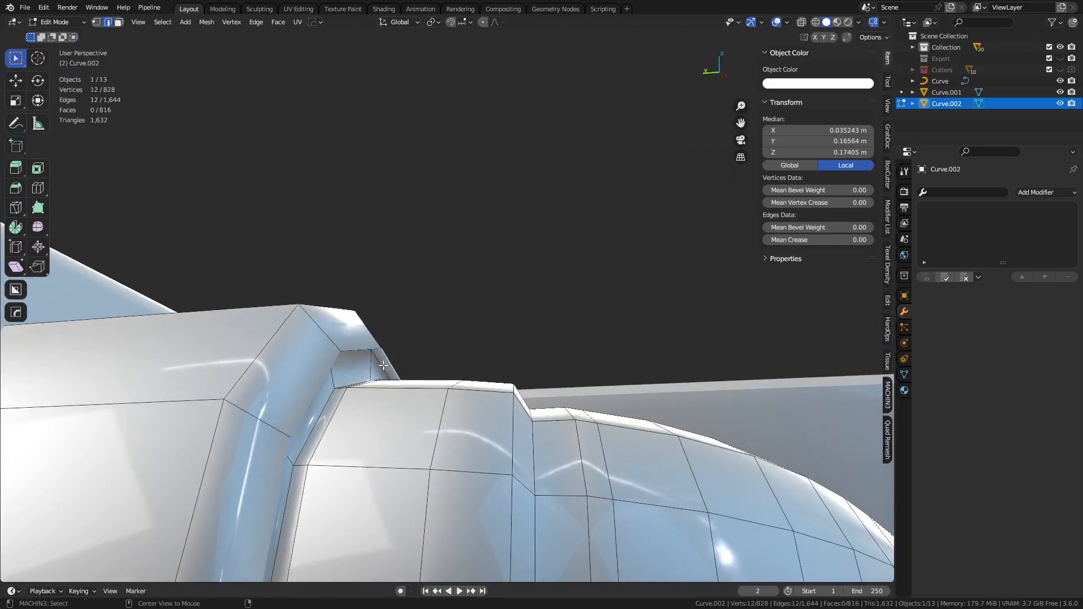
key(ctrl+b)
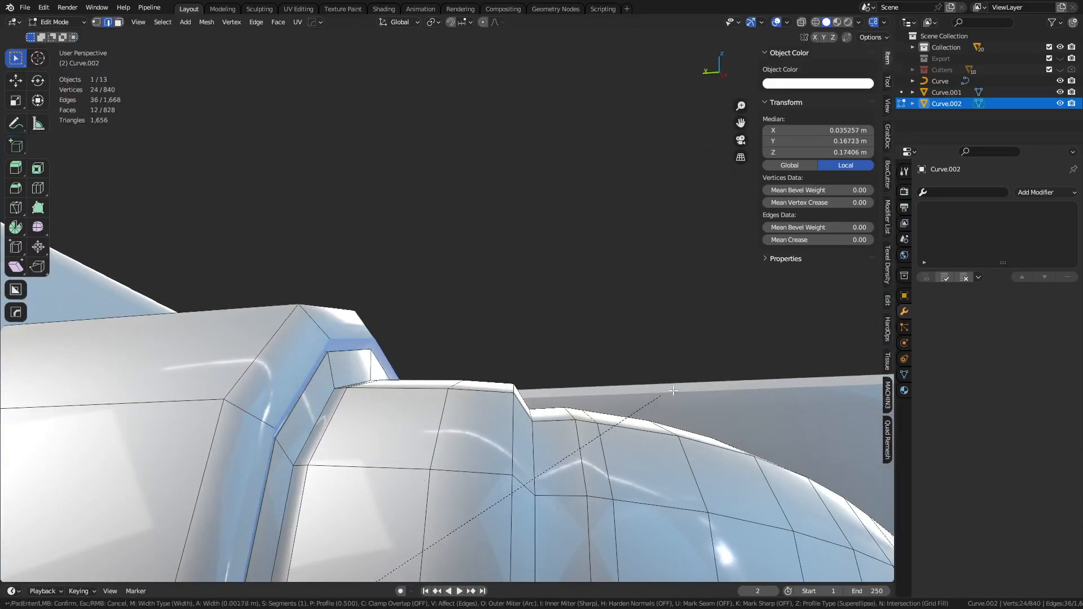
click(829, 381)
Merge overlapping vertices across the entire hose mesh and return to Object Mode.
middle_drag(655, 384, 535, 433)
key(a)
key(m)
click(502, 417)
key(Tab)
Shade the hose smooth with Auto Smooth at an angle of 88.5°.
right_click(486, 373)
click(484, 374)
drag(166, 570, 220, 570)
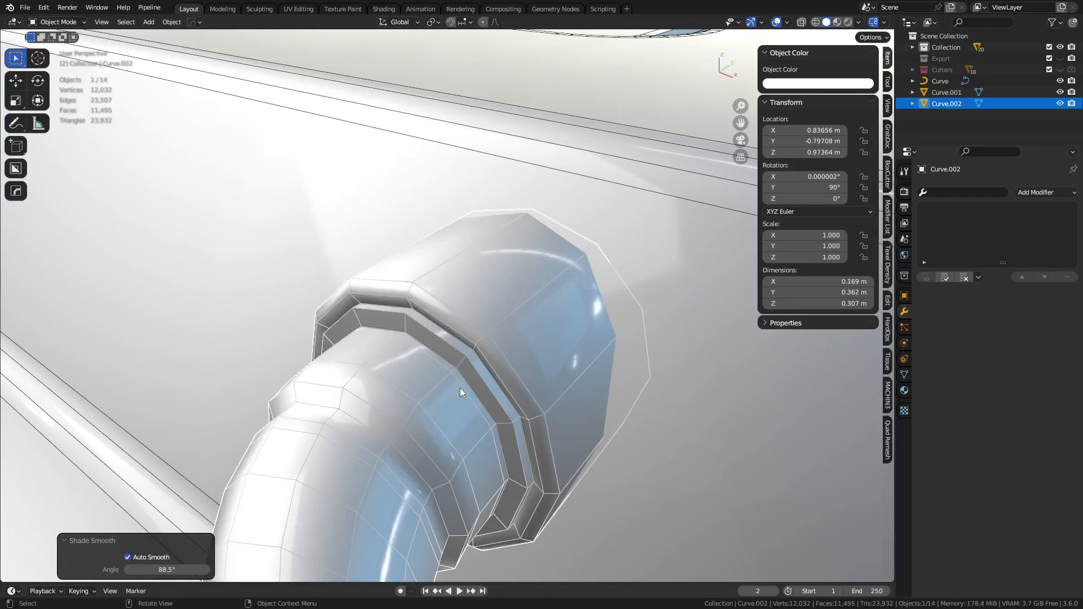
Hide the wireframe overlay and examine the finished hose together with the tank end of the crate.
key(a)
key(a)
scroll(509, 387, down, 6)
key(shift+z)
middle_drag(500, 389, 471, 381)
scroll(523, 381, down, 5)
click(447, 341)
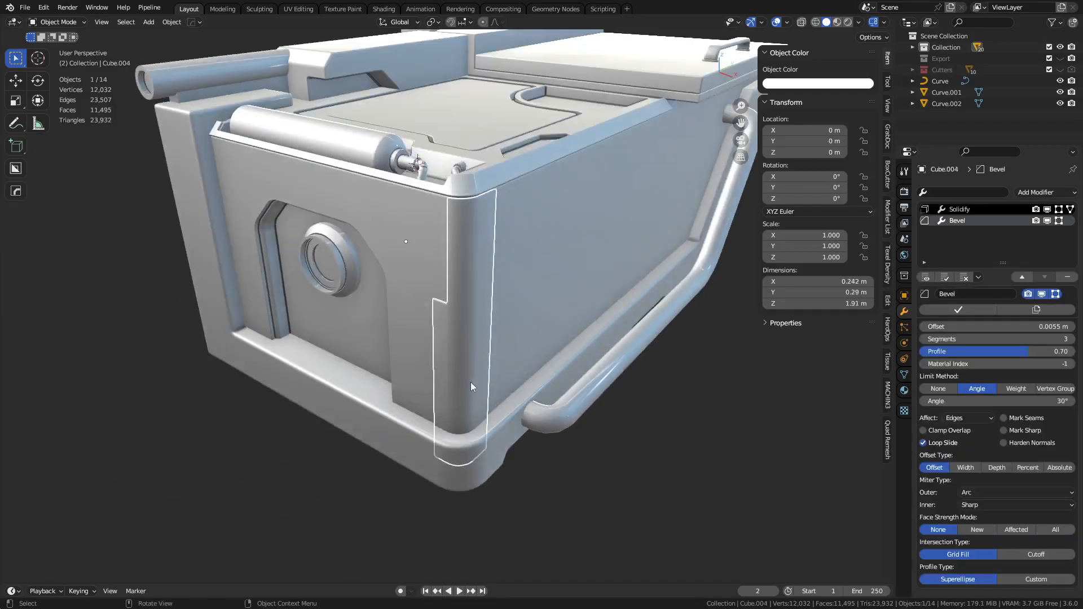
Deselect everything, show the wireframe overlay, and review the topology of the whole crate.
scroll(471, 381, down, 4)
key(a)
click(597, 434)
key(shift+w)
scroll(598, 435, down, 1)
middle_drag(564, 367, 507, 368)
shift+middle_drag(508, 368, 512, 409)
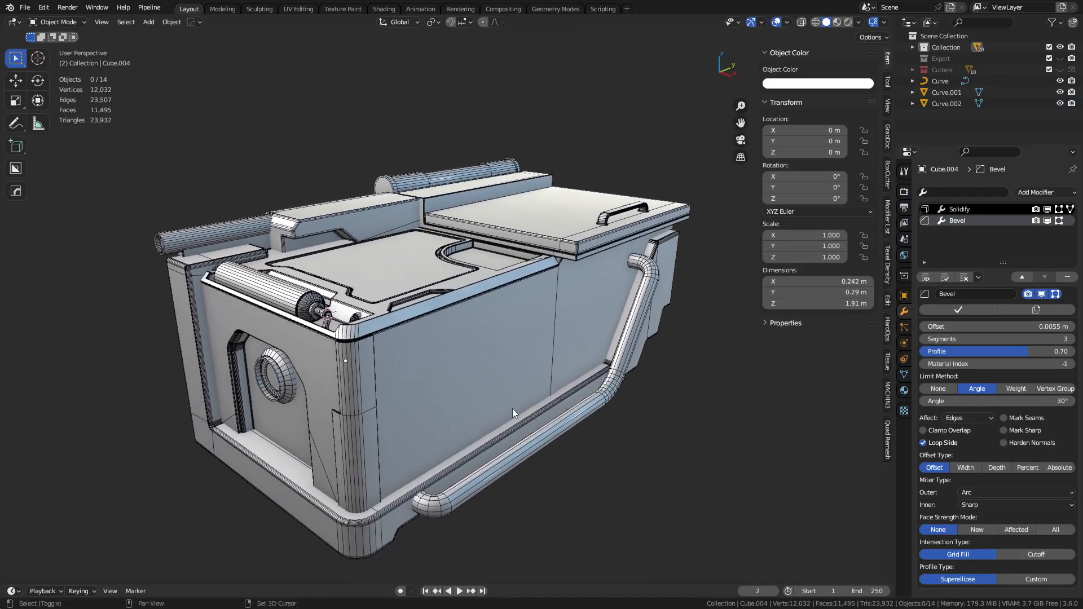